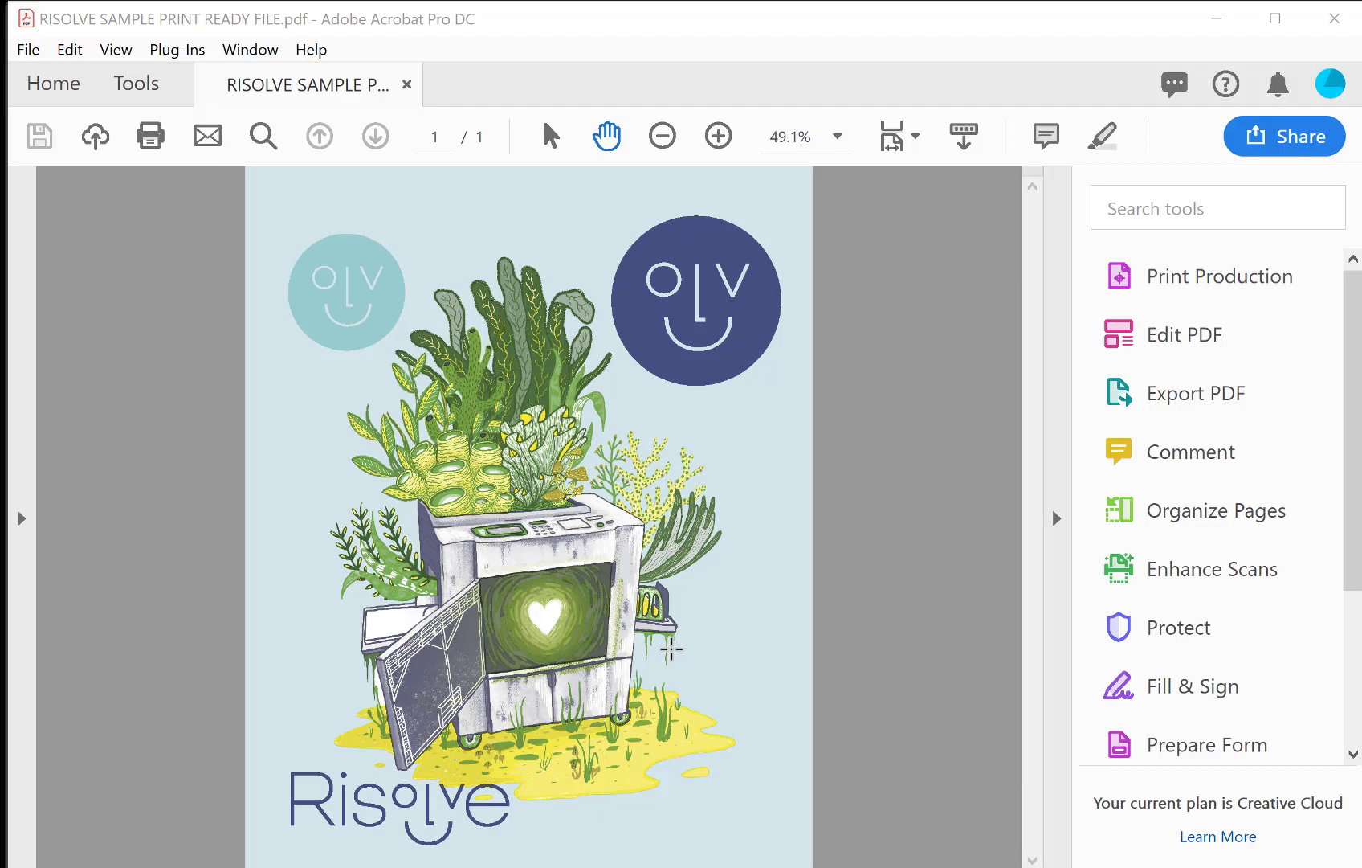
Open the Output Preview from the Print Production tools and hide all process plates, leaving only the spot plates shown
{"action": "left_click", "coordinate": [137, 83]}
{"action": "left_click", "coordinate": [192, 452]}
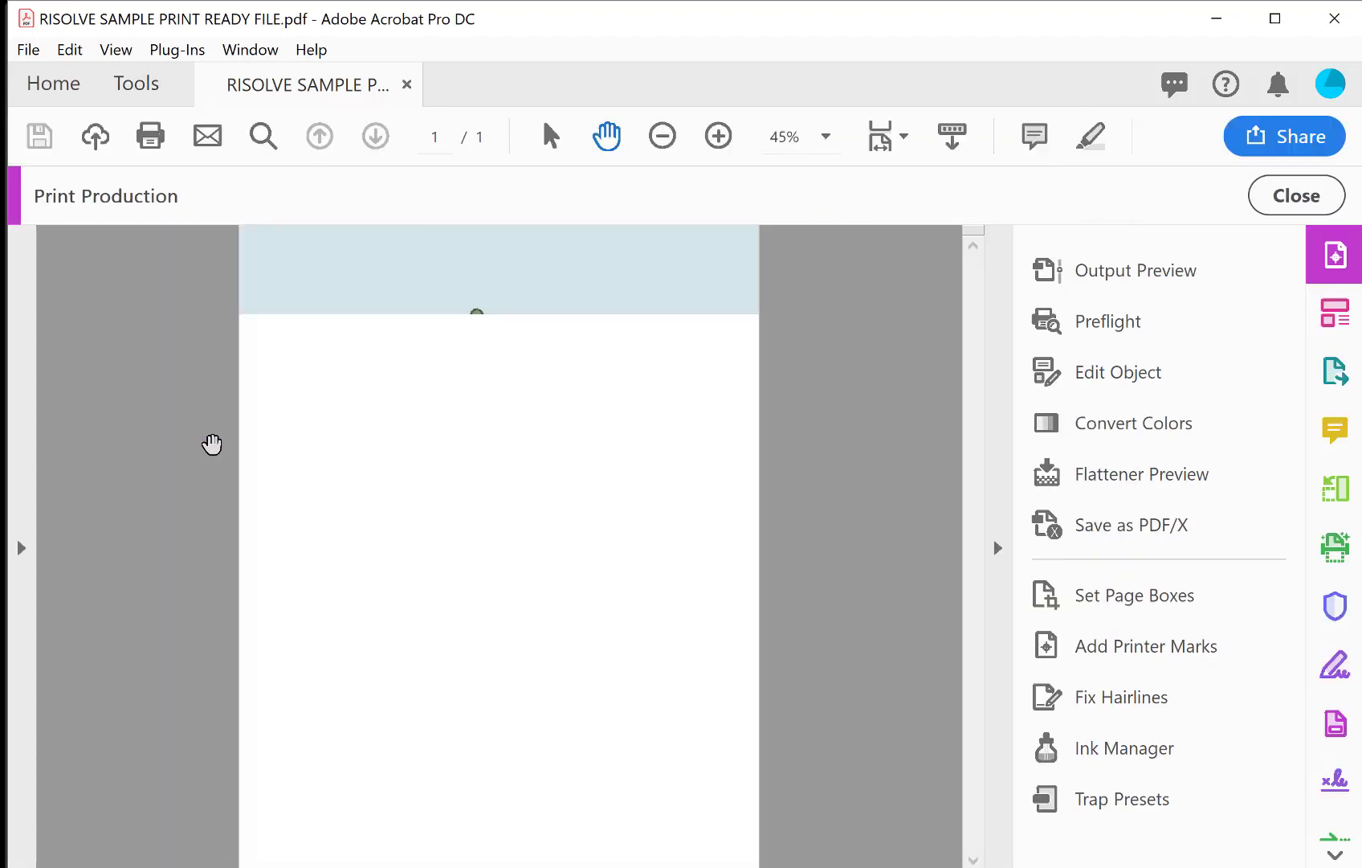
{"action": "left_click", "coordinate": [1134, 271]}
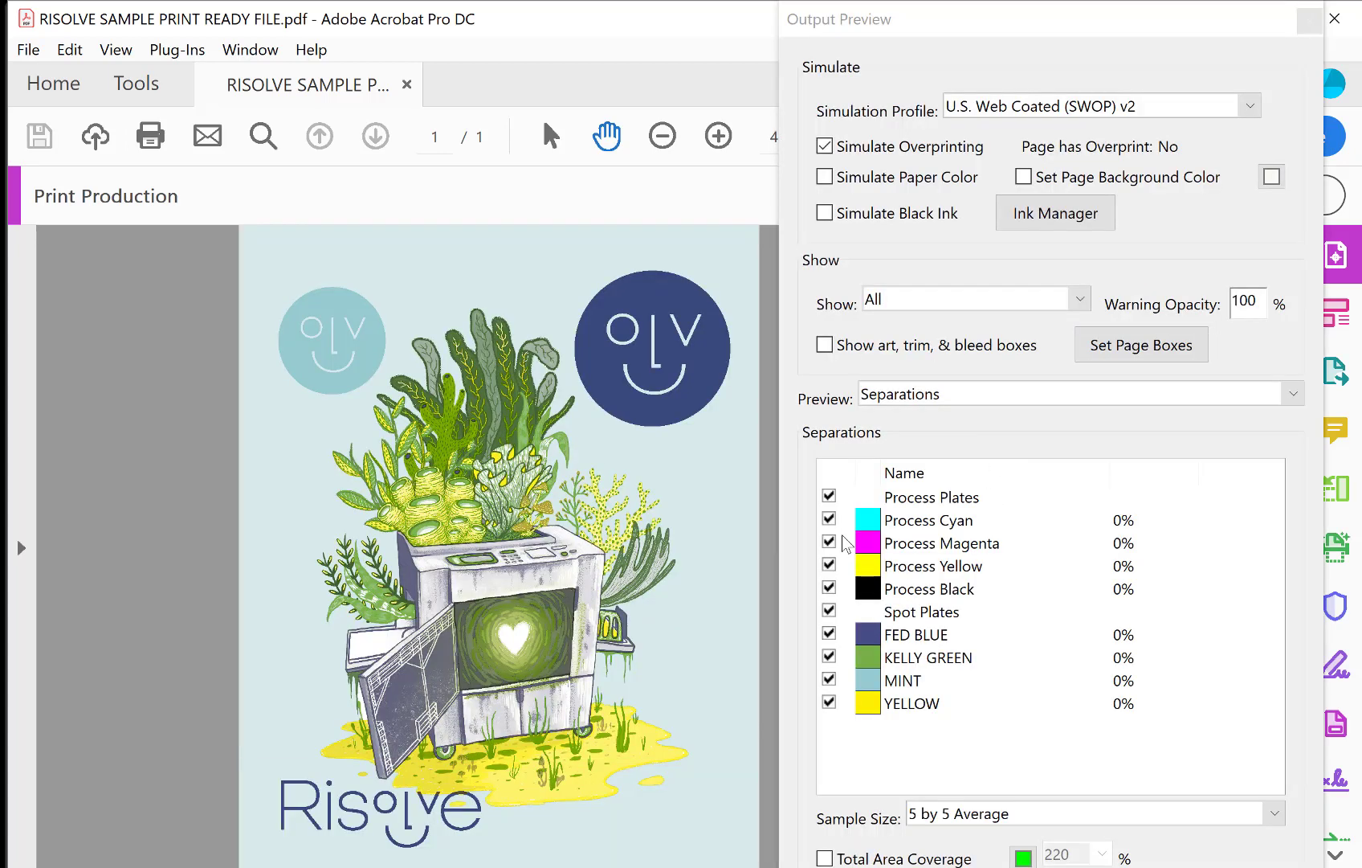
{"action": "left_click", "coordinate": [830, 496]}
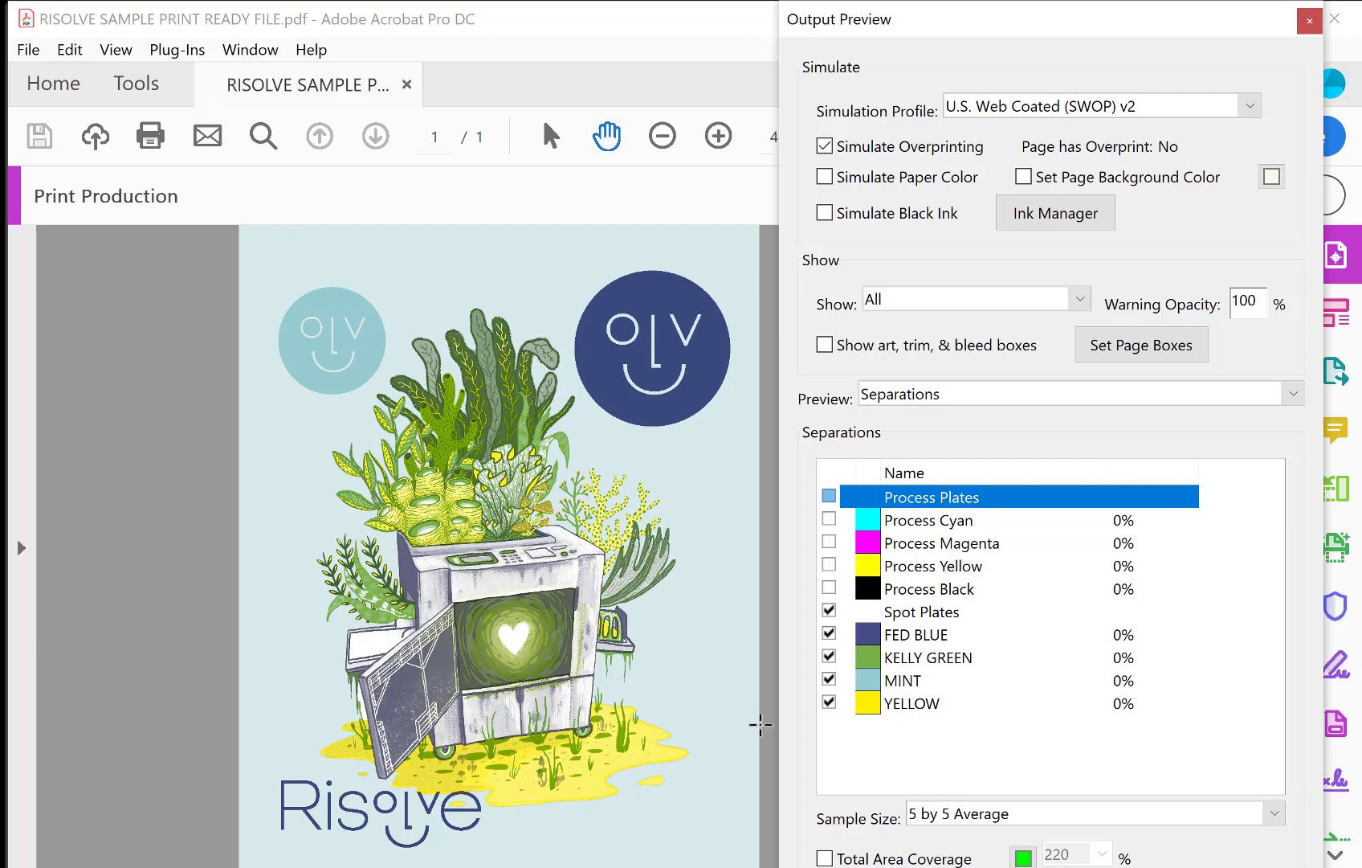
{"action": "mouse_move", "coordinate": [725, 726]}
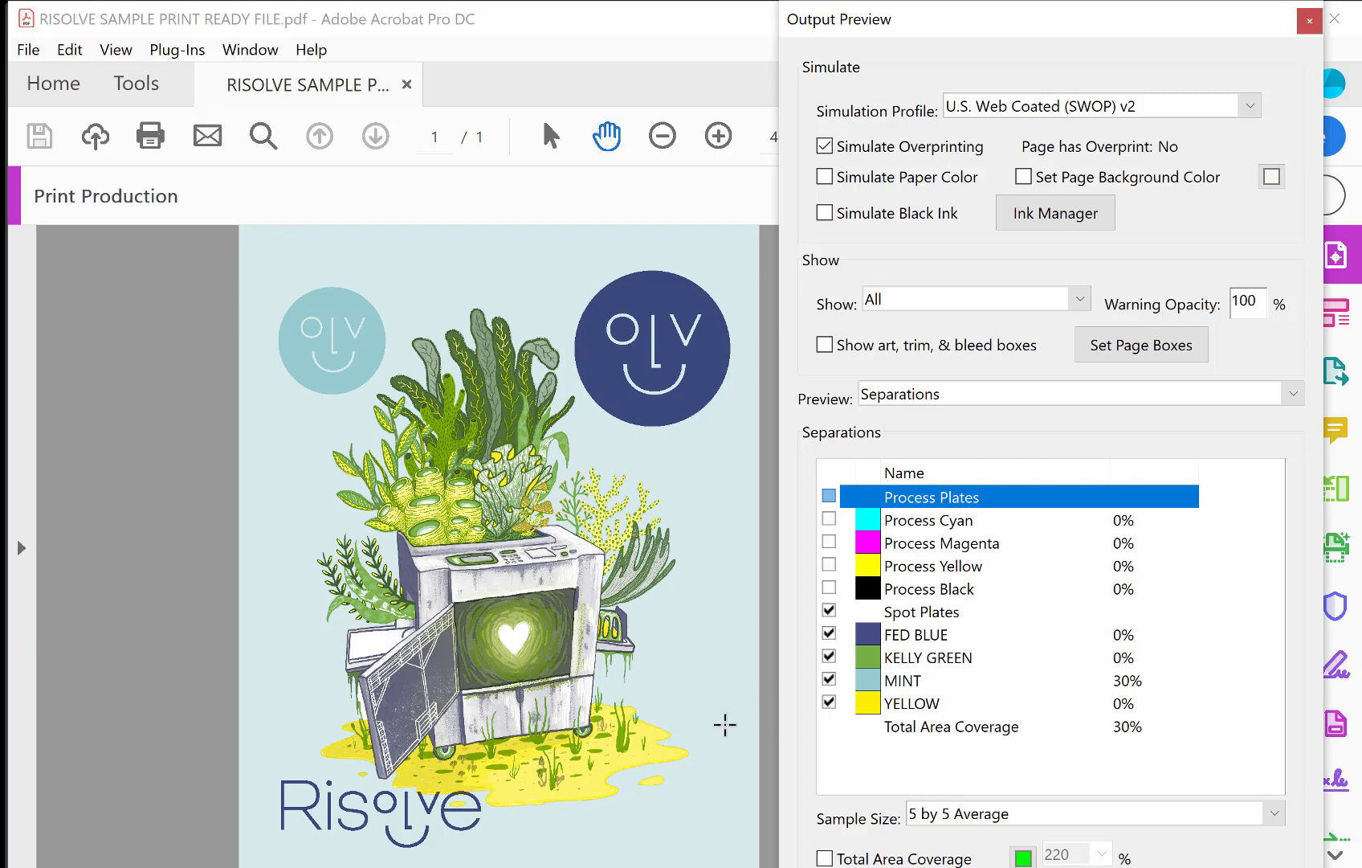
Toggle the FED BLUE, KELLY GREEN, MINT and YELLOW spot plates off and on one by one, and close the output preview
{"action": "left_click", "coordinate": [828, 635]}
{"action": "left_click", "coordinate": [827, 639]}
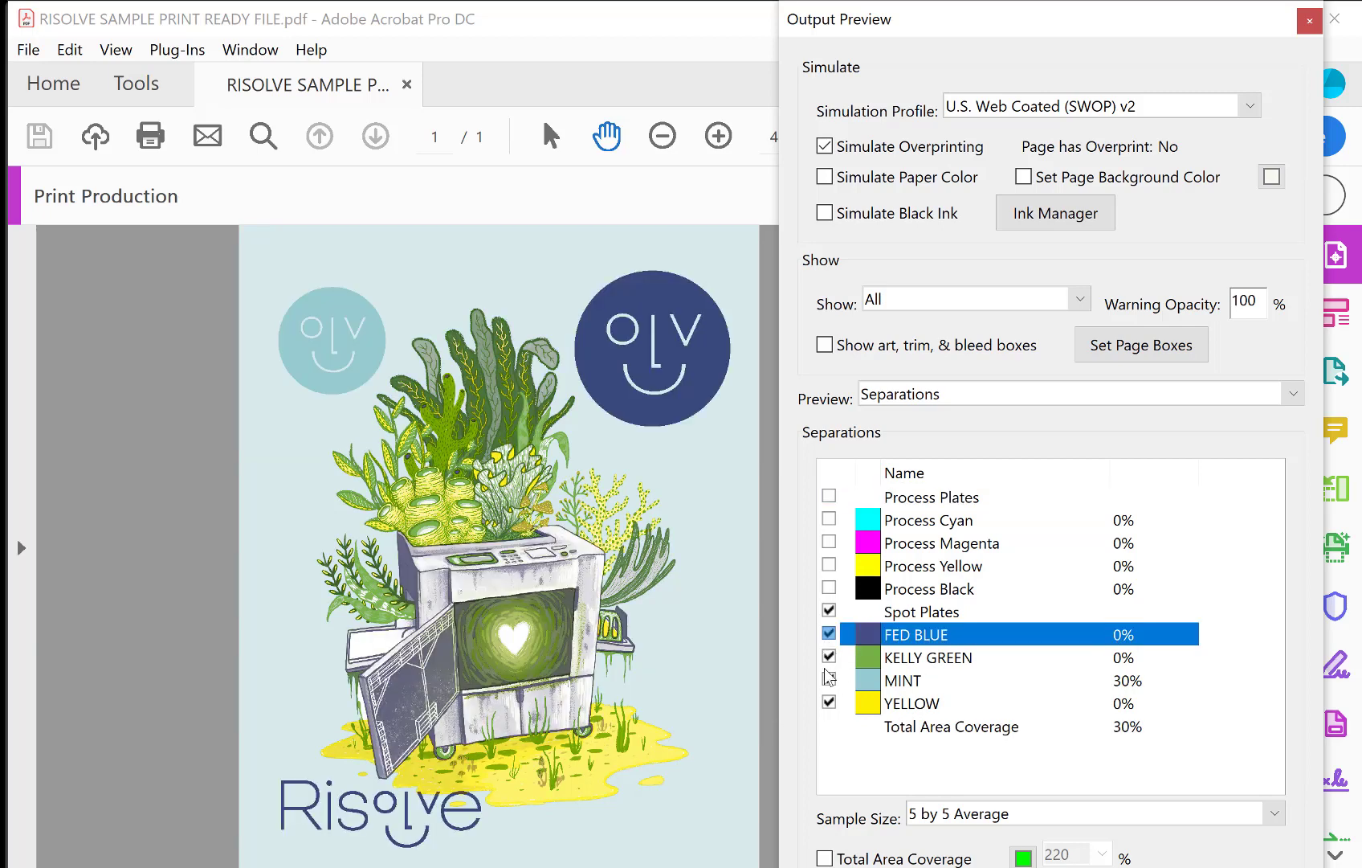
{"action": "left_click", "coordinate": [829, 657]}
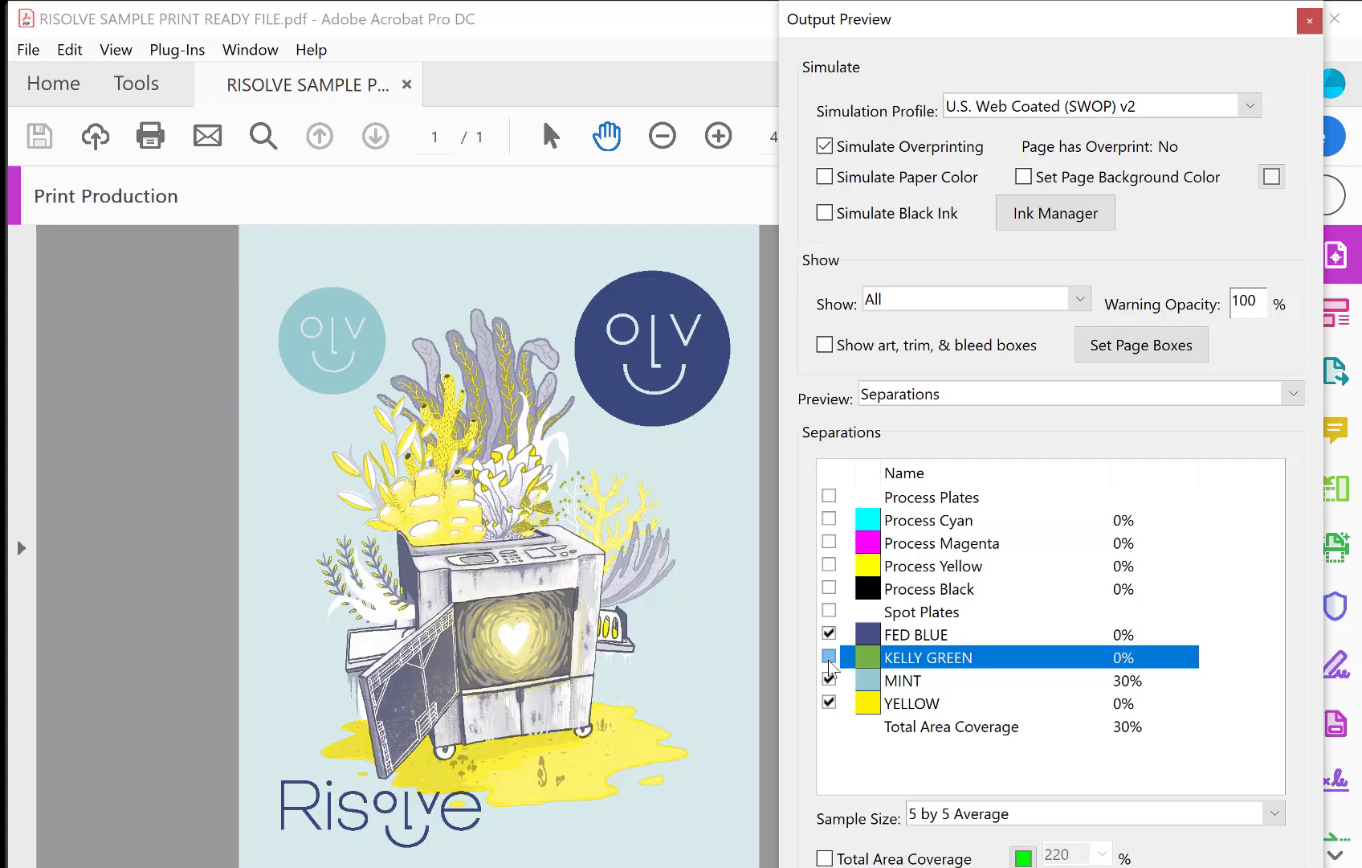
{"action": "left_click", "coordinate": [829, 657]}
{"action": "left_click", "coordinate": [829, 680]}
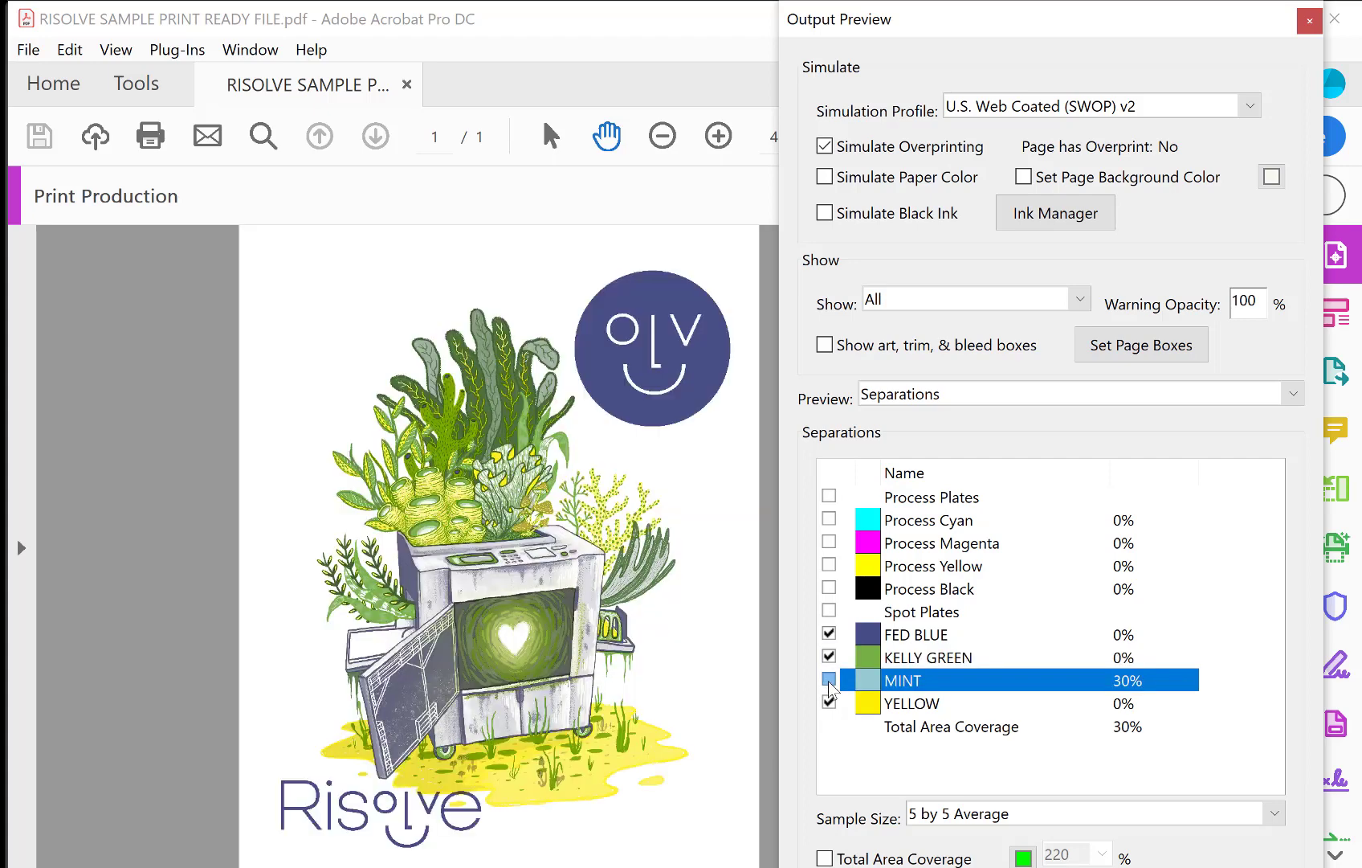
{"action": "left_click", "coordinate": [829, 680]}
{"action": "left_click", "coordinate": [829, 703]}
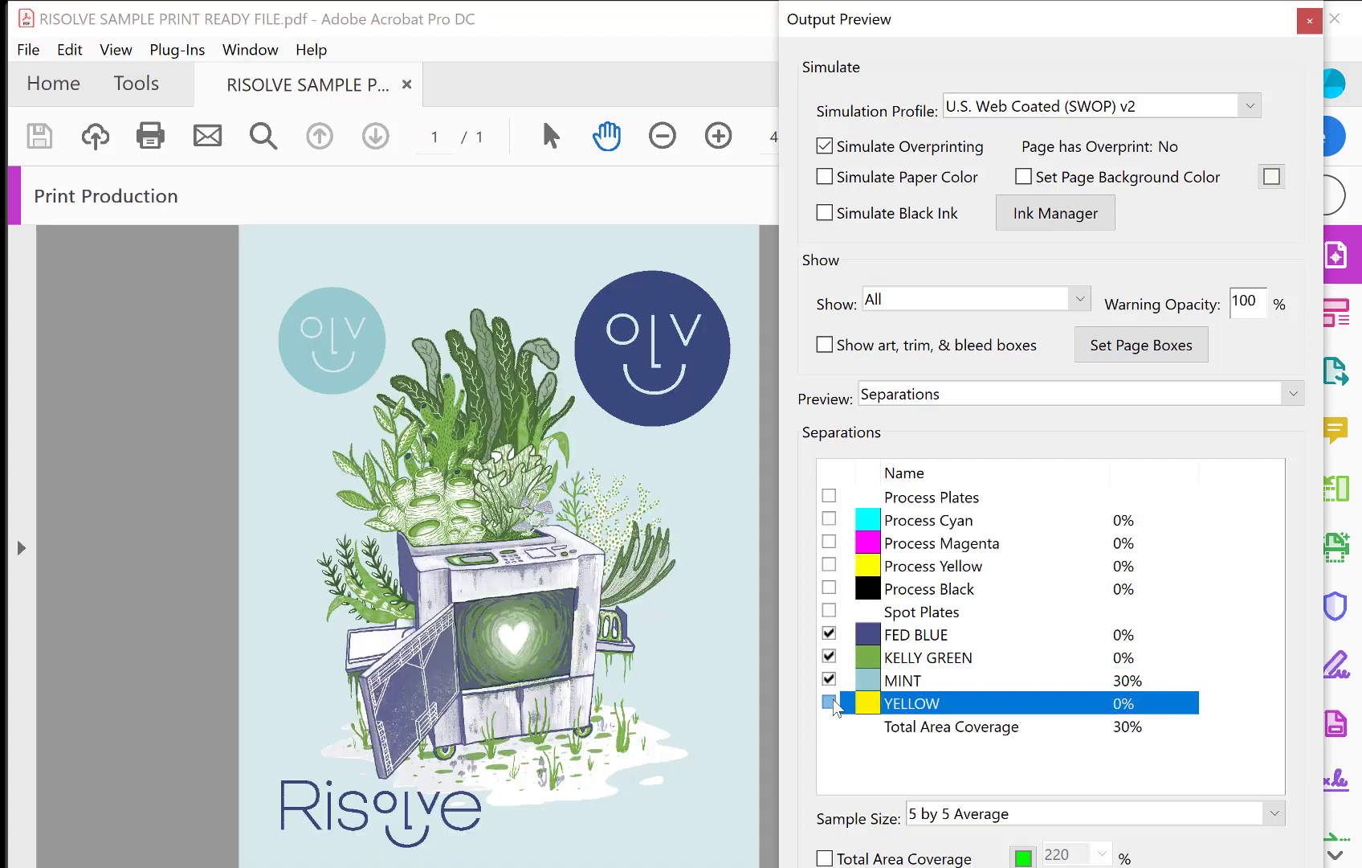
{"action": "left_click", "coordinate": [829, 702]}
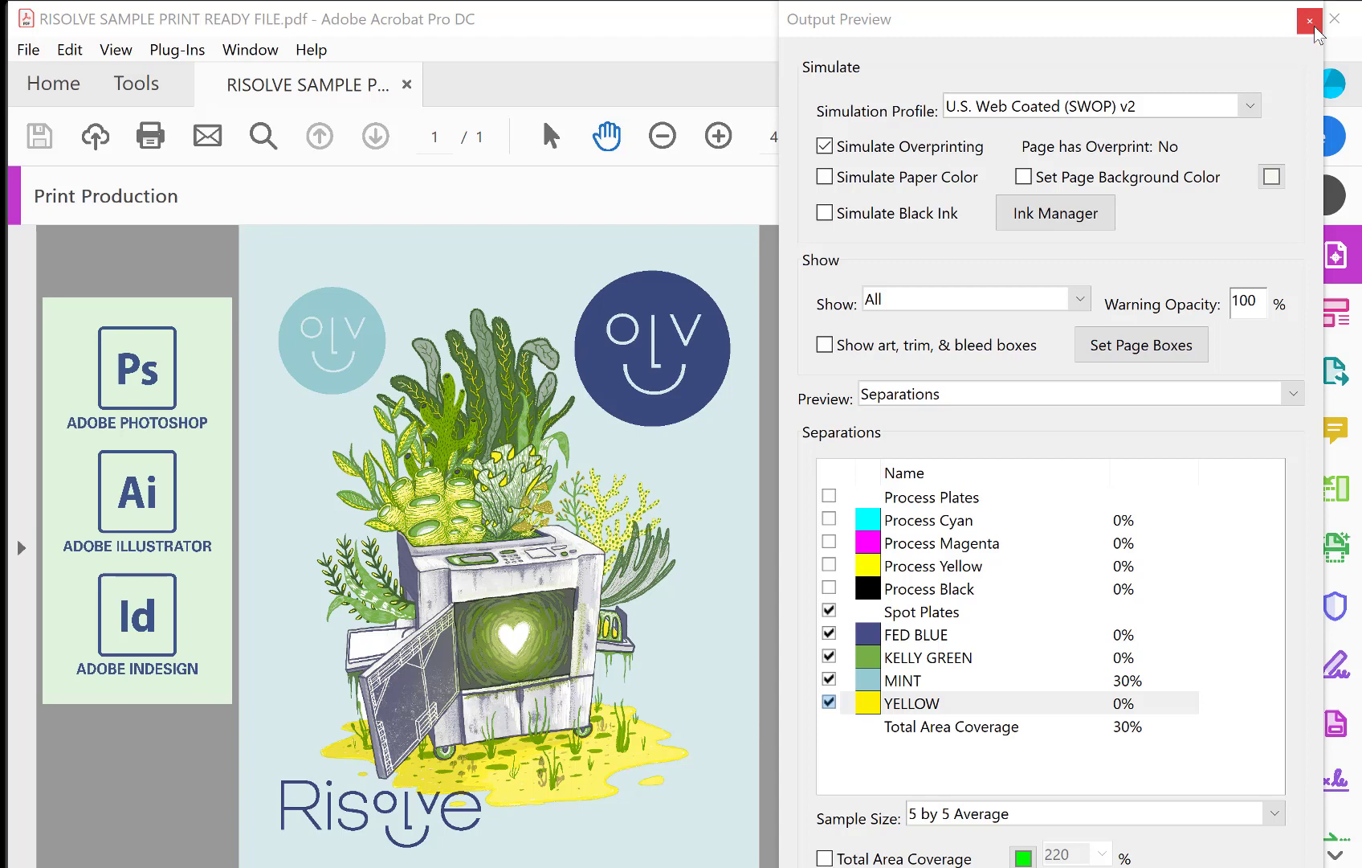
{"action": "left_click", "coordinate": [1312, 23]}
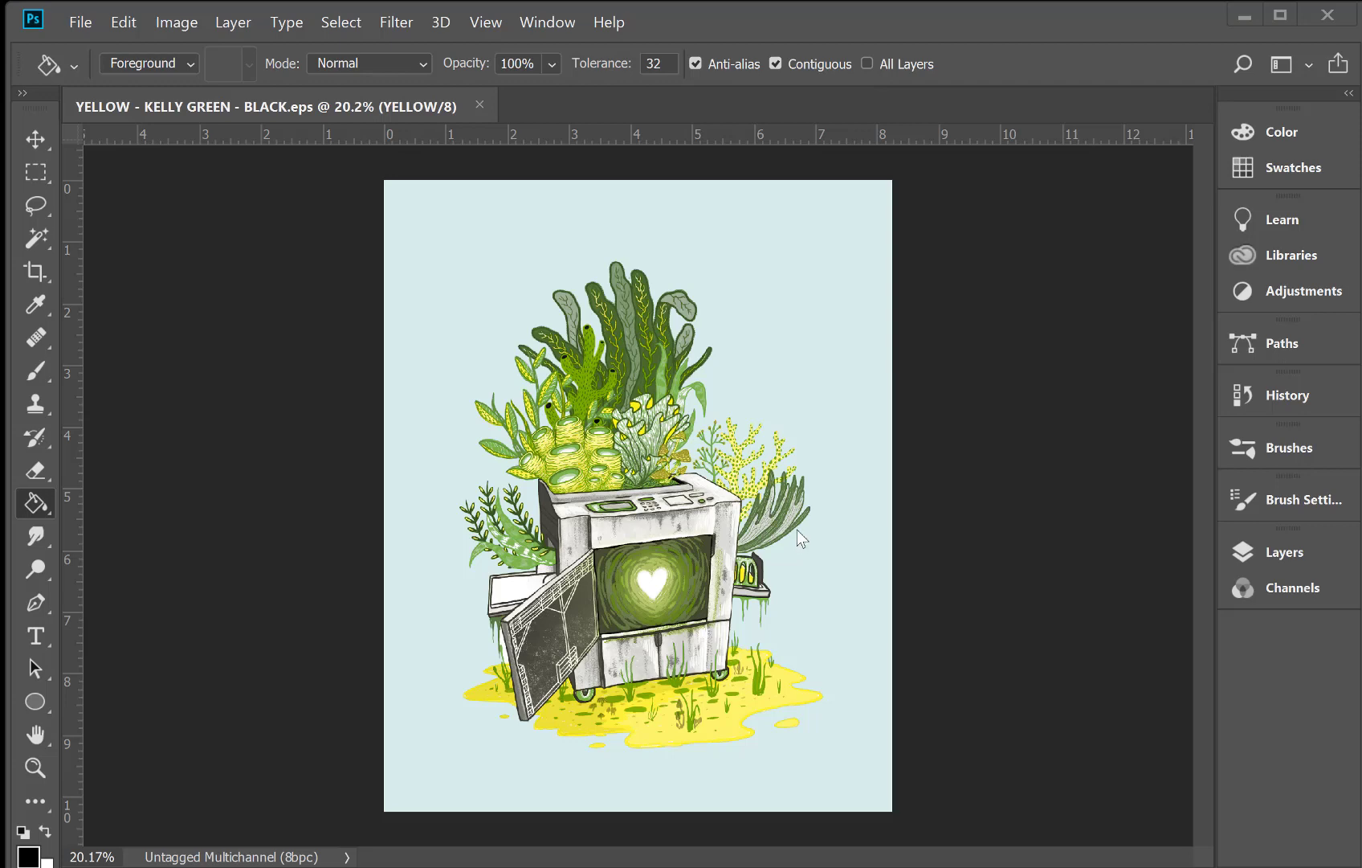
Switch to Photoshop and check the width, height and resolution of YELLOW - KELLY GREEN - BLACK.eps in the Image Size settings
{"action": "left_click", "coordinate": [150, 21]}
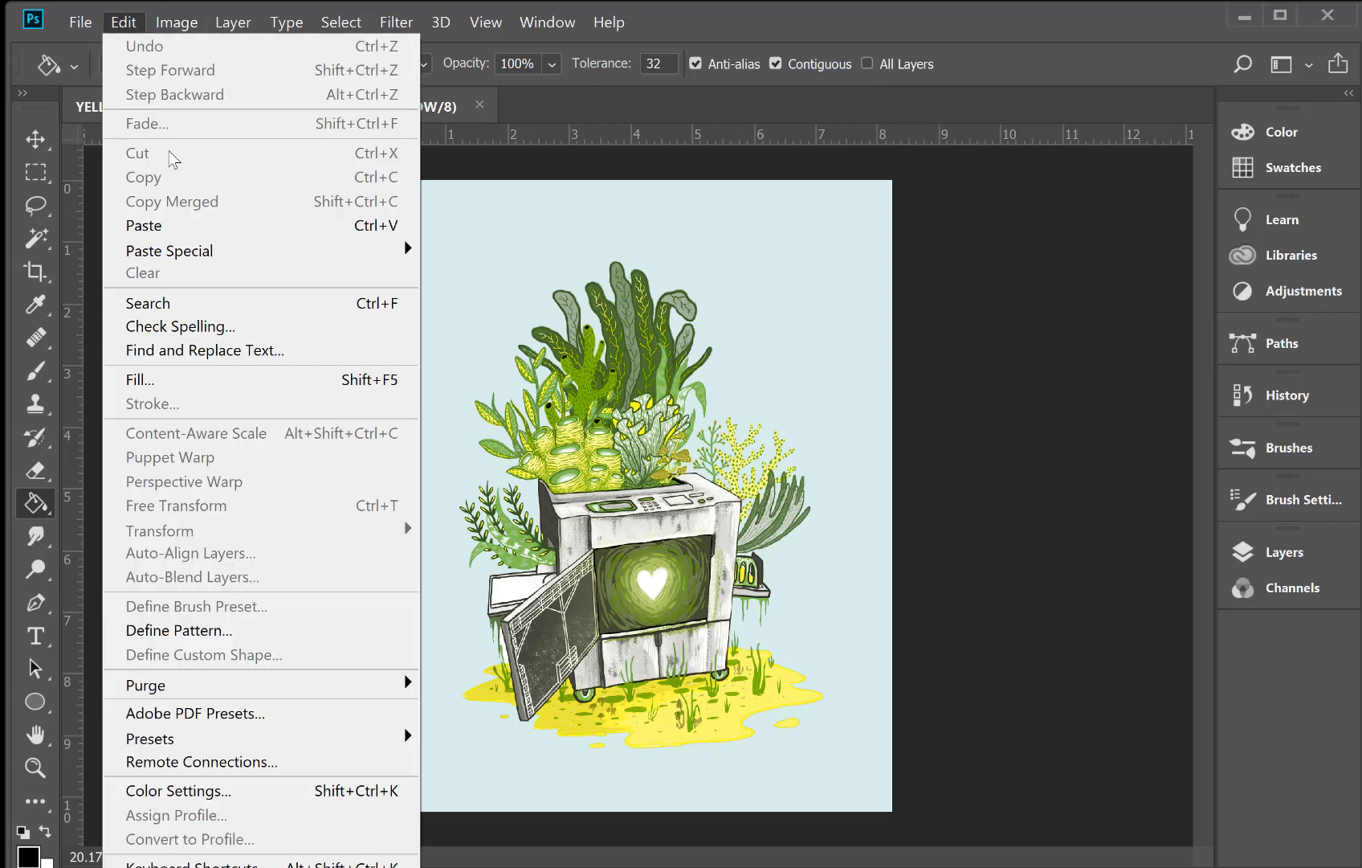
{"action": "left_click", "coordinate": [213, 186]}
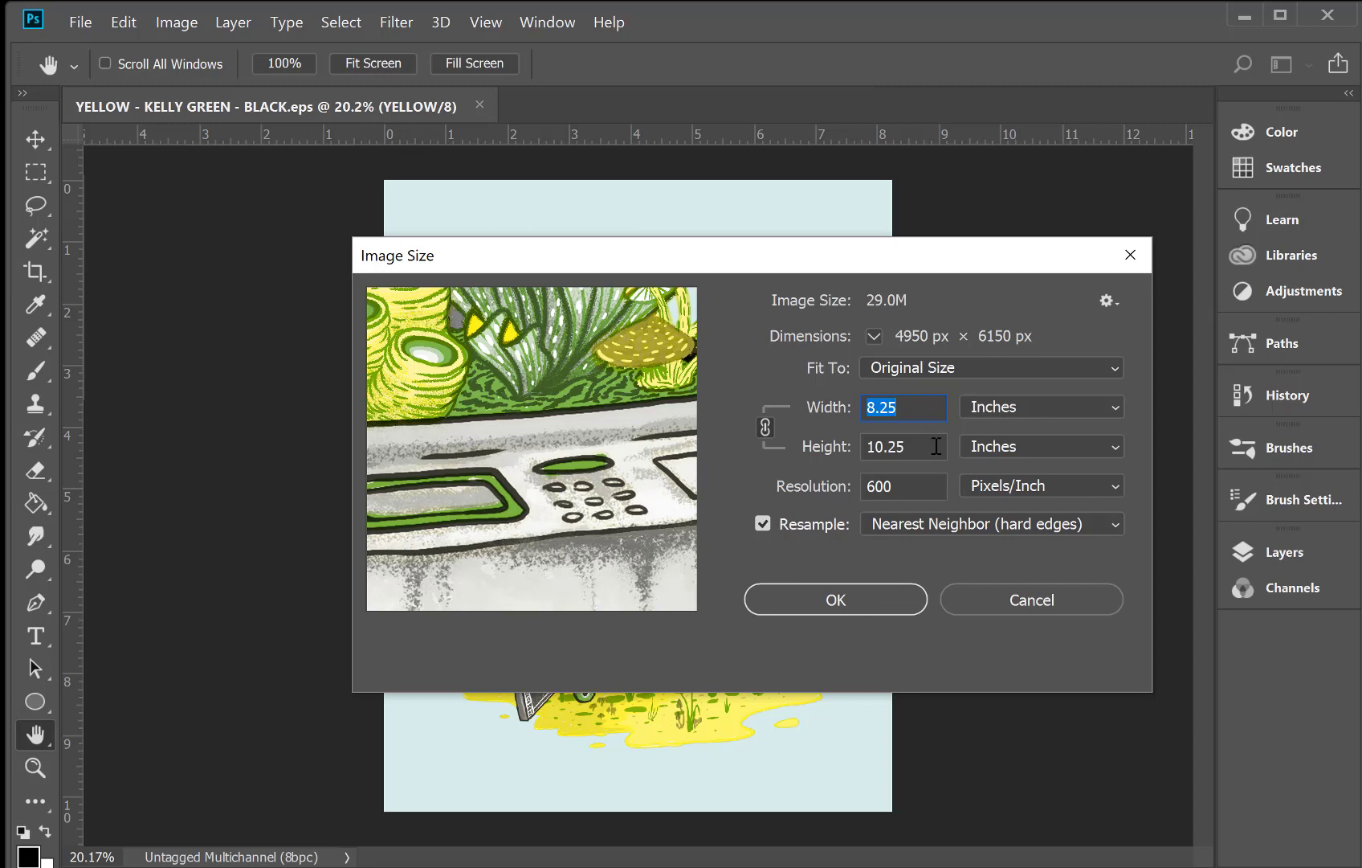
{"action": "left_click", "coordinate": [932, 486]}
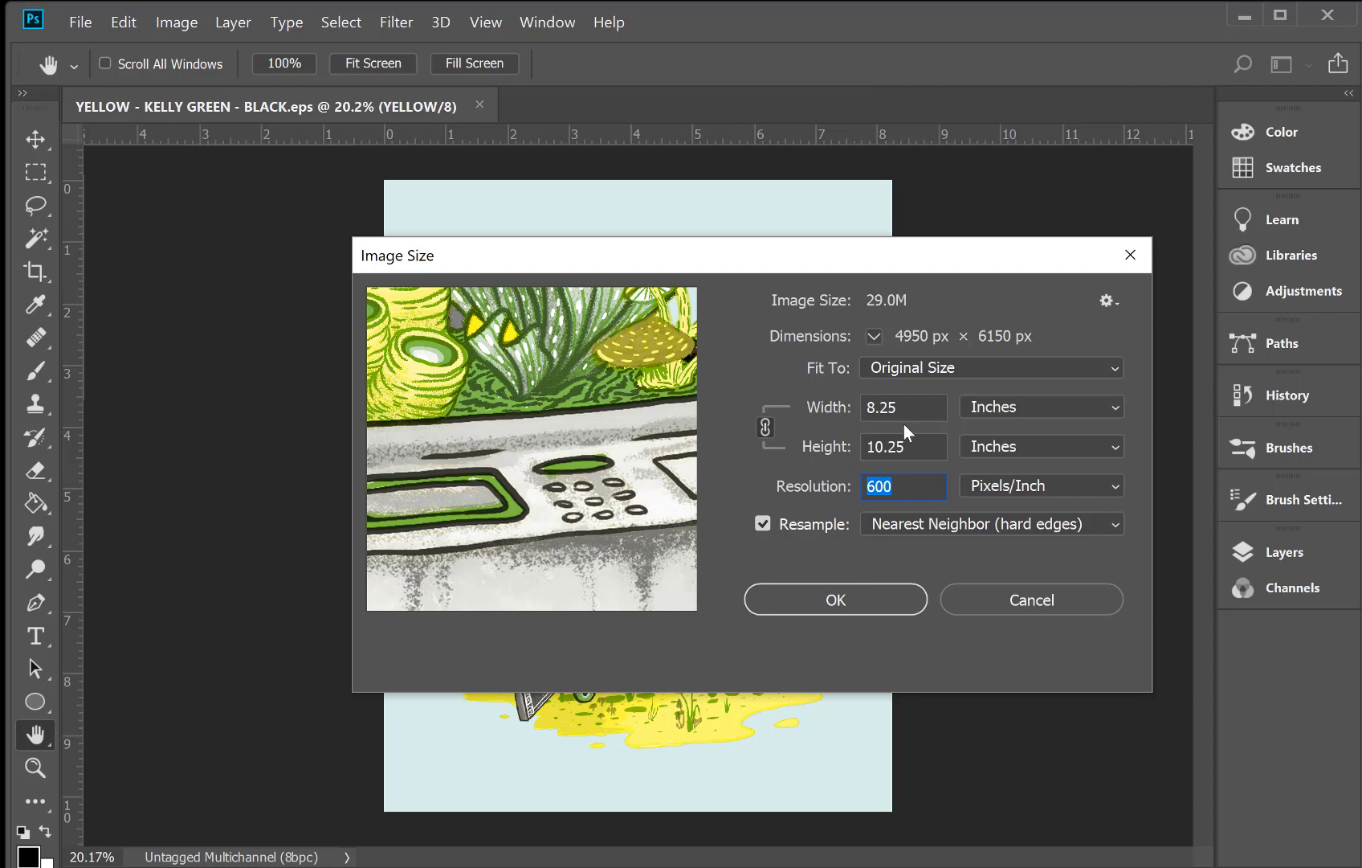
{"action": "left_click_drag", "start_coordinate": [906, 410], "coordinate": [869, 407]}
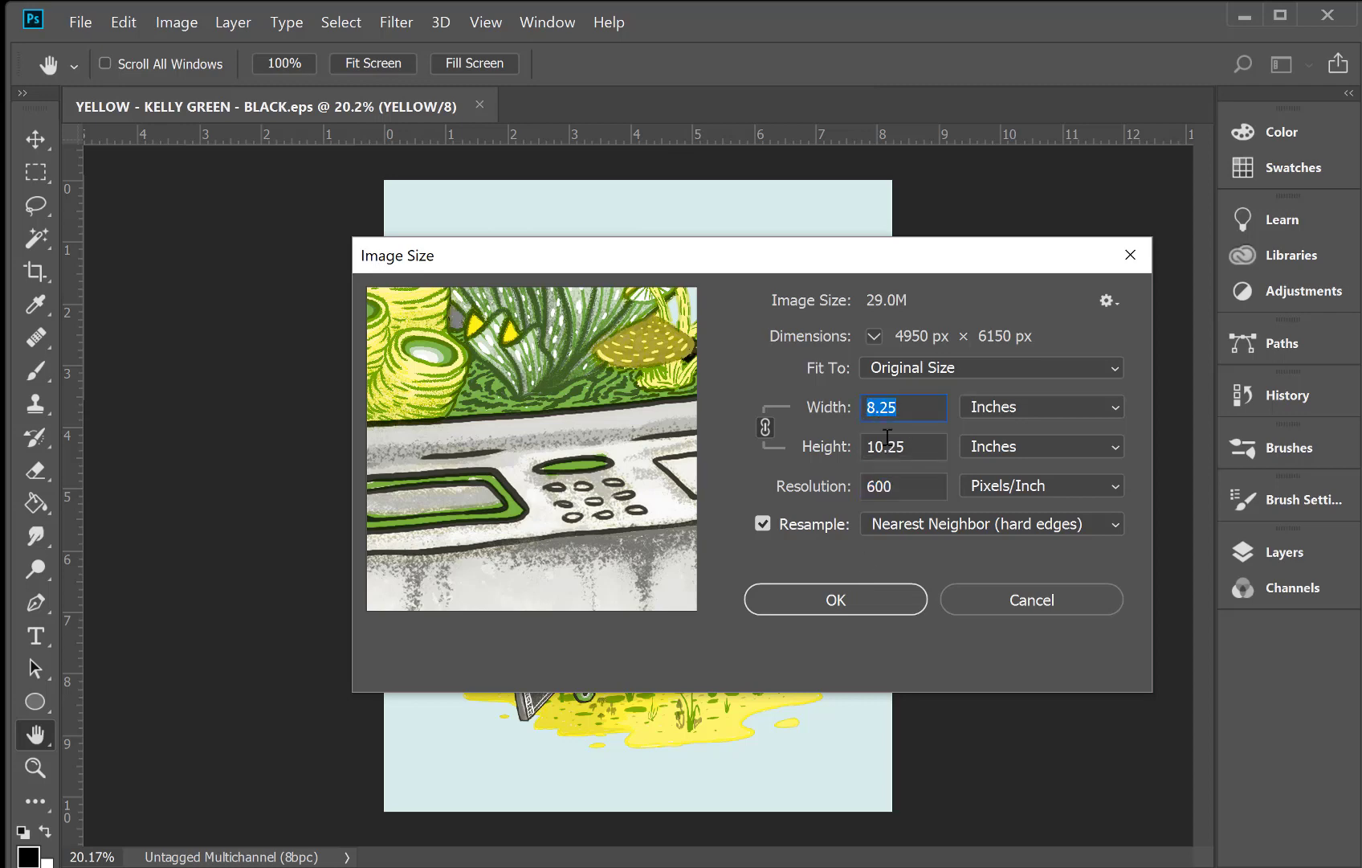
{"action": "left_click", "coordinate": [887, 440]}
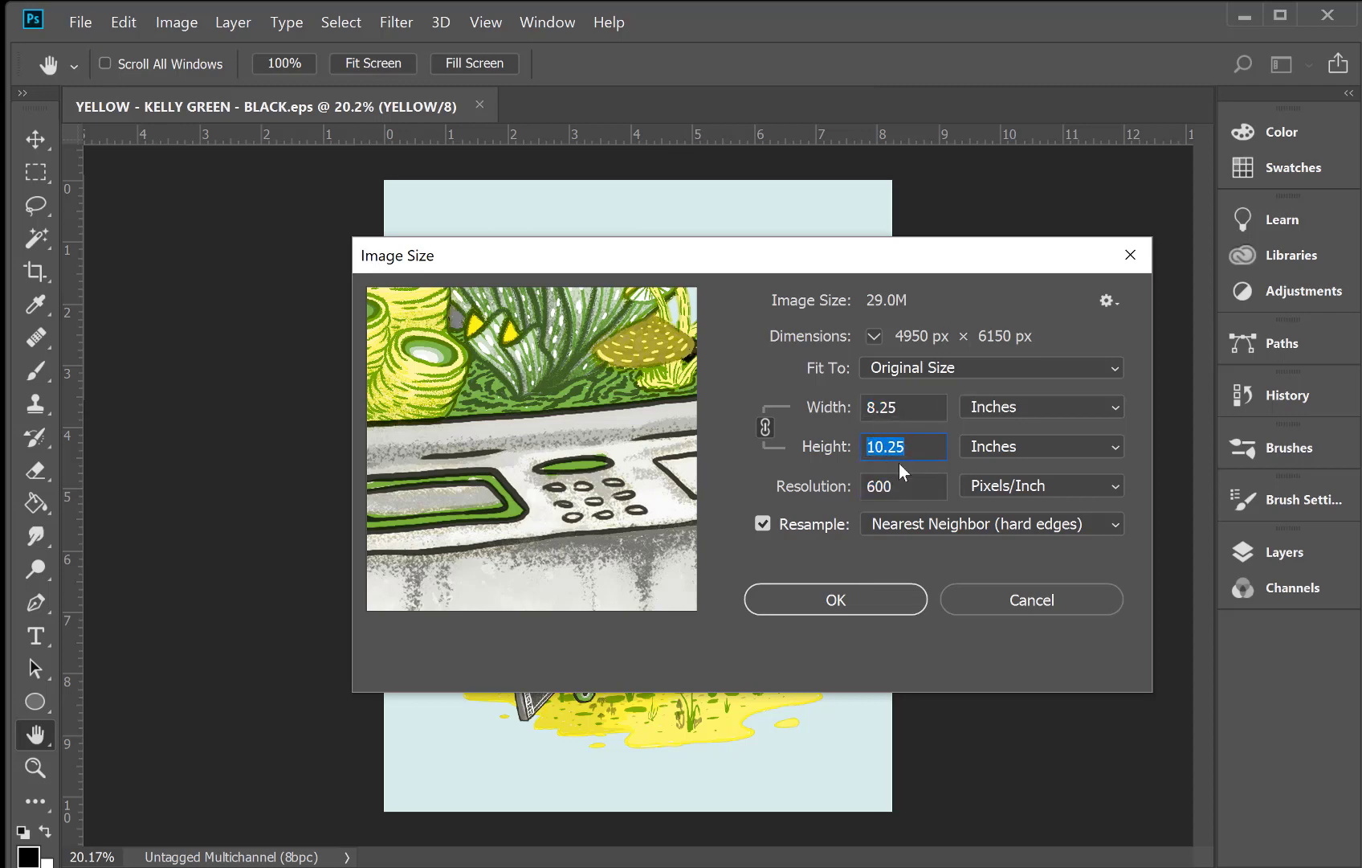
{"action": "left_click_drag", "start_coordinate": [906, 410], "coordinate": [888, 454]}
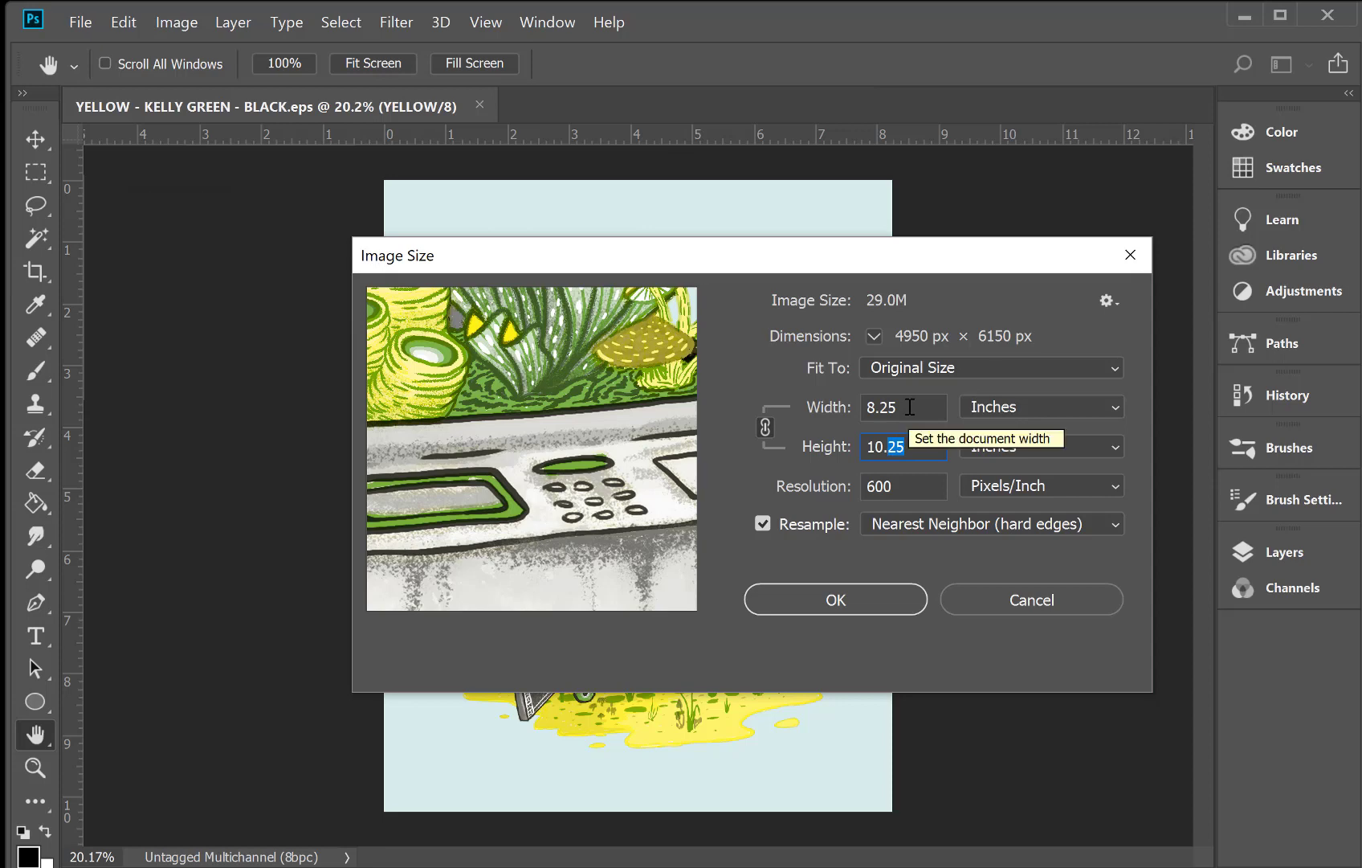
{"action": "left_click_drag", "start_coordinate": [910, 407], "coordinate": [883, 409]}
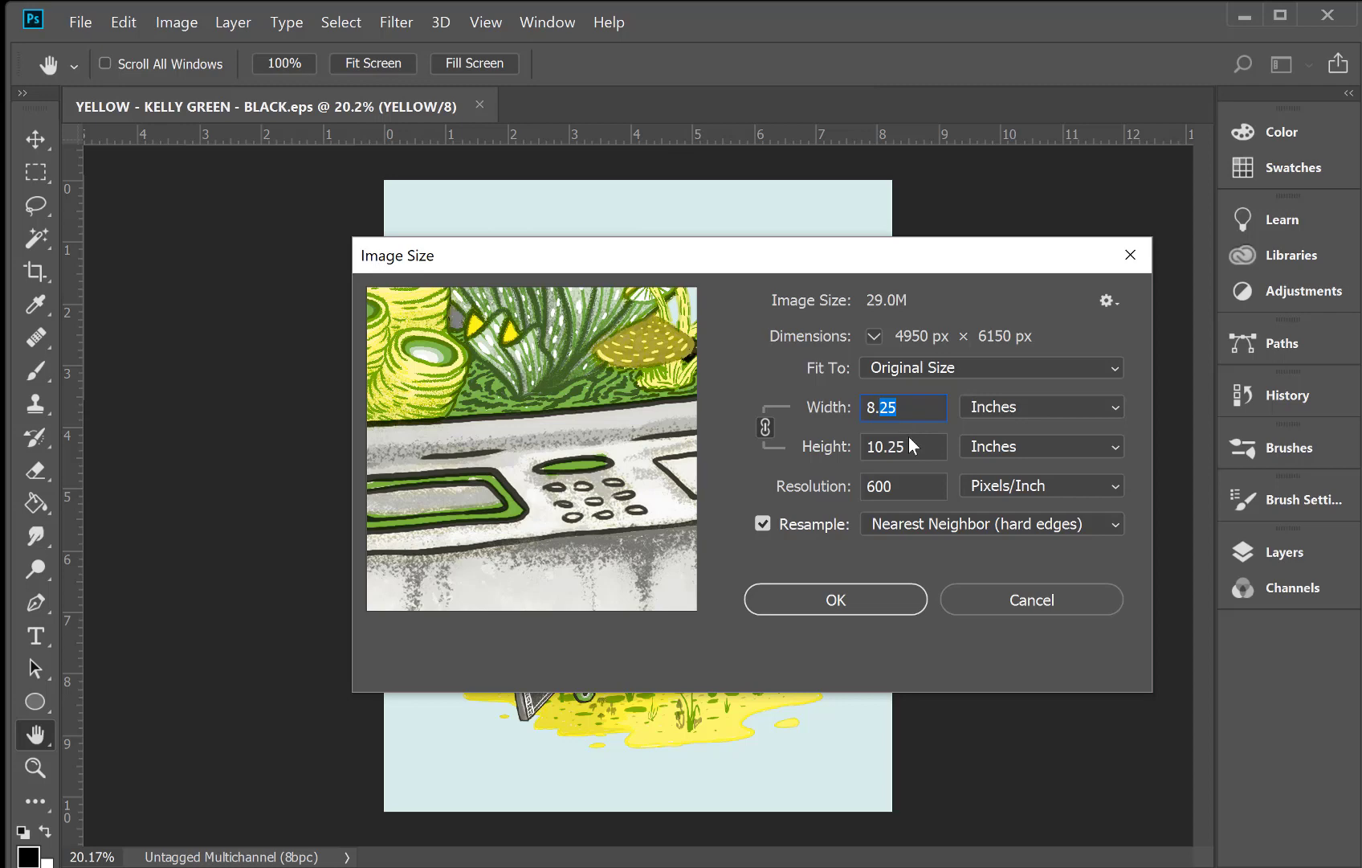
{"action": "left_click_drag", "start_coordinate": [913, 486], "coordinate": [874, 492]}
{"action": "left_click", "coordinate": [868, 601]}
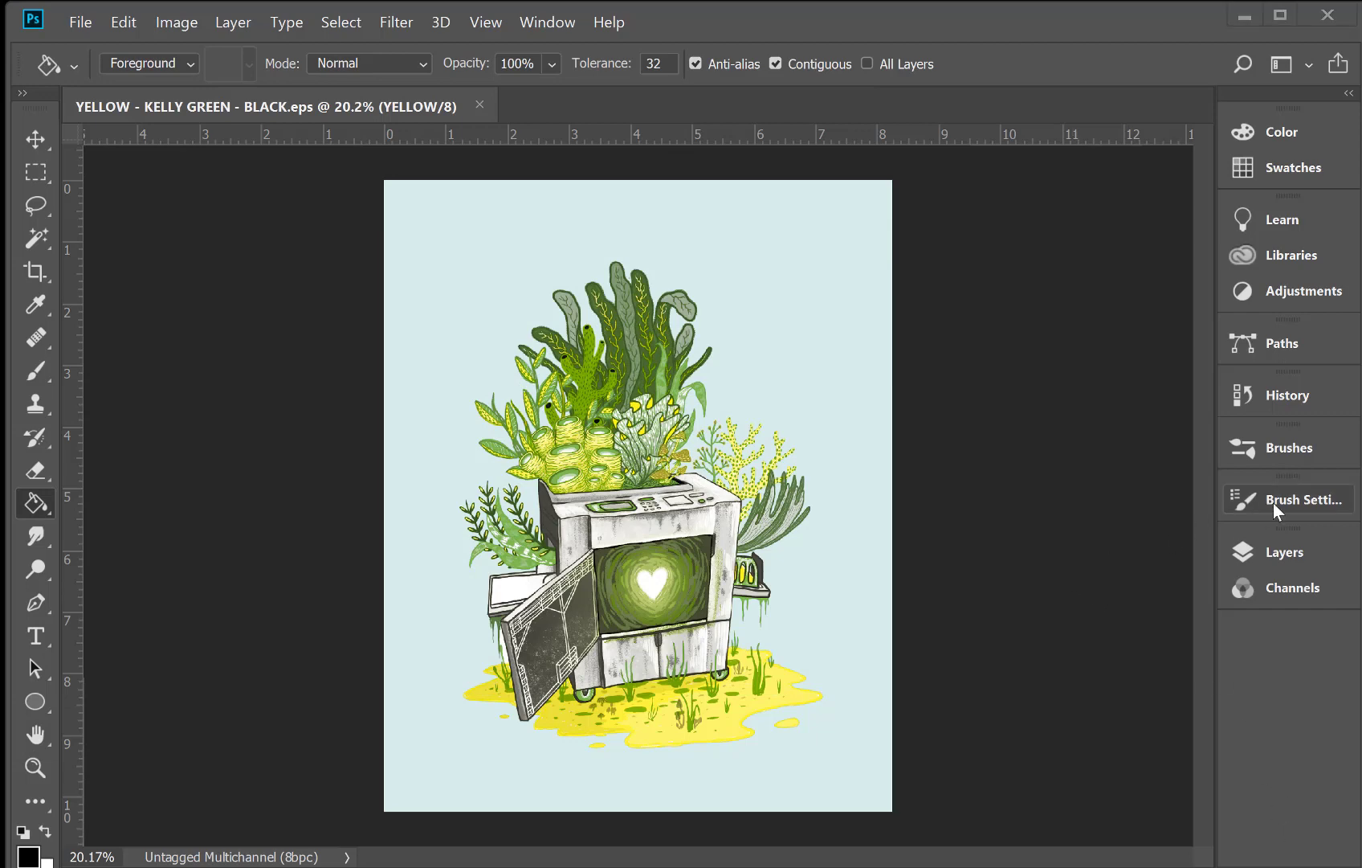
Show the image's channels and select YELLOW, KELLY GREEN, MINT and BLACK to review the spot colour separations
{"action": "left_click", "coordinate": [1296, 595]}
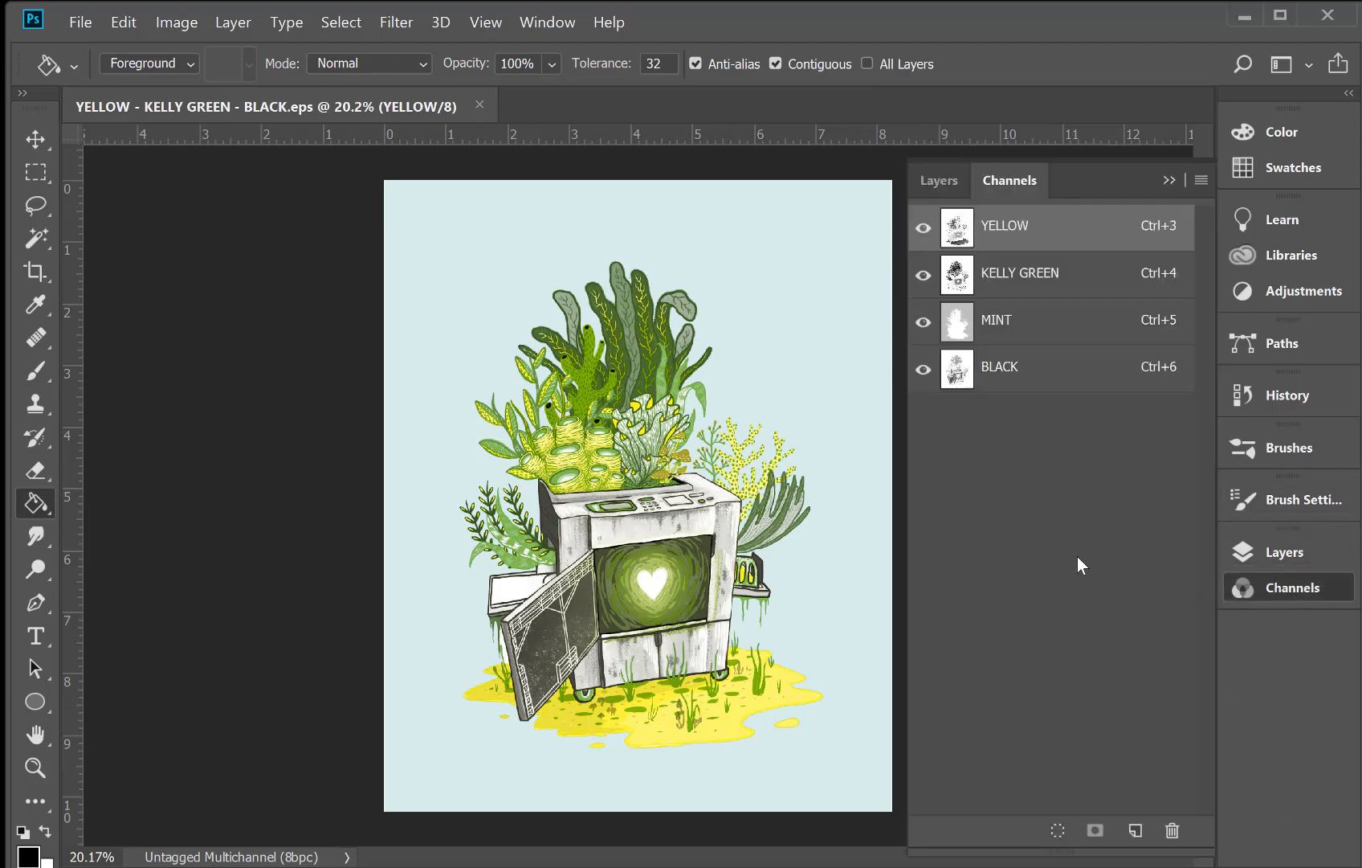
{"action": "left_click", "coordinate": [1027, 273]}
{"action": "left_click", "coordinate": [1022, 228]}
{"action": "left_click", "coordinate": [1022, 291]}
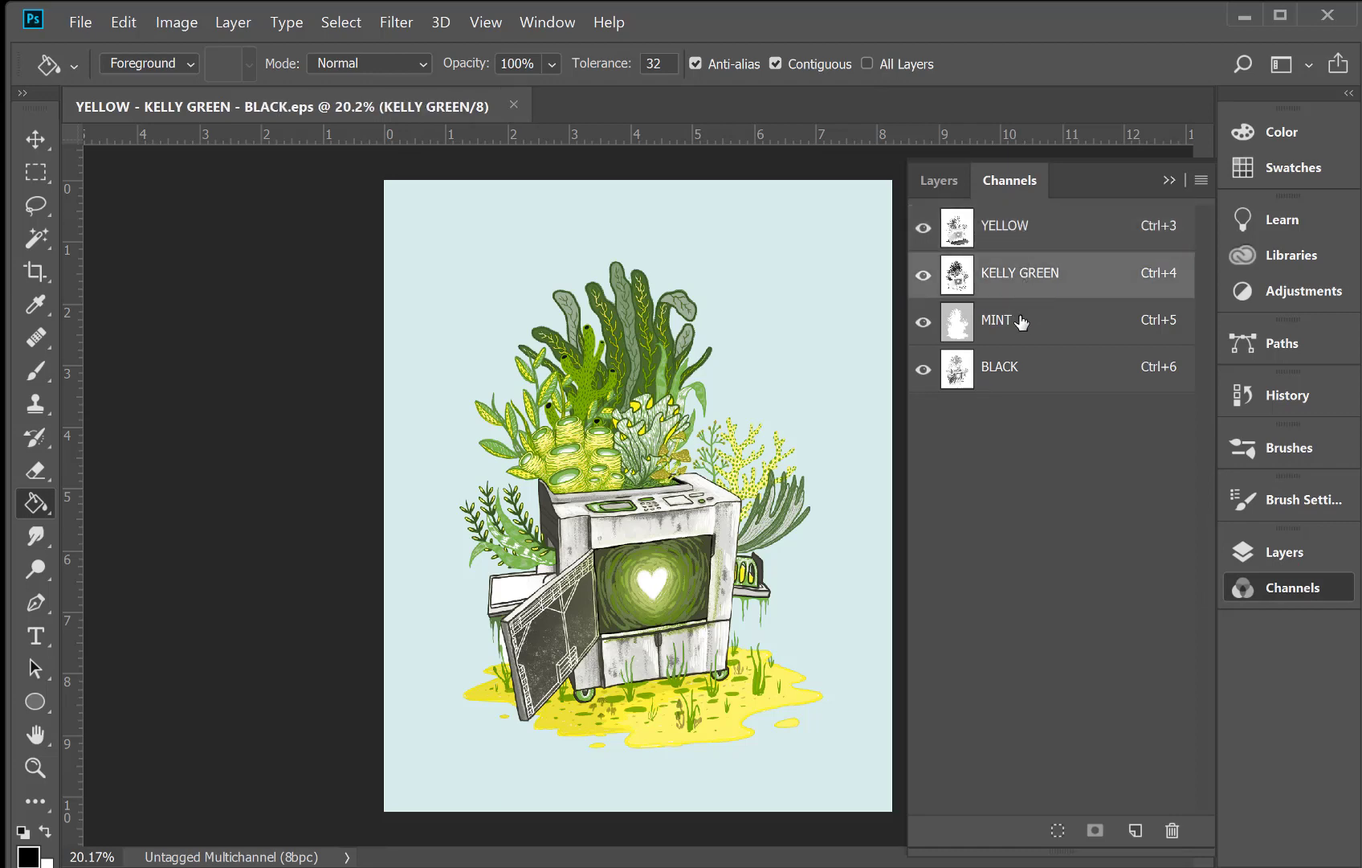
{"action": "left_click", "coordinate": [1022, 323]}
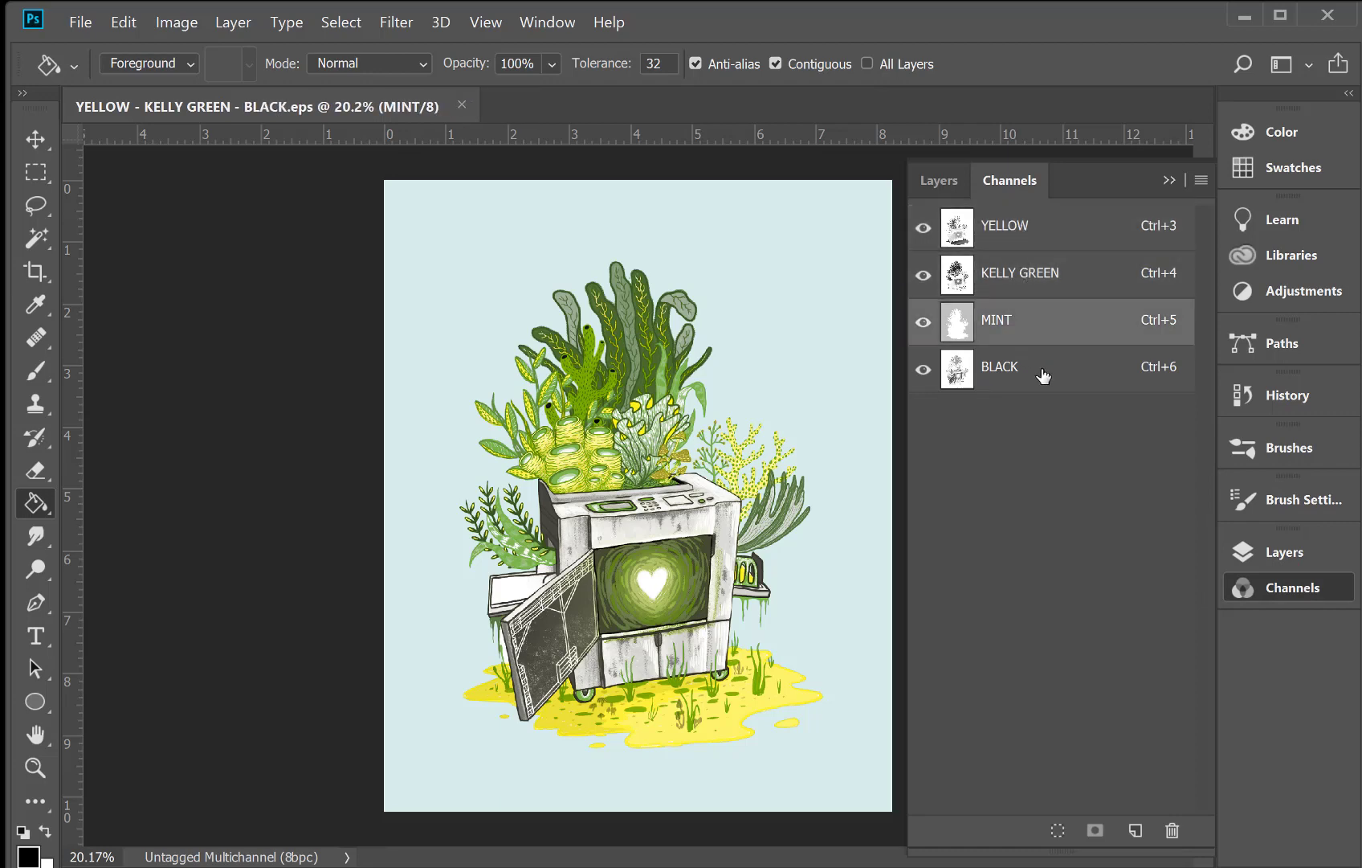
{"action": "left_click", "coordinate": [1043, 375]}
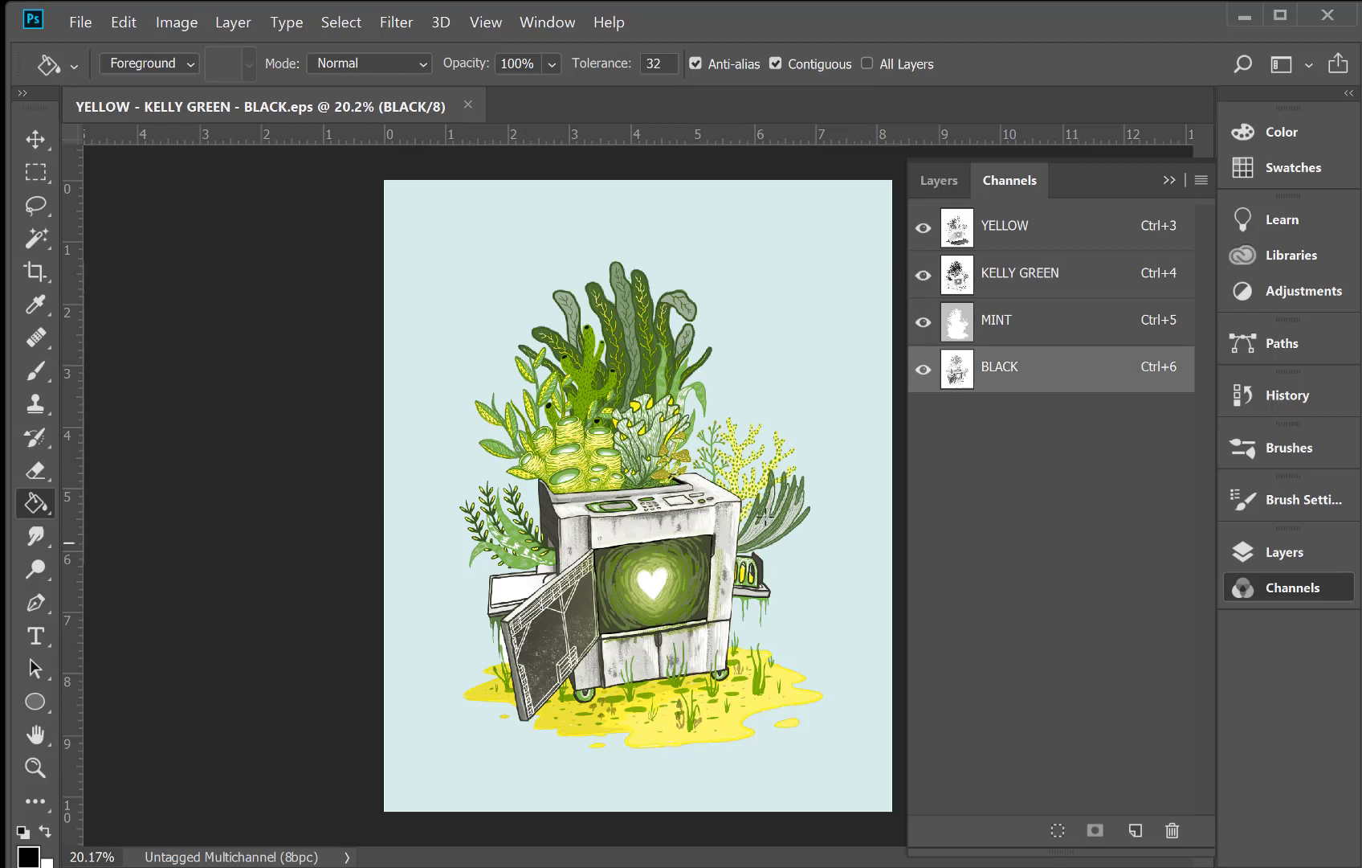
Hide and show the KELLY GREEN, MINT and BLACK channels to examine what each ink contributes to the artwork
{"action": "left_click", "coordinate": [923, 275]}
{"action": "left_click", "coordinate": [923, 322]}
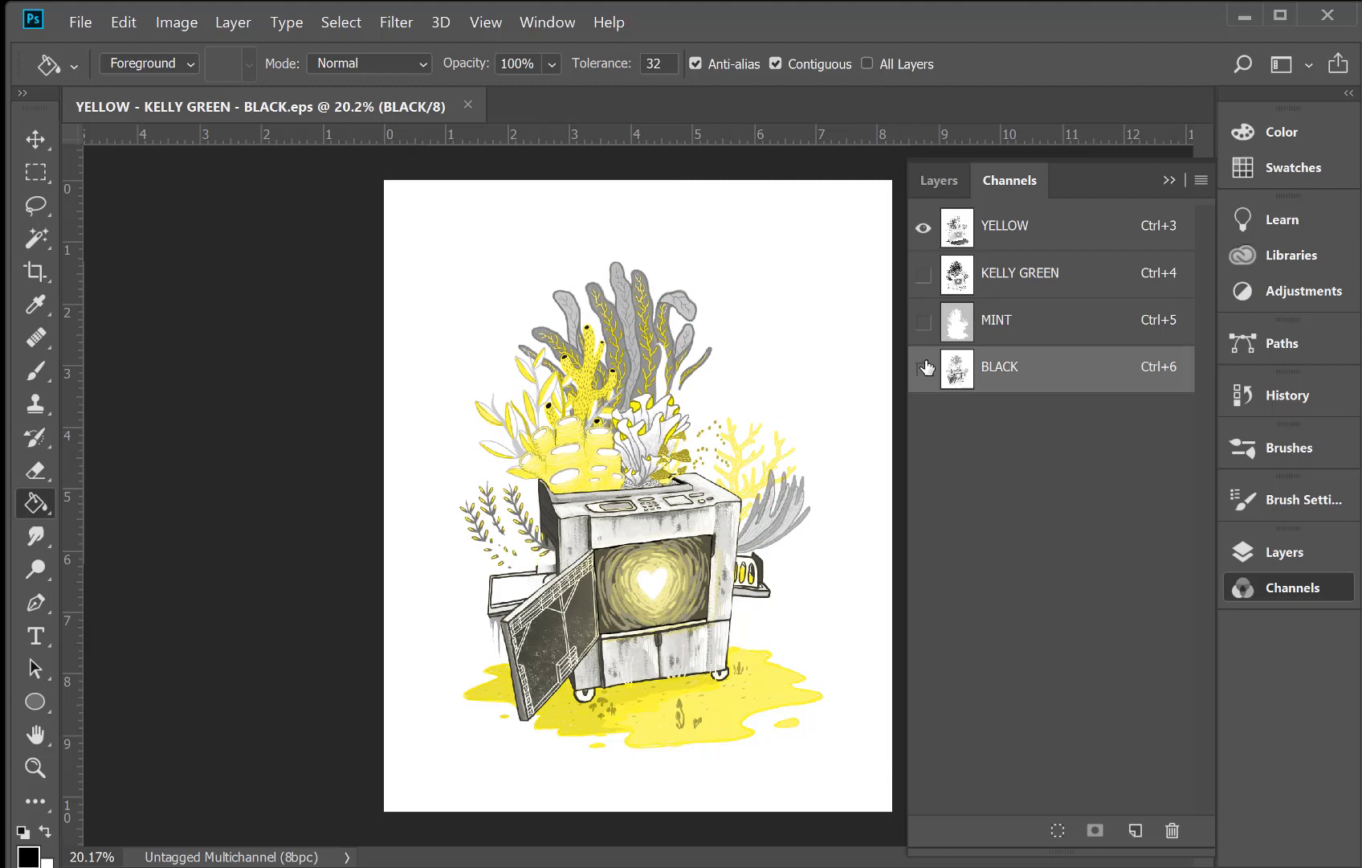
{"action": "left_click", "coordinate": [923, 368]}
{"action": "left_click", "coordinate": [923, 321]}
{"action": "left_click", "coordinate": [923, 289]}
{"action": "left_click", "coordinate": [924, 368]}
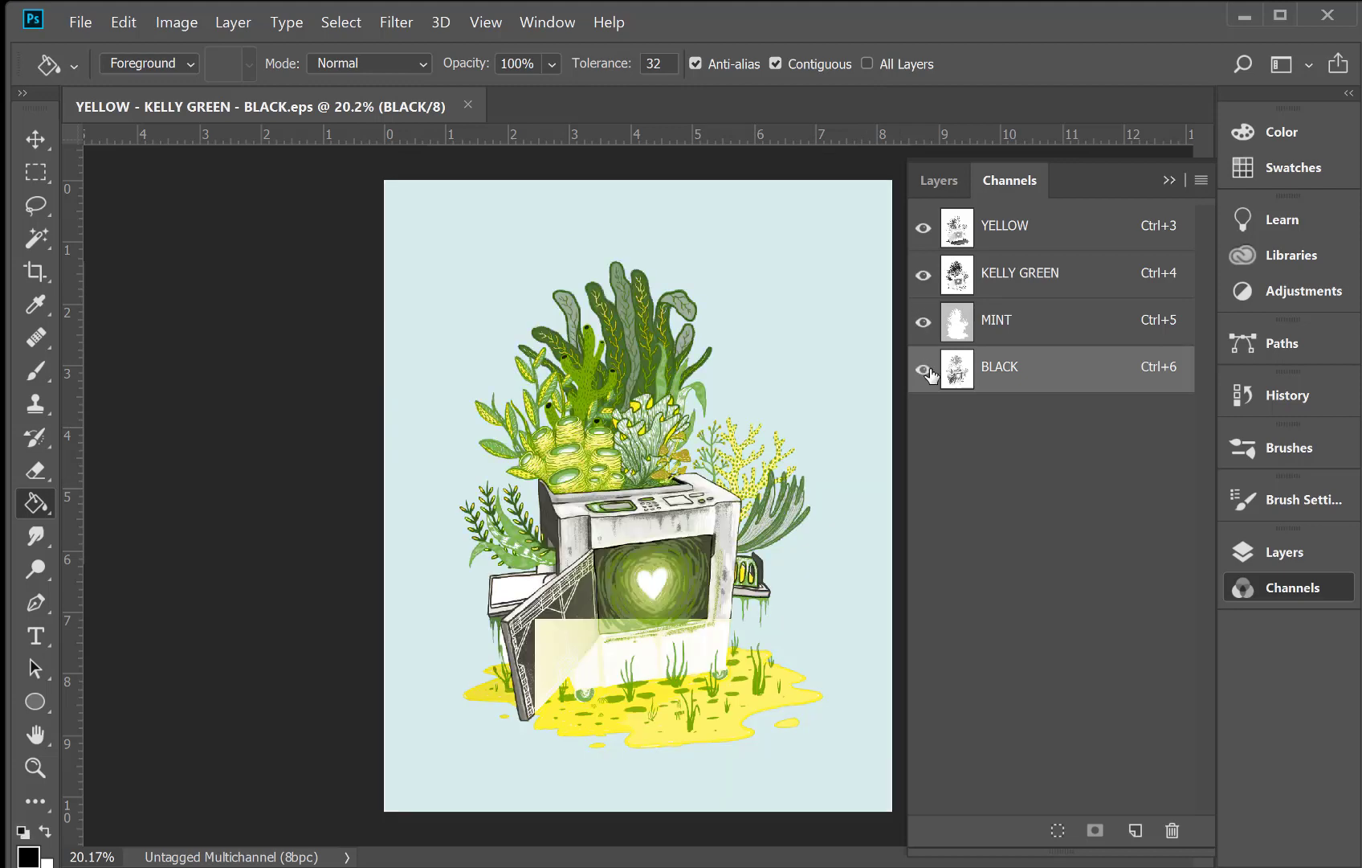
{"action": "left_click", "coordinate": [924, 275]}
{"action": "left_click", "coordinate": [925, 275]}
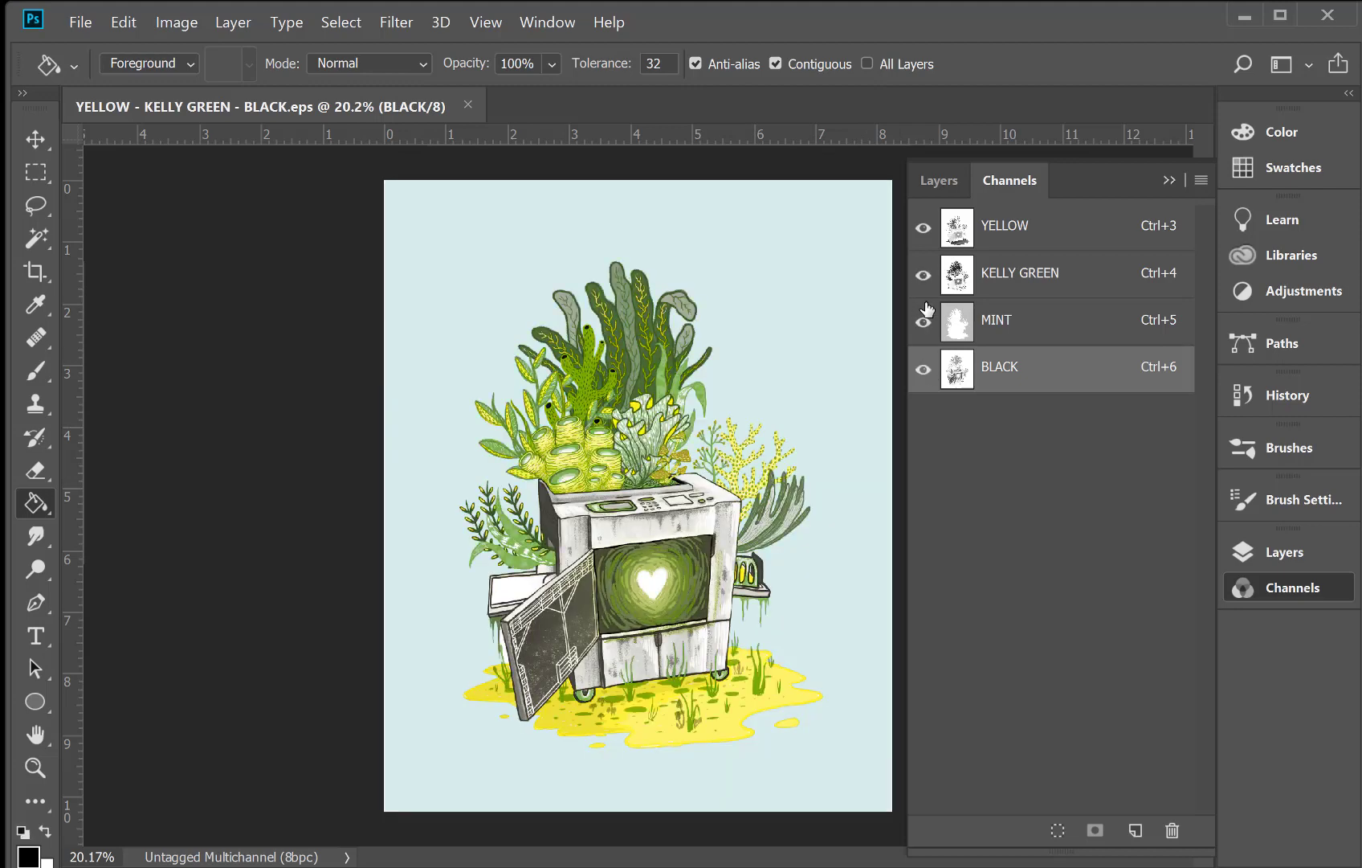
{"action": "left_click", "coordinate": [924, 324]}
{"action": "left_click", "coordinate": [923, 321]}
{"action": "left_click", "coordinate": [923, 368]}
{"action": "left_click", "coordinate": [923, 368]}
Select the KELLY GREEN channel, compare the artwork with the YELLOW and KELLY GREEN channels hidden, and collapse the channel list
{"action": "left_click", "coordinate": [1045, 244]}
{"action": "left_click", "coordinate": [1021, 286]}
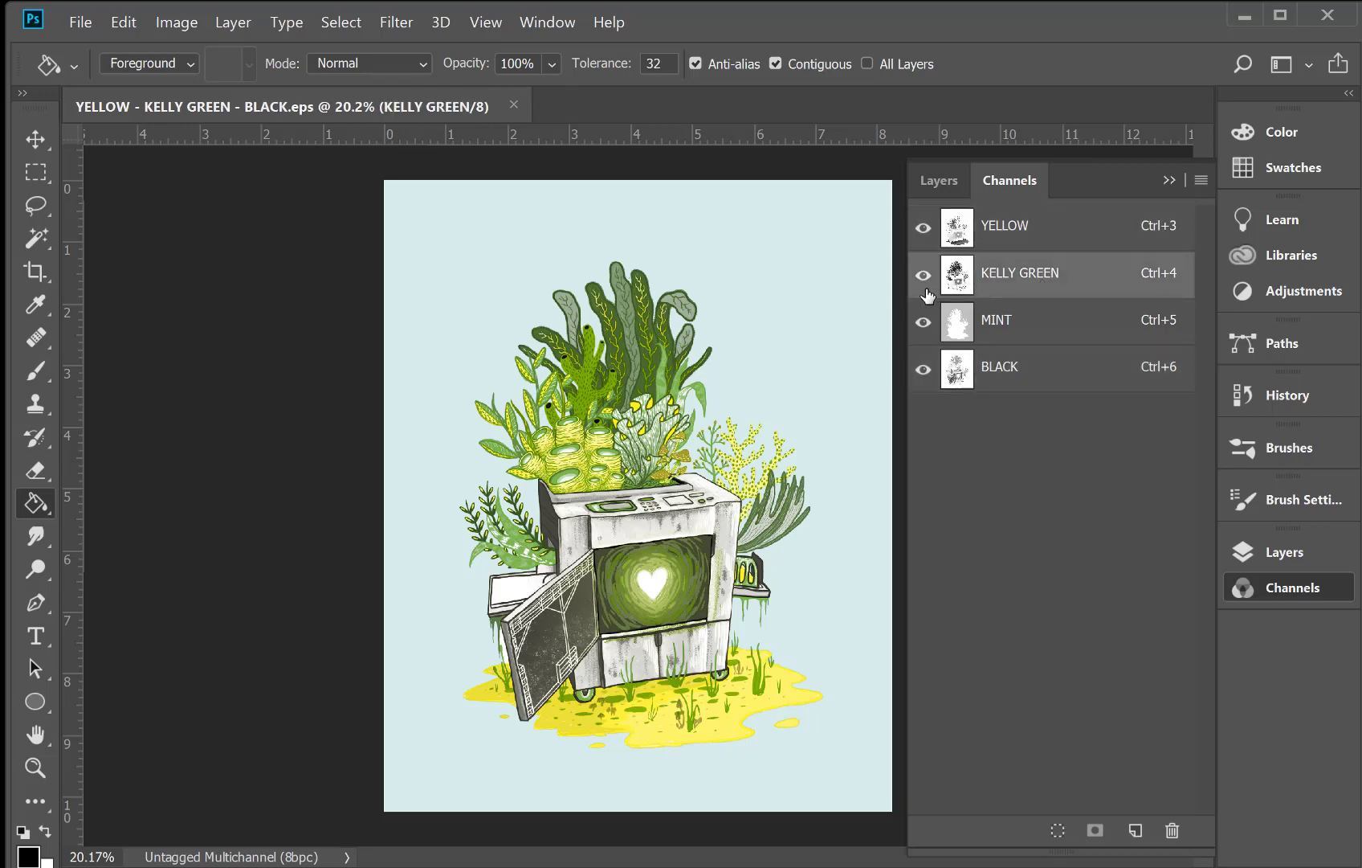
{"action": "left_click", "coordinate": [924, 275]}
{"action": "left_click", "coordinate": [924, 228]}
{"action": "left_click", "coordinate": [924, 275]}
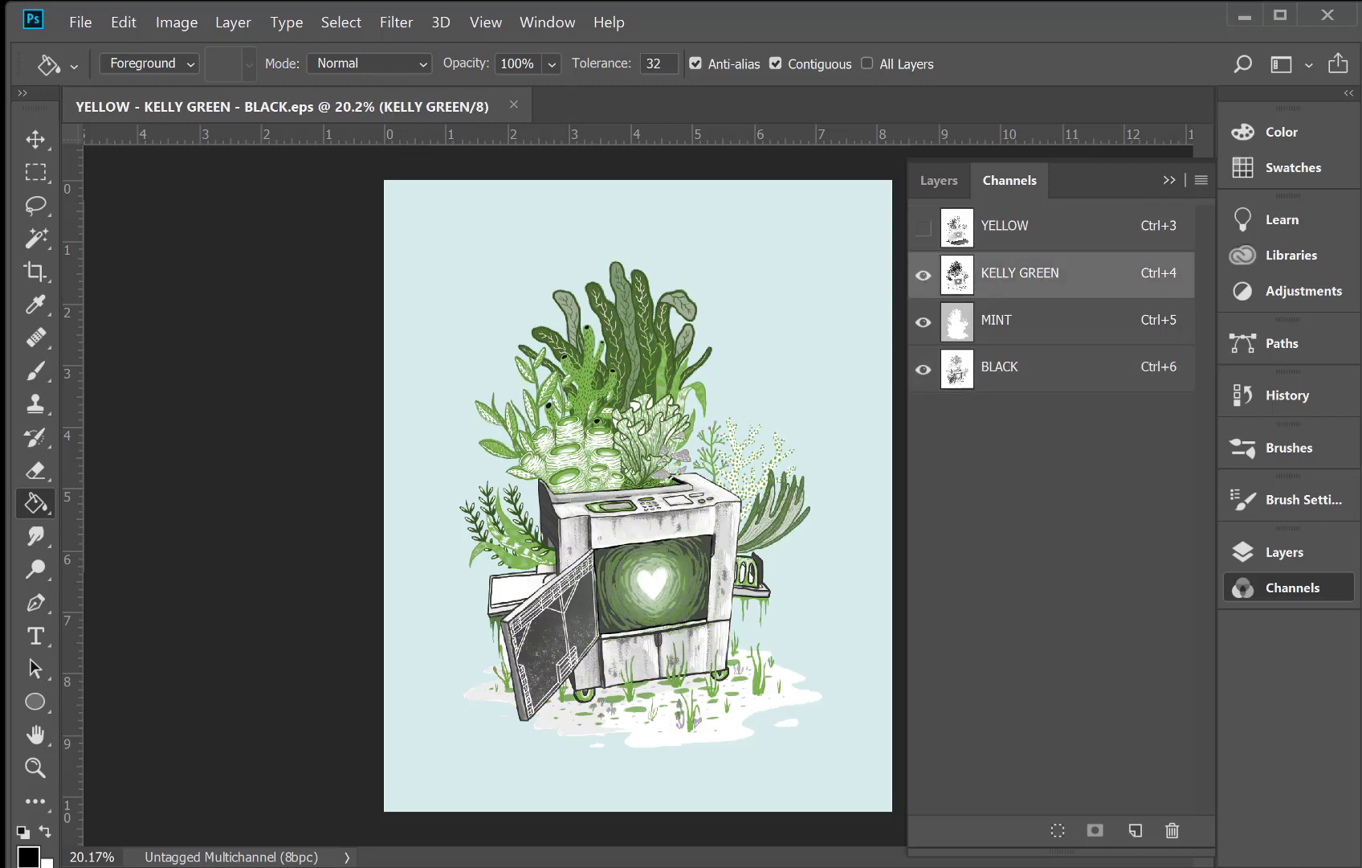
{"action": "left_click", "coordinate": [1244, 587]}
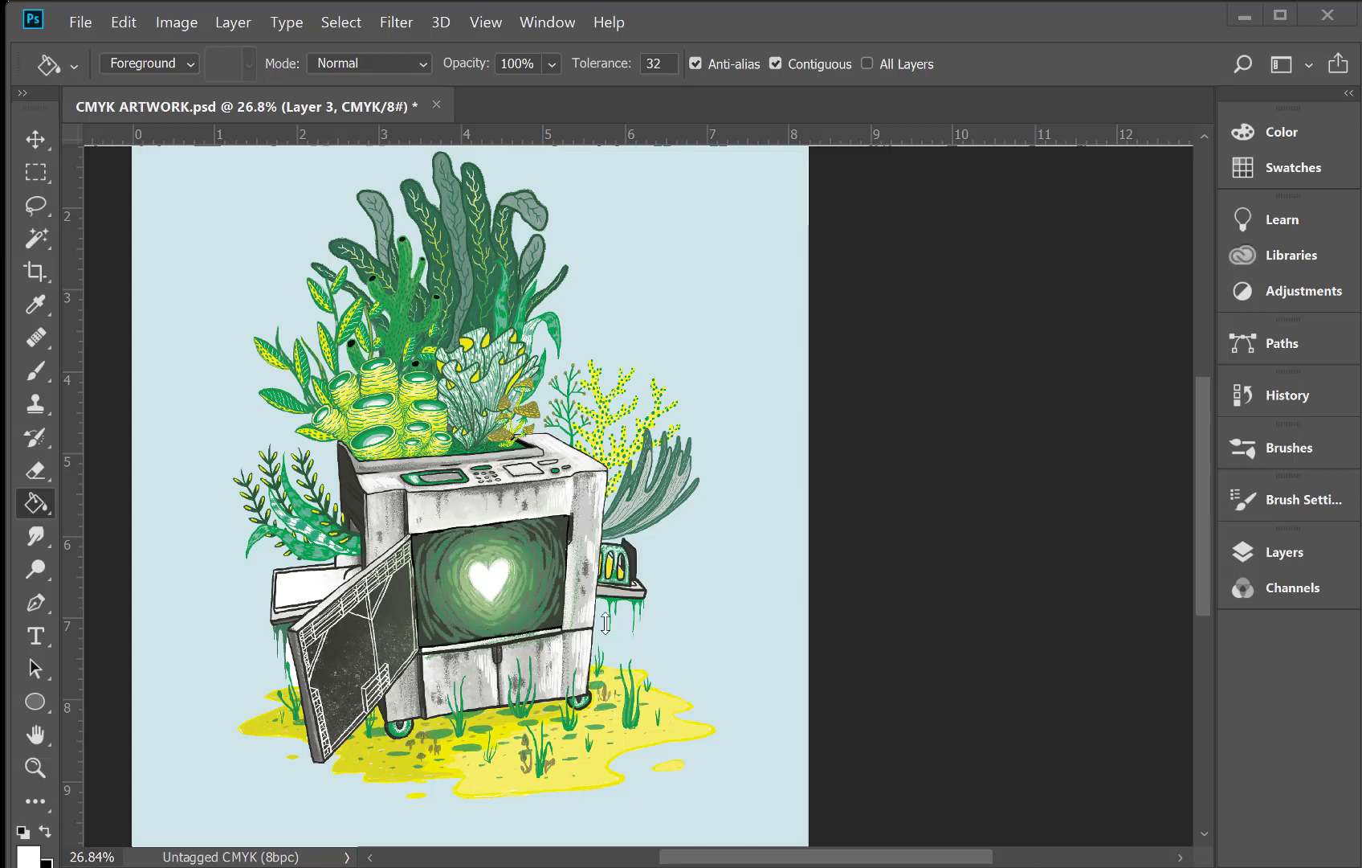
Show the layers of CMYK ARTWORK.psd and select Layer 5, Layer 4 and Layer 3 to review how the colours are split
{"action": "left_click", "coordinate": [1296, 556]}
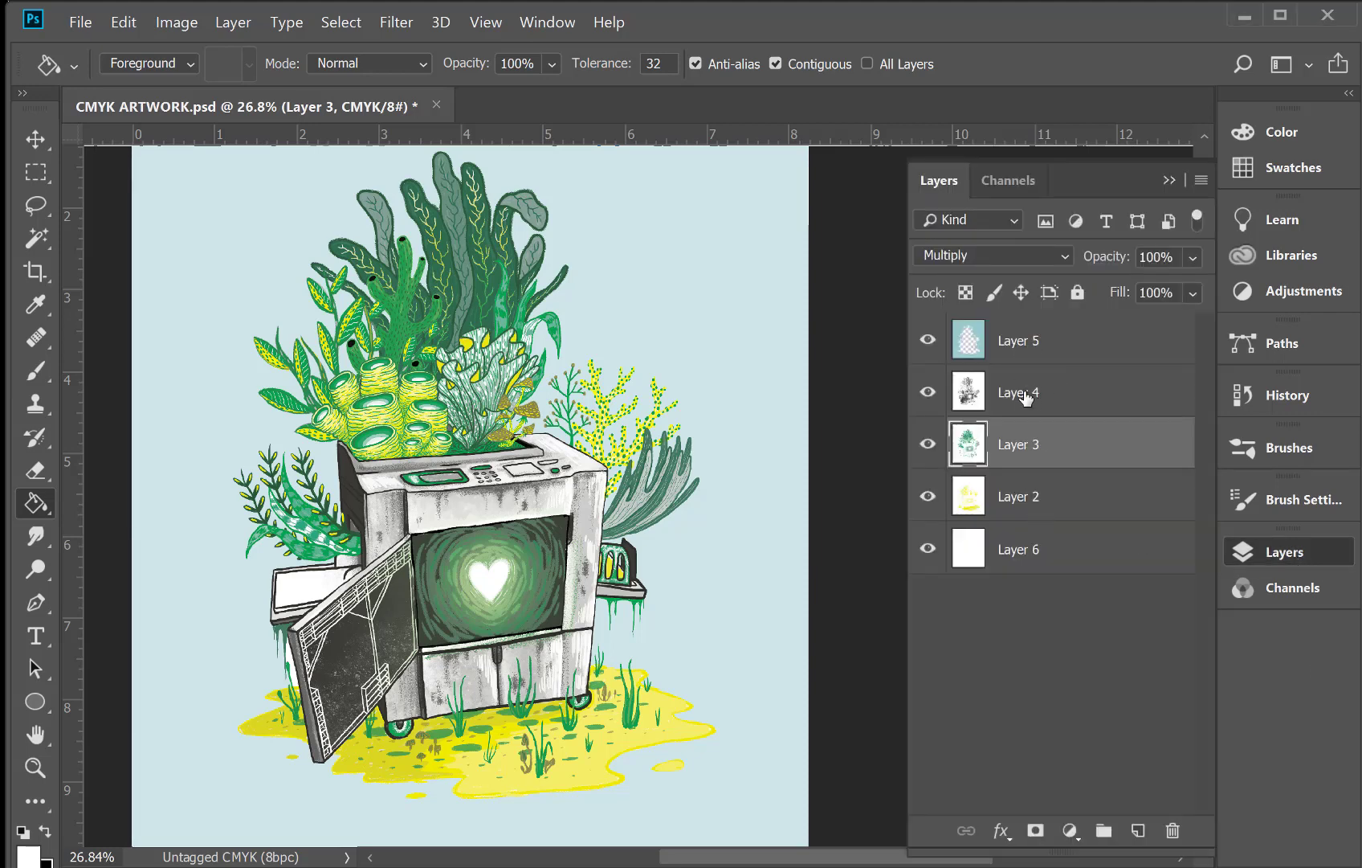
{"action": "left_click", "coordinate": [1133, 402]}
{"action": "left_click", "coordinate": [1097, 354]}
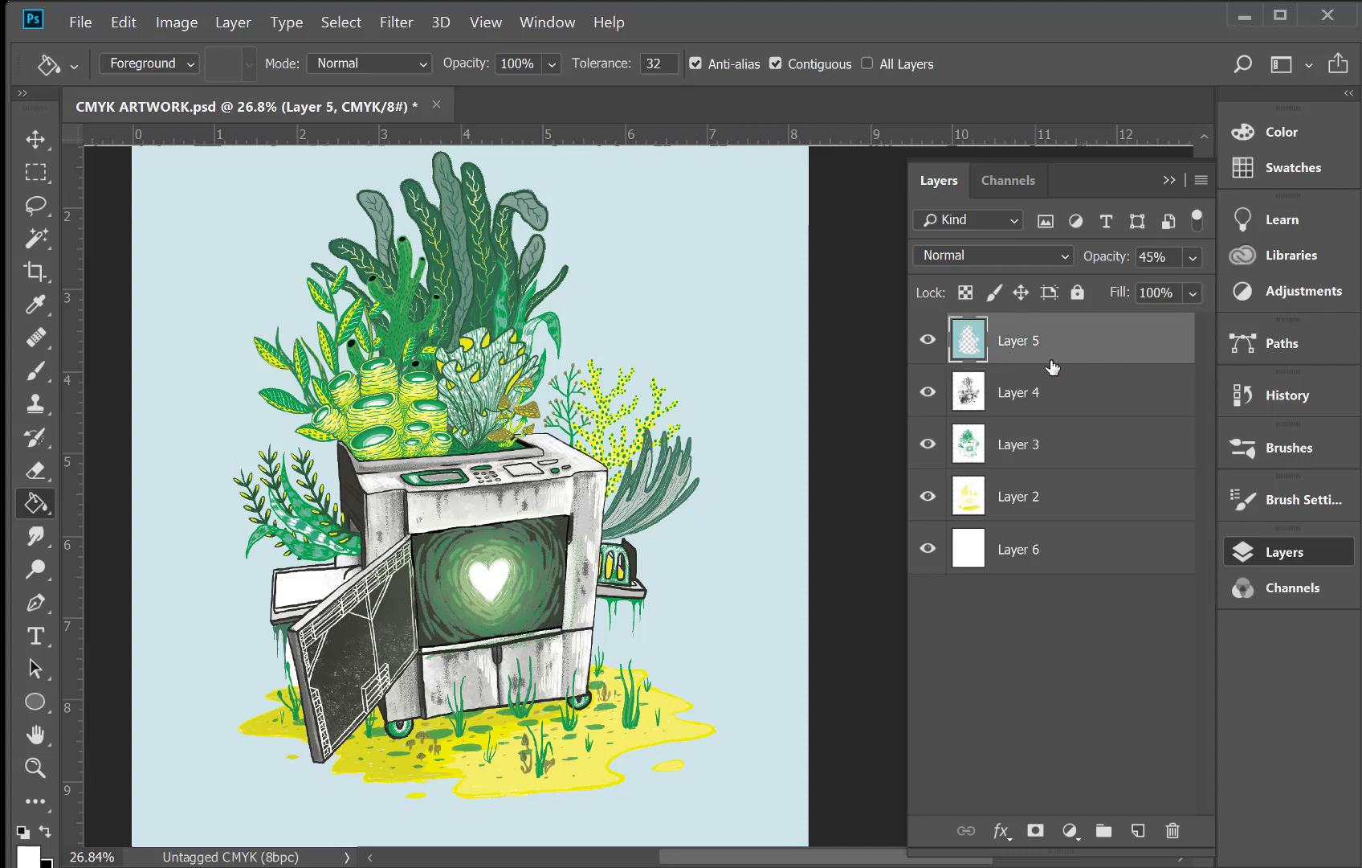
{"action": "left_click", "coordinate": [1060, 399]}
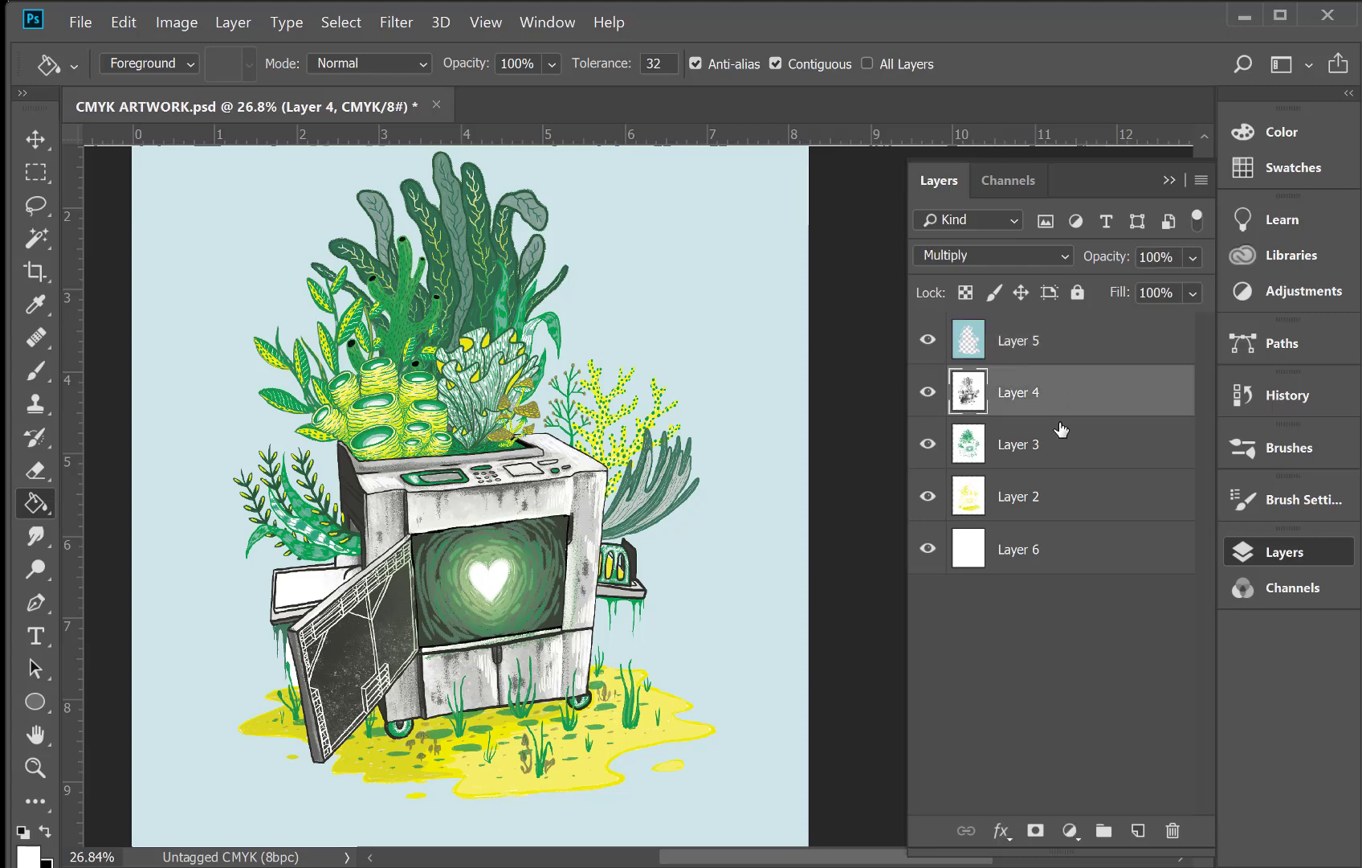
{"action": "left_click", "coordinate": [1064, 442]}
Hide and show Layer 5, Layer 4, Layer 3 and Layer 2 in turn to examine what each contributes to the artwork
{"action": "left_click", "coordinate": [930, 341]}
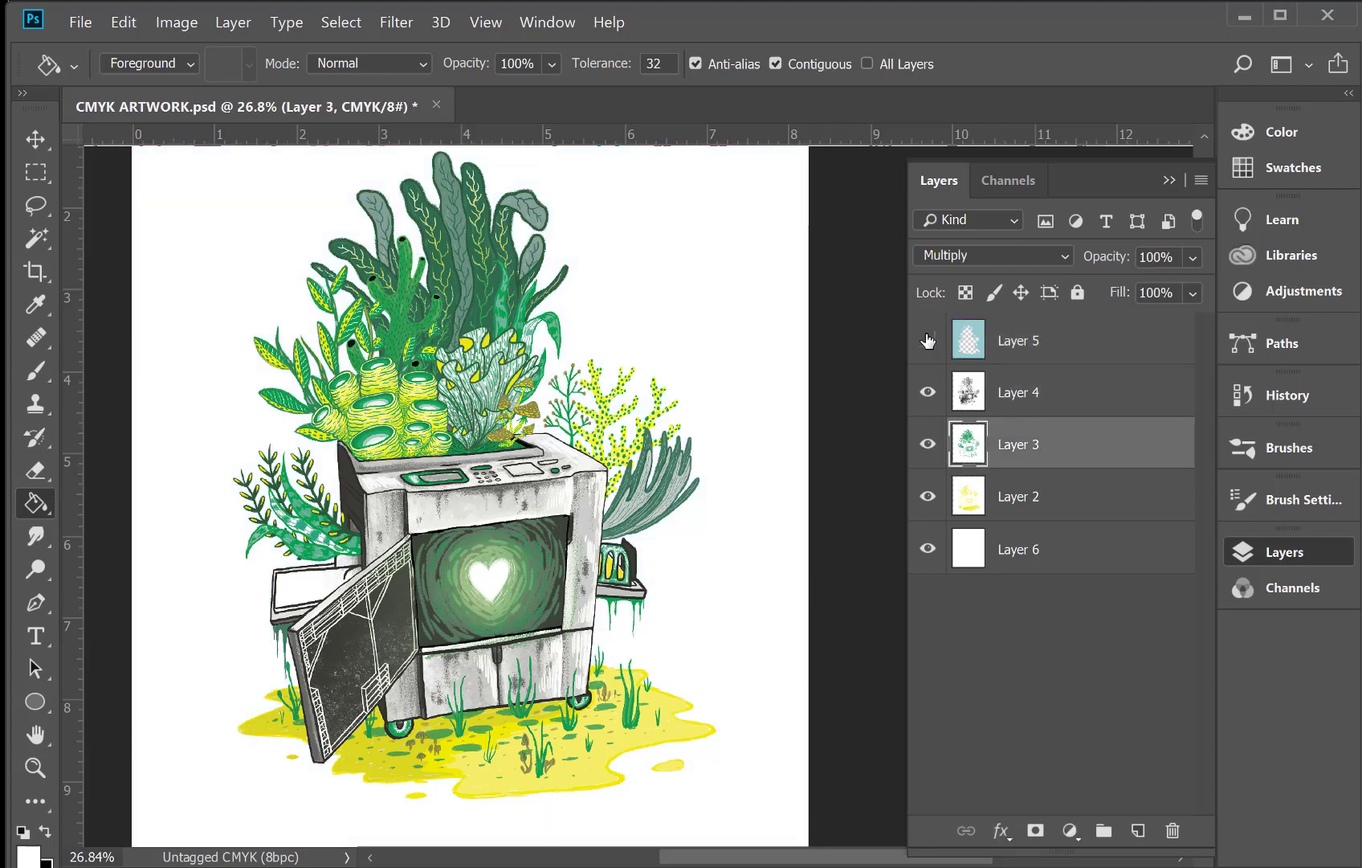
{"action": "left_click", "coordinate": [928, 342]}
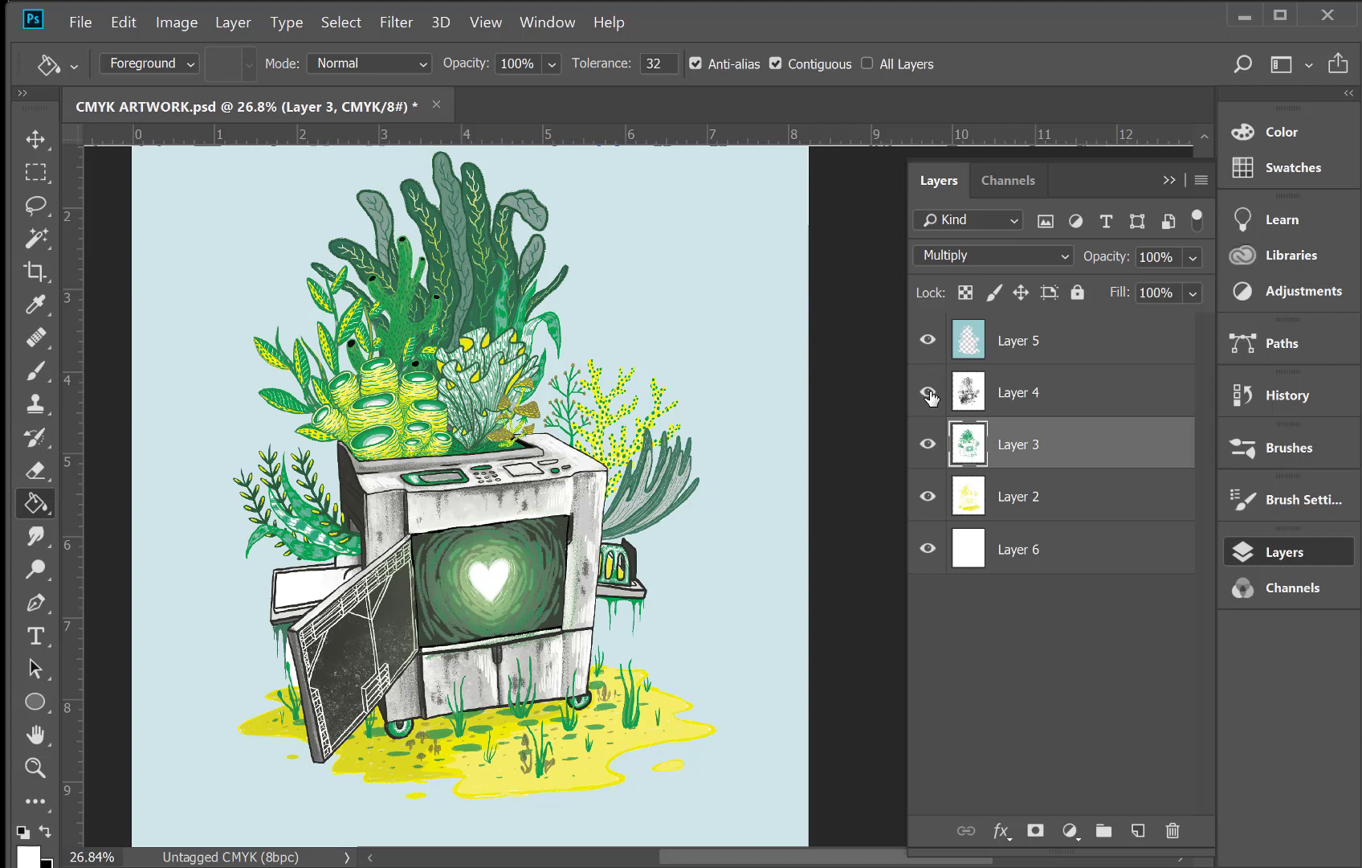
{"action": "left_click", "coordinate": [928, 344]}
{"action": "left_click", "coordinate": [927, 345]}
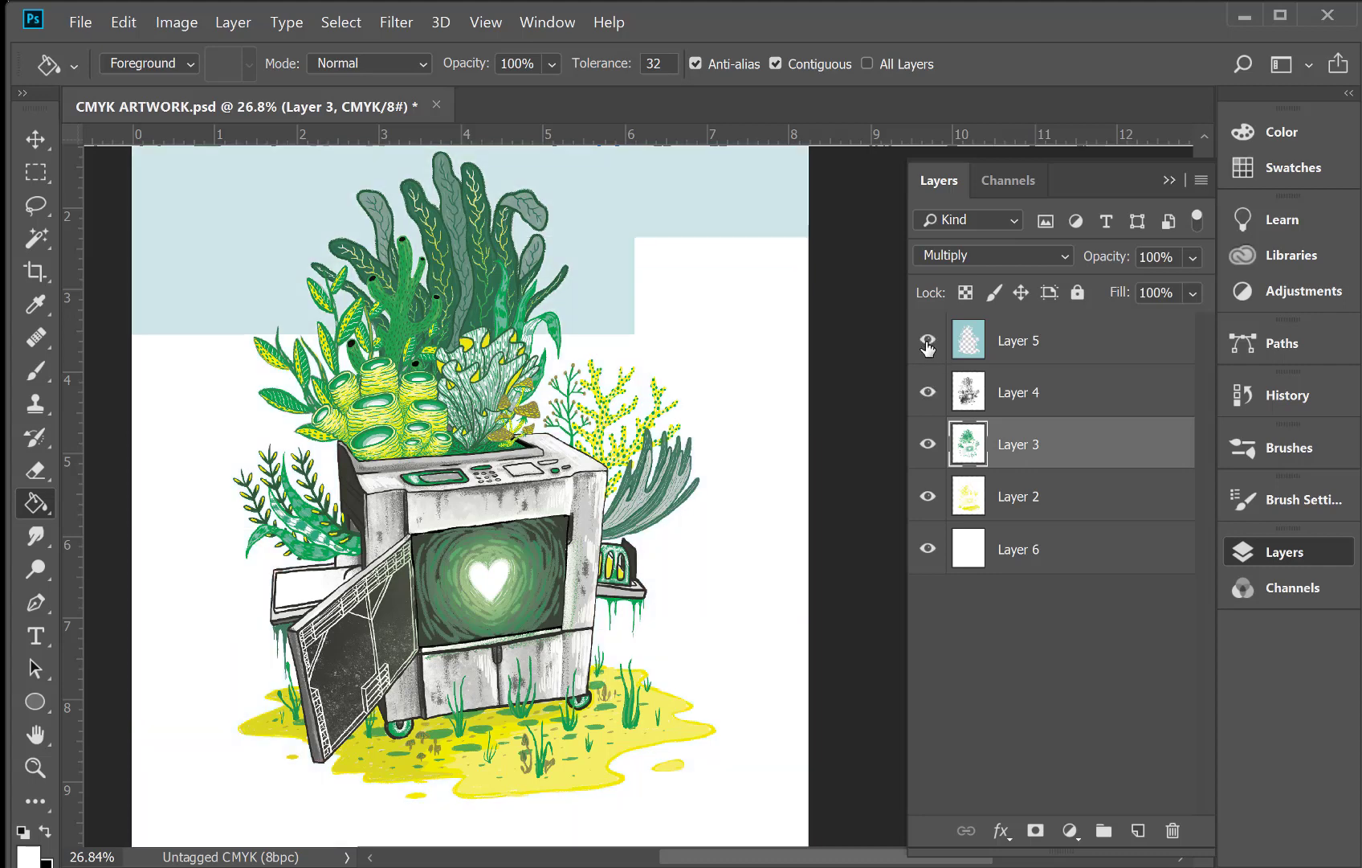
{"action": "left_click", "coordinate": [928, 392]}
{"action": "left_click", "coordinate": [927, 392]}
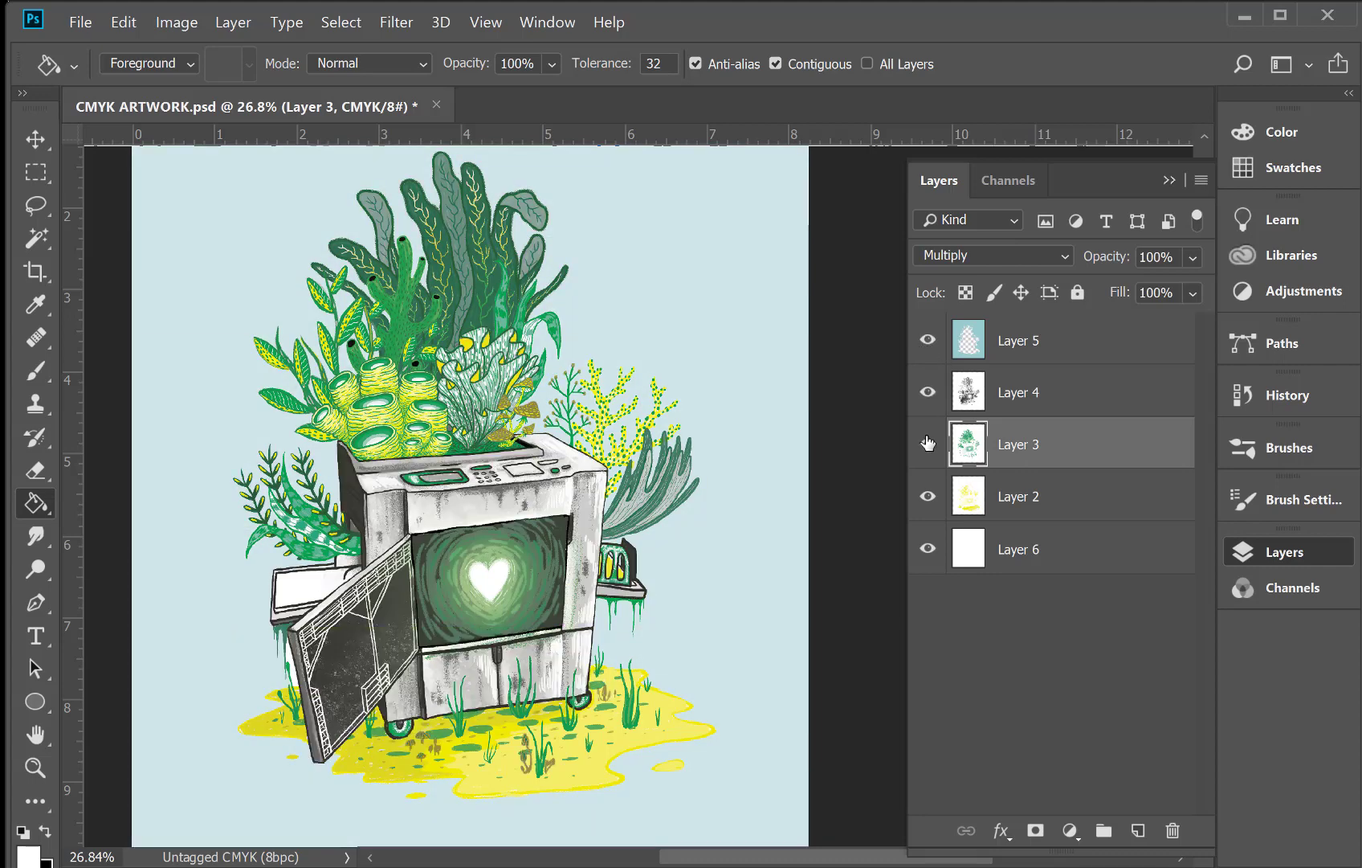
{"action": "left_click", "coordinate": [928, 443]}
{"action": "left_click", "coordinate": [928, 444]}
{"action": "left_click", "coordinate": [928, 497]}
{"action": "left_click", "coordinate": [928, 497]}
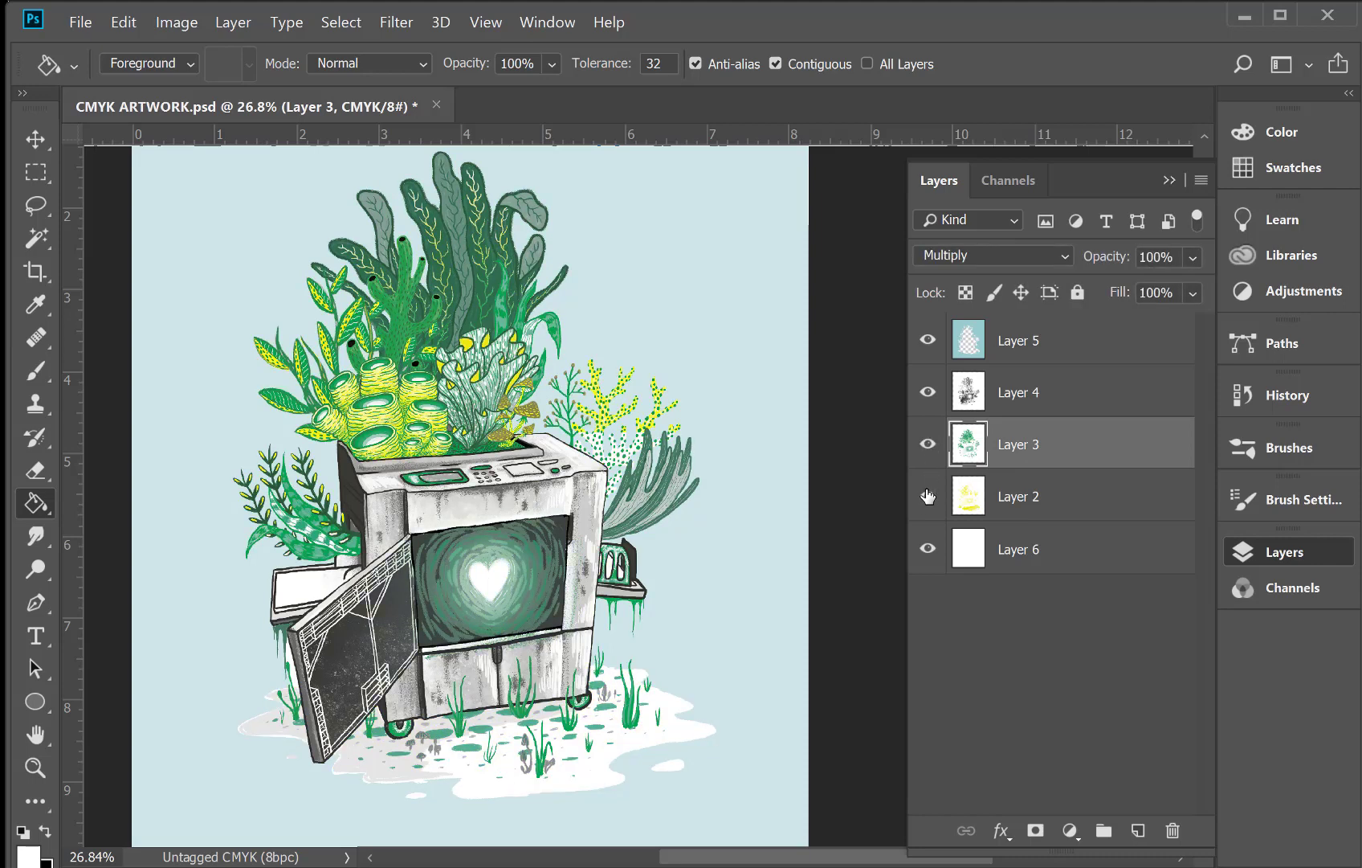
Hide Layer 2, Layer 4 and Layer 5 to view the green artwork of Layer 3 alone on the white background
{"action": "left_click", "coordinate": [928, 496]}
{"action": "left_click", "coordinate": [928, 391]}
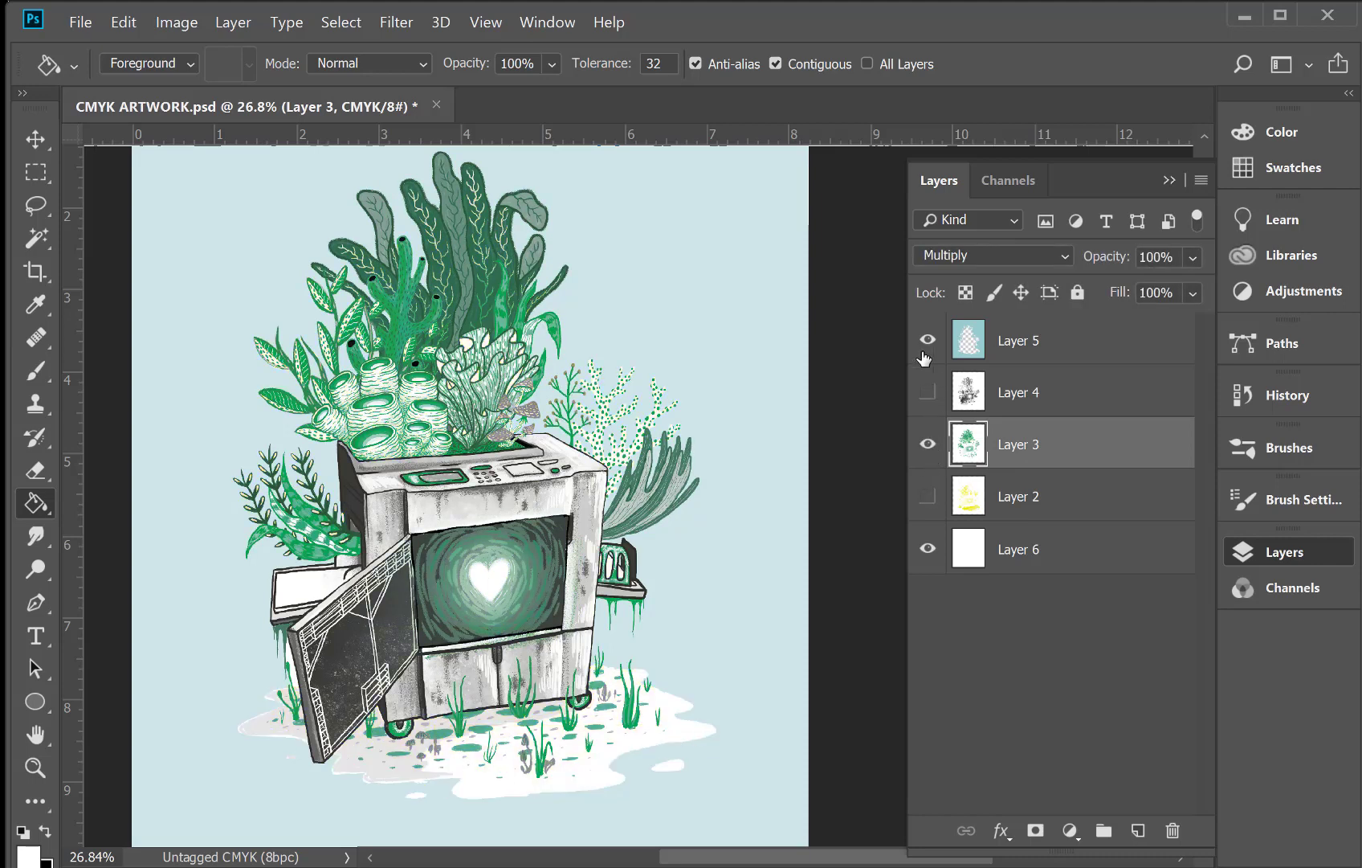
{"action": "left_click", "coordinate": [928, 339]}
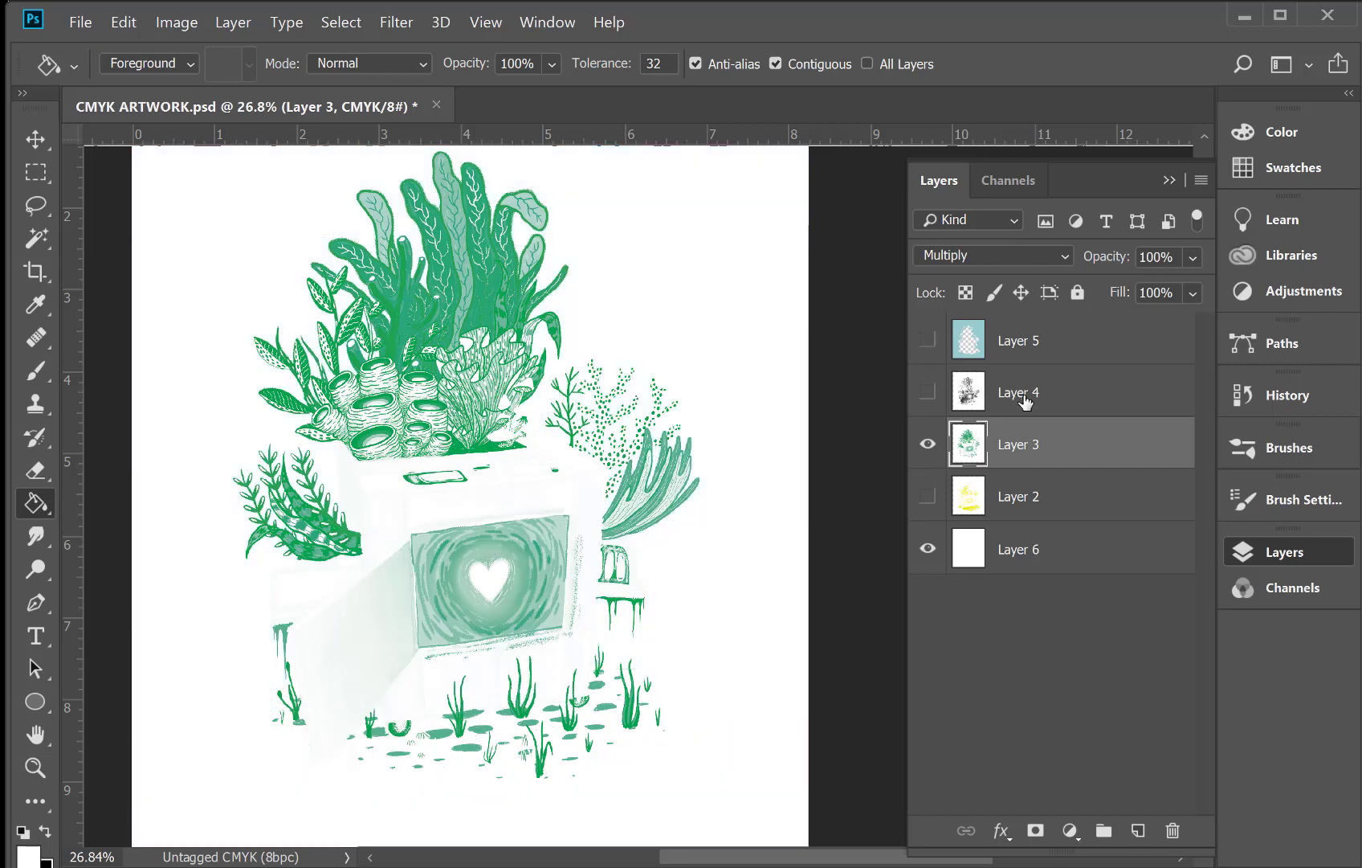
Show the channels and compare the green layer with the Yellow channel and the Cyan channel hidden in turn
{"action": "left_click", "coordinate": [1006, 181]}
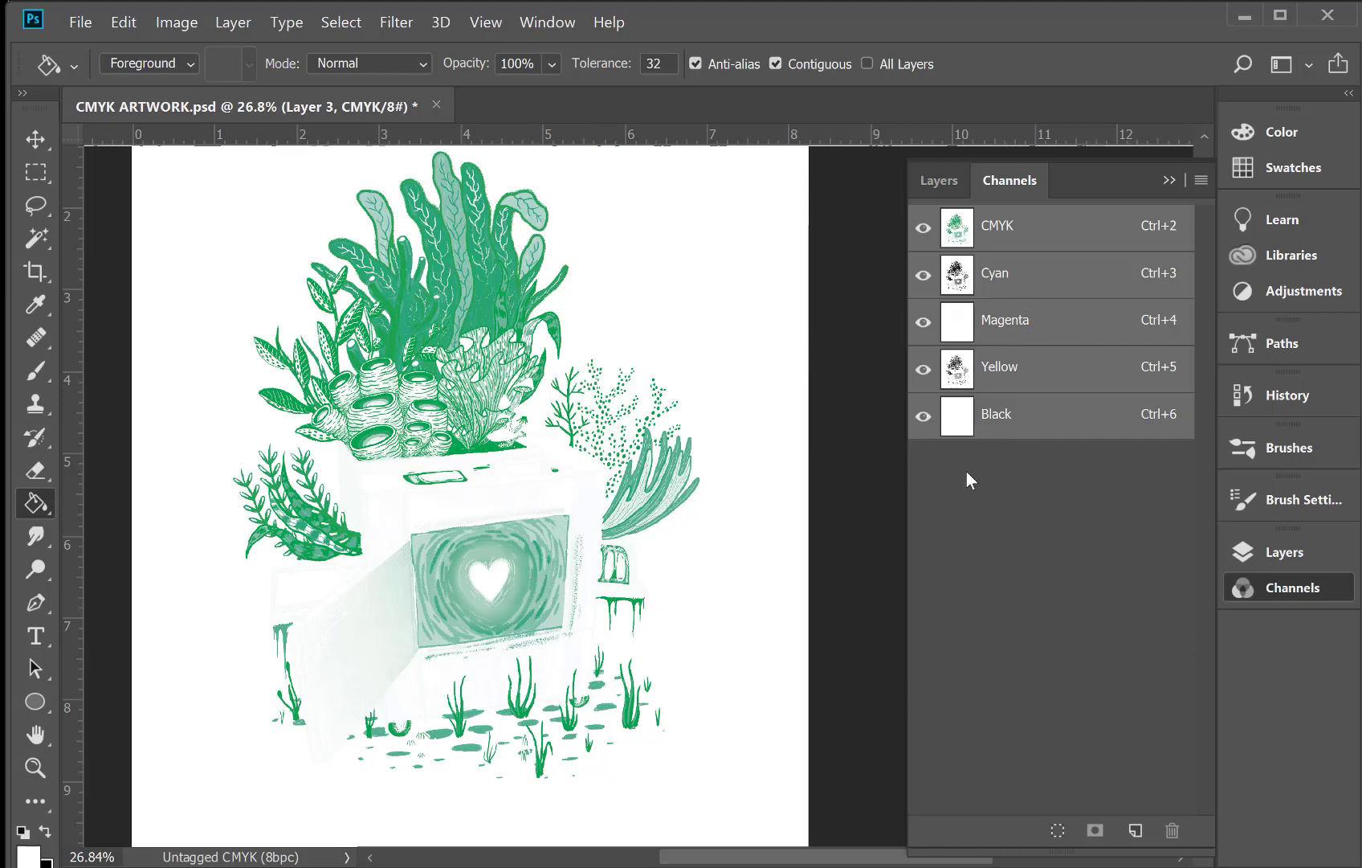
{"action": "left_click", "coordinate": [924, 369]}
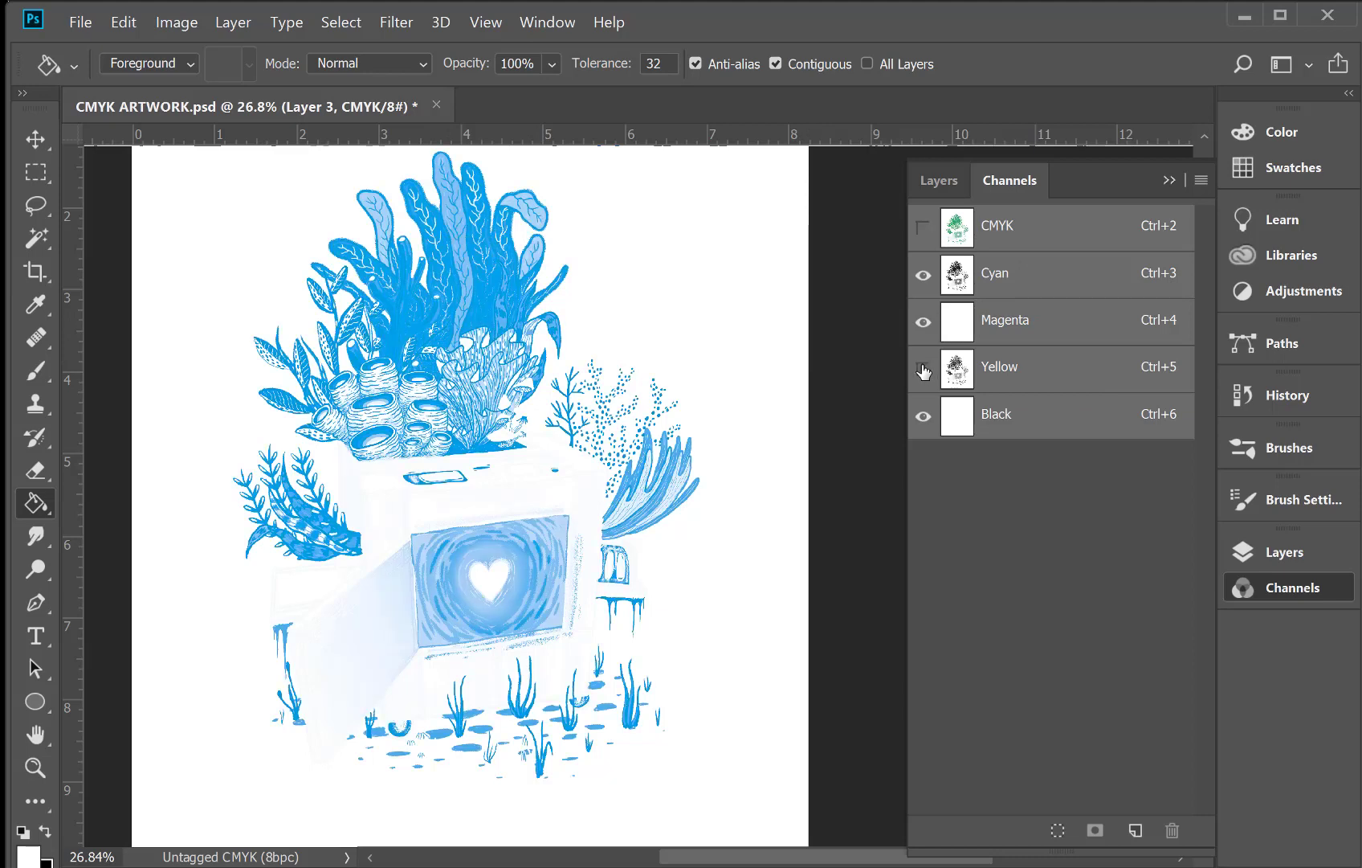
{"action": "left_click", "coordinate": [923, 369]}
{"action": "left_click", "coordinate": [923, 277]}
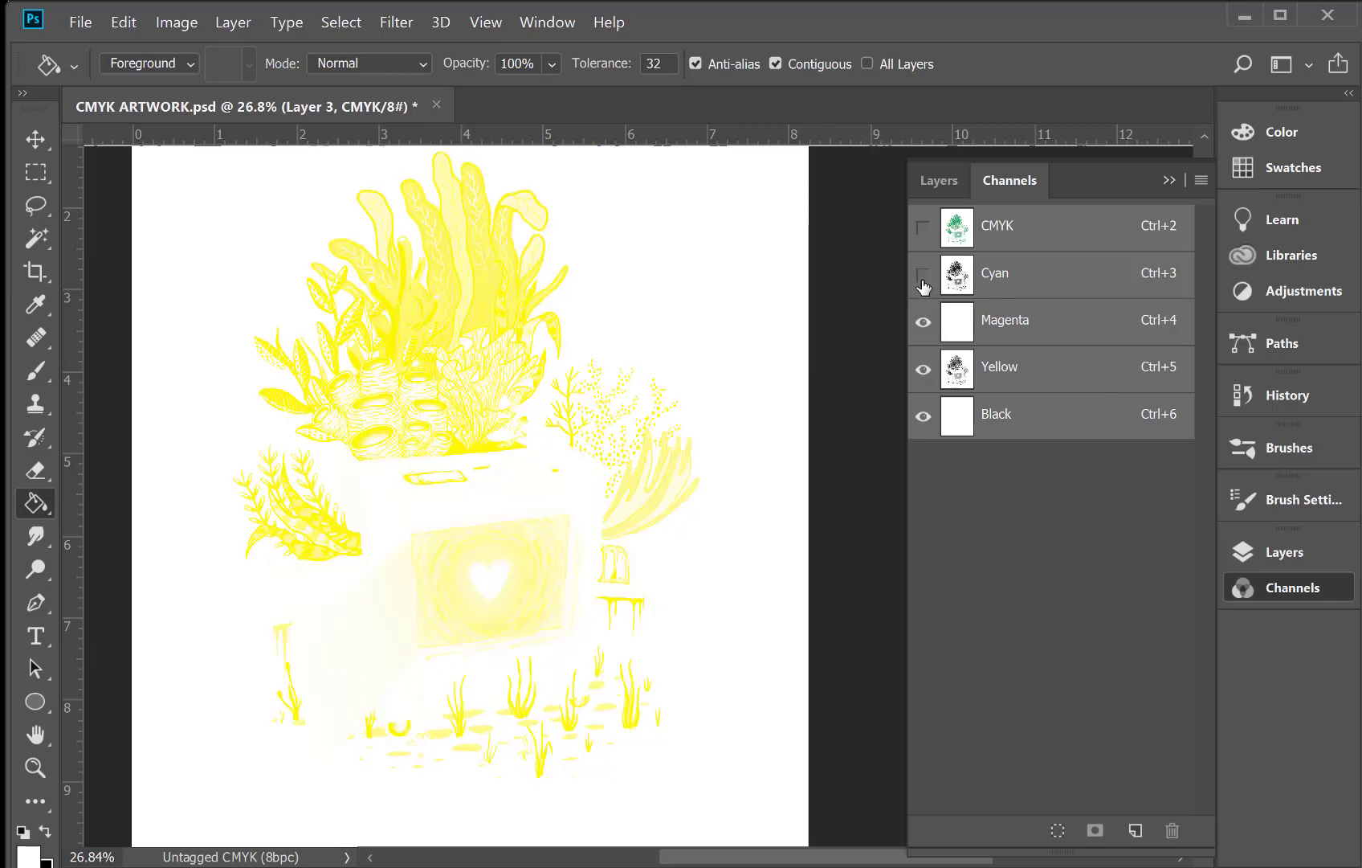
{"action": "left_click", "coordinate": [924, 277]}
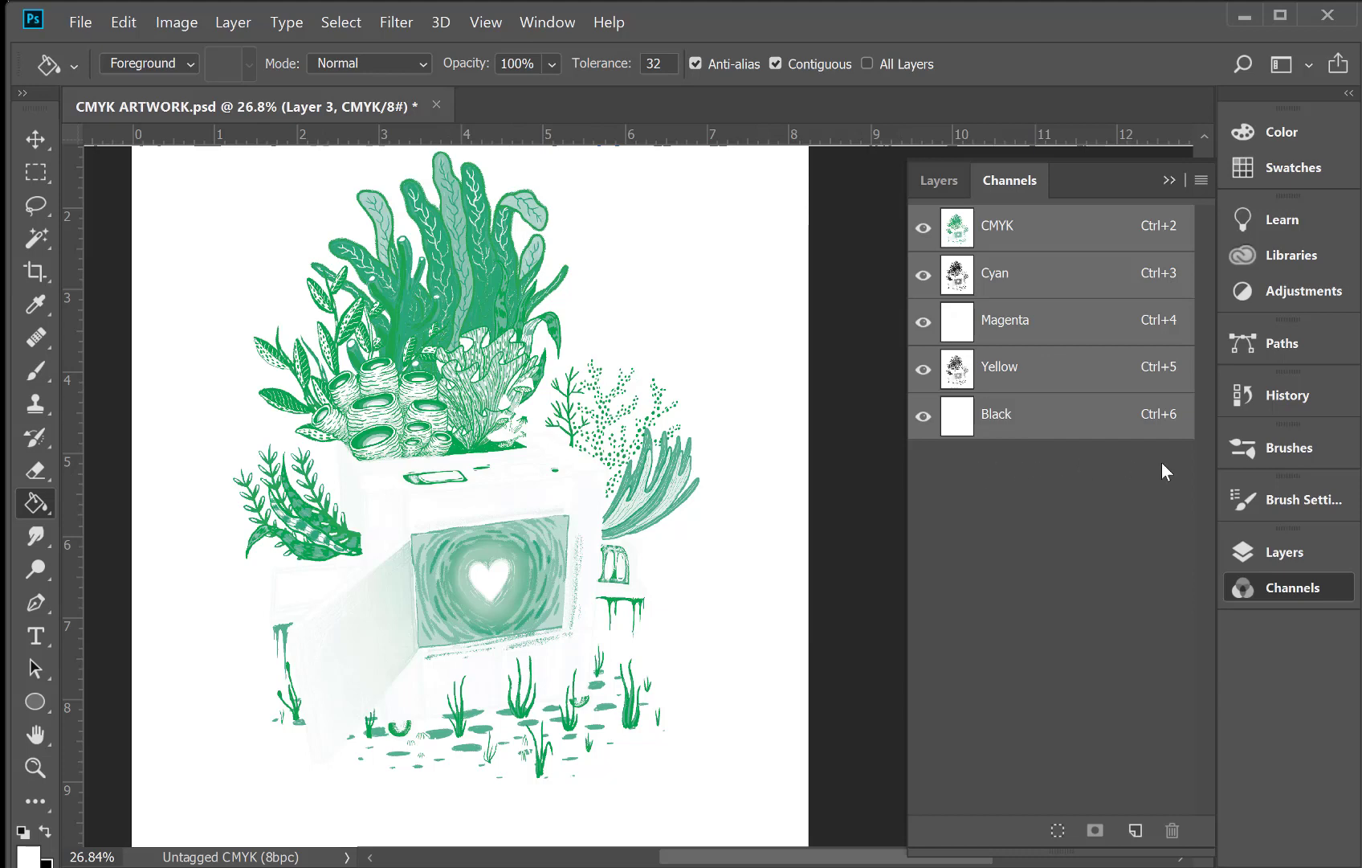
Return to the layers and make Layer 5, Layer 4 and Layer 2 visible again
{"action": "left_click", "coordinate": [944, 186]}
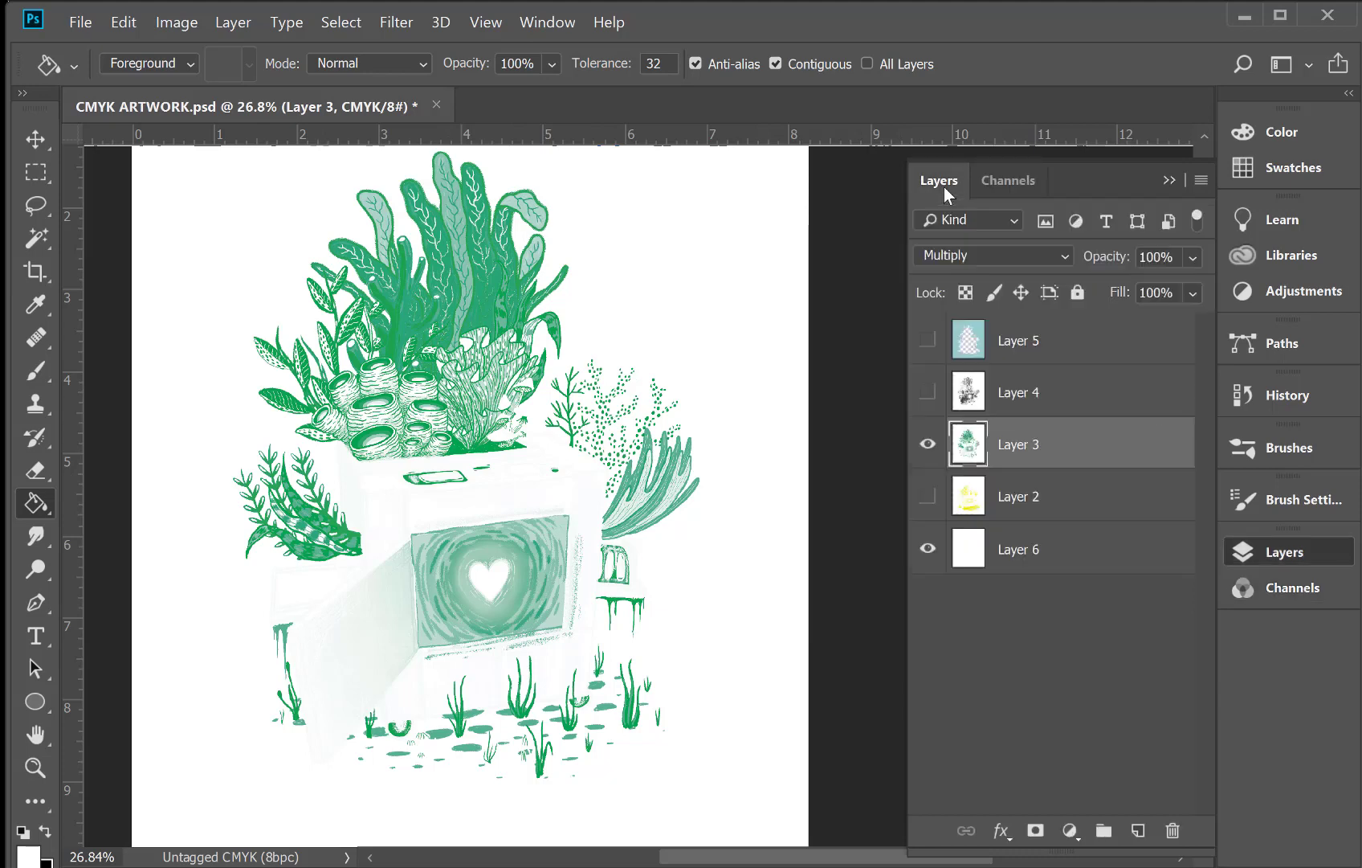
{"action": "left_click", "coordinate": [928, 339]}
{"action": "left_click", "coordinate": [928, 391]}
{"action": "left_click", "coordinate": [927, 497]}
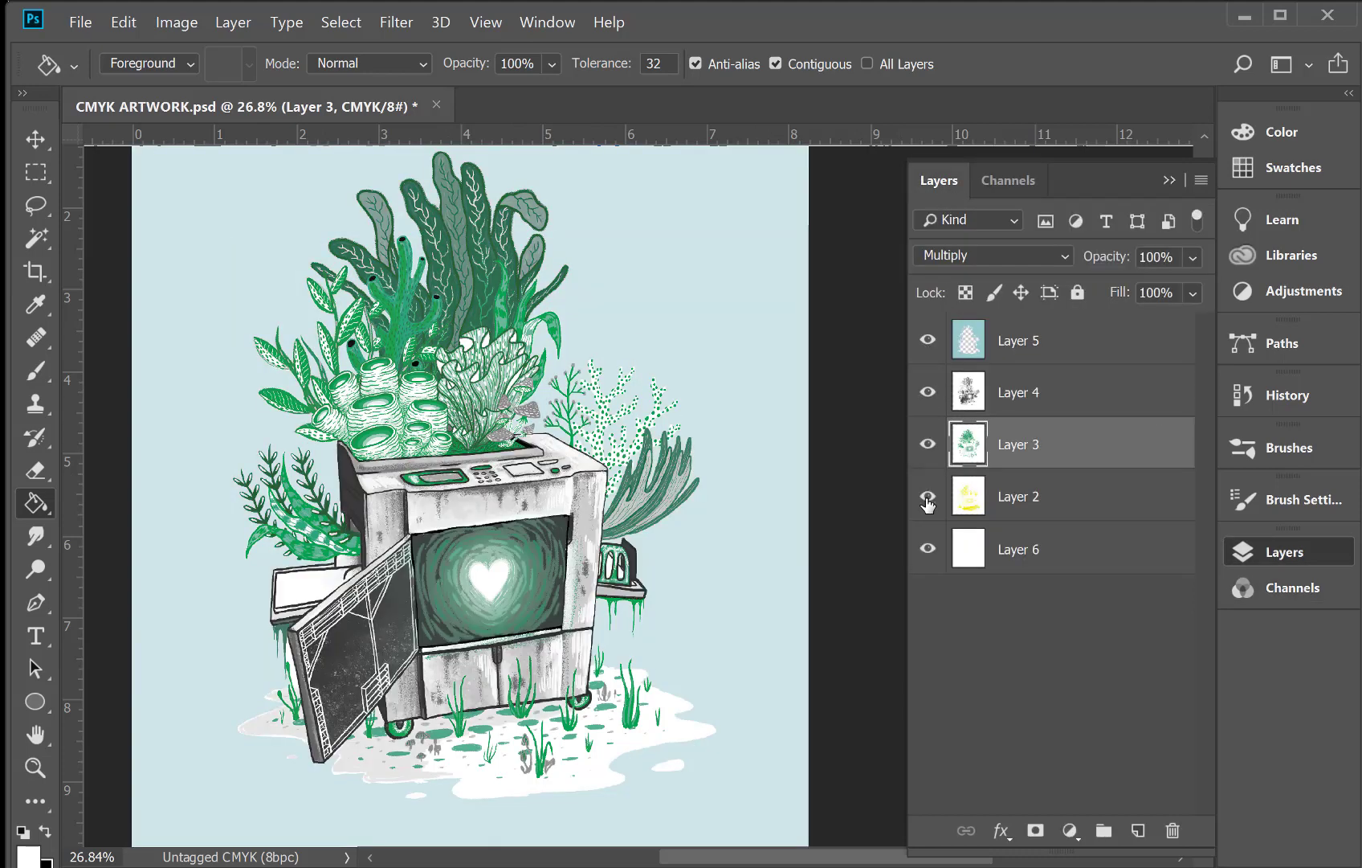
Start a new spot channel in the CMYK artwork's channel list
{"action": "left_click", "coordinate": [1014, 181]}
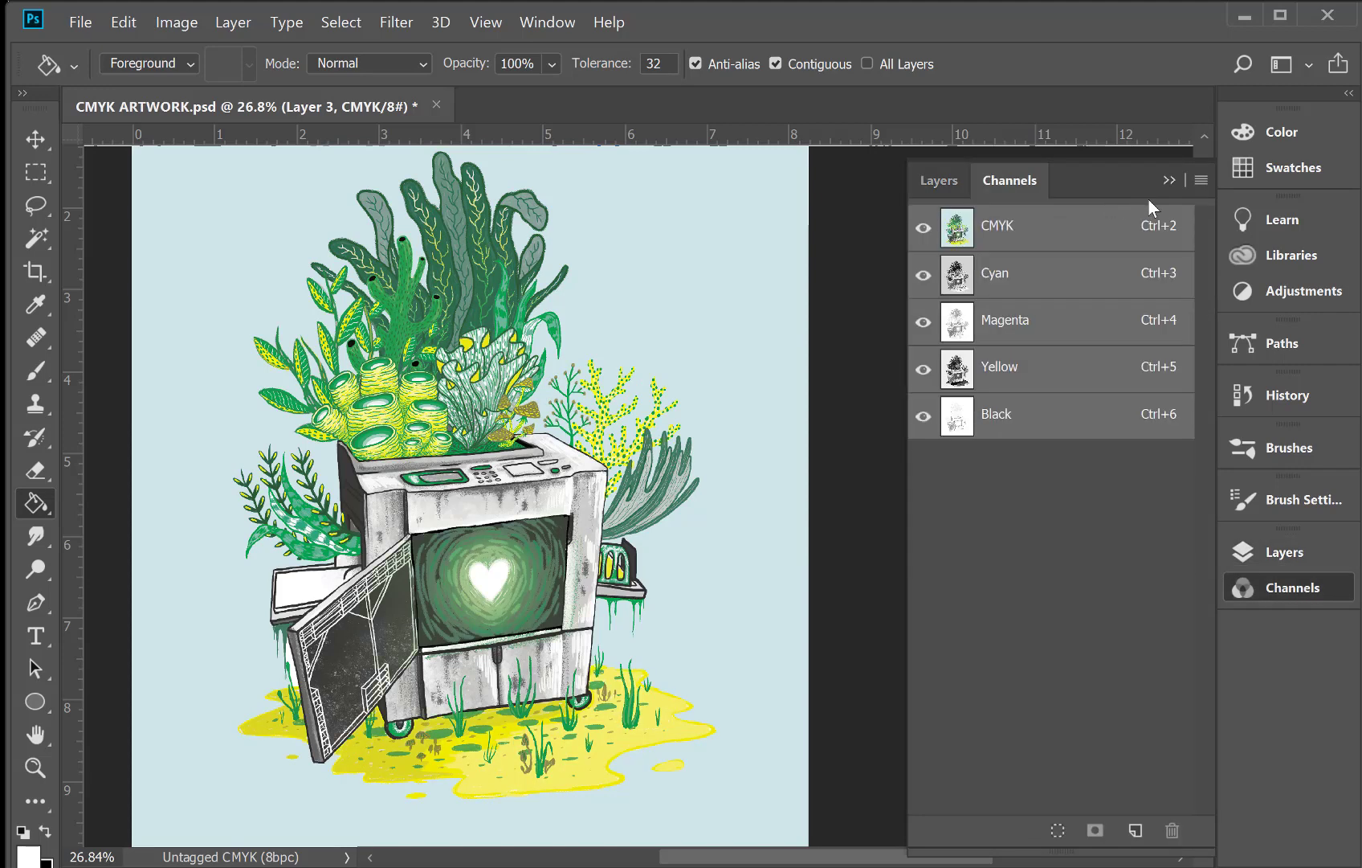
{"action": "left_click", "coordinate": [1199, 180]}
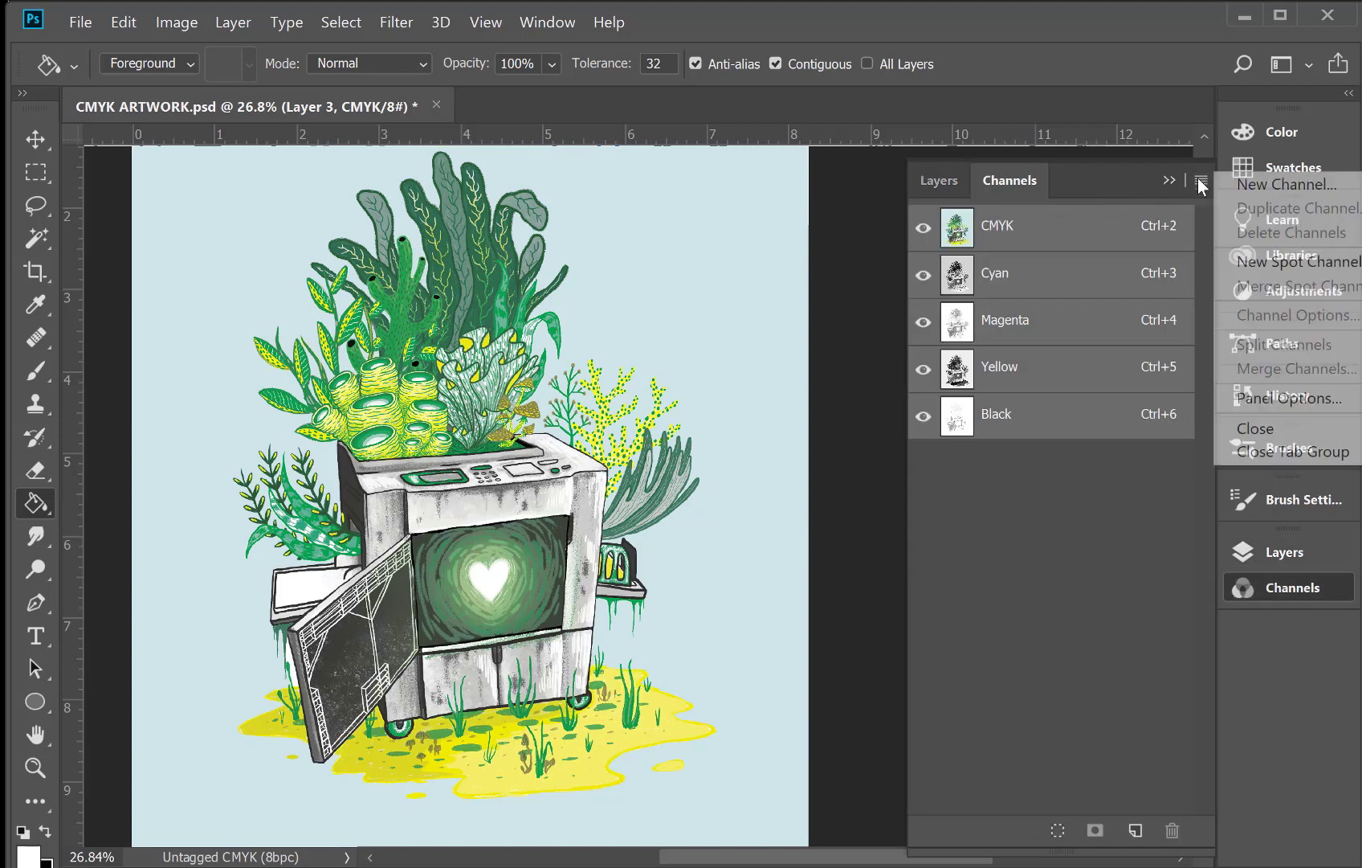
{"action": "left_click", "coordinate": [1268, 258]}
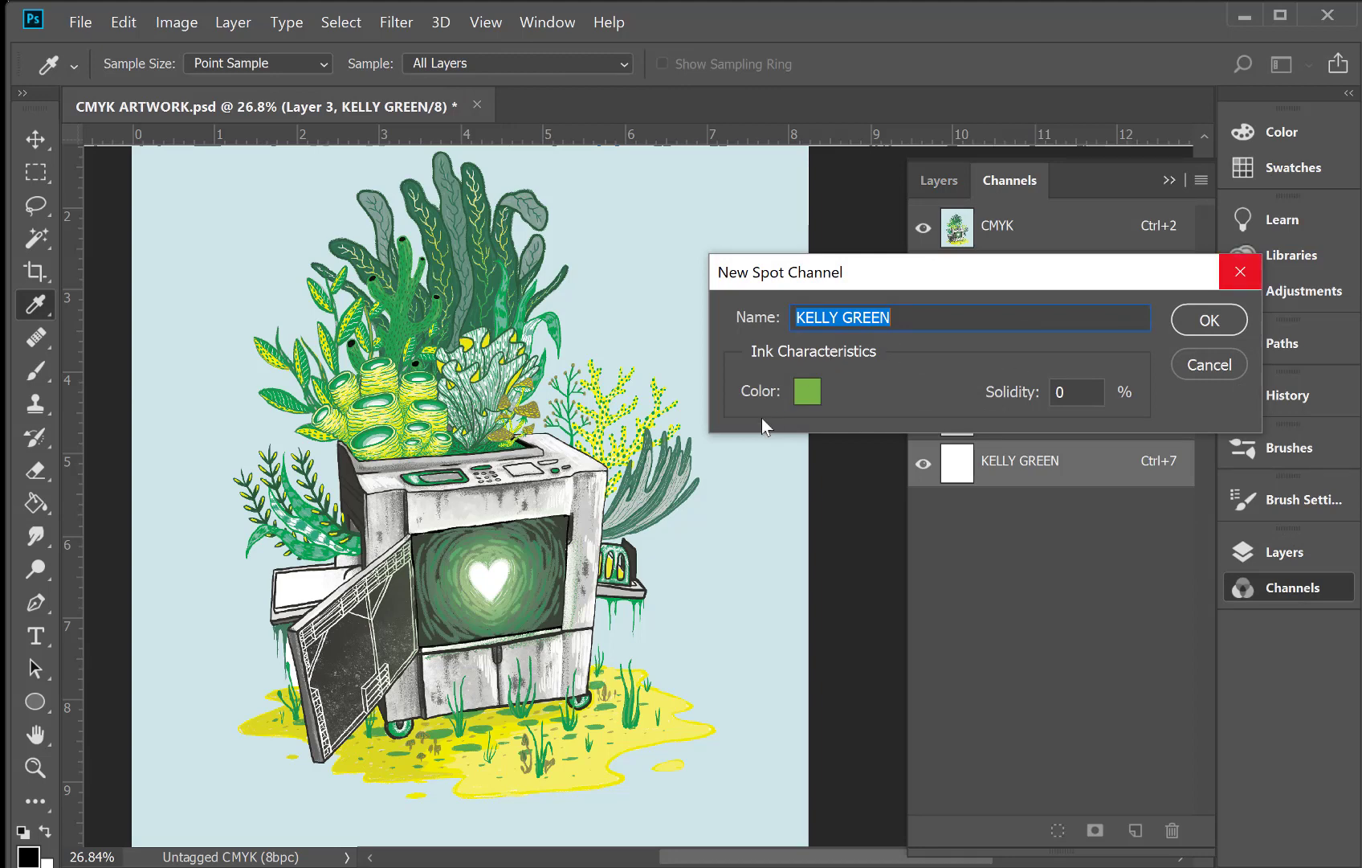
Look at the spot ink's color library entry and its color picker values, leaving the color as it is
{"action": "left_click", "coordinate": [808, 391]}
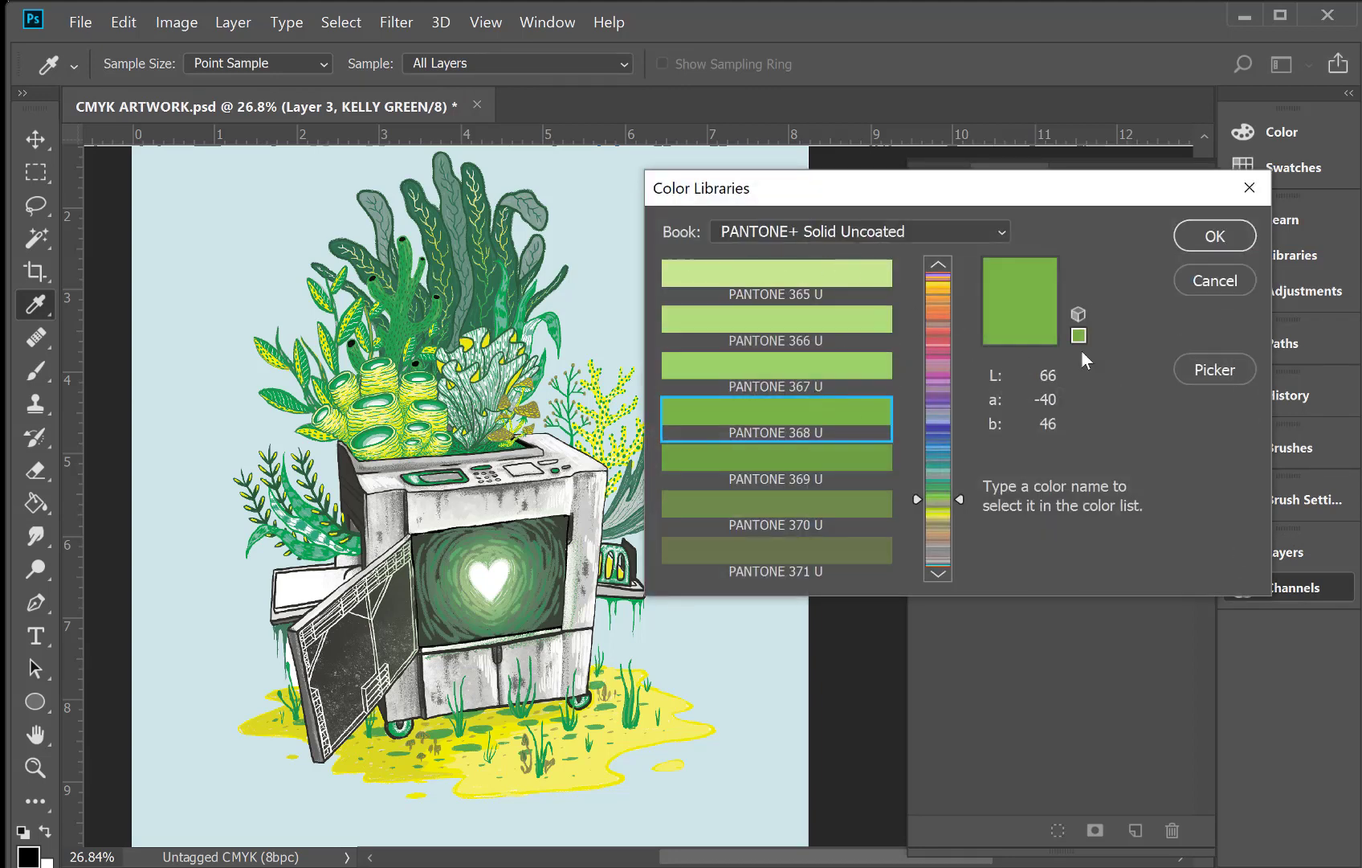
{"action": "left_click", "coordinate": [1189, 372]}
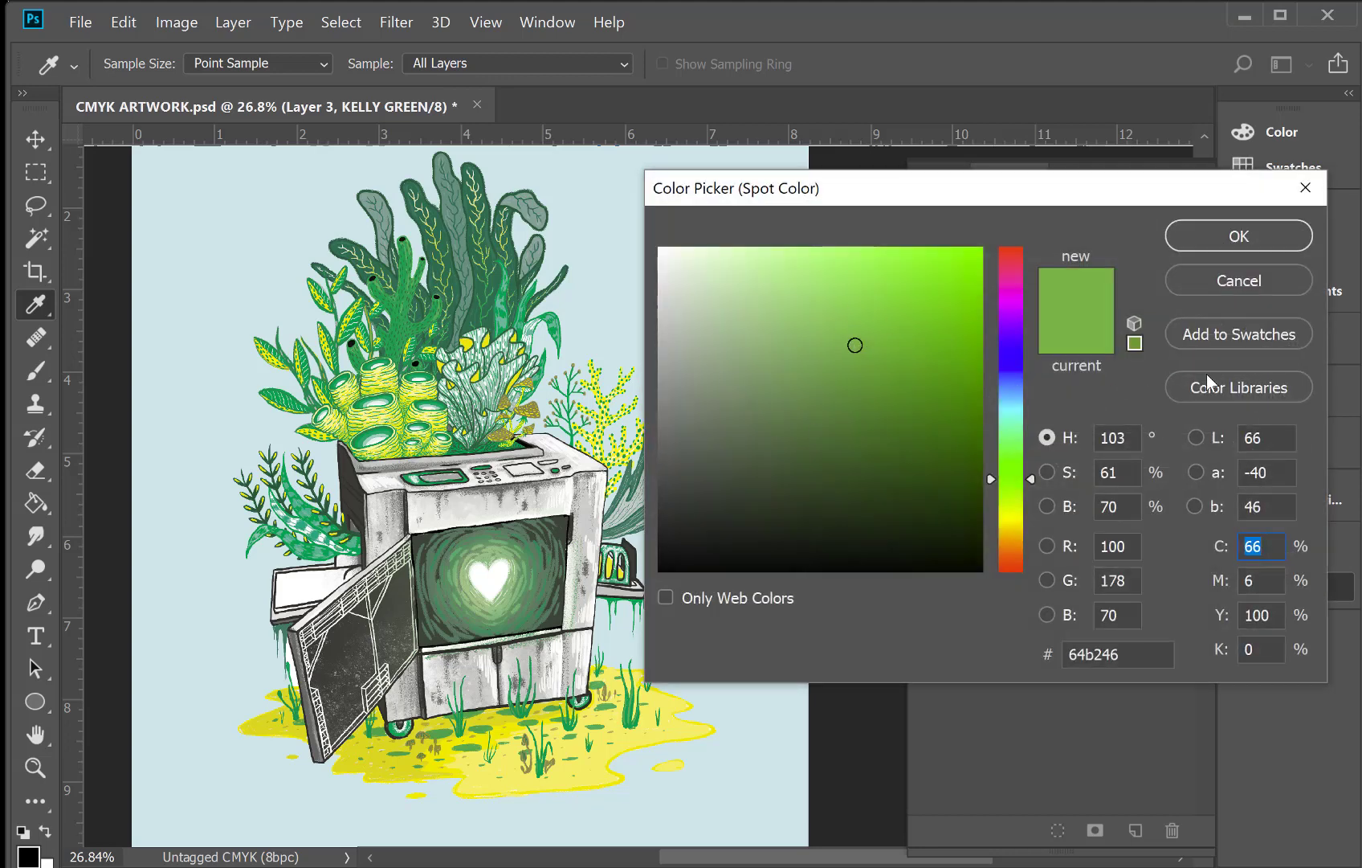
{"action": "left_click", "coordinate": [1213, 281]}
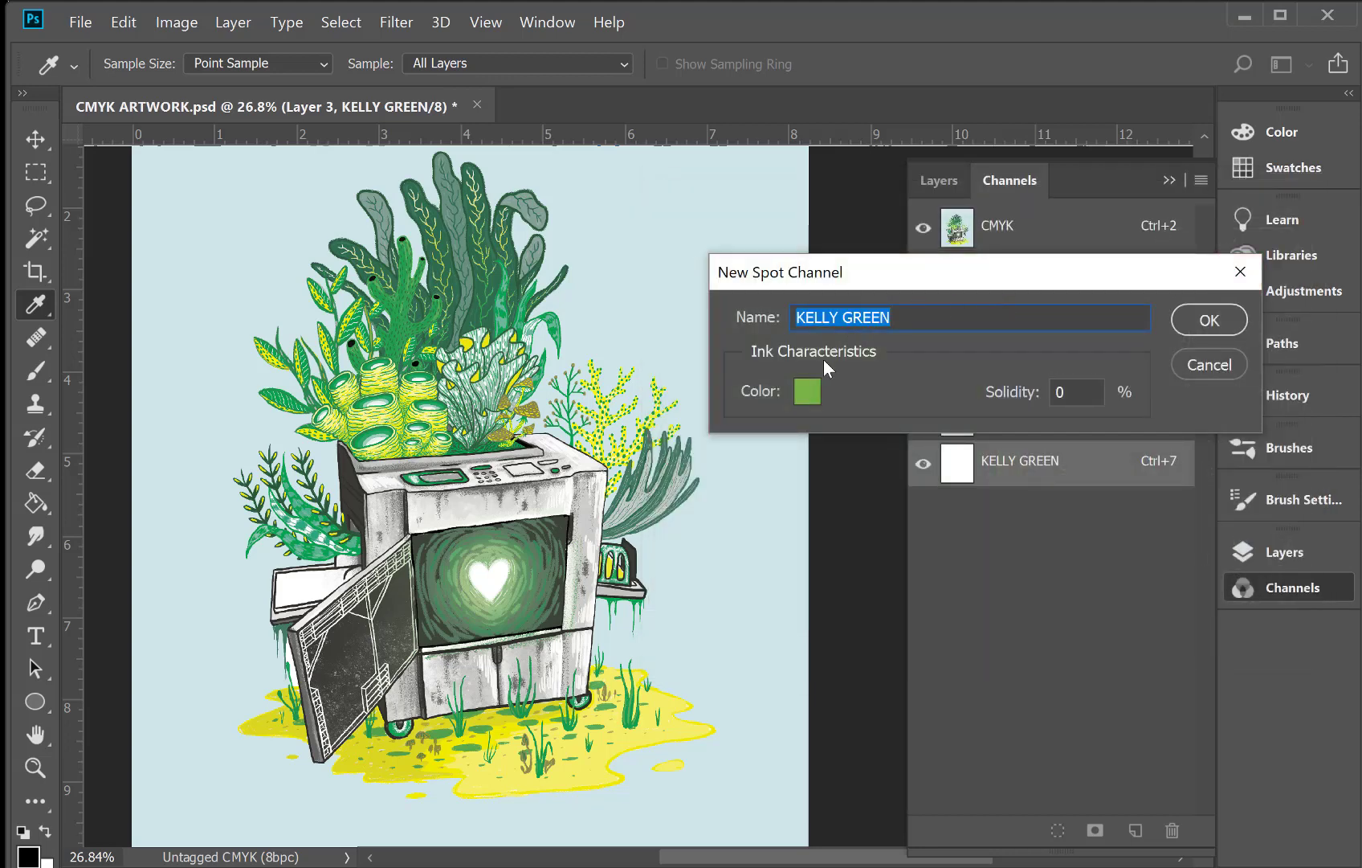
Set the new spot channel's ink color to PANTONE 368 U from PANTONE+ Solid Uncoated and name the channel KELLY GREEN
{"action": "left_click", "coordinate": [808, 391]}
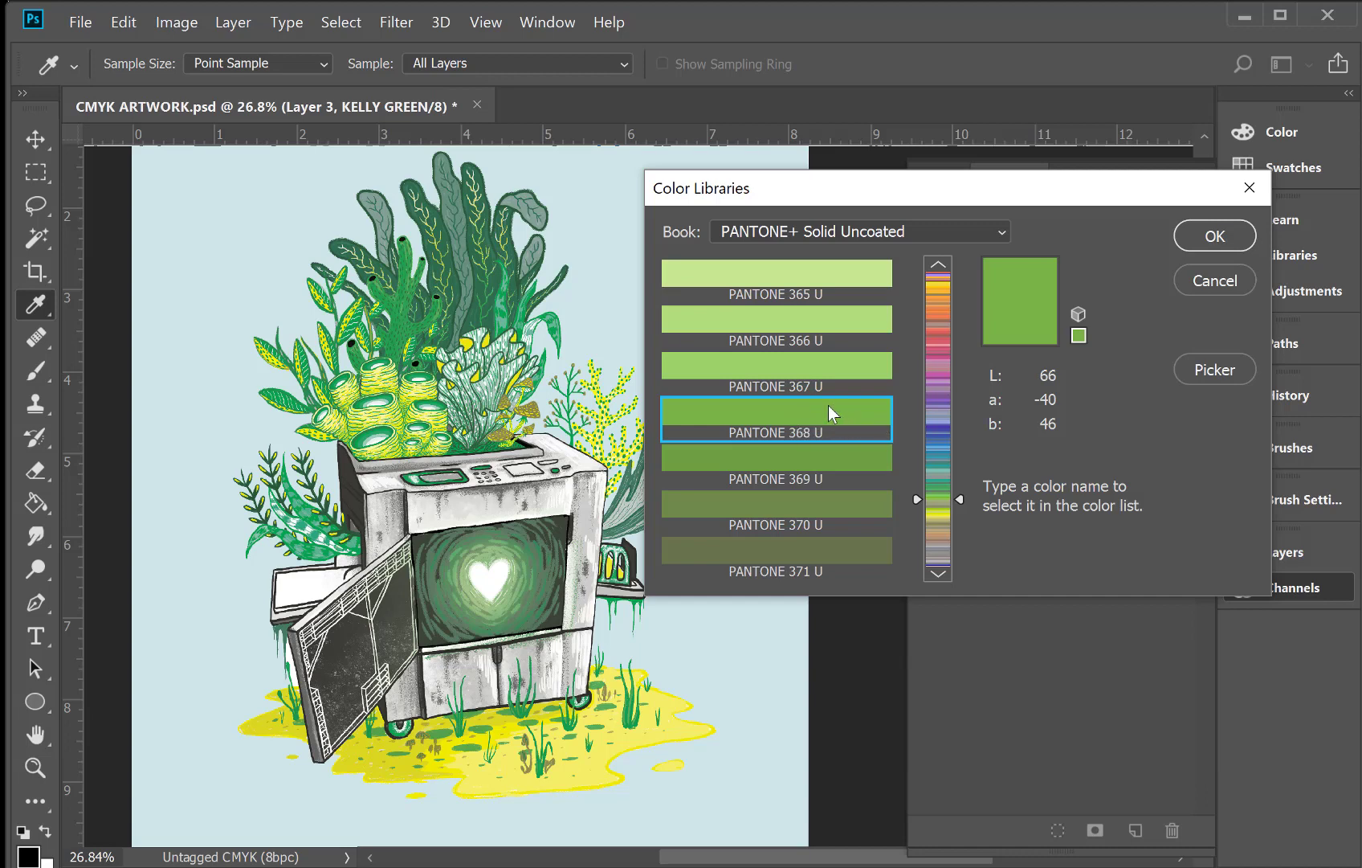
{"action": "left_click", "coordinate": [1214, 236]}
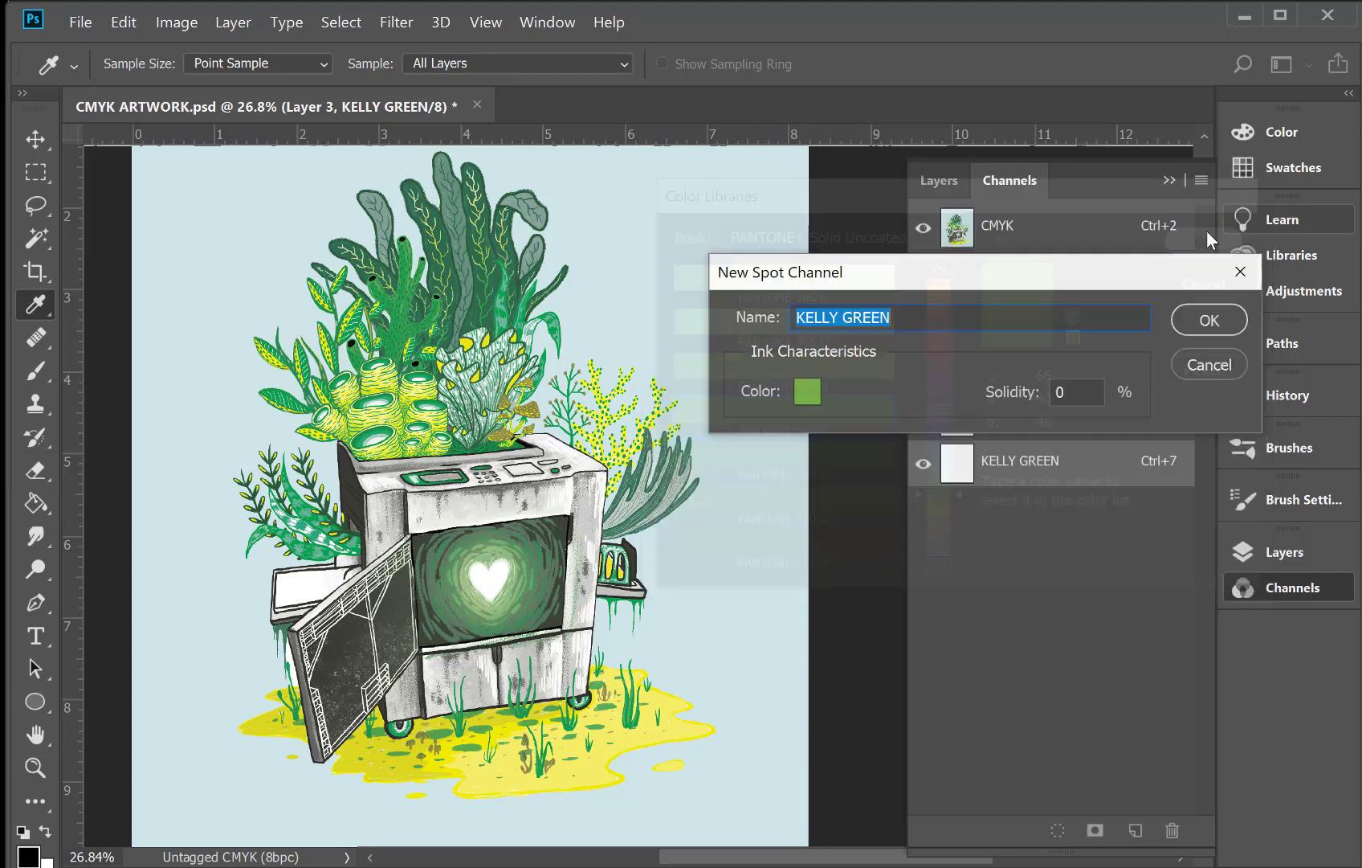
{"action": "type", "text": "K"}
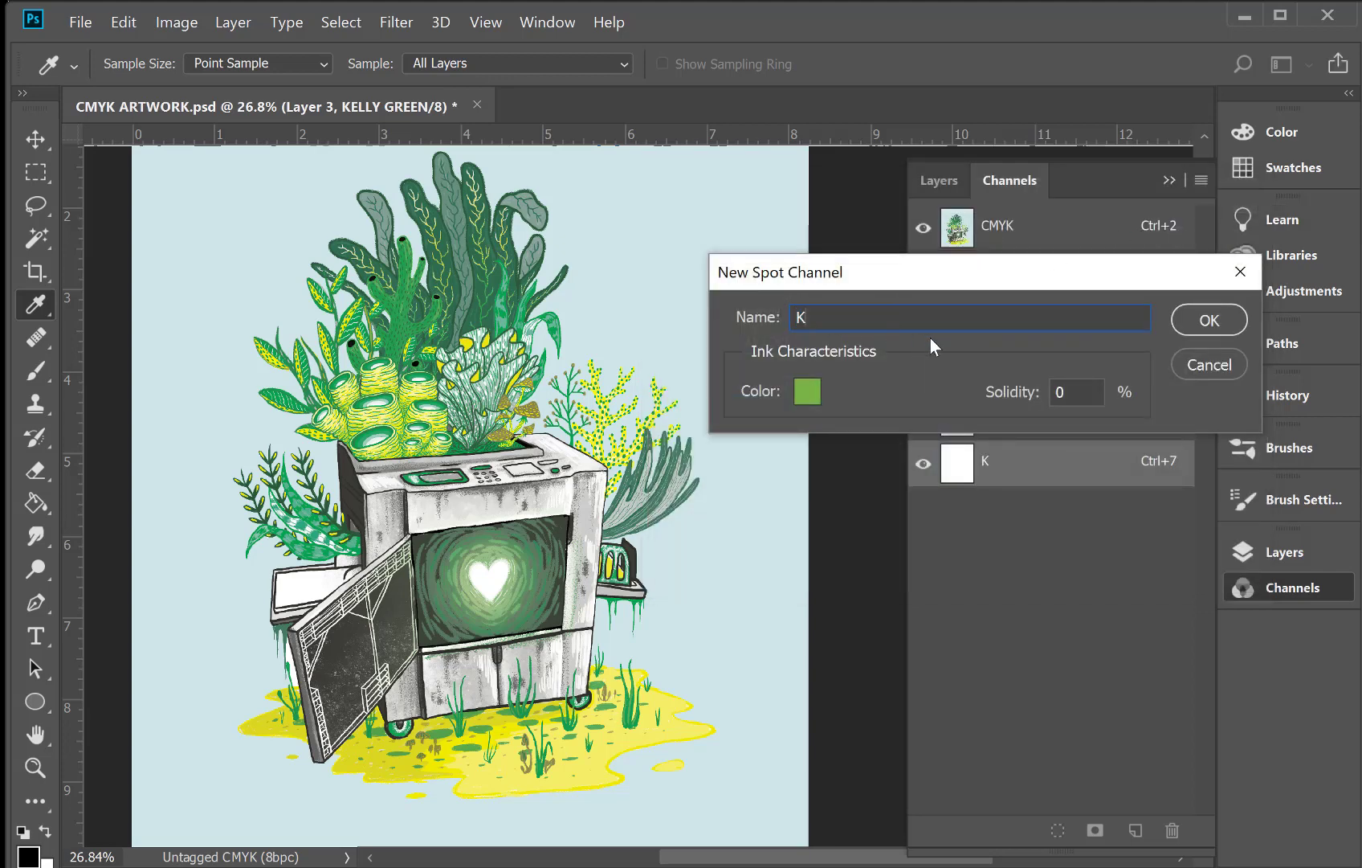
{"action": "type", "text": "E"}
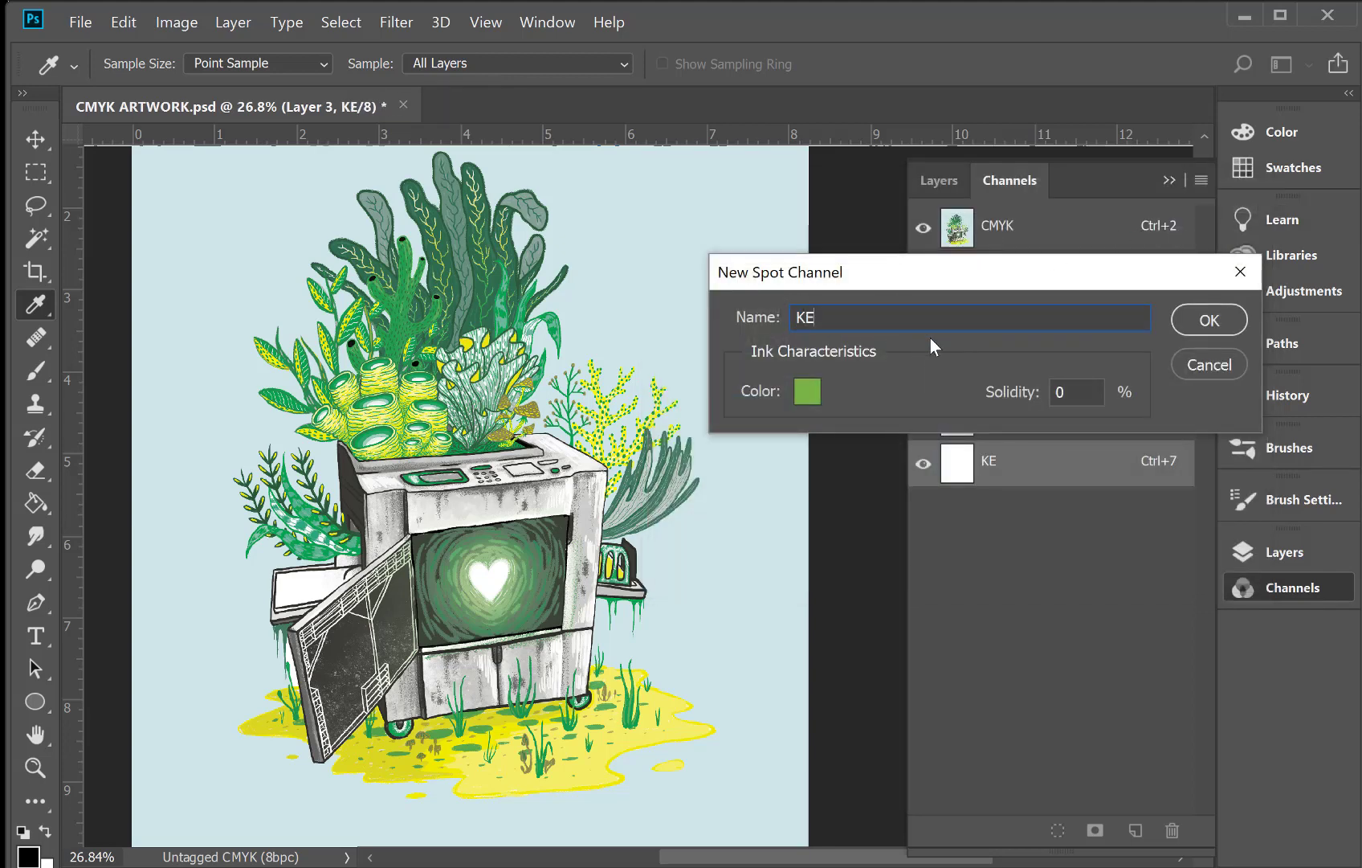
{"action": "type", "text": "LLY GREEN"}
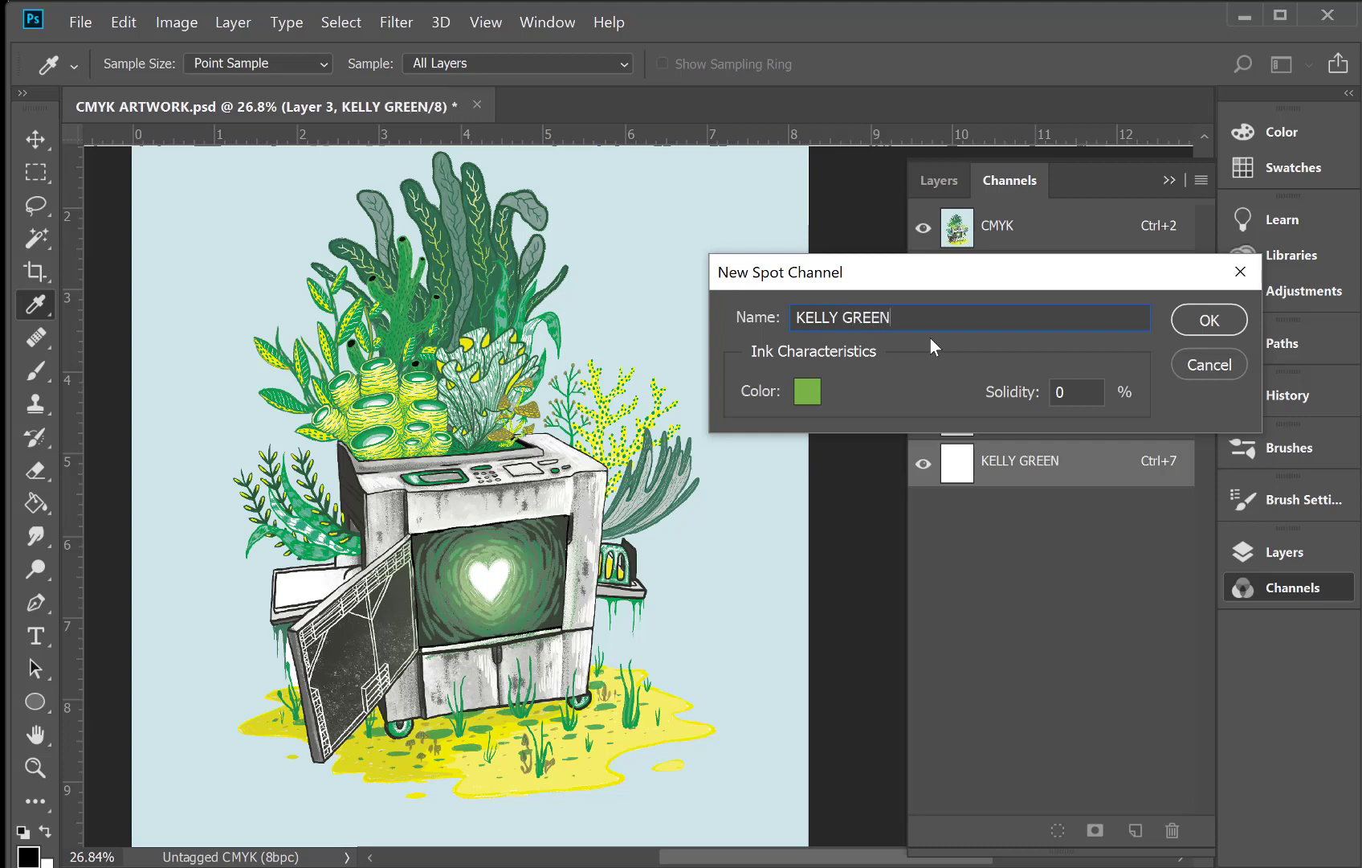
{"action": "type", "text": "g"}
{"action": "left_click", "coordinate": [1209, 321]}
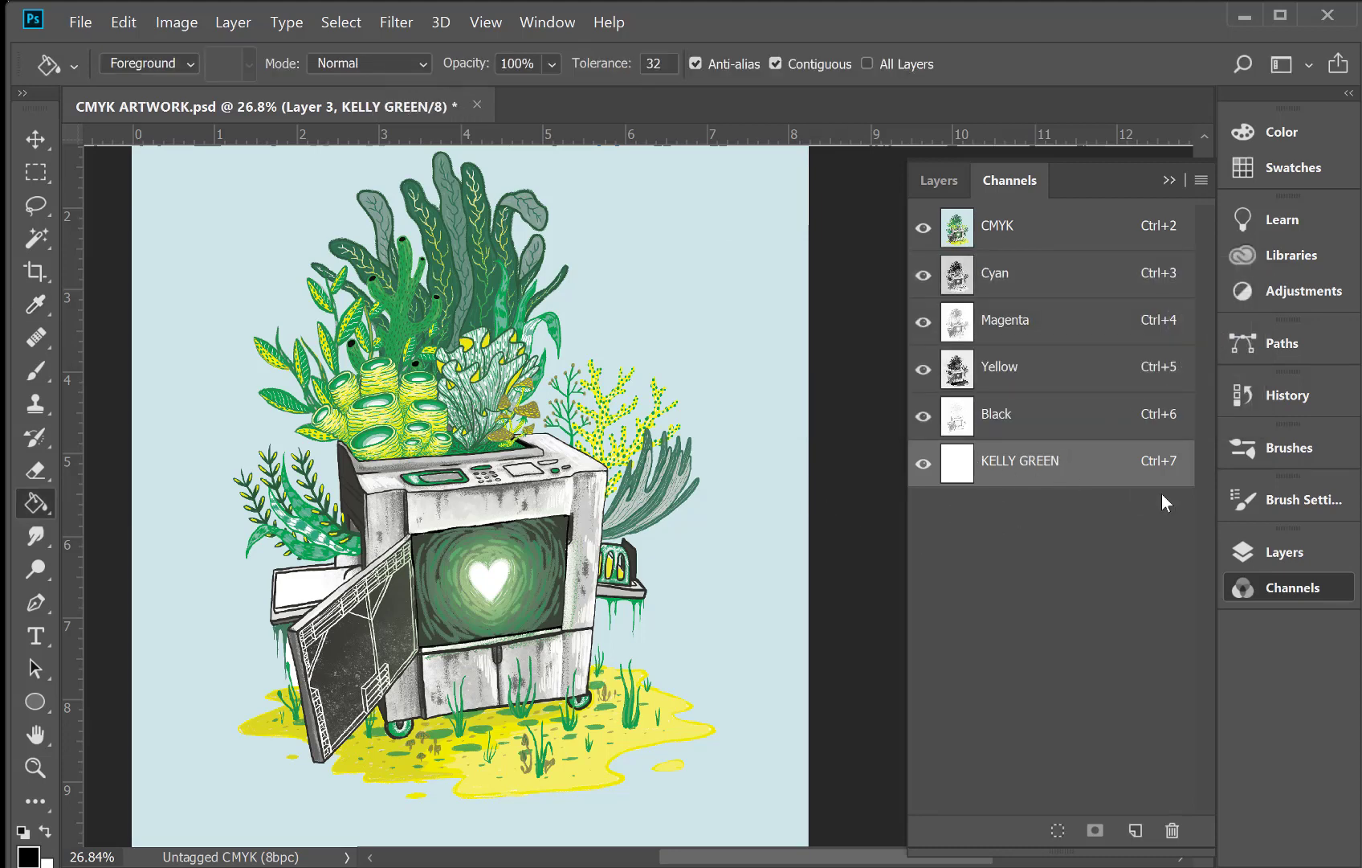
Select the entire canvas on Layer 3 and copy the layer's green artwork
{"action": "left_click", "coordinate": [942, 181]}
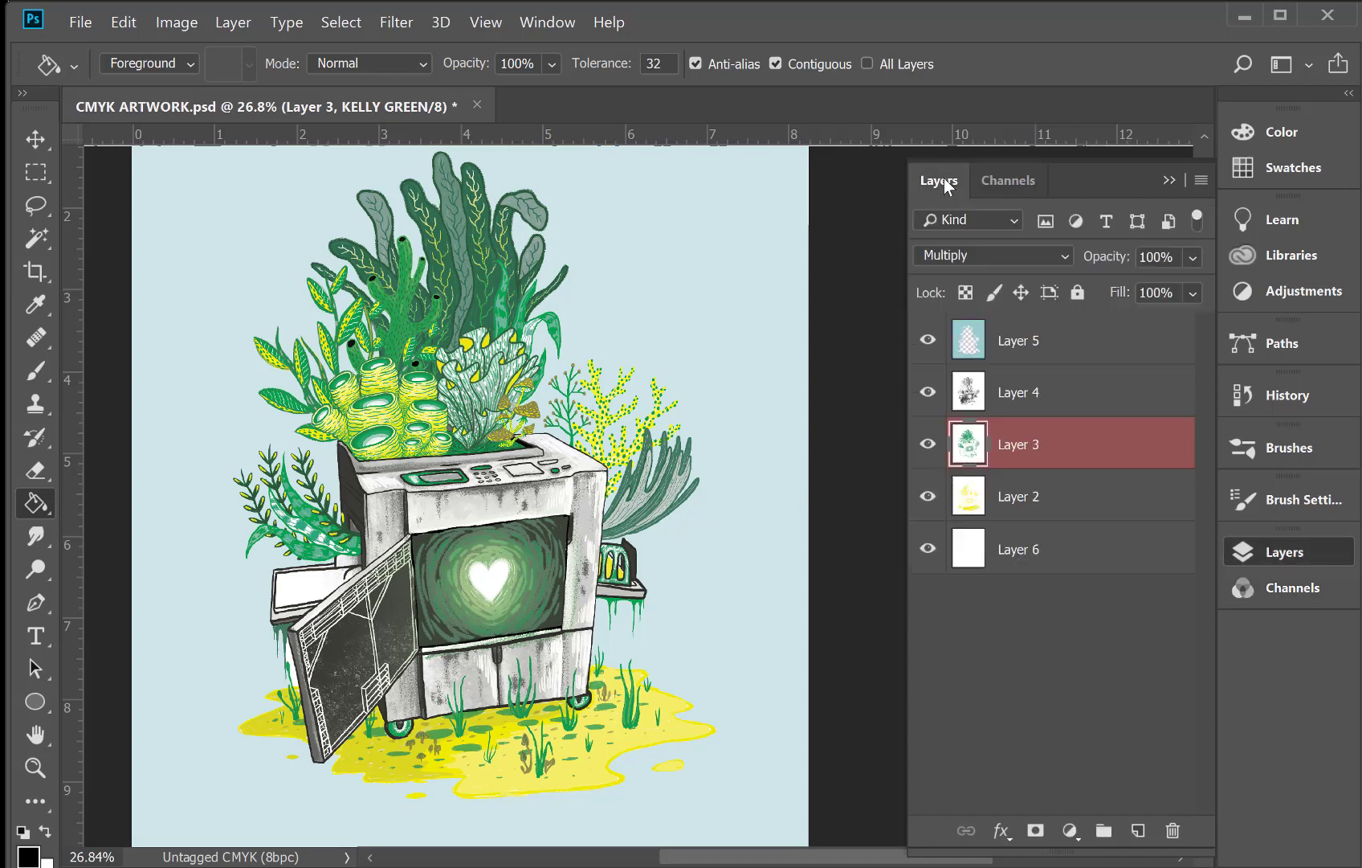
{"action": "left_click", "coordinate": [1043, 493]}
{"action": "left_click", "coordinate": [1035, 404]}
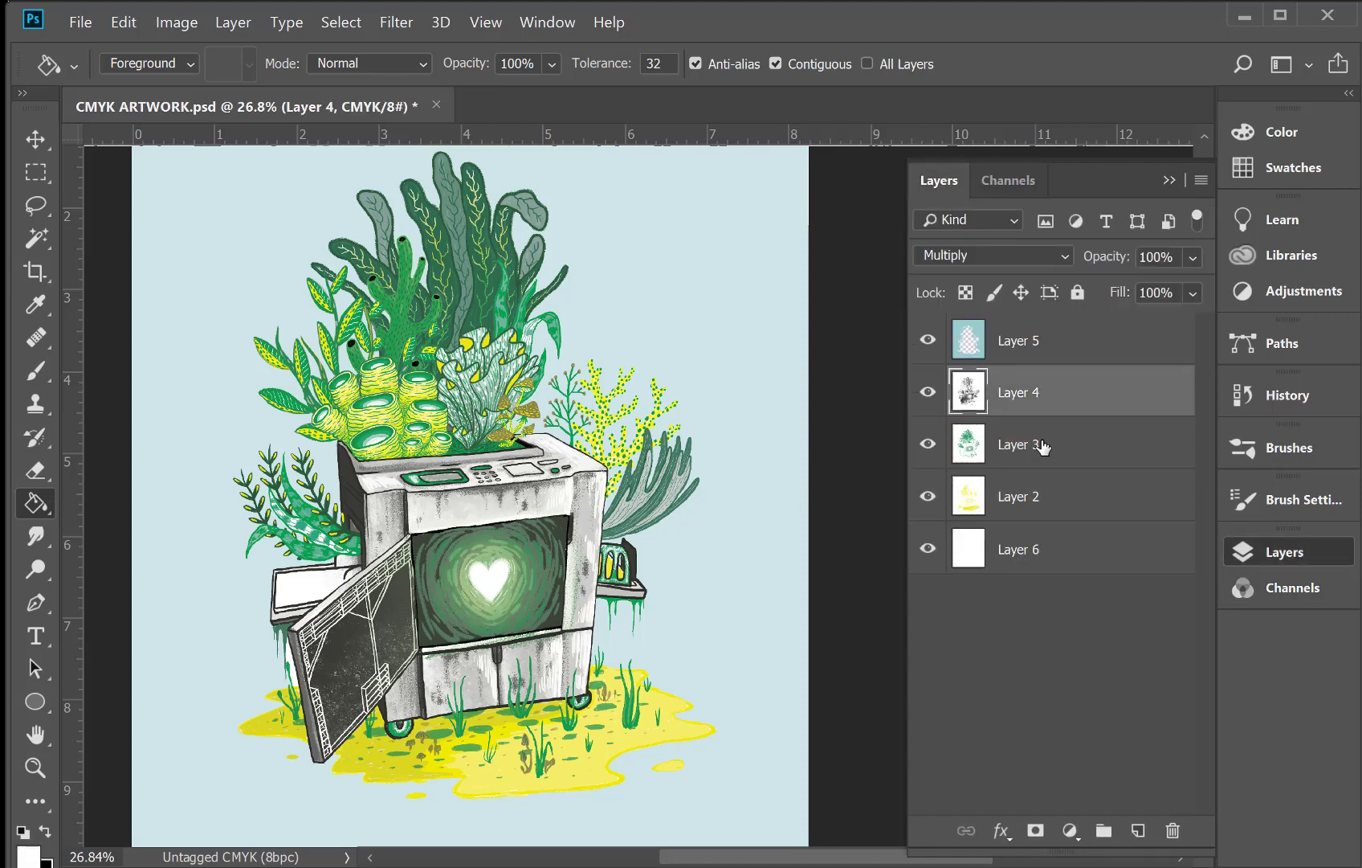
{"action": "left_click", "coordinate": [1044, 446]}
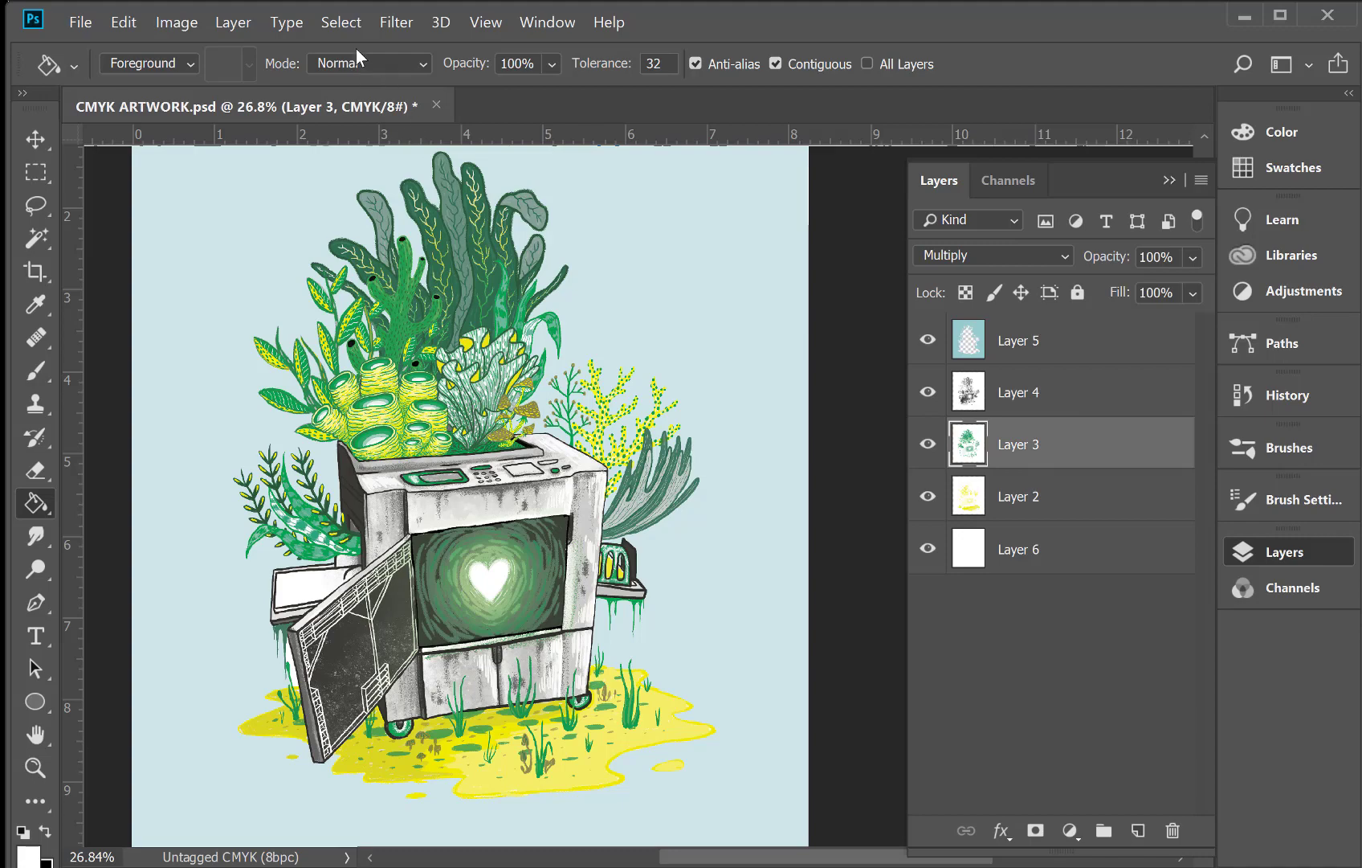
{"action": "left_click", "coordinate": [396, 22]}
{"action": "left_click", "coordinate": [352, 47]}
{"action": "left_click", "coordinate": [124, 22]}
{"action": "left_click", "coordinate": [140, 173]}
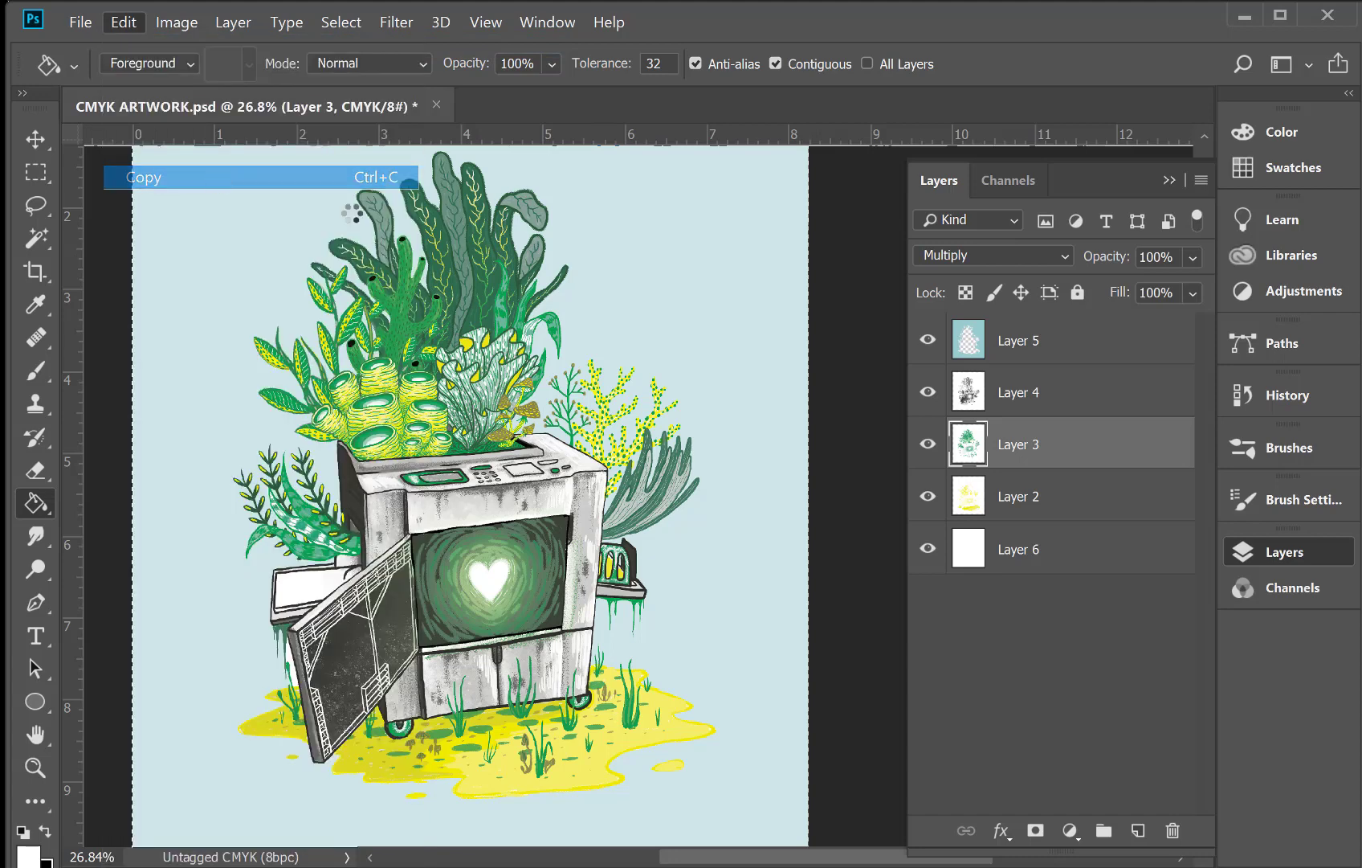
Paste the copied green artwork in place into the KELLY GREEN spot channel
{"action": "left_click", "coordinate": [1004, 179]}
{"action": "left_click", "coordinate": [1025, 458]}
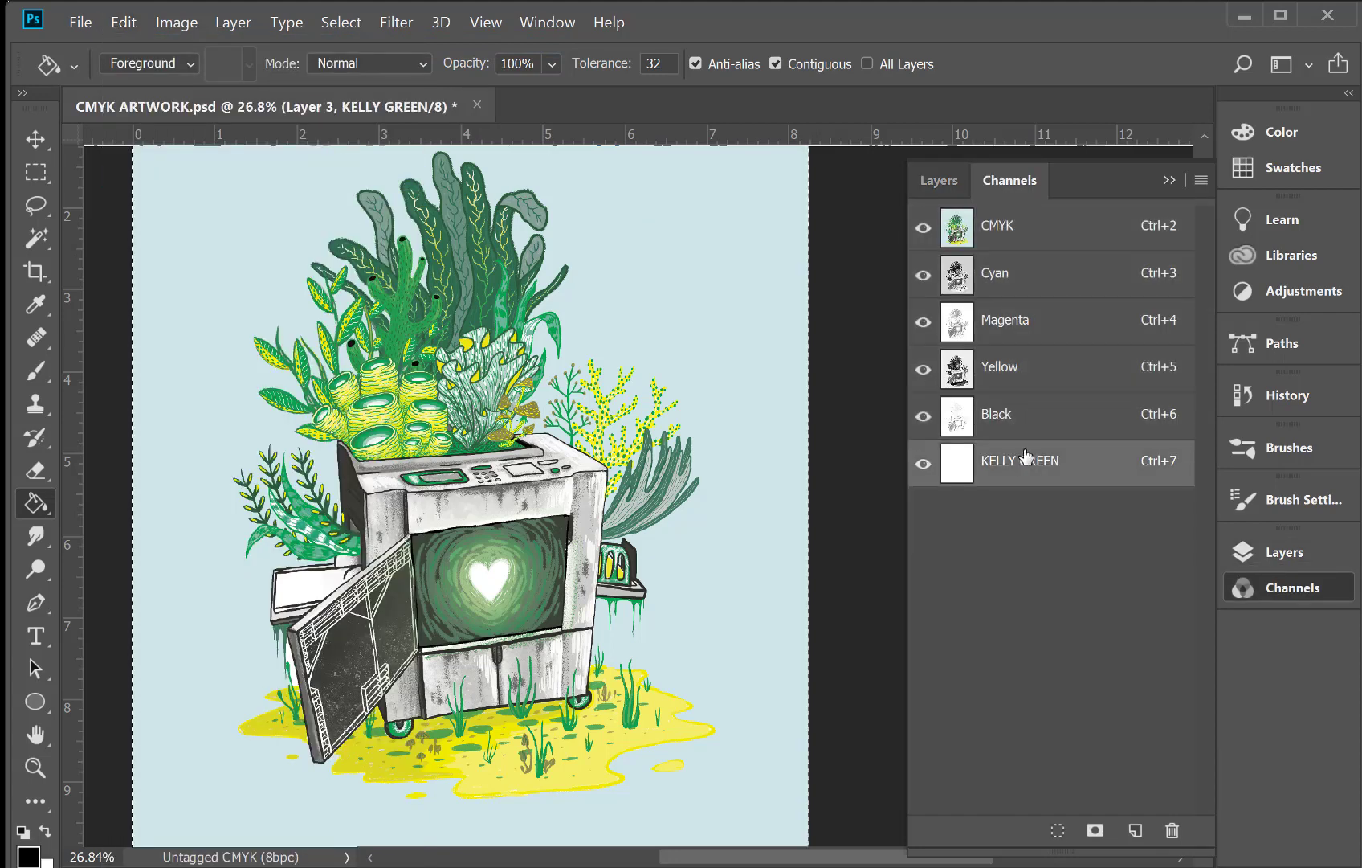
{"action": "left_click", "coordinate": [123, 23]}
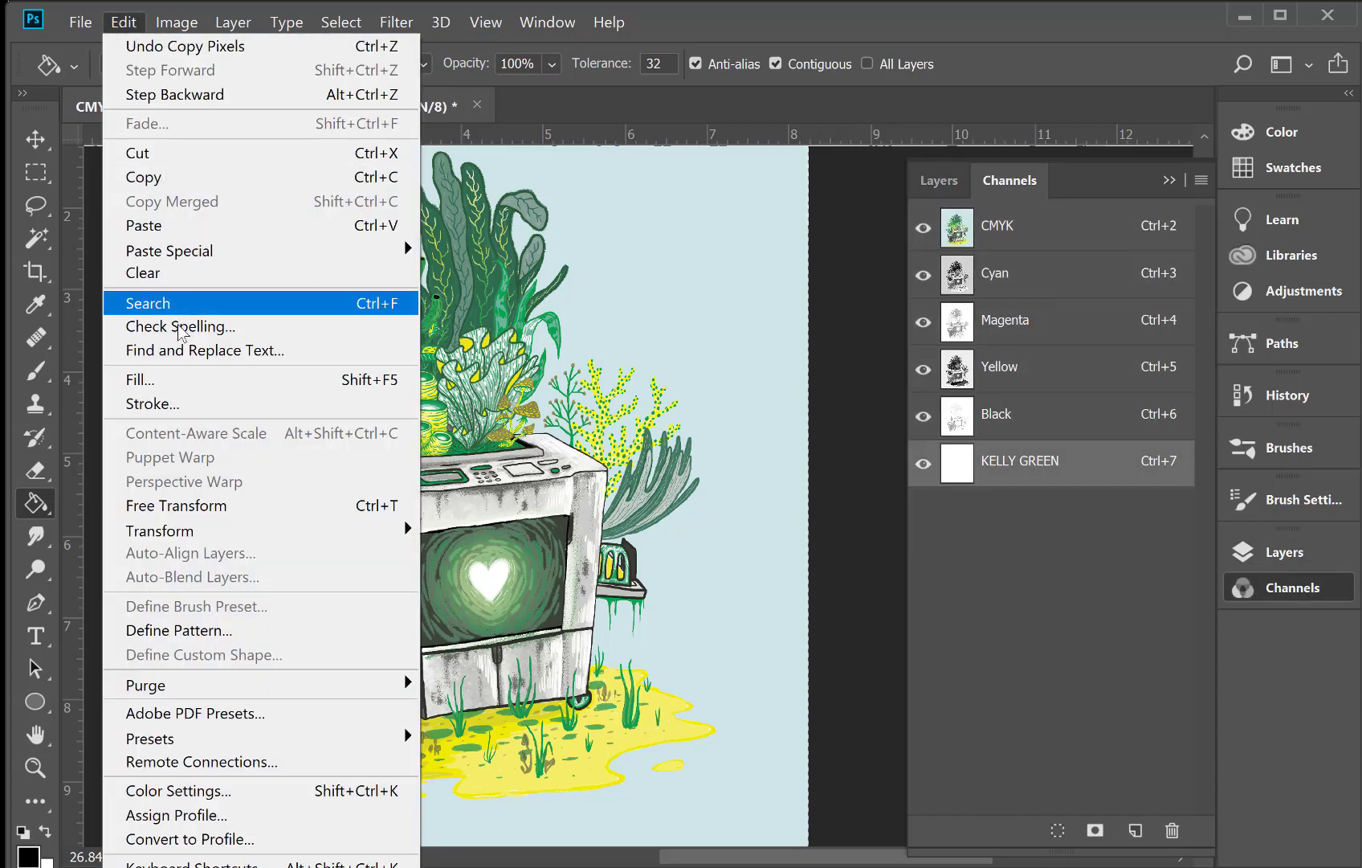
{"action": "mouse_move", "coordinate": [237, 251]}
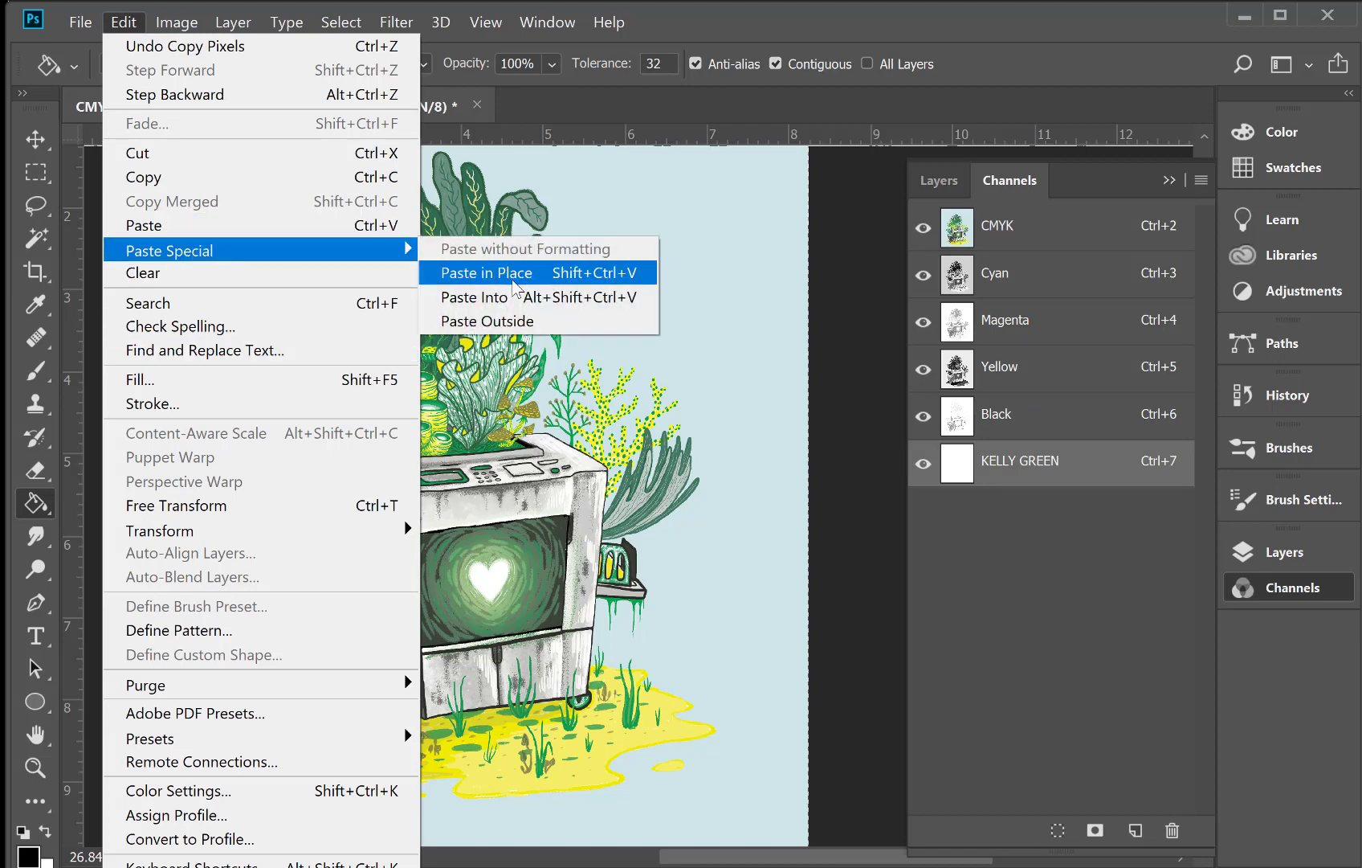
{"action": "left_click", "coordinate": [509, 273]}
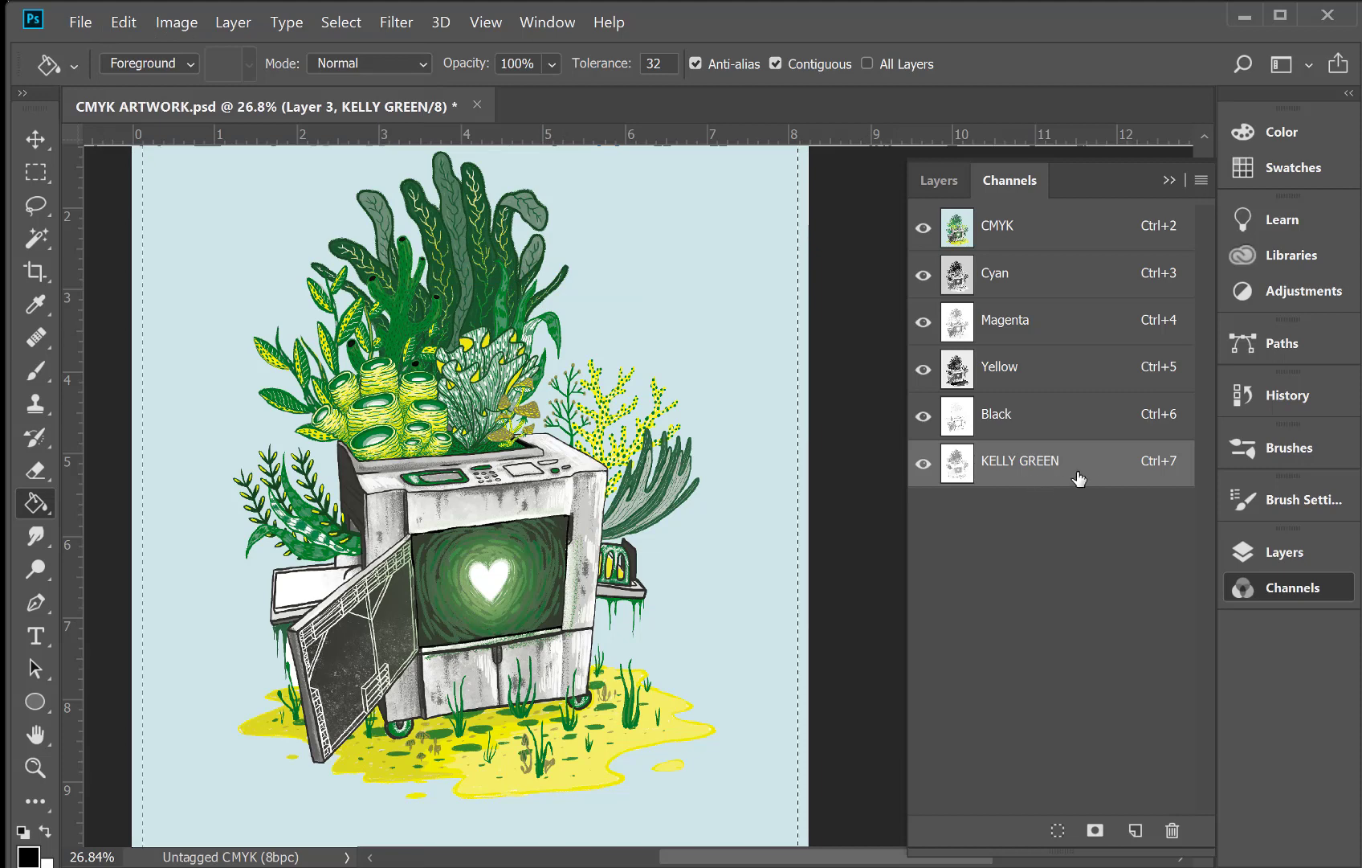
Look through the artwork layers and the KELLY GREEN, BLACK, MINT and YELLOW spot channels made from them
{"action": "left_click", "coordinate": [939, 181]}
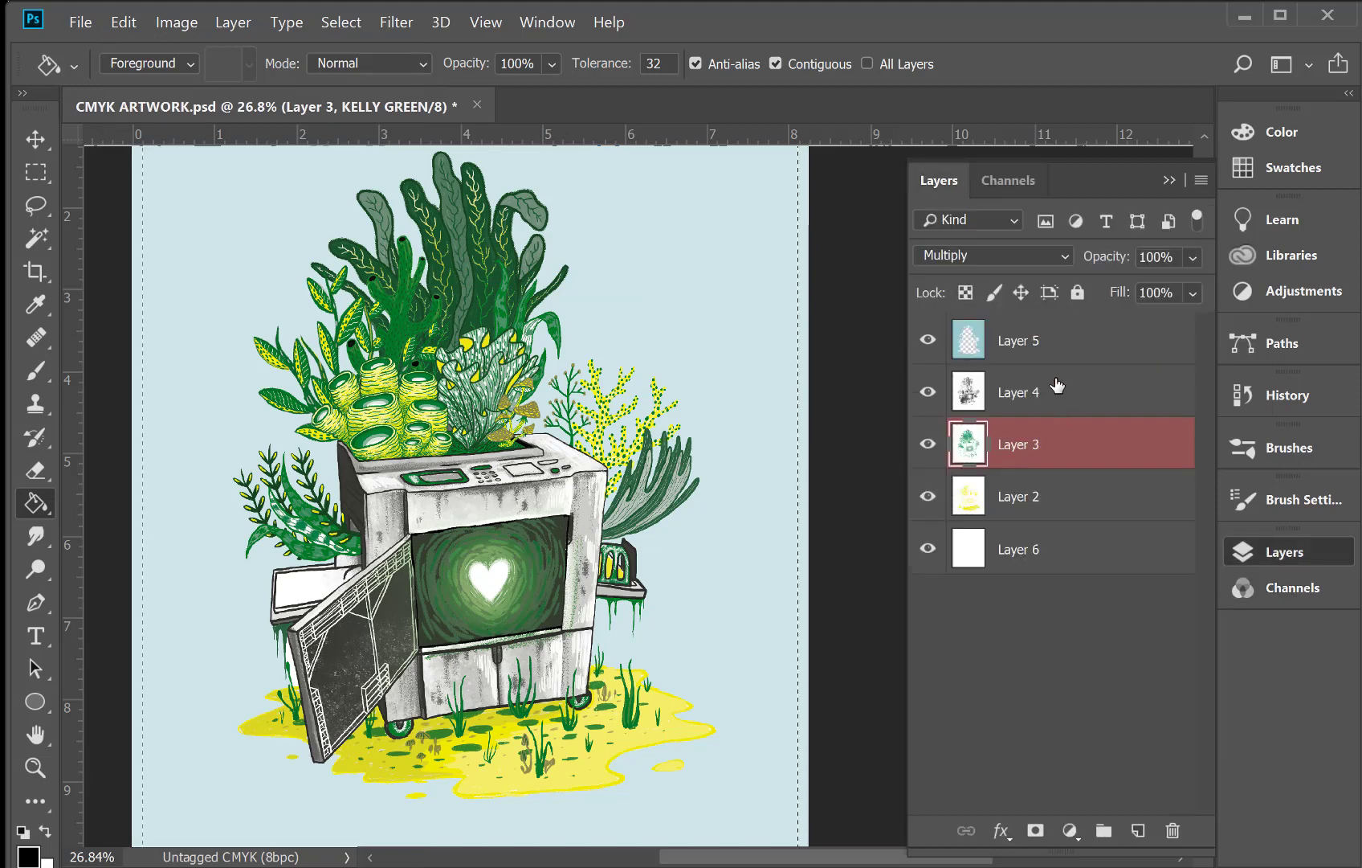
{"action": "left_click", "coordinate": [1046, 351]}
{"action": "left_click", "coordinate": [1057, 389]}
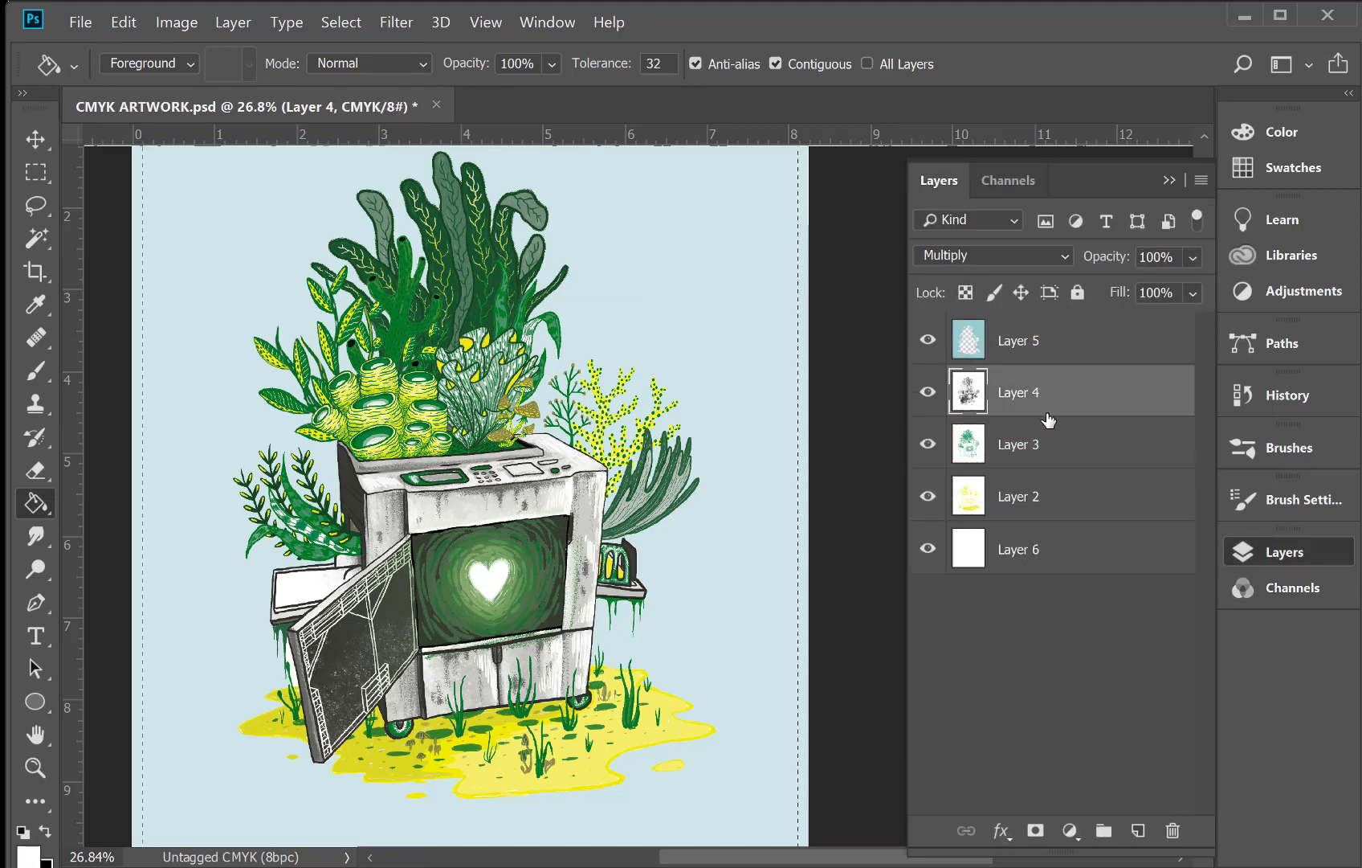
{"action": "left_click", "coordinate": [1047, 486]}
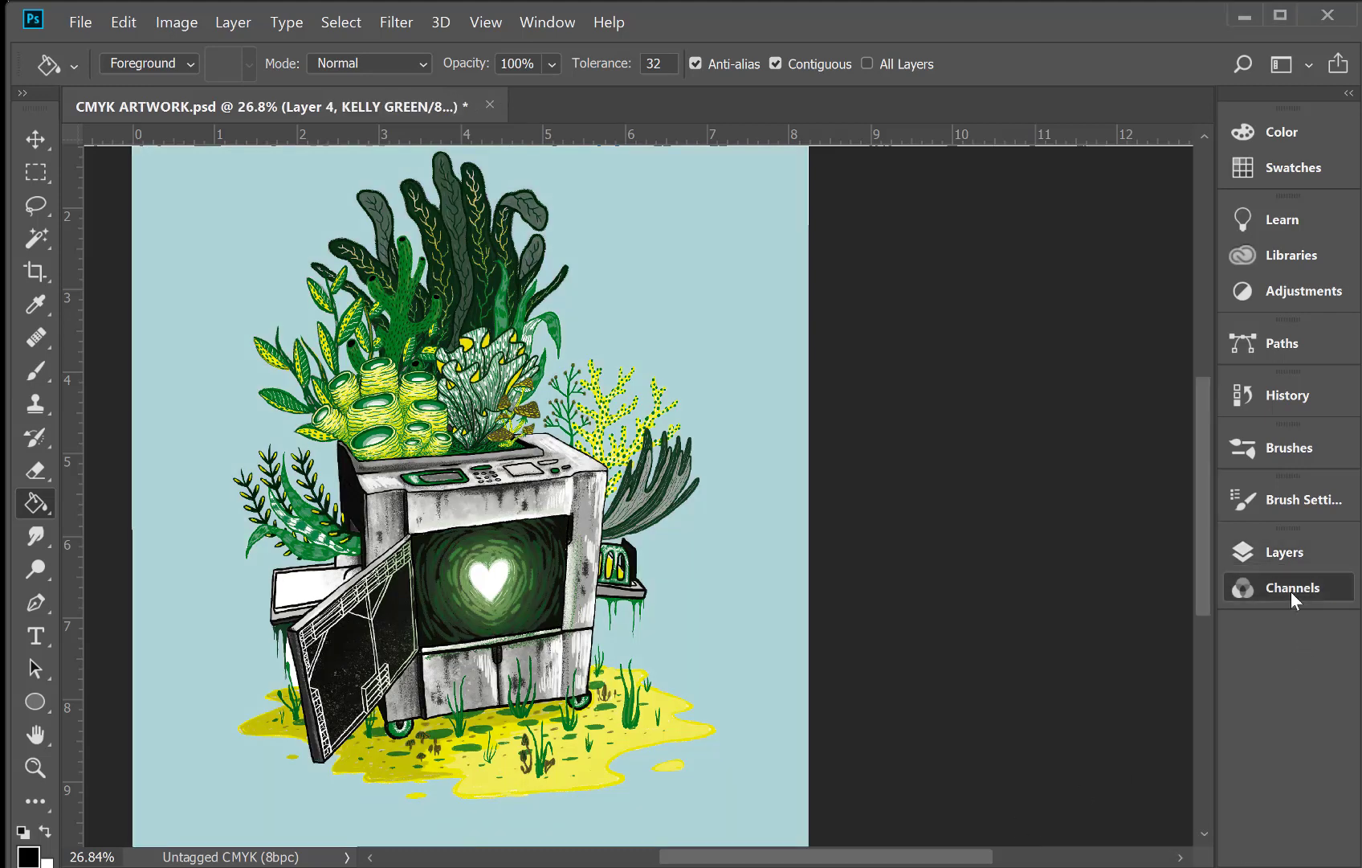
{"action": "left_click", "coordinate": [1291, 591]}
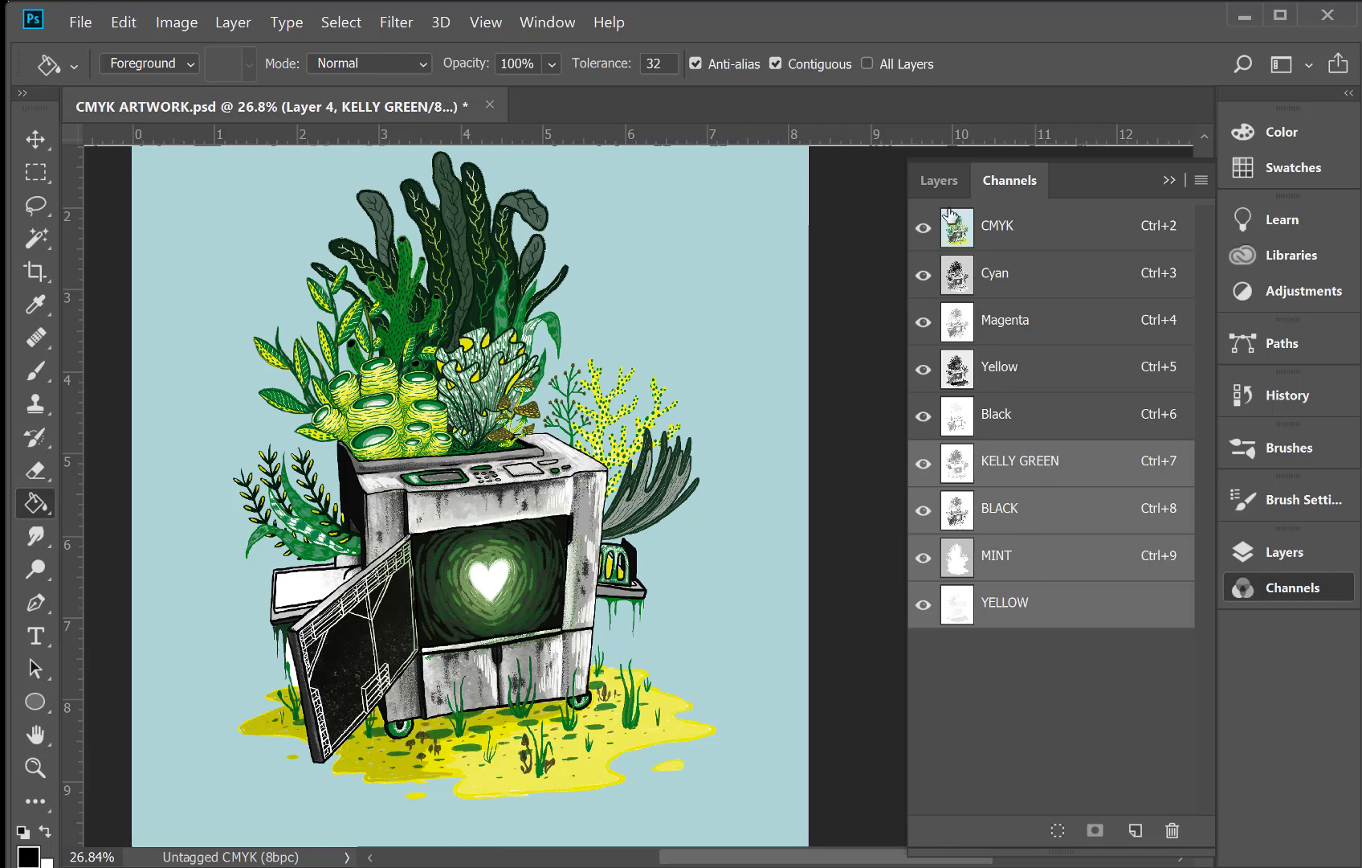
{"action": "left_click", "coordinate": [937, 180]}
{"action": "left_click", "coordinate": [1036, 347]}
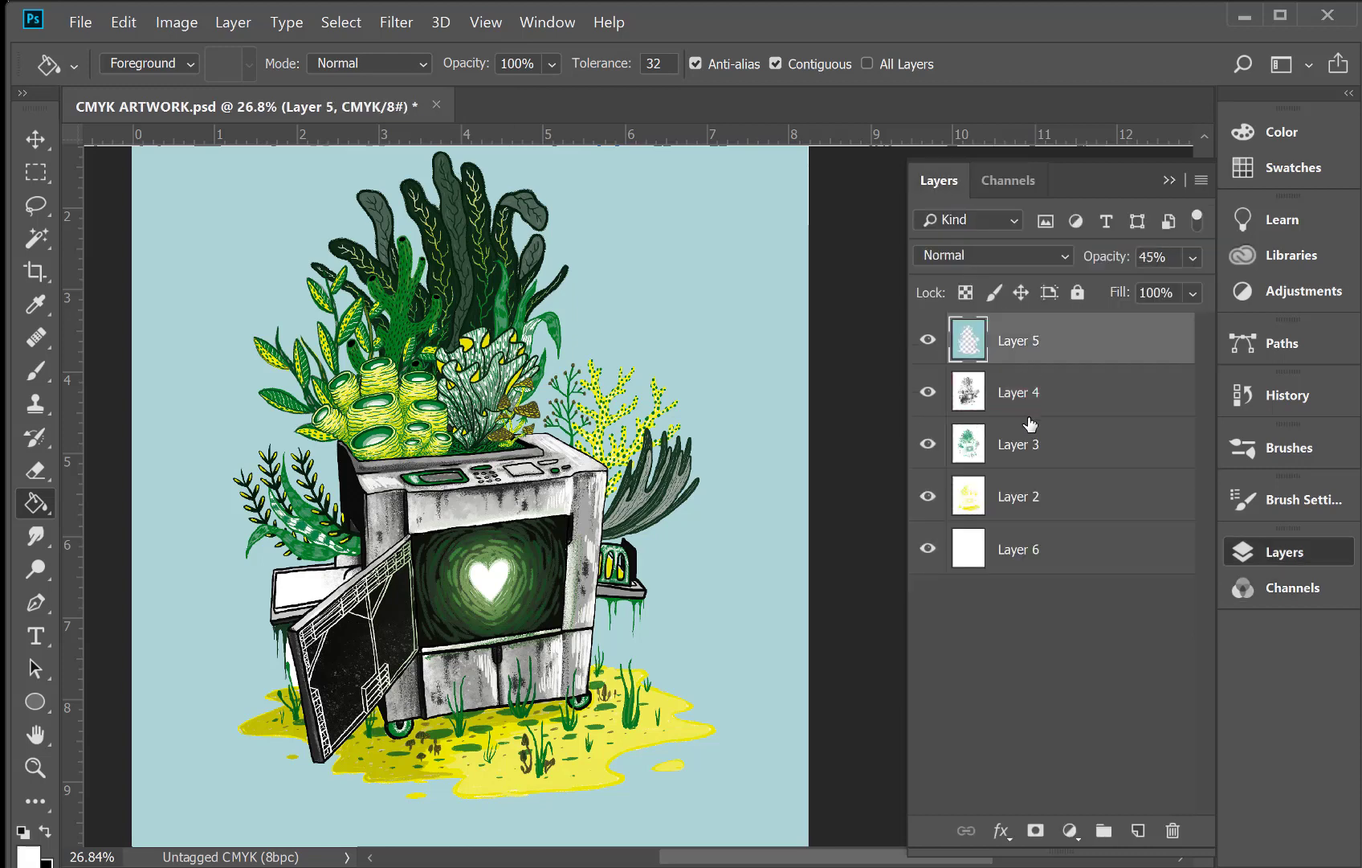
{"action": "left_click", "coordinate": [1028, 458]}
{"action": "left_click", "coordinate": [1016, 506]}
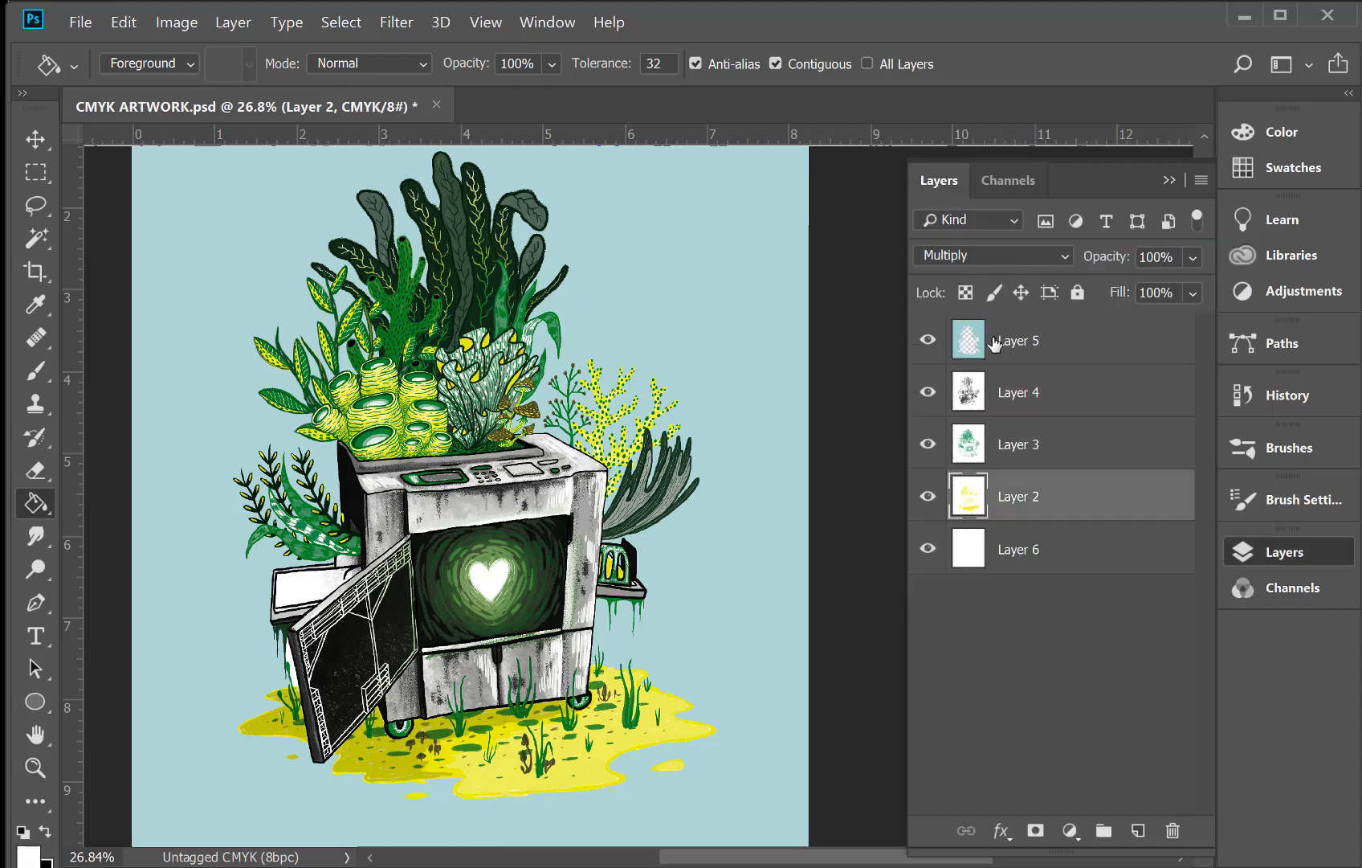
Hide the CMYK composite and its process channels so that only the four spot channels are displayed
{"action": "left_click", "coordinate": [1024, 185]}
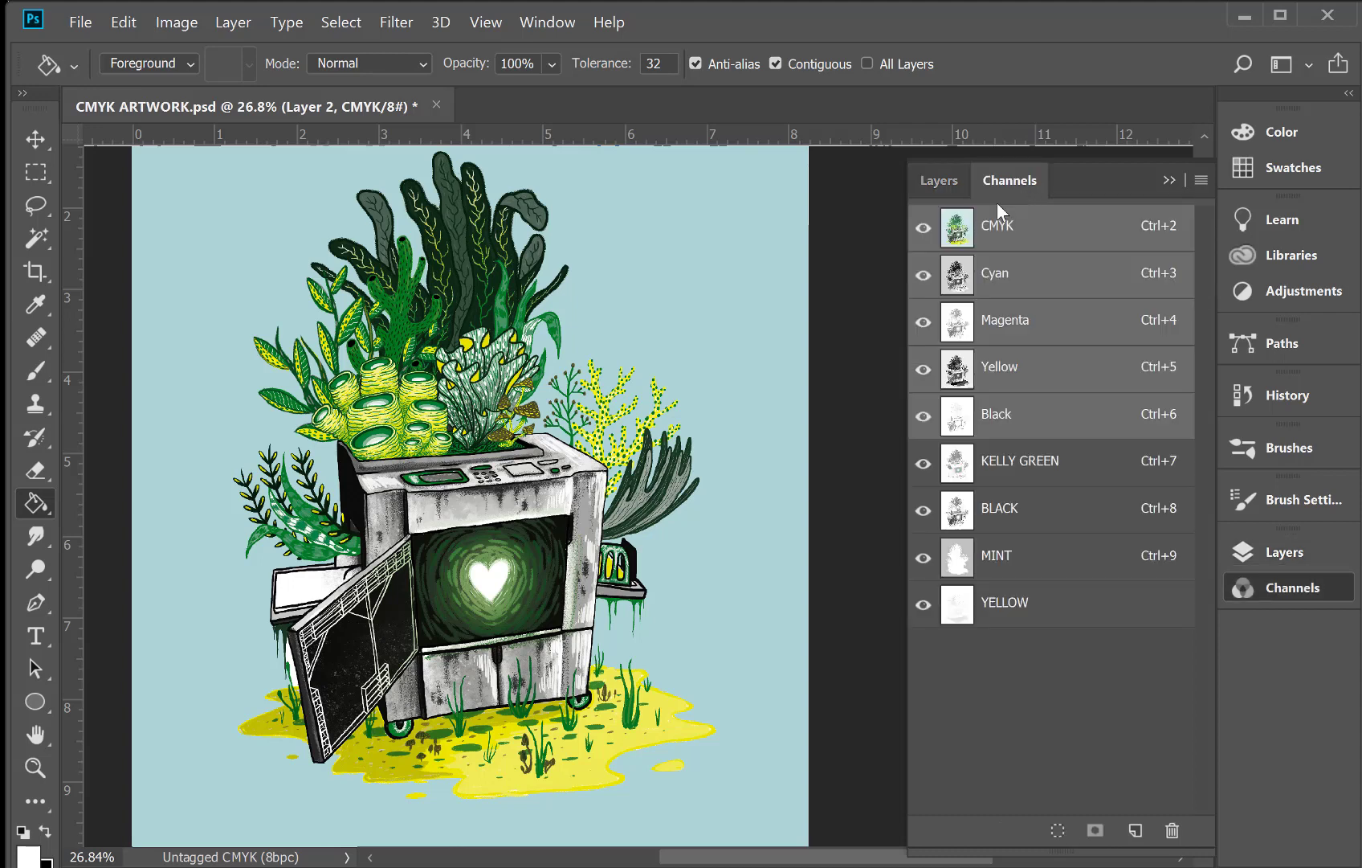
{"action": "left_click", "coordinate": [923, 229]}
{"action": "left_click", "coordinate": [1088, 490]}
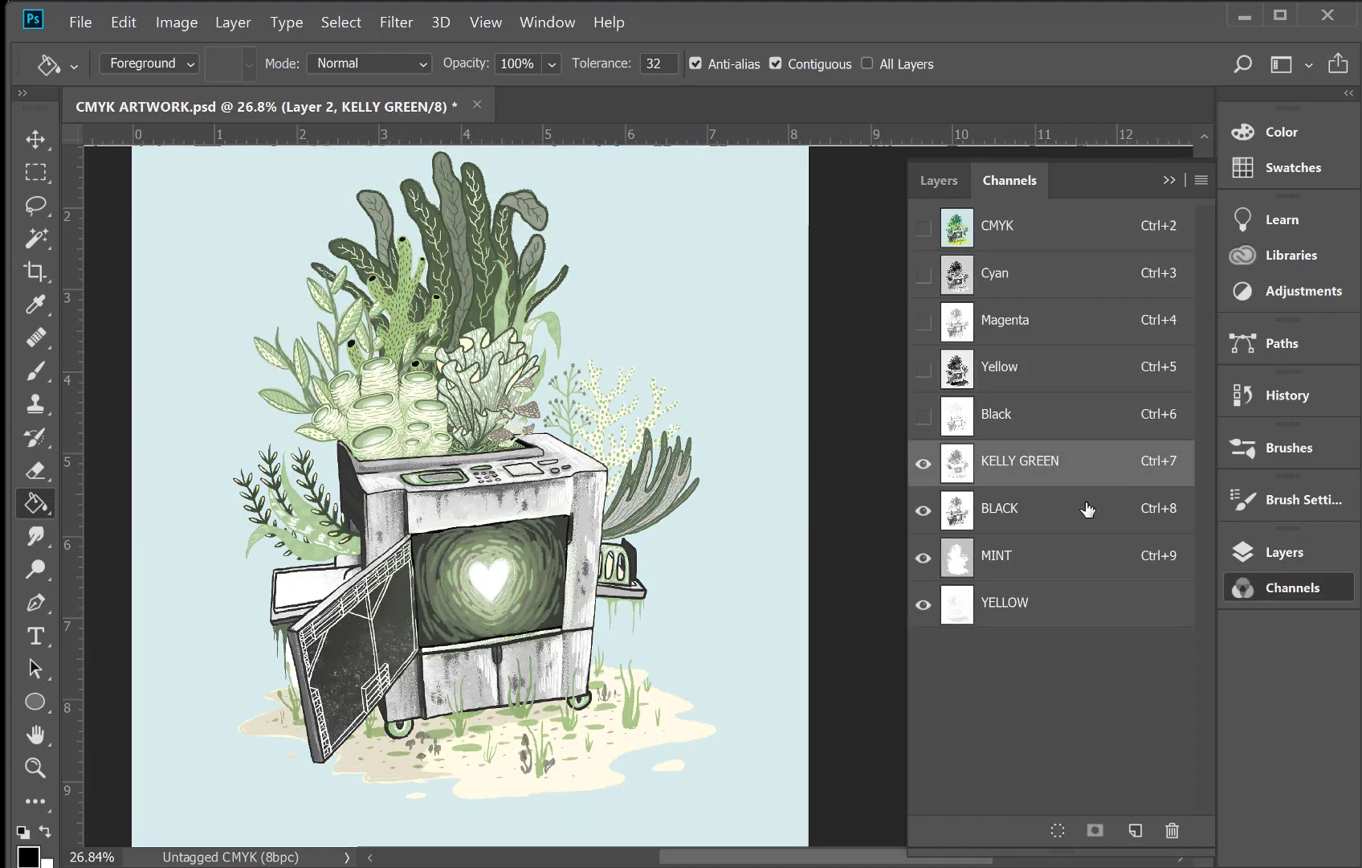
{"action": "left_click", "coordinate": [1086, 511]}
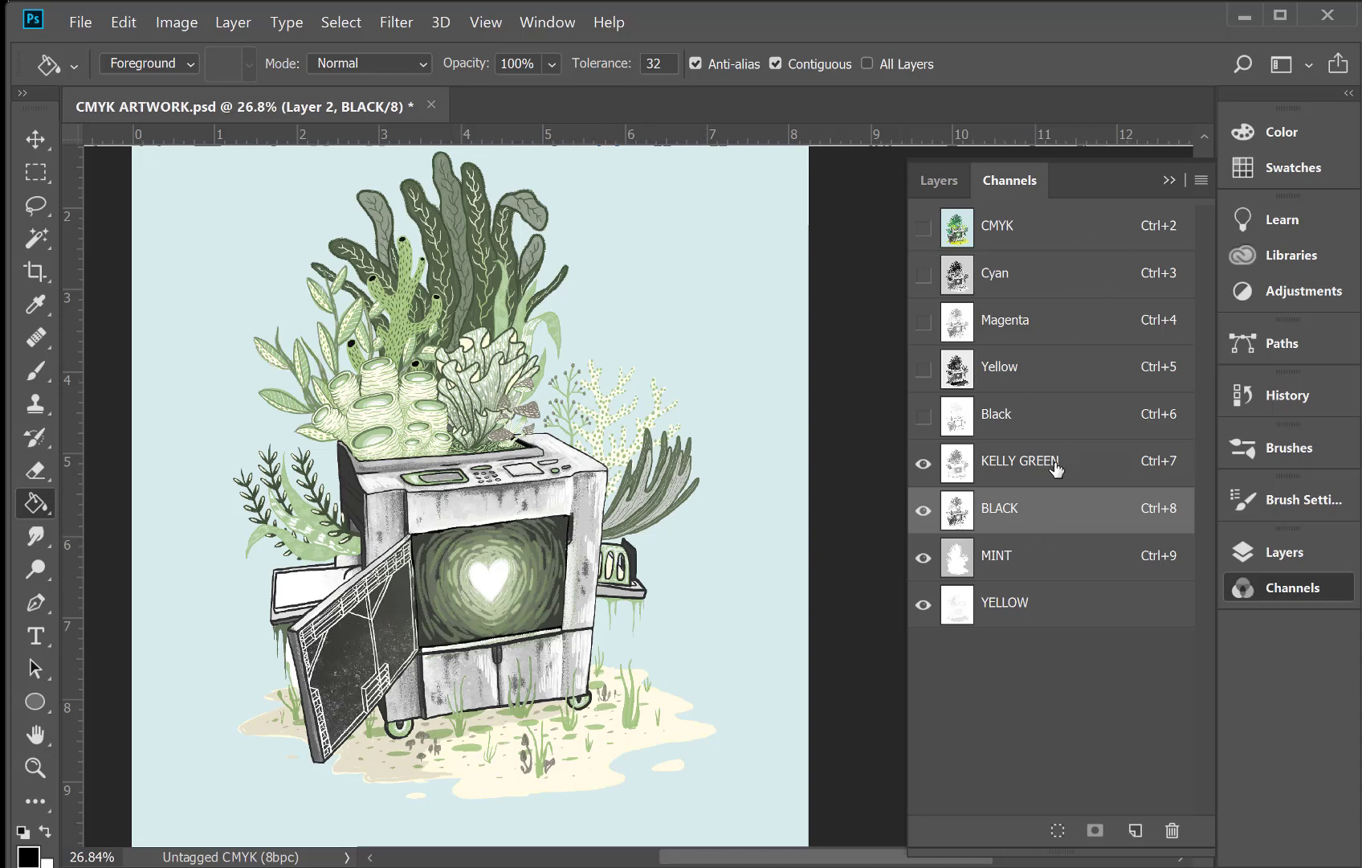
Select the YELLOW, MINT, BLACK and KELLY GREEN spot channels together
{"action": "left_click", "coordinate": [1054, 596]}
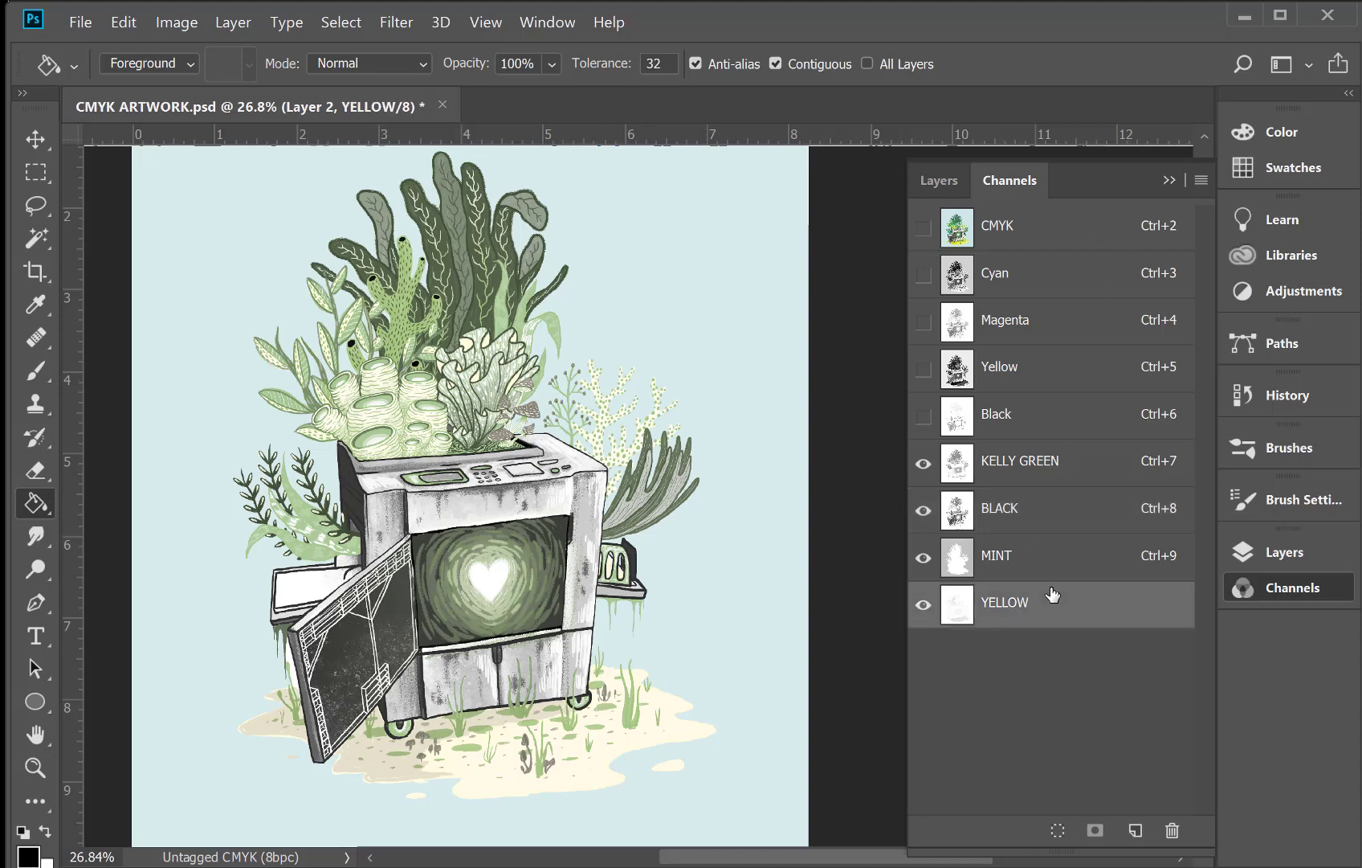
{"action": "left_click", "coordinate": [1043, 562], "text": "shift"}
{"action": "left_click", "coordinate": [1043, 506], "text": "shift"}
{"action": "left_click", "coordinate": [969, 464], "text": "shift"}
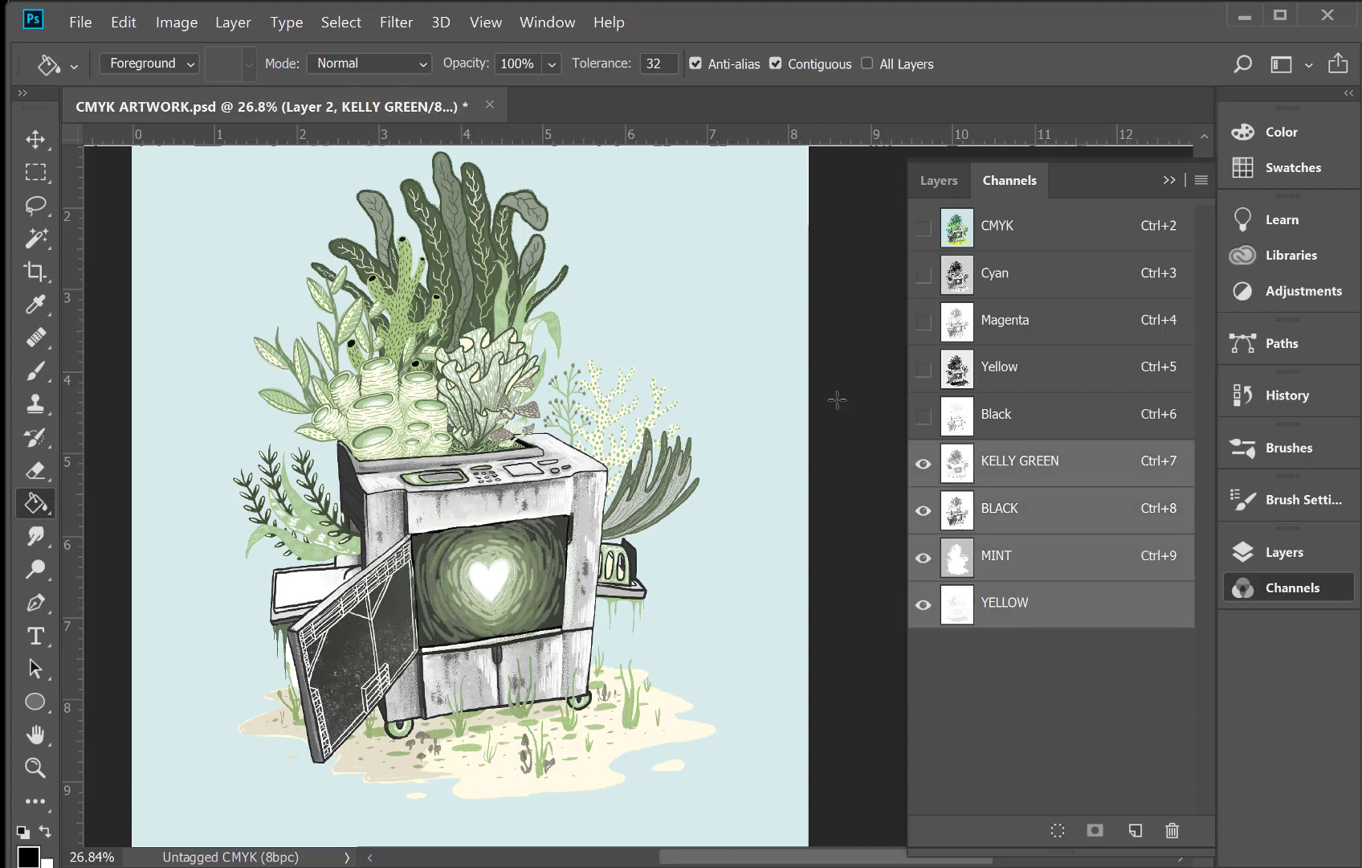
Start a Curves adjustment on the selected spot channels and move KELLY GREEN's full-ink point to input 56, output 100
{"action": "left_click", "coordinate": [156, 26]}
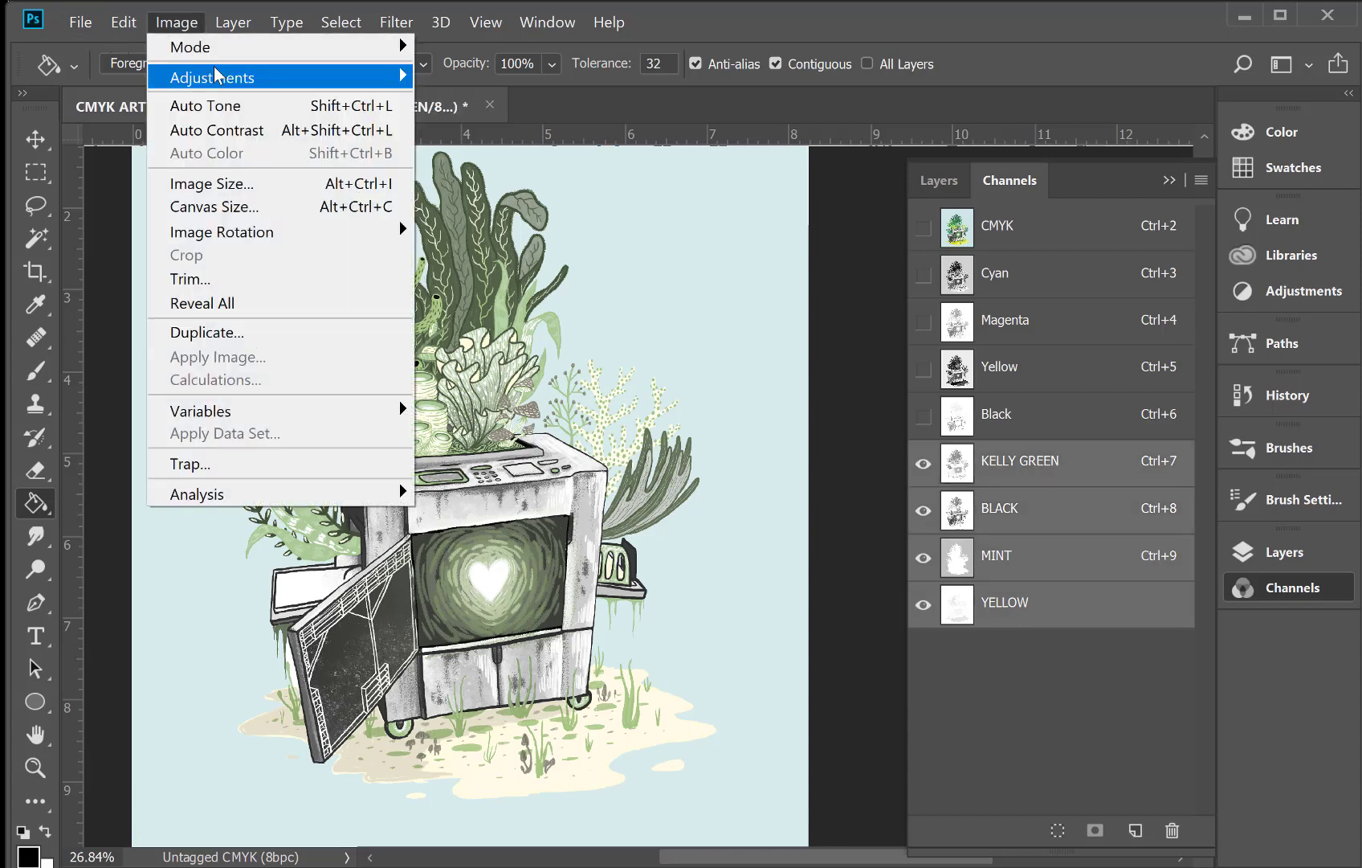
{"action": "mouse_move", "coordinate": [219, 73]}
{"action": "left_click", "coordinate": [473, 124]}
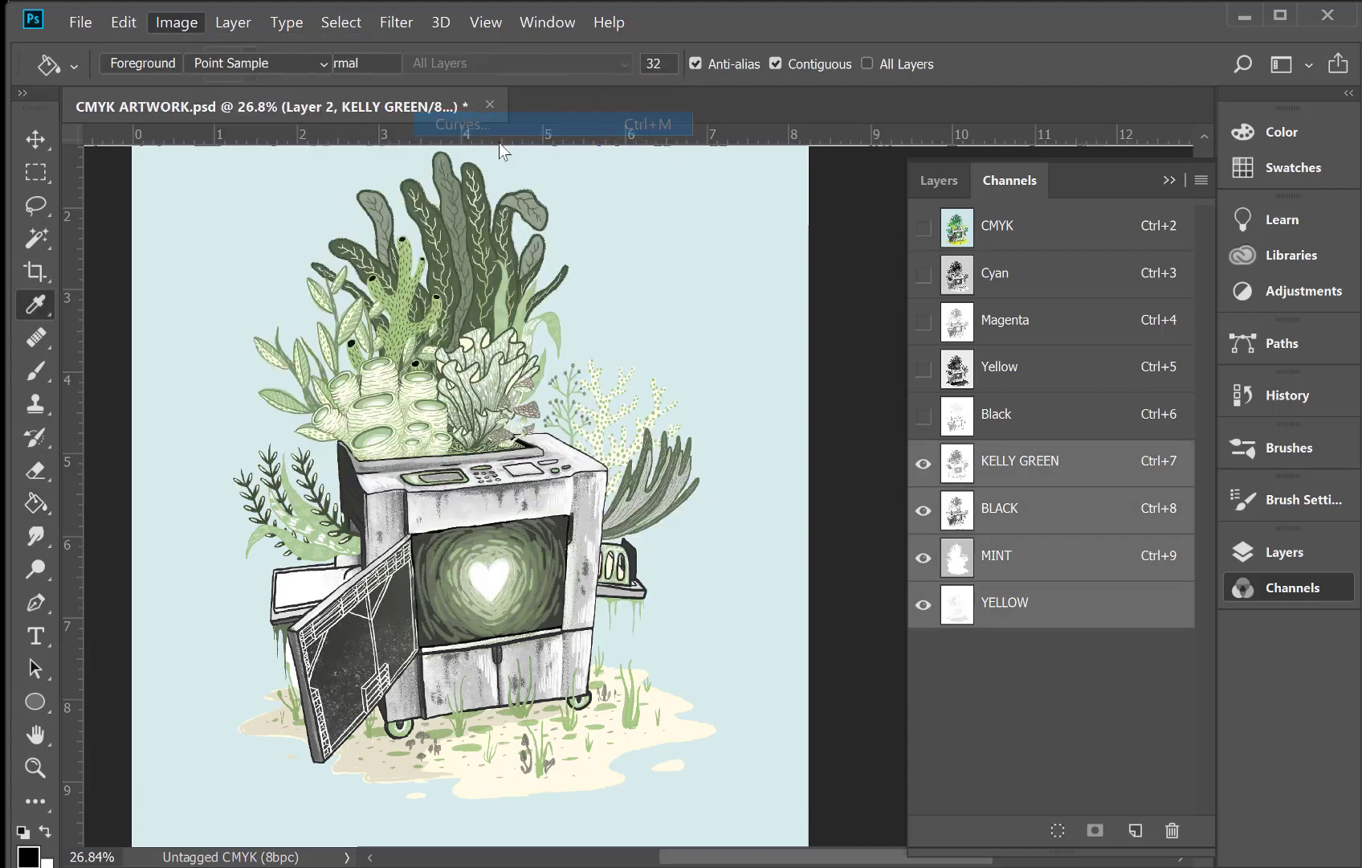
{"action": "left_click_drag", "start_coordinate": [864, 130], "coordinate": [882, 126]}
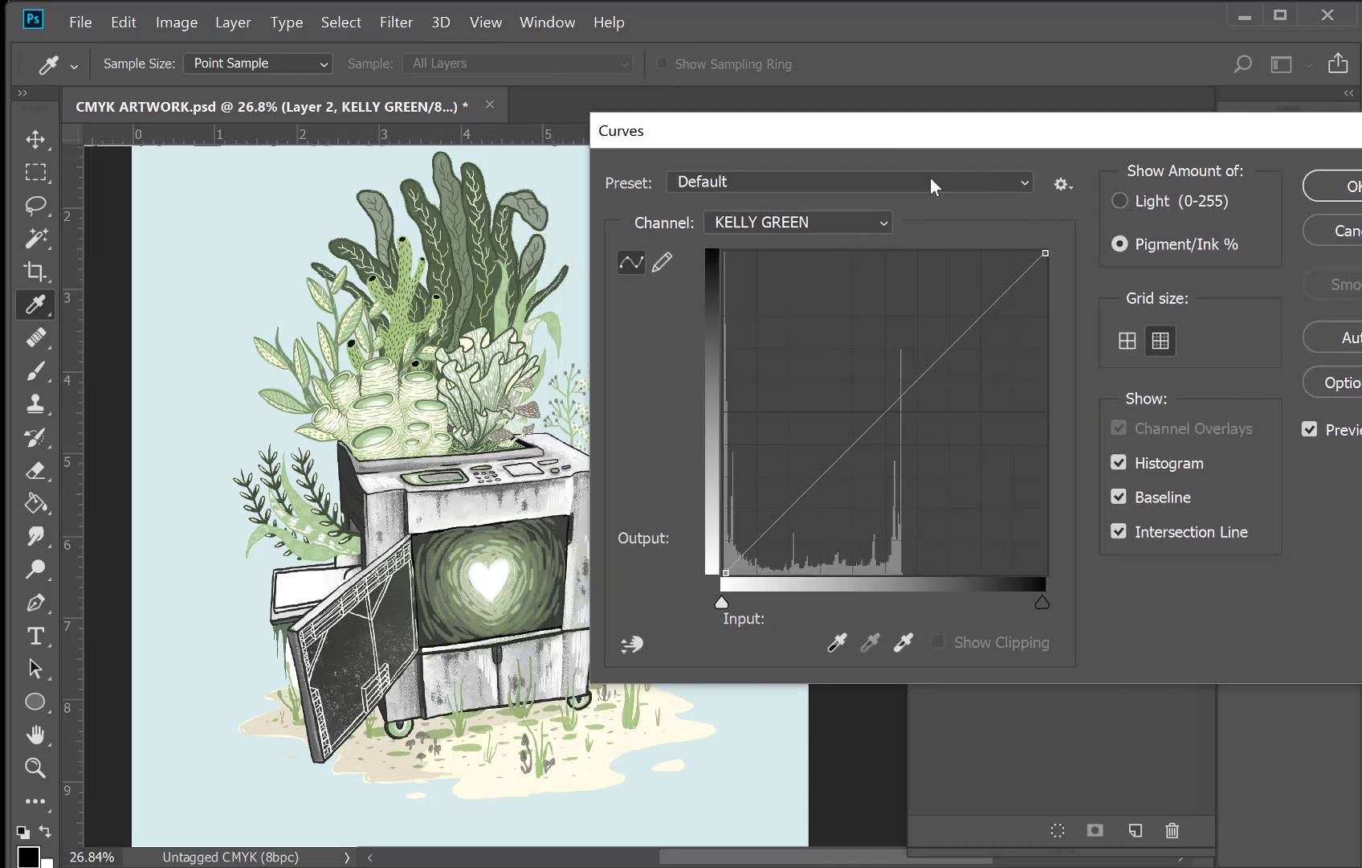
{"action": "left_click", "coordinate": [1044, 605]}
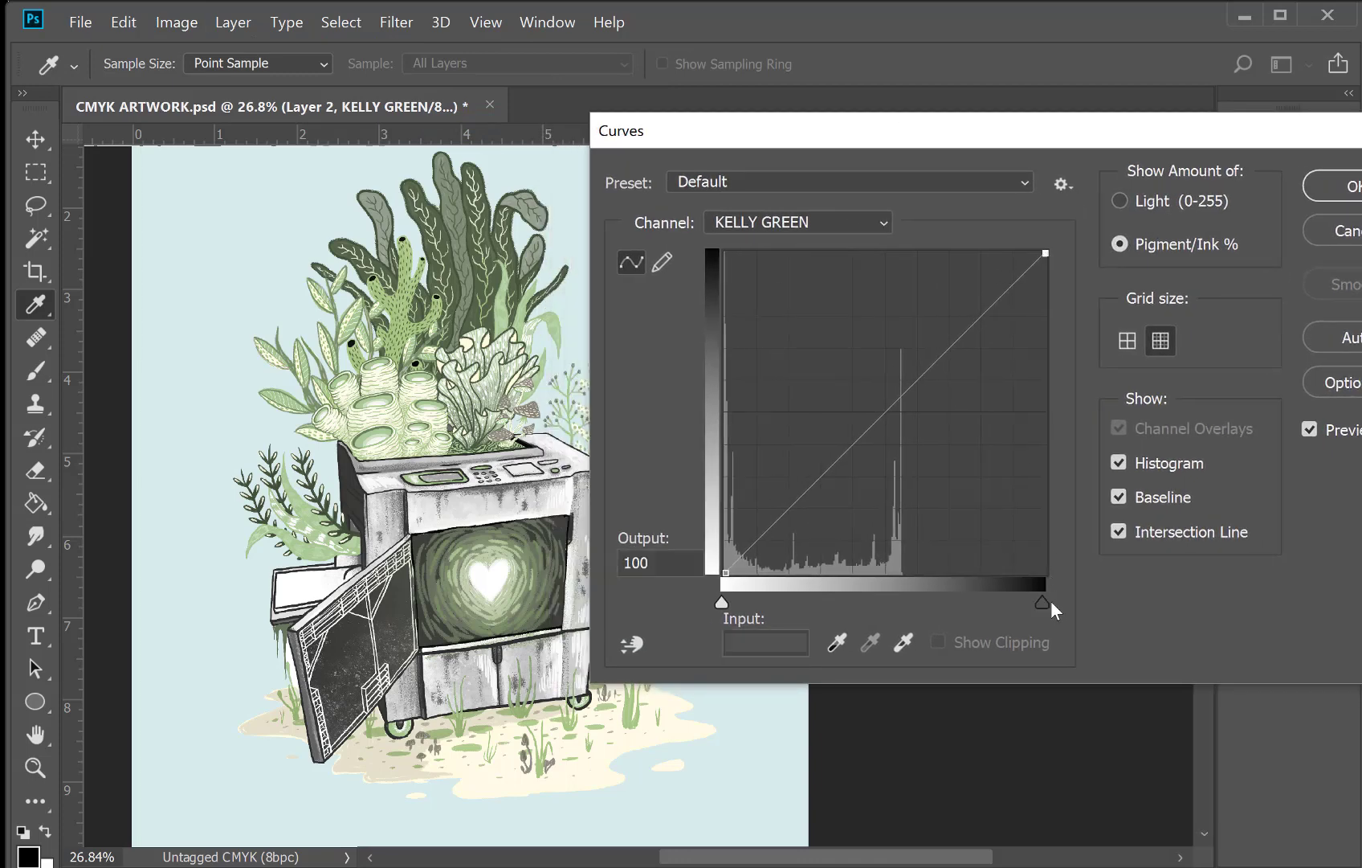
{"action": "left_click", "coordinate": [882, 220]}
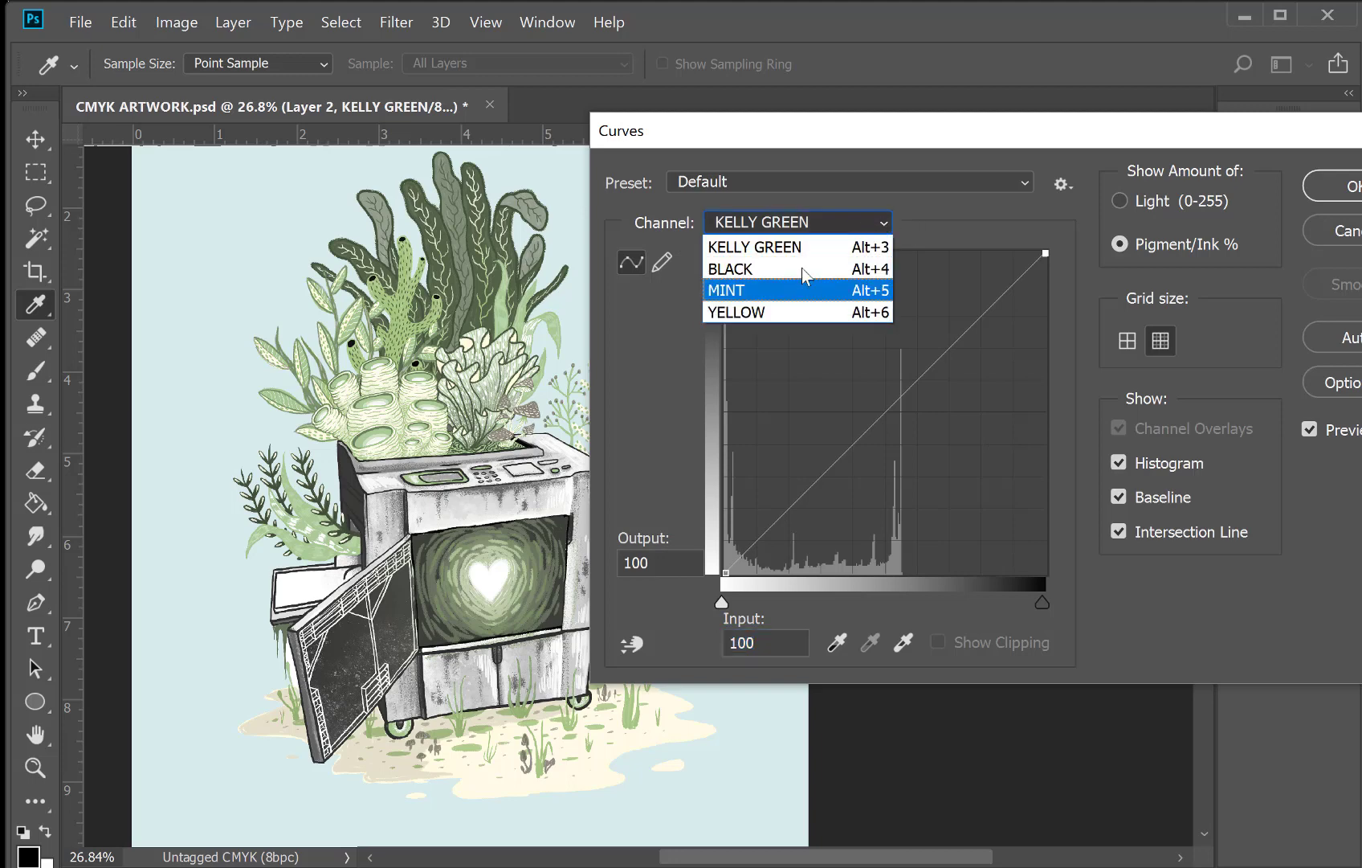
{"action": "left_click", "coordinate": [885, 226]}
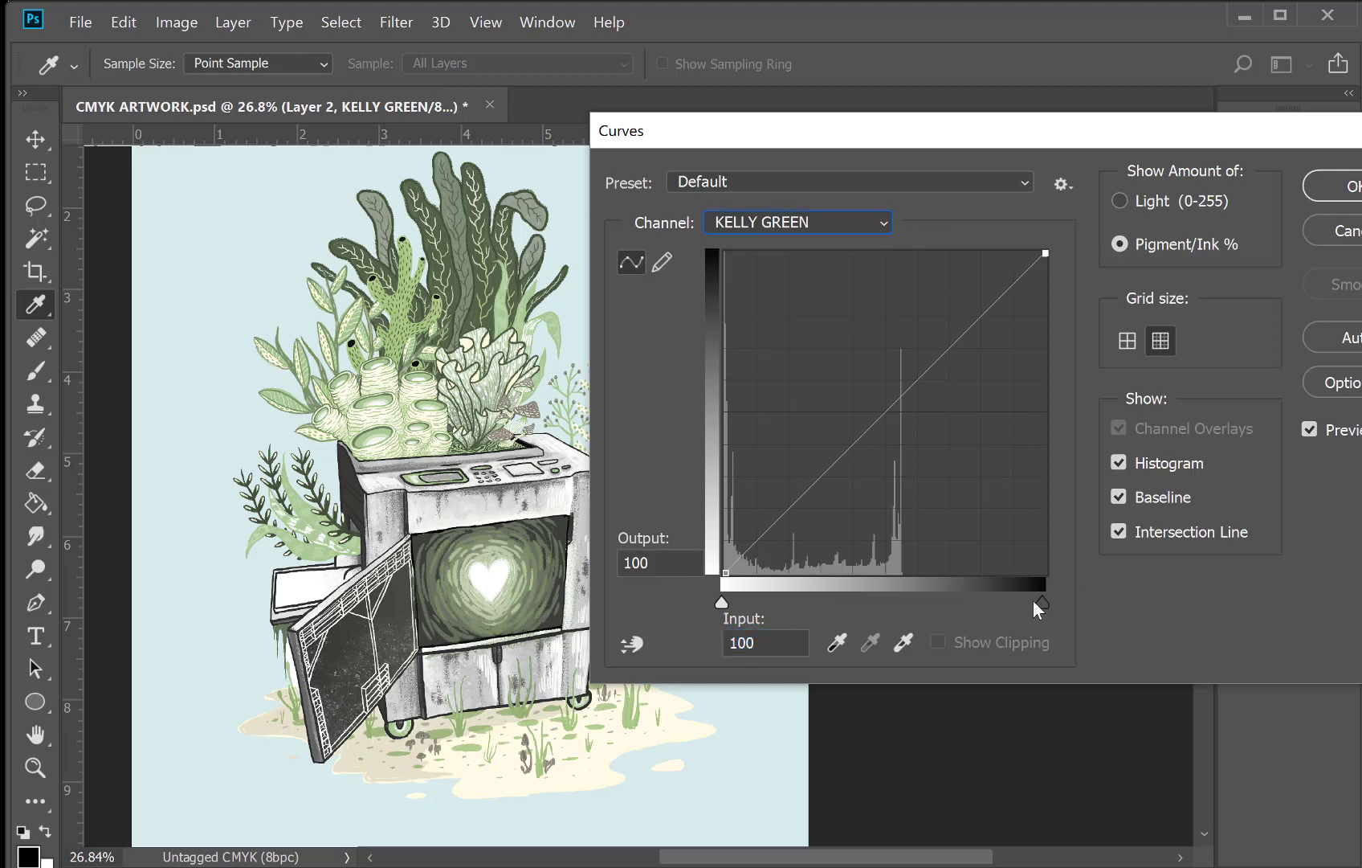
{"action": "left_click_drag", "start_coordinate": [1036, 601], "coordinate": [899, 583]}
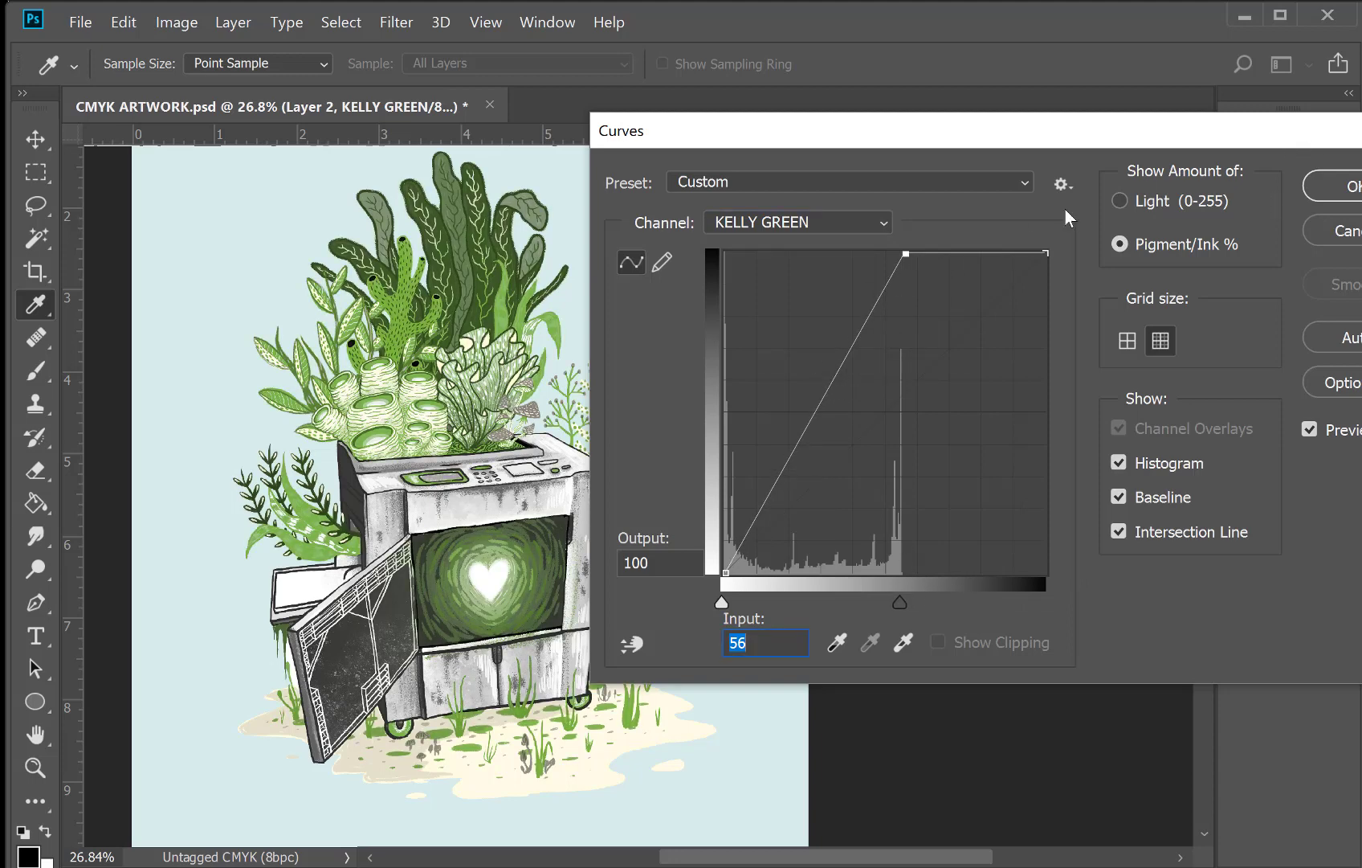
Move the YELLOW channel's full-ink point in Curves to input 18, output 100
{"action": "left_click", "coordinate": [887, 222]}
{"action": "left_click", "coordinate": [787, 312]}
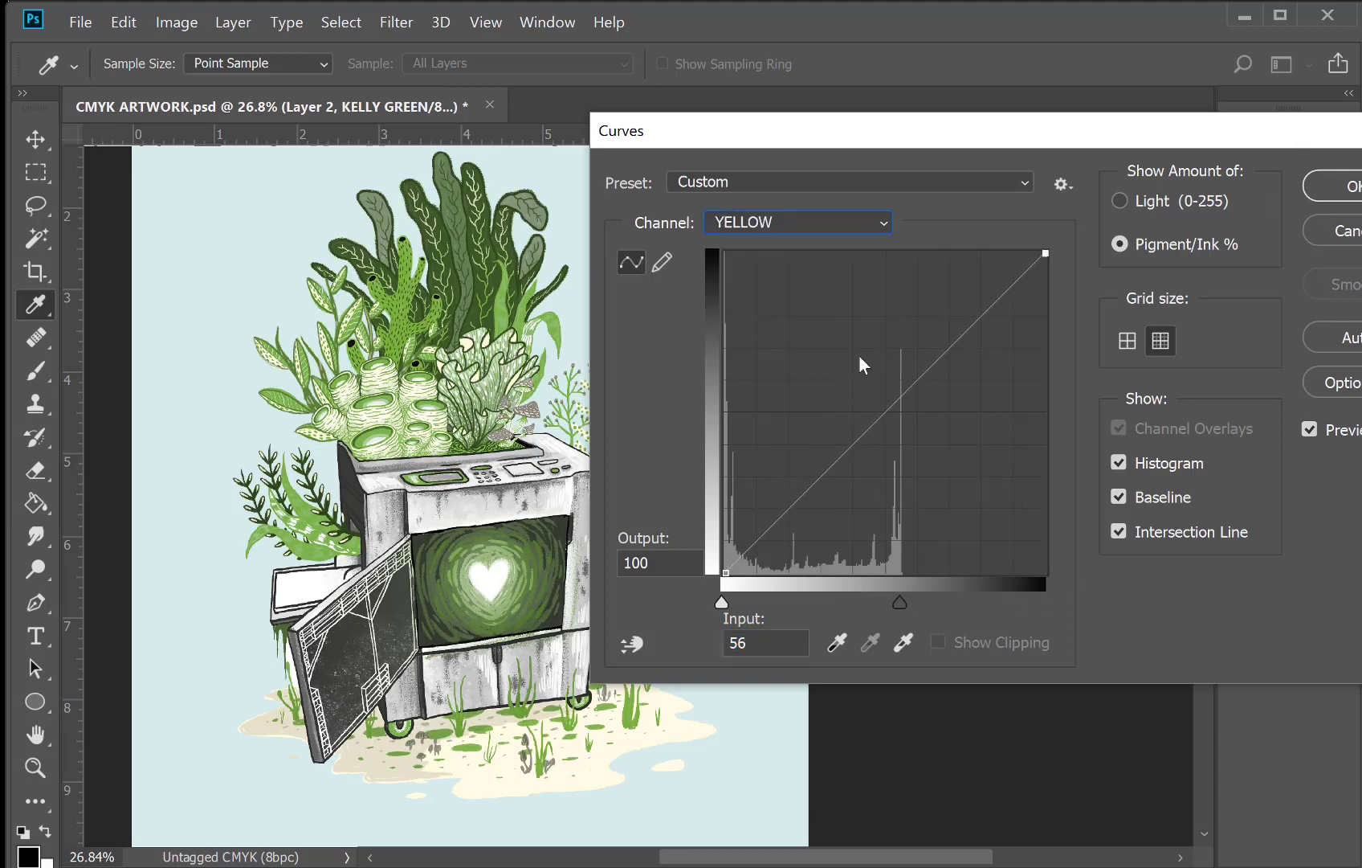
{"action": "left_click_drag", "start_coordinate": [1044, 604], "coordinate": [780, 566]}
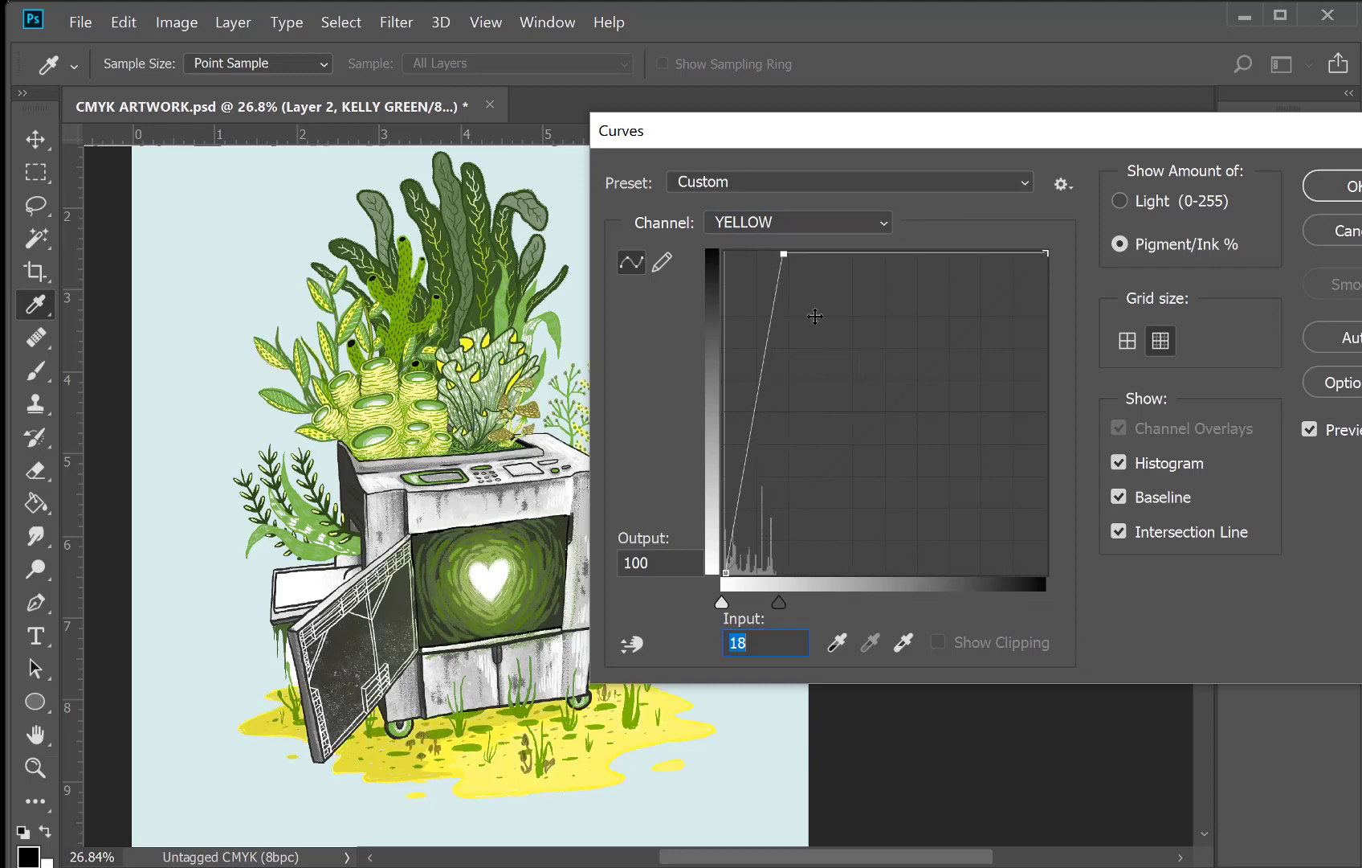
Lighten the BLACK channel's midtones in Curves with a point at input 47, output 39
{"action": "left_click", "coordinate": [887, 222]}
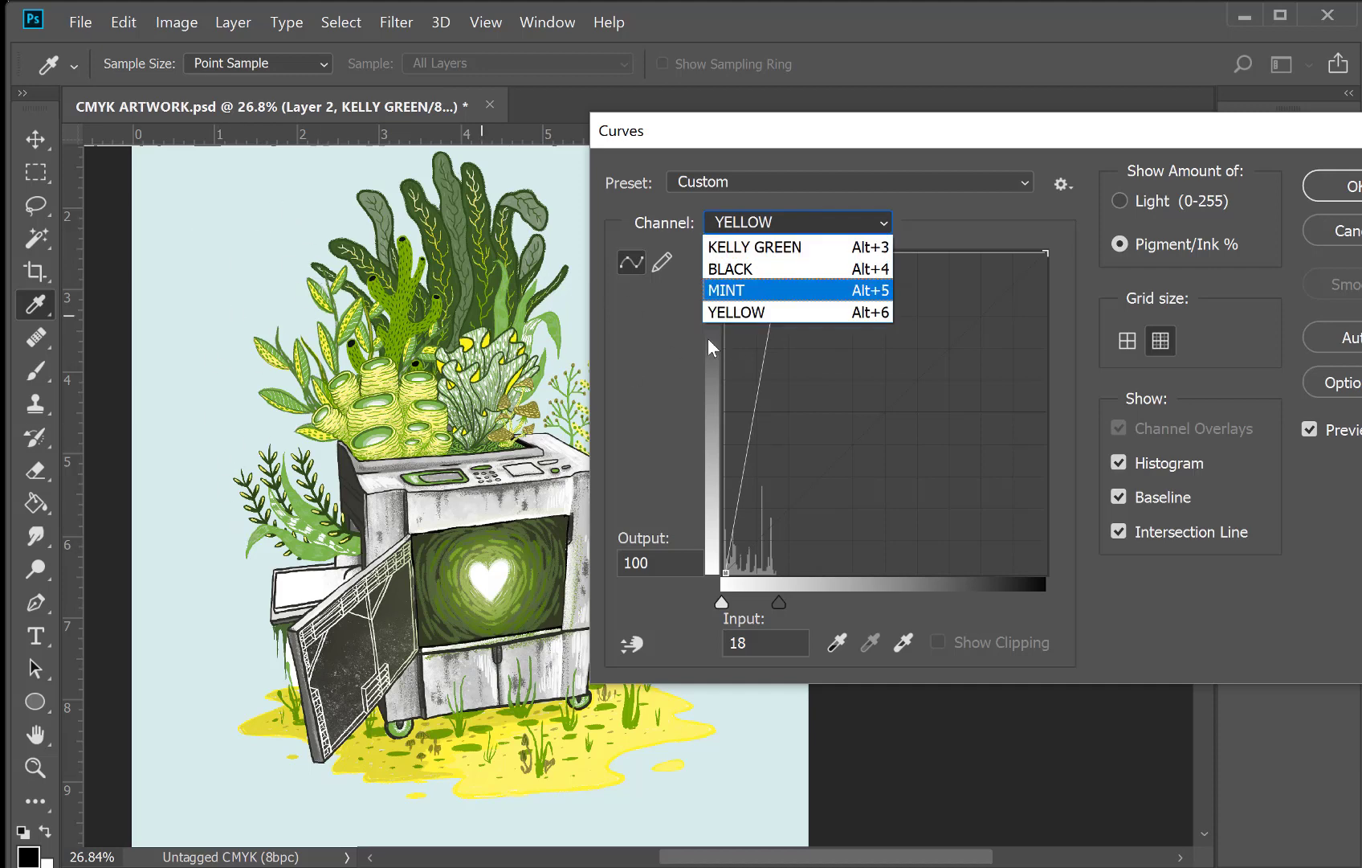
{"action": "left_click", "coordinate": [852, 290]}
{"action": "left_click", "coordinate": [887, 224]}
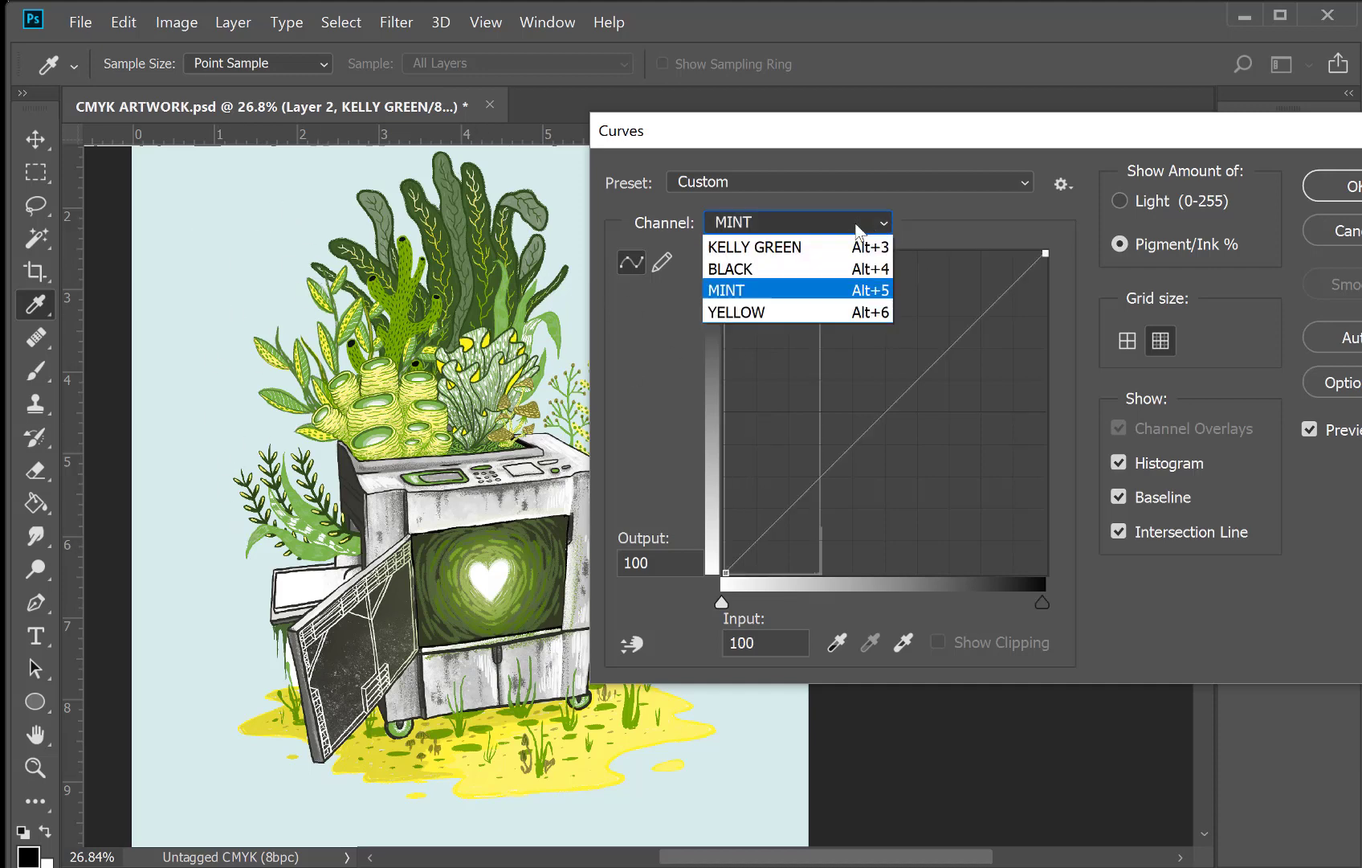
{"action": "left_click", "coordinate": [775, 272]}
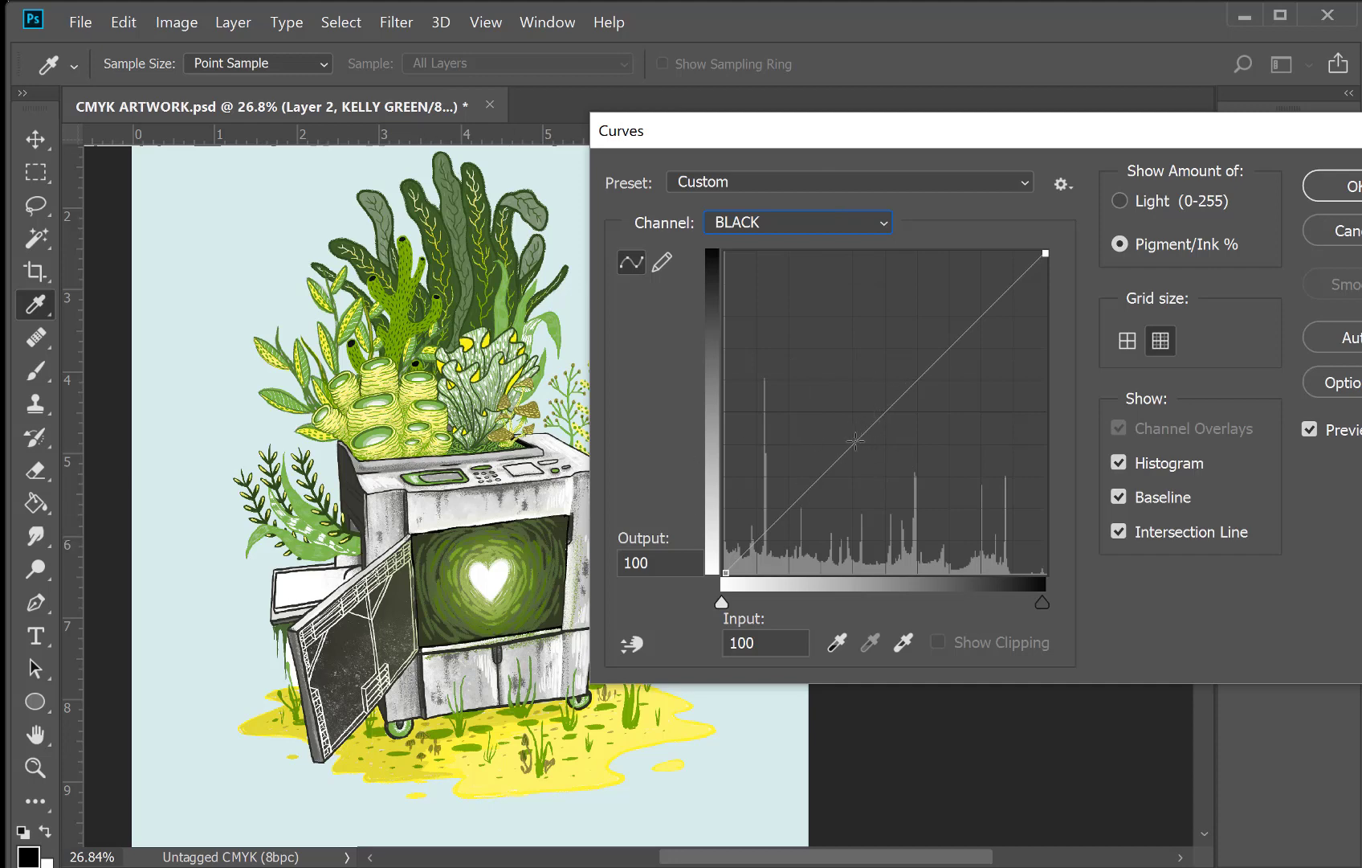
{"action": "left_click_drag", "start_coordinate": [855, 440], "coordinate": [878, 449]}
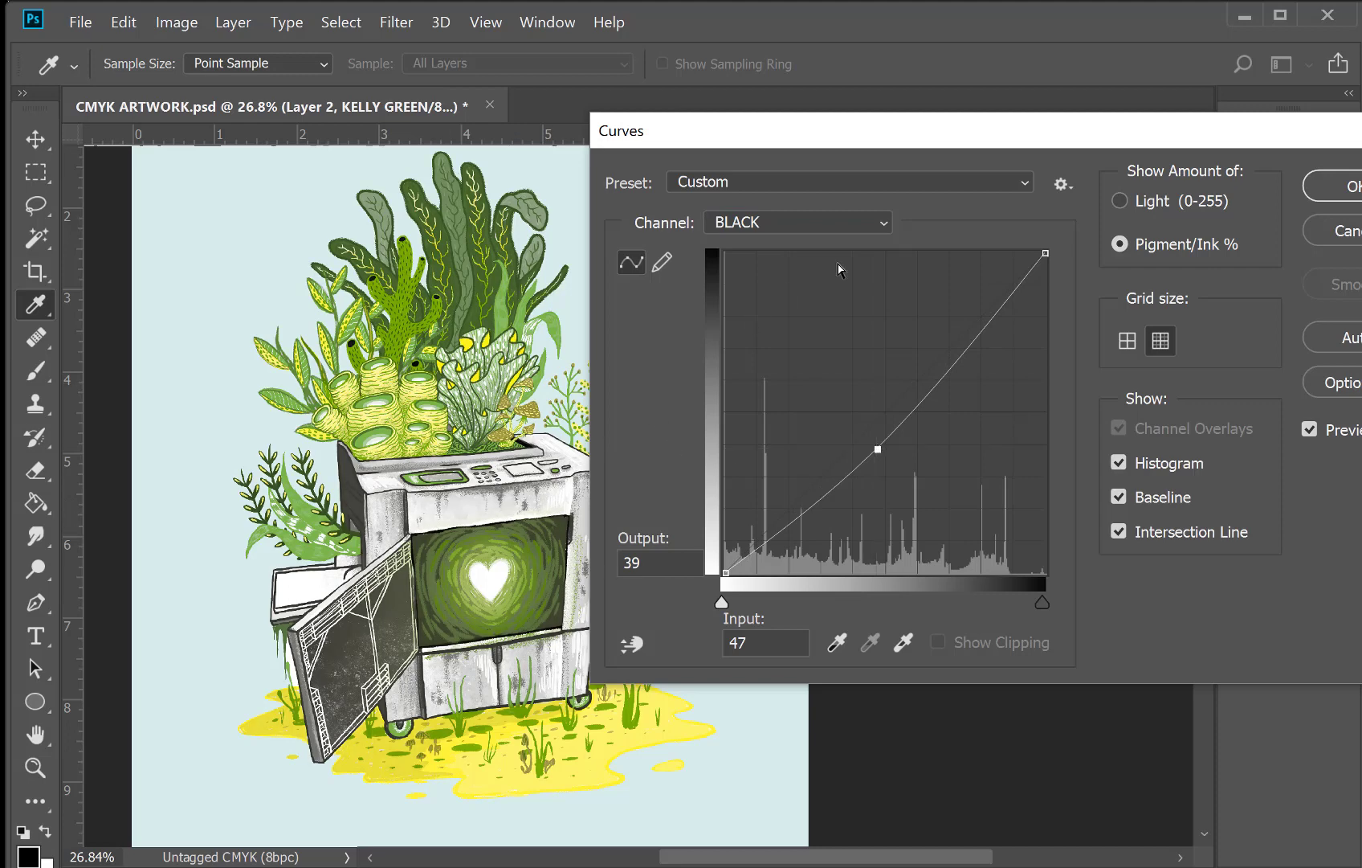
Lighten KELLY GREEN's midtones with a curve point at input 30, output 45, and apply the Curves adjustment
{"action": "left_click", "coordinate": [883, 228]}
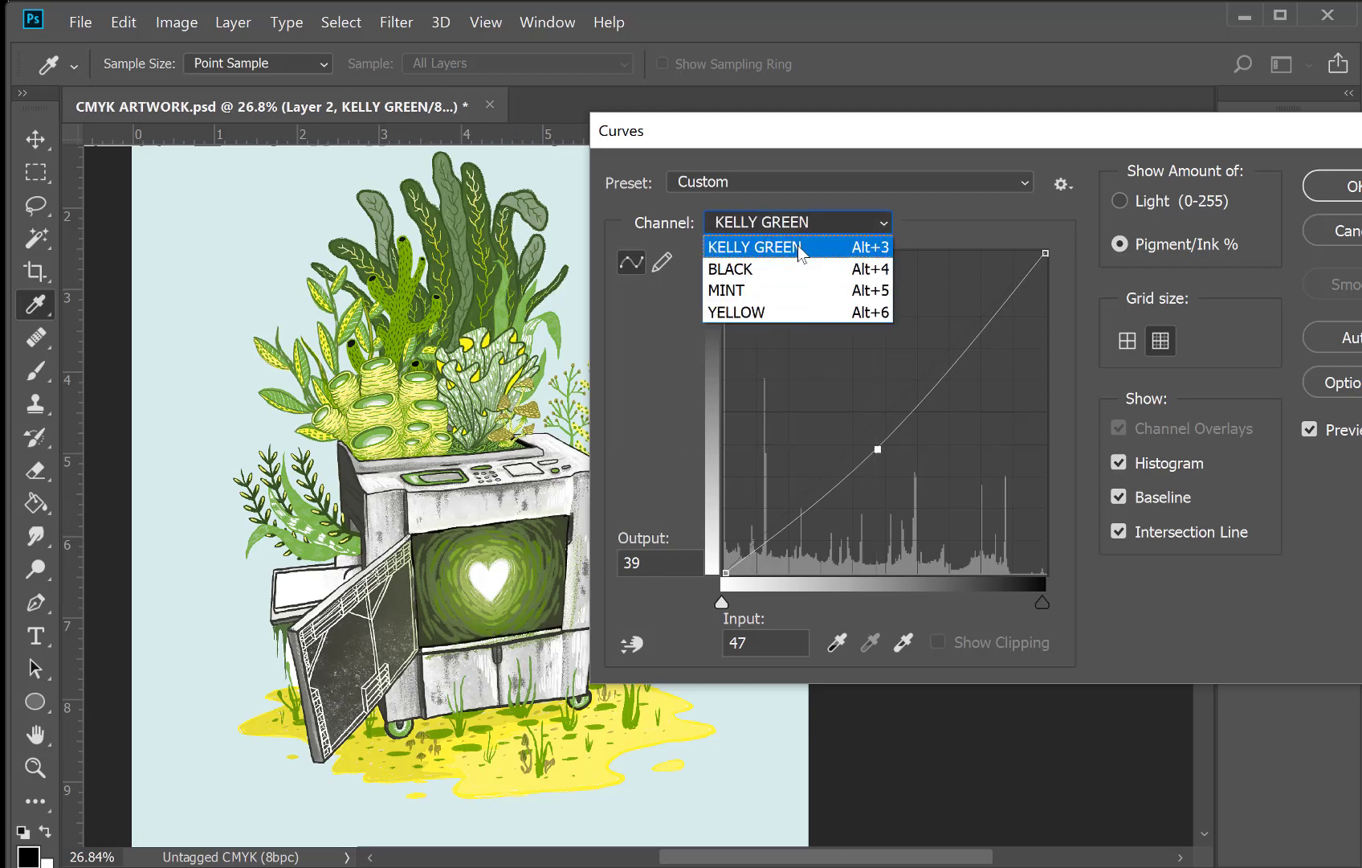
{"action": "left_click", "coordinate": [800, 250]}
{"action": "left_click_drag", "start_coordinate": [807, 426], "coordinate": [823, 429]}
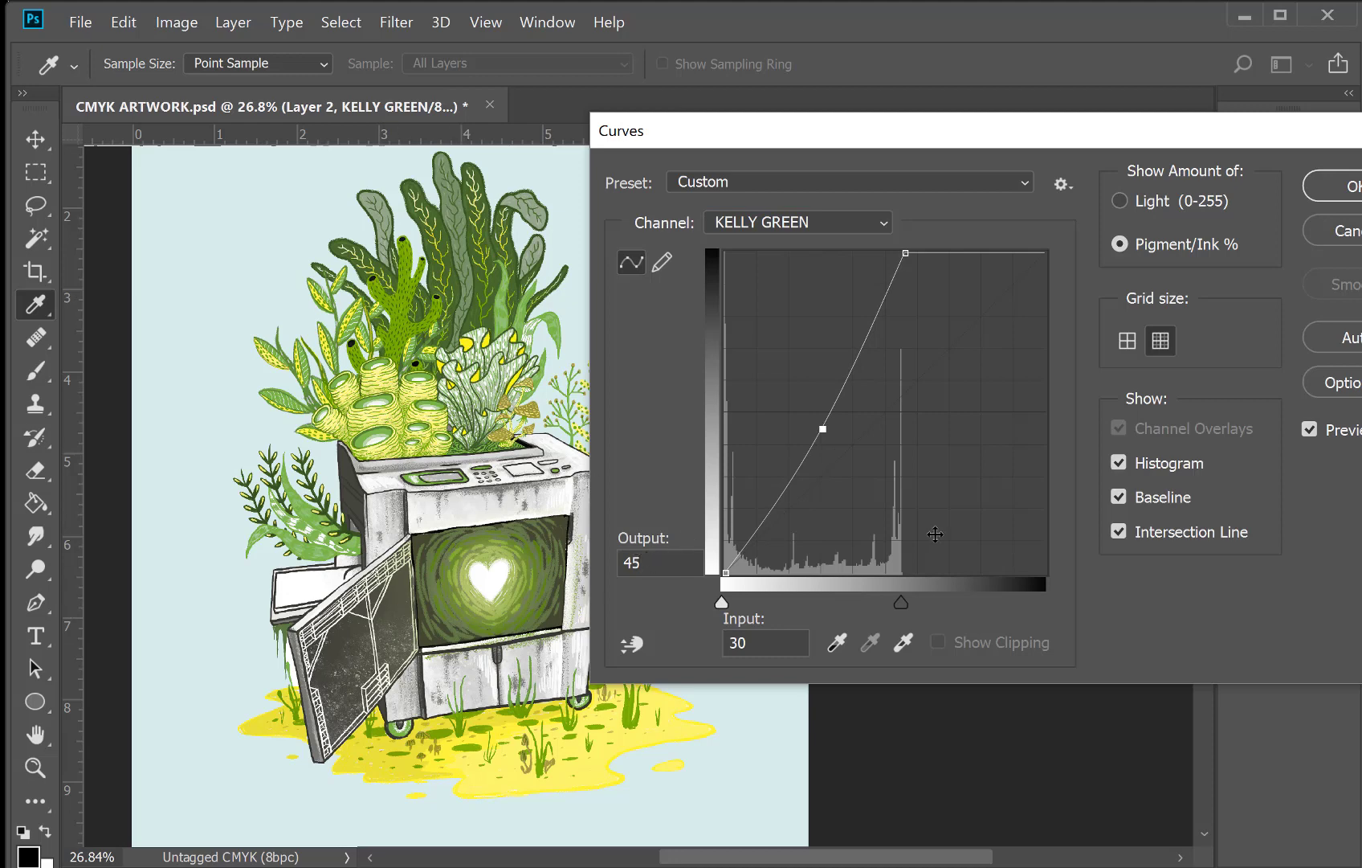
{"action": "left_click", "coordinate": [1325, 193]}
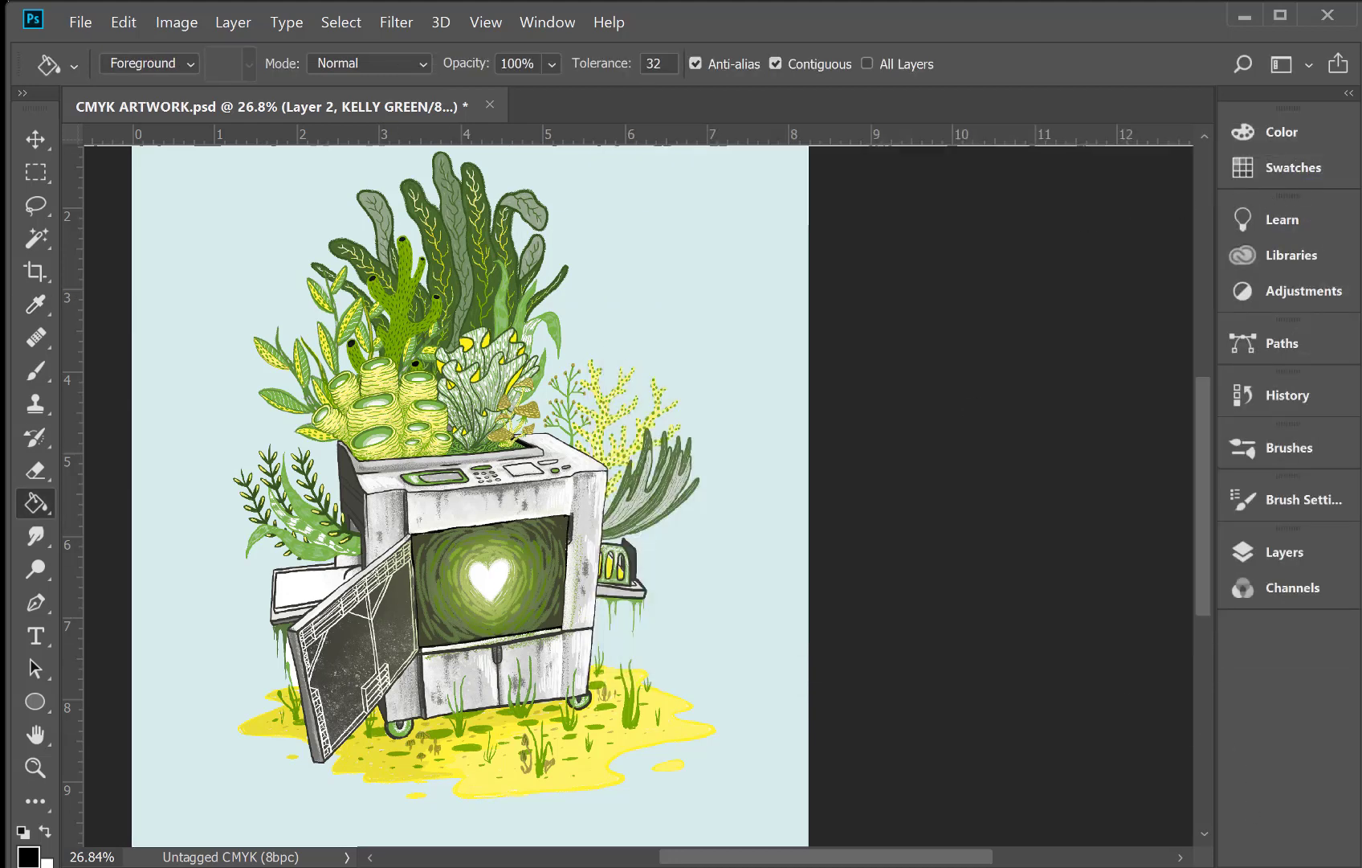
Switch back to the CMYK composite channel and convert the document to Multichannel mode, flattening the layers
{"action": "left_click", "coordinate": [1279, 581]}
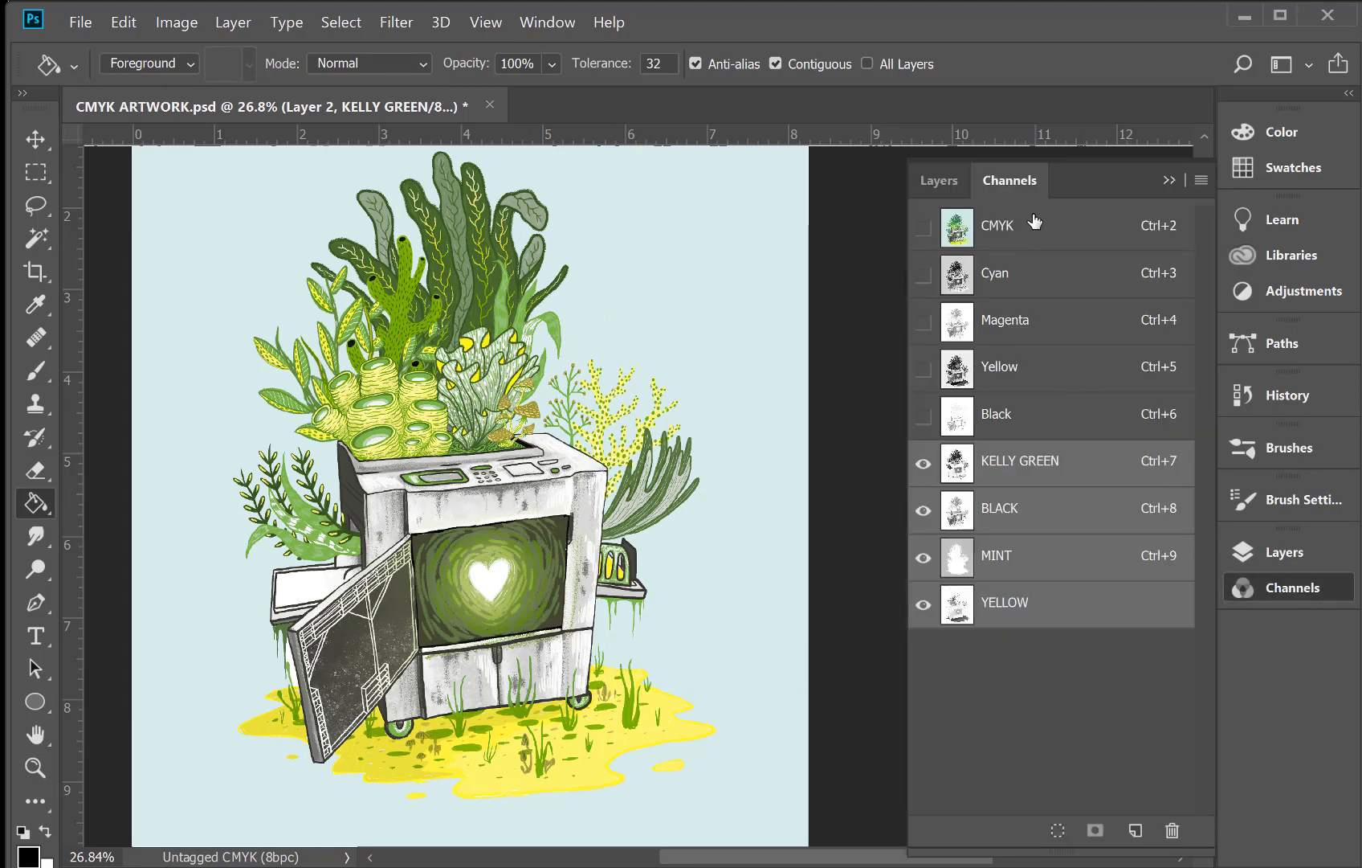
{"action": "left_click", "coordinate": [998, 233]}
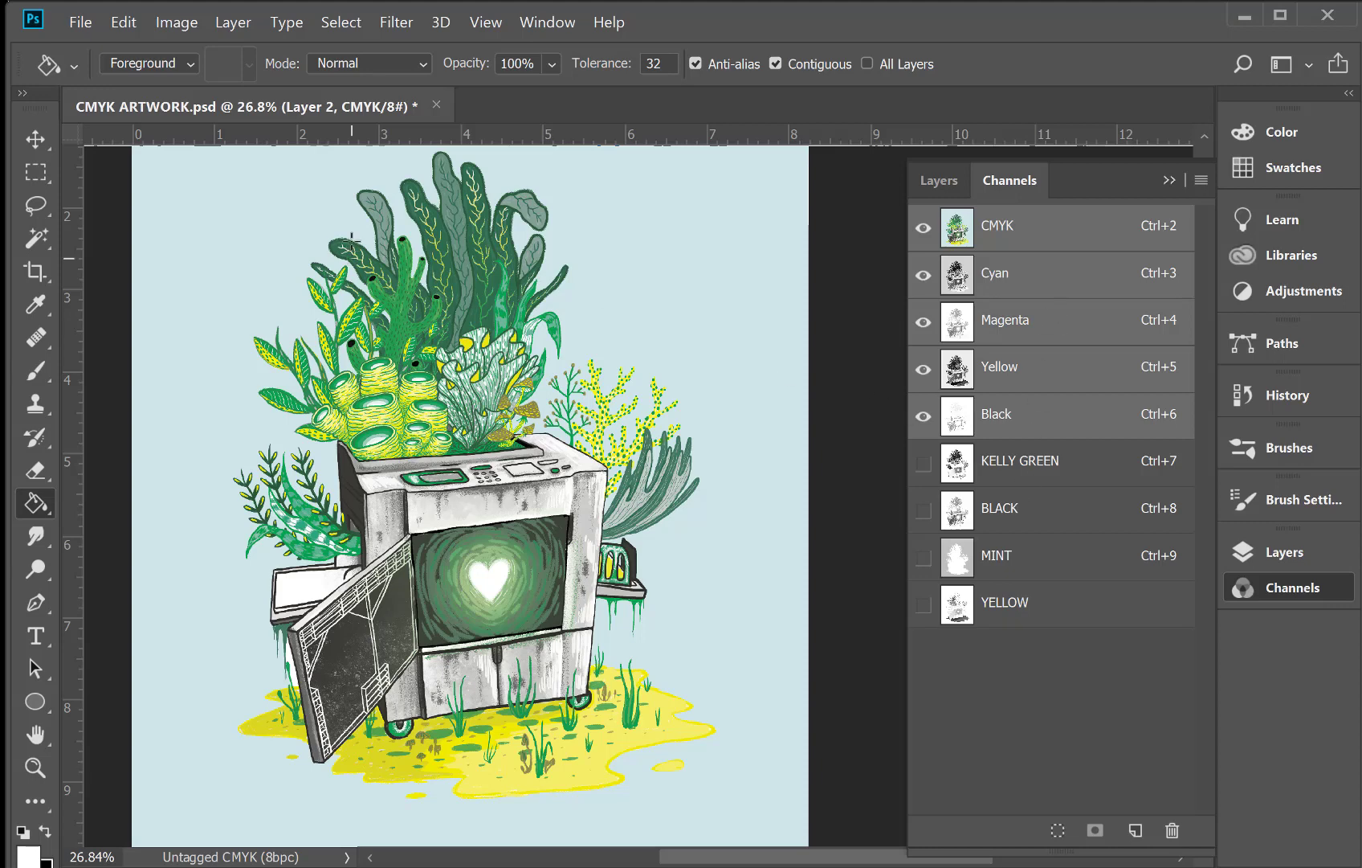
{"action": "left_click", "coordinate": [176, 22]}
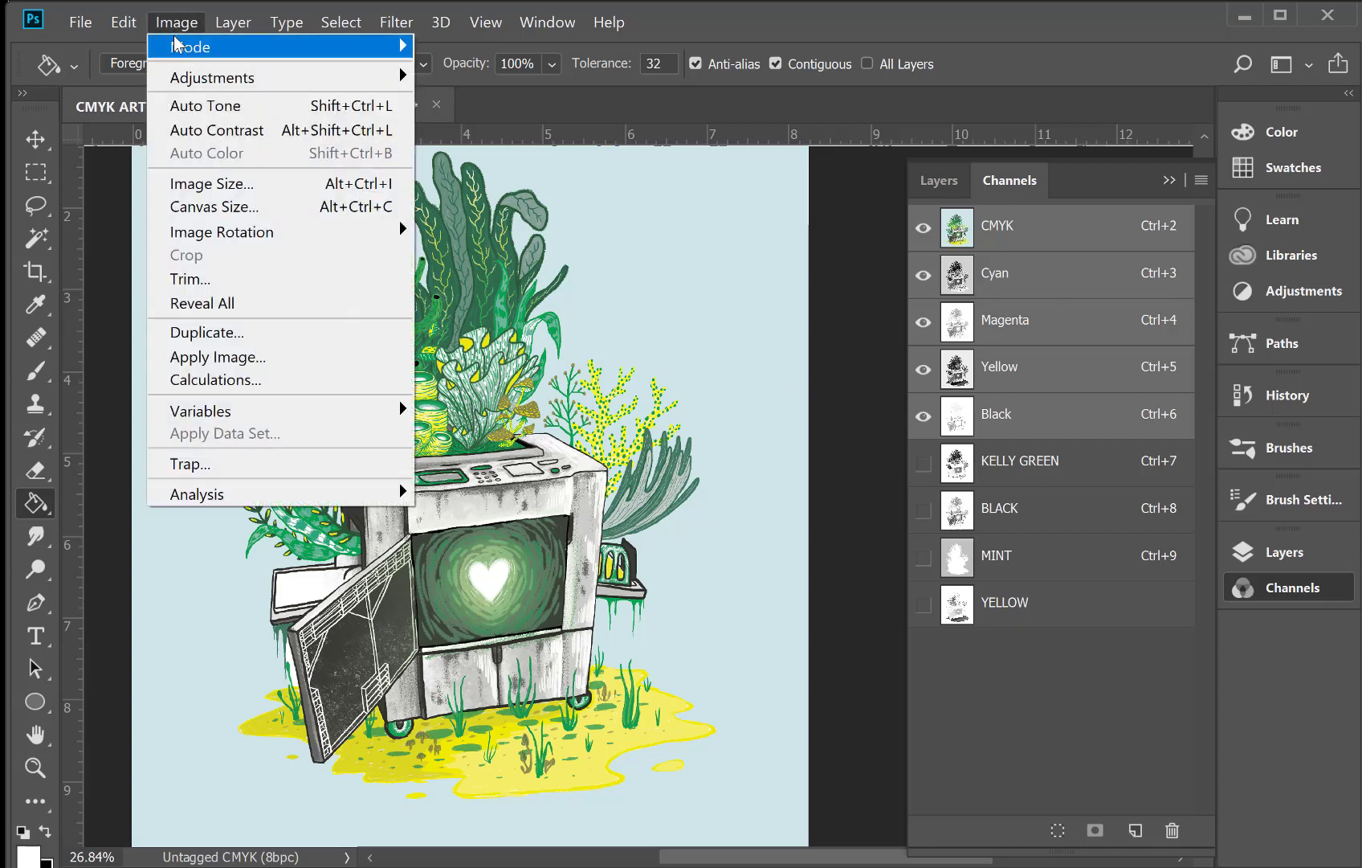
{"action": "mouse_move", "coordinate": [183, 46]}
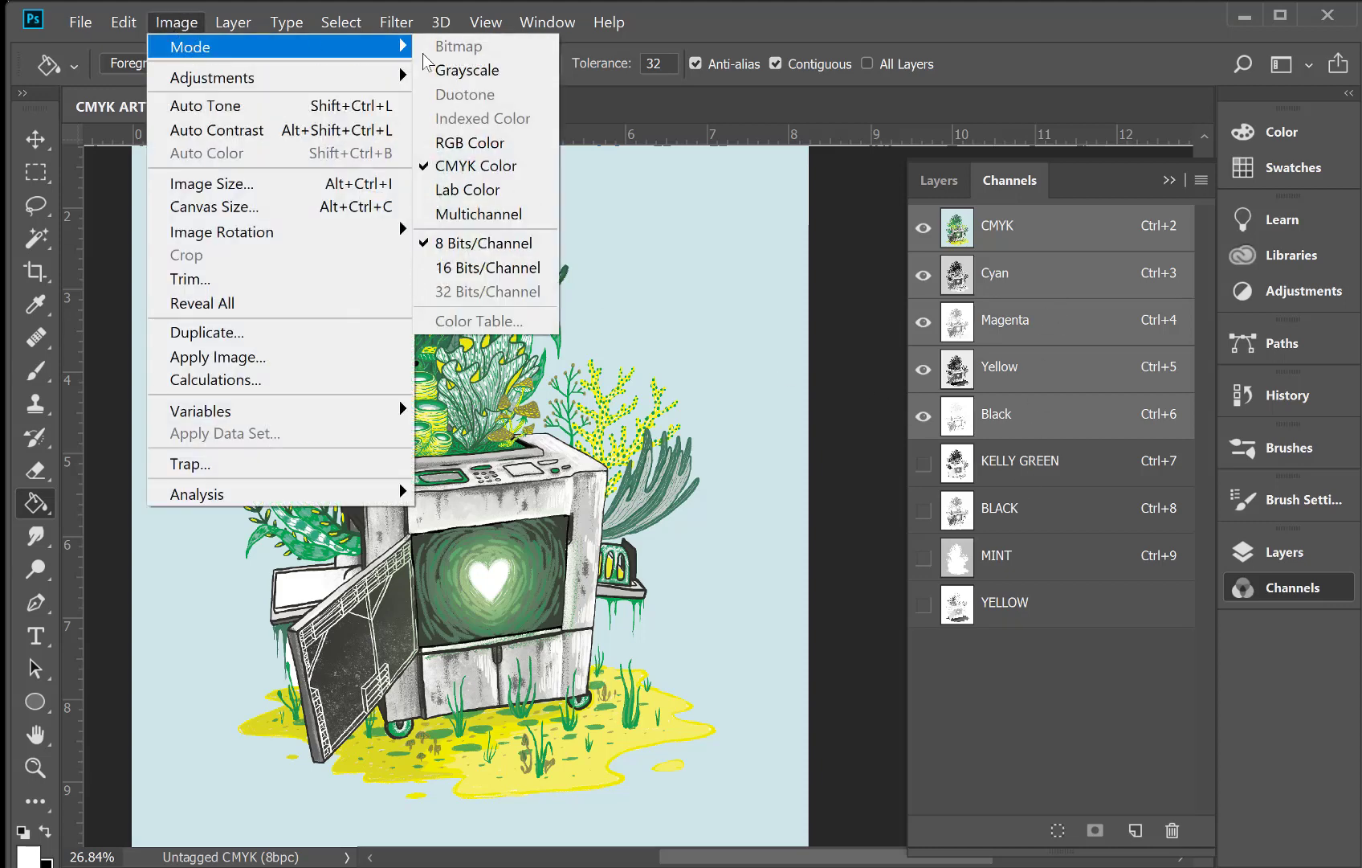
{"action": "left_click", "coordinate": [482, 215]}
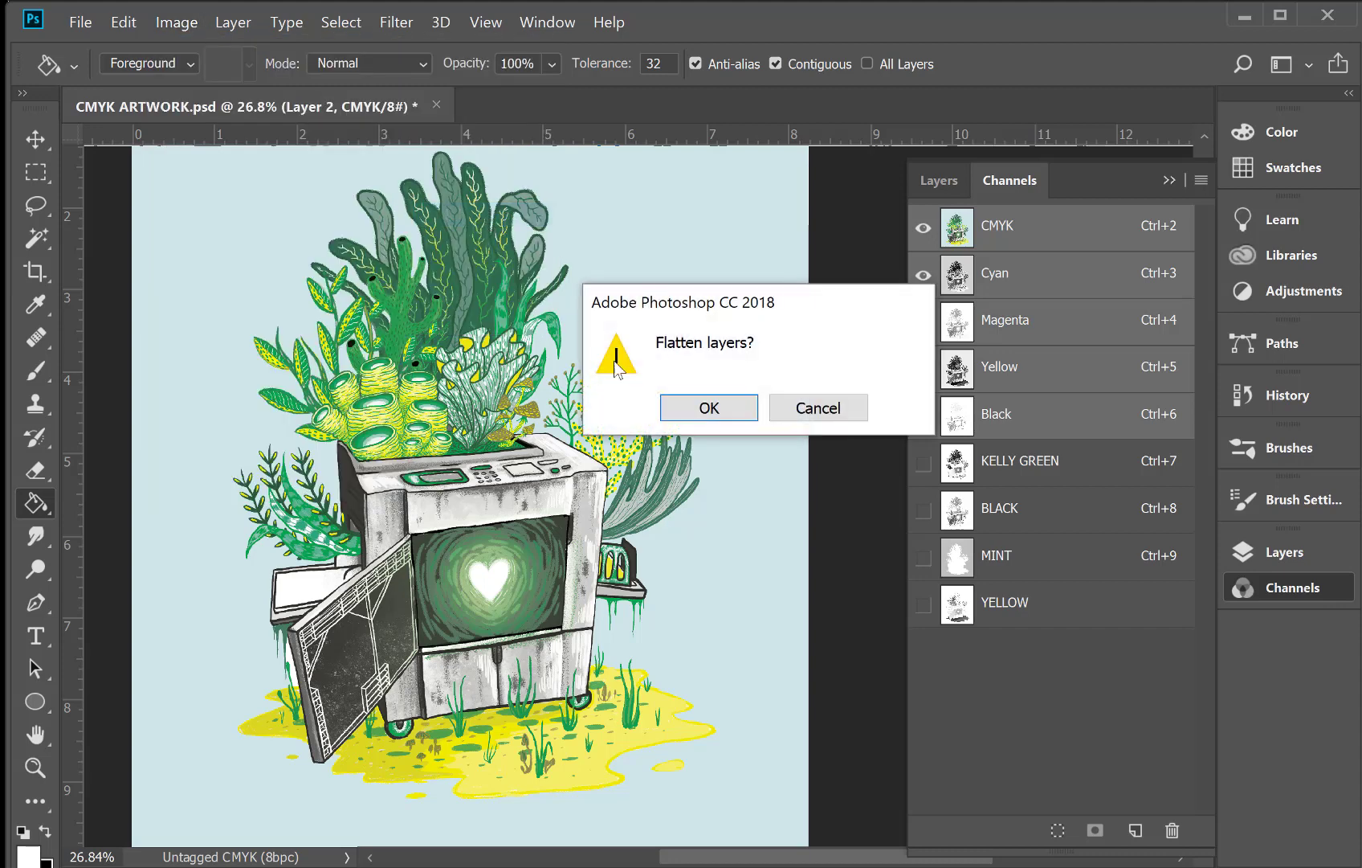
{"action": "left_click", "coordinate": [706, 405]}
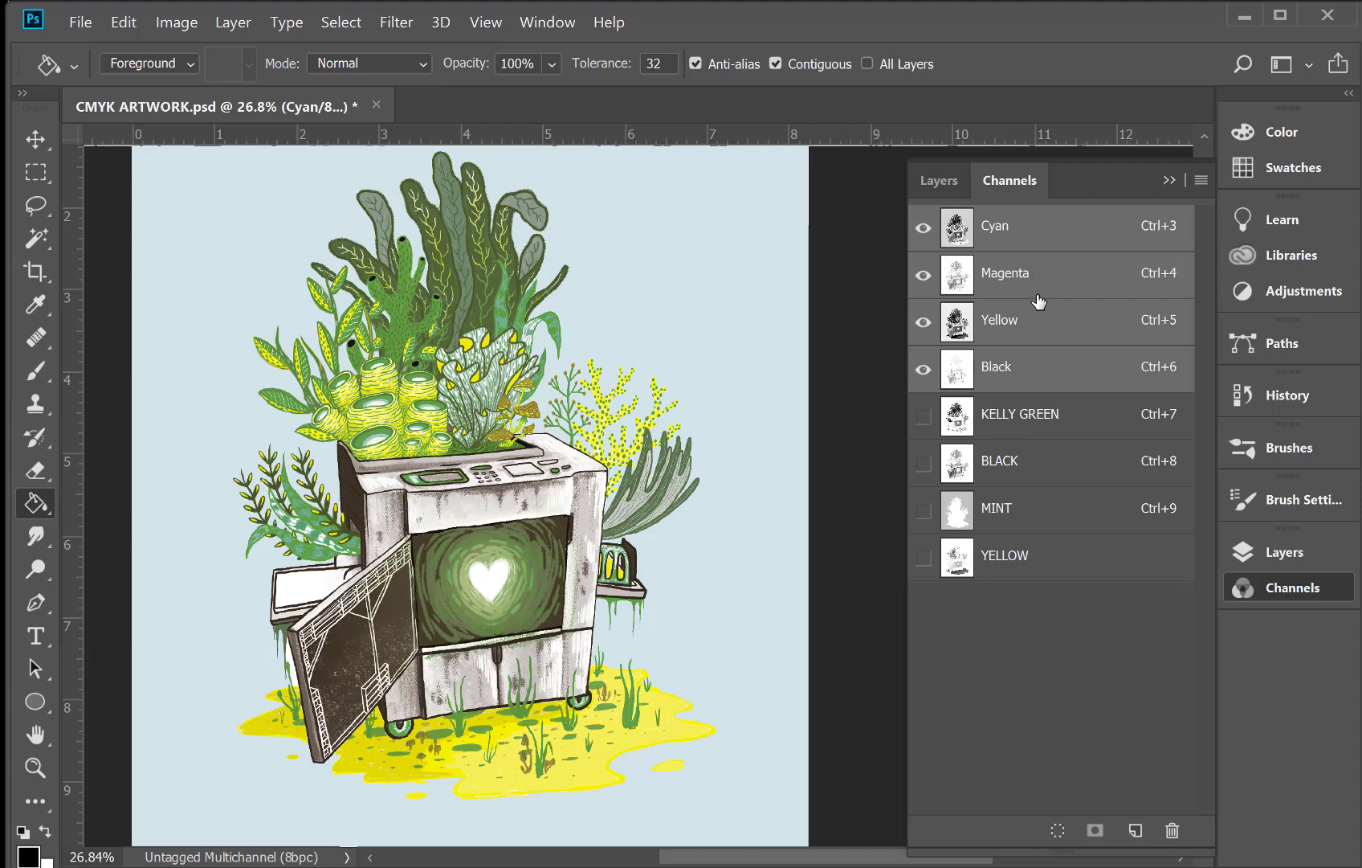
Delete the Cyan, Magenta, Yellow and Black process channels, and make the MINT spot channel active
{"action": "left_click_drag", "start_coordinate": [1040, 283], "coordinate": [1172, 830]}
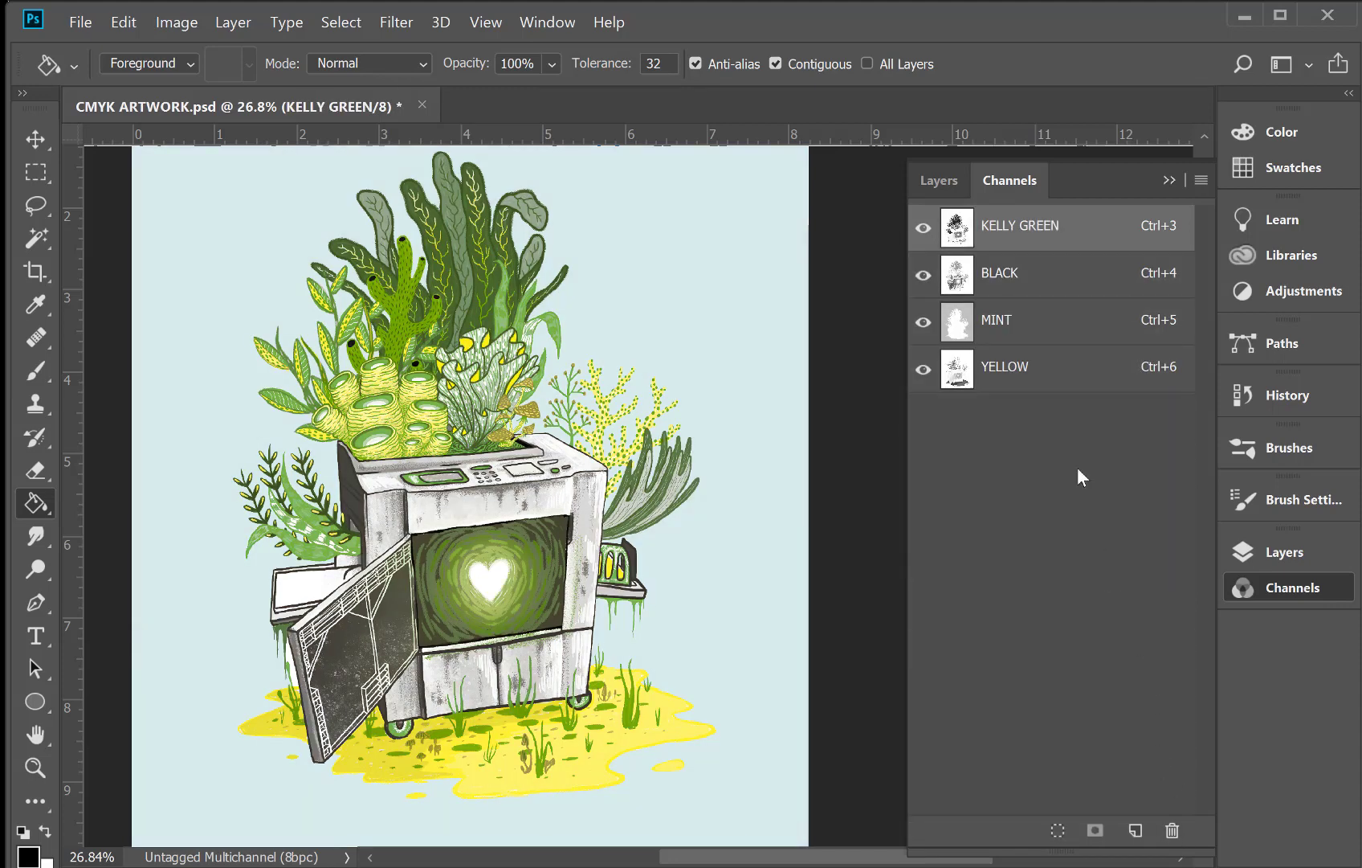
{"action": "left_click", "coordinate": [1030, 373]}
{"action": "left_click", "coordinate": [1043, 323]}
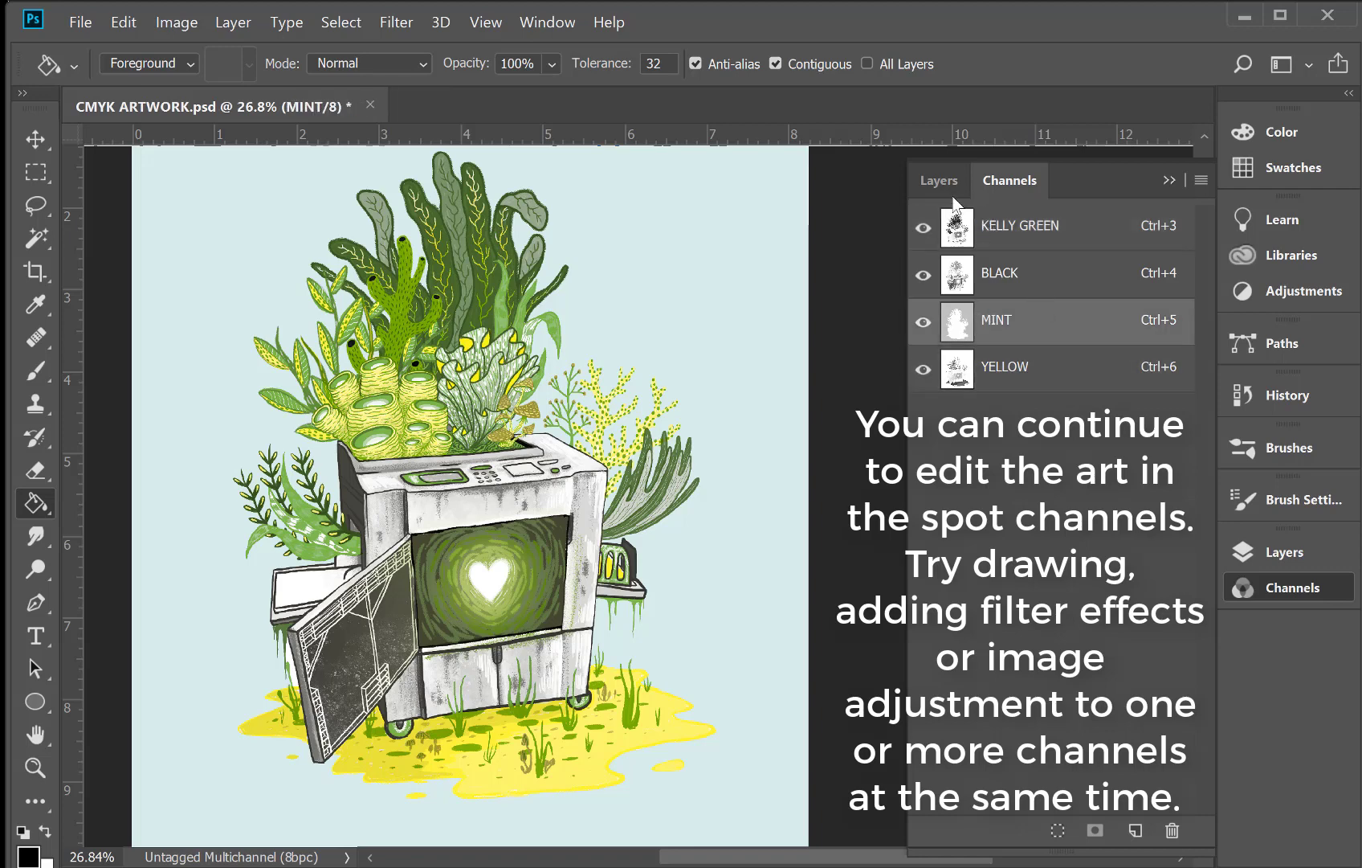
{"action": "left_click", "coordinate": [1029, 285]}
{"action": "left_click", "coordinate": [1038, 234]}
{"action": "left_click", "coordinate": [1051, 328]}
{"action": "left_click", "coordinate": [954, 190]}
{"action": "left_click", "coordinate": [1004, 181]}
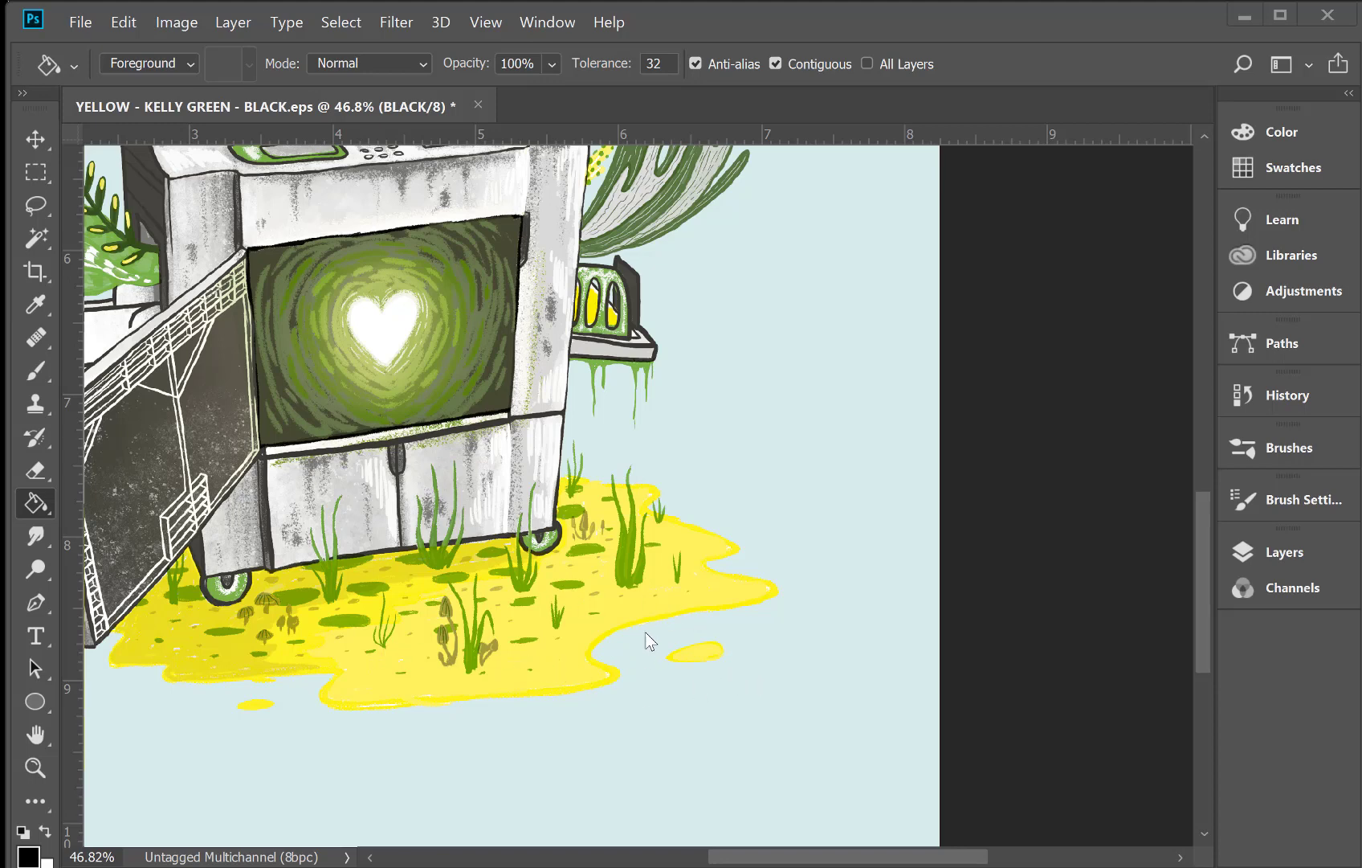
Select the BLACK, MINT, YELLOW and KELLY GREEN channels together and apply a Trap with a width of 10 pixels to them
{"action": "scroll", "coordinate": [645, 632], "scroll_direction": "up", "scroll_amount": 3}
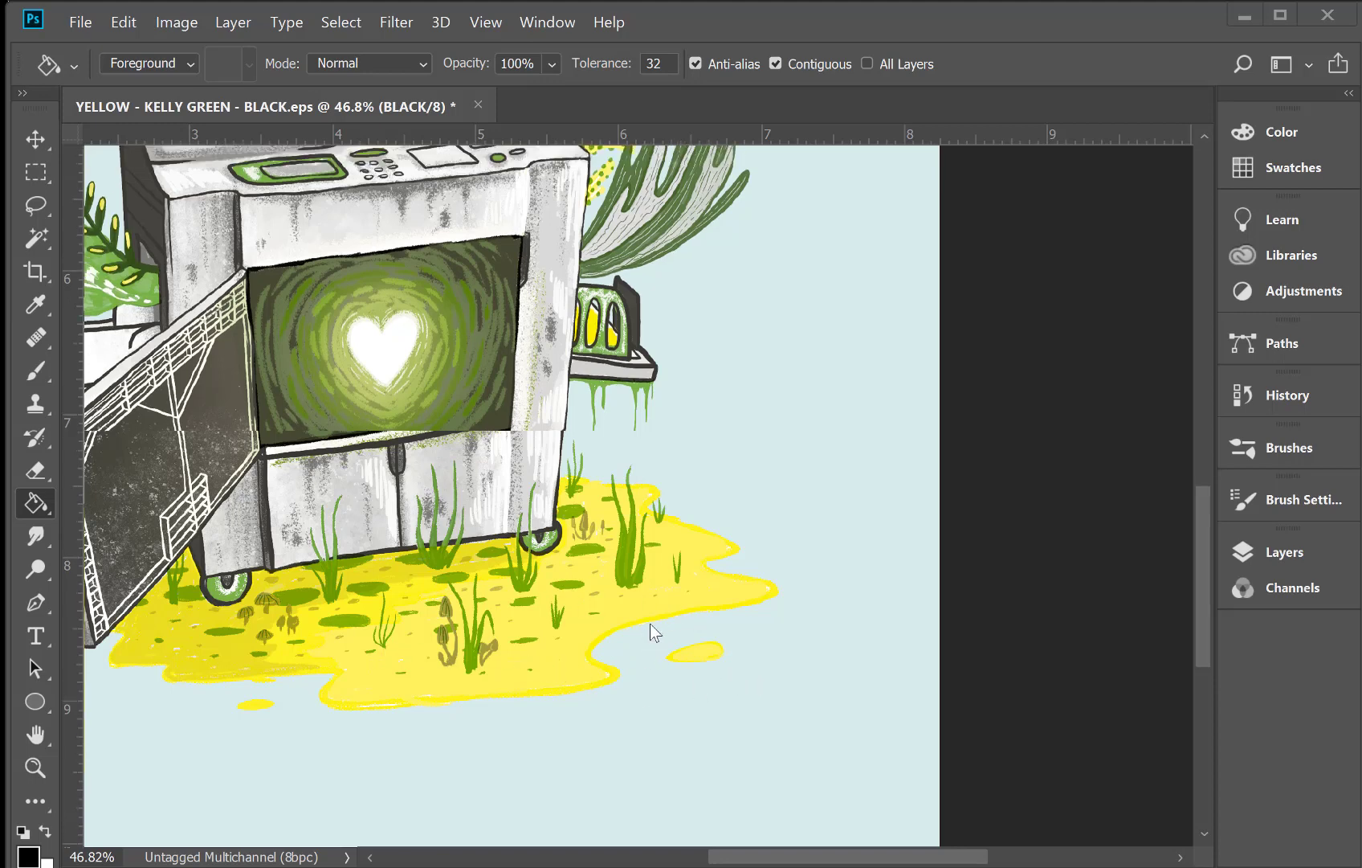
{"action": "scroll", "coordinate": [659, 720], "scroll_direction": "up", "scroll_amount": 6}
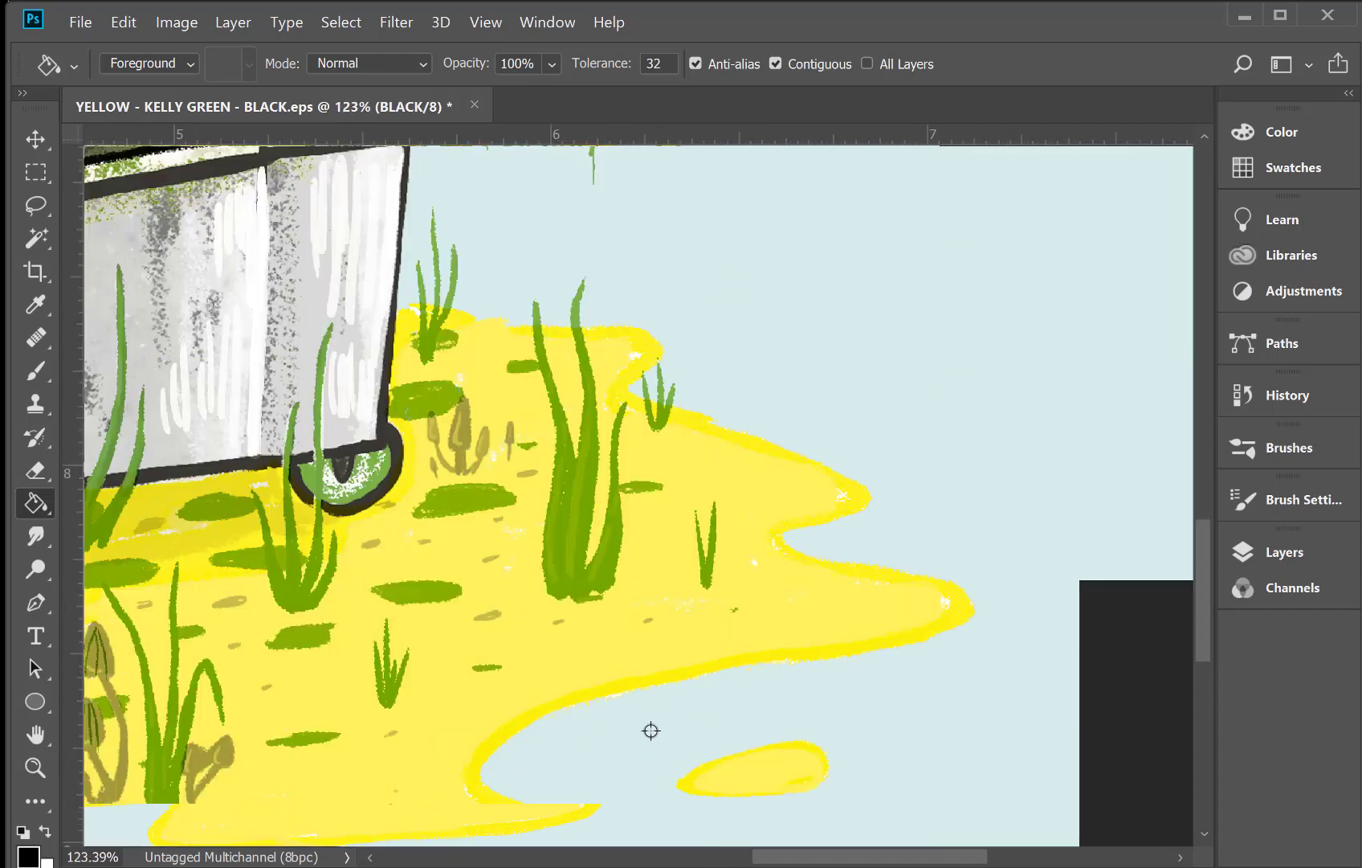
{"action": "scroll", "coordinate": [837, 627], "scroll_direction": "up", "scroll_amount": 2}
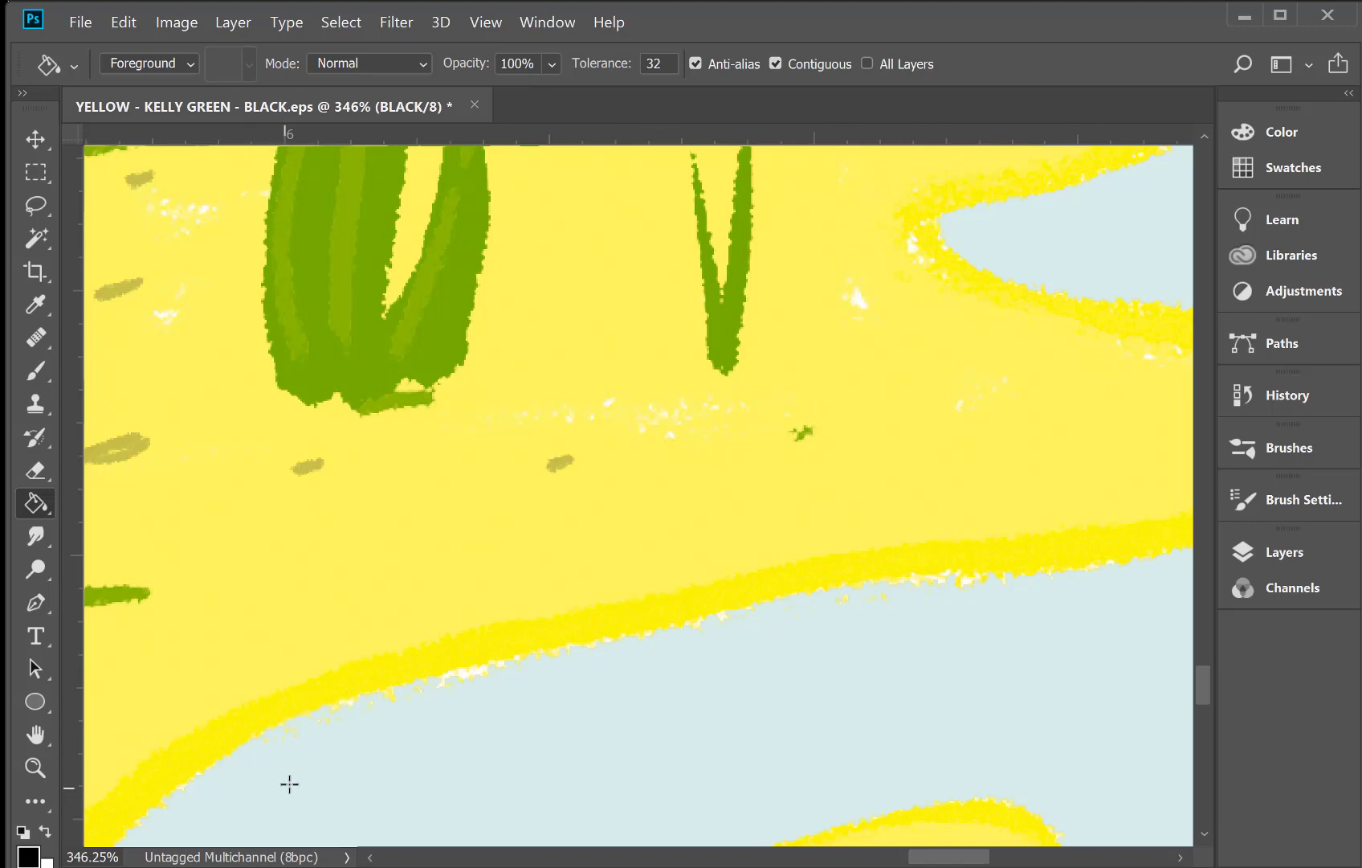
{"action": "left_click", "coordinate": [1300, 595]}
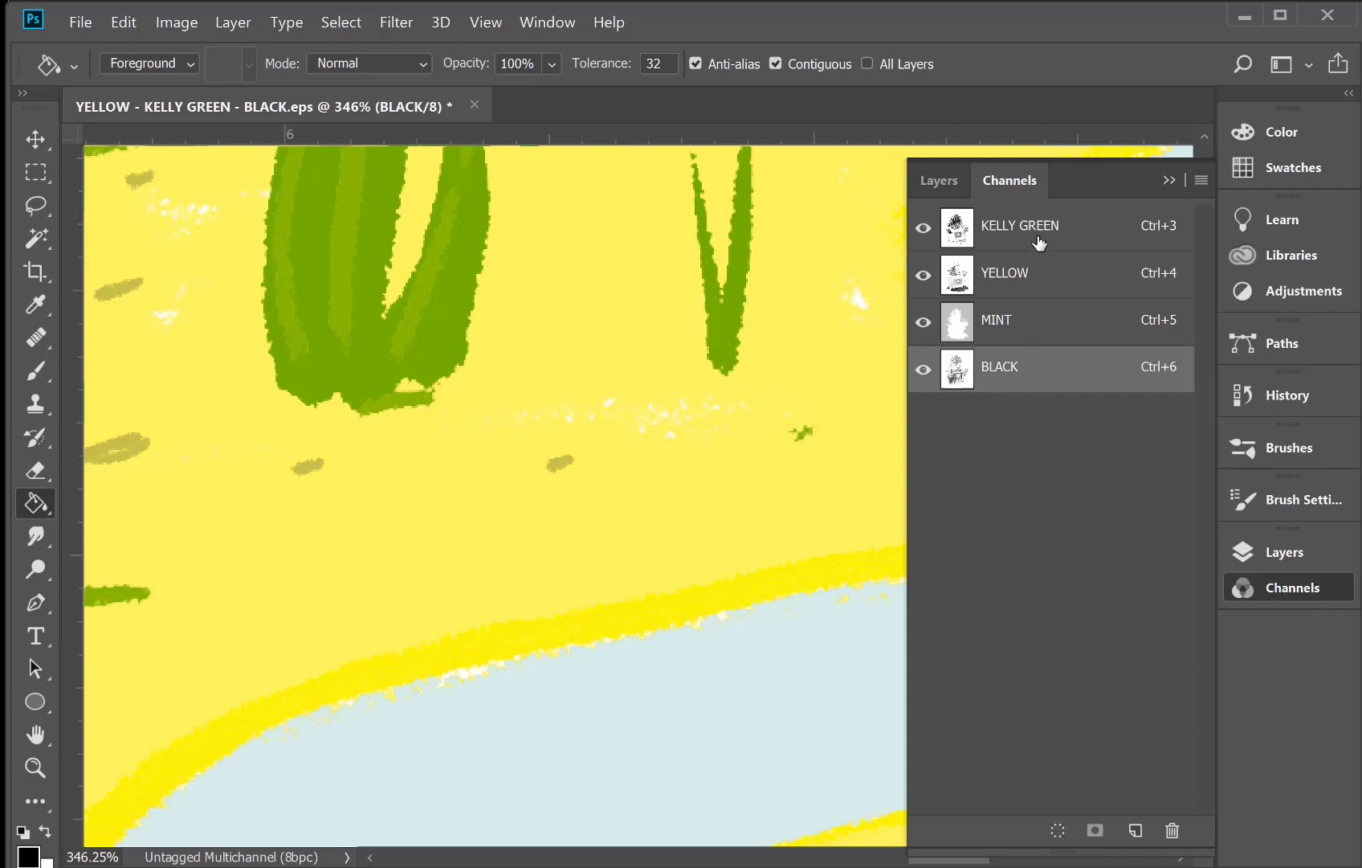
{"action": "left_click", "coordinate": [1052, 321], "text": "shift"}
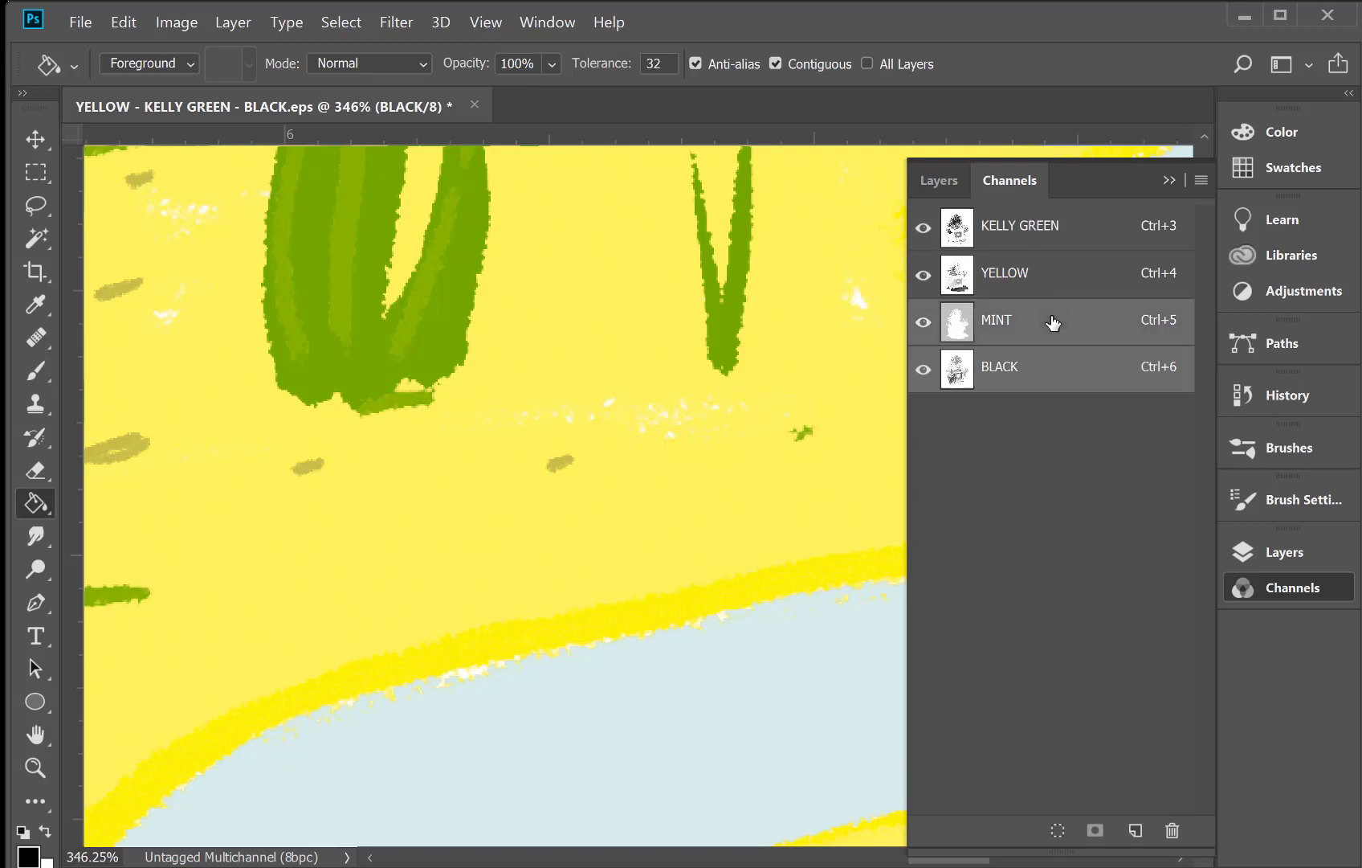
{"action": "left_click", "coordinate": [1068, 271], "text": "shift"}
{"action": "left_click", "coordinate": [1061, 231], "text": "shift"}
{"action": "left_click", "coordinate": [178, 22]}
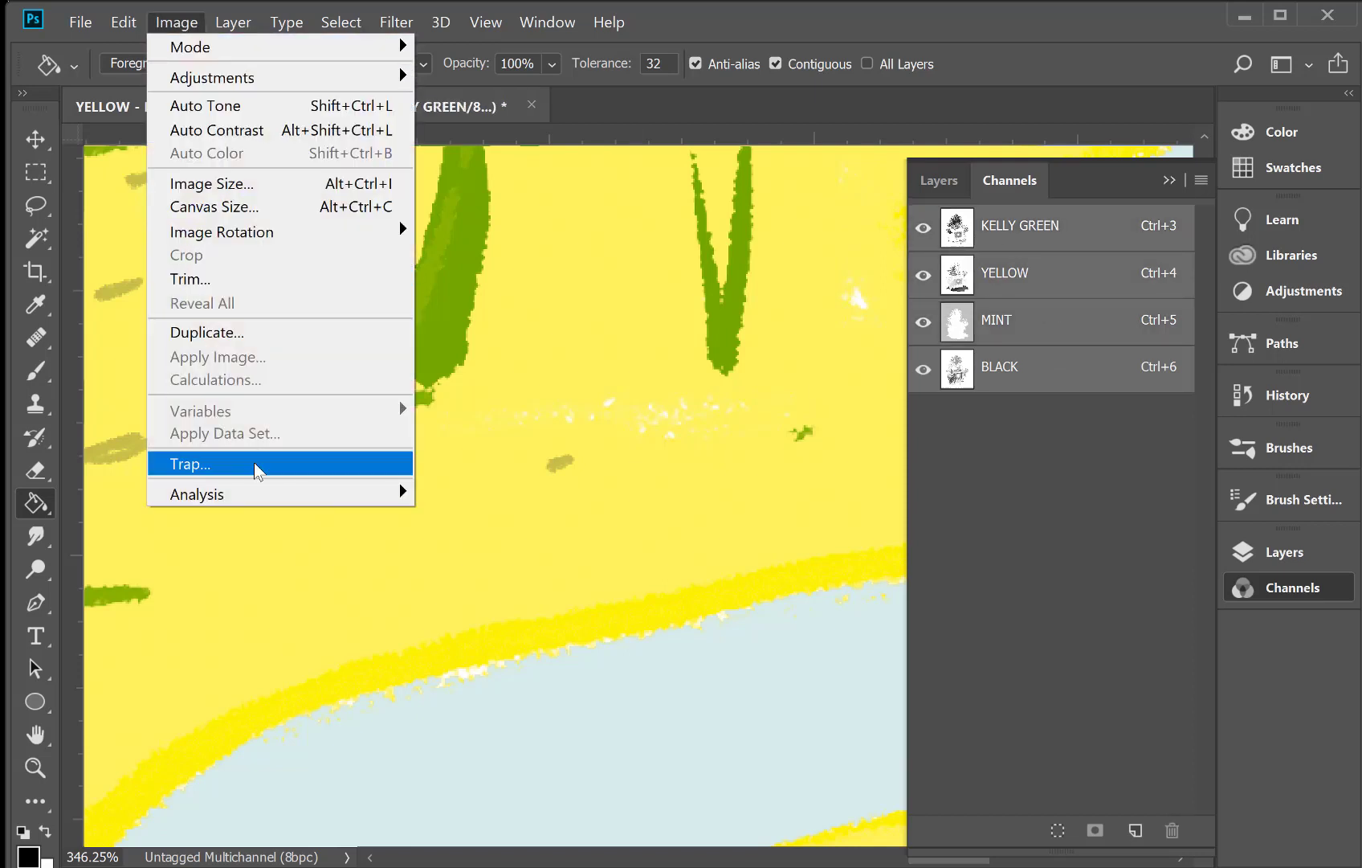
{"action": "left_click", "coordinate": [257, 464]}
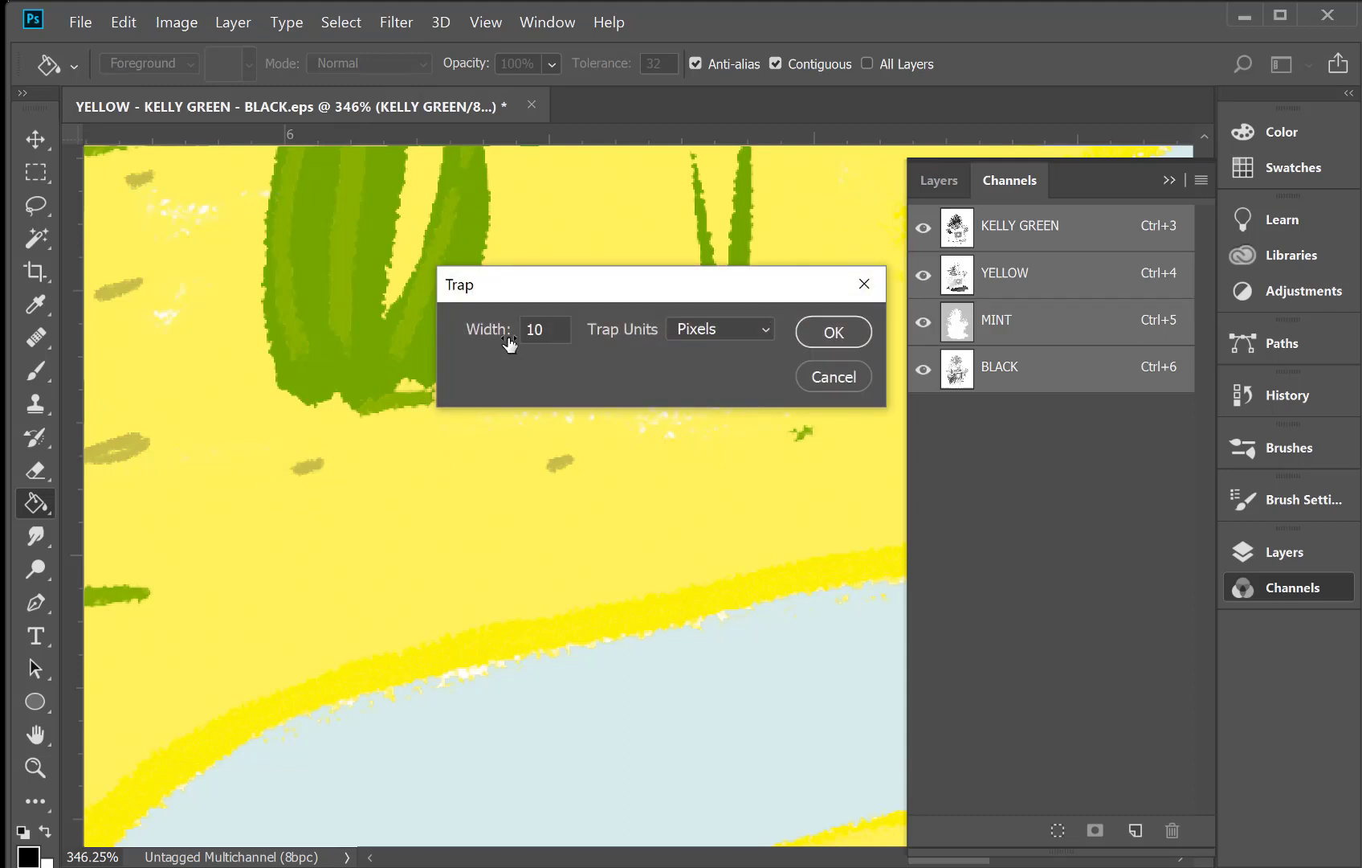
{"action": "left_click", "coordinate": [767, 329]}
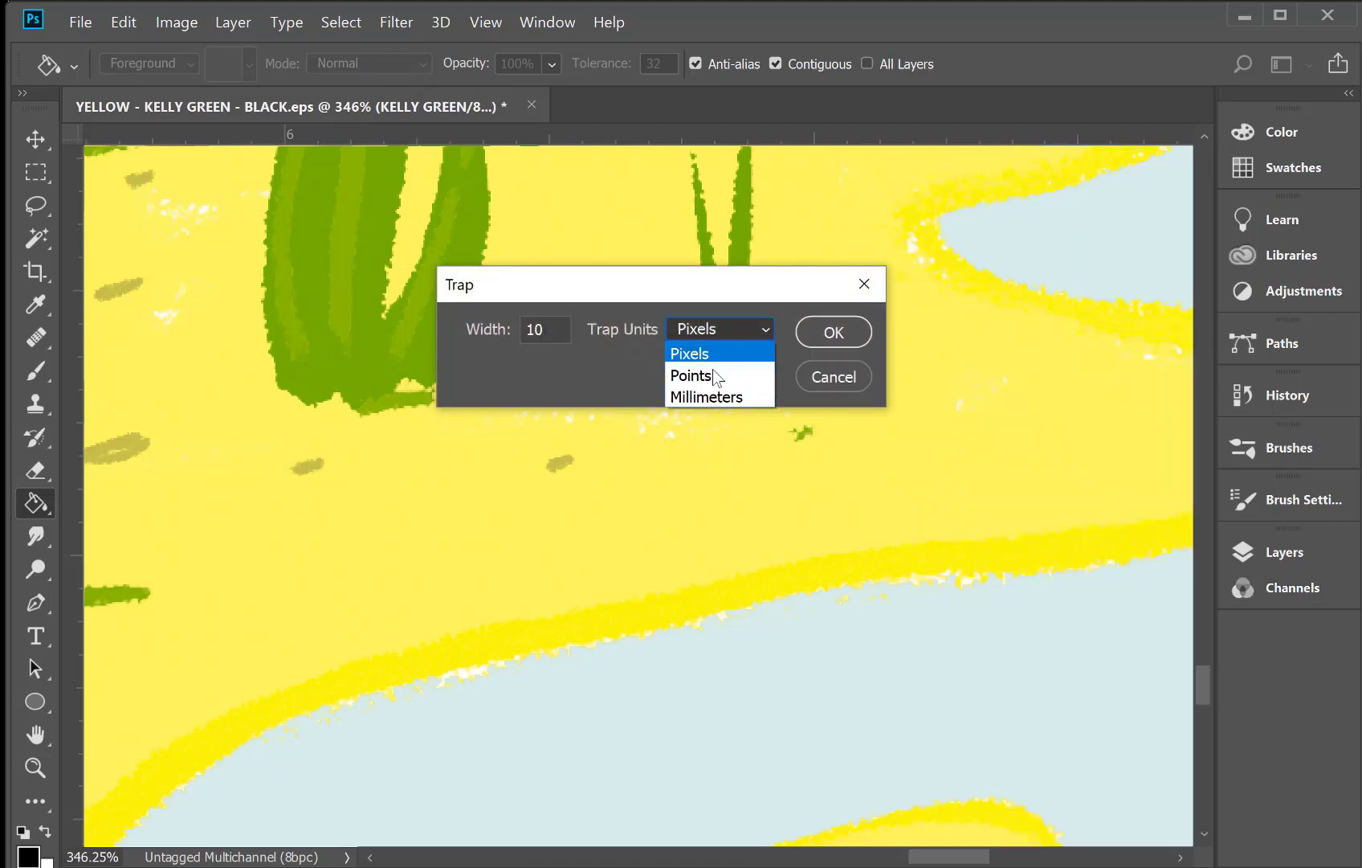
{"action": "left_click", "coordinate": [708, 329]}
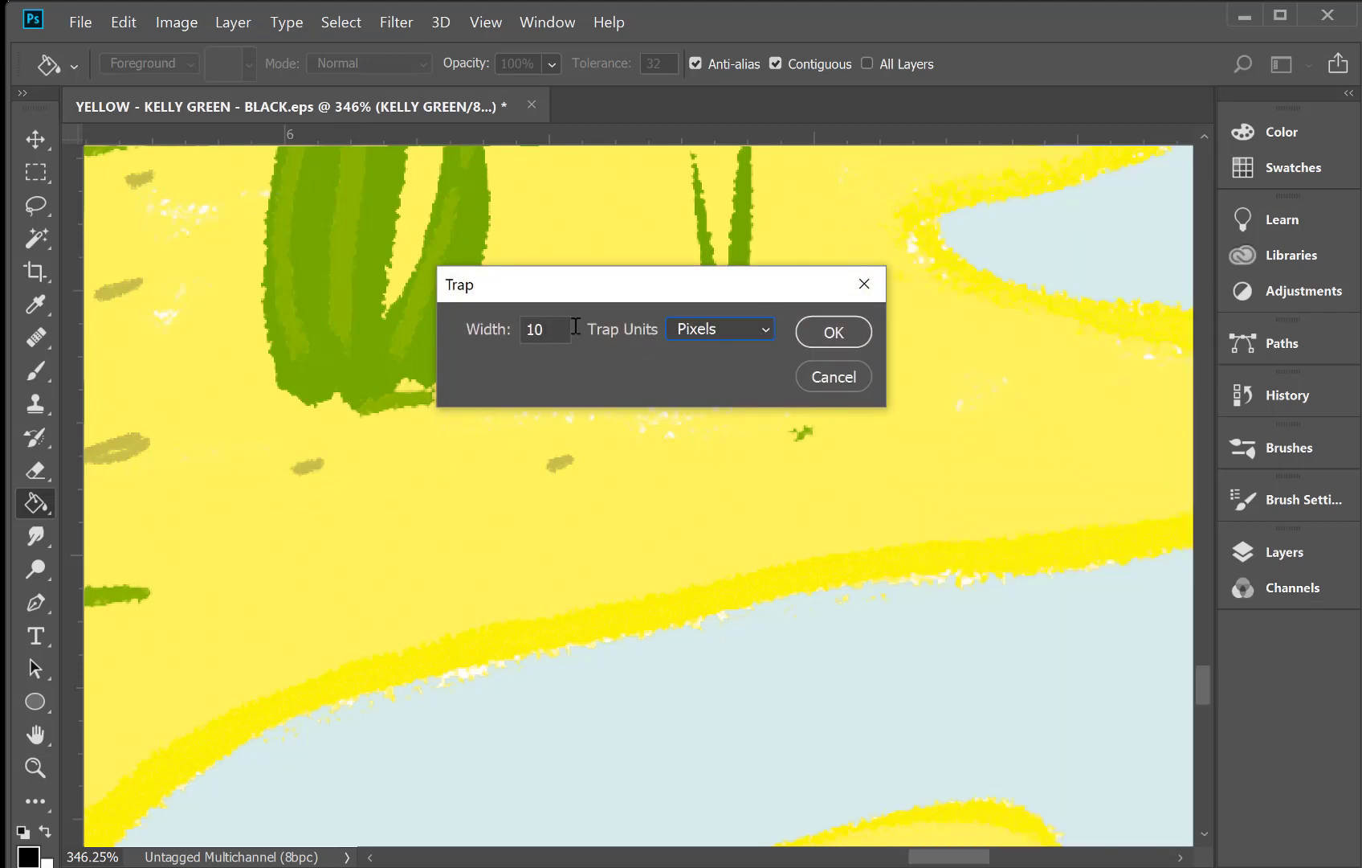
{"action": "left_click", "coordinate": [834, 332]}
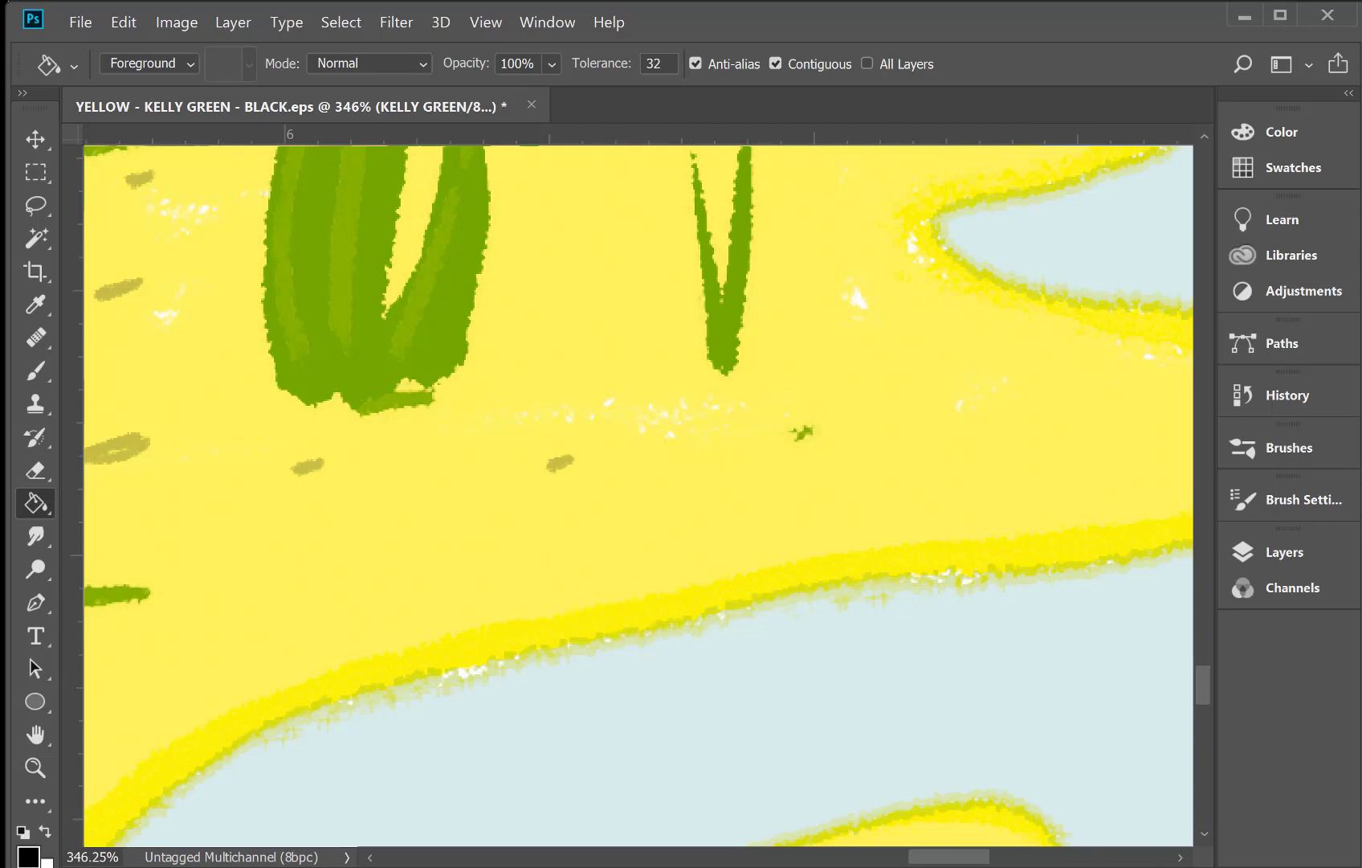
Change the KELLY GREEN spot channel's ink color to PANTONE 300 U and rename the channel BLUE
{"action": "scroll", "coordinate": [757, 609], "scroll_direction": "down", "scroll_amount": 5}
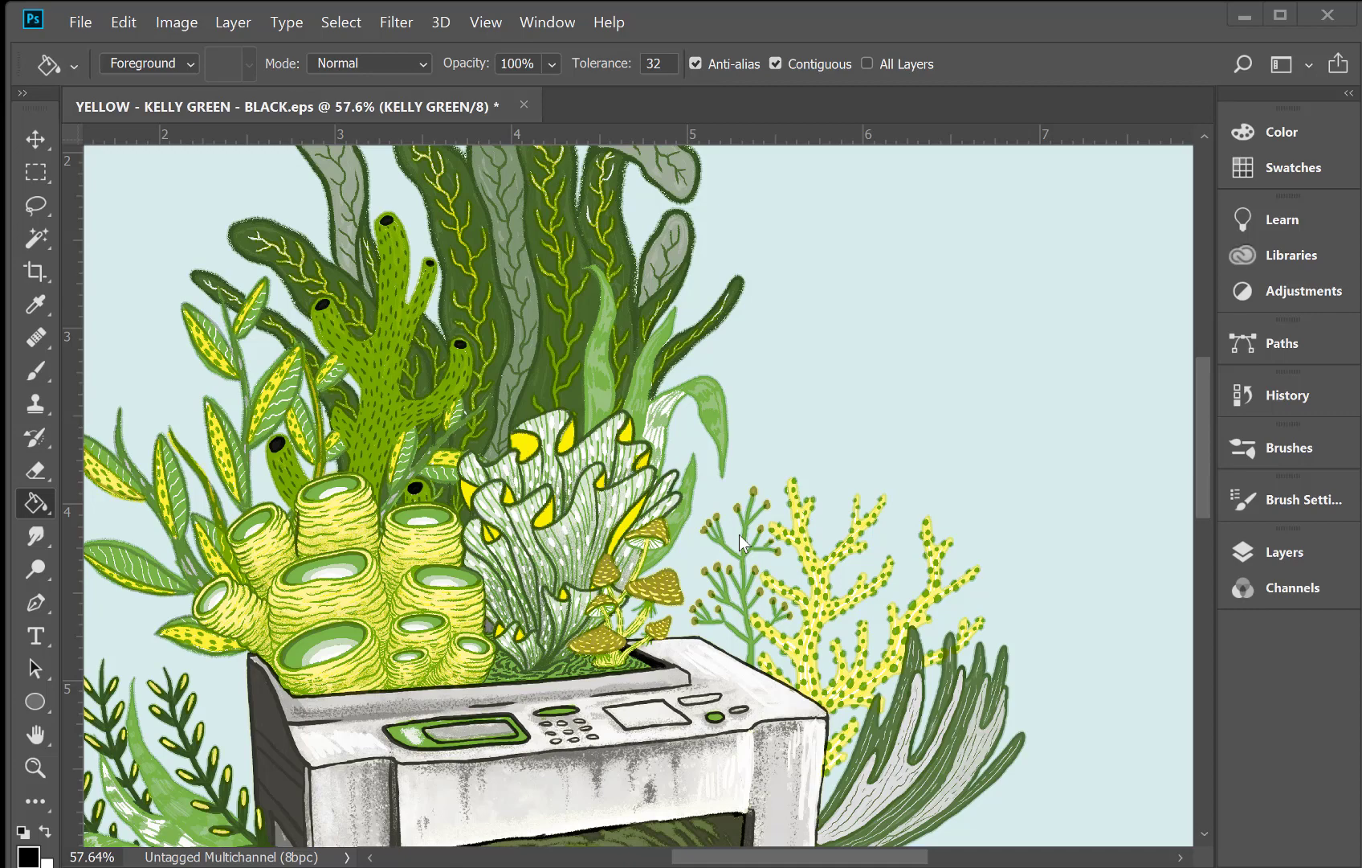
{"action": "scroll", "coordinate": [727, 538], "scroll_direction": "down", "scroll_amount": 4}
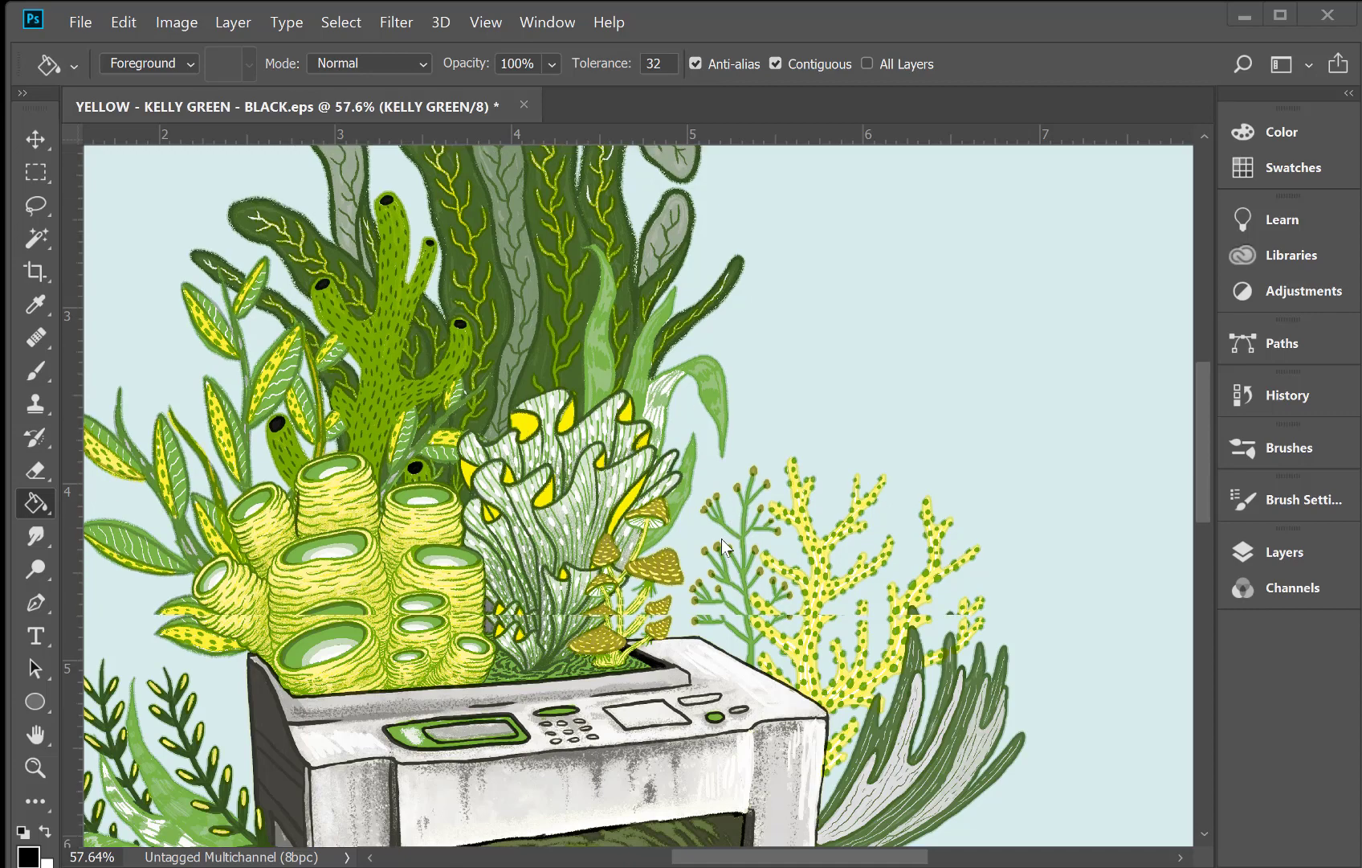
{"action": "scroll", "coordinate": [721, 538], "scroll_direction": "up", "scroll_amount": 4}
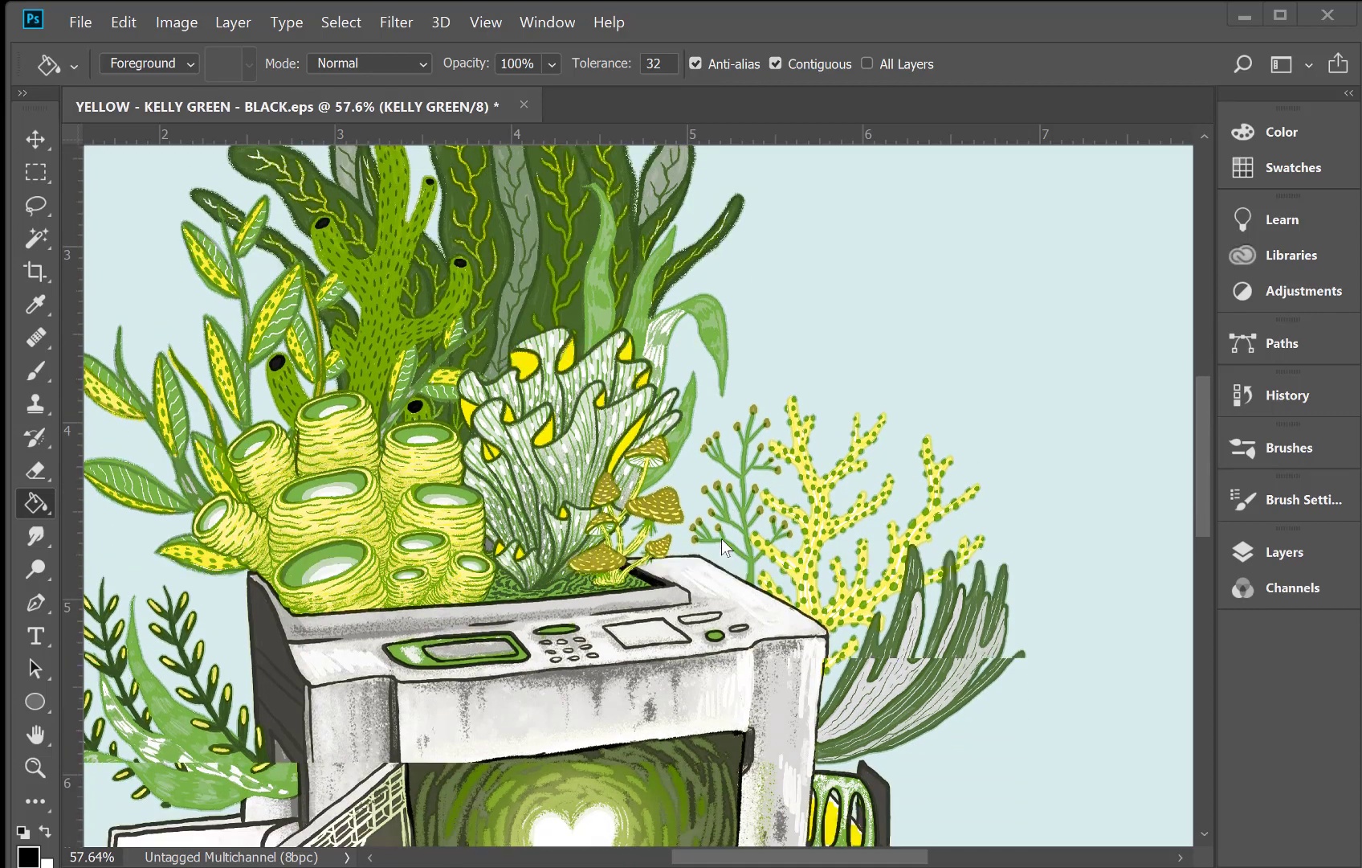
{"action": "left_click", "coordinate": [1293, 593]}
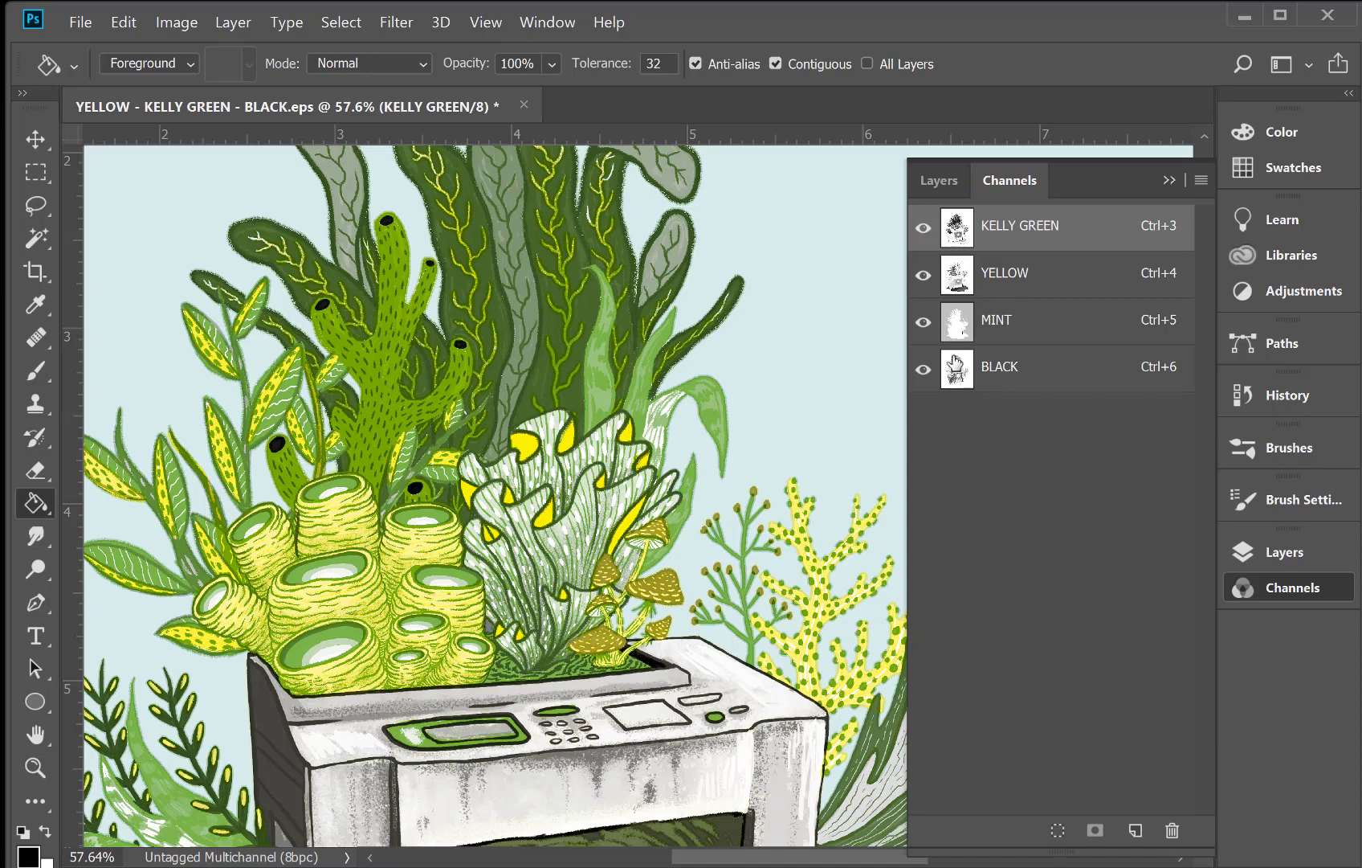
{"action": "left_click", "coordinate": [1205, 179]}
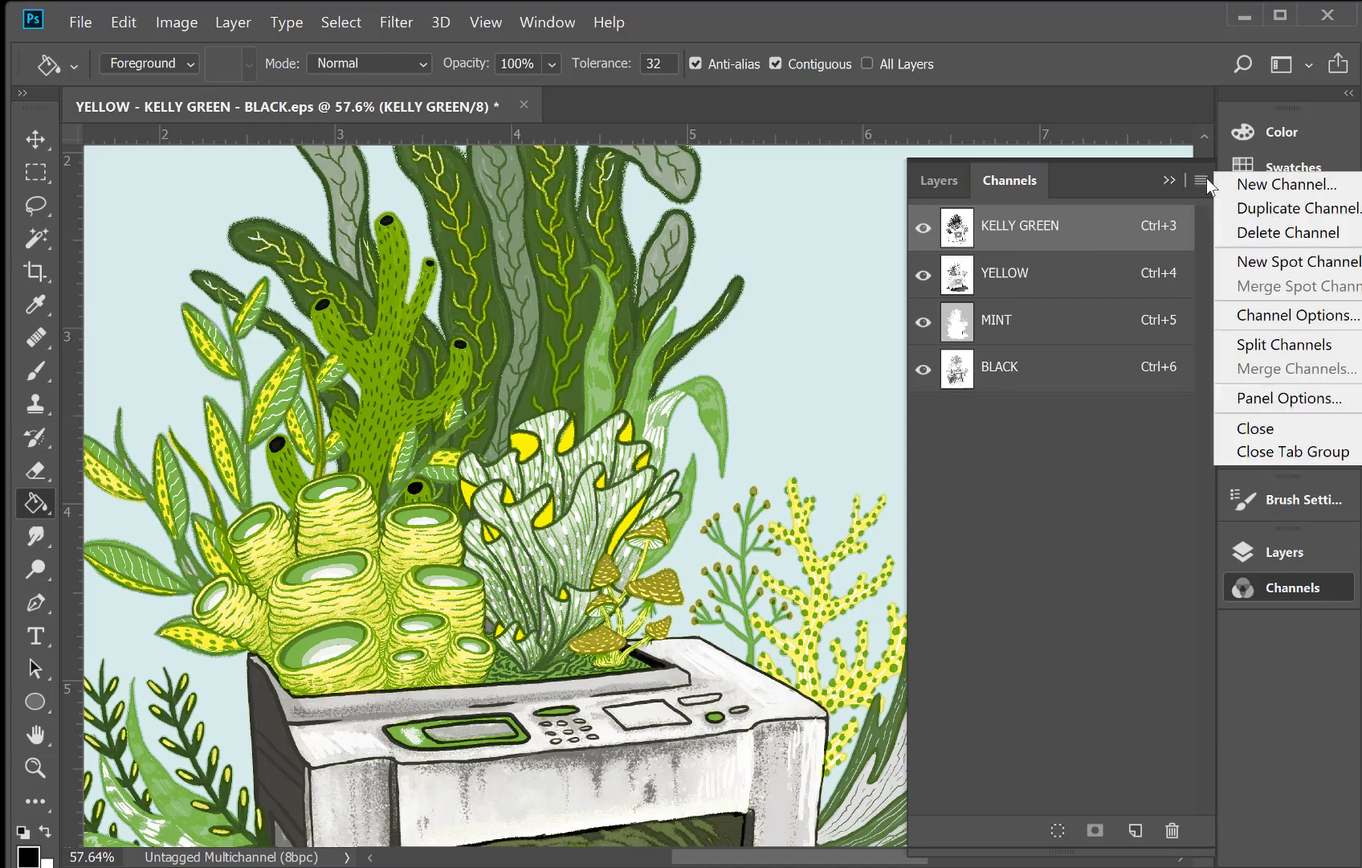
{"action": "left_click", "coordinate": [1283, 315]}
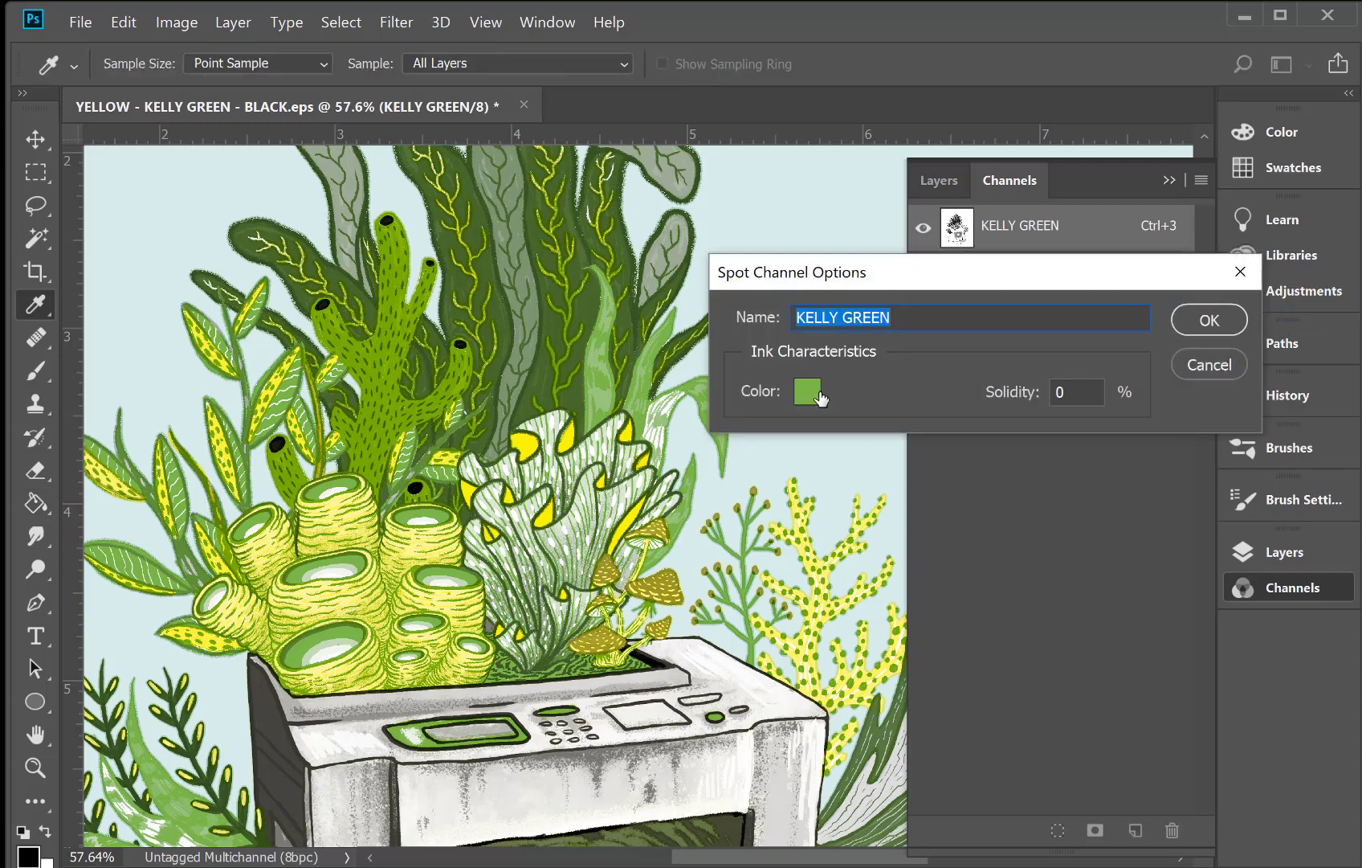
{"action": "left_click", "coordinate": [807, 393]}
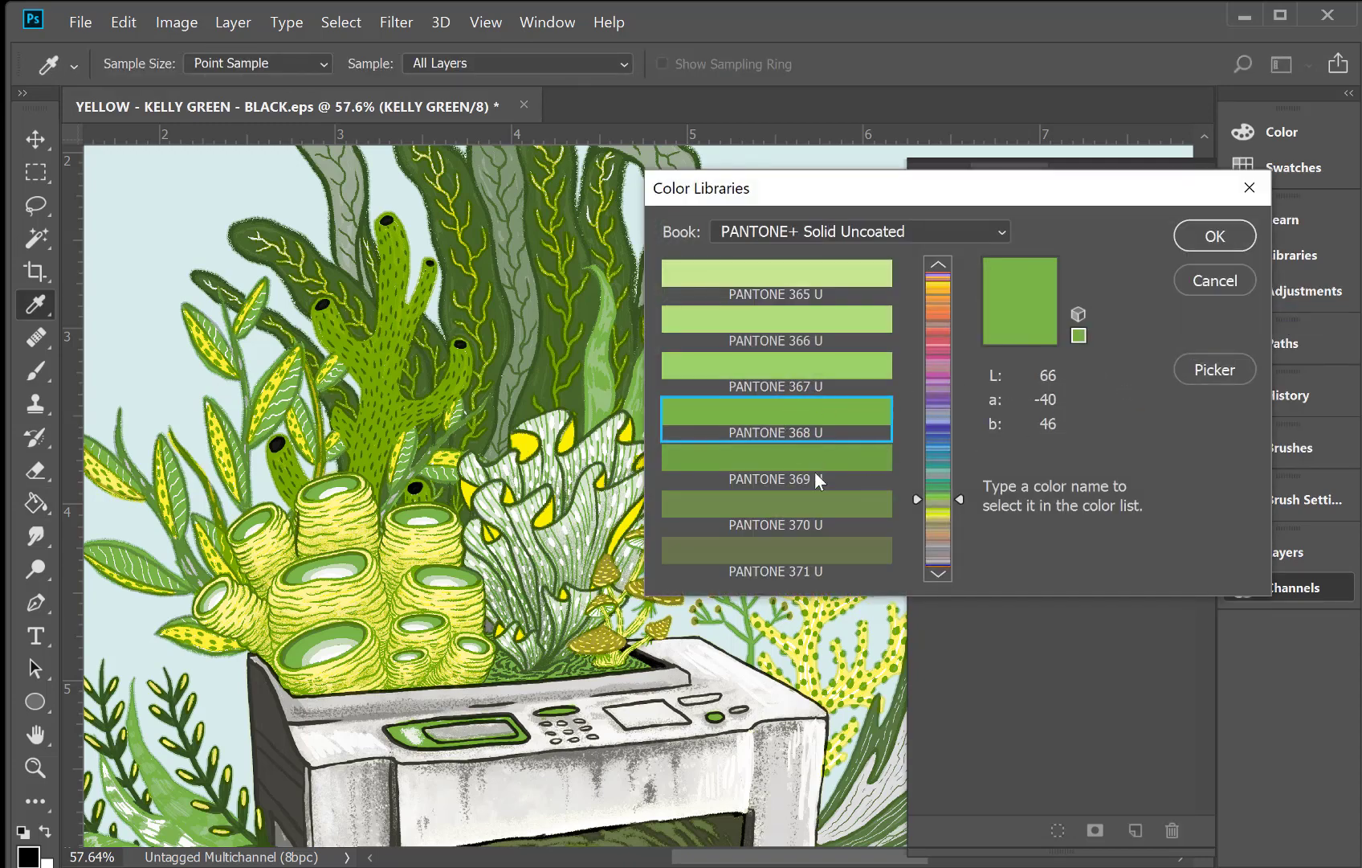
{"action": "type", "text": "3005"}
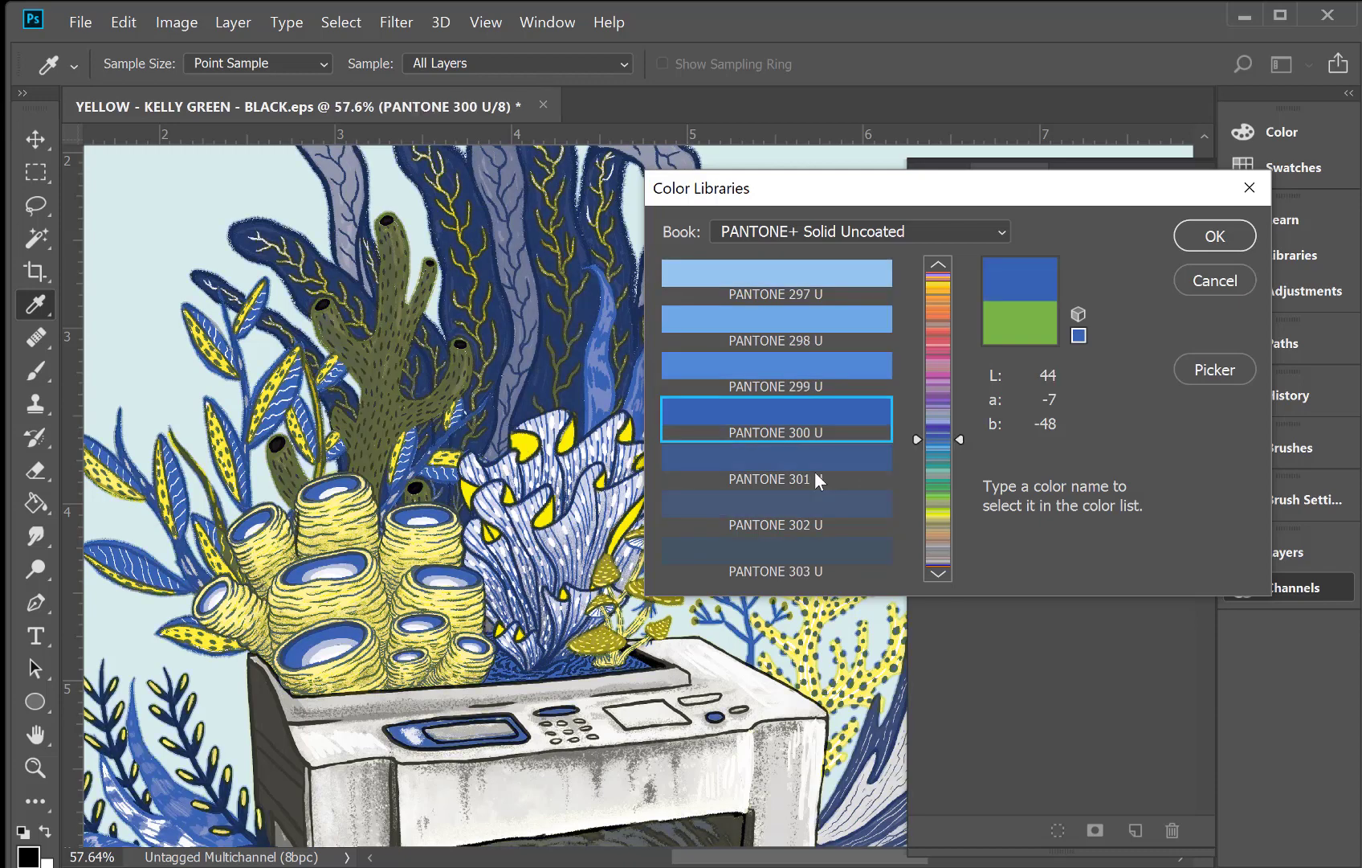
{"action": "left_click", "coordinate": [1198, 238]}
{"action": "type", "text": "BLUE"}
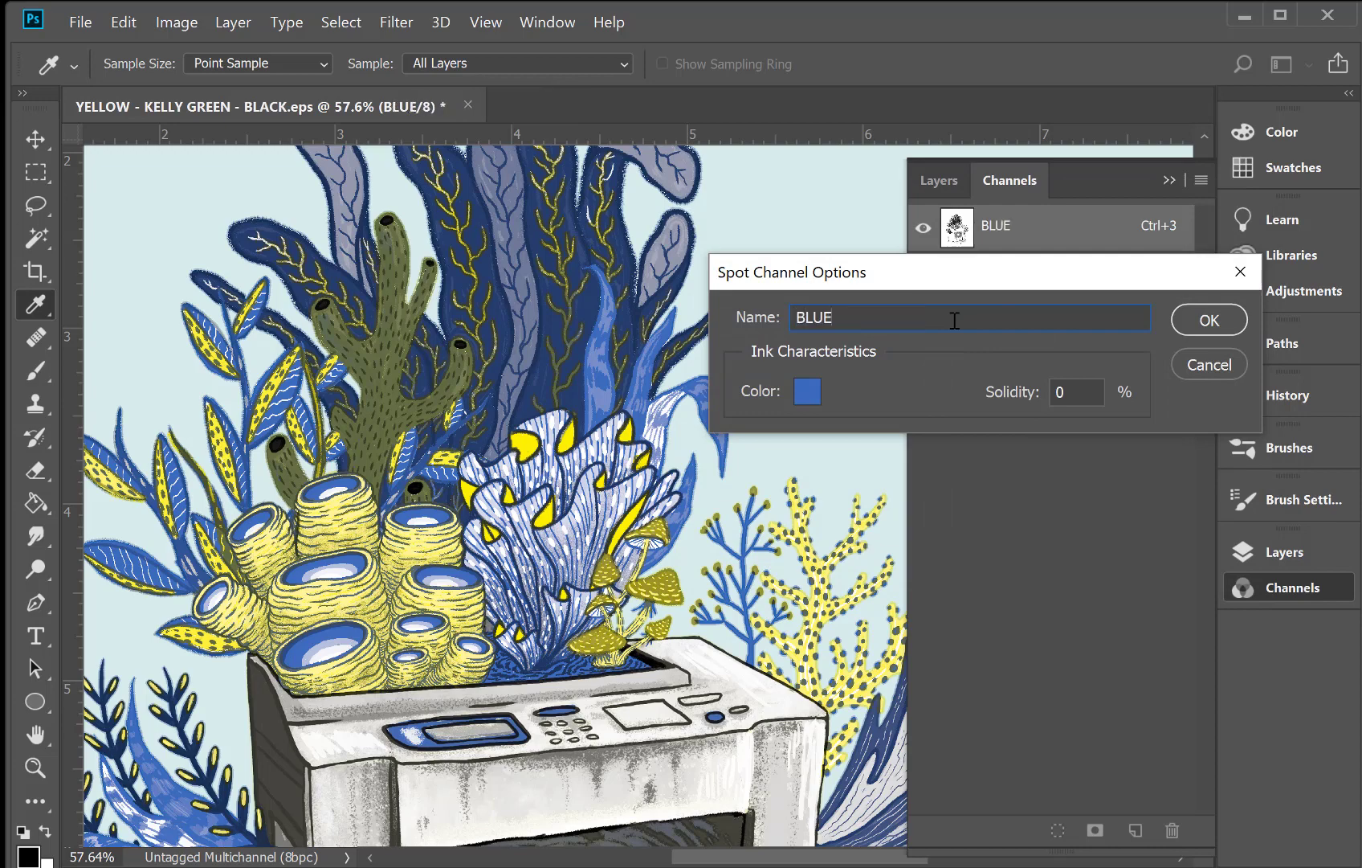
{"action": "key", "text": "Return"}
{"action": "key", "text": "g"}
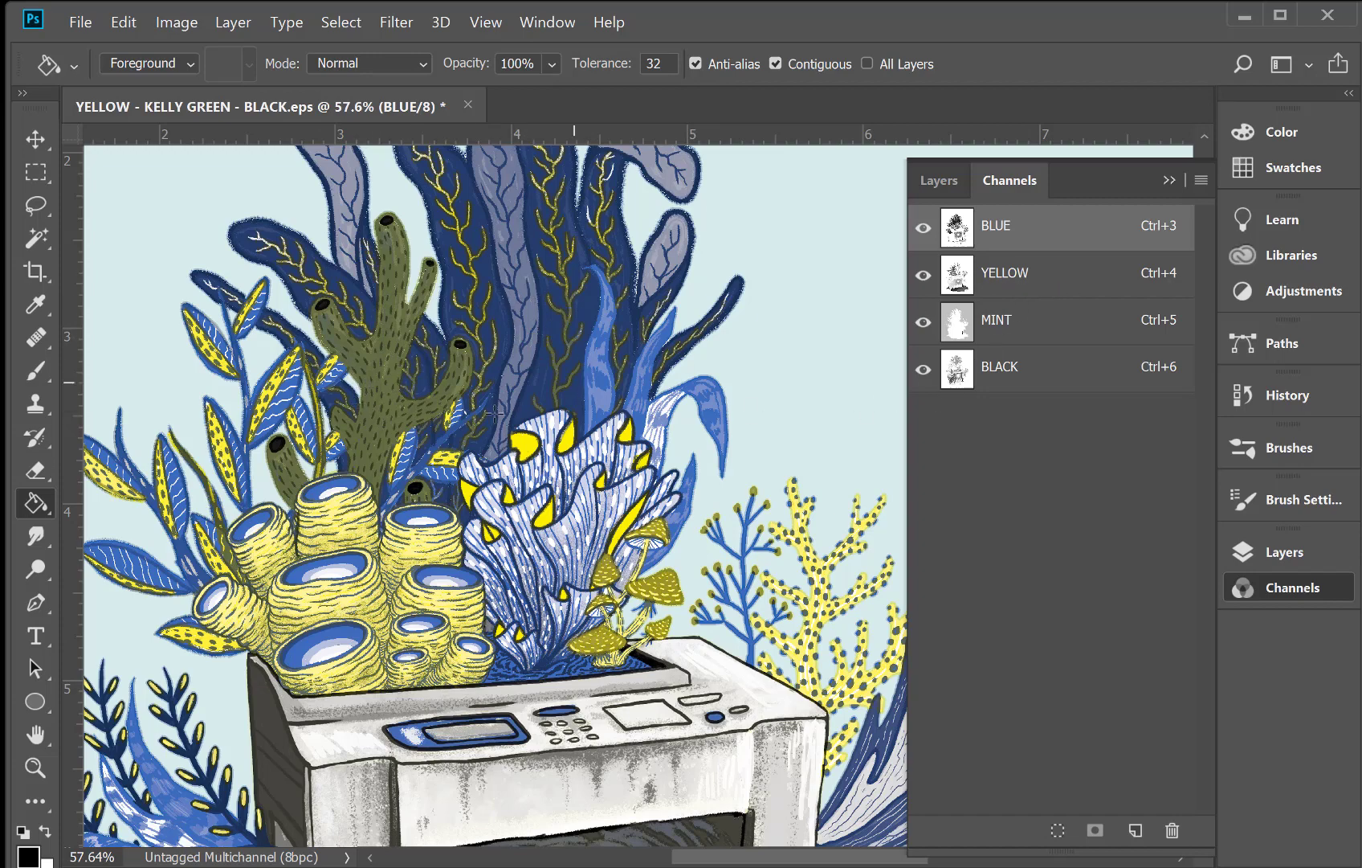
Hide the YELLOW, MINT and BLACK channels to examine BLUE alone, and show them again one by one
{"action": "left_click", "coordinate": [924, 275]}
{"action": "left_click", "coordinate": [923, 323]}
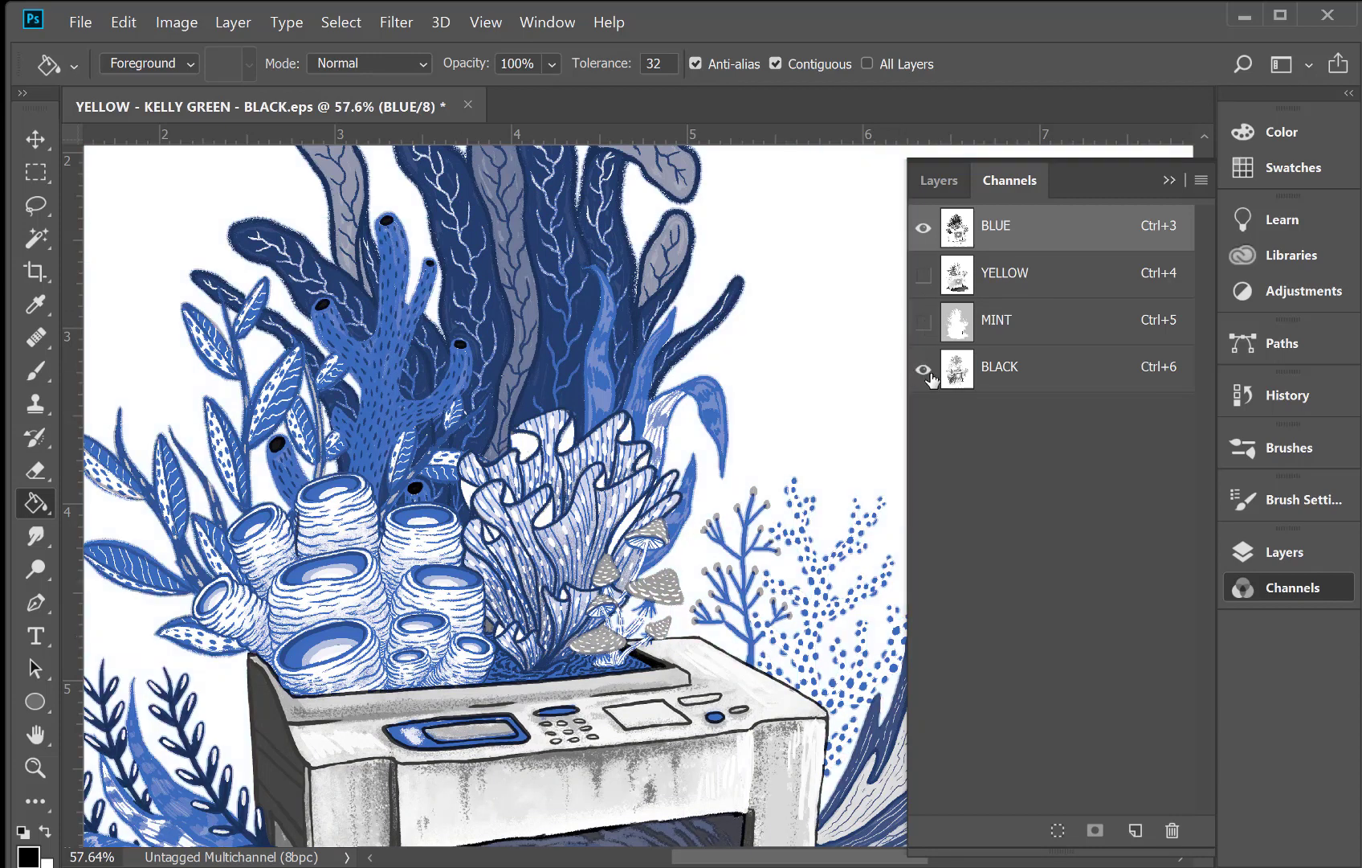
{"action": "left_click", "coordinate": [924, 368]}
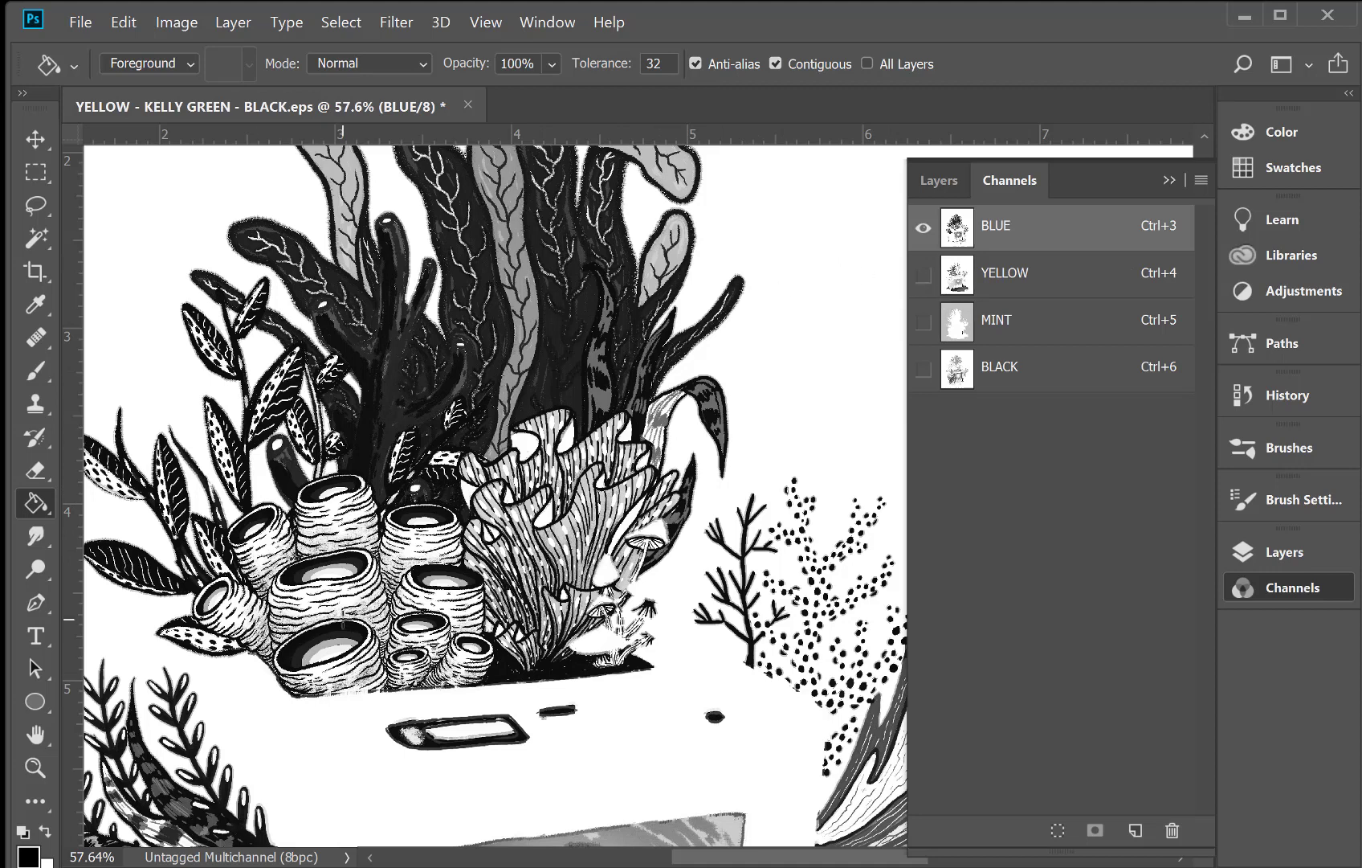
{"action": "left_click", "coordinate": [923, 275]}
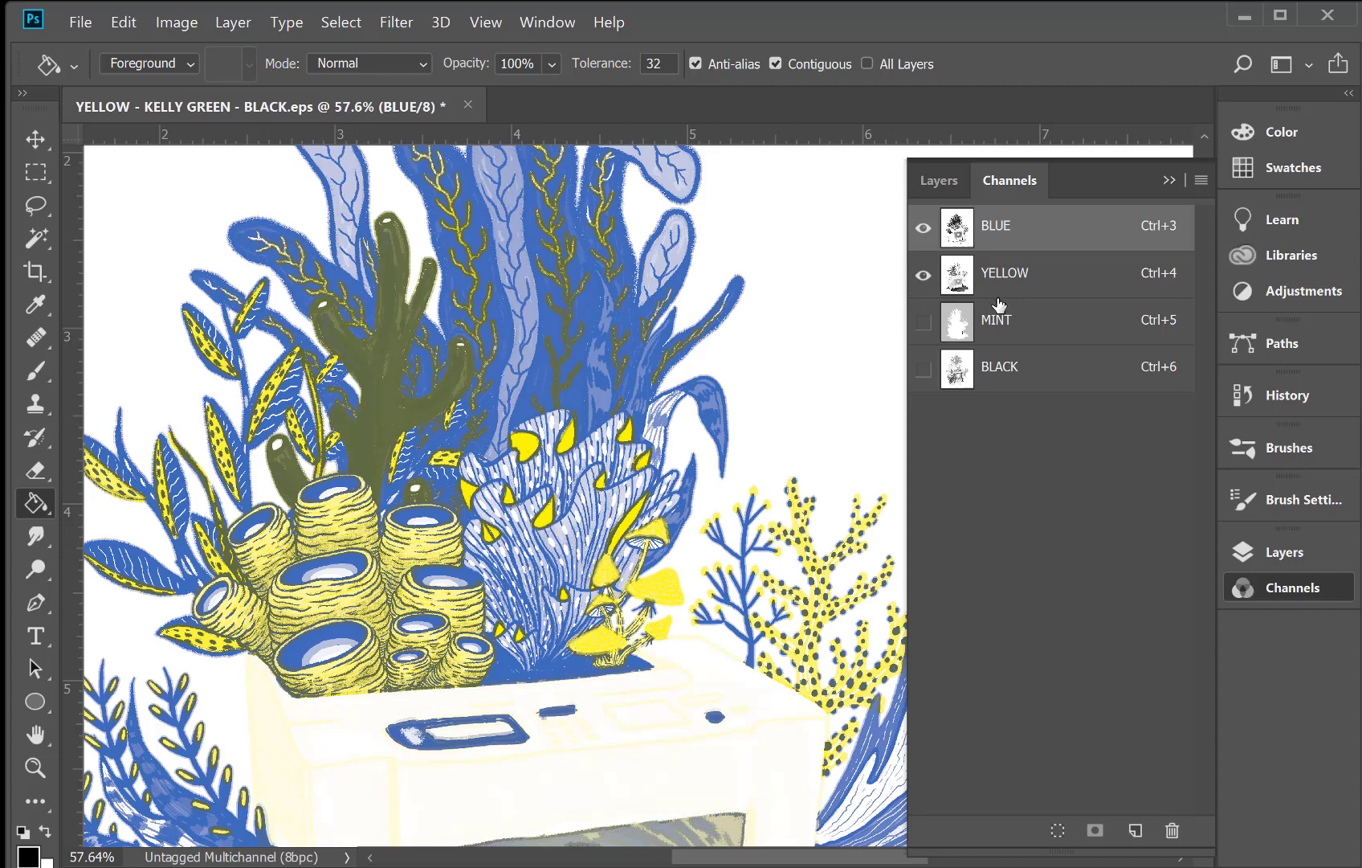
{"action": "left_click", "coordinate": [923, 321]}
{"action": "left_click", "coordinate": [924, 368]}
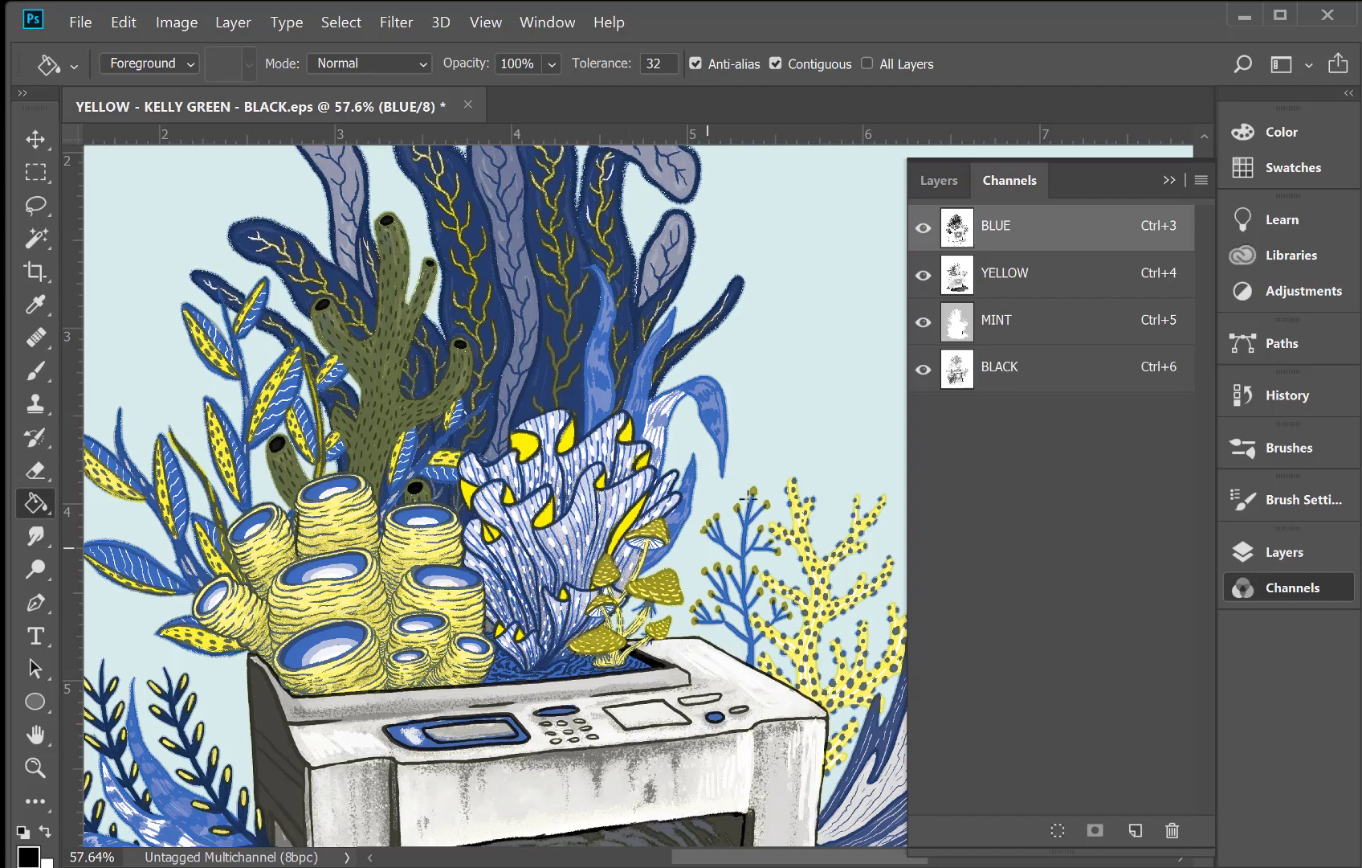
Examine the KELLY GREEN channel with YELLOW, MINT and BLACK hidden, and turn those three channels back on
{"action": "left_click_drag", "start_coordinate": [923, 275], "coordinate": [924, 369]}
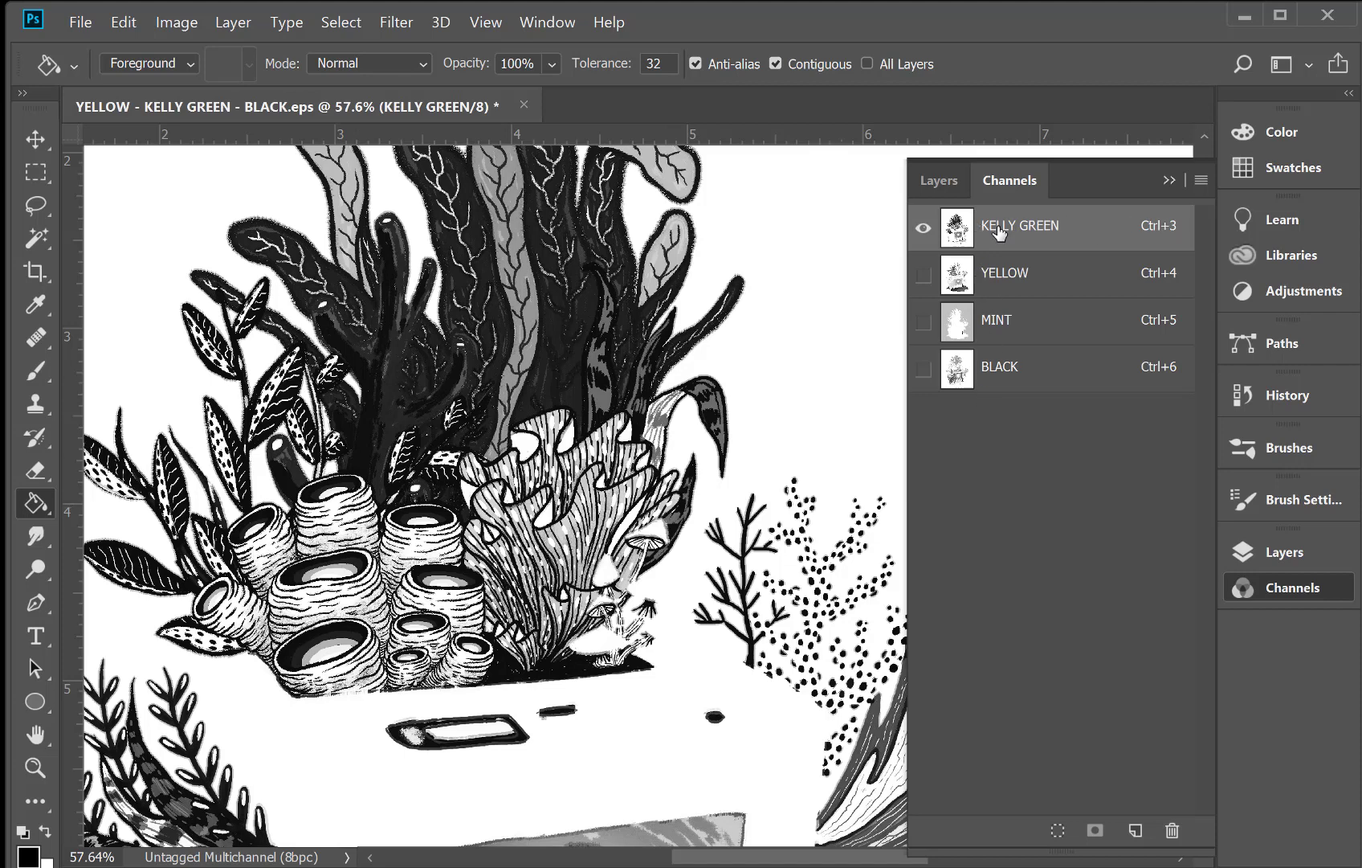
{"action": "left_click", "coordinate": [924, 274]}
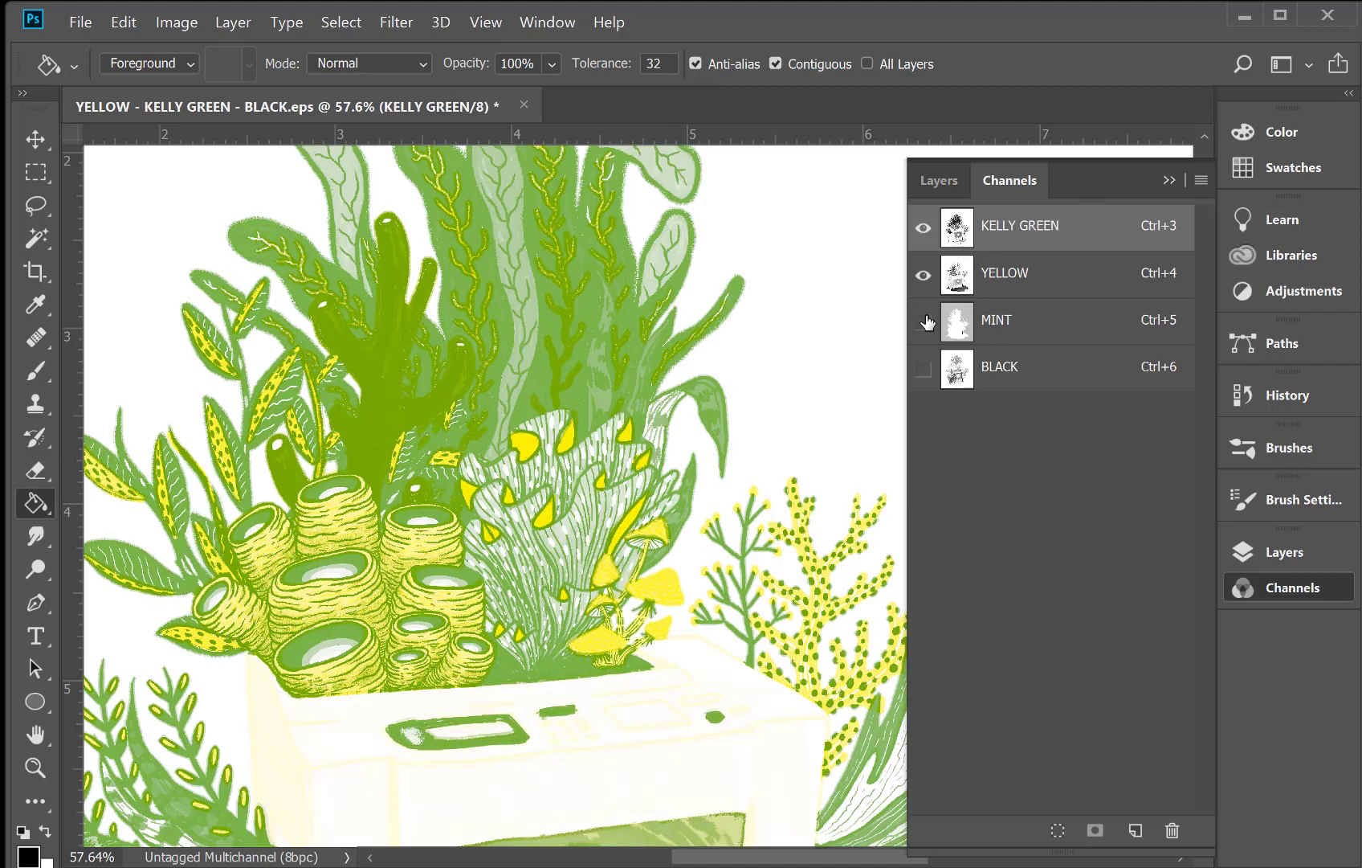
{"action": "left_click", "coordinate": [924, 321]}
{"action": "left_click", "coordinate": [923, 369]}
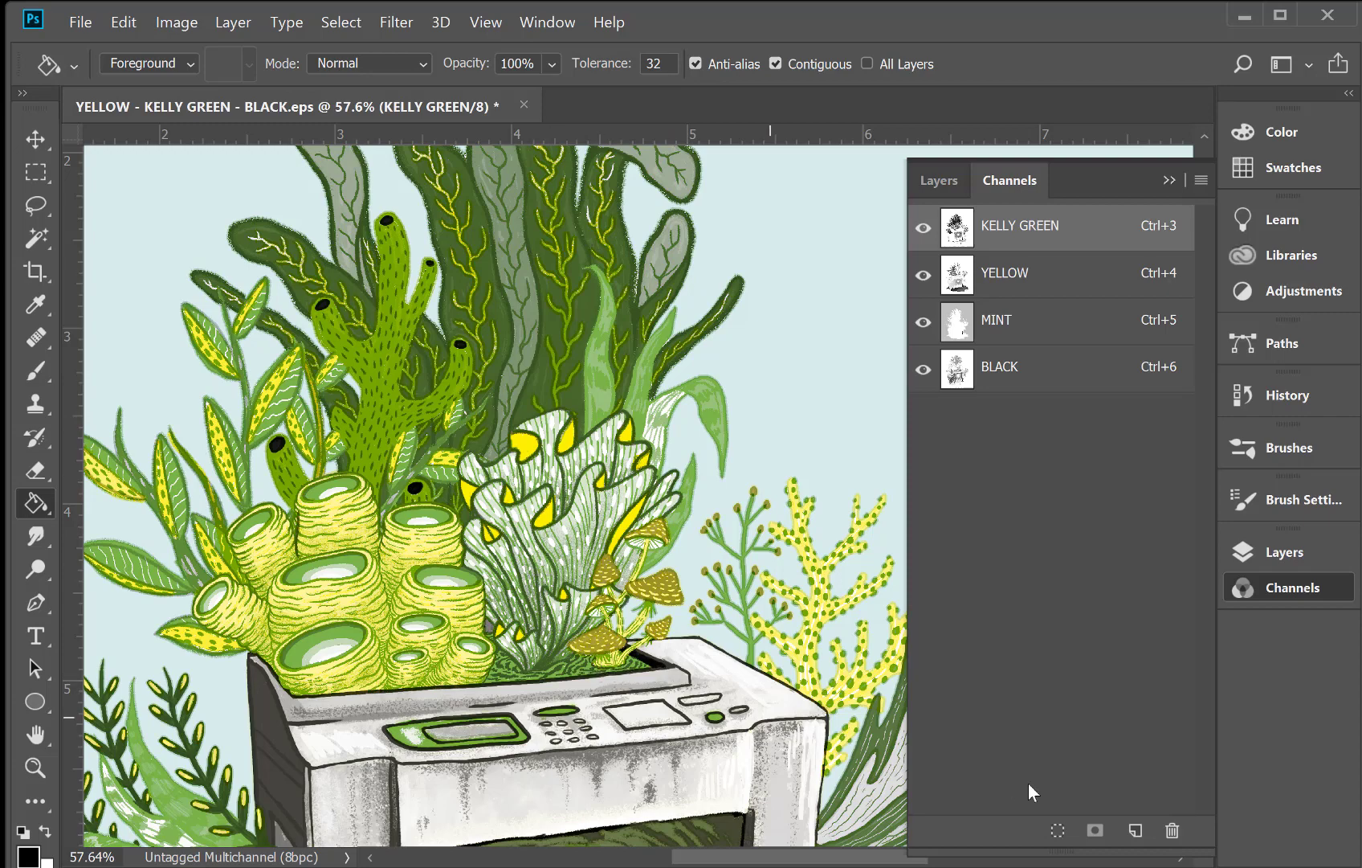
{"action": "left_click", "coordinate": [1286, 588]}
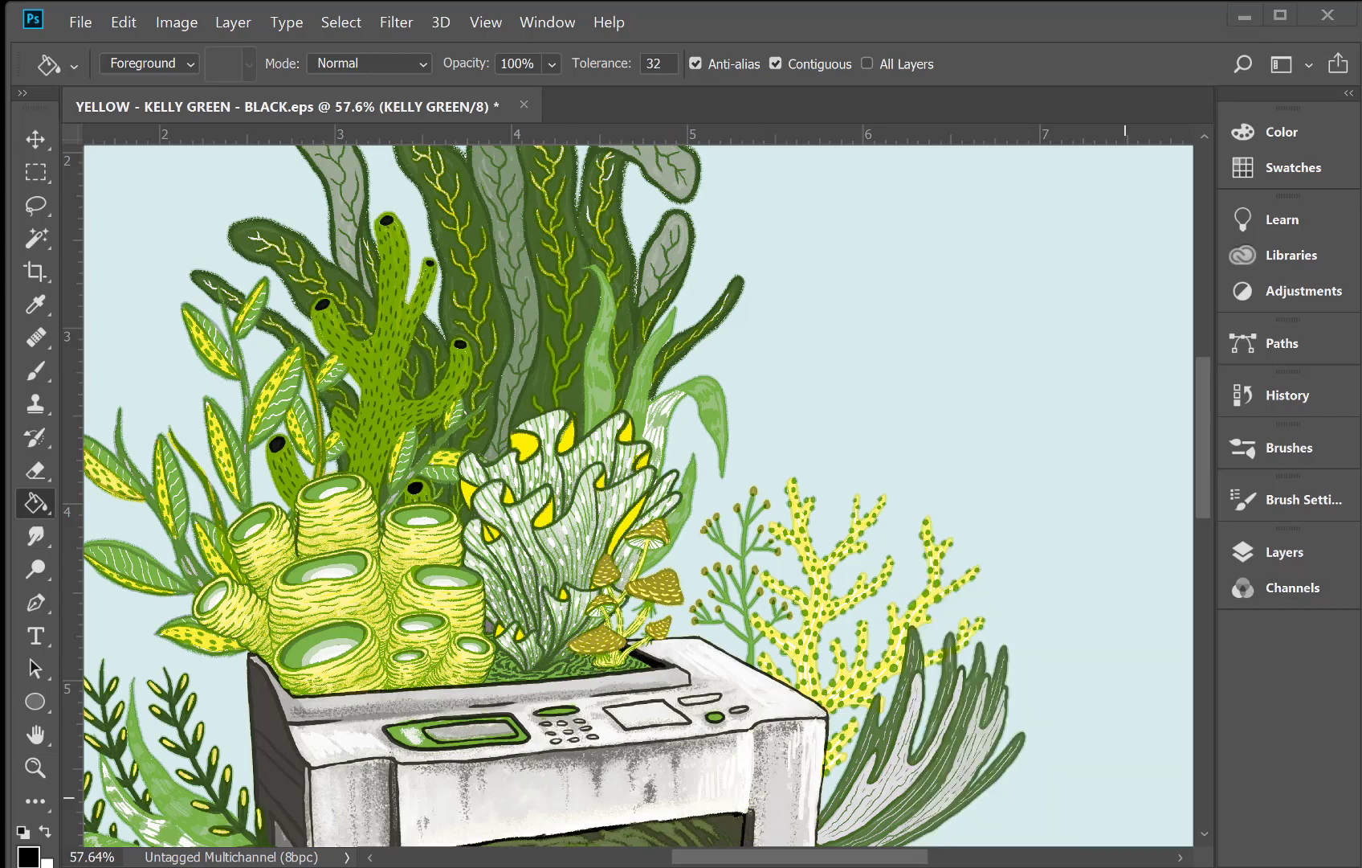
{"action": "left_click", "coordinate": [1274, 589]}
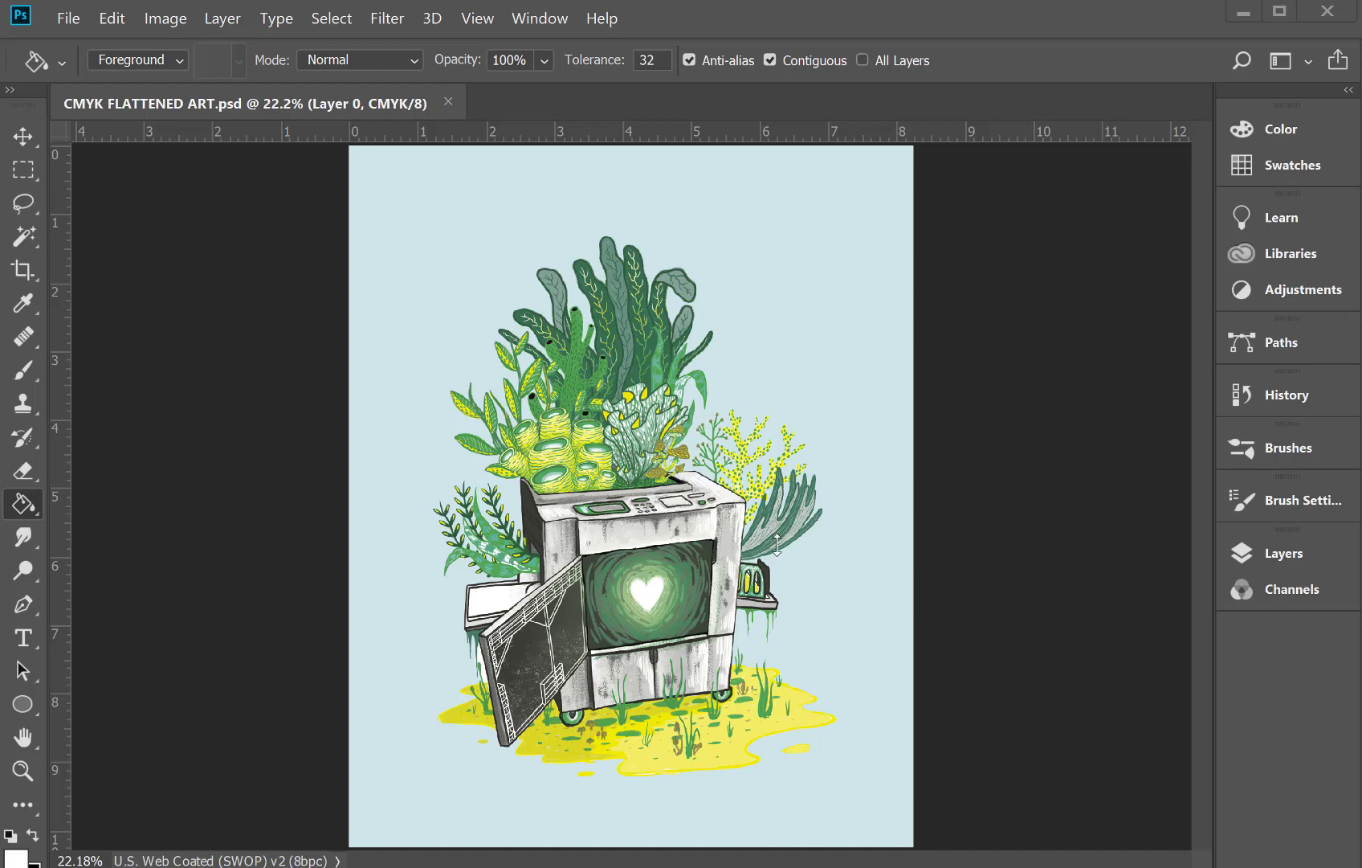
Convert the CMYK FLATTENED ART document to Multichannel mode, accepting the flattening of its layers
{"action": "left_click", "coordinate": [1283, 552]}
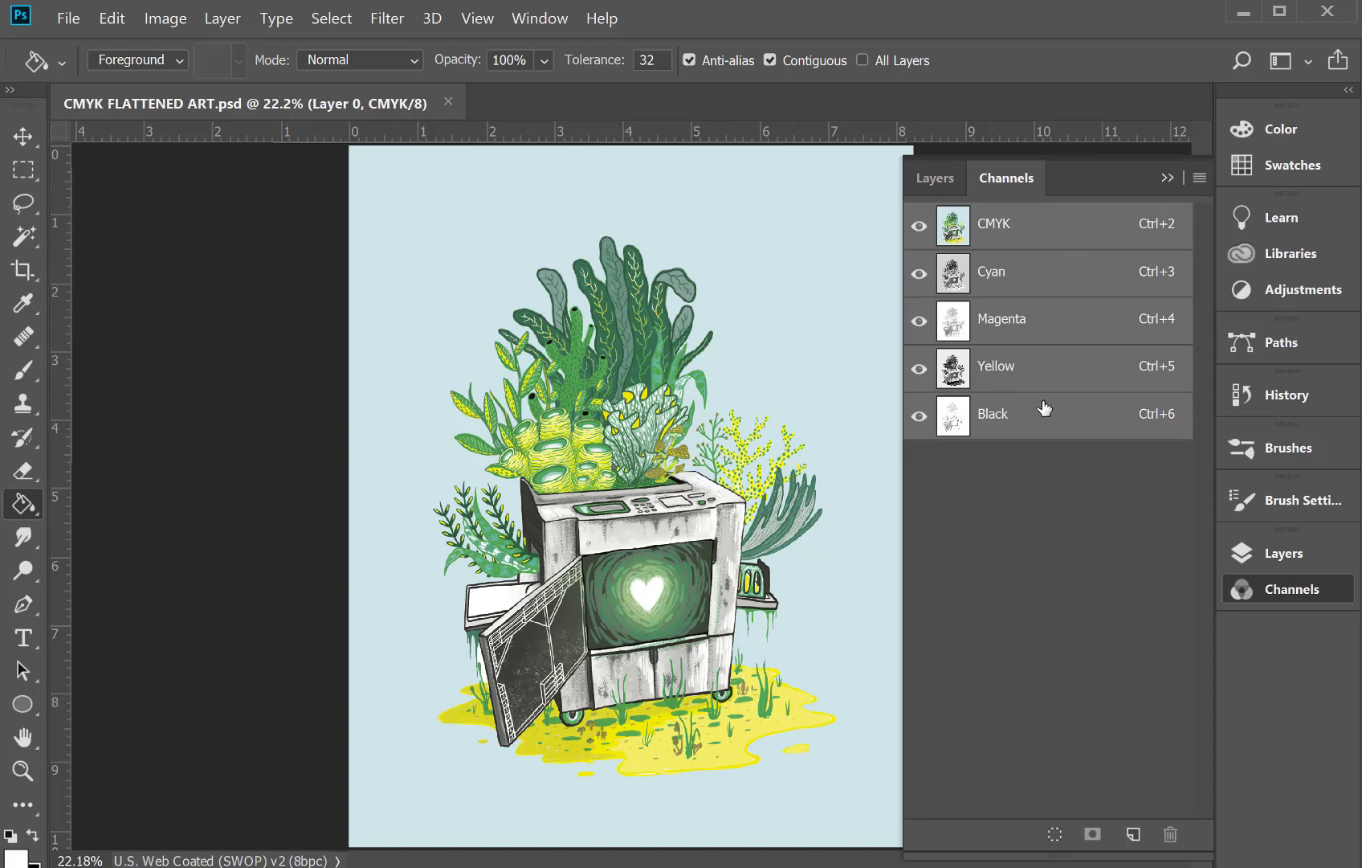
{"action": "left_click", "coordinate": [164, 19]}
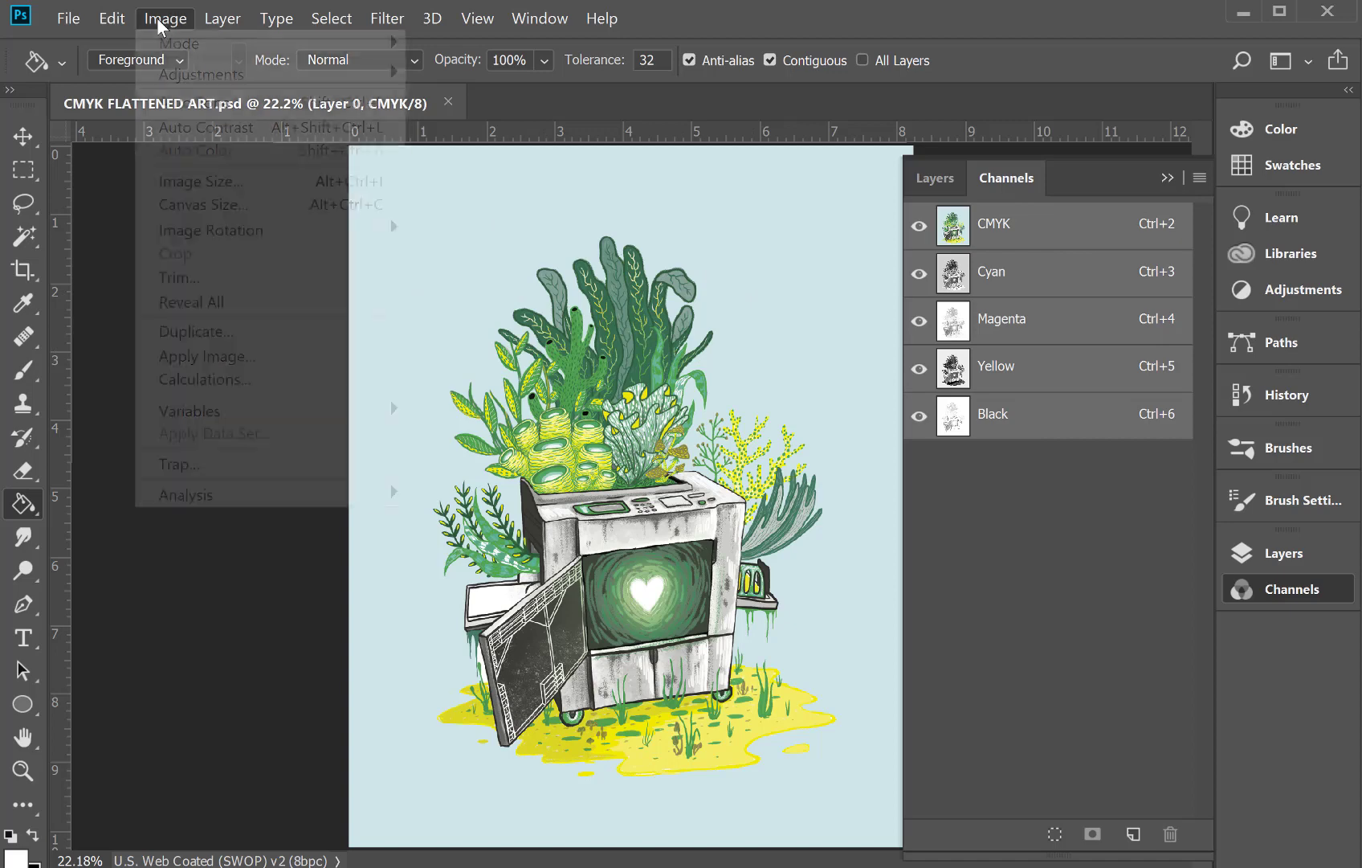
{"action": "mouse_move", "coordinate": [274, 45]}
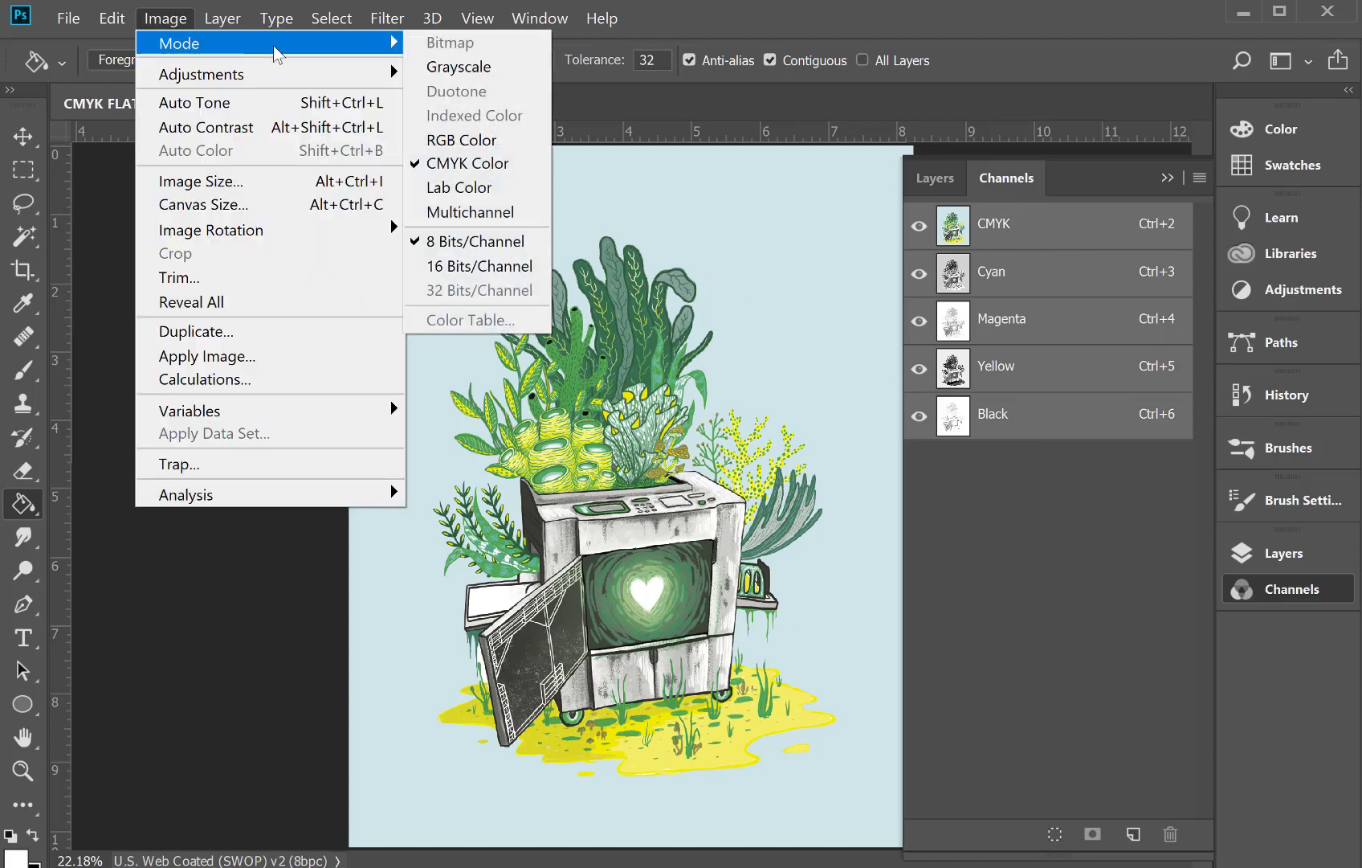
{"action": "left_click", "coordinate": [478, 212]}
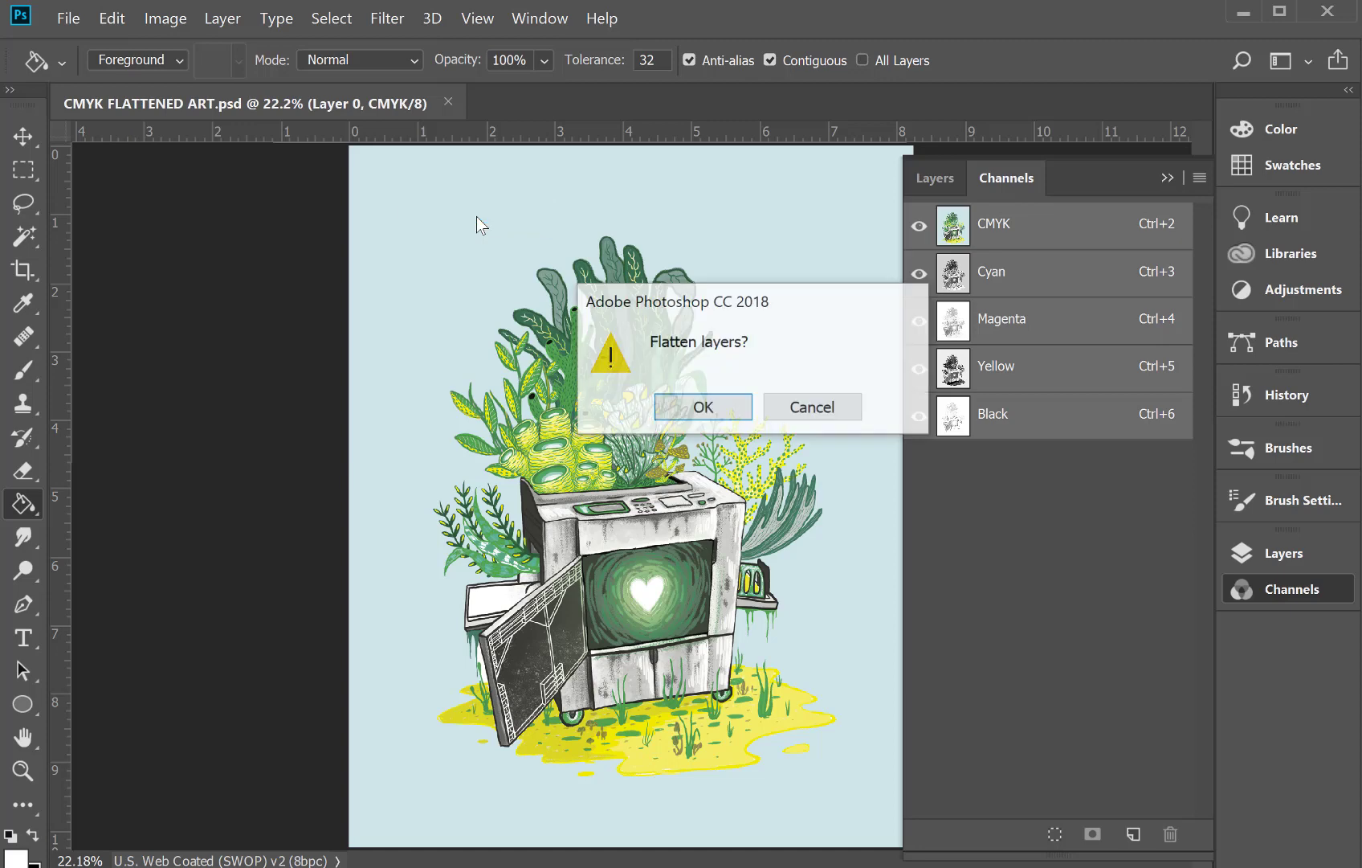
{"action": "left_click", "coordinate": [705, 406]}
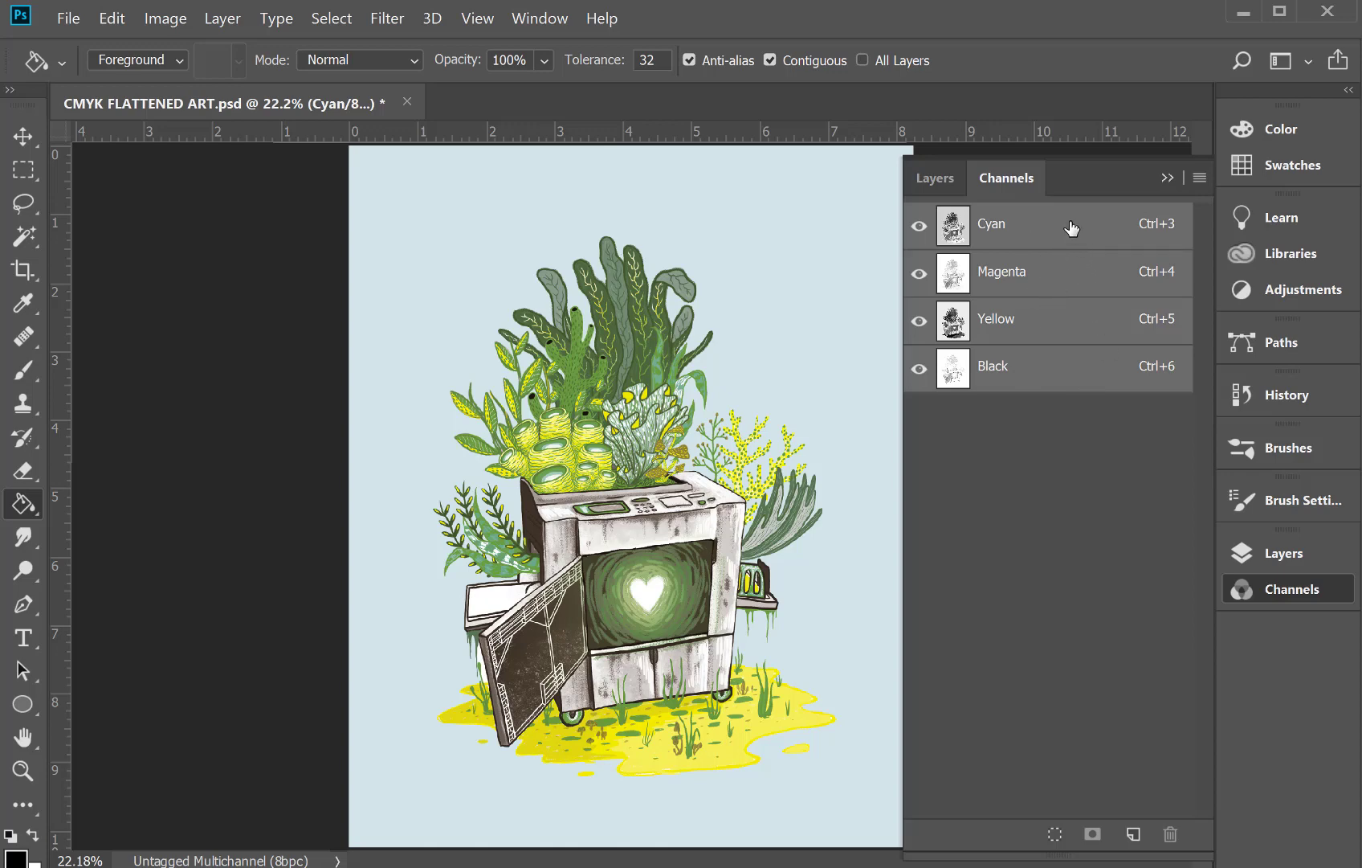
Change the Cyan channel's ink color to PANTONE 3005 U and rename the channel BLUE, with all four channels visible
{"action": "left_click", "coordinate": [1032, 237]}
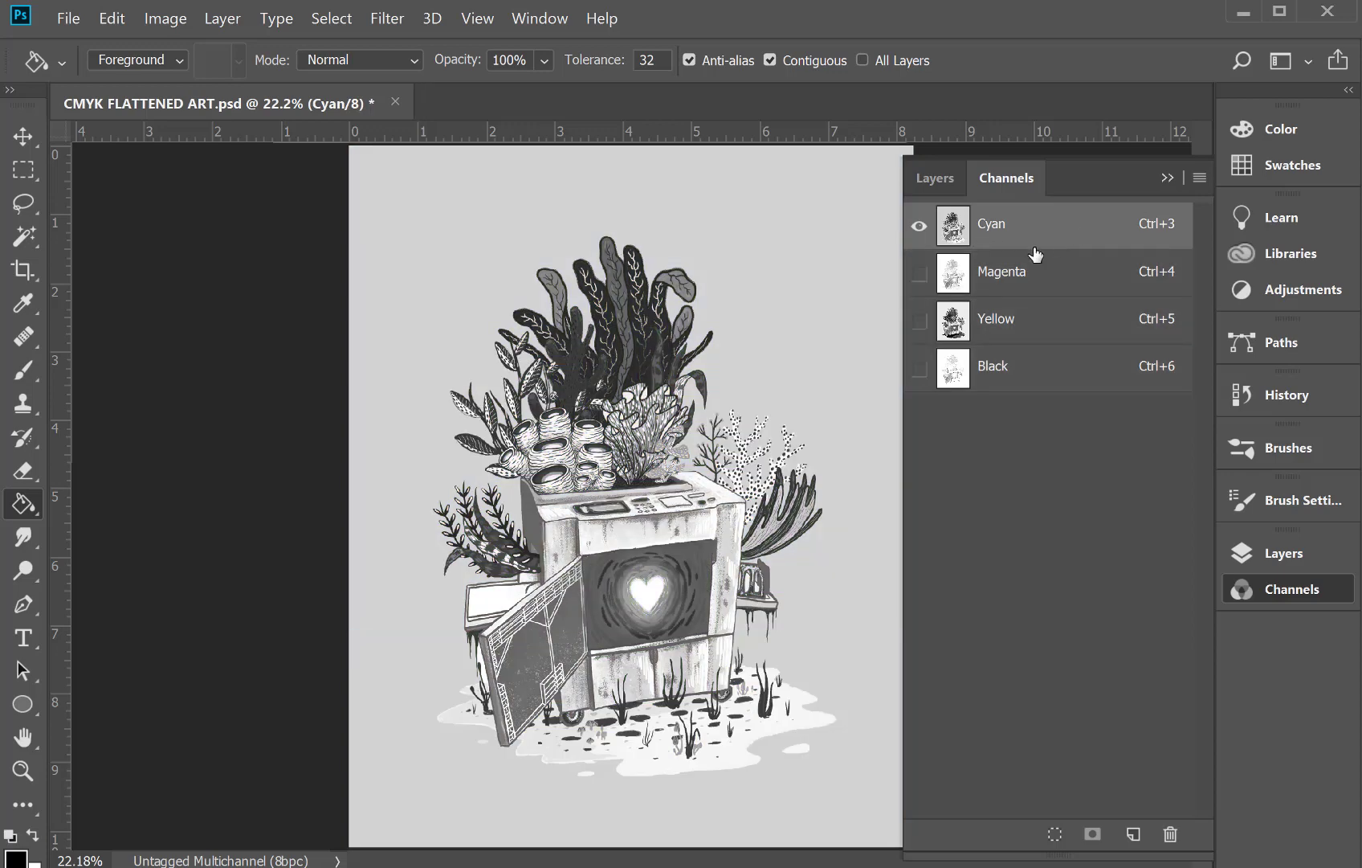
{"action": "left_click", "coordinate": [920, 274]}
{"action": "left_click", "coordinate": [920, 320]}
{"action": "left_click", "coordinate": [918, 369]}
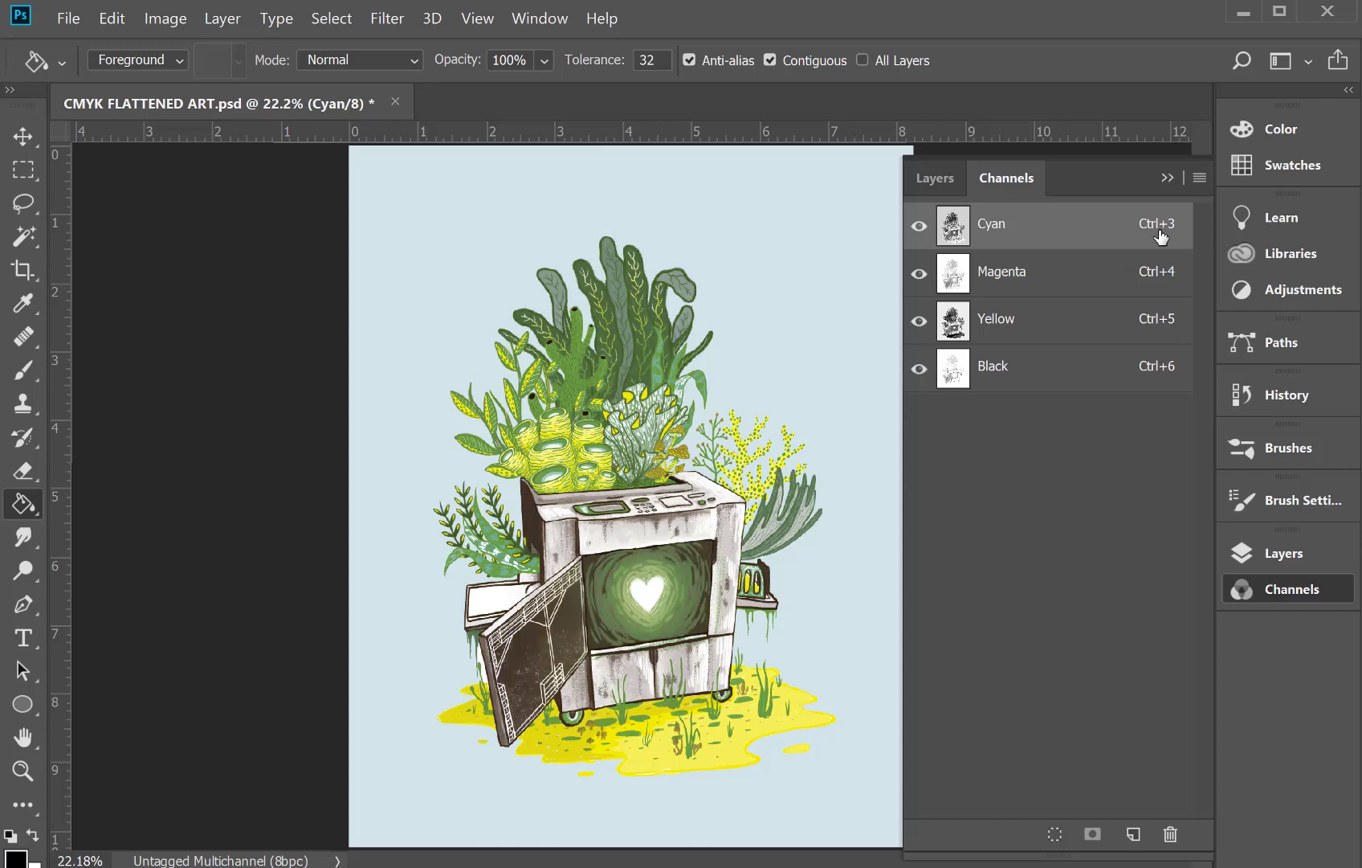
{"action": "left_click", "coordinate": [1197, 178]}
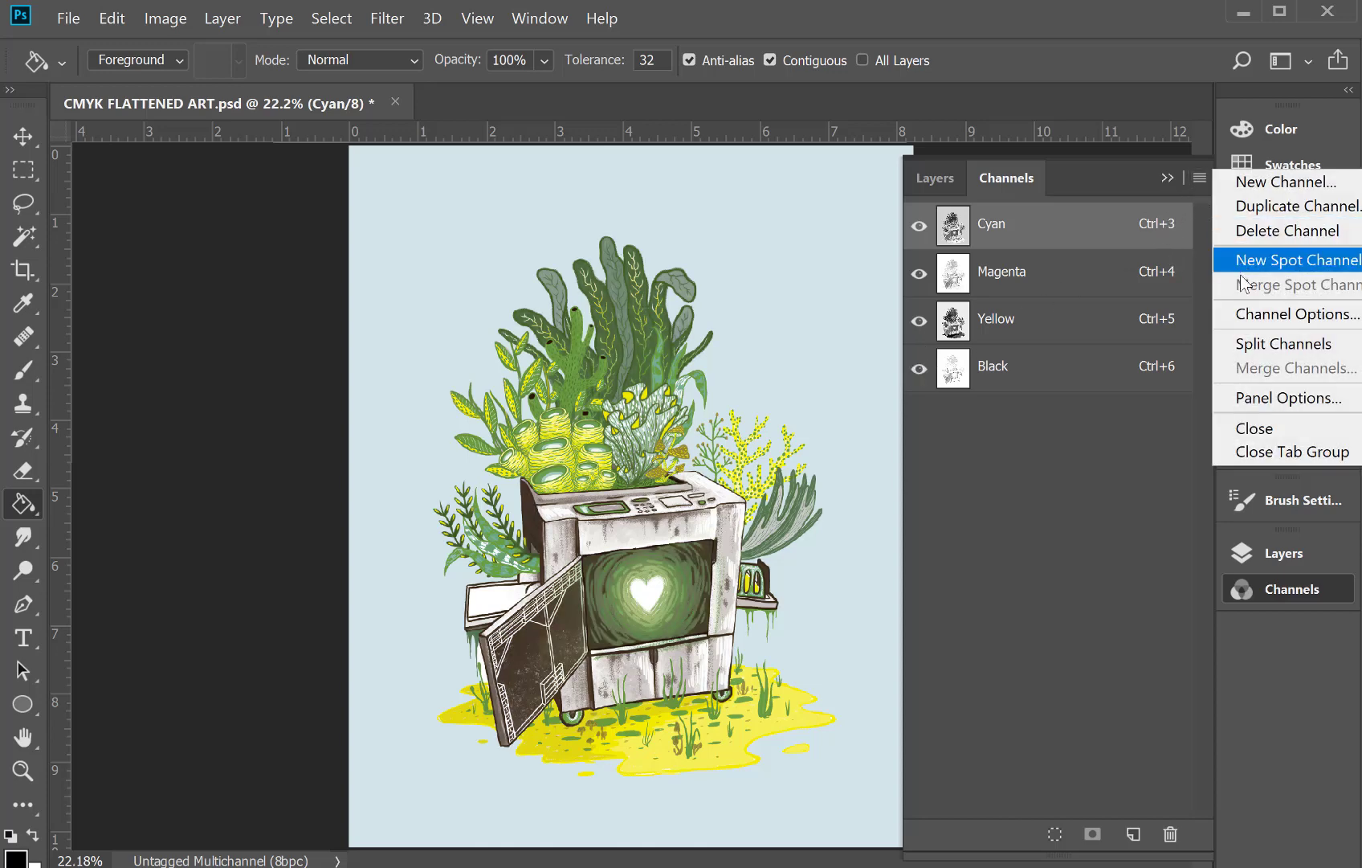
{"action": "left_click", "coordinate": [1262, 313]}
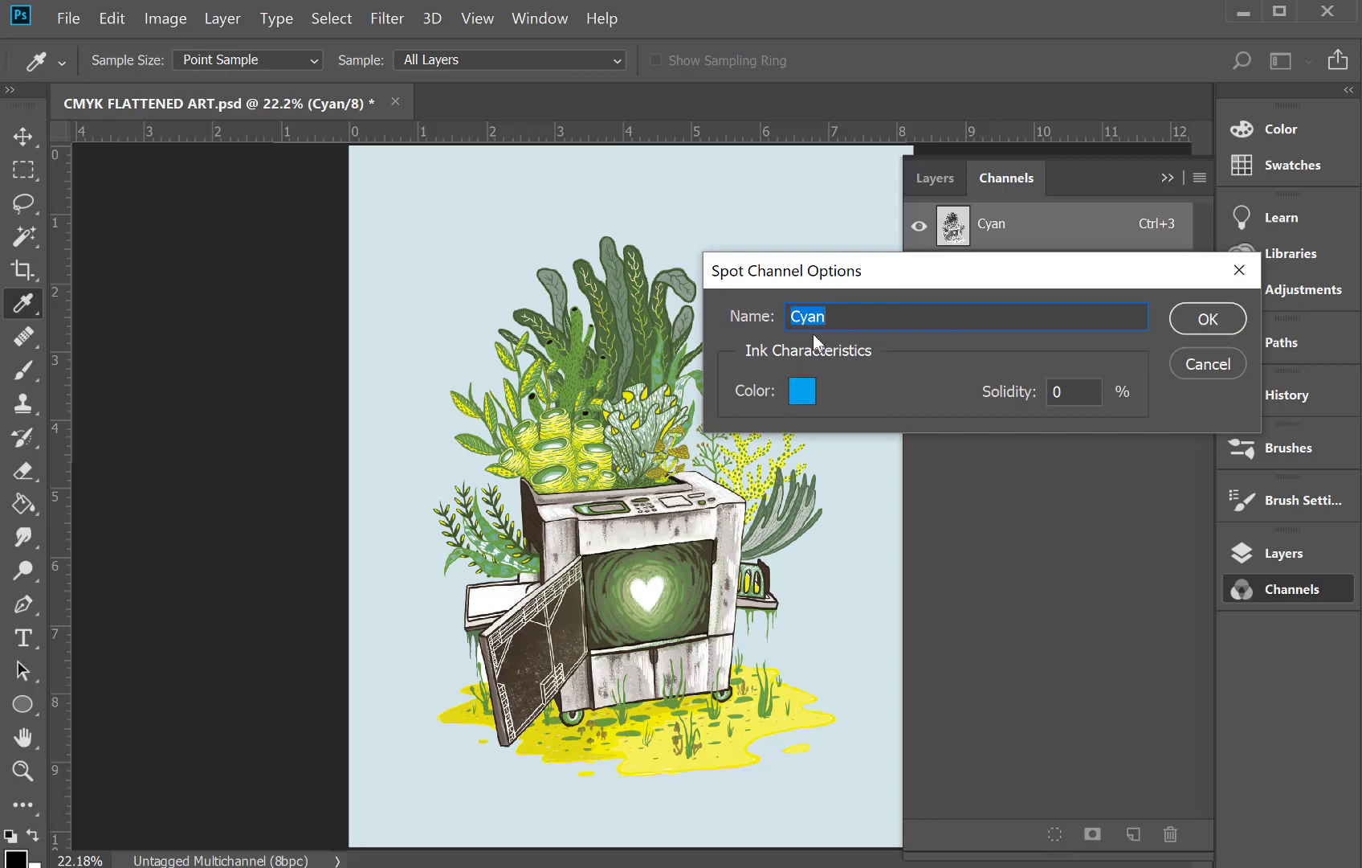
{"action": "left_click", "coordinate": [797, 394]}
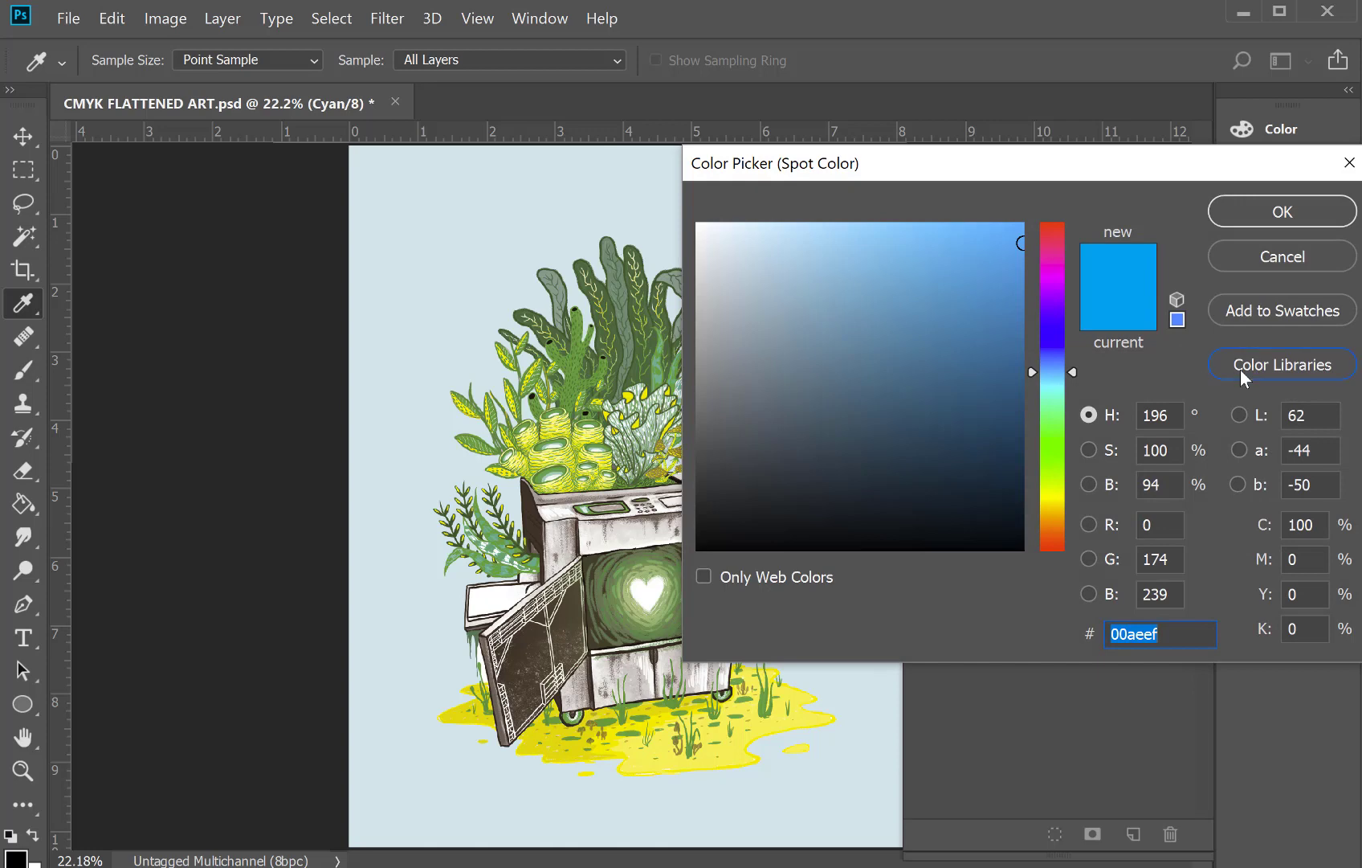
{"action": "left_click", "coordinate": [1241, 370]}
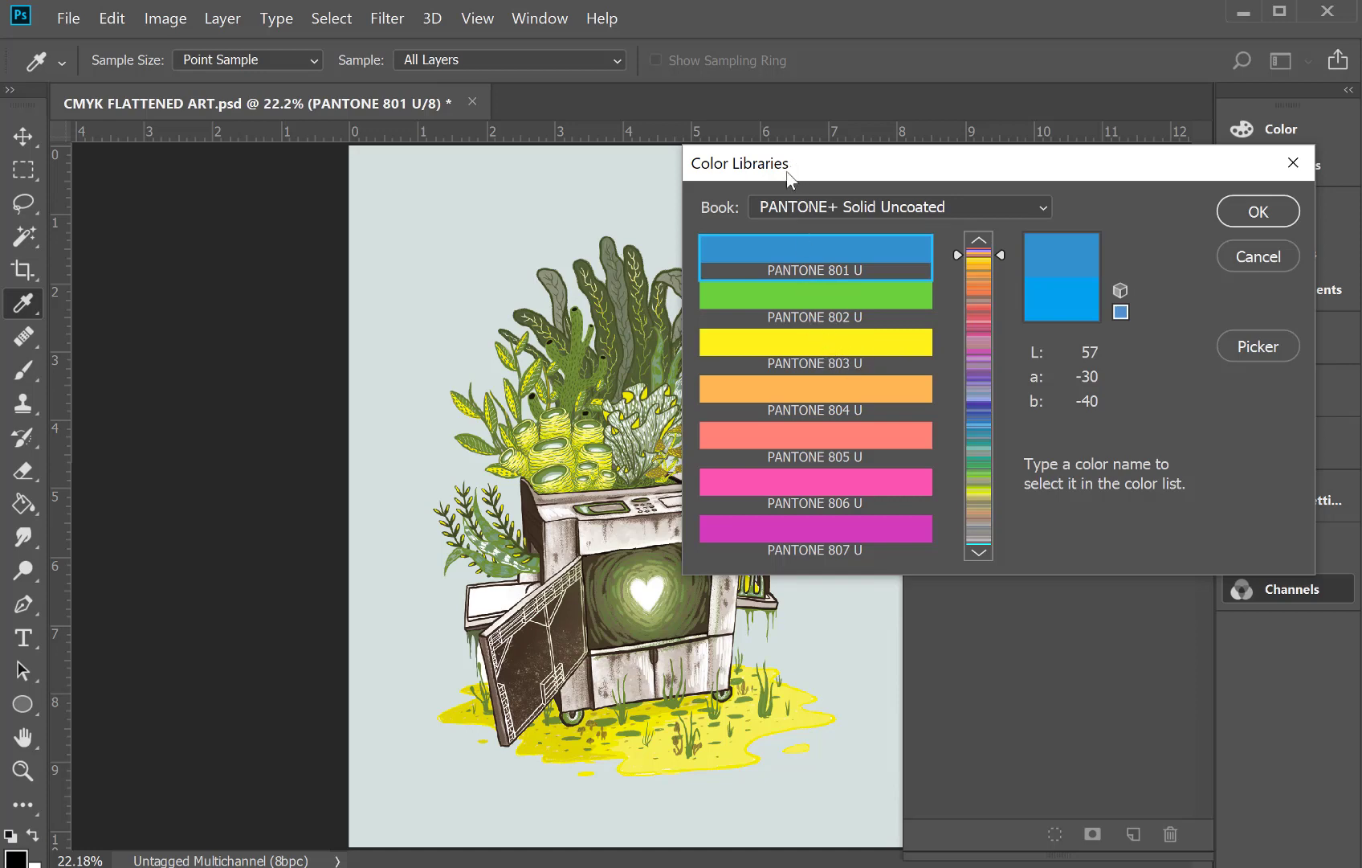
{"action": "left_click_drag", "start_coordinate": [803, 167], "coordinate": [759, 189]}
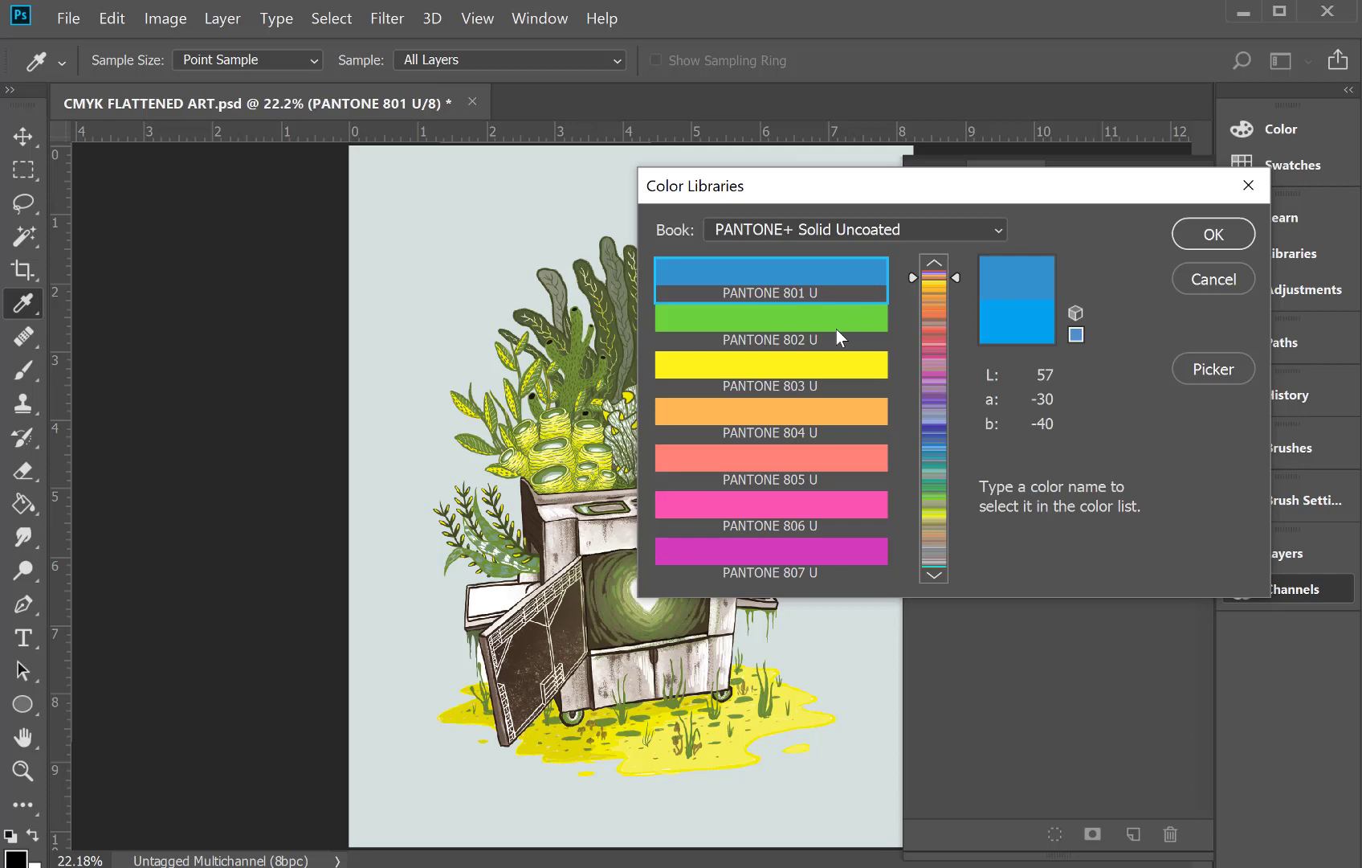
{"action": "type", "text": "3005"}
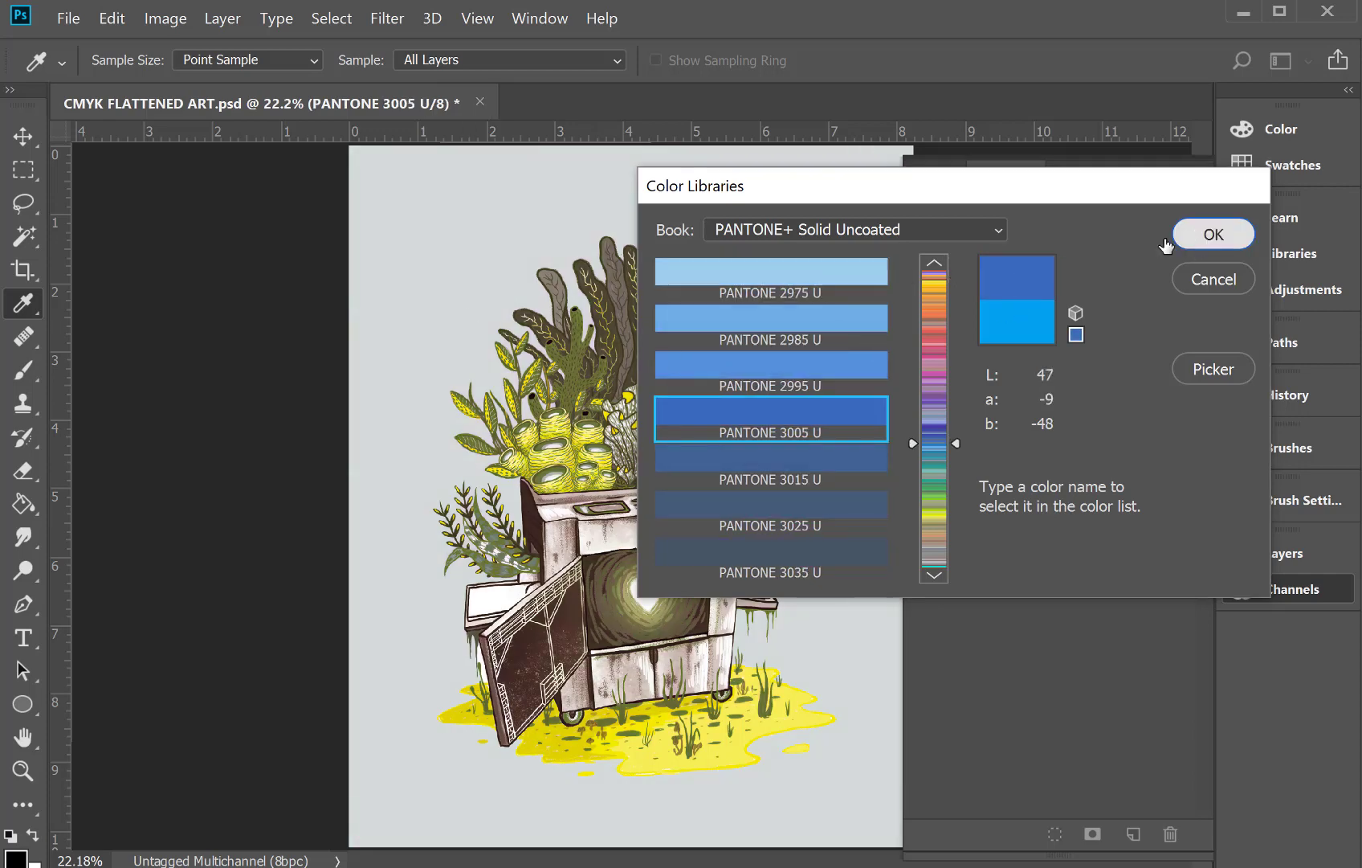
{"action": "left_click", "coordinate": [1210, 234]}
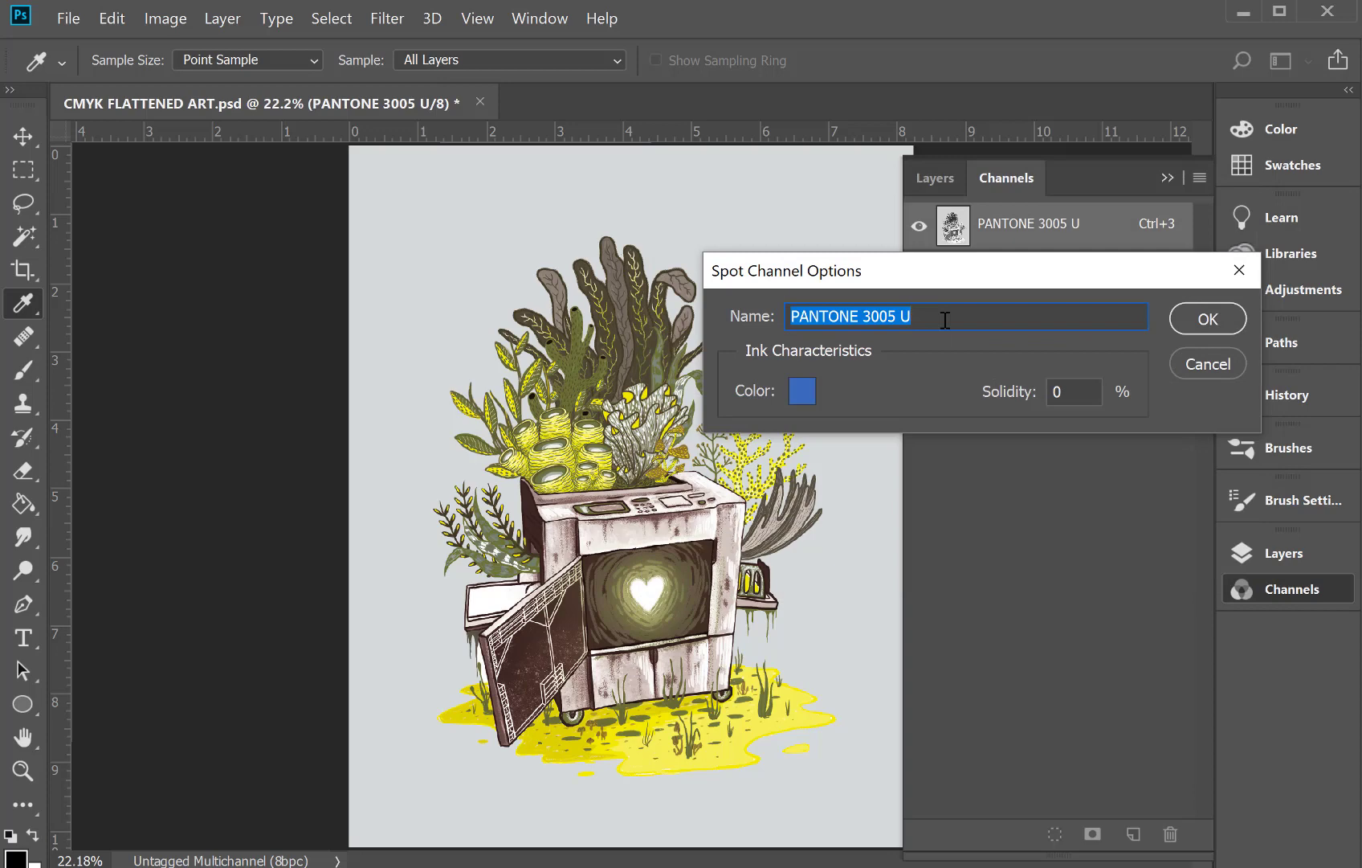
{"action": "type", "text": "BLUE"}
{"action": "key", "text": "Return"}
{"action": "key", "text": "g"}
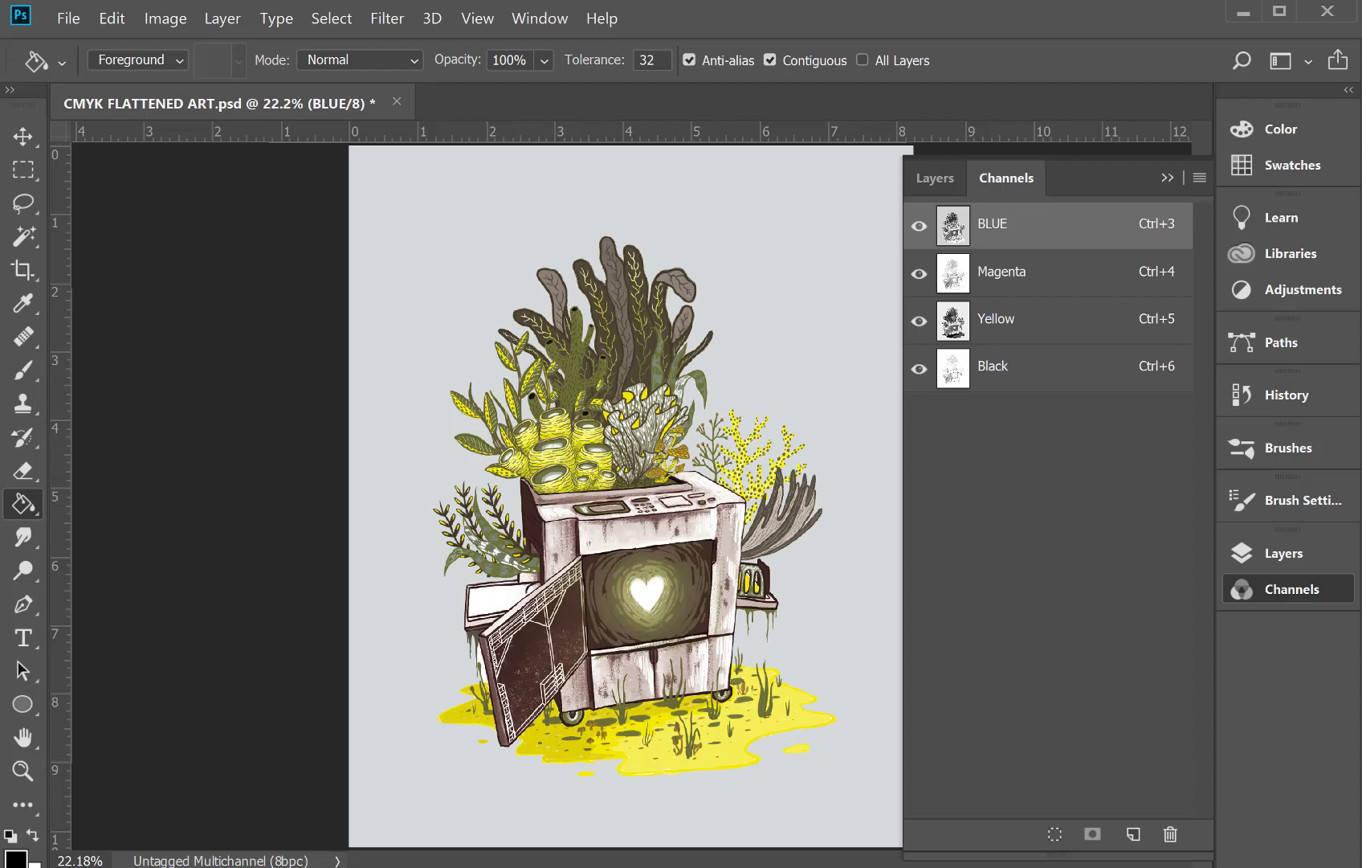
Return the CMYK FLATTENED ART document to its original CMYK state
{"action": "left_click", "coordinate": [1242, 589]}
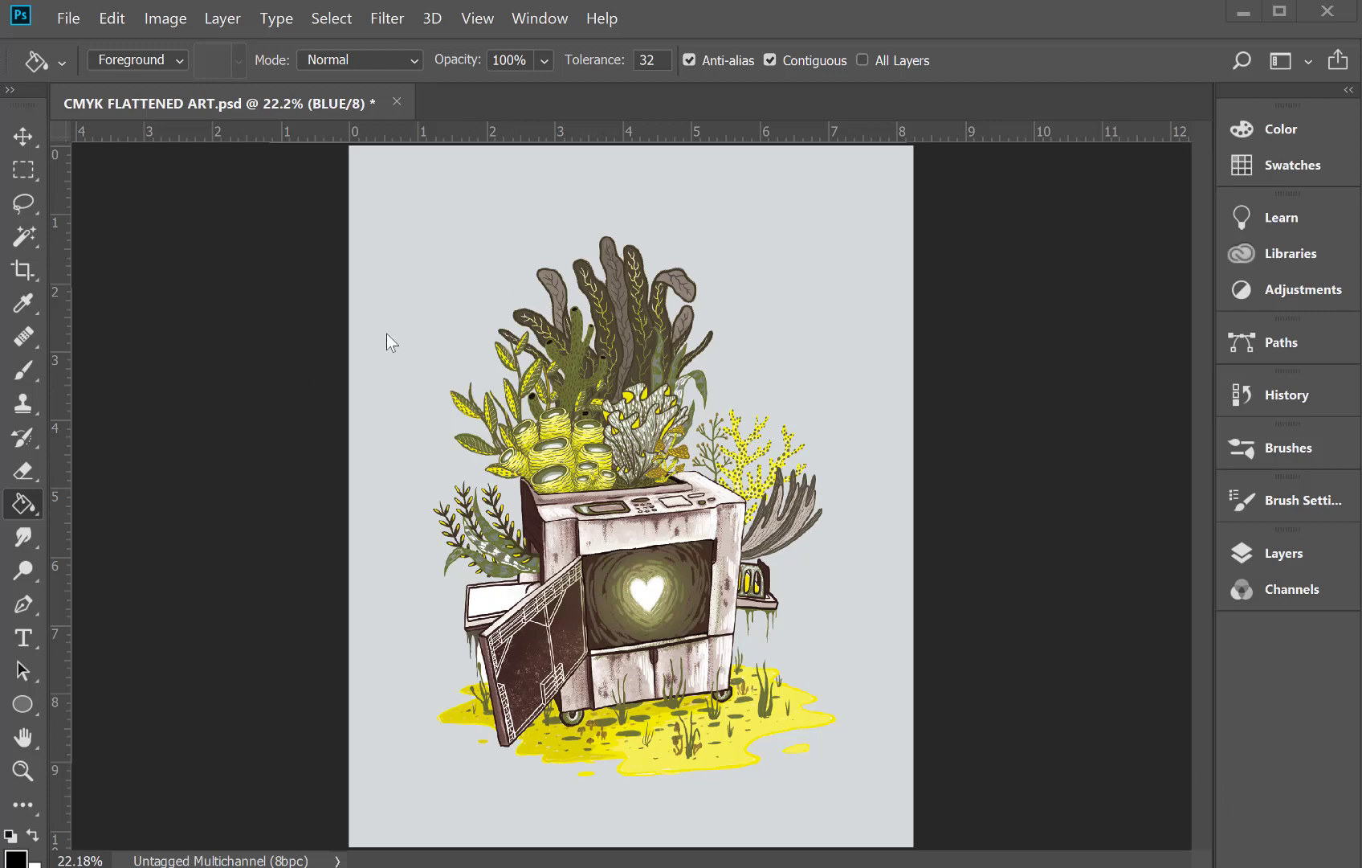
{"action": "left_click", "coordinate": [69, 20]}
{"action": "left_click", "coordinate": [94, 313]}
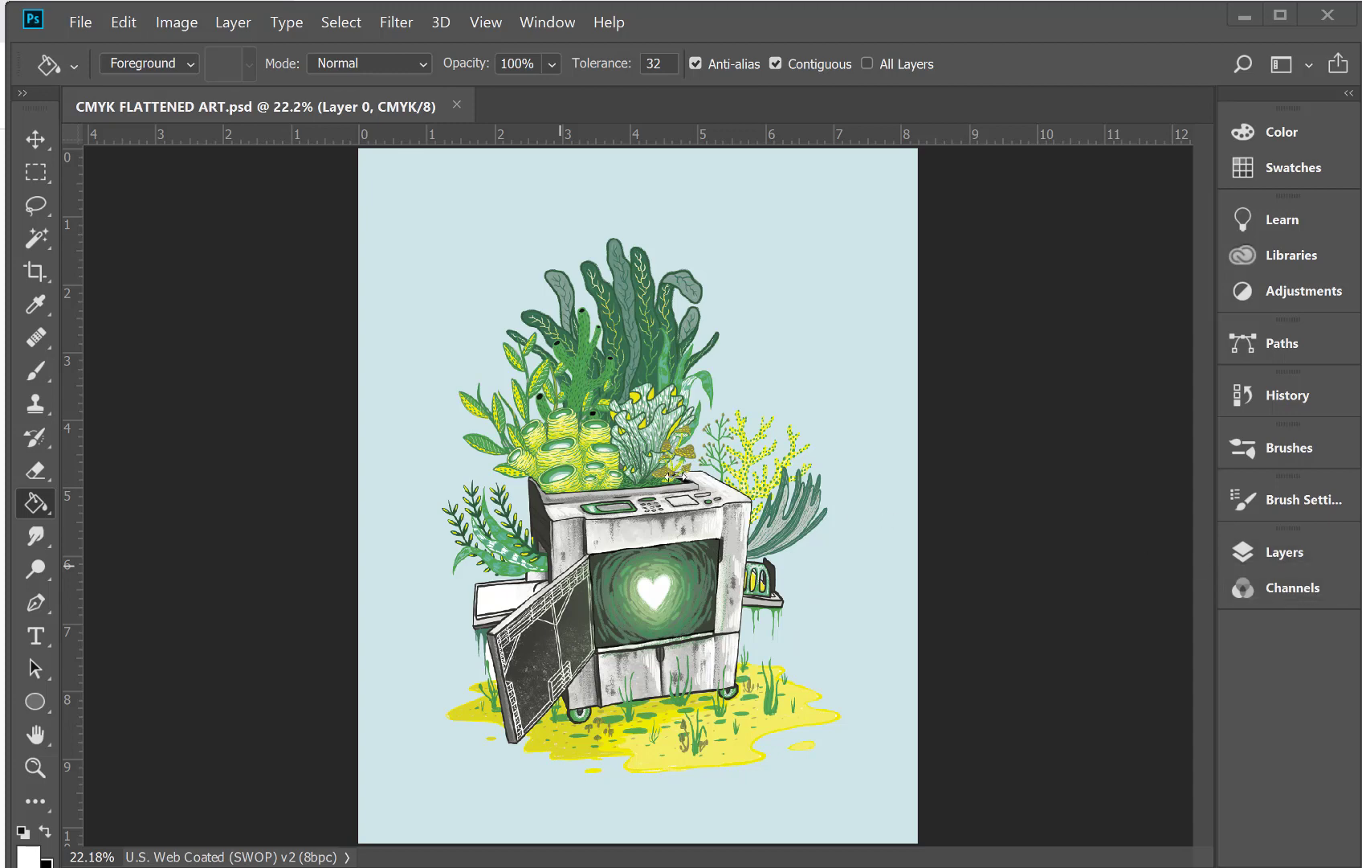
In the Channel Mixer, set the Cyan output channel to +80% Cyan, +41% Magenta and +104% Black
{"action": "left_click", "coordinate": [162, 24]}
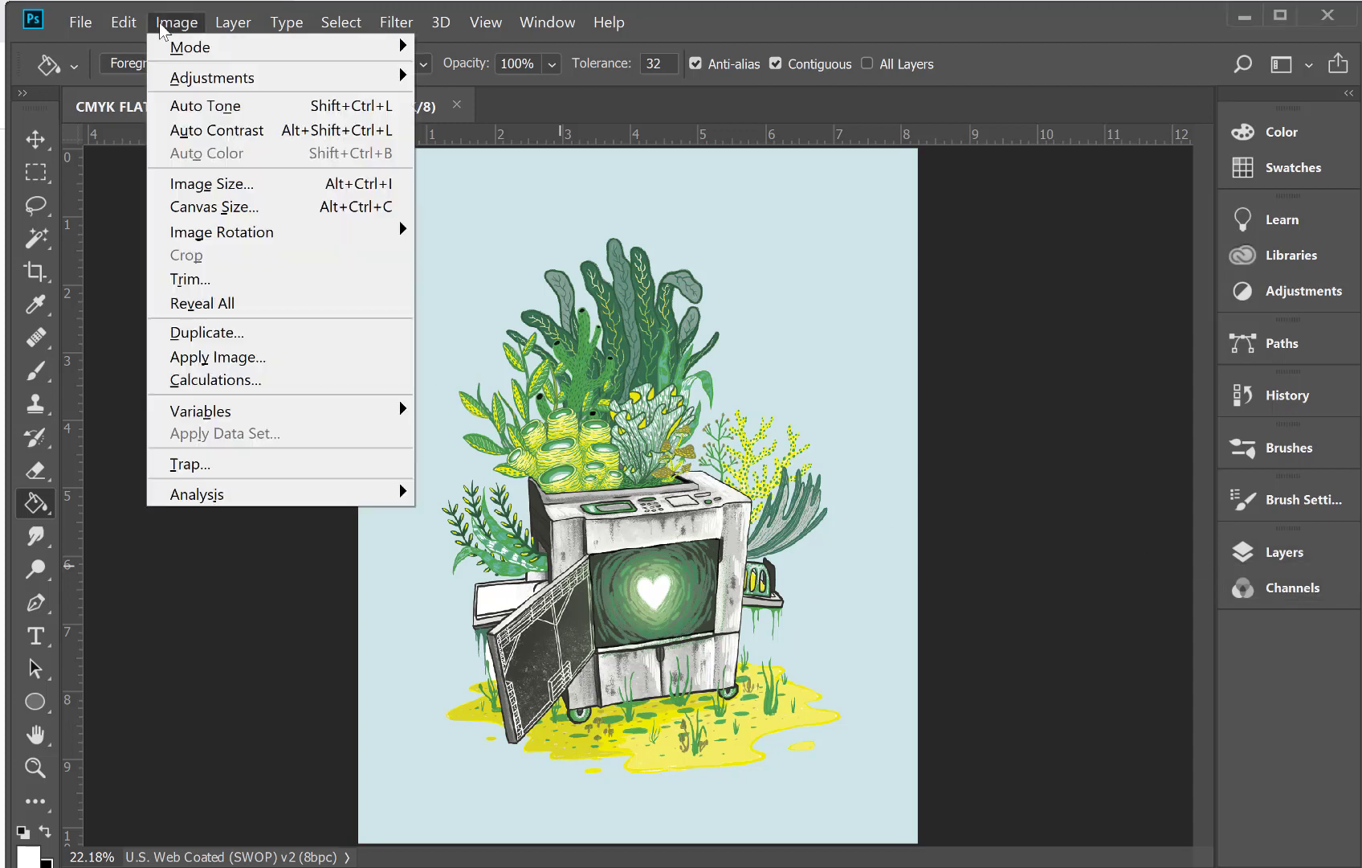
{"action": "mouse_move", "coordinate": [246, 87]}
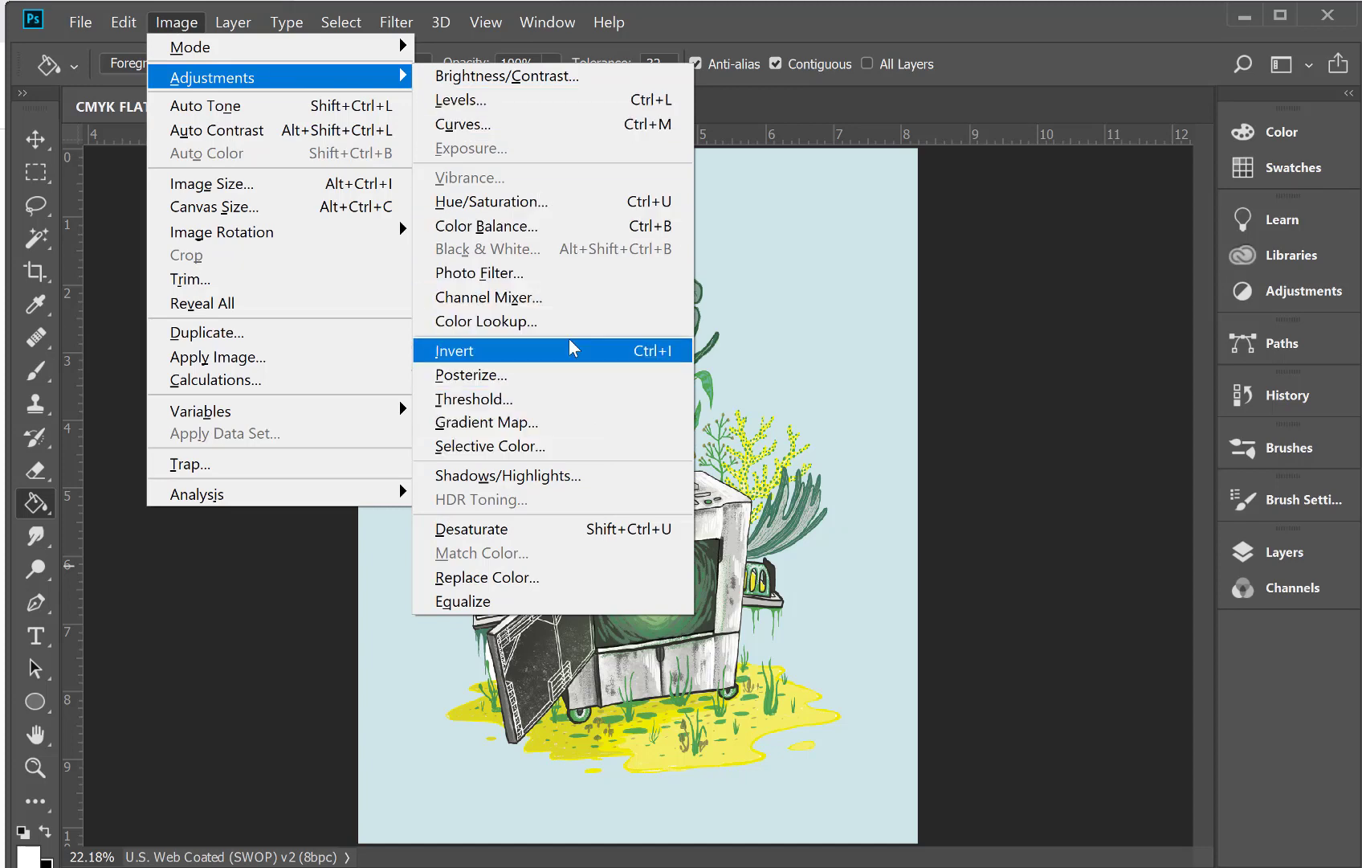
{"action": "left_click", "coordinate": [546, 296]}
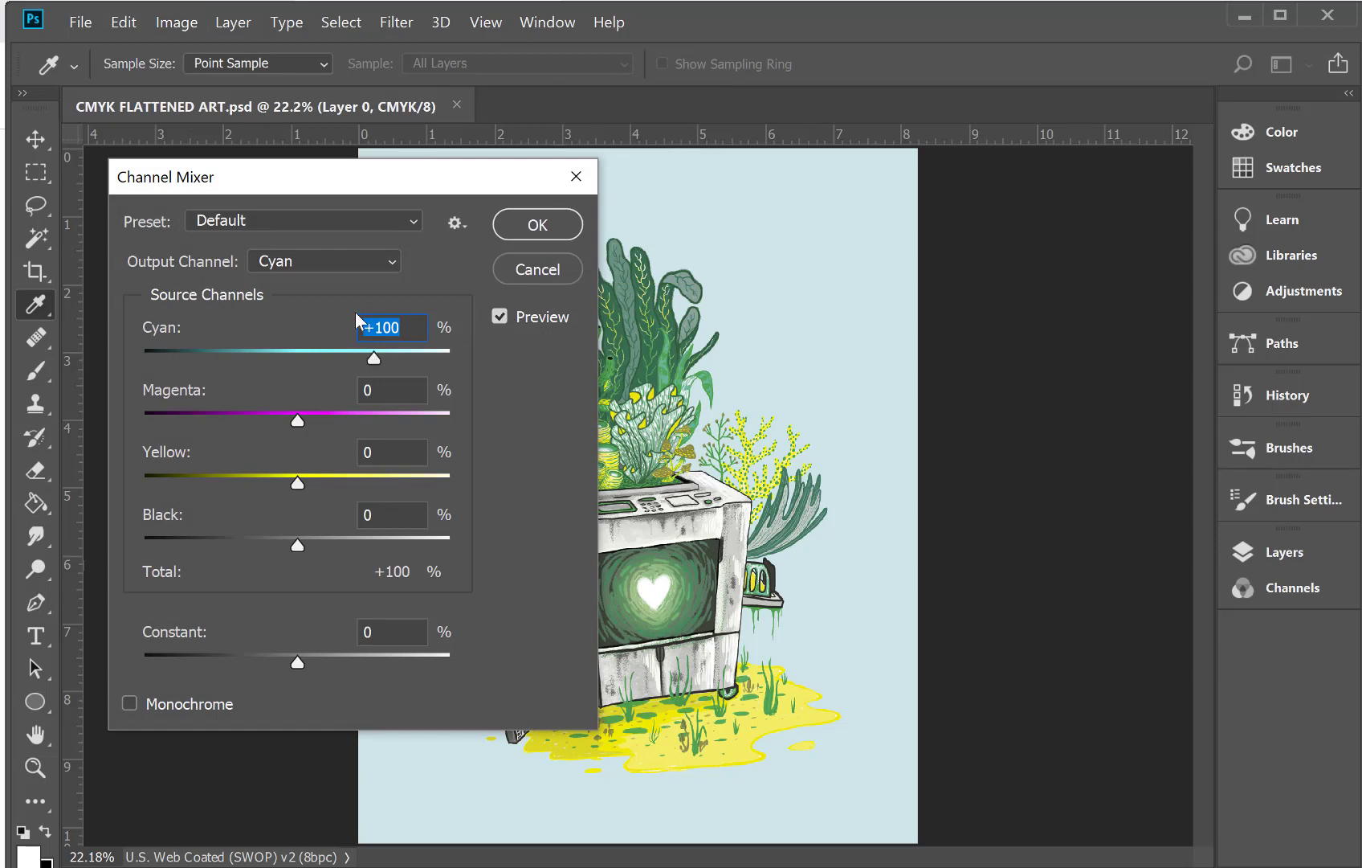
{"action": "left_click_drag", "start_coordinate": [373, 354], "coordinate": [359, 357]}
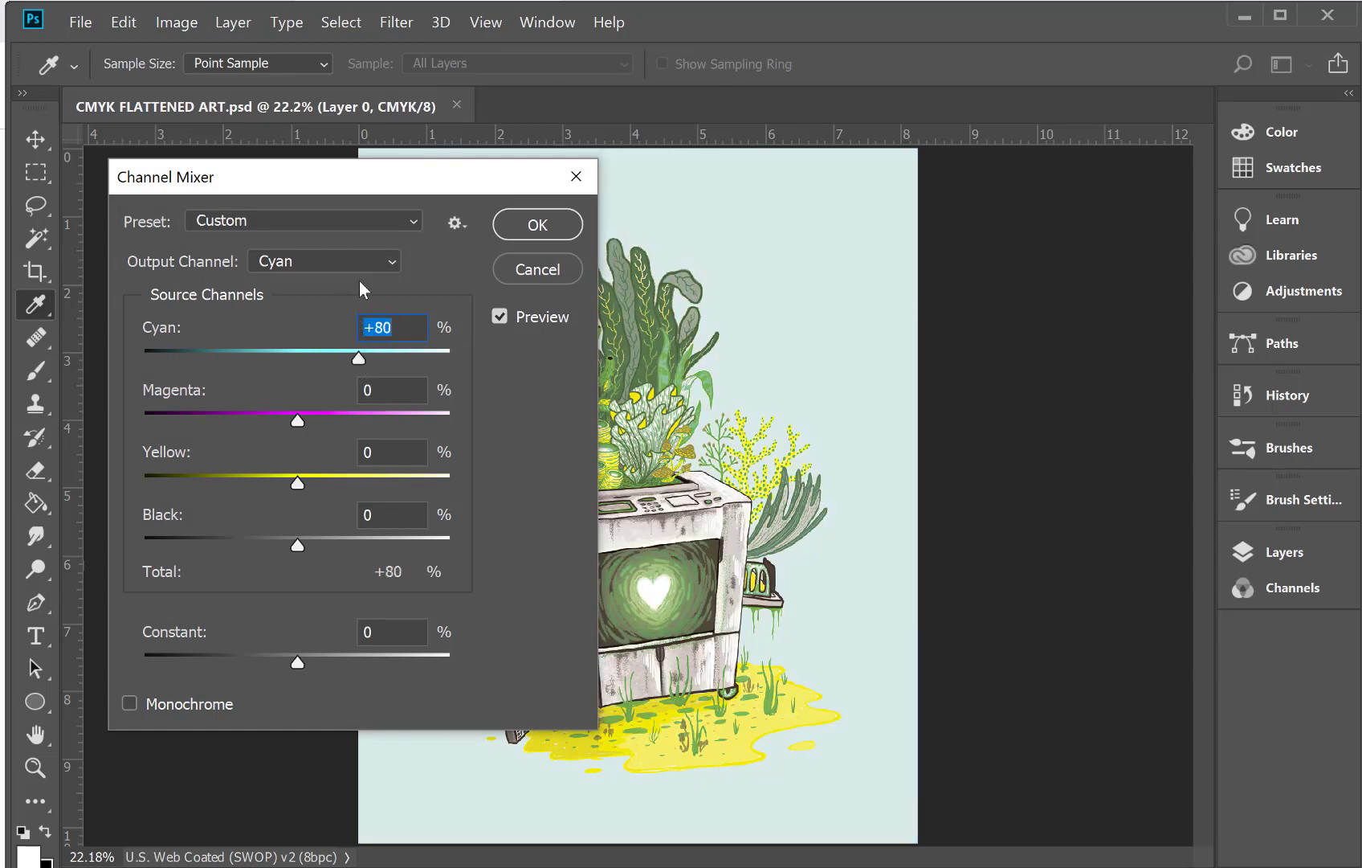
{"action": "left_click_drag", "start_coordinate": [310, 418], "coordinate": [328, 421]}
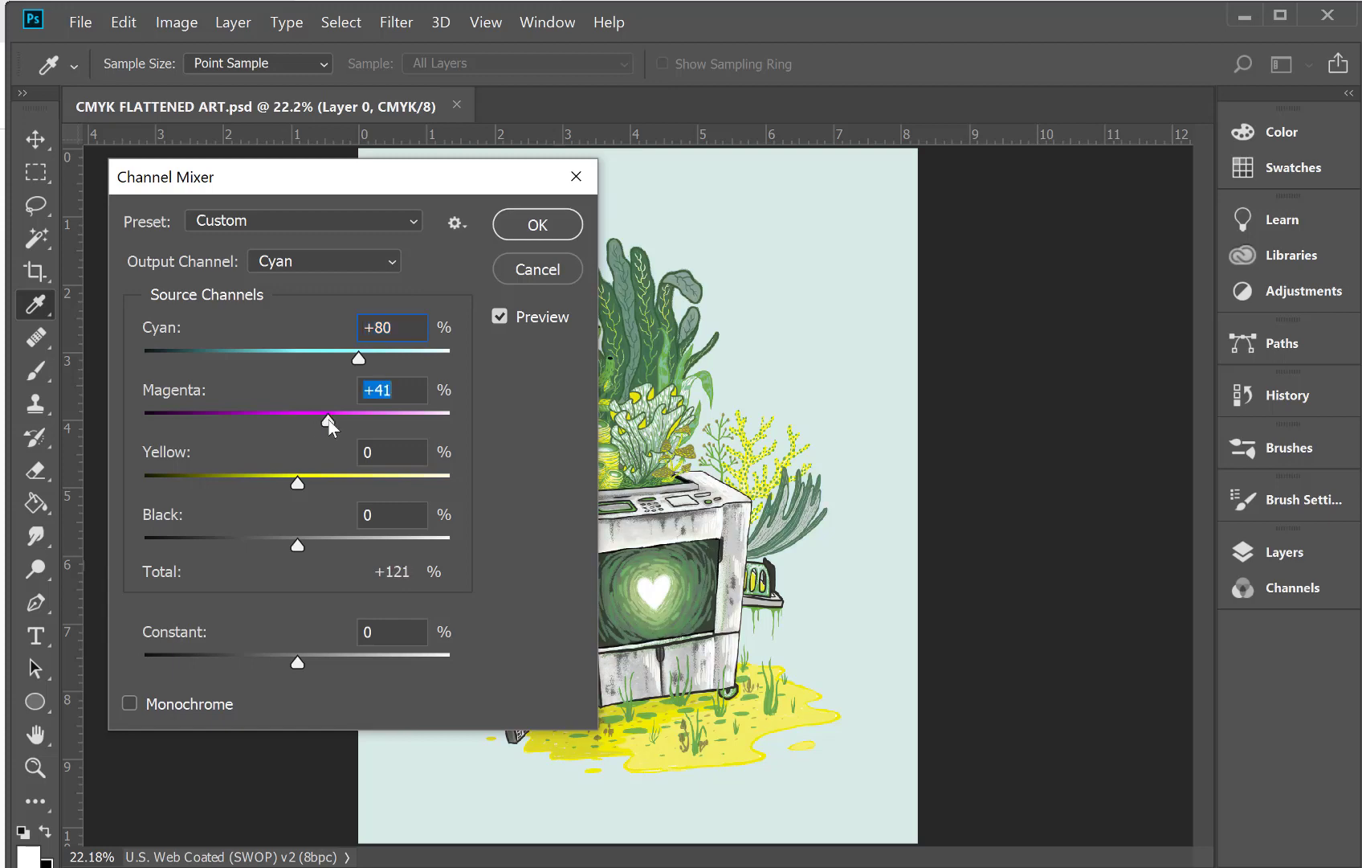
{"action": "left_click_drag", "start_coordinate": [301, 541], "coordinate": [373, 556]}
Set Yellow to -22% for the Magenta output channel and apply the Channel Mixer adjustment
{"action": "left_click", "coordinate": [398, 261]}
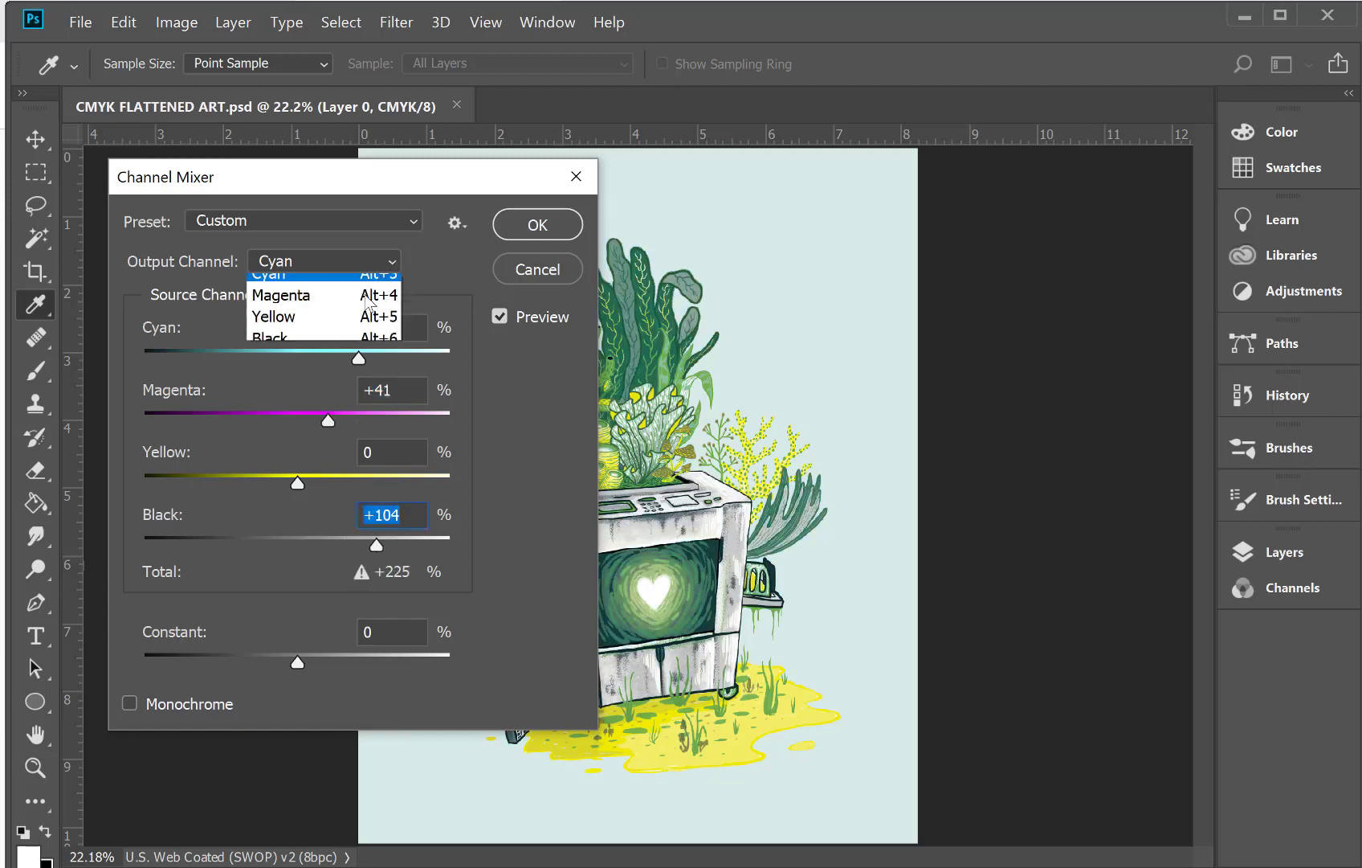
{"action": "left_click", "coordinate": [349, 308]}
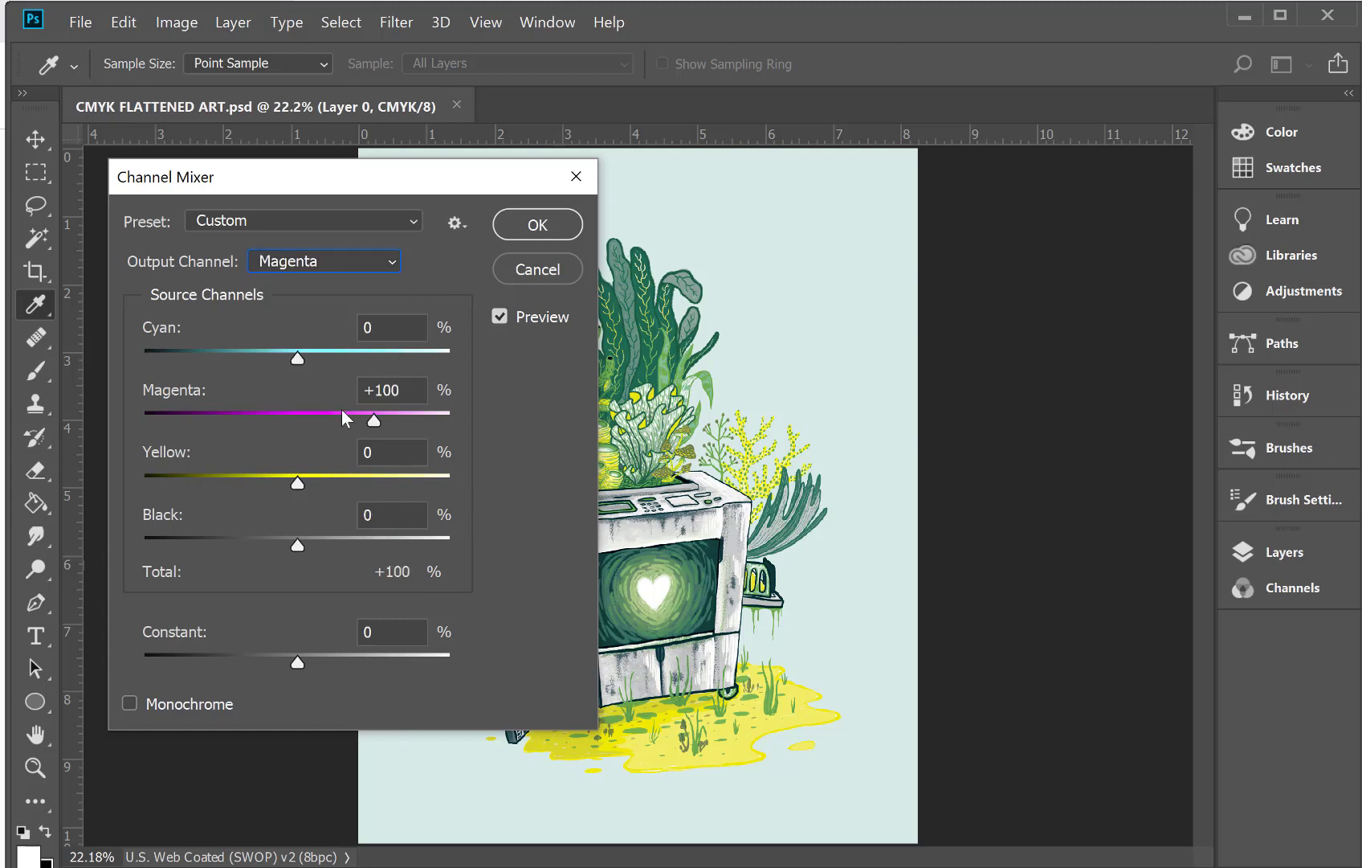
{"action": "mouse_move", "coordinate": [298, 482]}
{"action": "left_mouse_down"}
{"action": "mouse_move", "coordinate": [324, 481]}
{"action": "mouse_move", "coordinate": [280, 480]}
{"action": "left_mouse_up"}
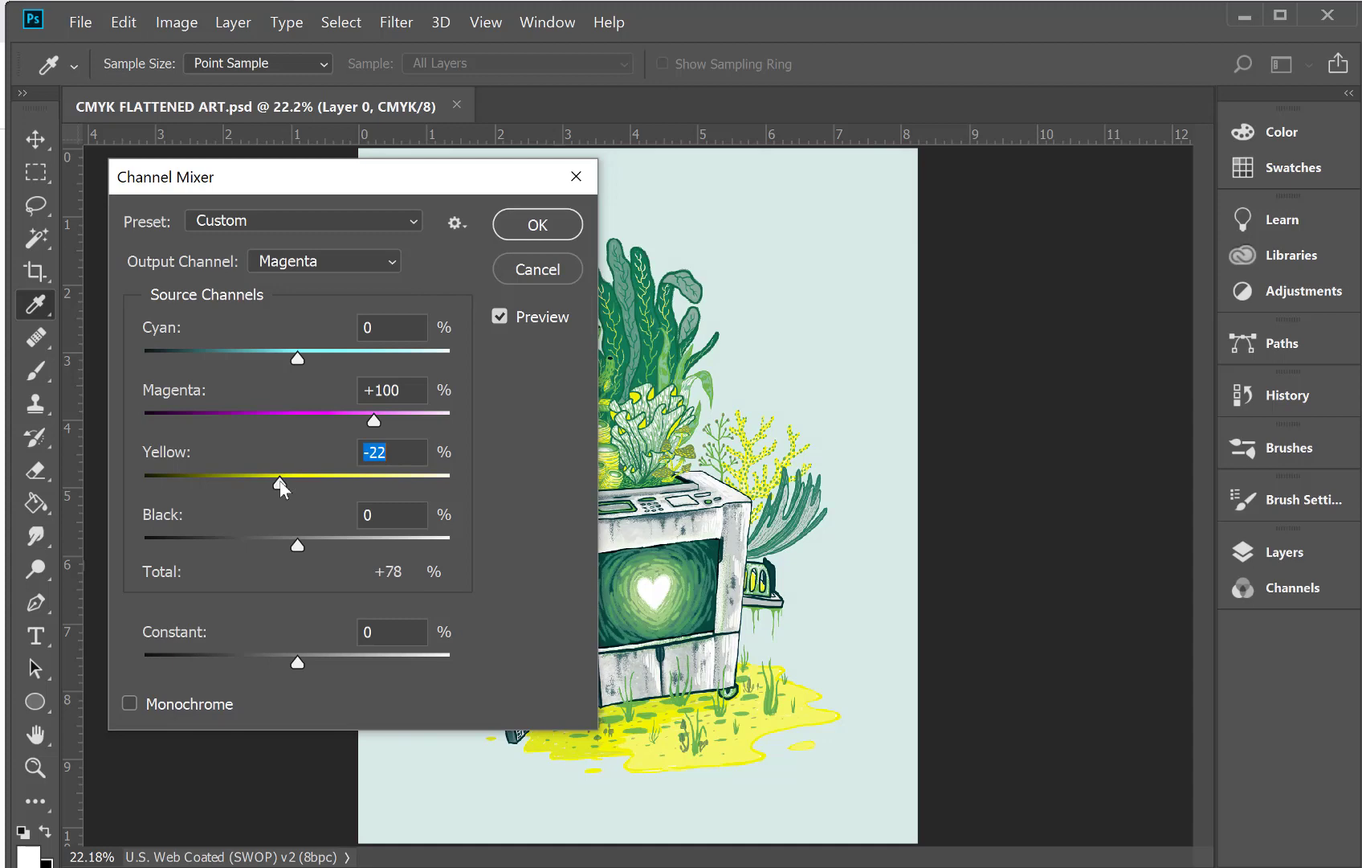
{"action": "left_click", "coordinate": [511, 225]}
{"action": "key", "text": "g"}
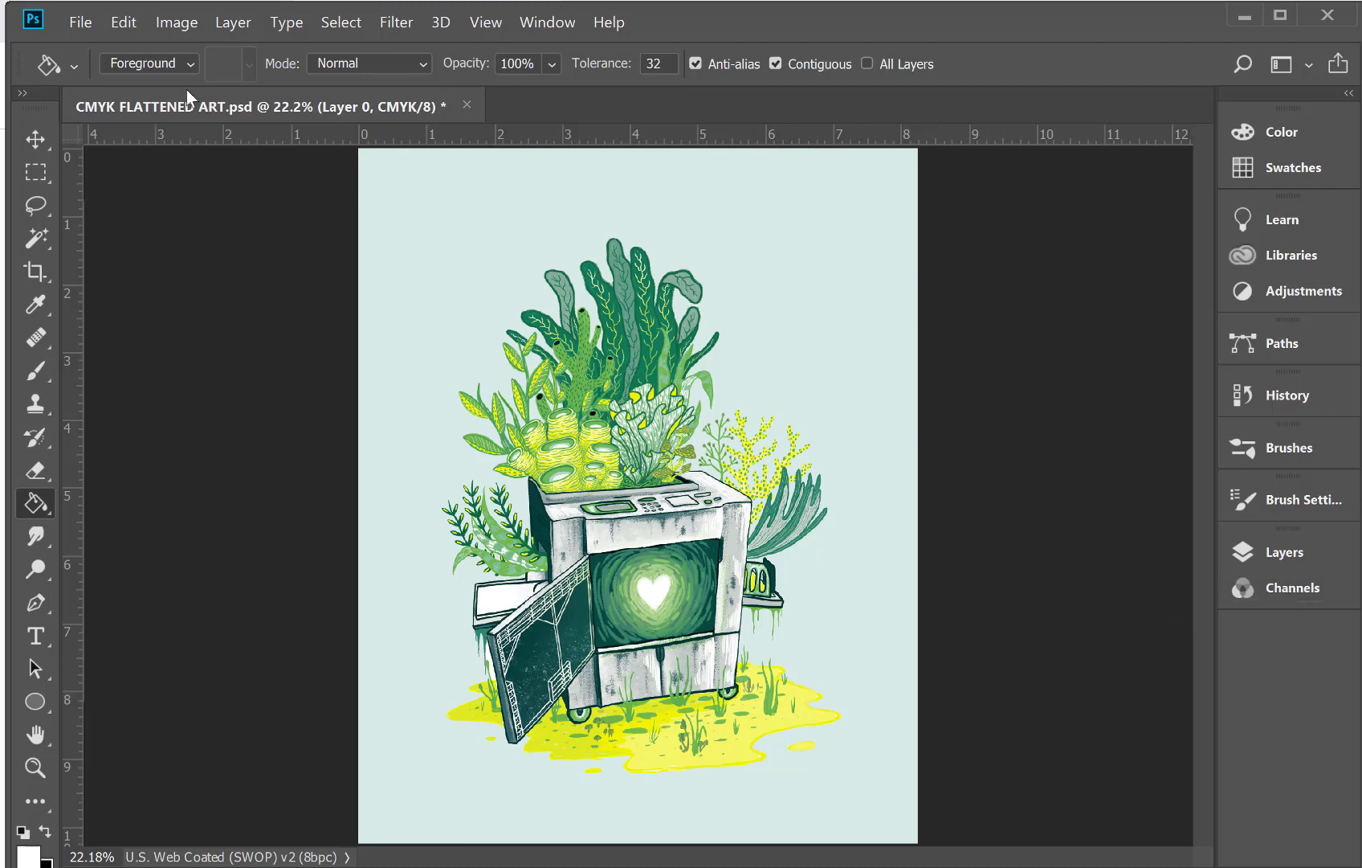
Convert the color-mixed artwork to Multichannel mode, accepting the flattening of its layers
{"action": "left_click", "coordinate": [165, 28]}
{"action": "mouse_move", "coordinate": [334, 50]}
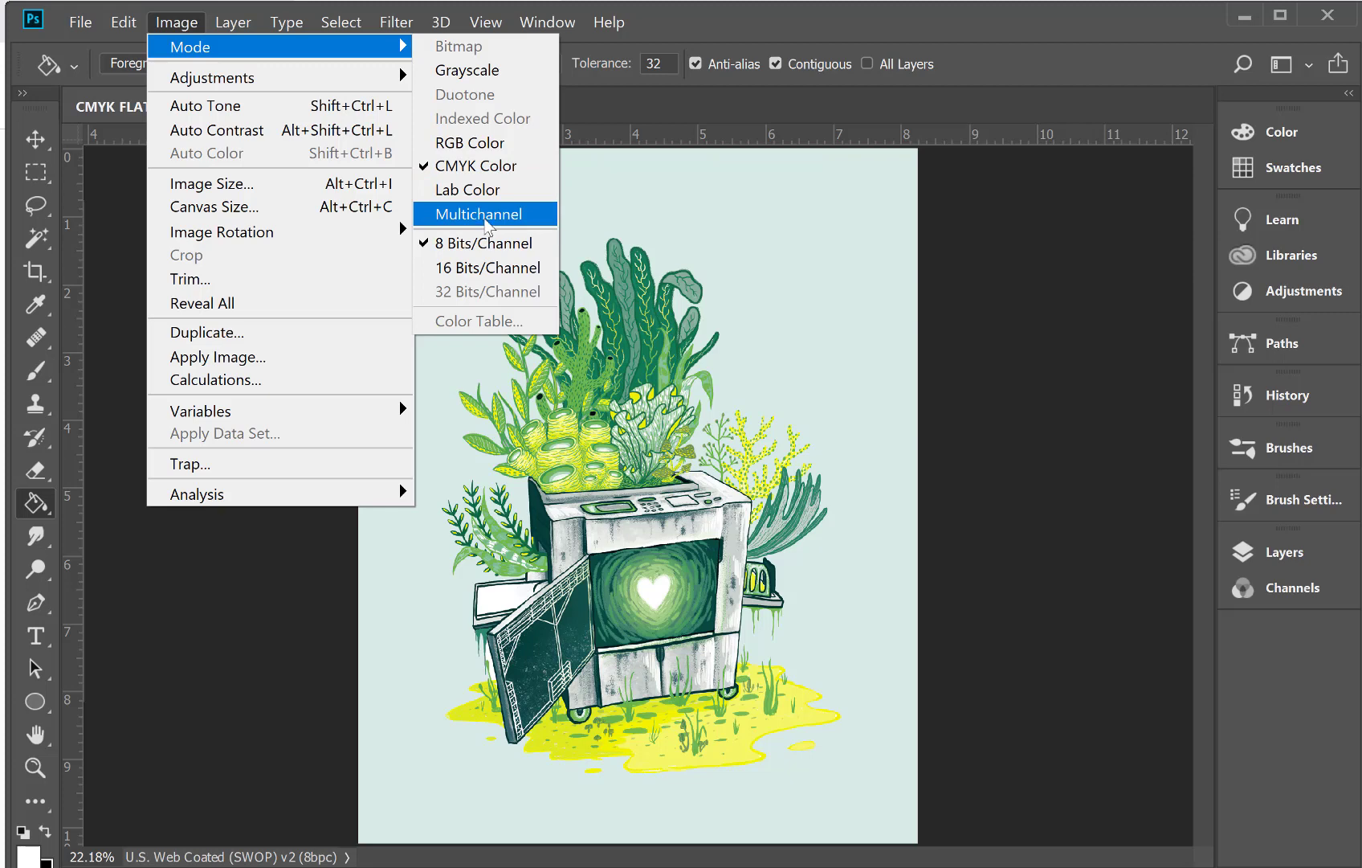
{"action": "left_click", "coordinate": [485, 219]}
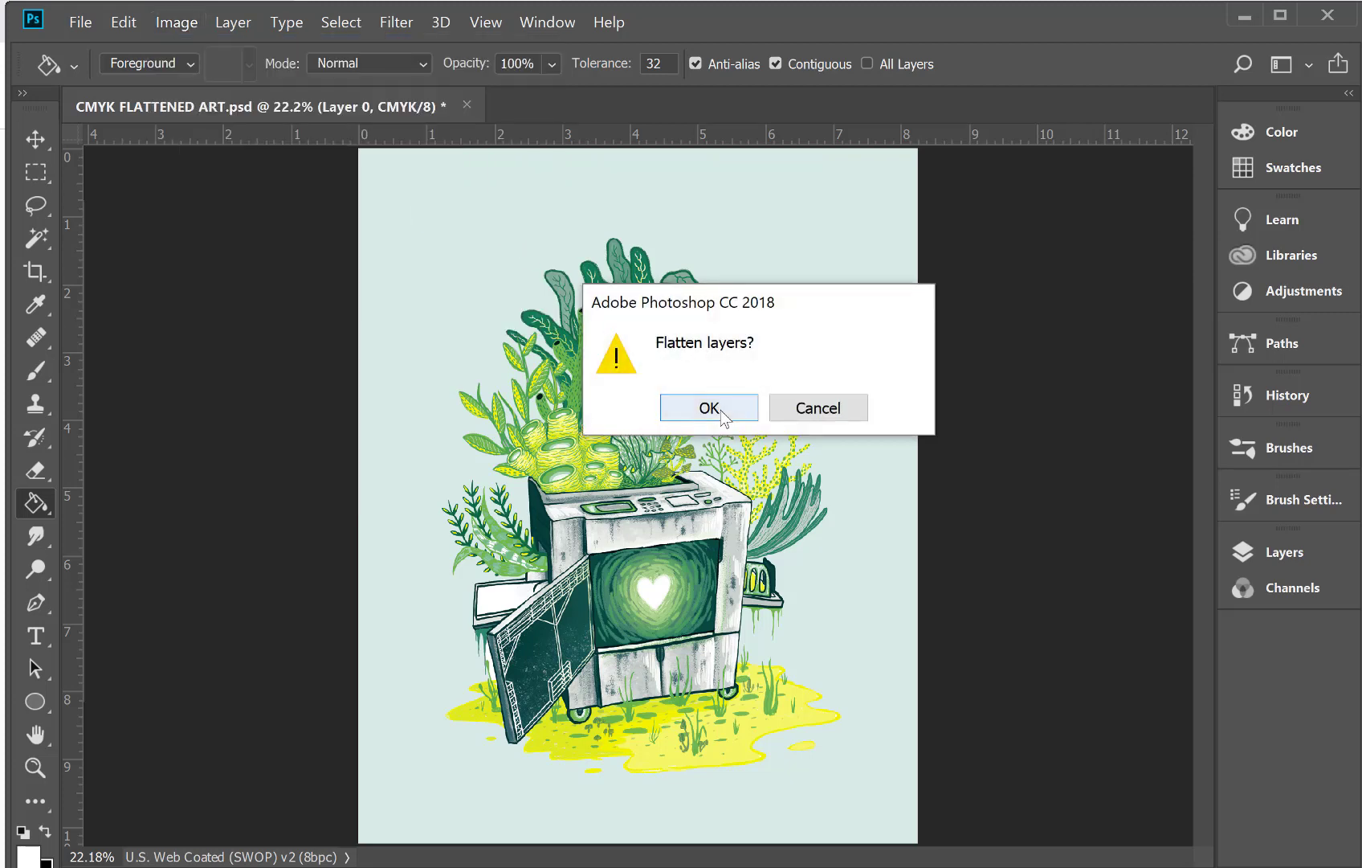
{"action": "left_click", "coordinate": [721, 418]}
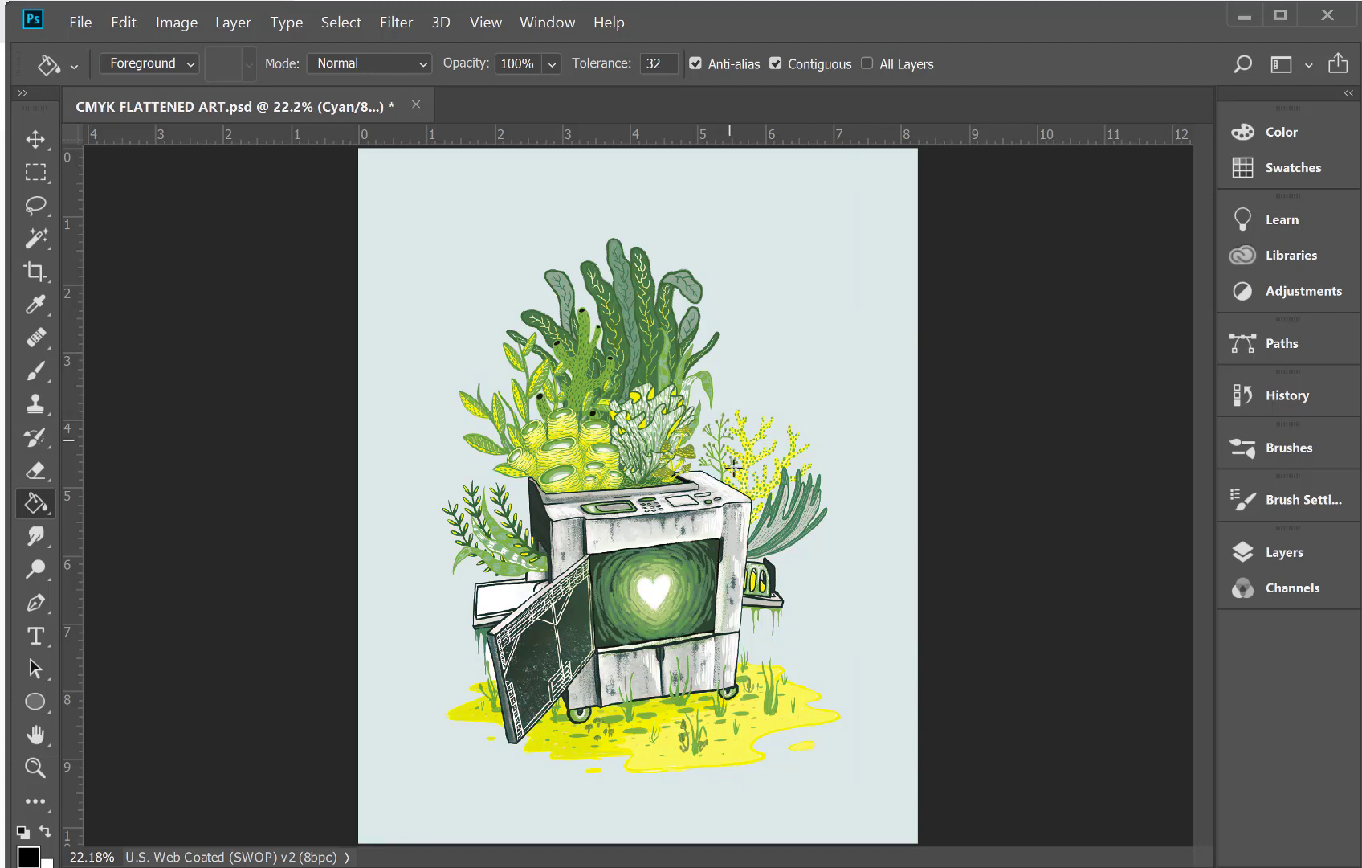
Select the Cyan channel with all other channels visible and change its ink color to PANTONE 637 U
{"action": "left_click", "coordinate": [1265, 587]}
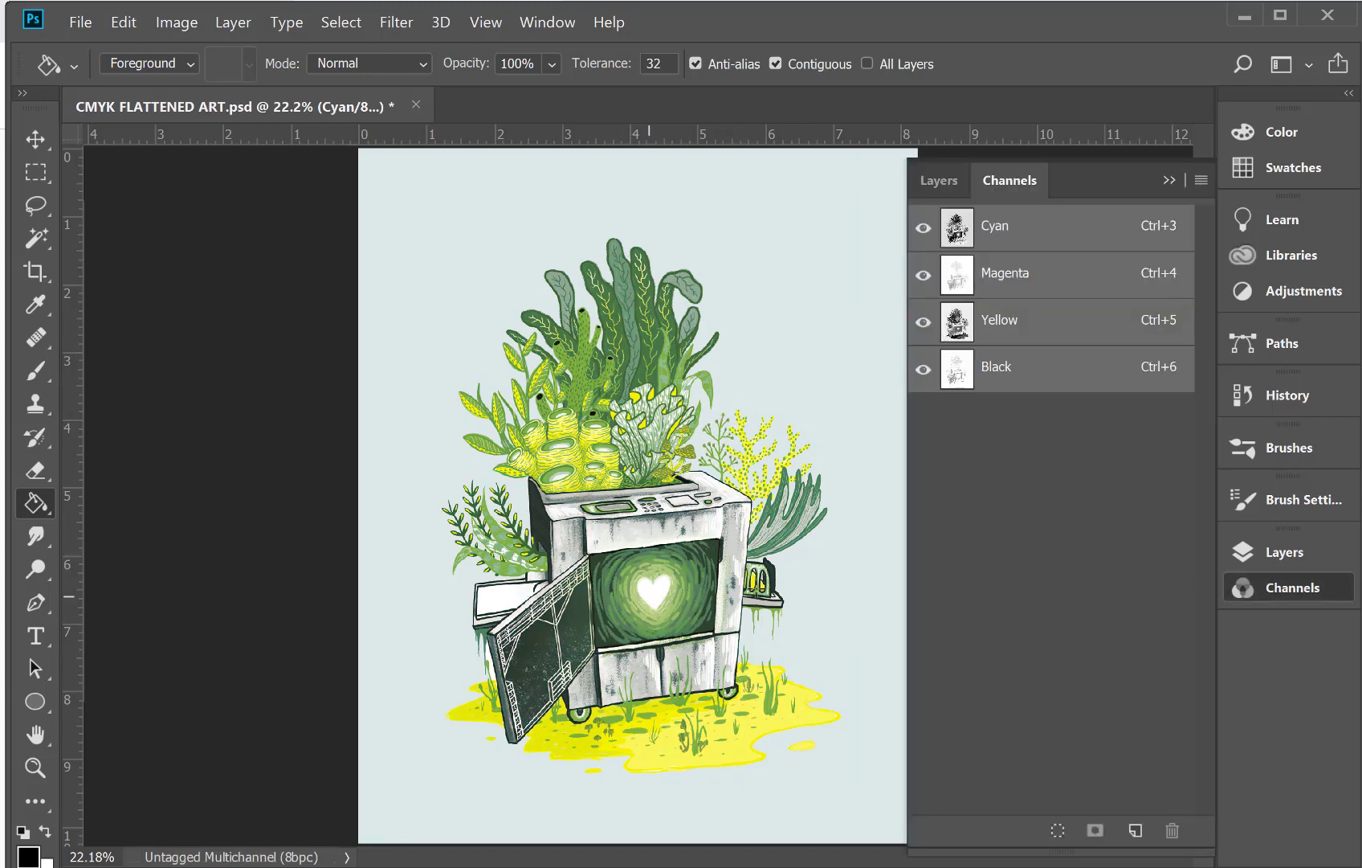
{"action": "left_click", "coordinate": [1096, 241]}
{"action": "left_click", "coordinate": [923, 275]}
{"action": "left_click", "coordinate": [924, 321]}
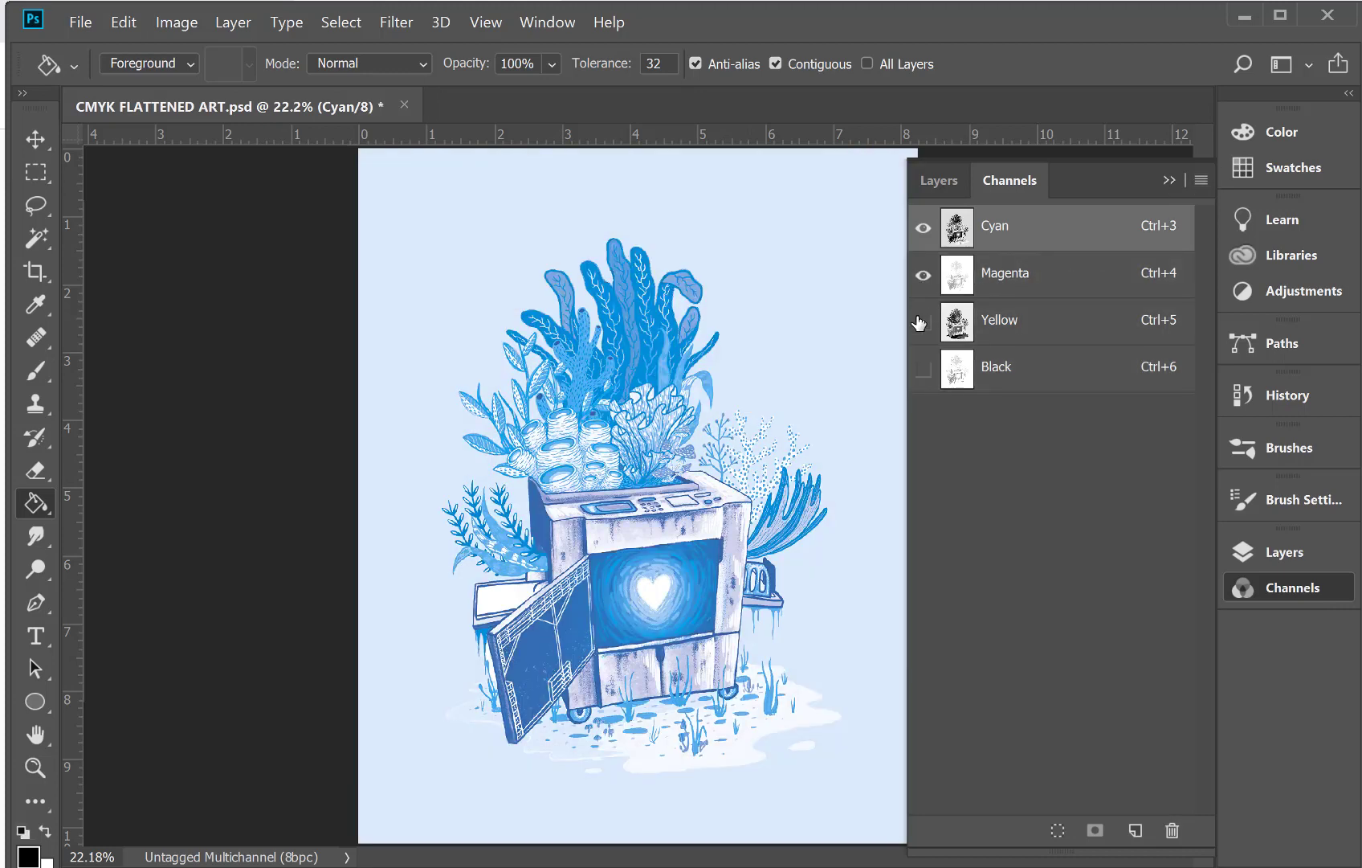
{"action": "left_click", "coordinate": [924, 369]}
{"action": "left_click", "coordinate": [1200, 180]}
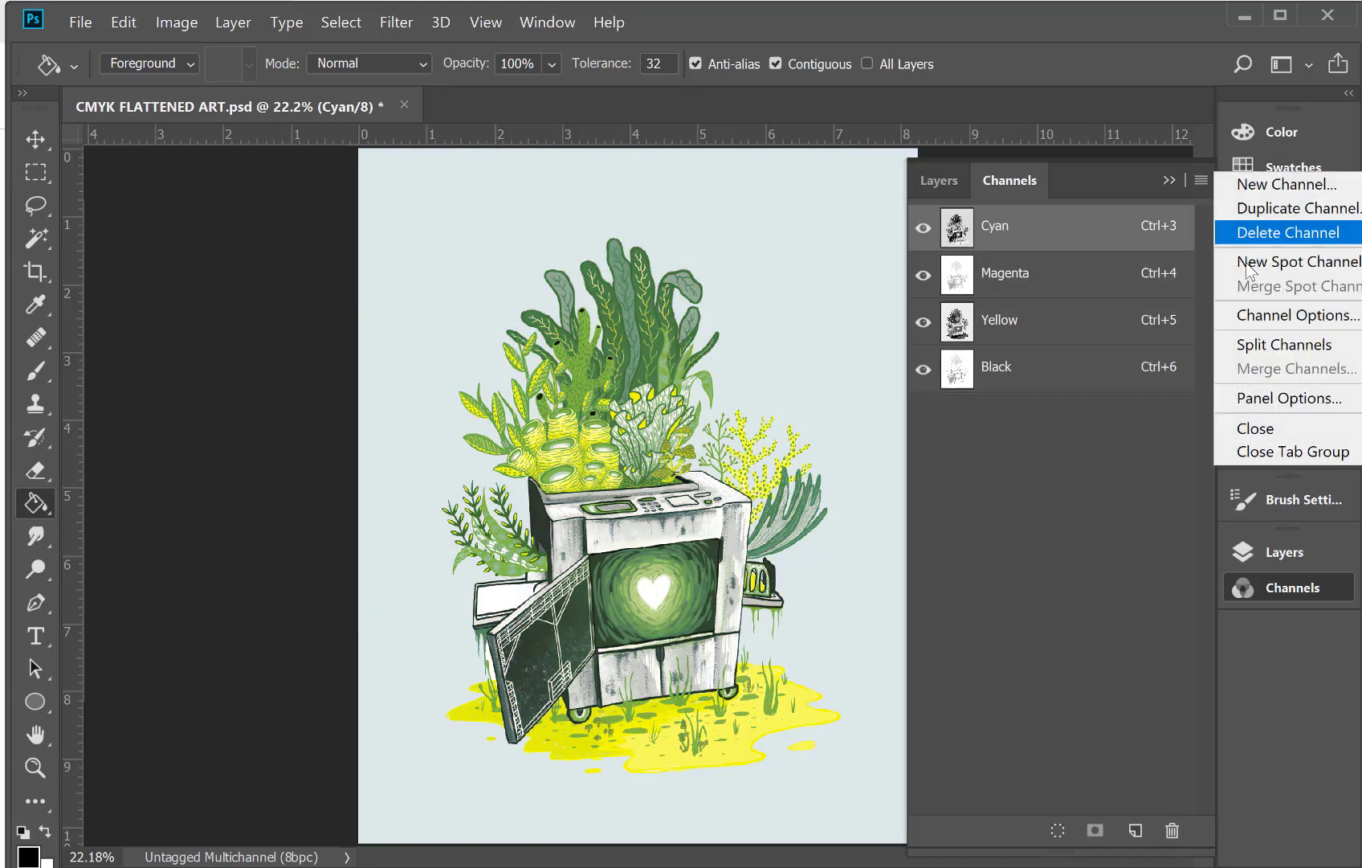
{"action": "left_click", "coordinate": [1274, 317]}
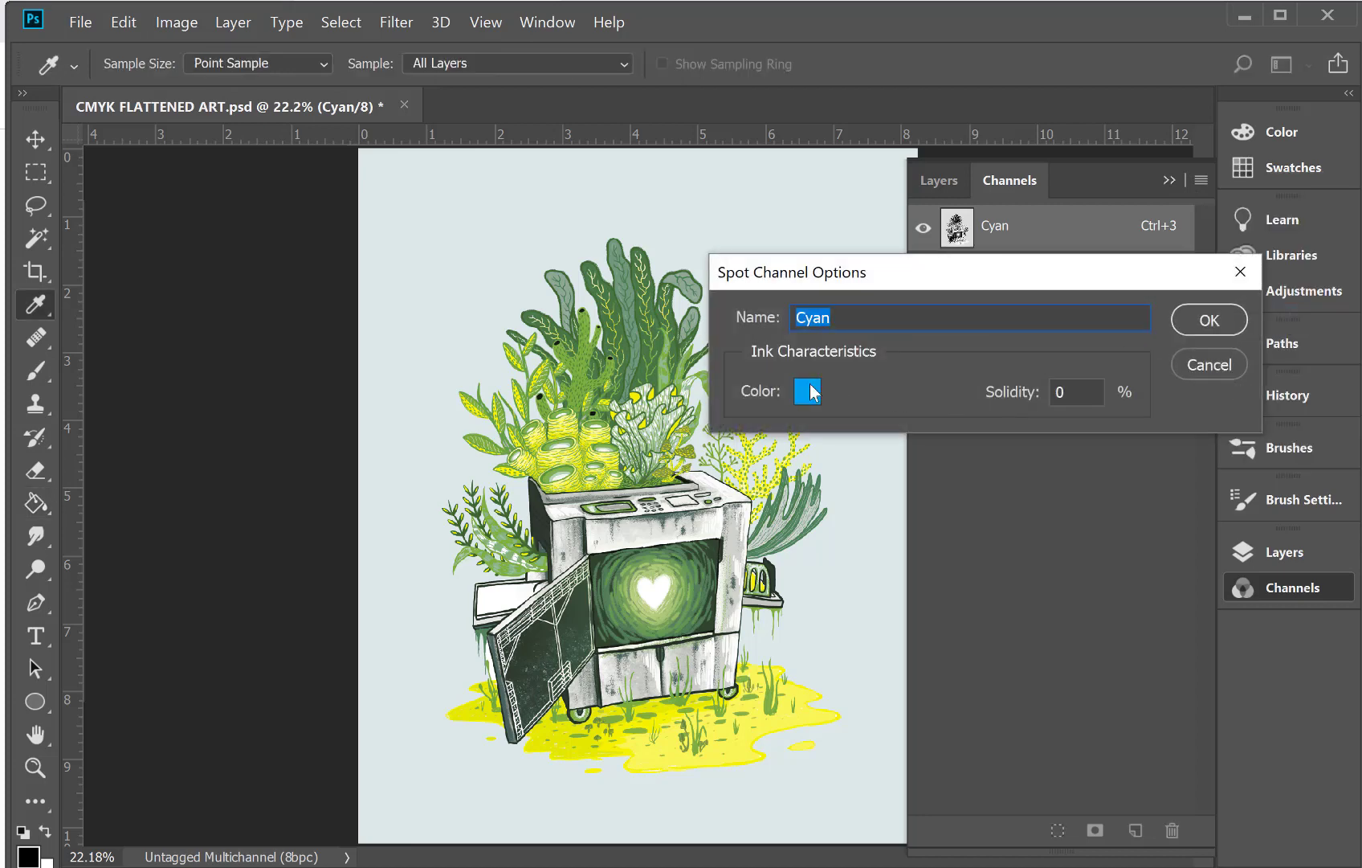
{"action": "left_click", "coordinate": [808, 391]}
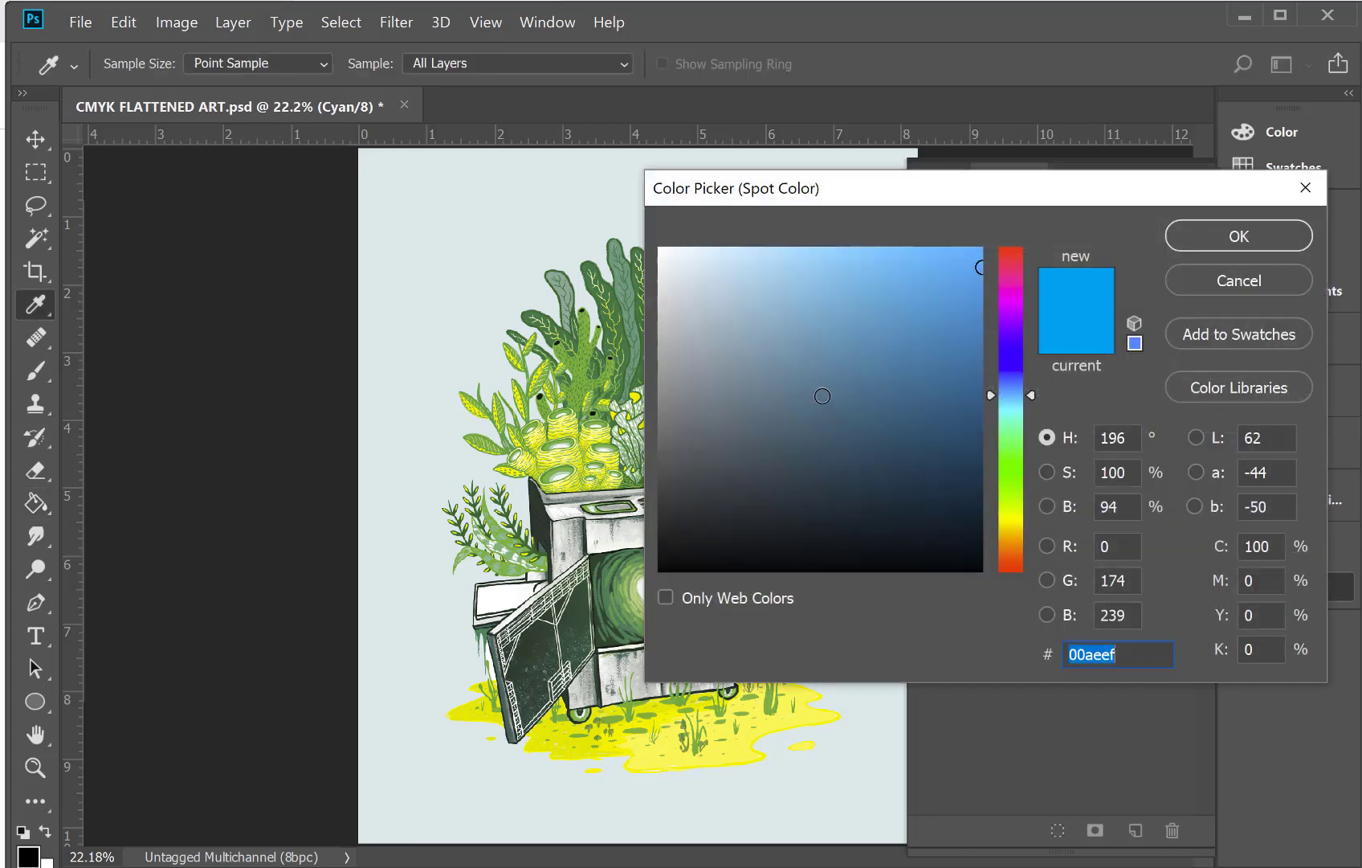
{"action": "left_click", "coordinate": [1188, 390]}
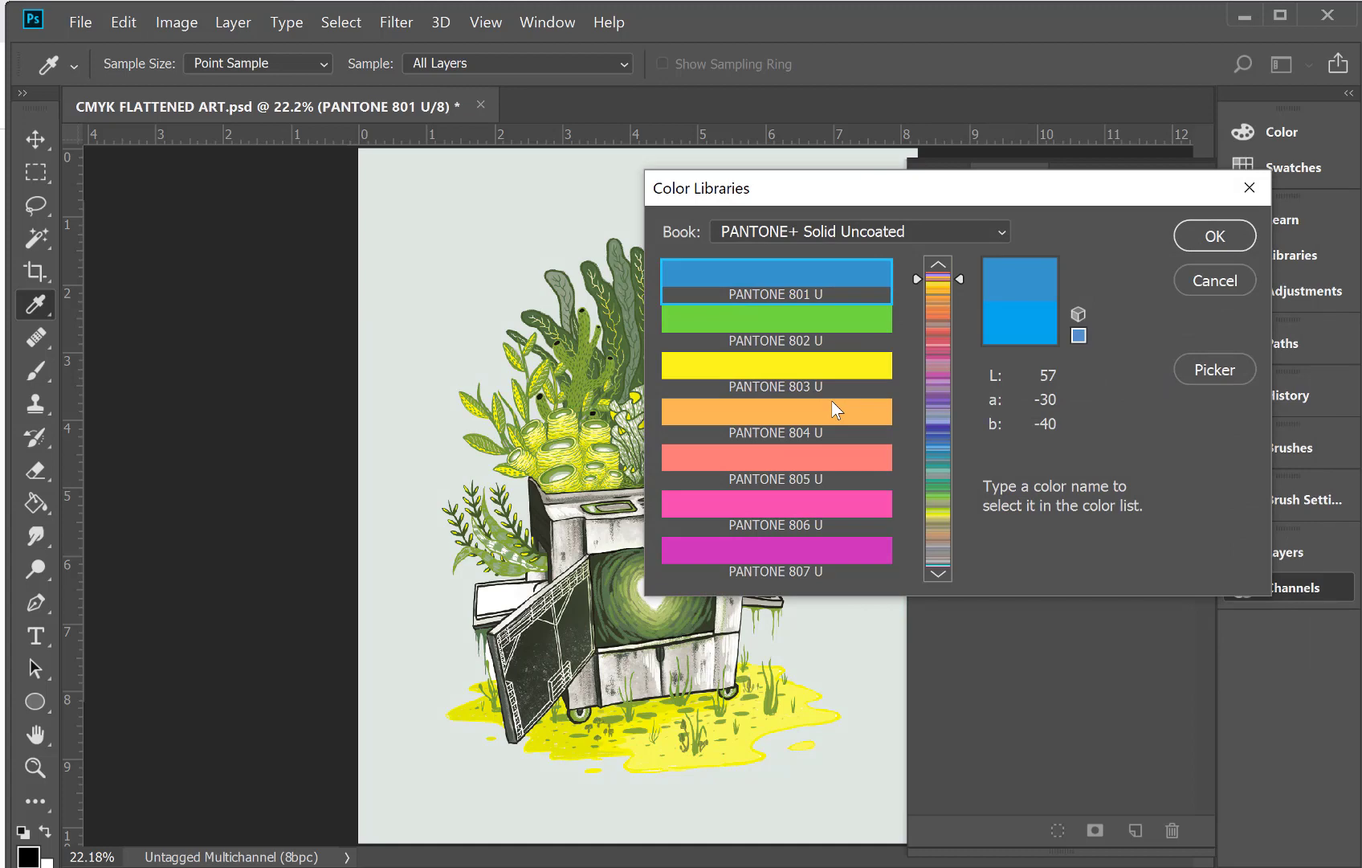
{"action": "type", "text": "637"}
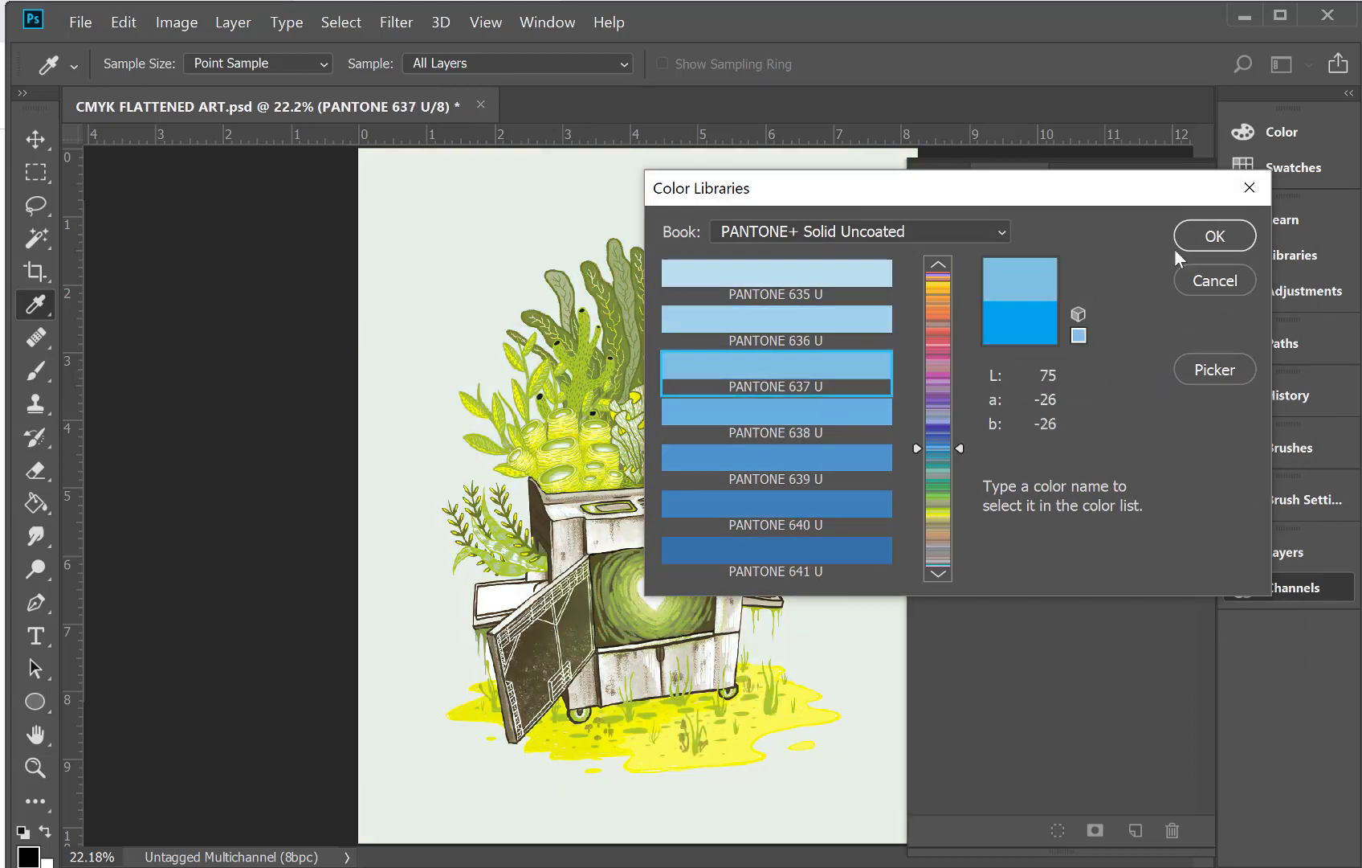
{"action": "left_click", "coordinate": [1215, 243]}
{"action": "left_click", "coordinate": [1205, 319]}
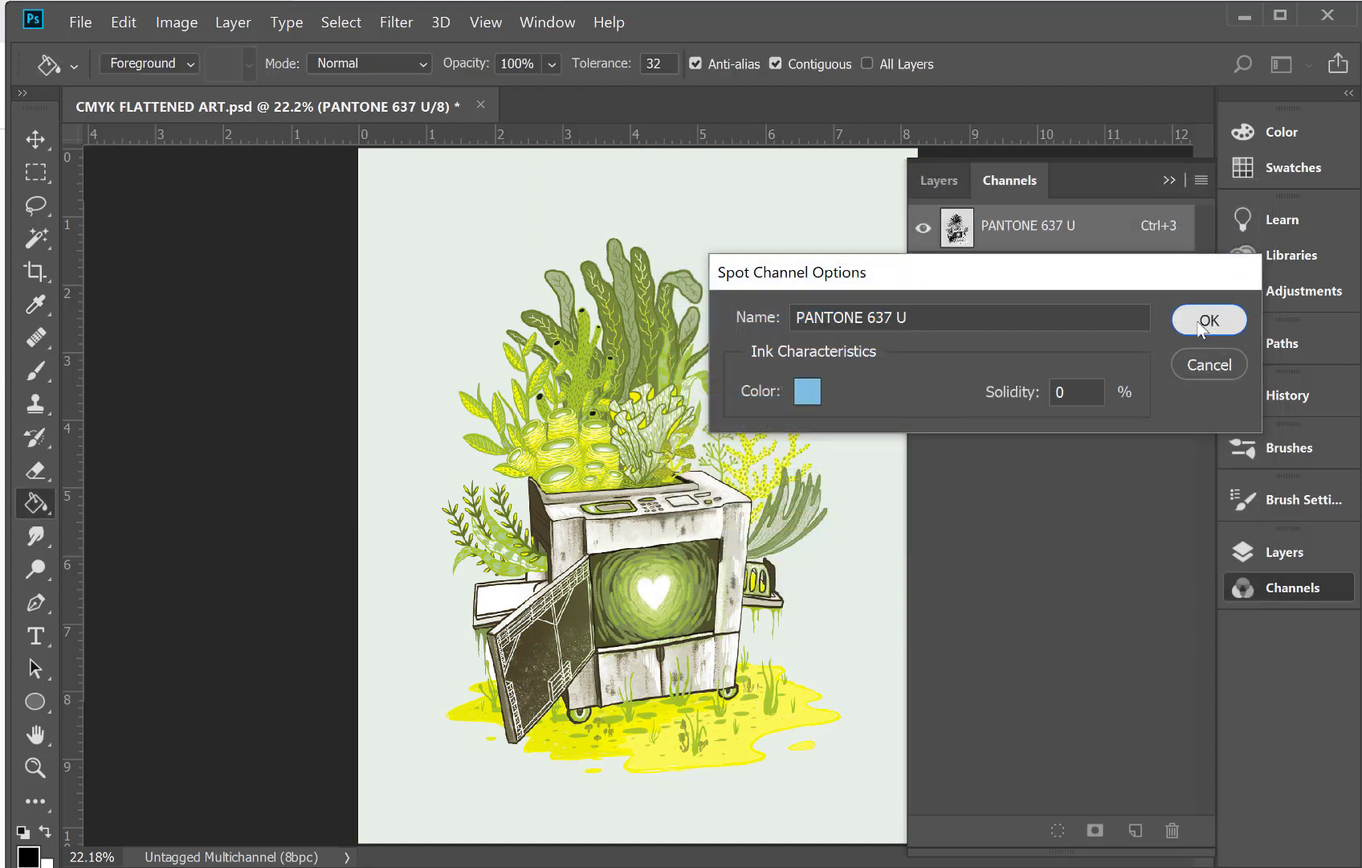
Change the Magenta channel's spot ink color to PANTONE 185 U from the PANTONE+ Solid Uncoated book
{"action": "left_click", "coordinate": [1057, 287]}
{"action": "left_click", "coordinate": [1198, 180]}
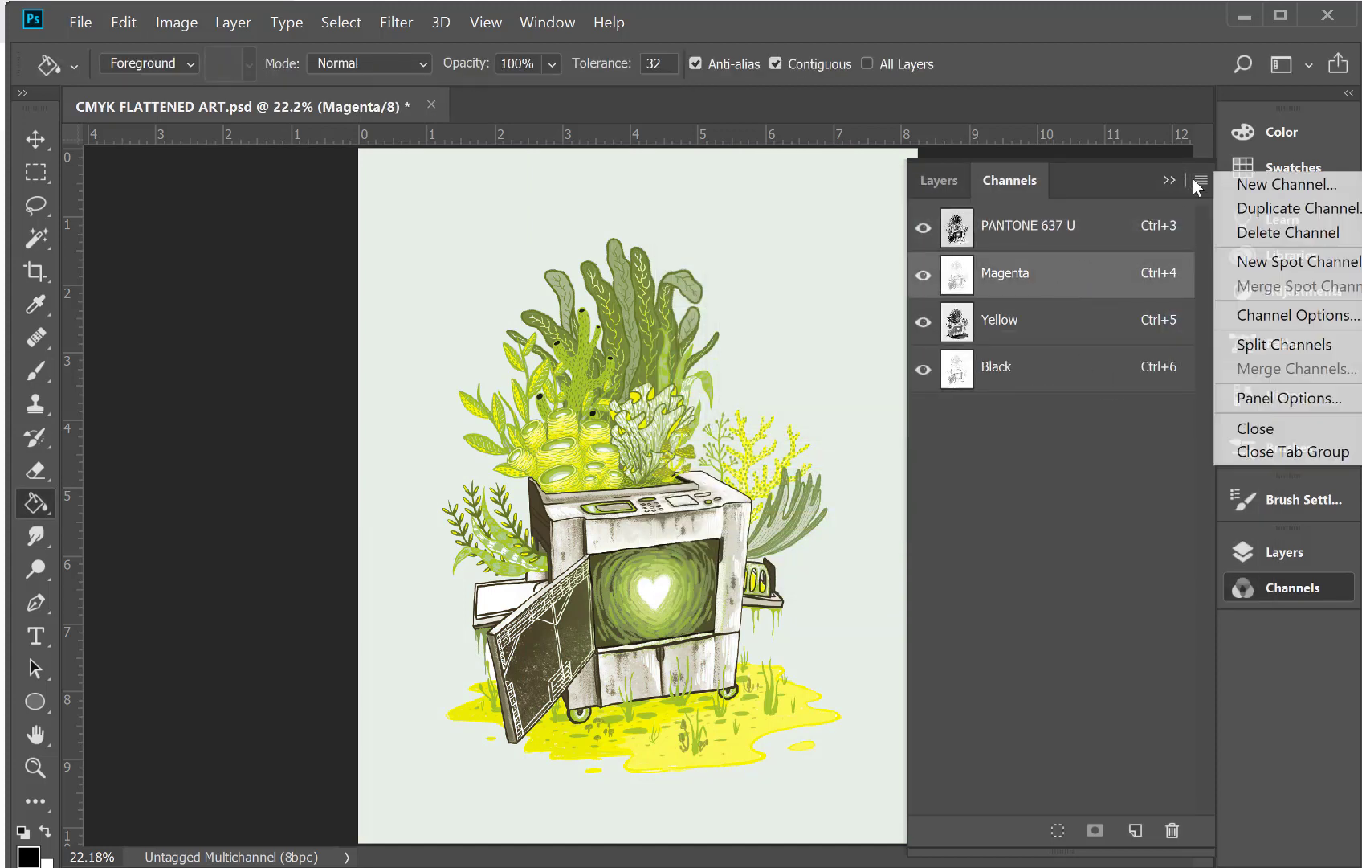
{"action": "left_click", "coordinate": [1265, 316]}
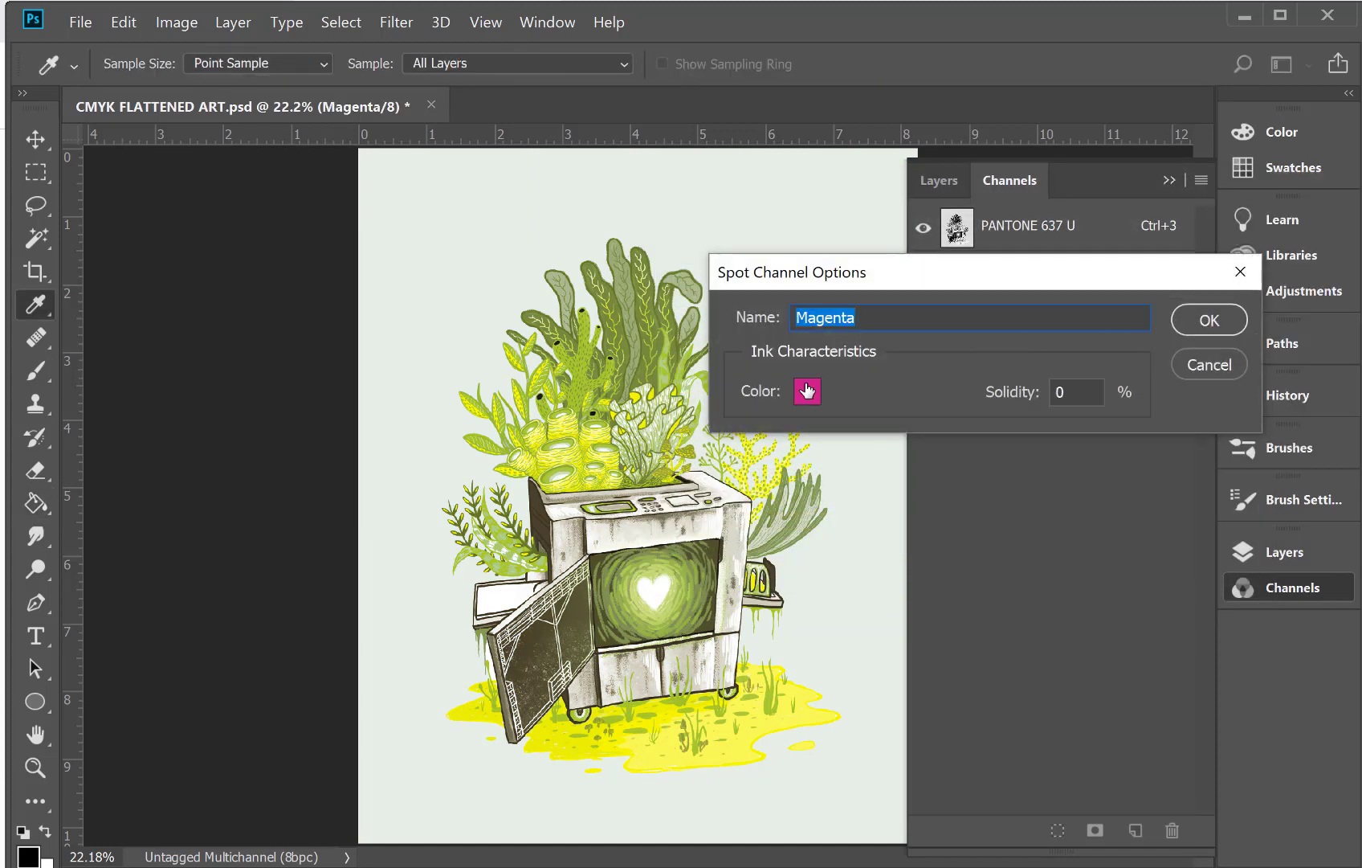
{"action": "left_click", "coordinate": [808, 390]}
{"action": "left_click", "coordinate": [1237, 386]}
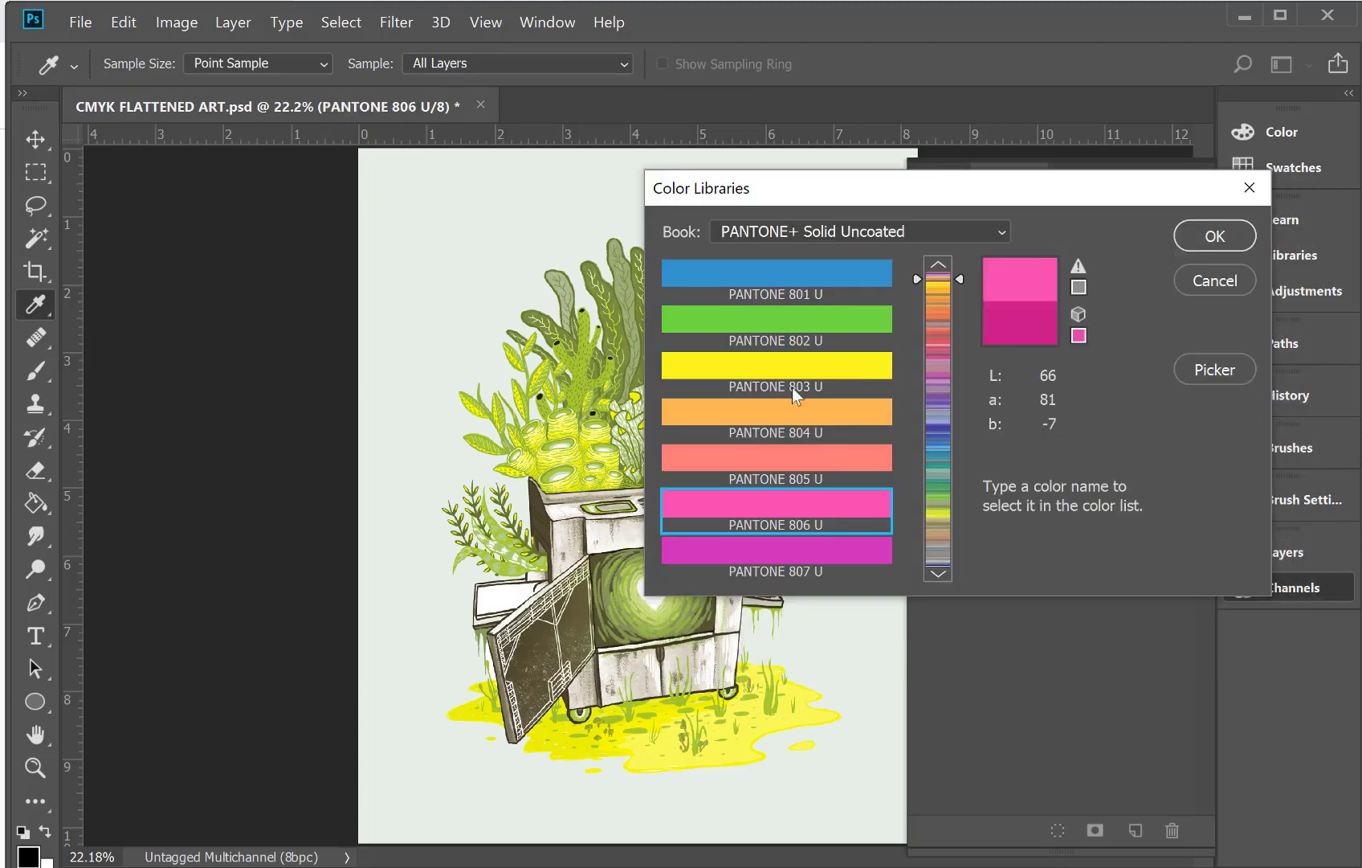
{"action": "type", "text": "185"}
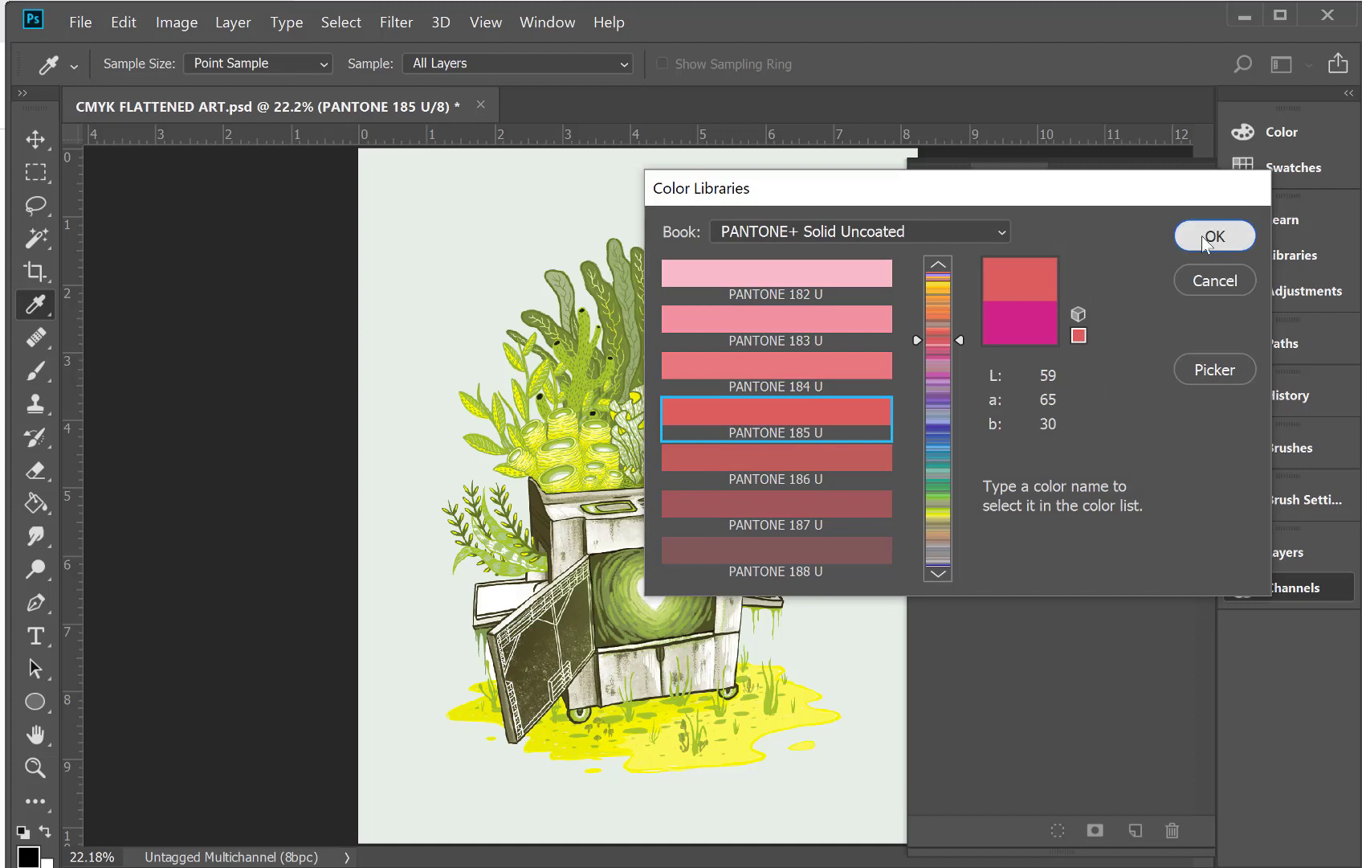
{"action": "left_click", "coordinate": [1245, 235]}
{"action": "left_click", "coordinate": [1188, 324]}
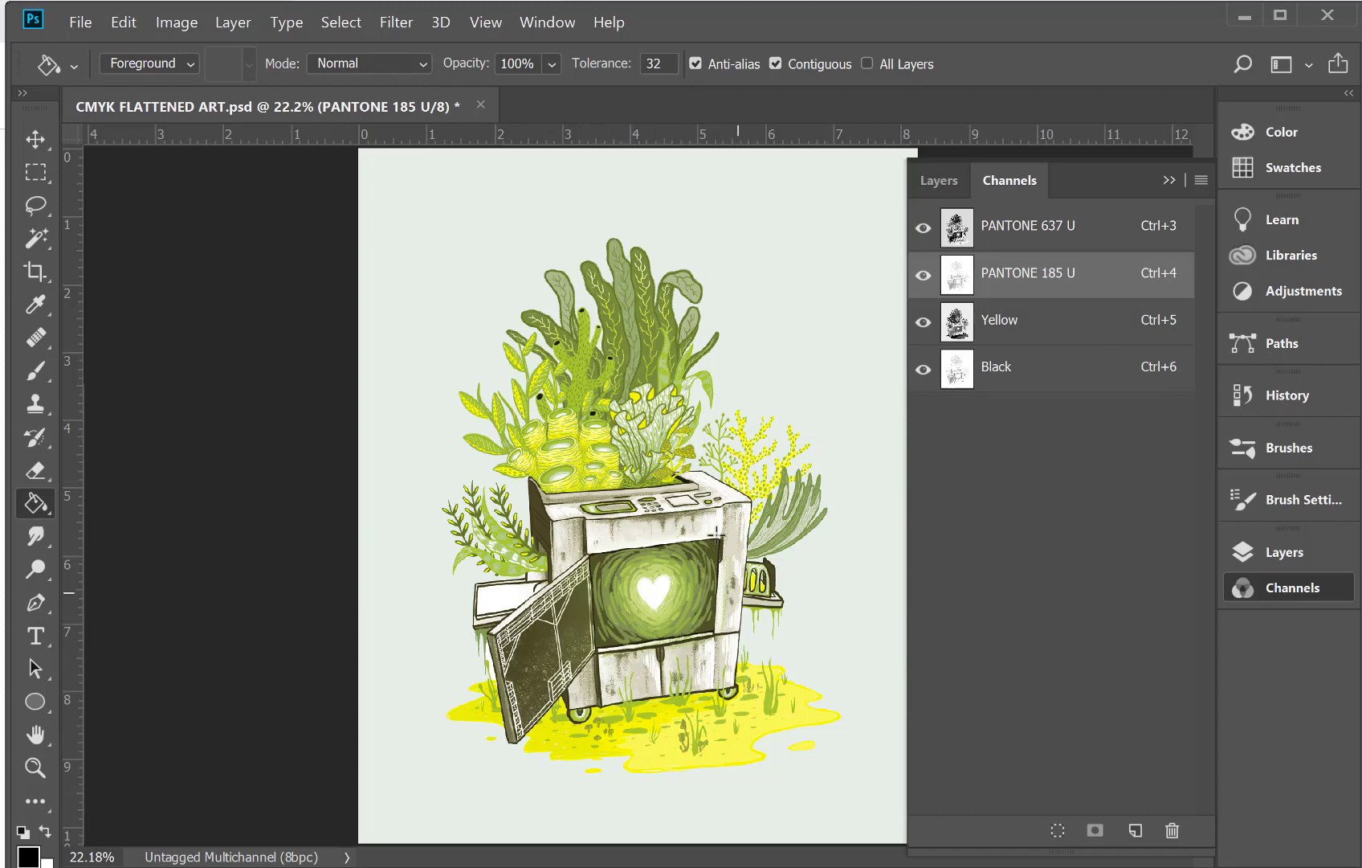
Select all four channels and, in Curves, raise the PANTONE 637 U midtones to output 50 at input 36
{"action": "left_click", "coordinate": [1028, 379]}
{"action": "left_click", "coordinate": [1041, 320], "text": "shift"}
{"action": "left_click", "coordinate": [1033, 277]}
{"action": "left_click", "coordinate": [1029, 227]}
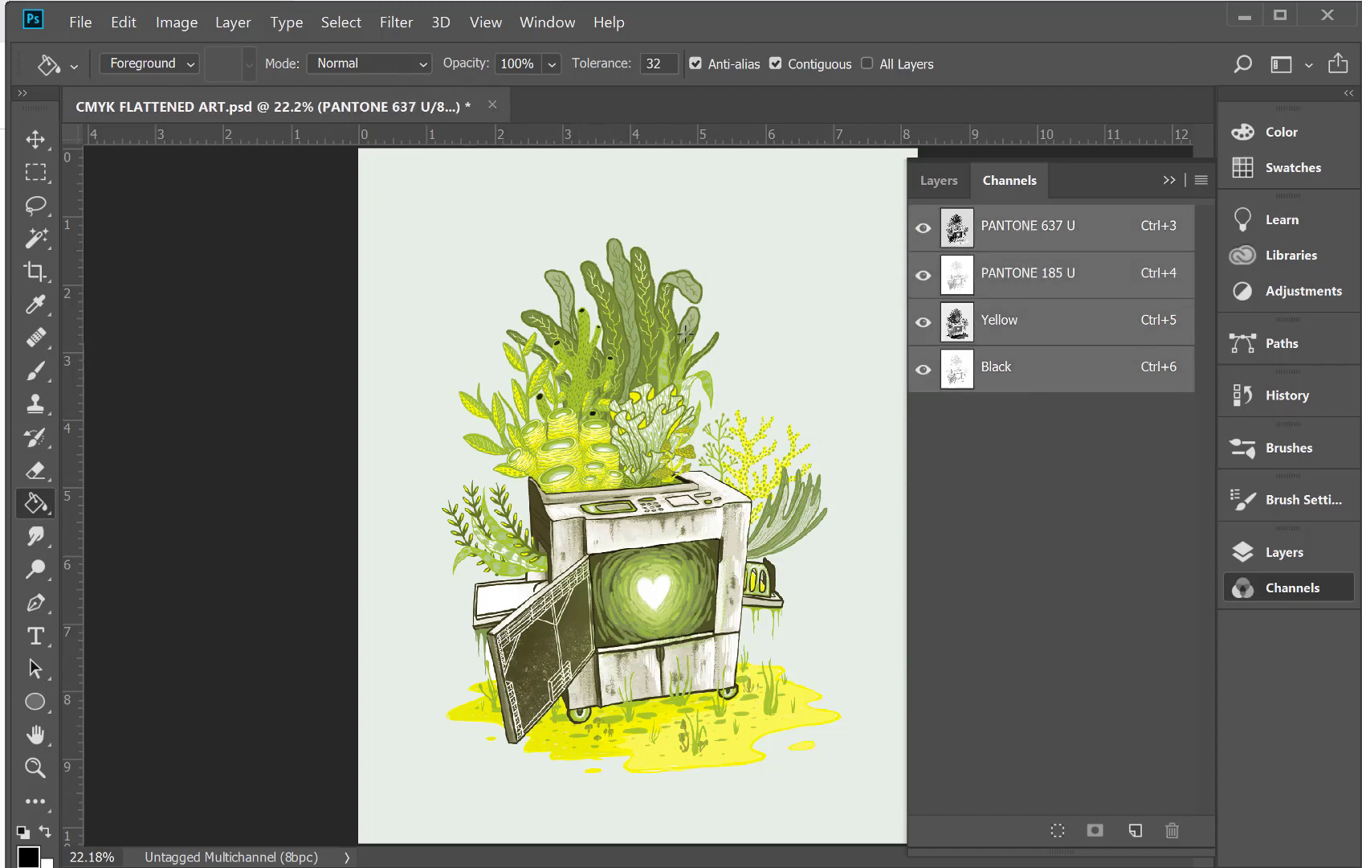
{"action": "left_click", "coordinate": [169, 22]}
{"action": "mouse_move", "coordinate": [205, 78]}
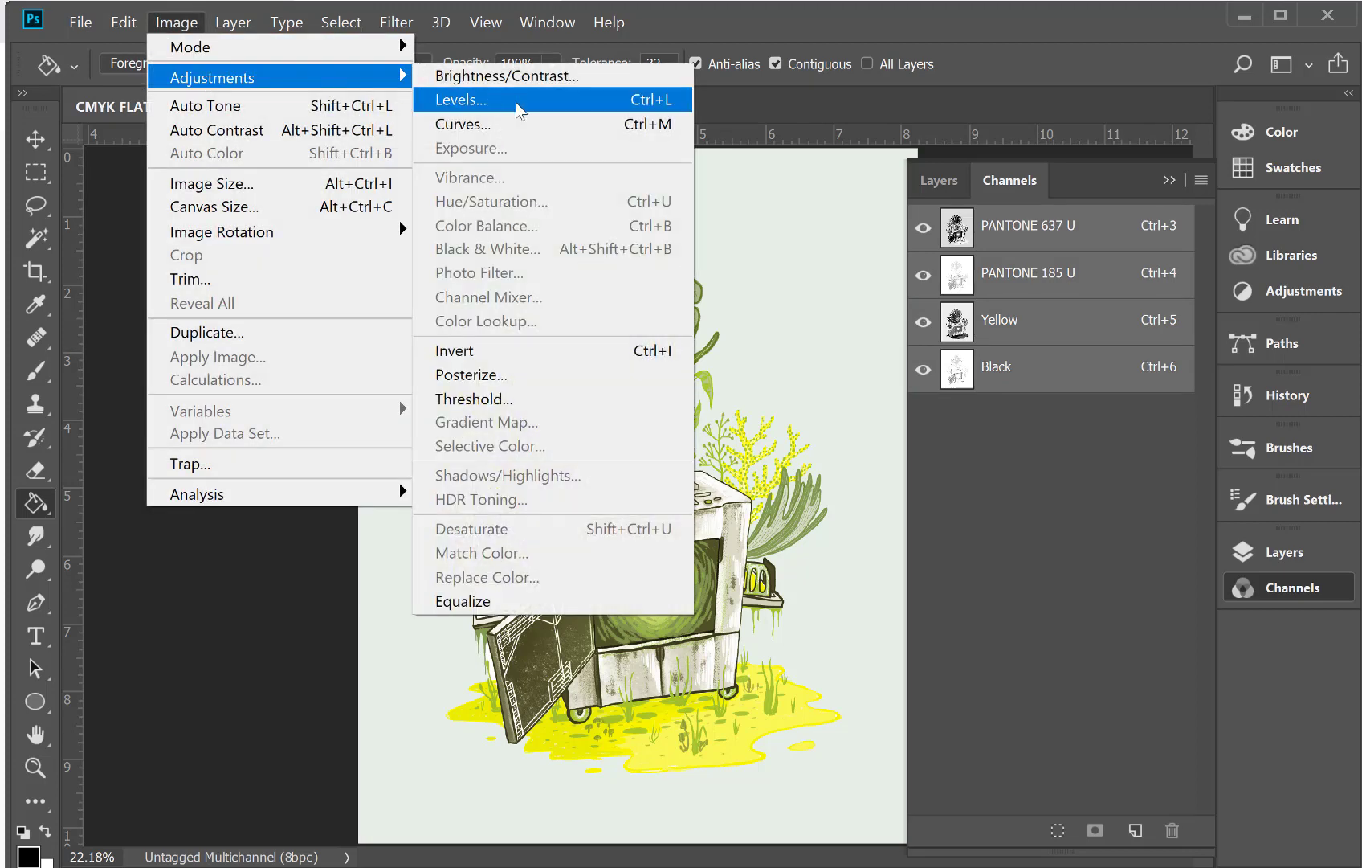
{"action": "left_click", "coordinate": [511, 127]}
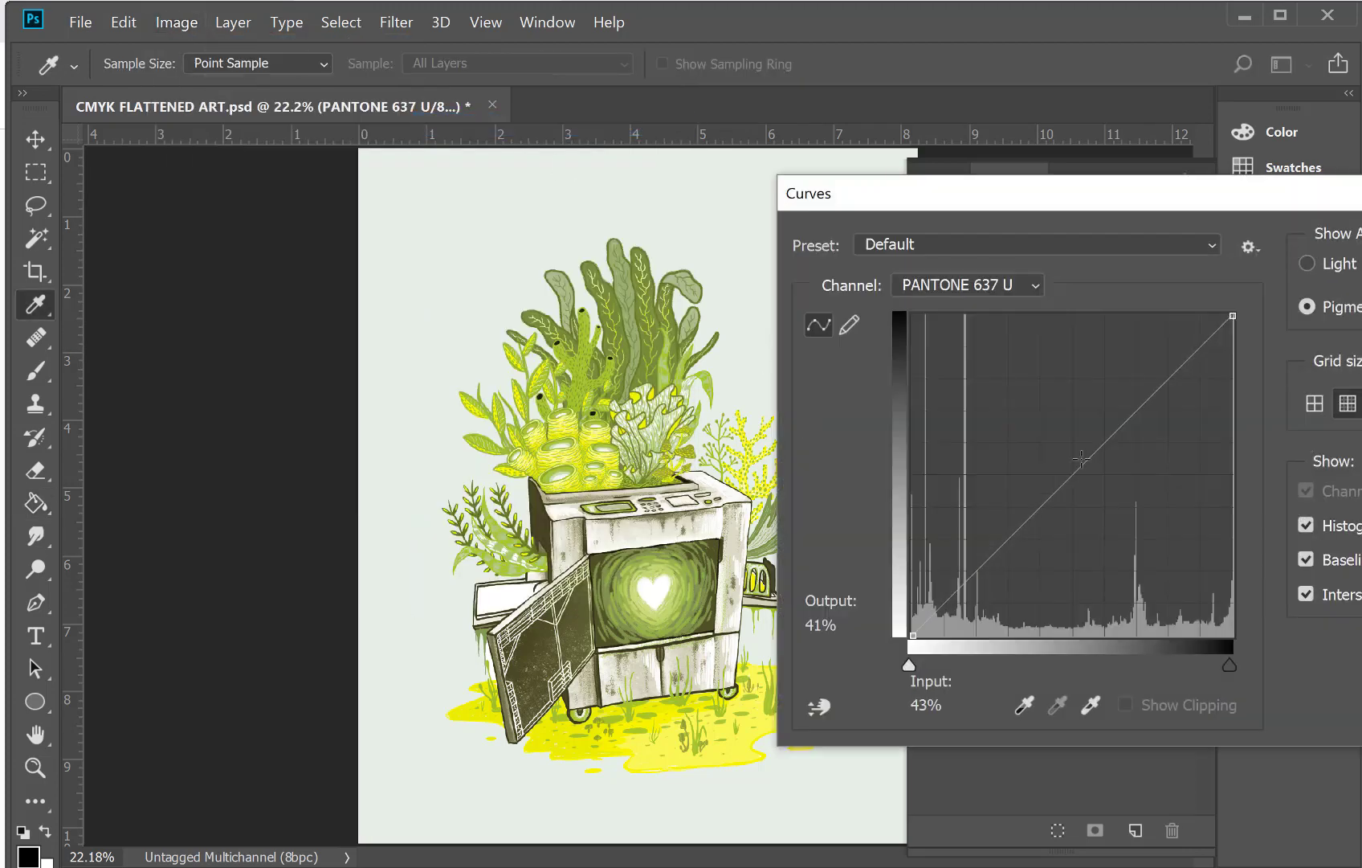
{"action": "left_click_drag", "start_coordinate": [1068, 481], "coordinate": [1038, 474]}
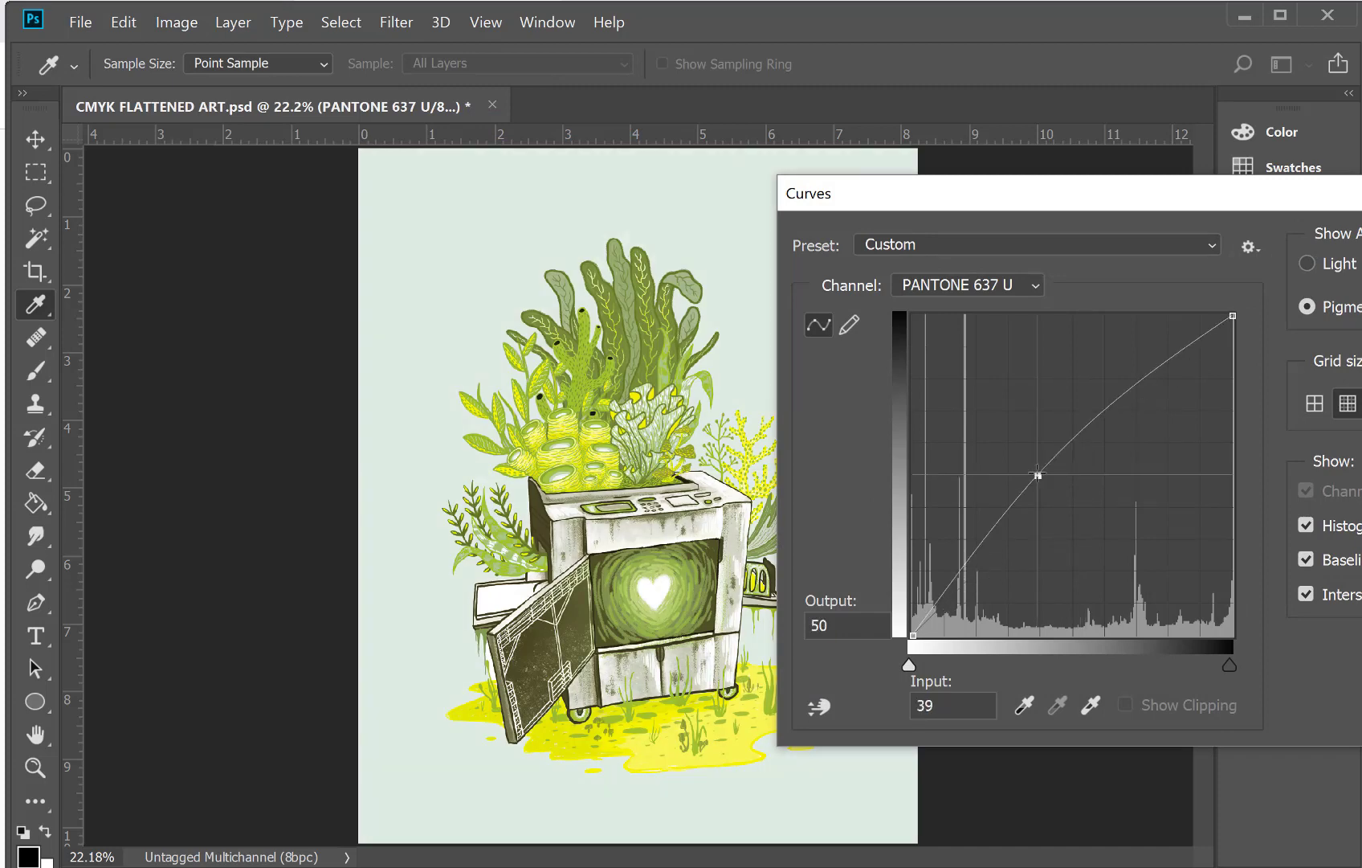
In Curves, raise the Black channel's midtones to output 51 at input 42
{"action": "left_click", "coordinate": [1032, 286]}
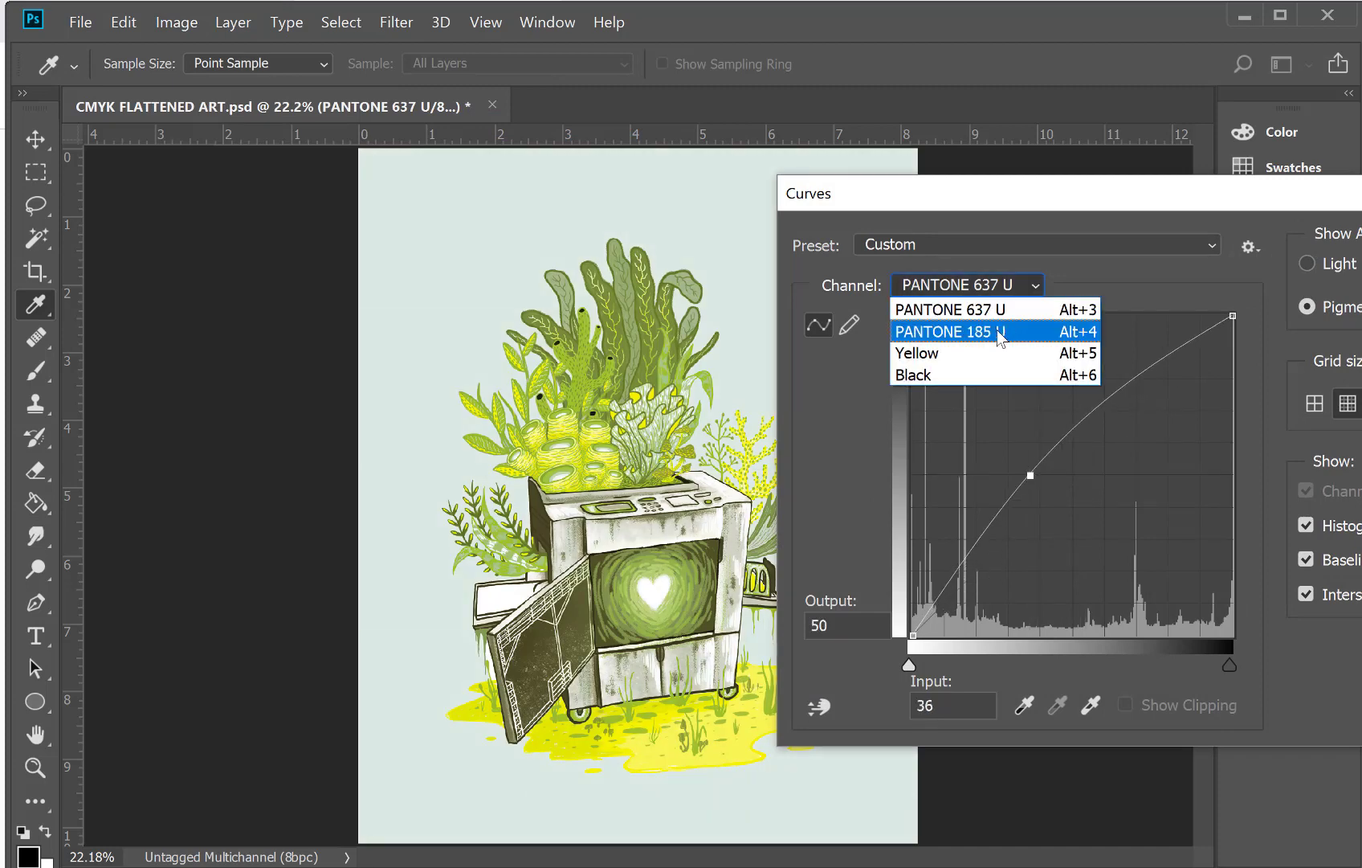
{"action": "left_click", "coordinate": [967, 375]}
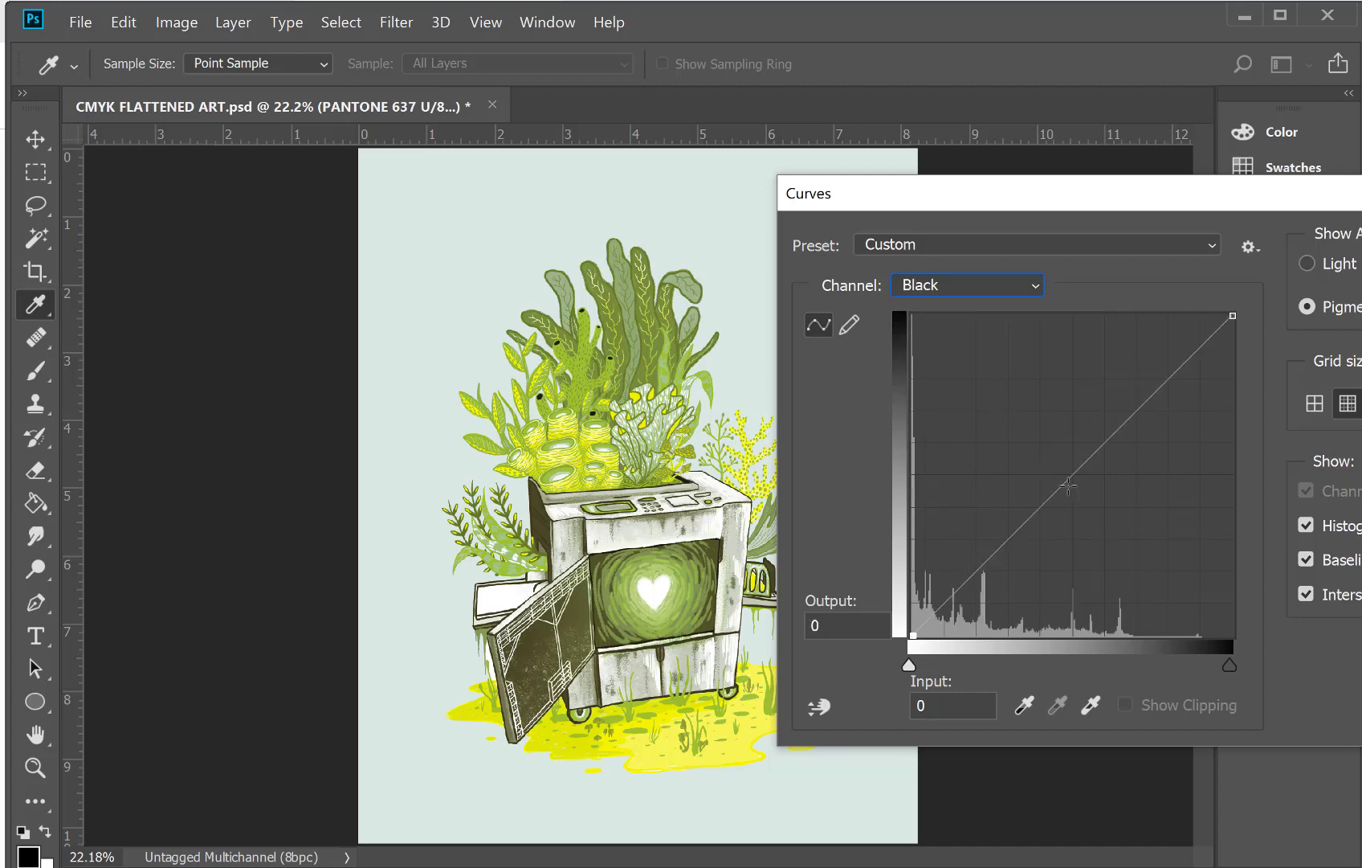
{"action": "left_click_drag", "start_coordinate": [1069, 484], "coordinate": [1038, 468]}
Raise the PANTONE 185 U midtones to output 53 at input 37 and apply the Curves adjustment
{"action": "left_click", "coordinate": [1037, 283]}
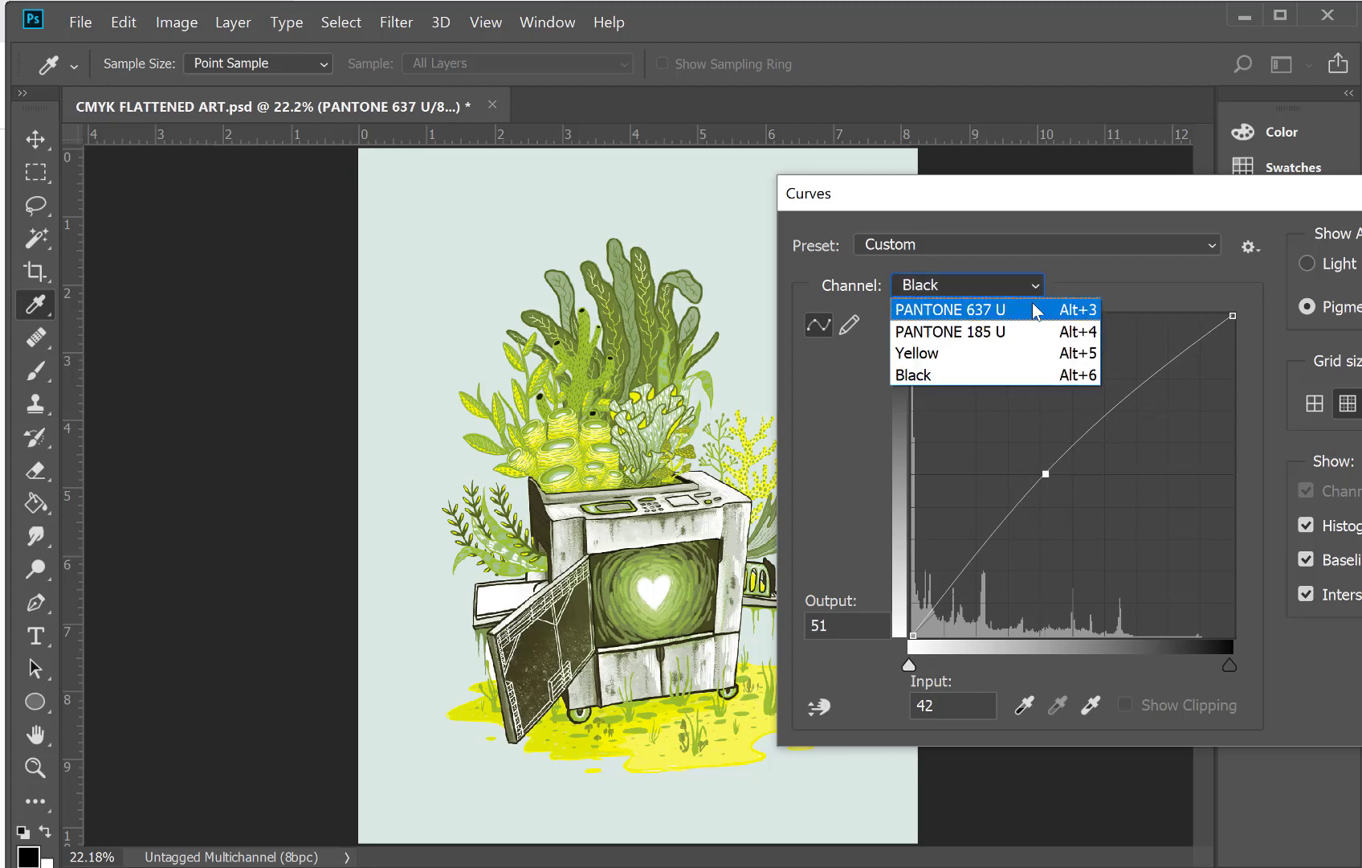
{"action": "left_click", "coordinate": [1000, 342]}
{"action": "left_click_drag", "start_coordinate": [1082, 468], "coordinate": [1029, 464]}
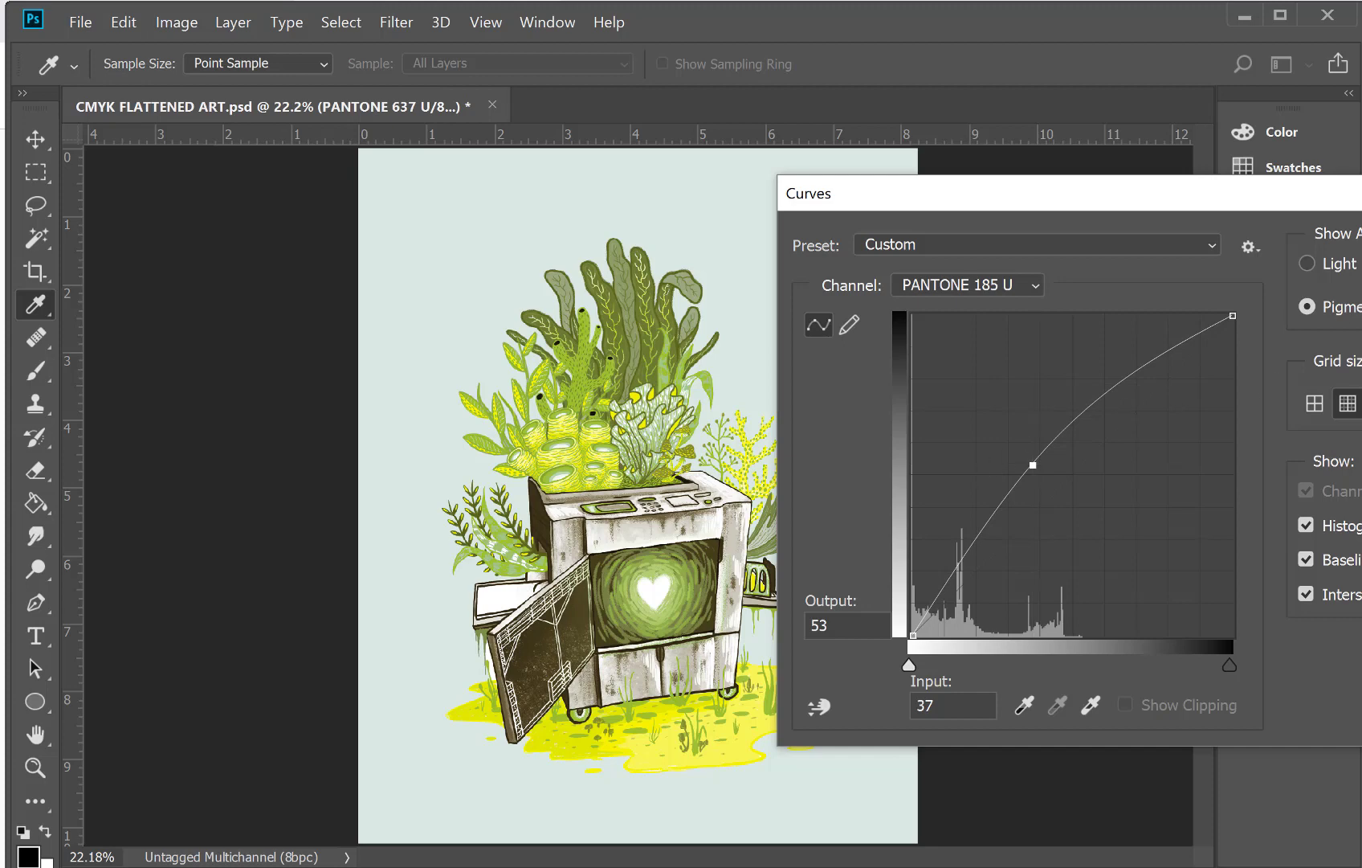
{"action": "left_click_drag", "start_coordinate": [884, 193], "coordinate": [838, 207]}
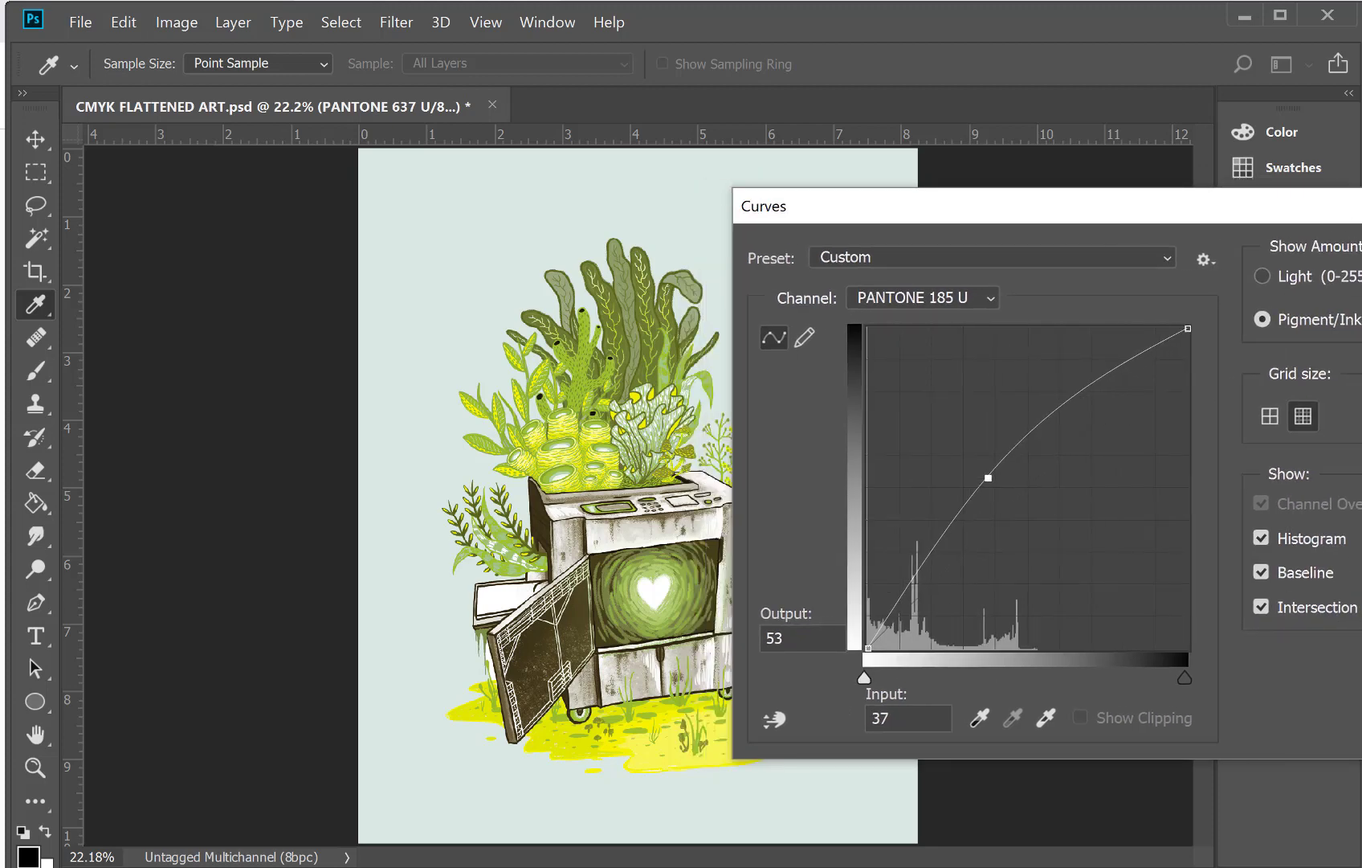
{"action": "key", "text": "Return"}
{"action": "key", "text": "g"}
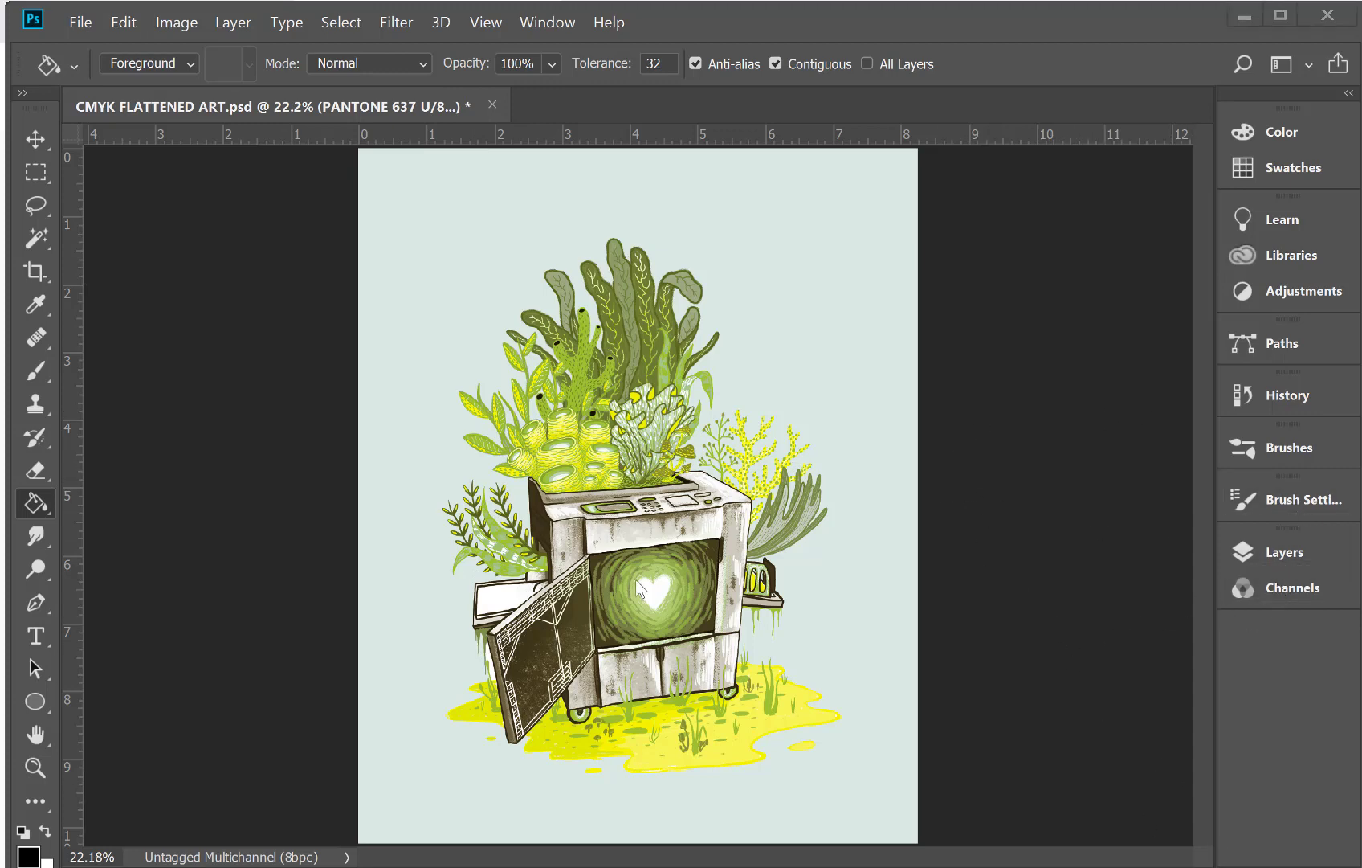
Revert the flattened artwork file to its last saved version
{"action": "left_click", "coordinate": [77, 24]}
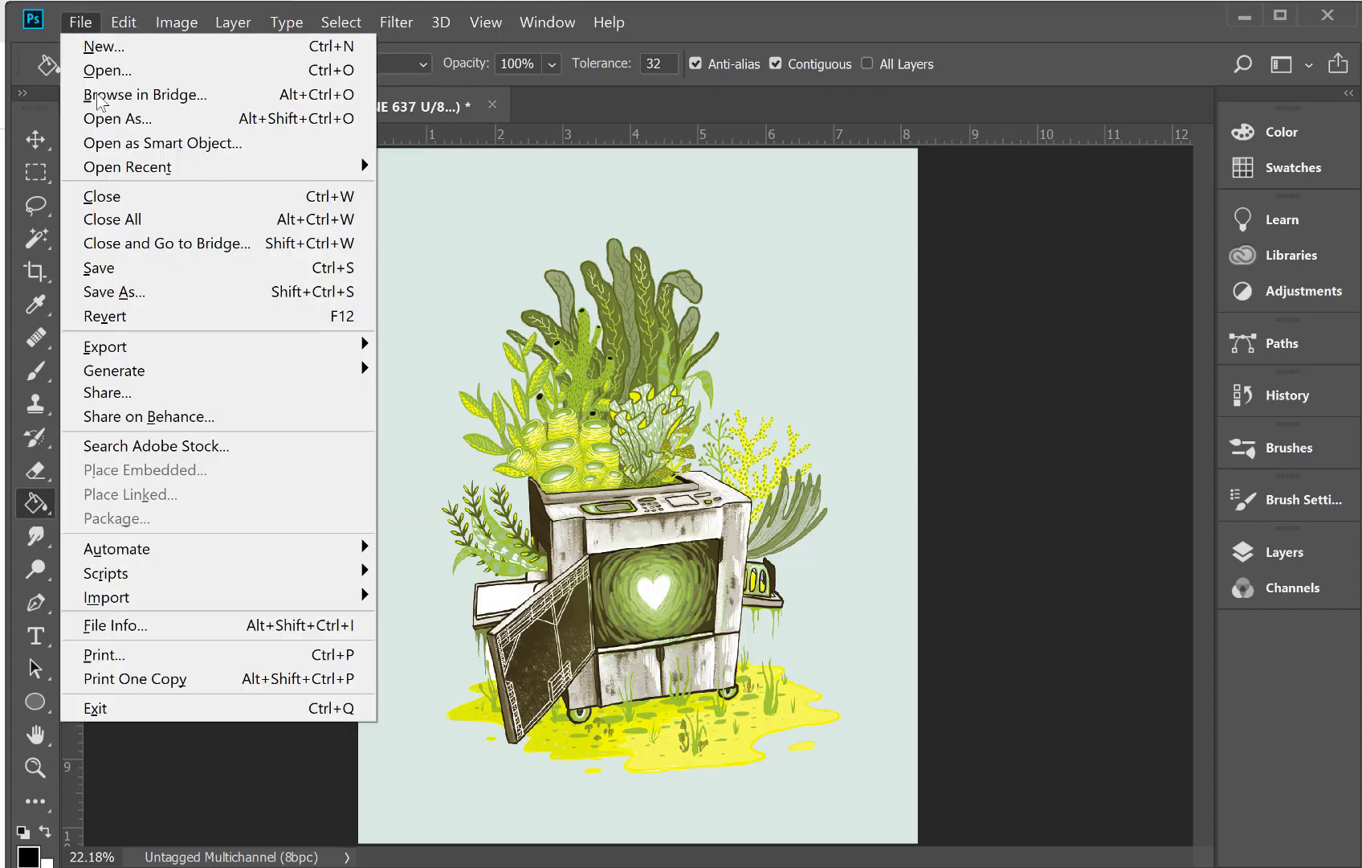
{"action": "left_click", "coordinate": [173, 314]}
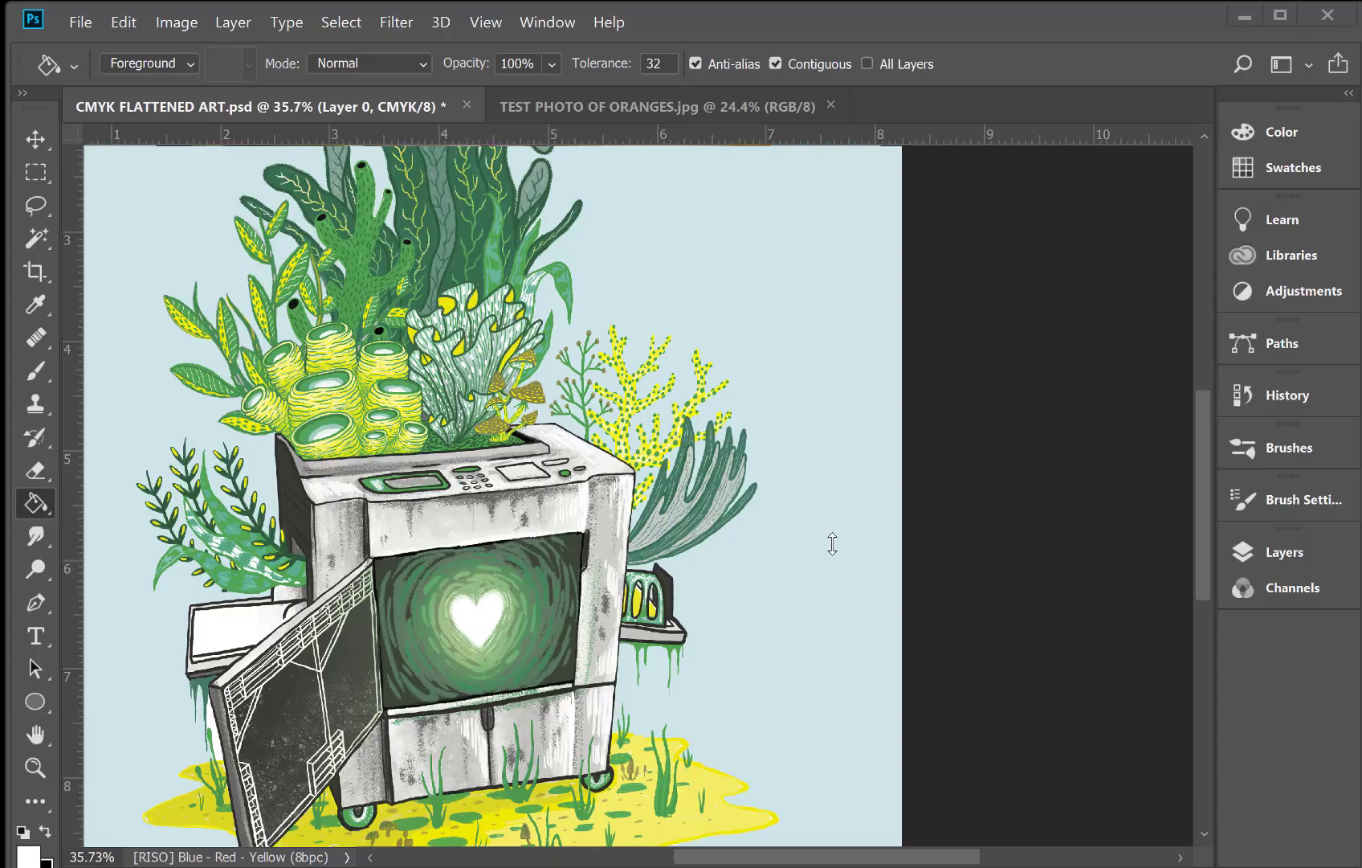
View the TEST PHOTO OF ORANGES.jpg document and return to CMYK FLATTENED ART.psd
{"action": "left_click", "coordinate": [1283, 558]}
{"action": "left_click", "coordinate": [596, 112]}
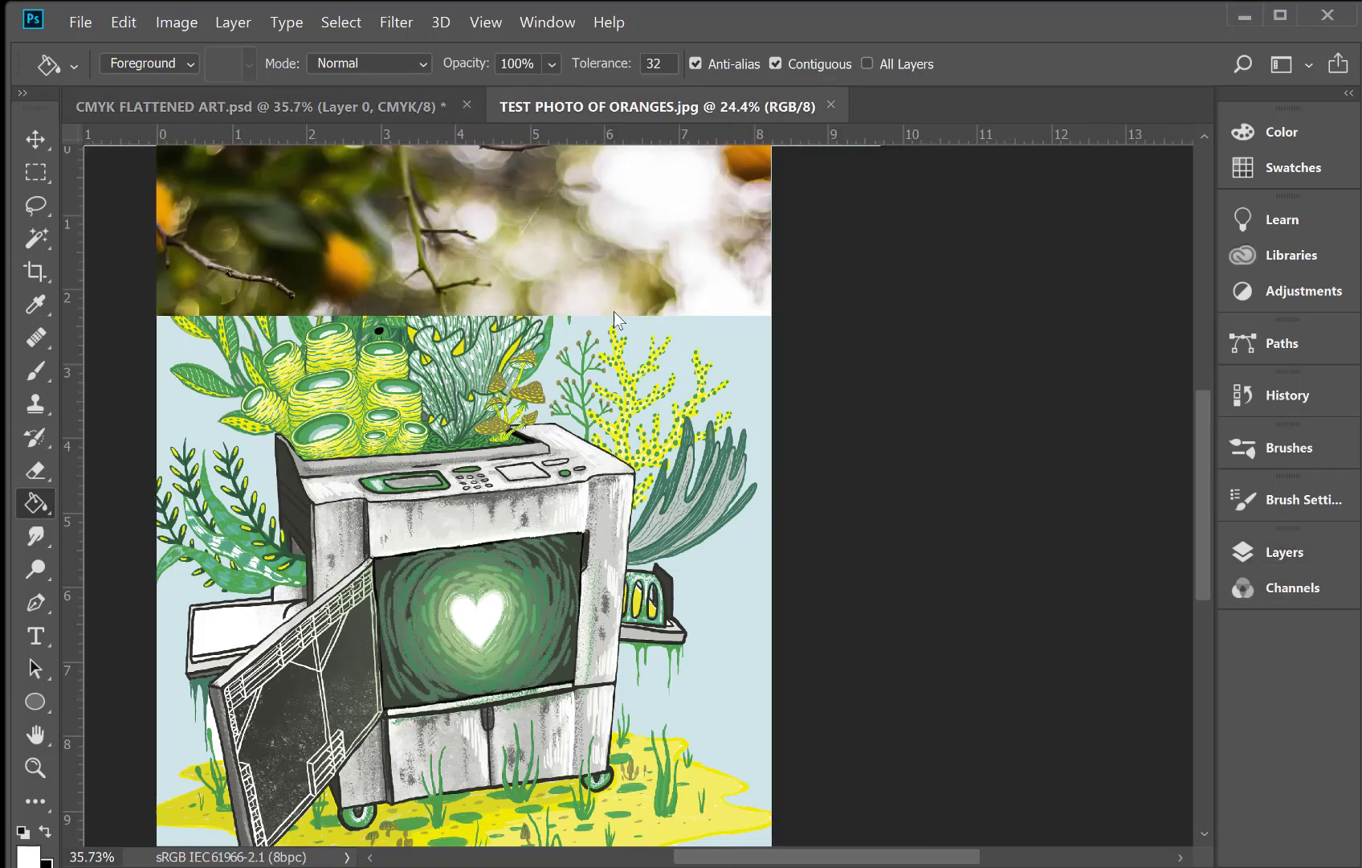
{"action": "left_click", "coordinate": [328, 106]}
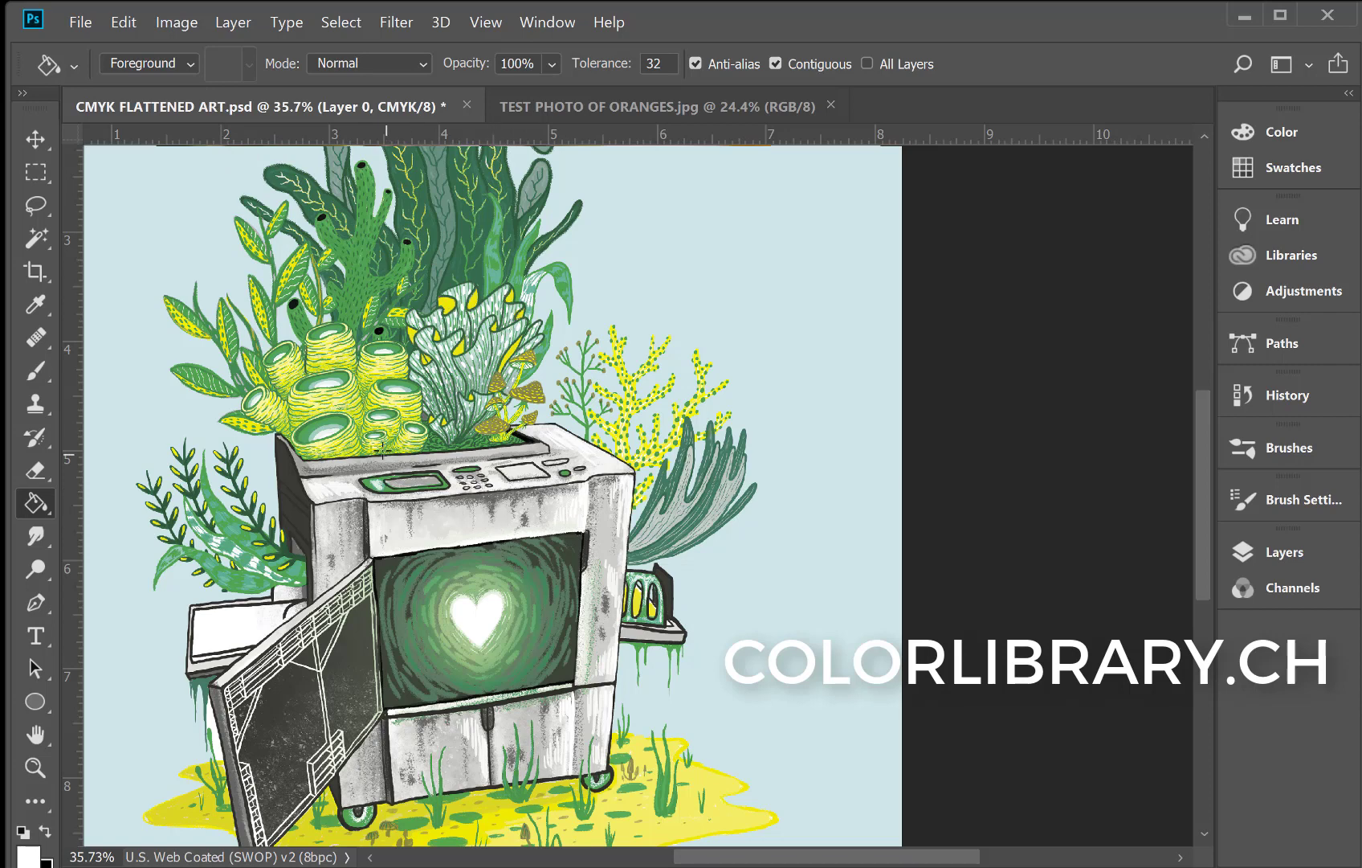
Open the Convert to Profile settings for the flattened CMYK artwork and choose Multichannel as the destination space
{"action": "left_click", "coordinate": [124, 23]}
{"action": "key", "text": "Escape"}
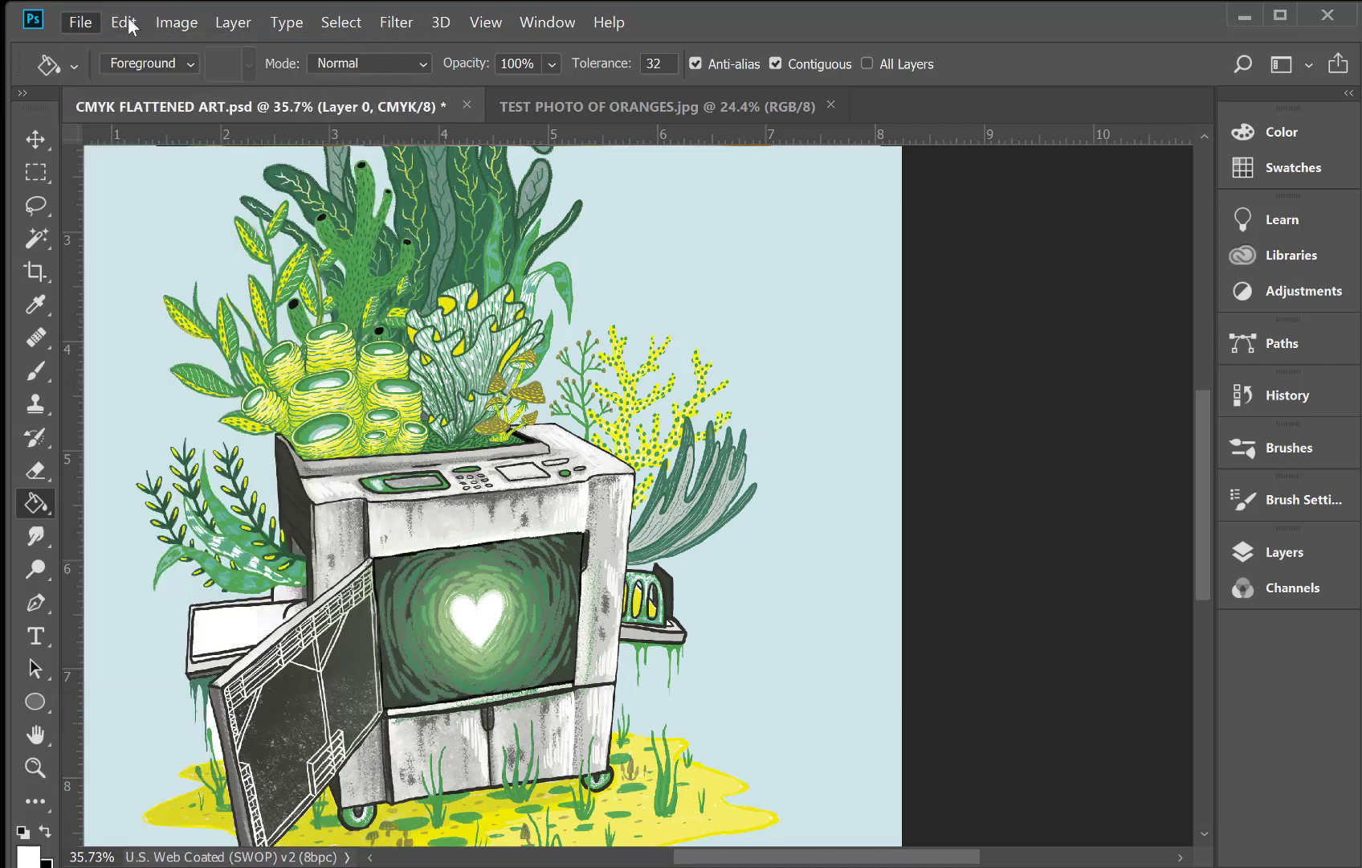
{"action": "left_click", "coordinate": [129, 23]}
{"action": "left_click", "coordinate": [185, 831]}
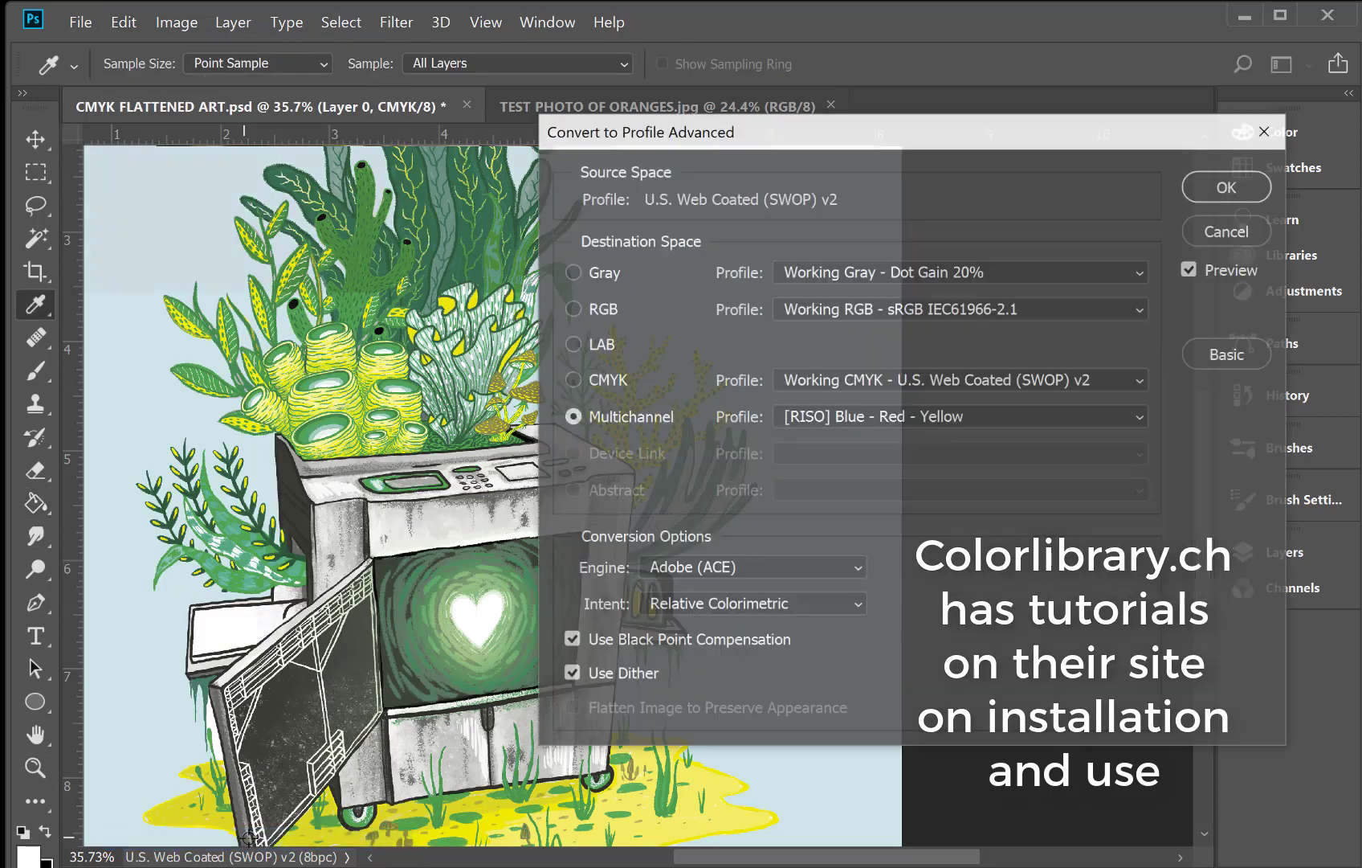
{"action": "left_click", "coordinate": [590, 381]}
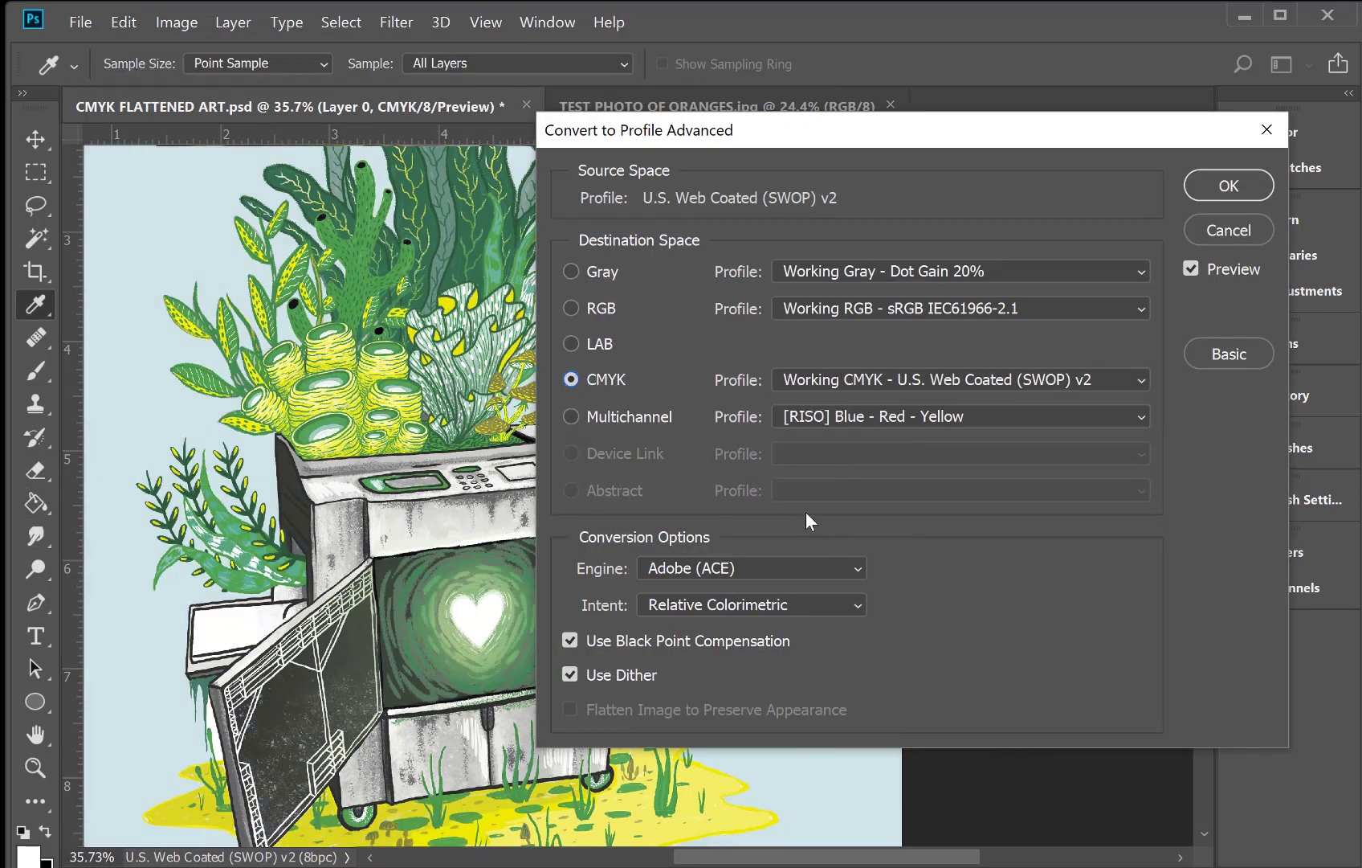
{"action": "left_click", "coordinate": [660, 423]}
Preview the artwork with the profiles [RISO] Bubble Gum - Light Lime - Purple and [RISO] Red - Hunter Green - Mint
{"action": "left_click", "coordinate": [873, 415]}
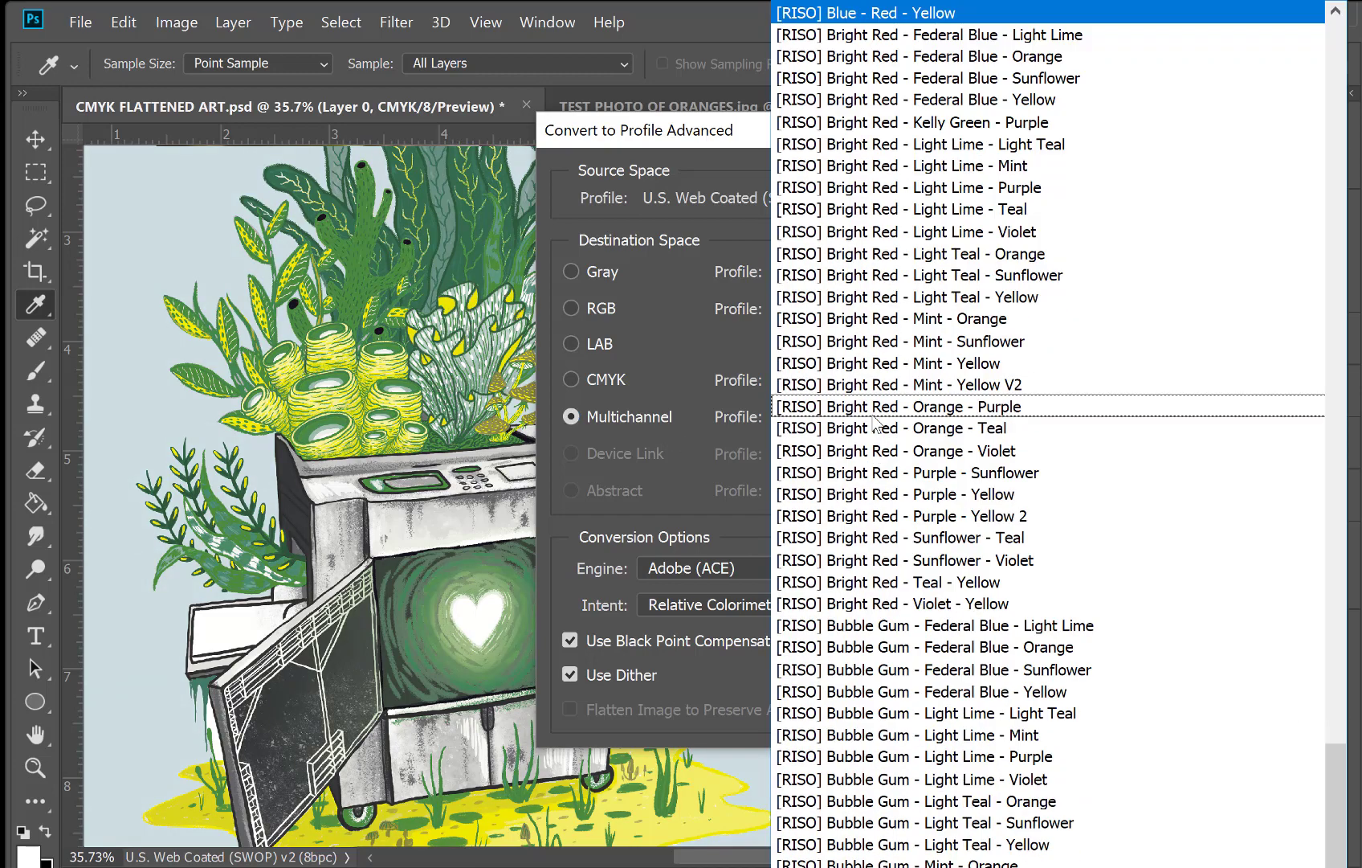
{"action": "scroll", "coordinate": [916, 514], "scroll_direction": "down", "scroll_amount": 12}
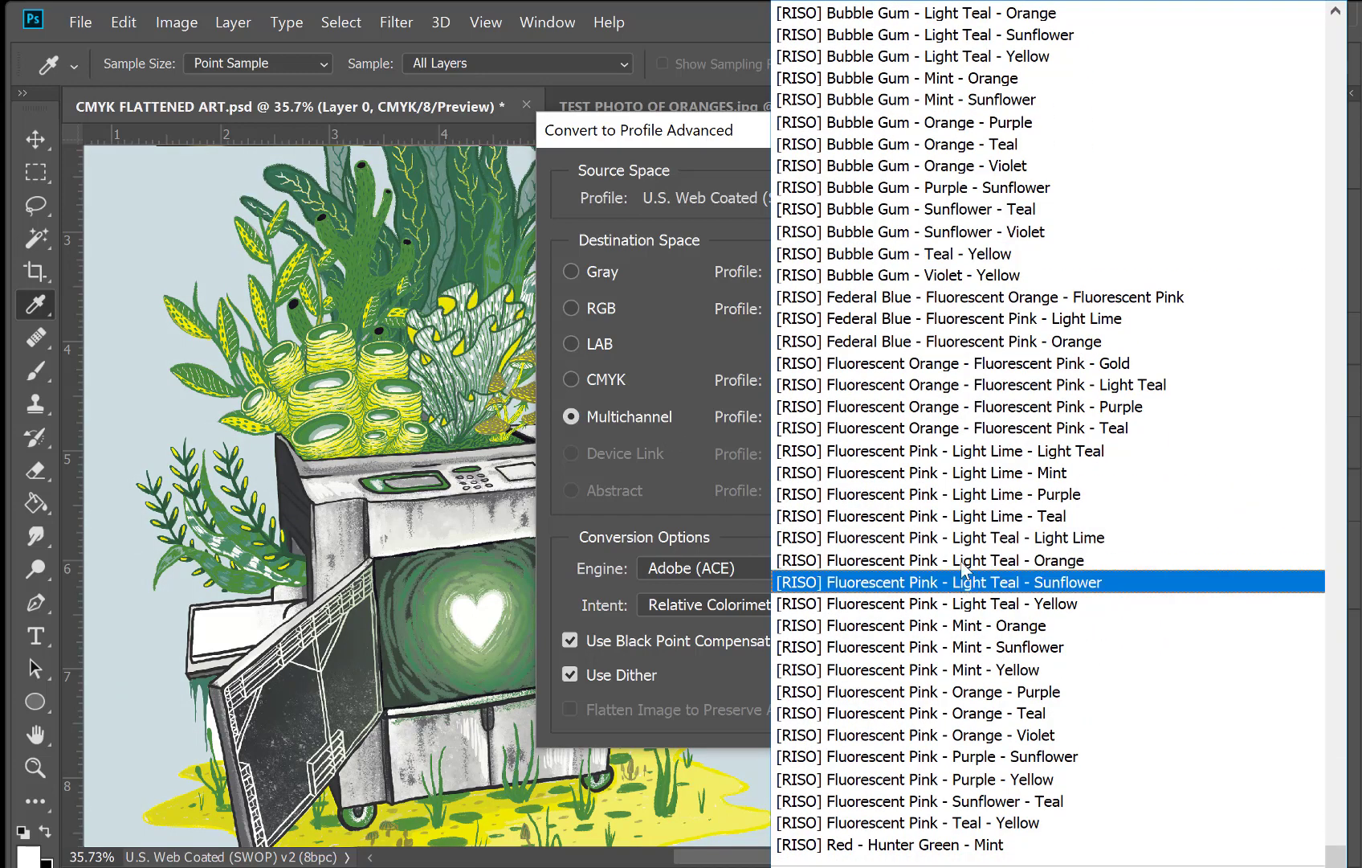
{"action": "scroll", "coordinate": [930, 489], "scroll_direction": "up", "scroll_amount": 8}
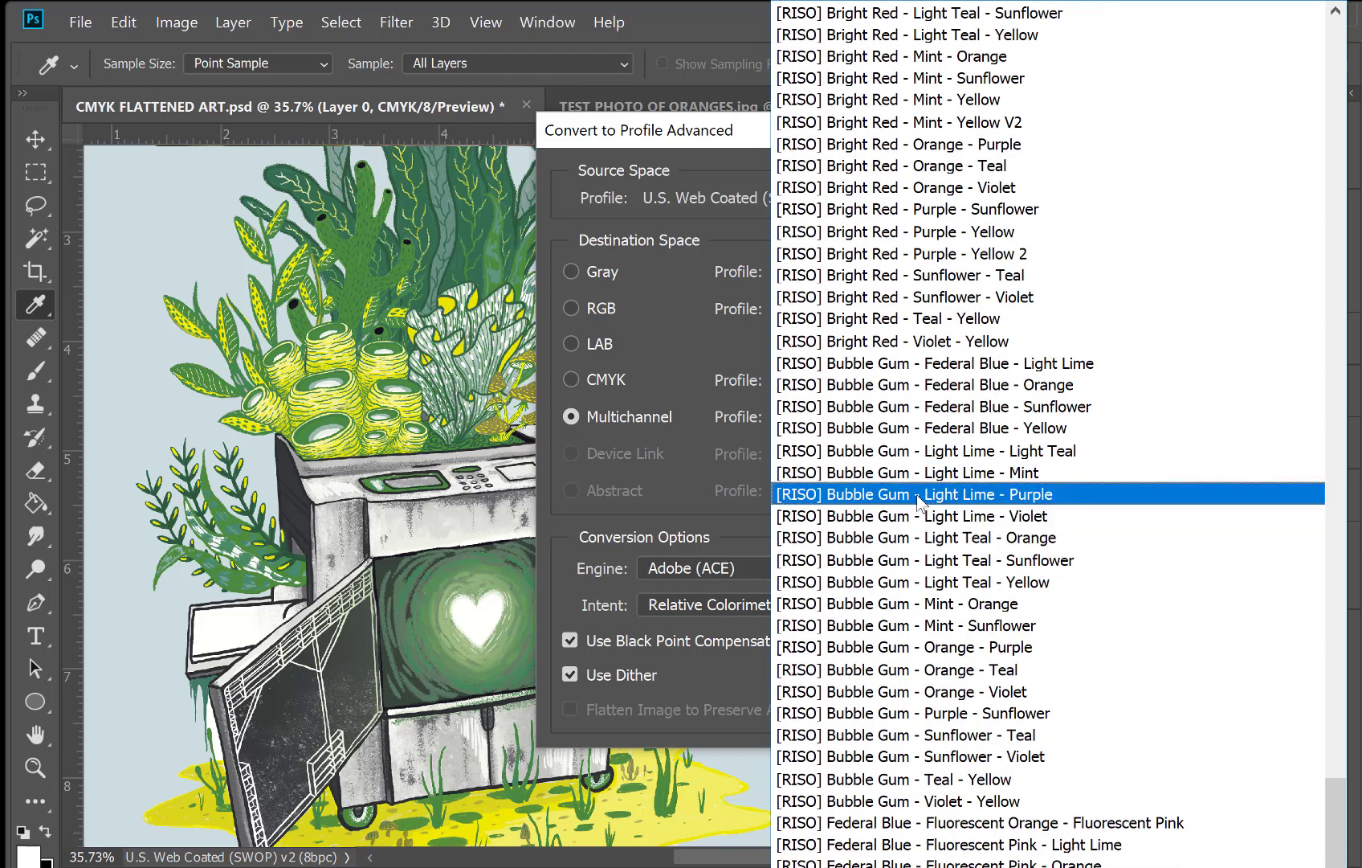
{"action": "left_click", "coordinate": [911, 494]}
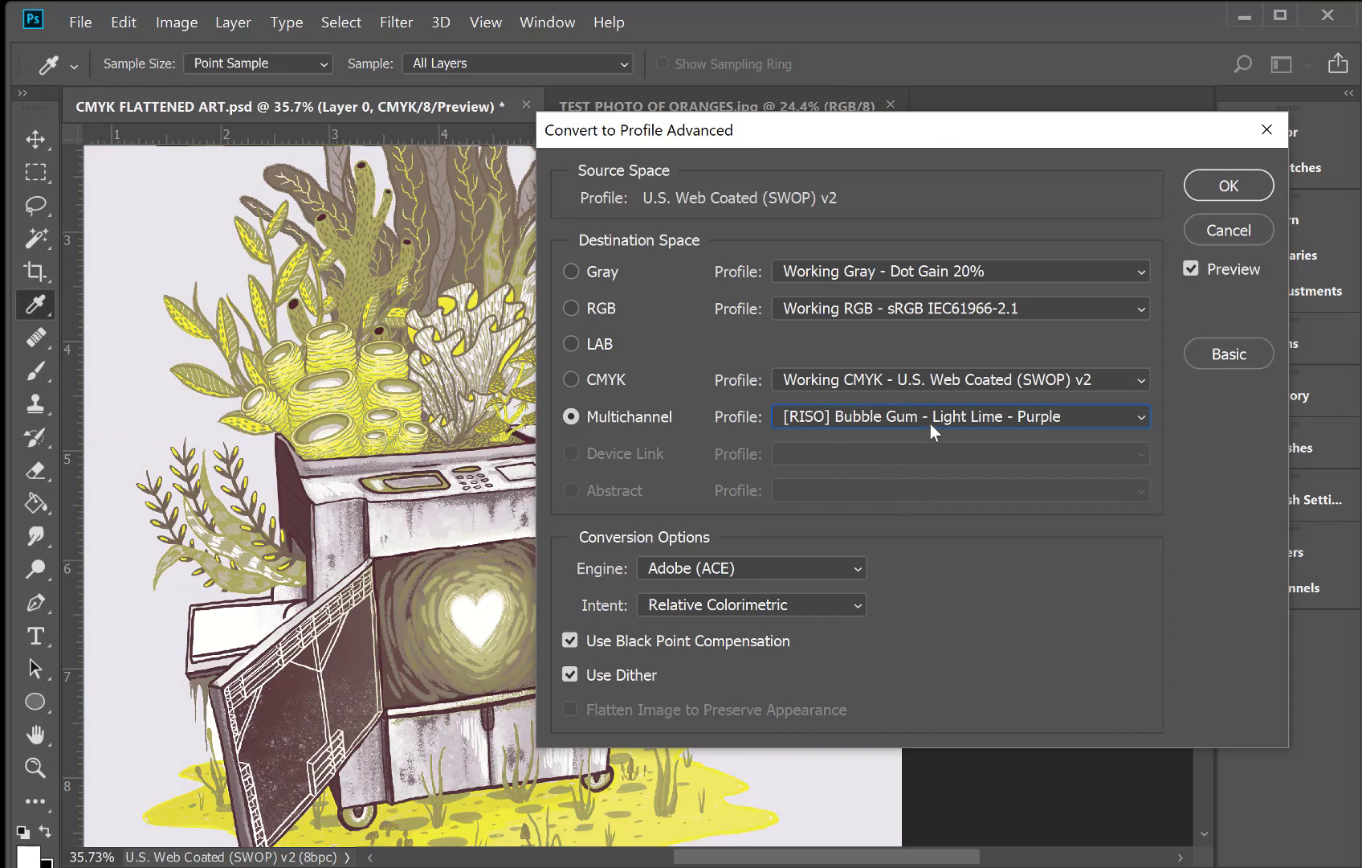
{"action": "left_click", "coordinate": [989, 424]}
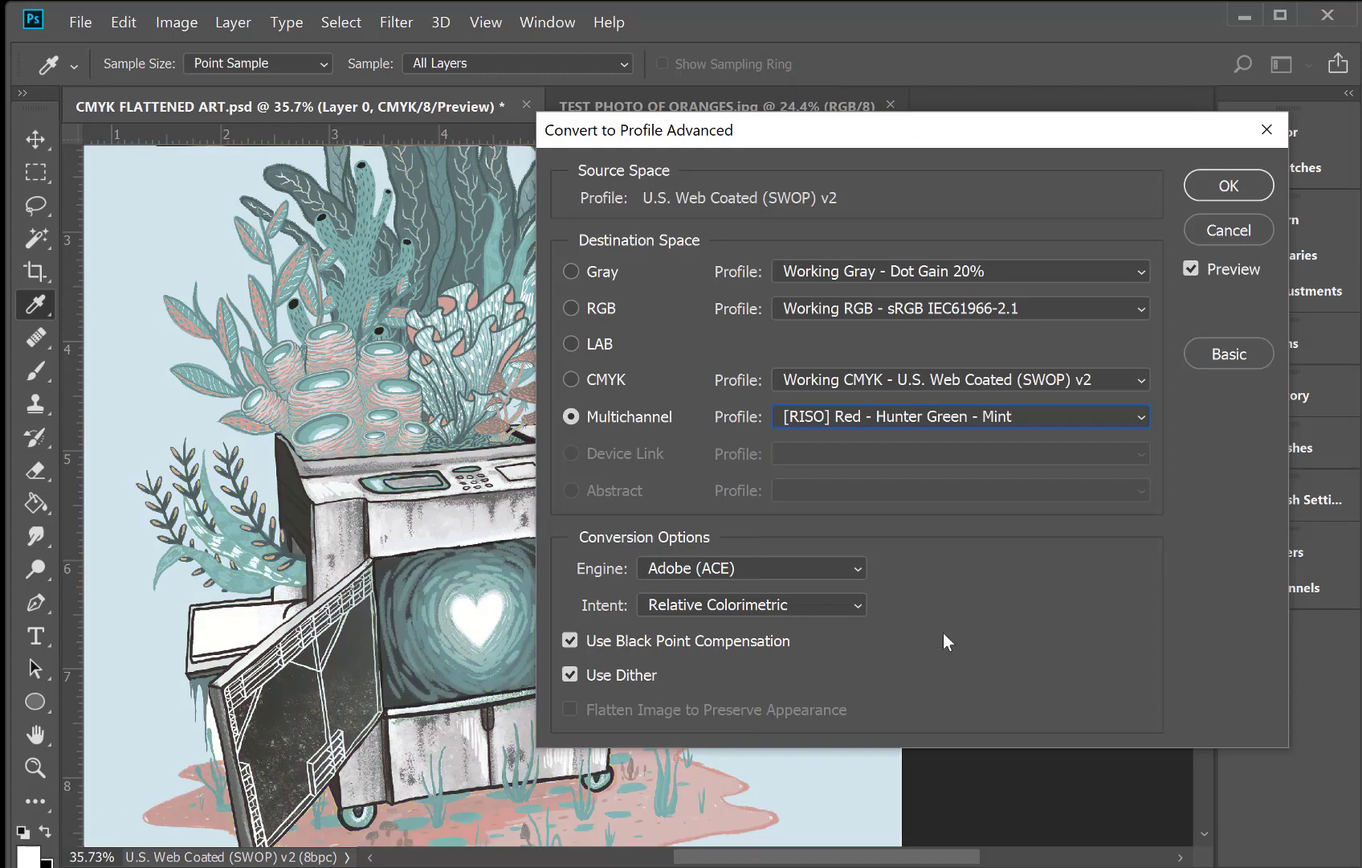
Set the Multichannel profile to [RISO] Blue - Red - Yellow and convert the artwork to it
{"action": "left_click", "coordinate": [936, 419]}
{"action": "scroll", "coordinate": [938, 522], "scroll_direction": "up", "scroll_amount": 5}
{"action": "scroll", "coordinate": [937, 522], "scroll_direction": "up", "scroll_amount": 9}
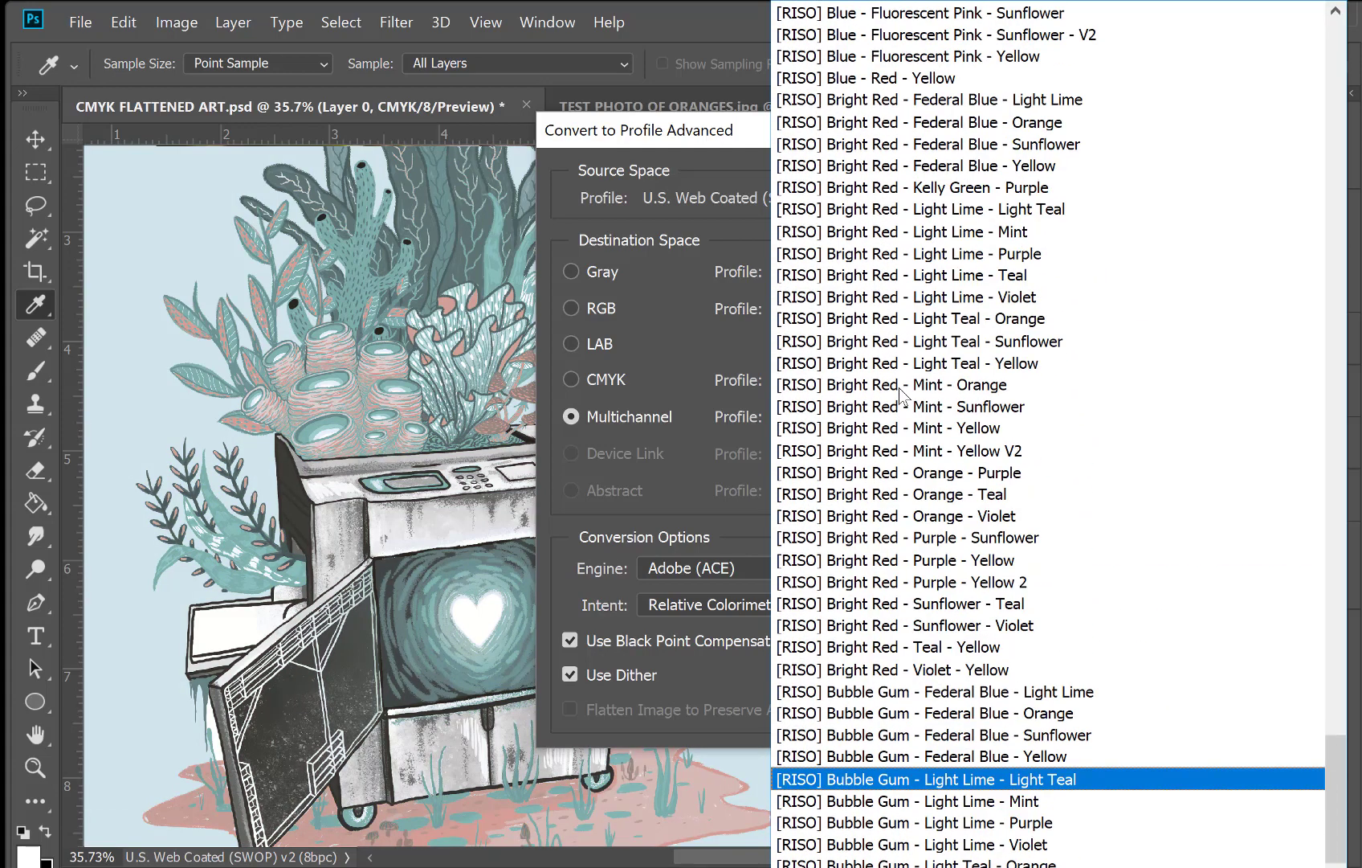
{"action": "left_click", "coordinate": [877, 78]}
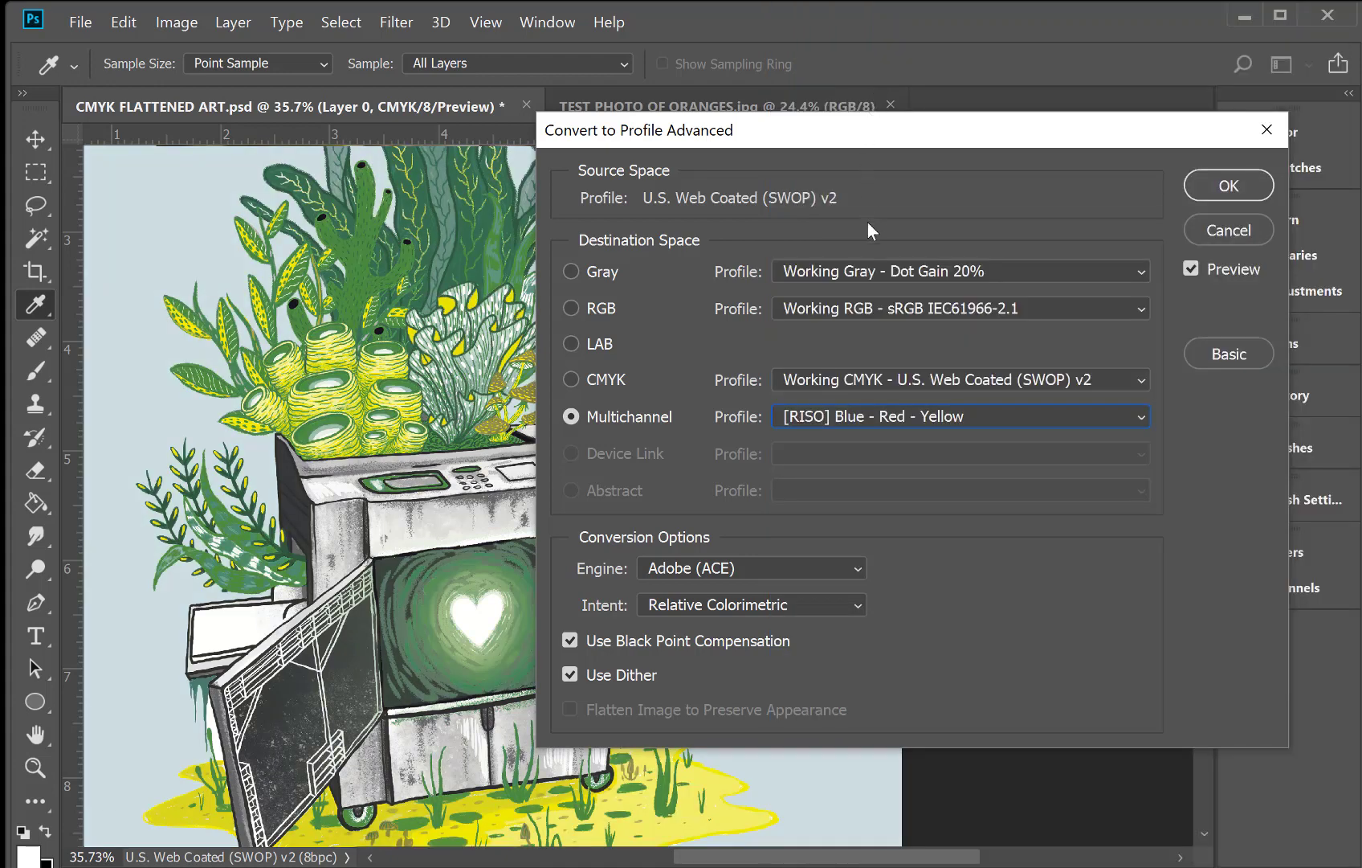
{"action": "left_click", "coordinate": [1203, 194]}
{"action": "key", "text": "g"}
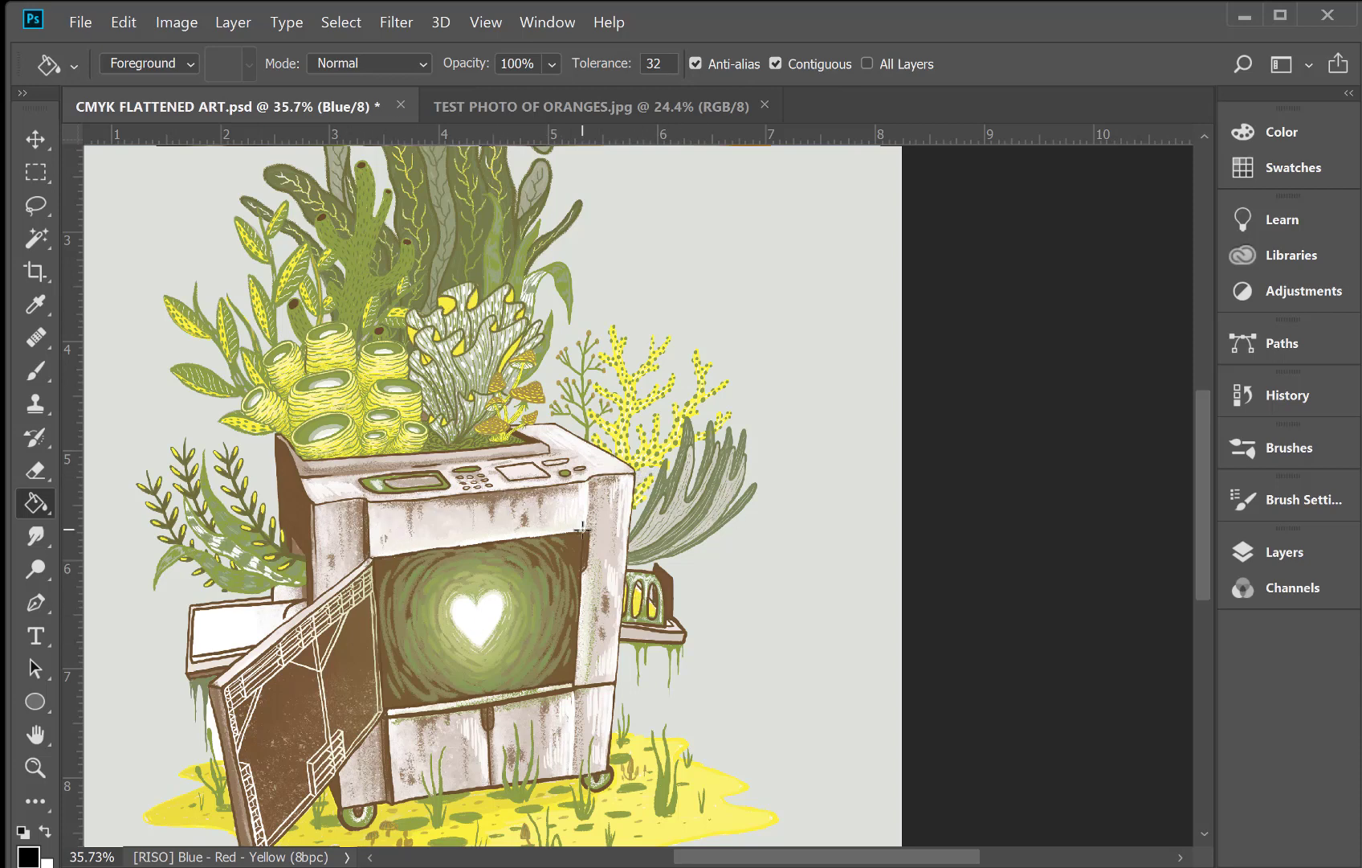
Examine the converted separations by toggling the visibility of the Blue and Red channels, and select the Red channel
{"action": "left_click", "coordinate": [1286, 589]}
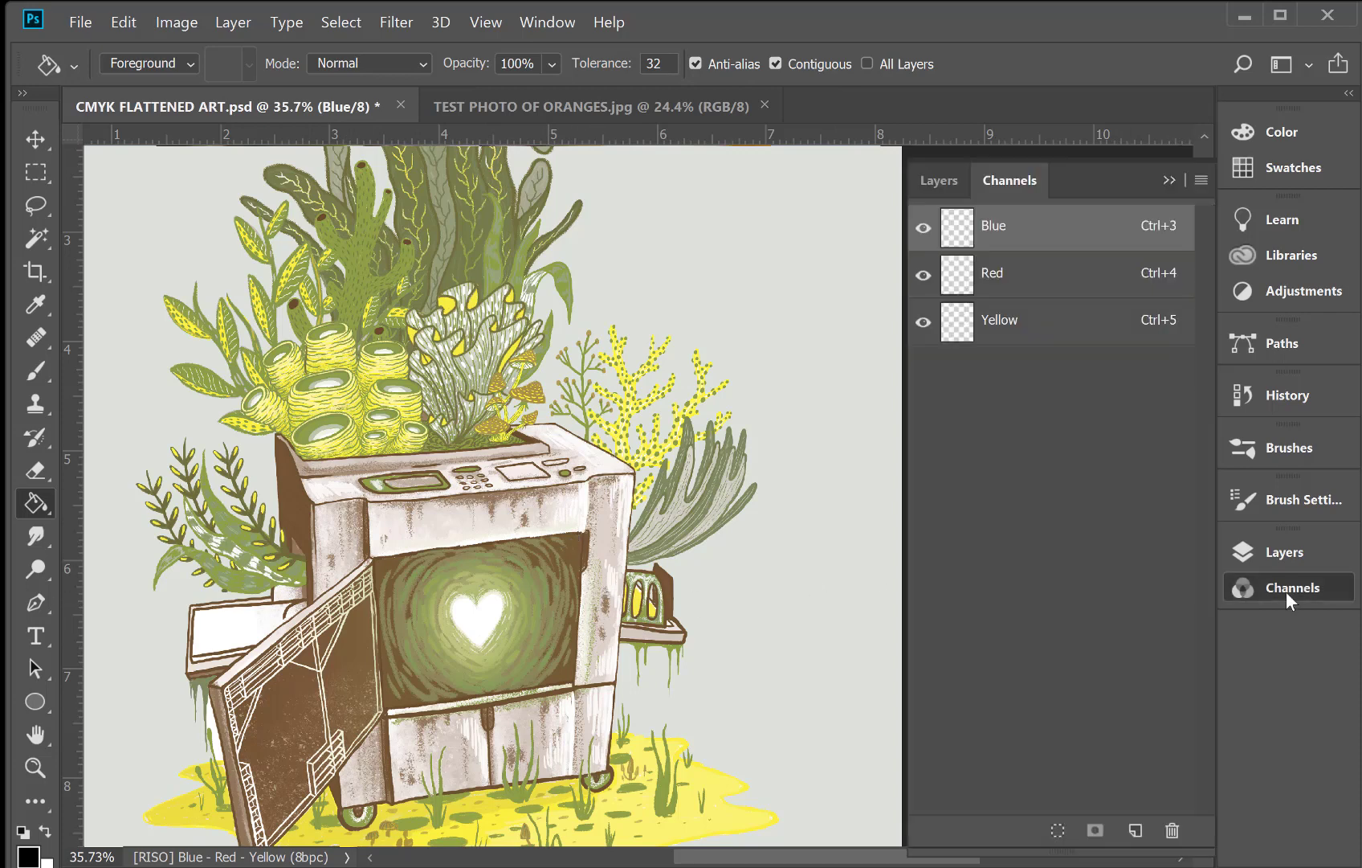
{"action": "left_click", "coordinate": [1013, 272]}
{"action": "left_click", "coordinate": [1017, 310]}
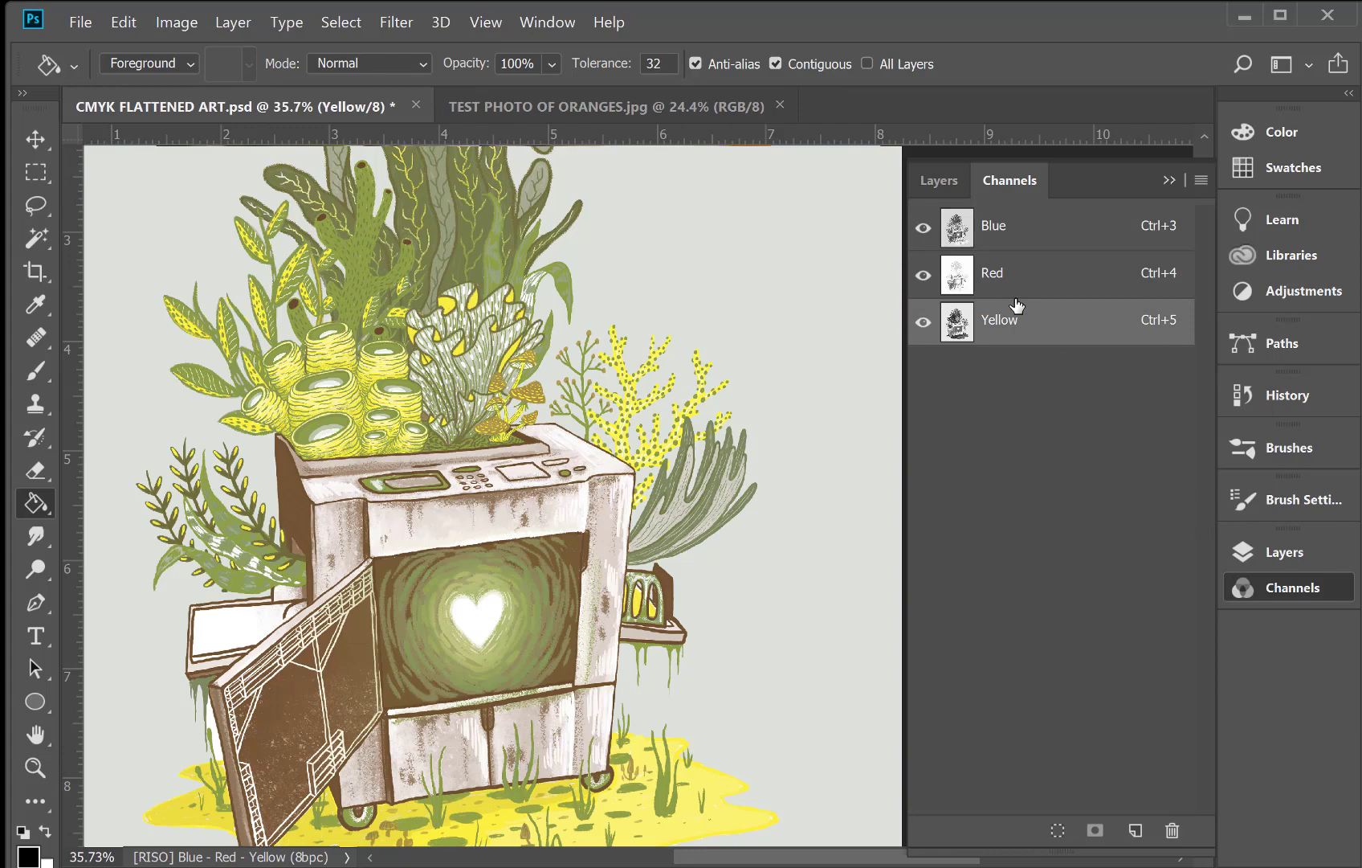
{"action": "left_click", "coordinate": [924, 227]}
{"action": "left_click", "coordinate": [924, 227]}
{"action": "left_click", "coordinate": [923, 274]}
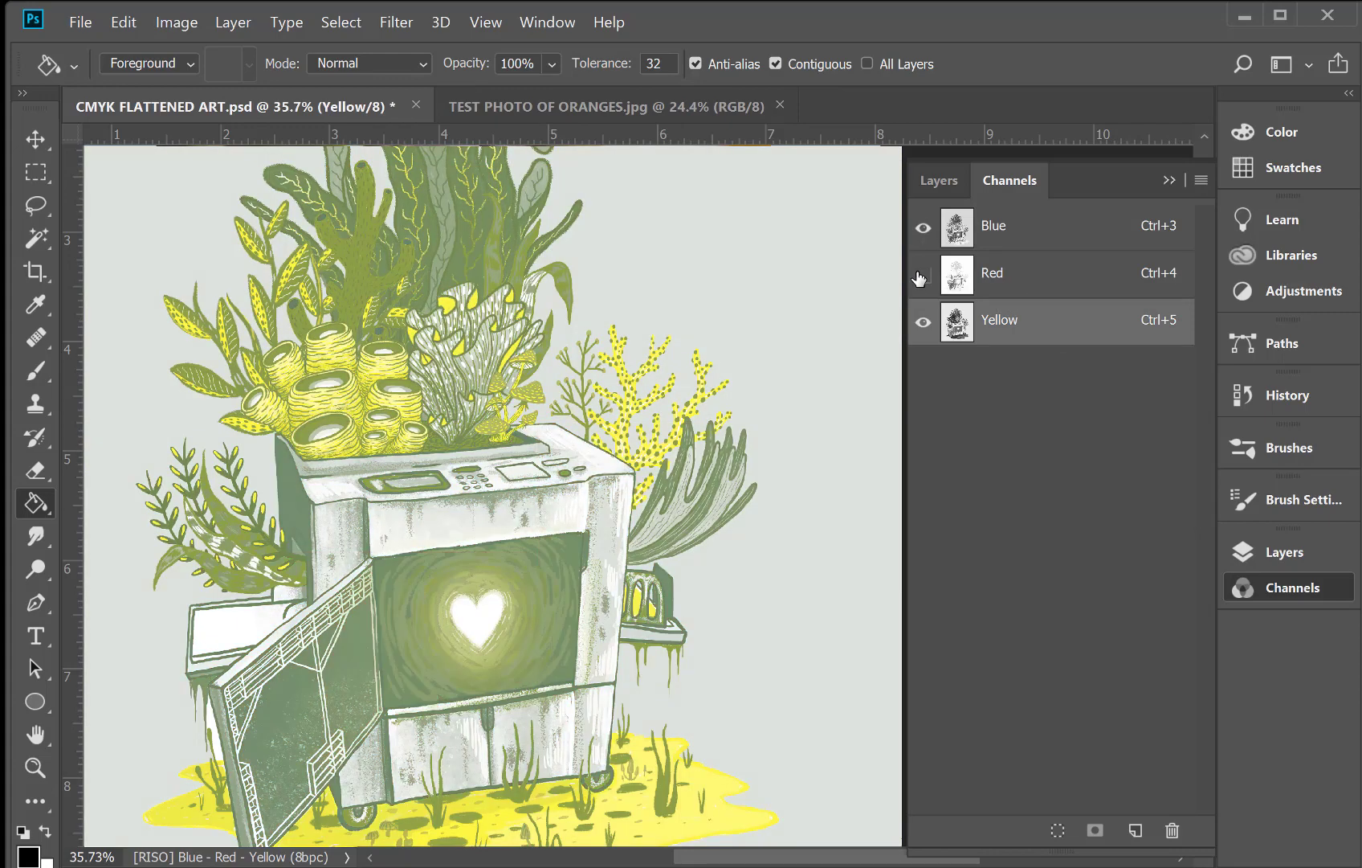
{"action": "left_click", "coordinate": [923, 274]}
{"action": "left_click", "coordinate": [923, 274]}
{"action": "left_click", "coordinate": [923, 274]}
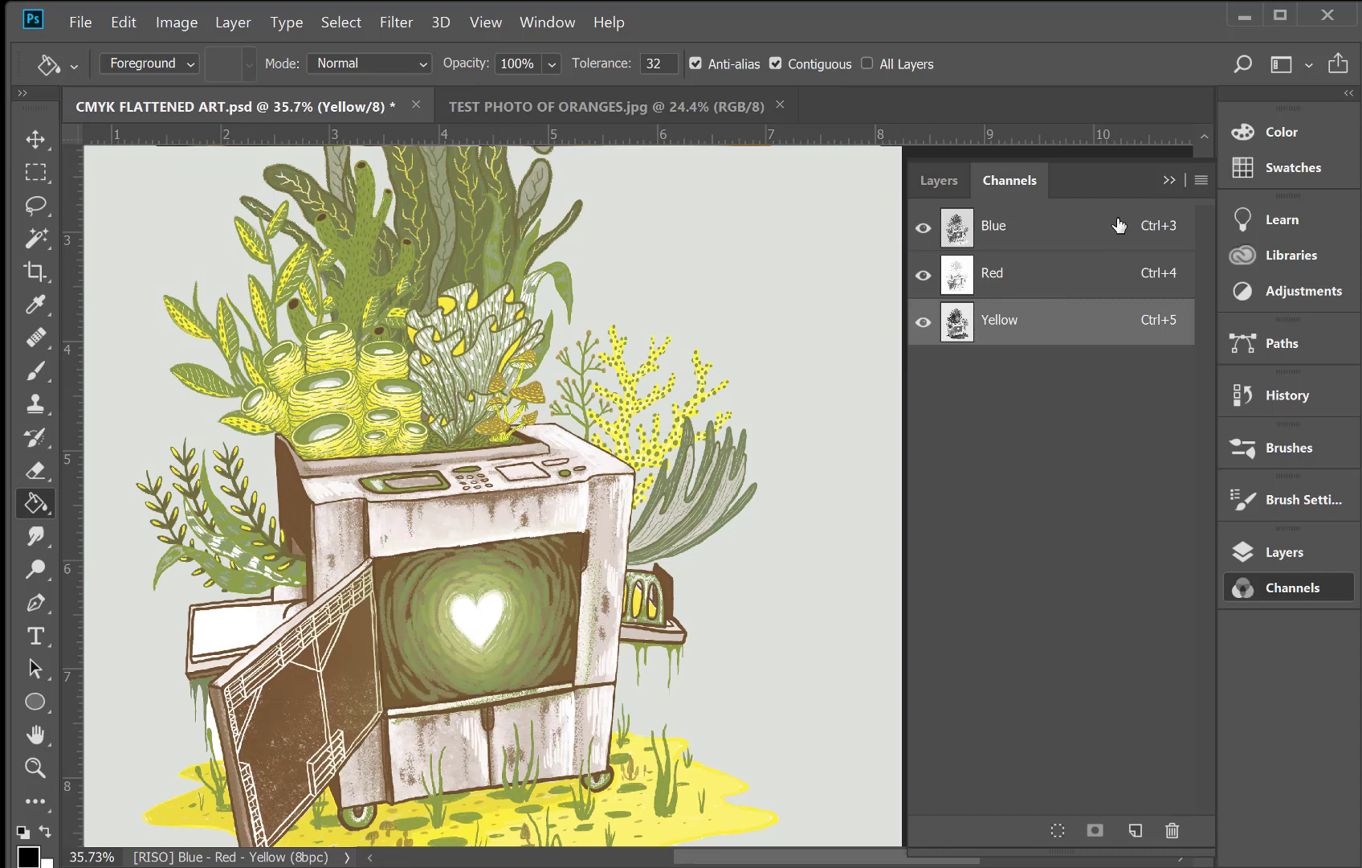
{"action": "left_click", "coordinate": [1070, 279]}
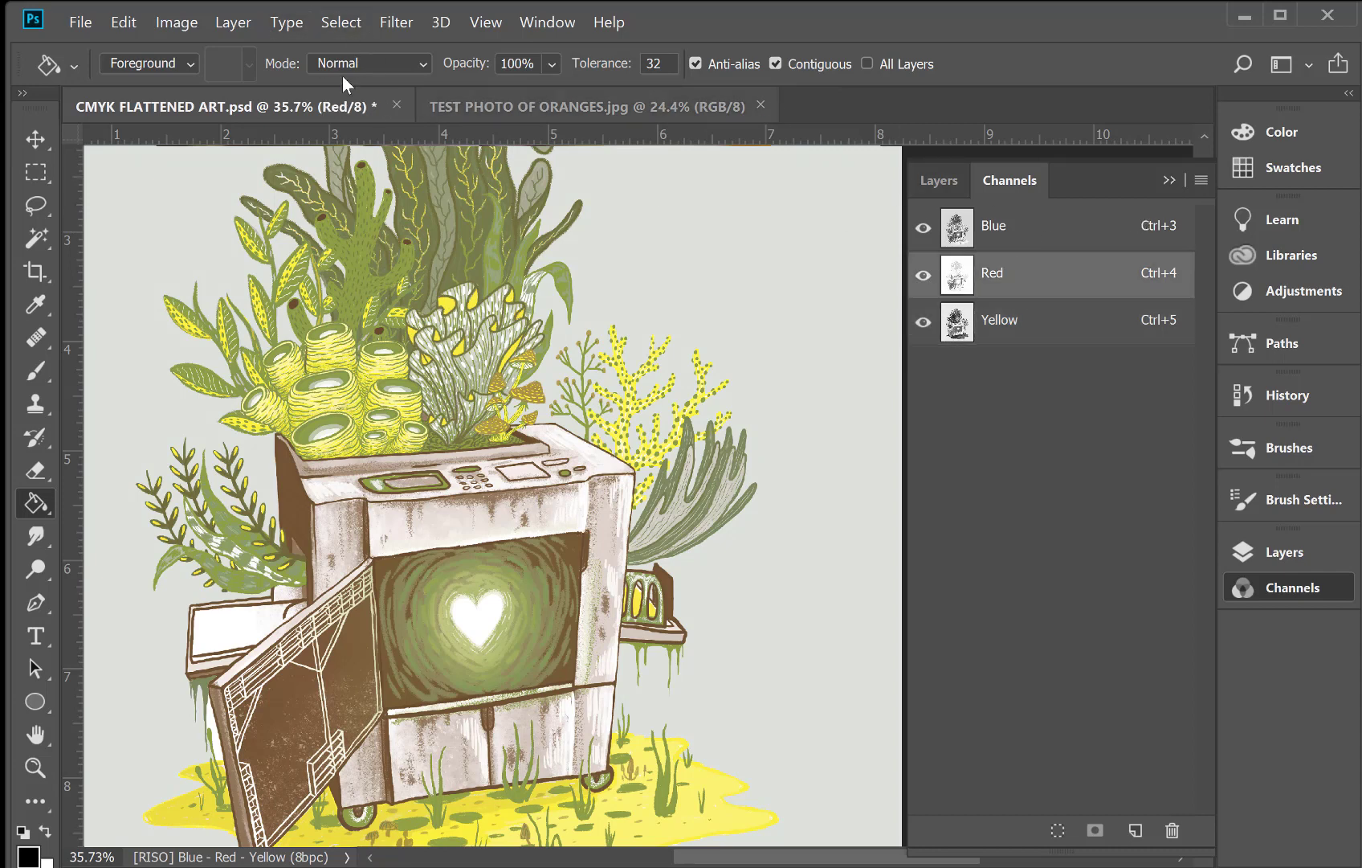
{"action": "left_click", "coordinate": [1038, 225], "text": "shift"}
{"action": "left_click", "coordinate": [176, 23]}
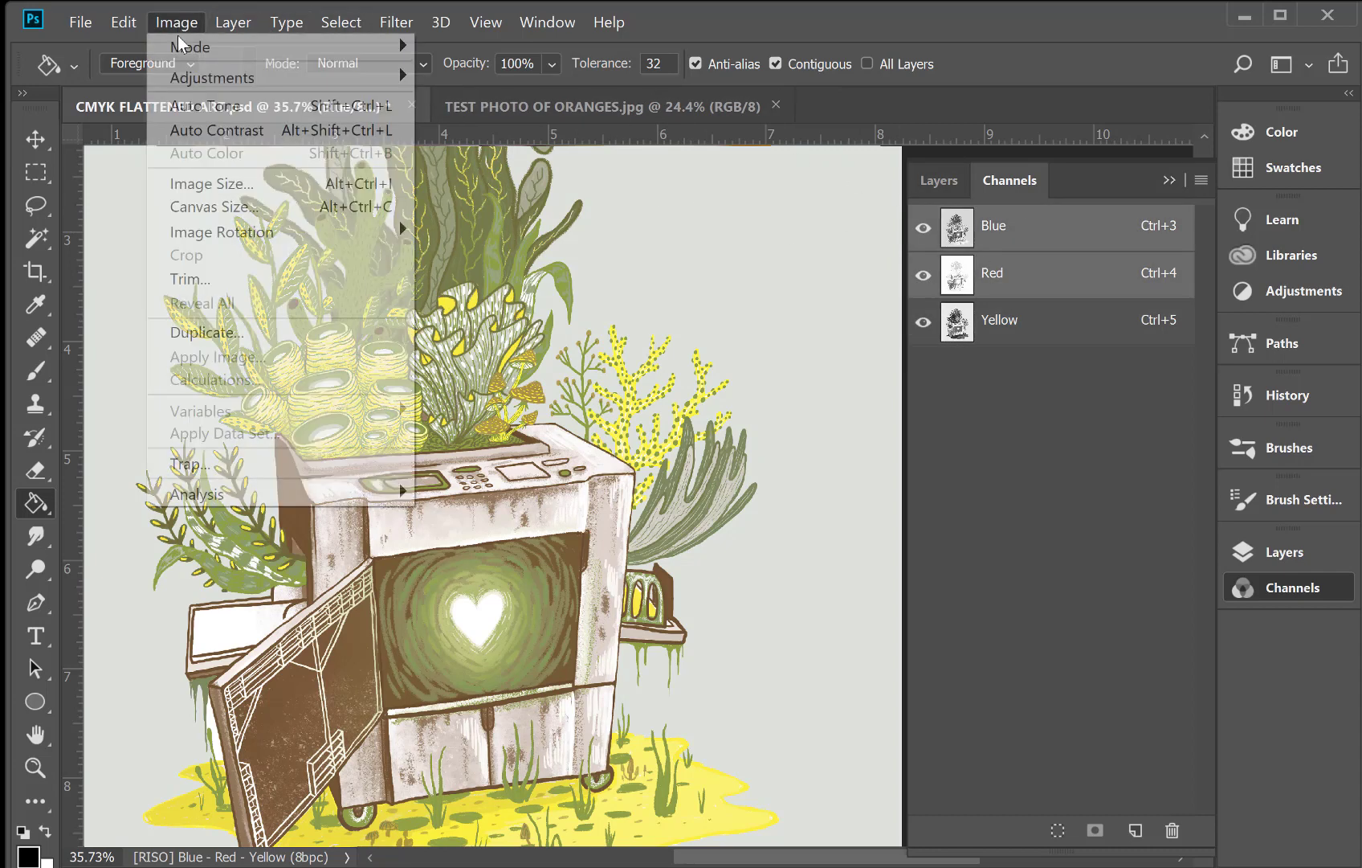
{"action": "mouse_move", "coordinate": [241, 77]}
{"action": "left_click", "coordinate": [530, 125]}
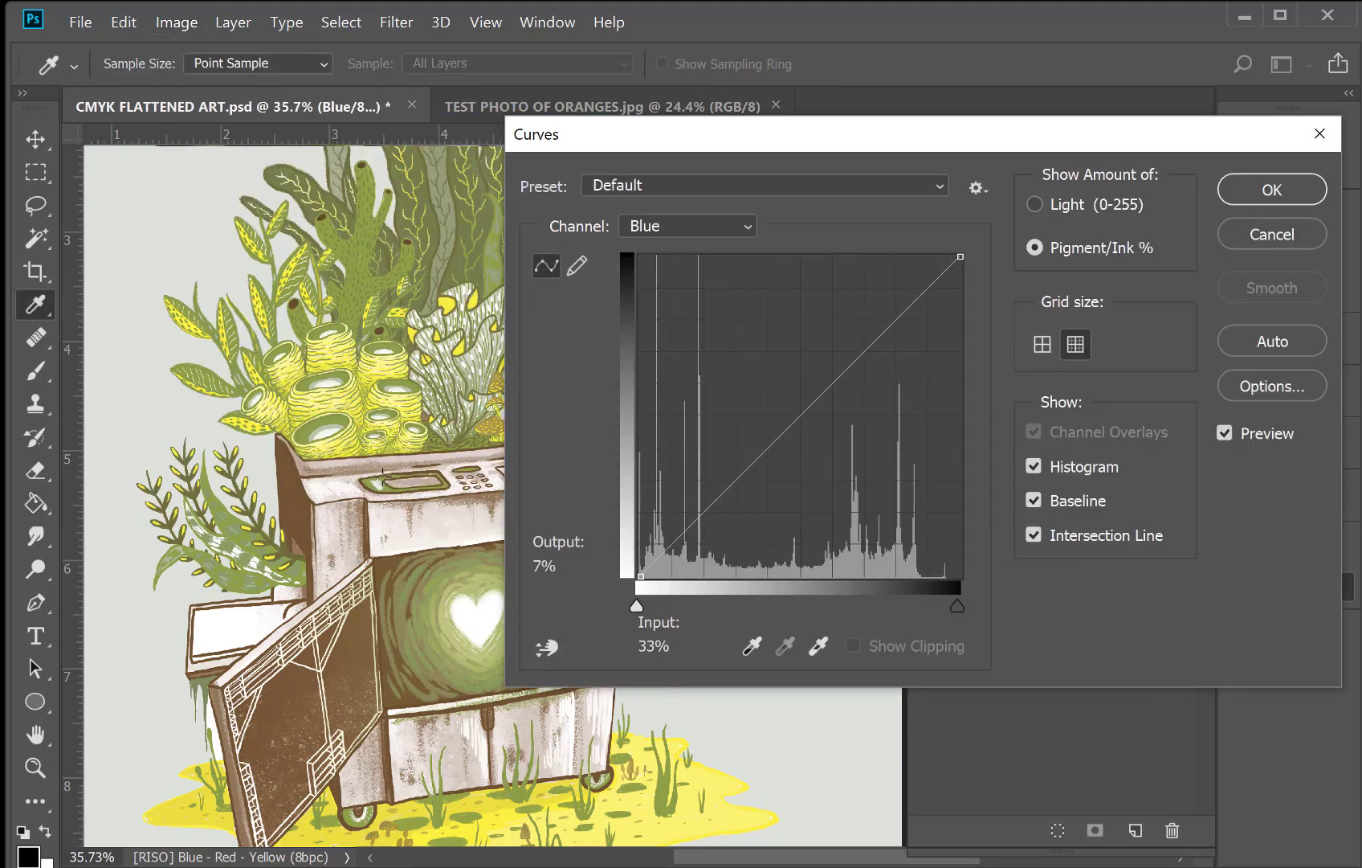
{"action": "left_click", "coordinate": [1248, 245]}
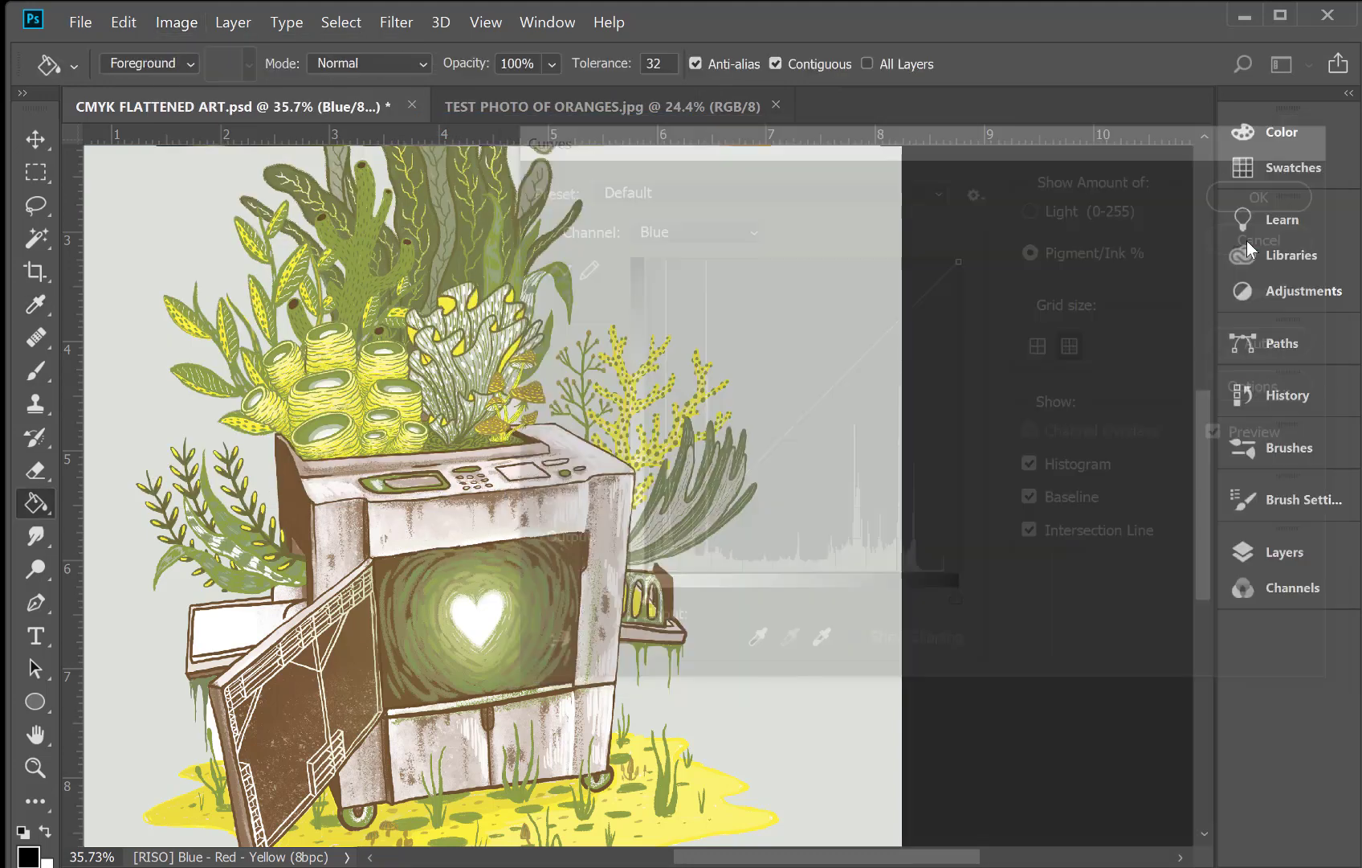
{"action": "left_click", "coordinate": [1283, 591]}
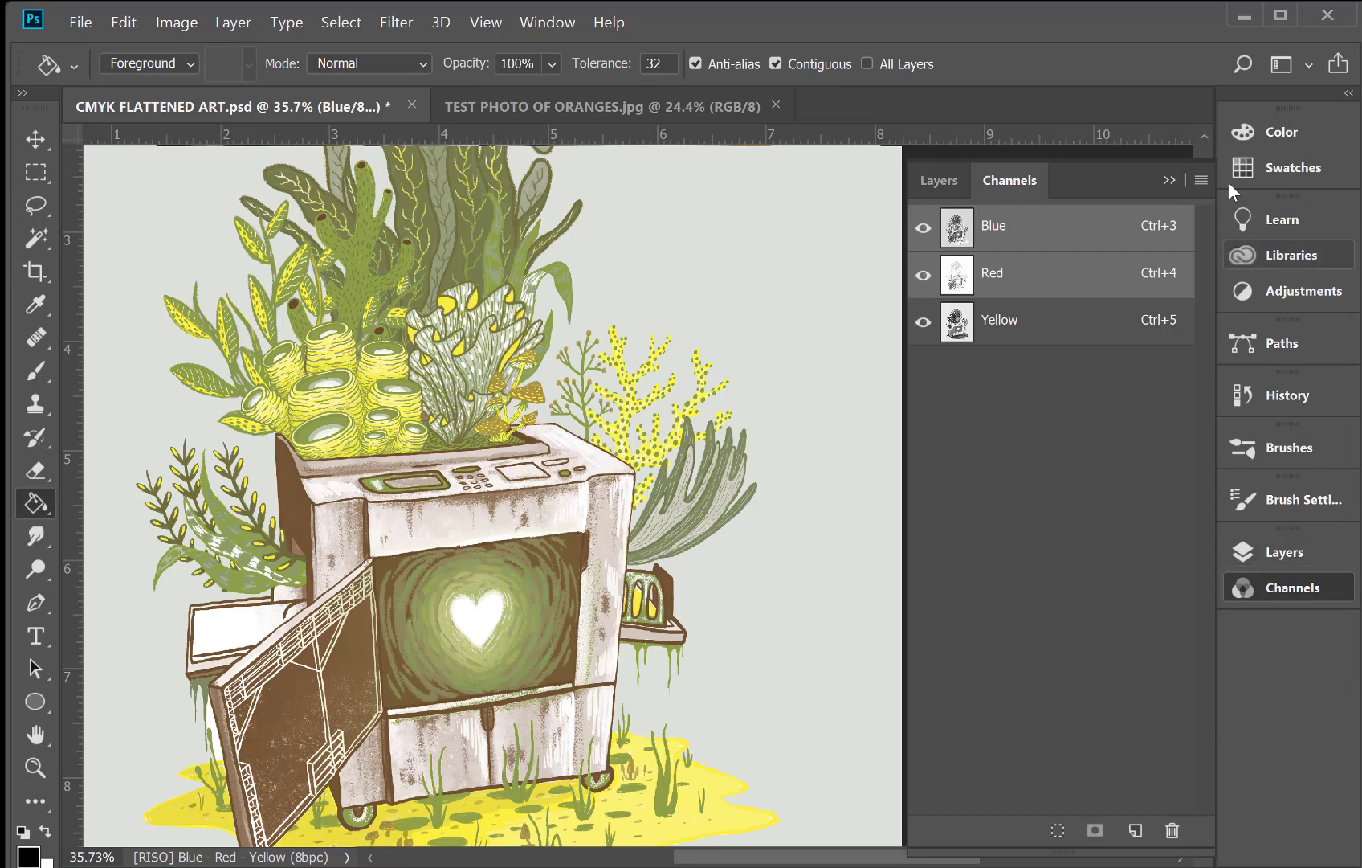
Change the Blue spot channel's ink to PANTONE 288 U from the PANTONE+ Solid Uncoated book and rename the channel FED BLUE
{"action": "left_click", "coordinate": [1049, 270]}
{"action": "left_click", "coordinate": [1046, 231]}
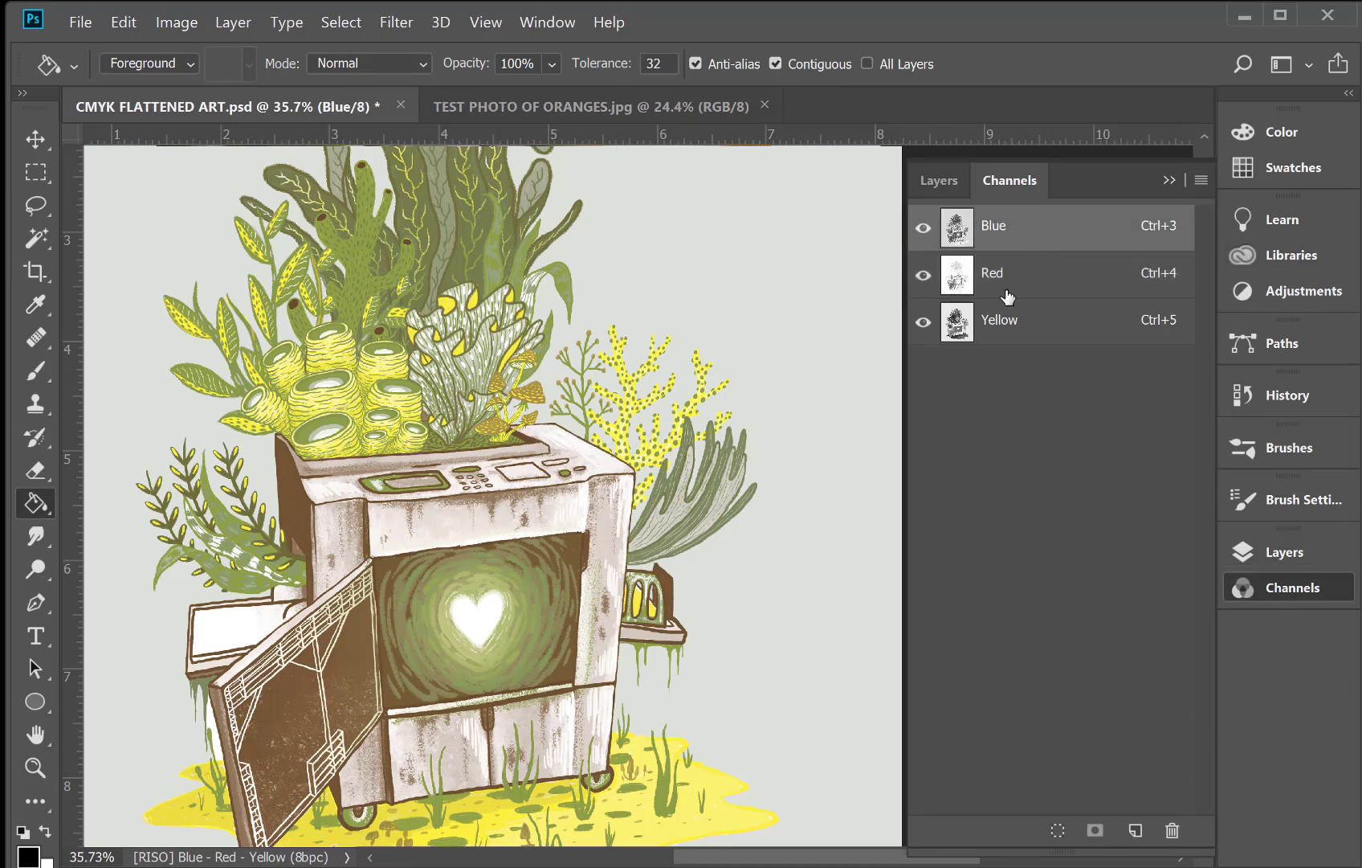
{"action": "left_click", "coordinate": [1199, 181]}
{"action": "left_click", "coordinate": [1253, 315]}
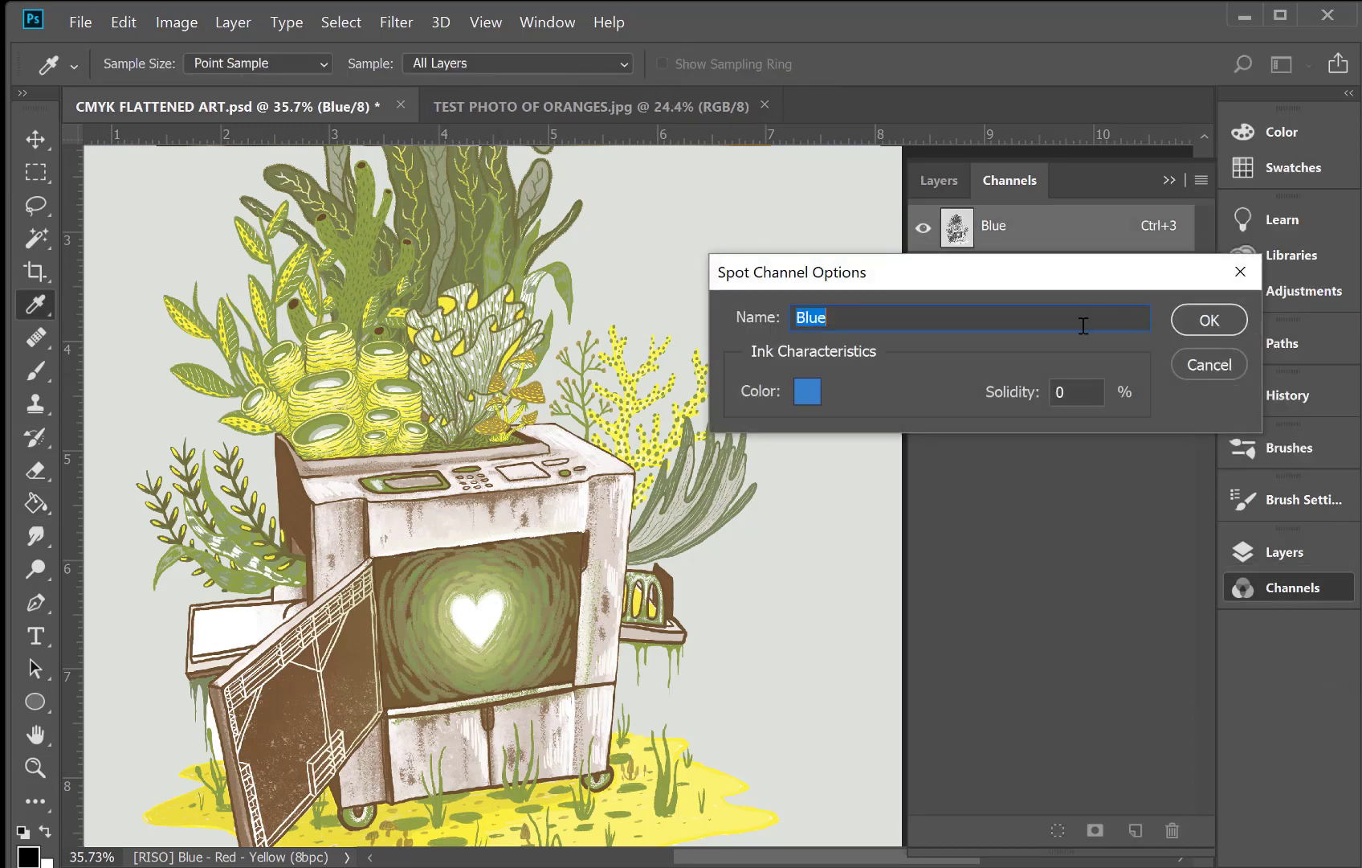
{"action": "left_click", "coordinate": [799, 390]}
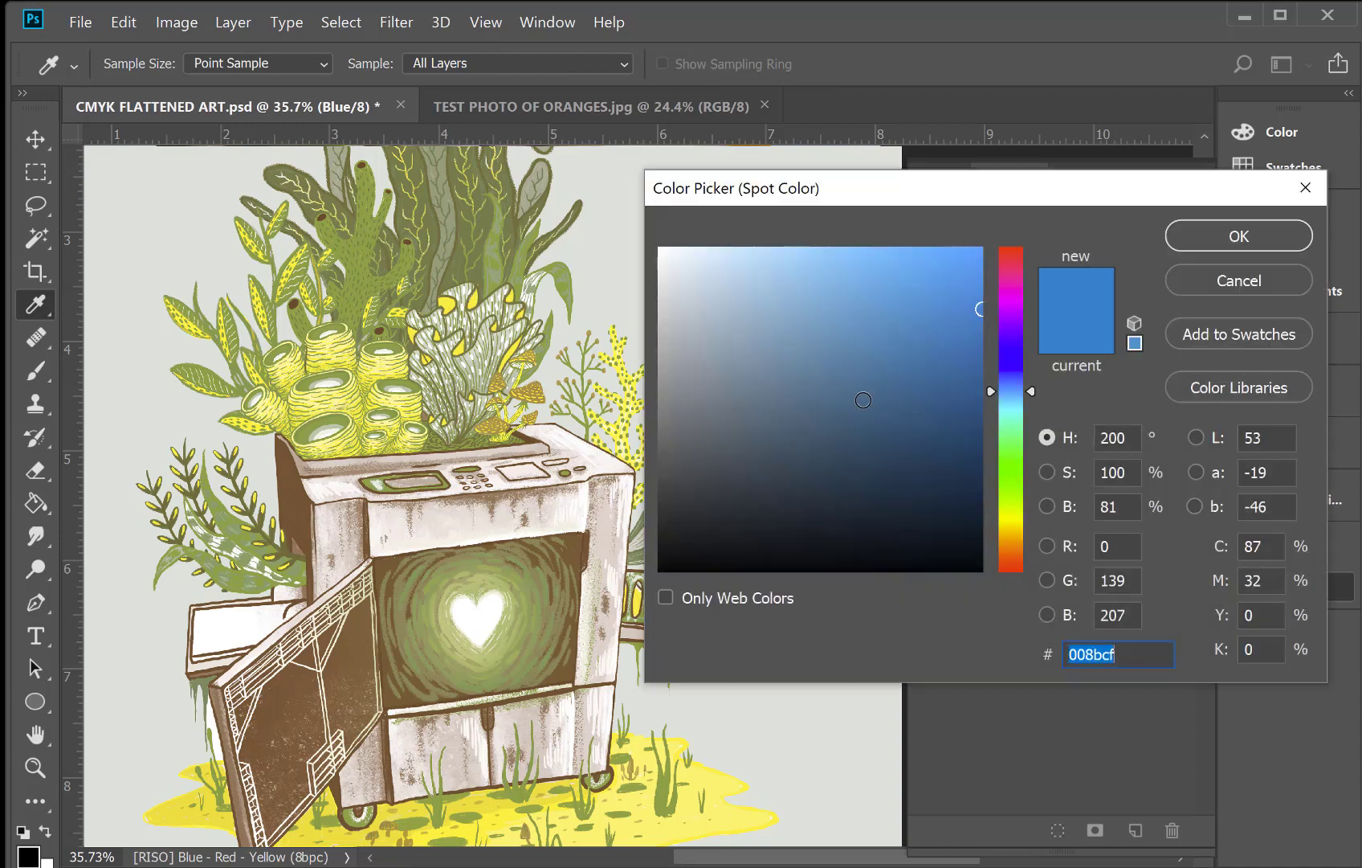
{"action": "left_click", "coordinate": [1246, 386]}
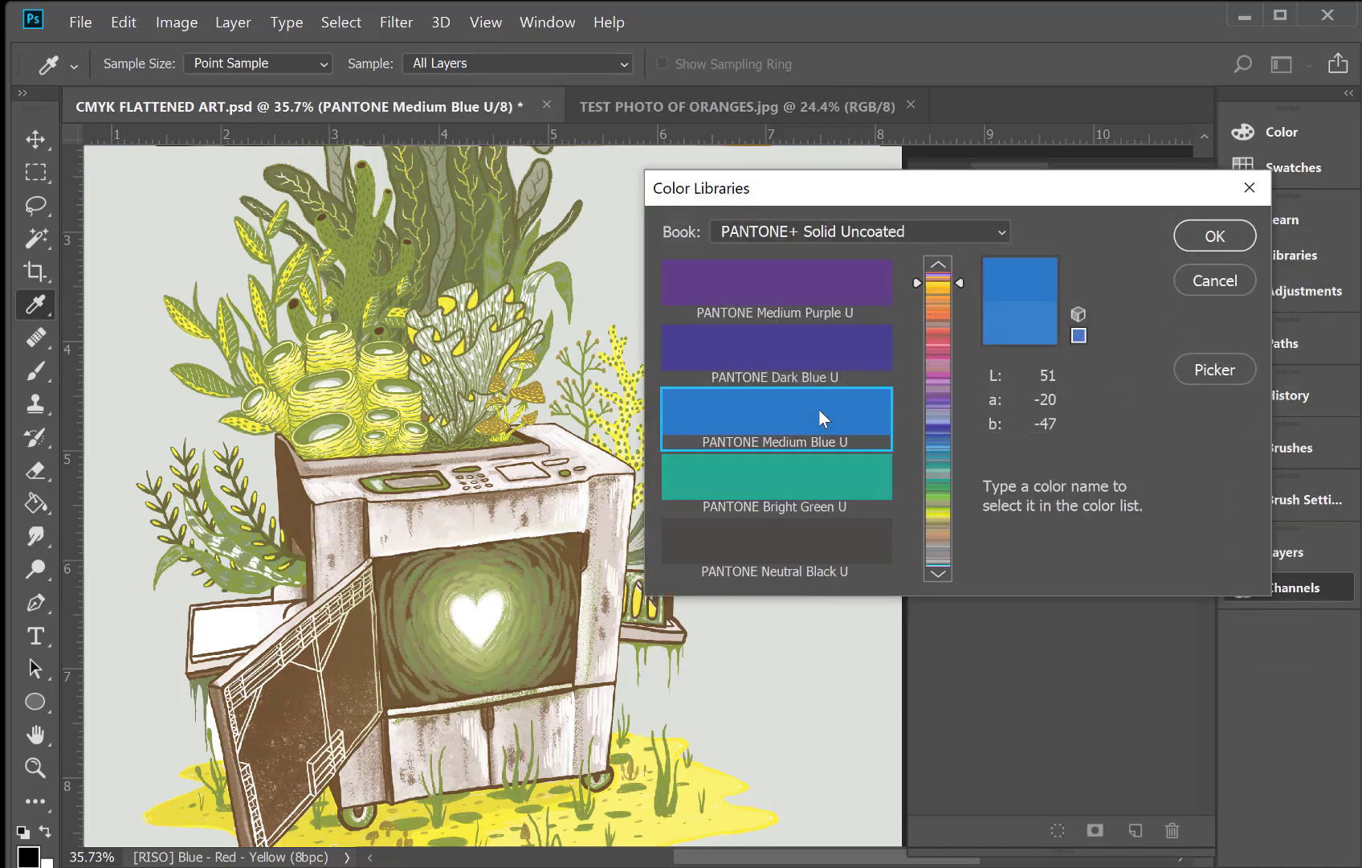
{"action": "type", "text": "288"}
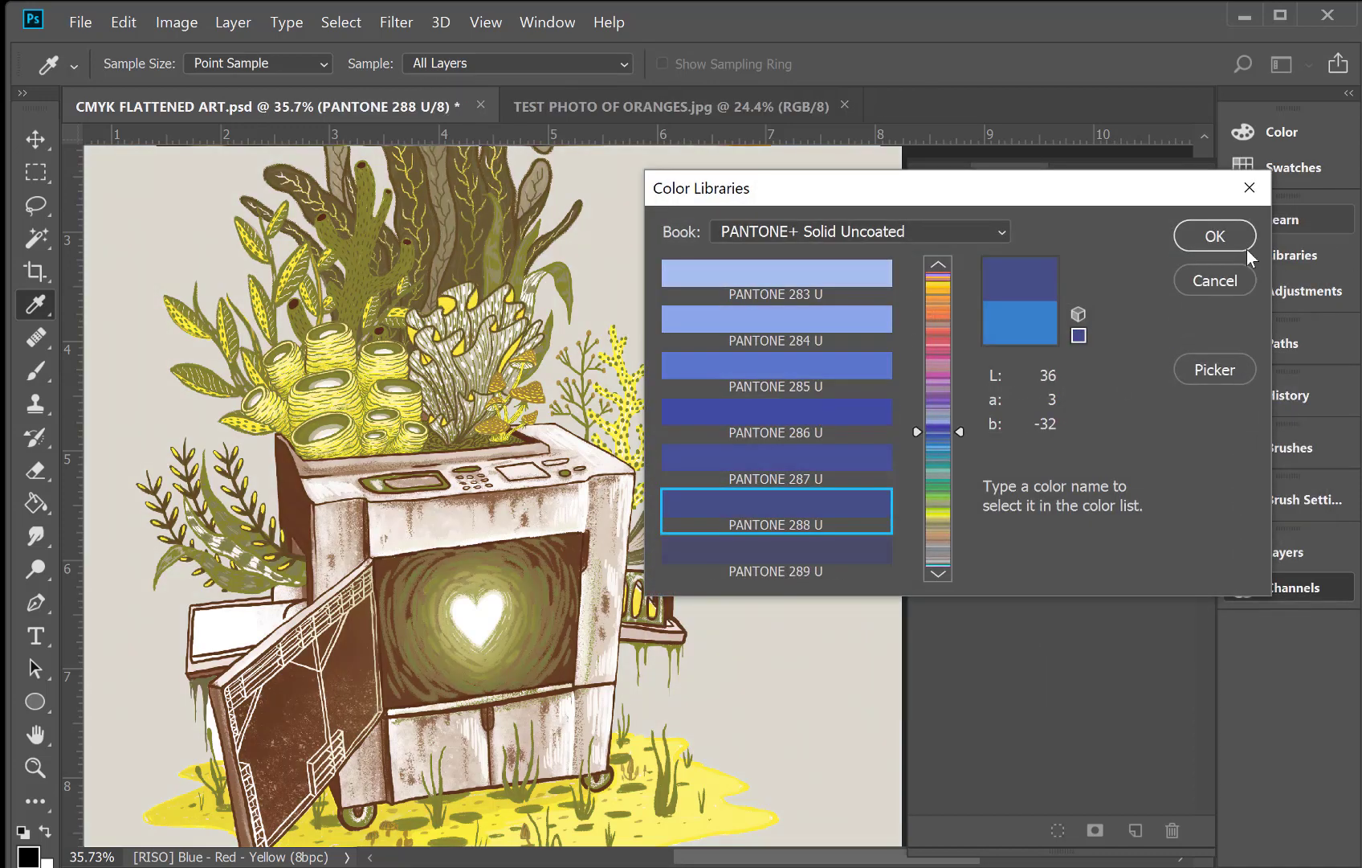
{"action": "left_click", "coordinate": [1183, 240]}
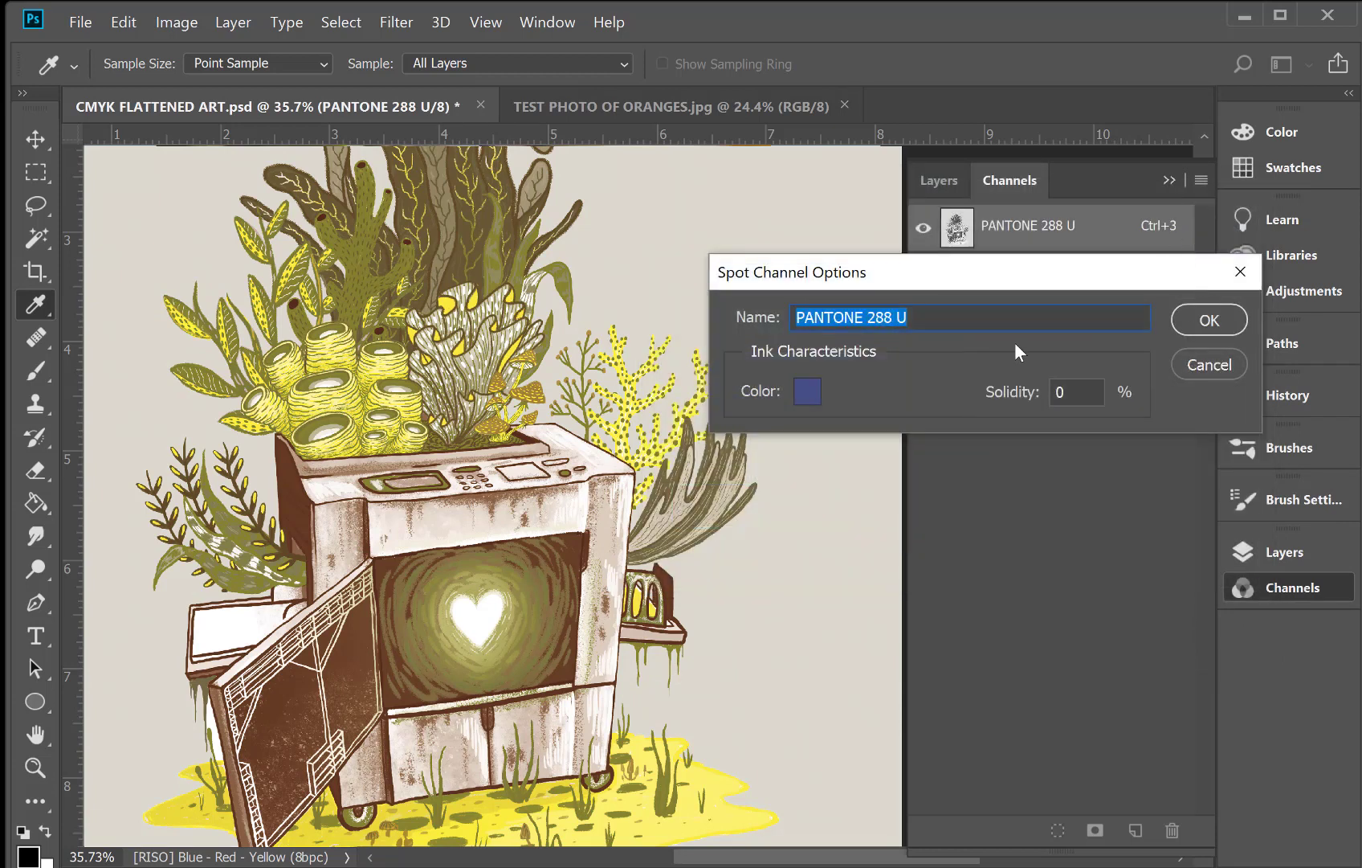
{"action": "type", "text": "FED BLUE"}
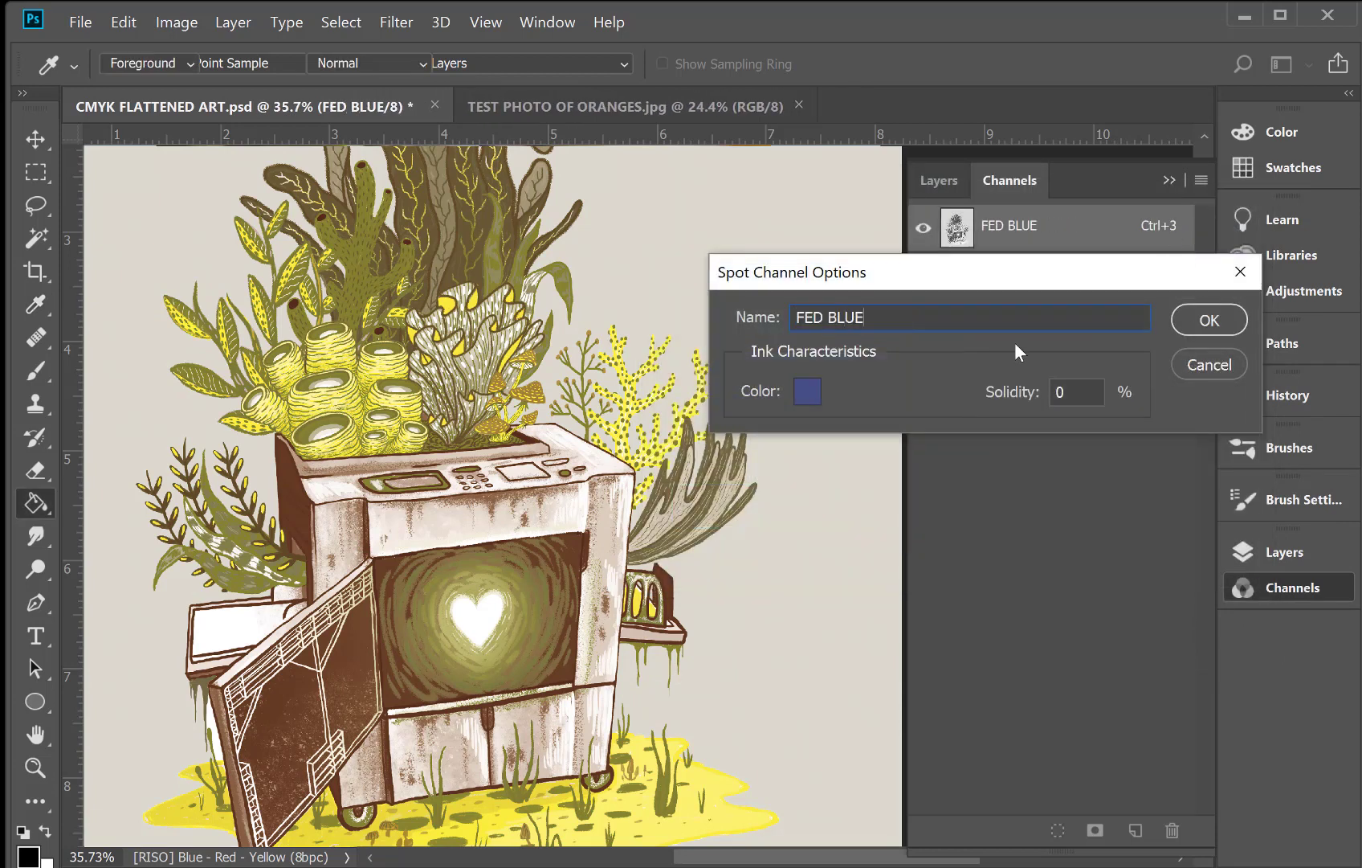
{"action": "key", "text": "Return"}
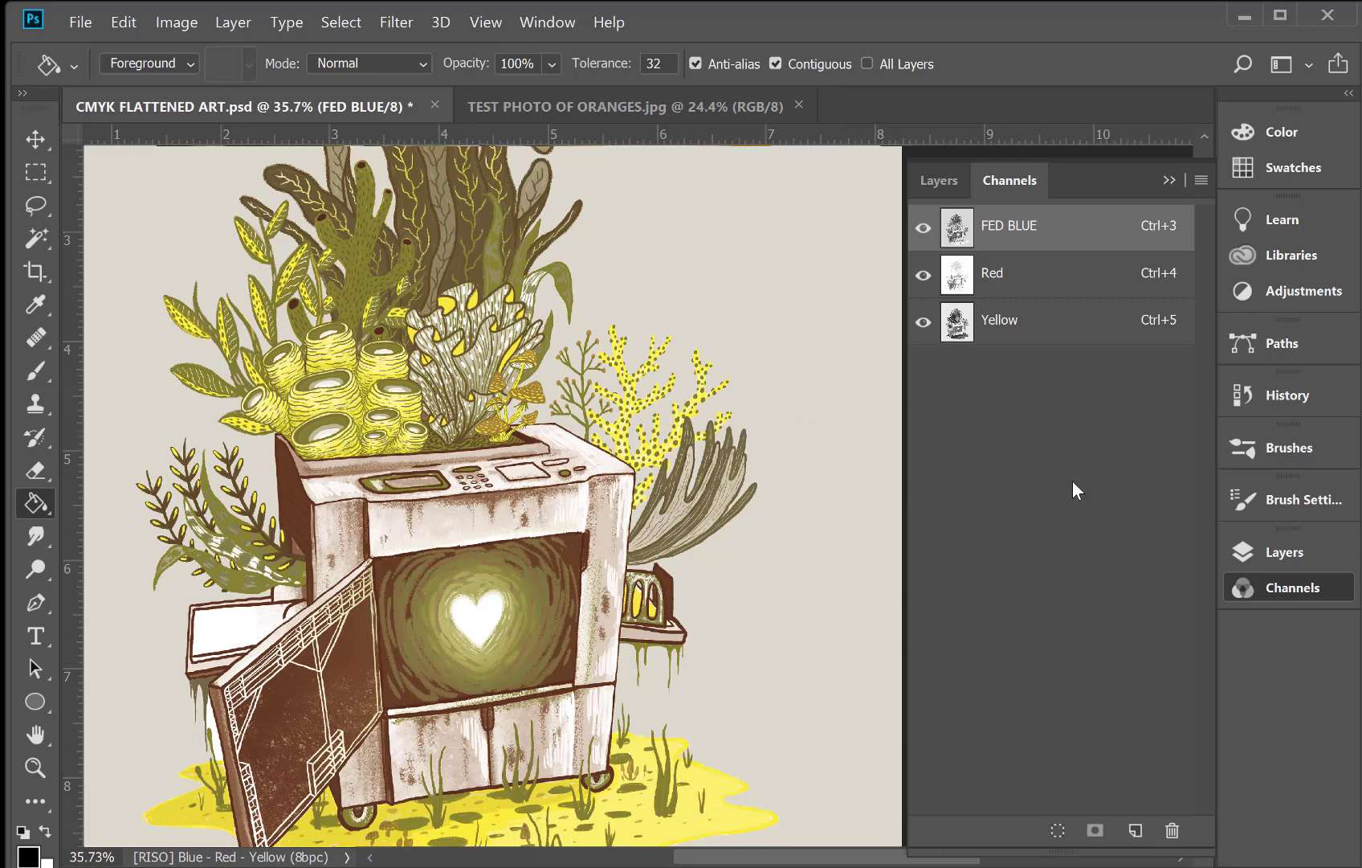
Switch to TEST PHOTO OF ORANGES.jpg, open its Convert to Profile settings and choose Multichannel as the destination space
{"action": "left_click", "coordinate": [596, 98]}
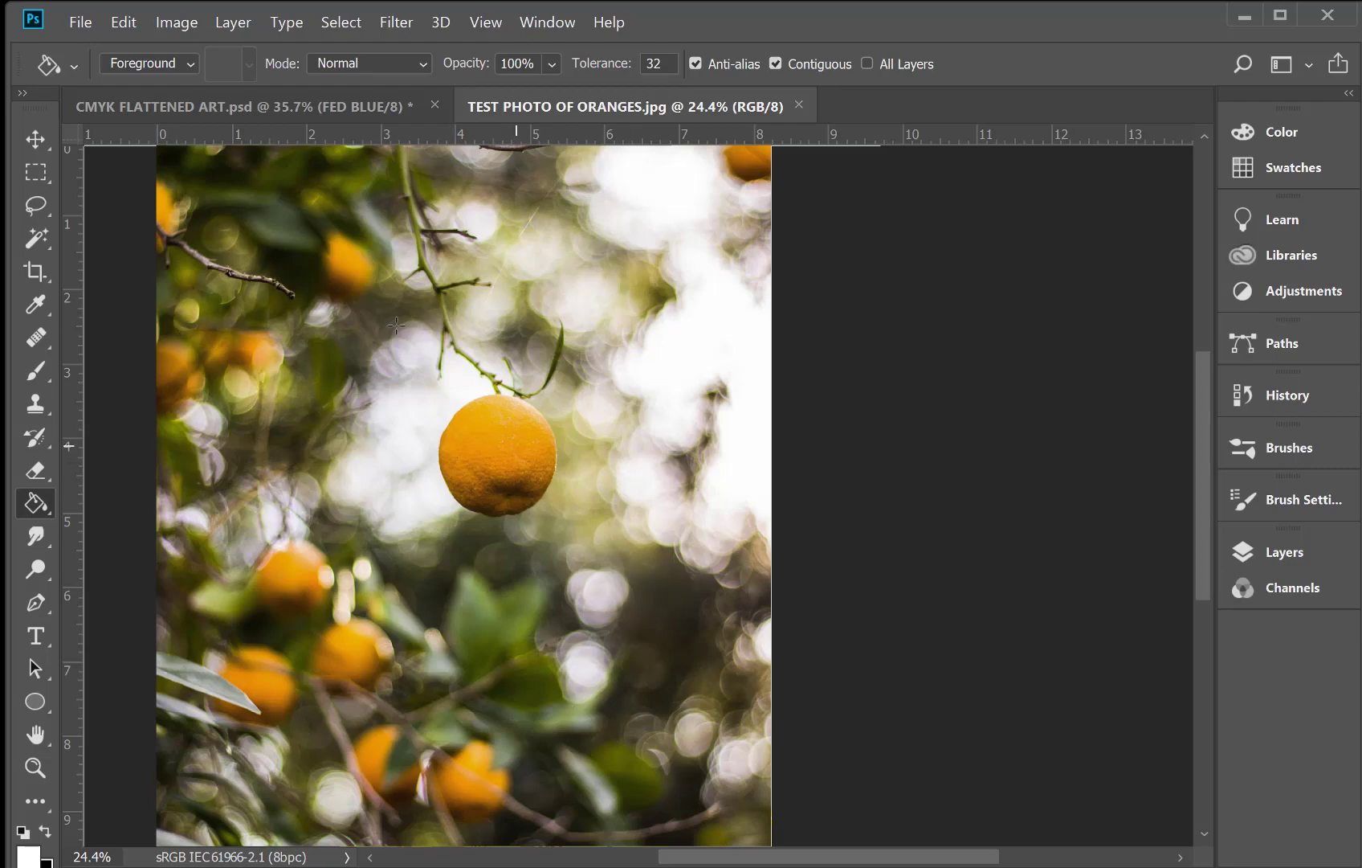
{"action": "left_click", "coordinate": [129, 24]}
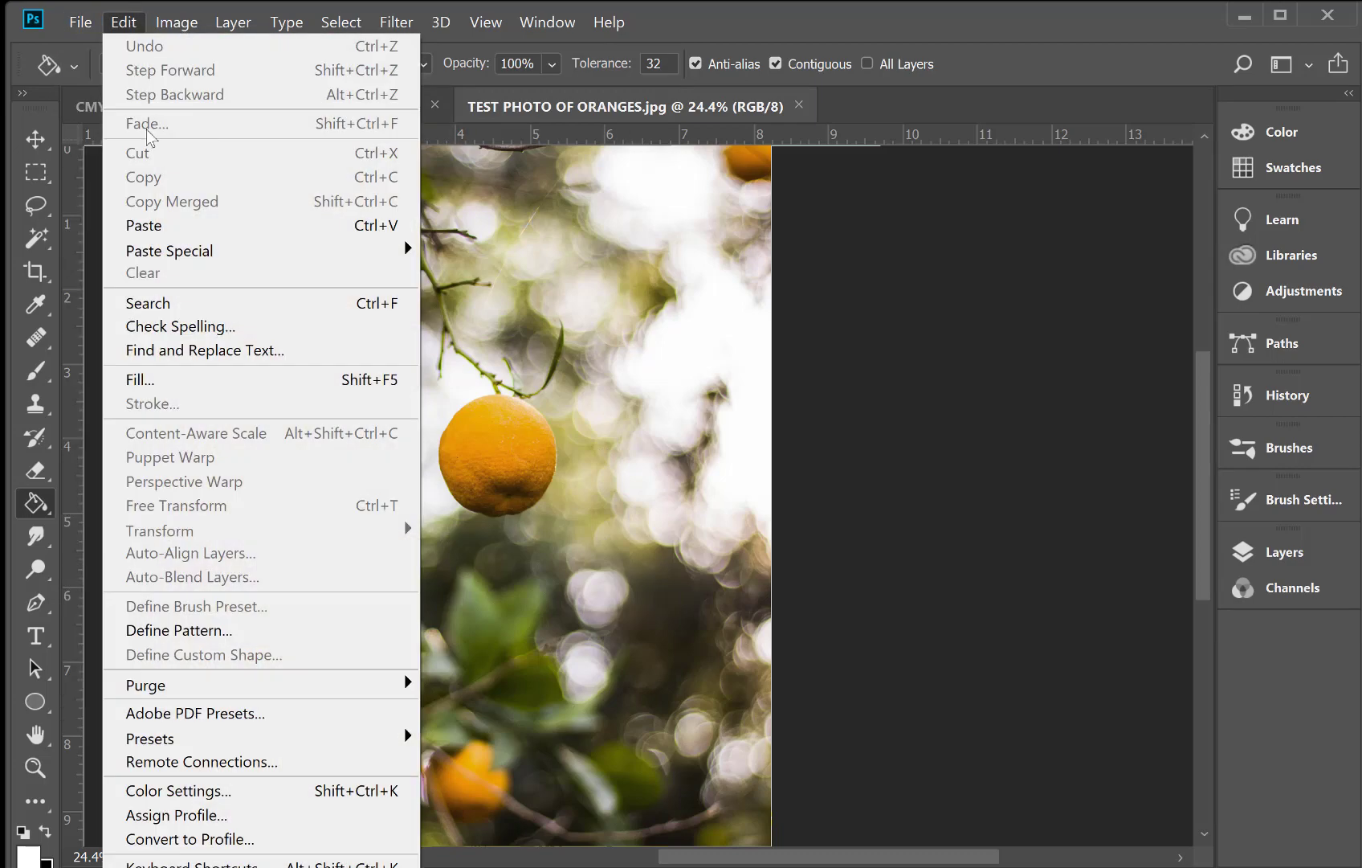
{"action": "left_click", "coordinate": [201, 839]}
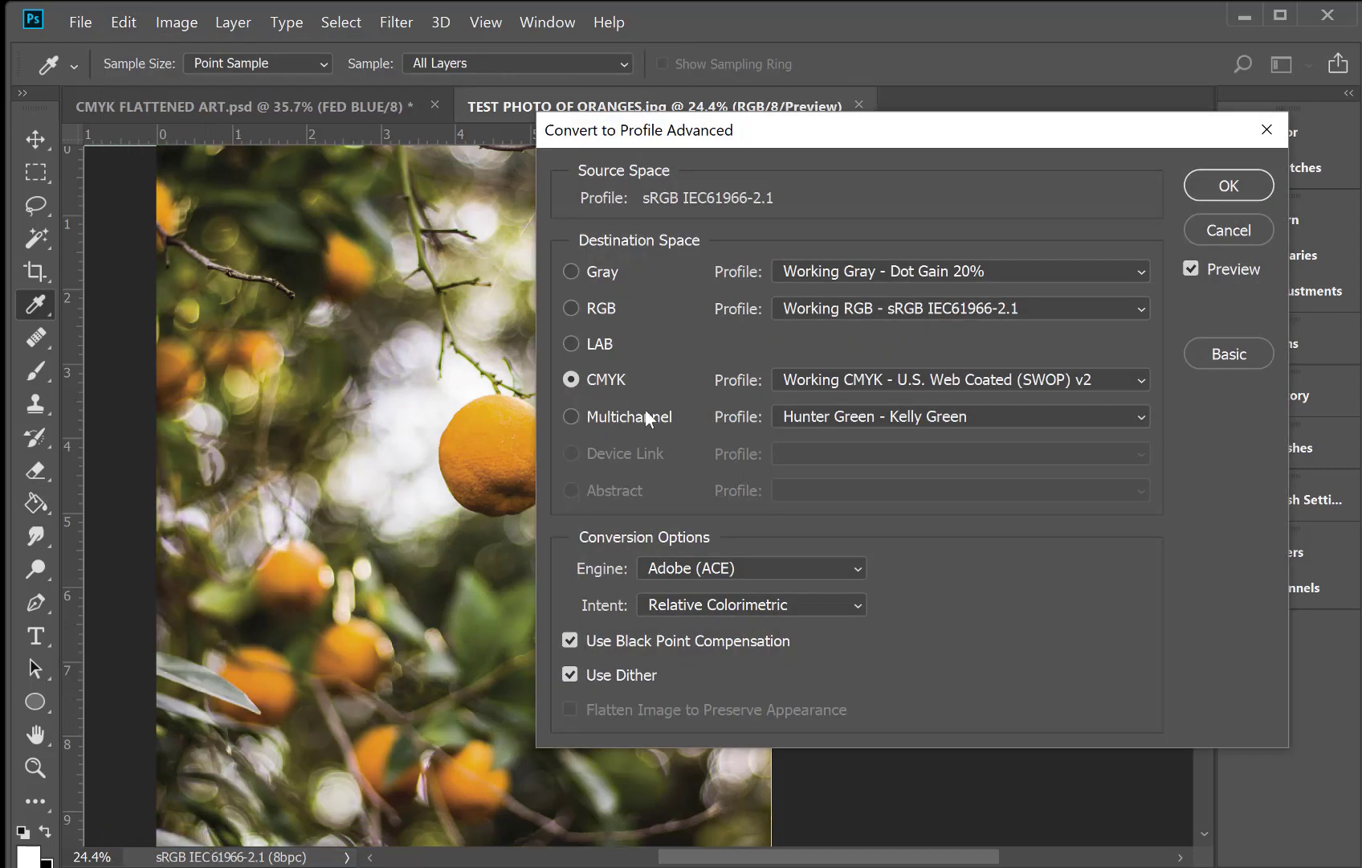
{"action": "left_click", "coordinate": [648, 417]}
{"action": "left_click_drag", "start_coordinate": [796, 124], "coordinate": [911, 107]}
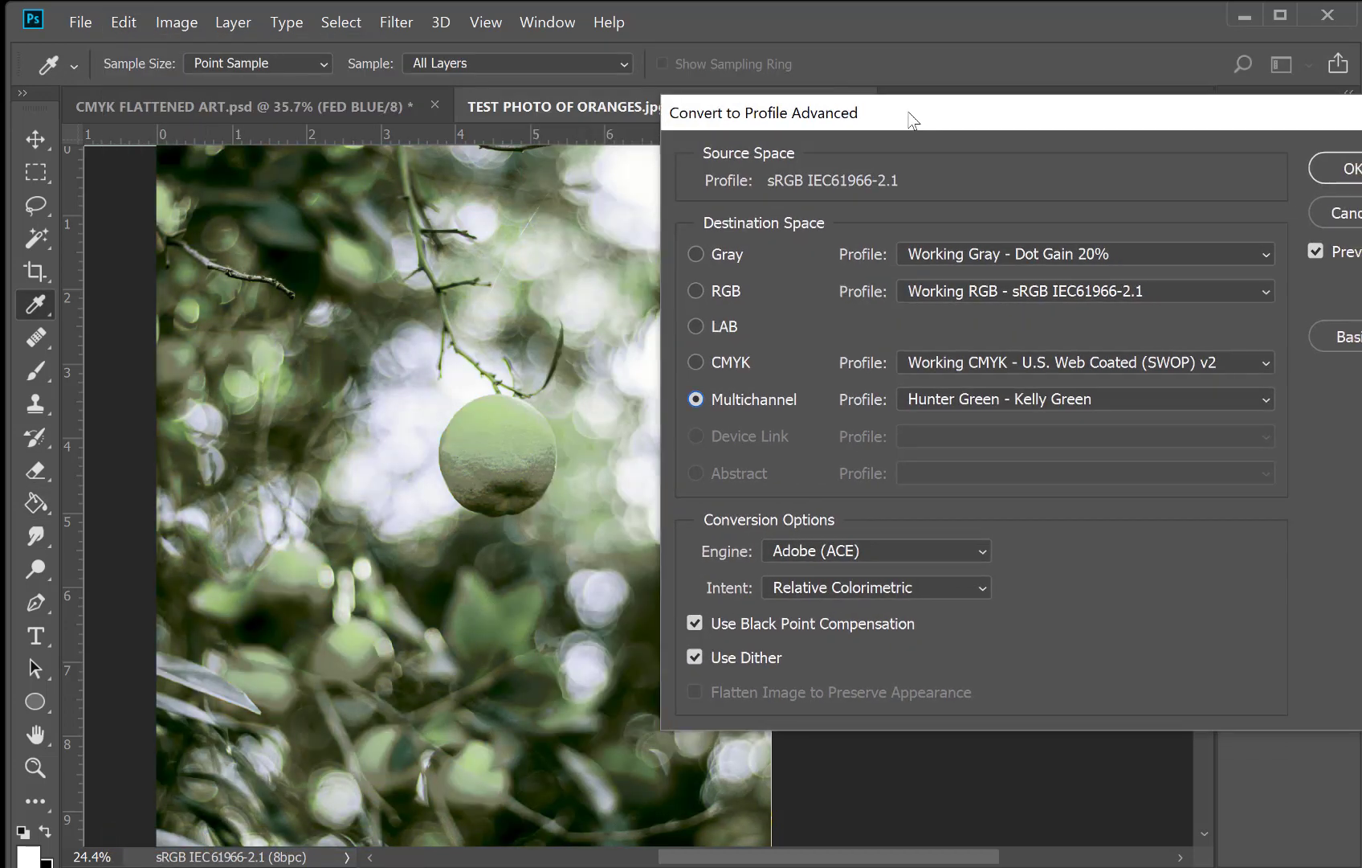
Preview the oranges photo with the Multichannel profiles [RISO] Black - Burgundy, [RISO] Green - Mint and [RISO] Kelly Green - Blue
{"action": "left_click", "coordinate": [1184, 409]}
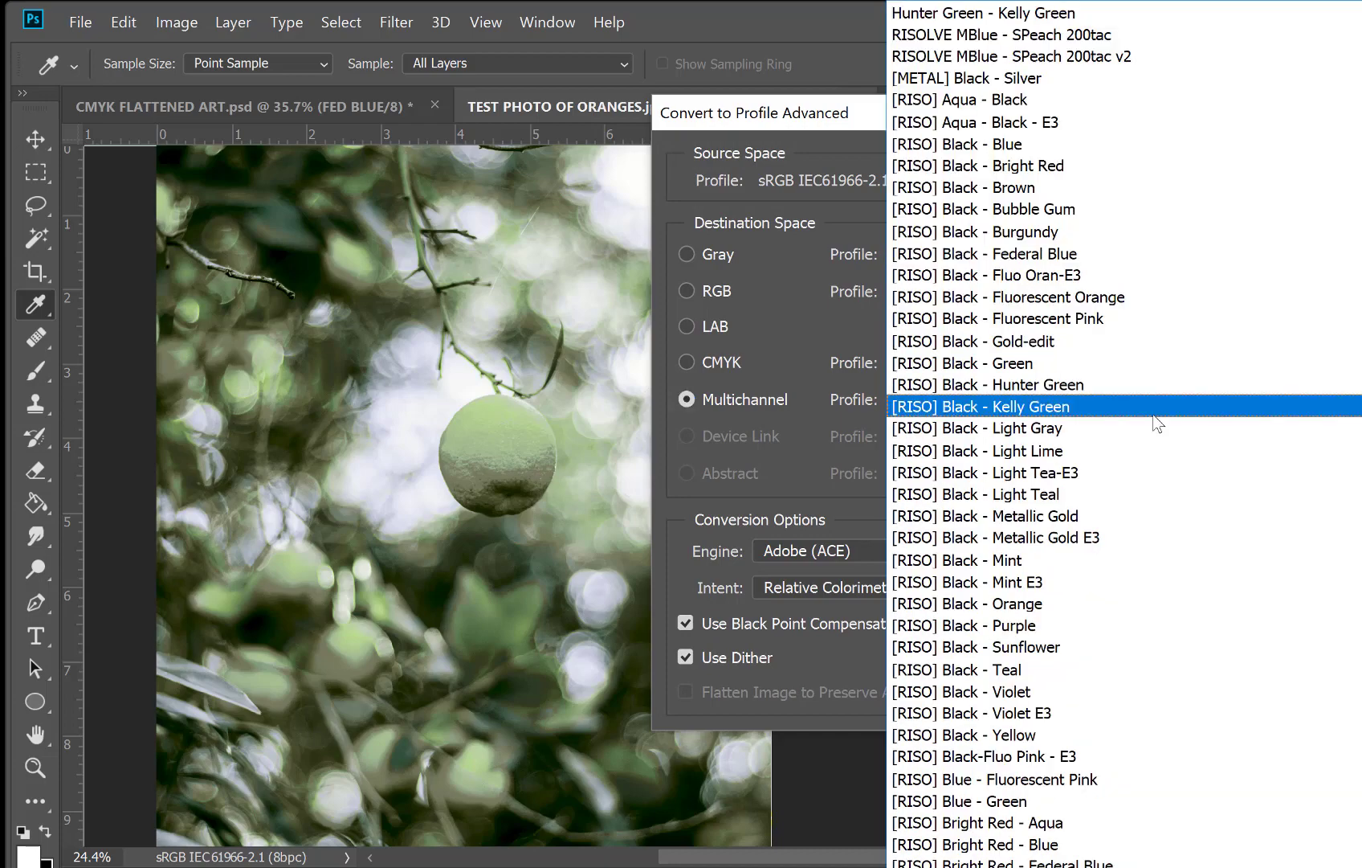
{"action": "left_click", "coordinate": [1028, 232]}
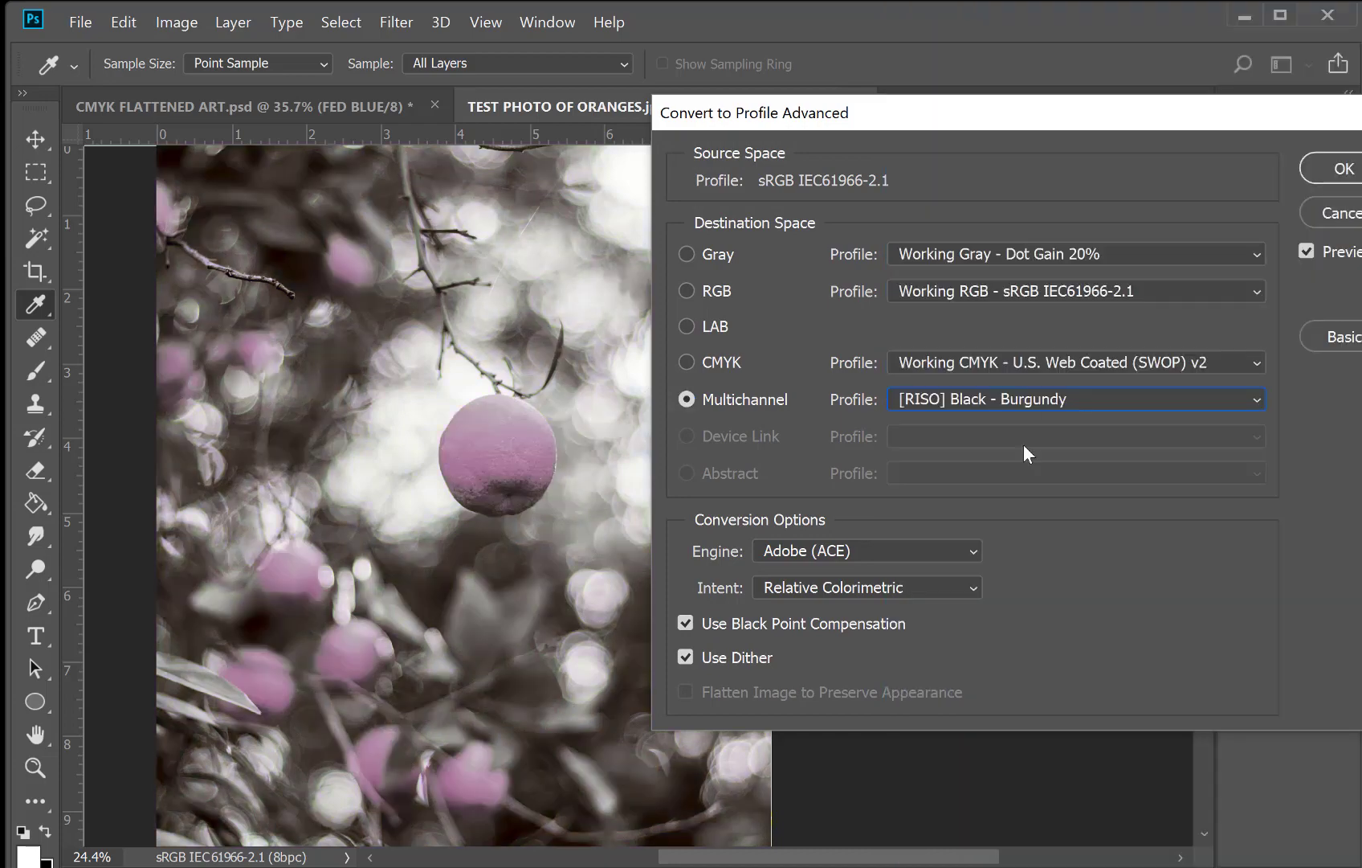
{"action": "left_click", "coordinate": [1034, 395]}
{"action": "scroll", "coordinate": [1054, 615], "scroll_direction": "down", "scroll_amount": 8}
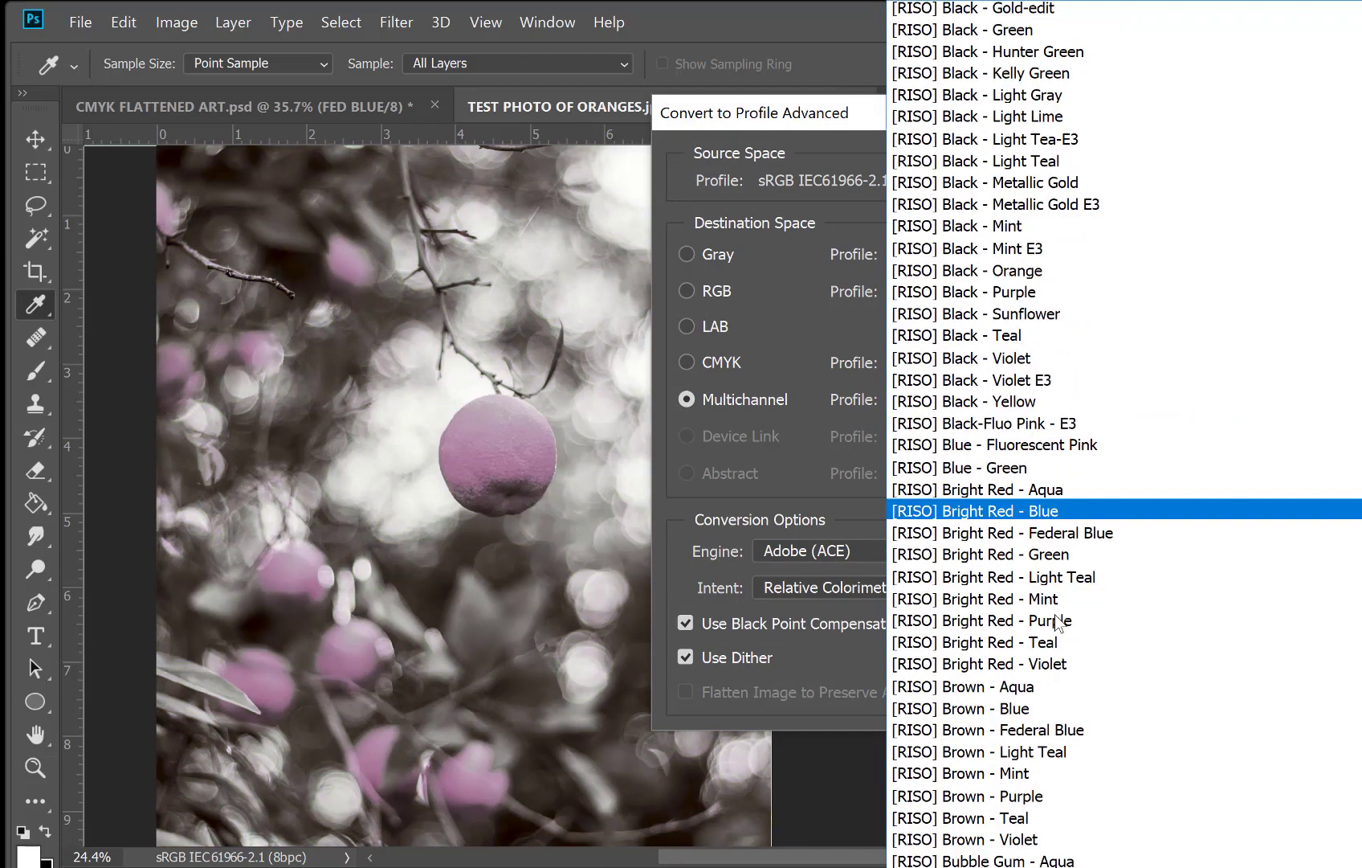
{"action": "scroll", "coordinate": [1057, 622], "scroll_direction": "down", "scroll_amount": 6}
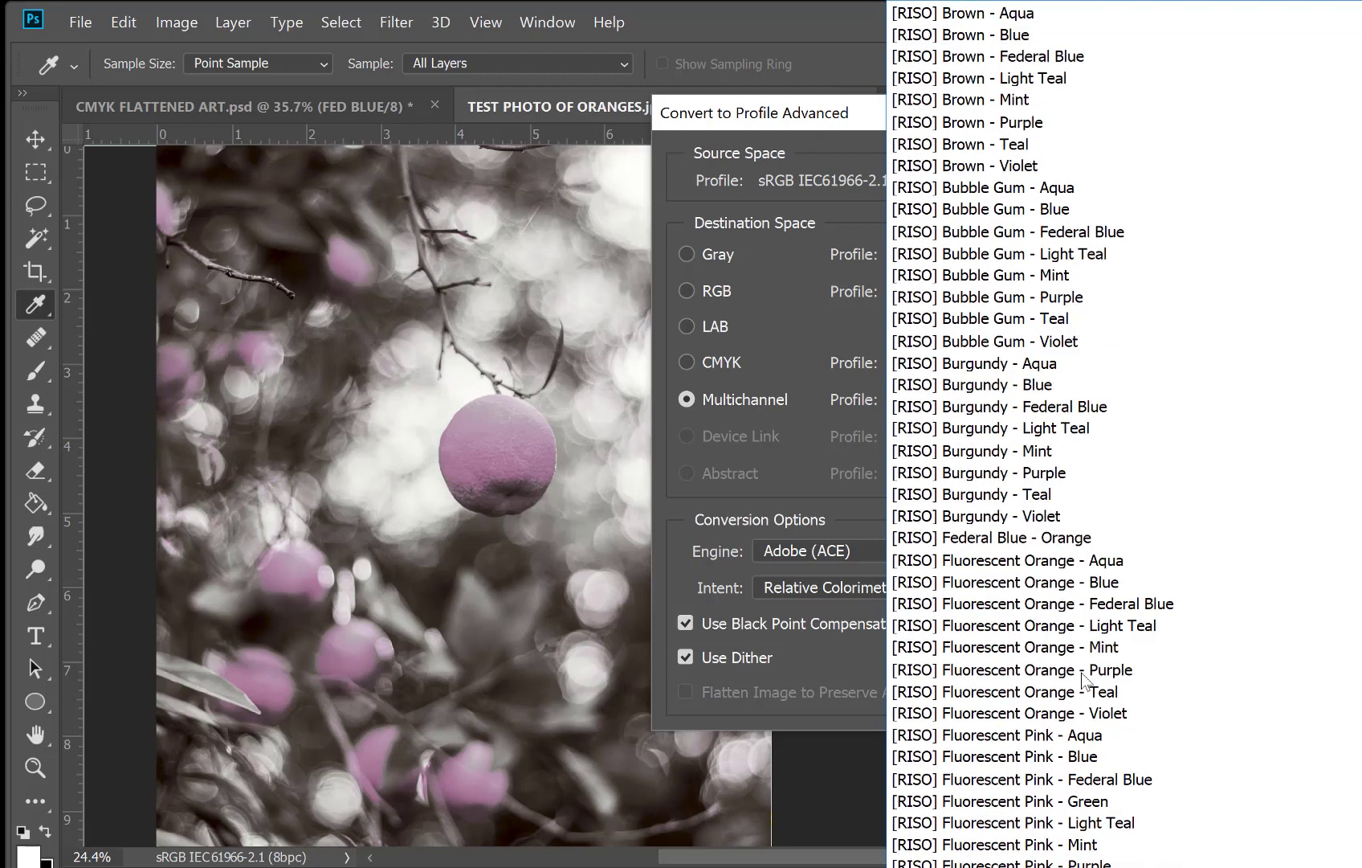
{"action": "scroll", "coordinate": [1083, 679], "scroll_direction": "down", "scroll_amount": 6}
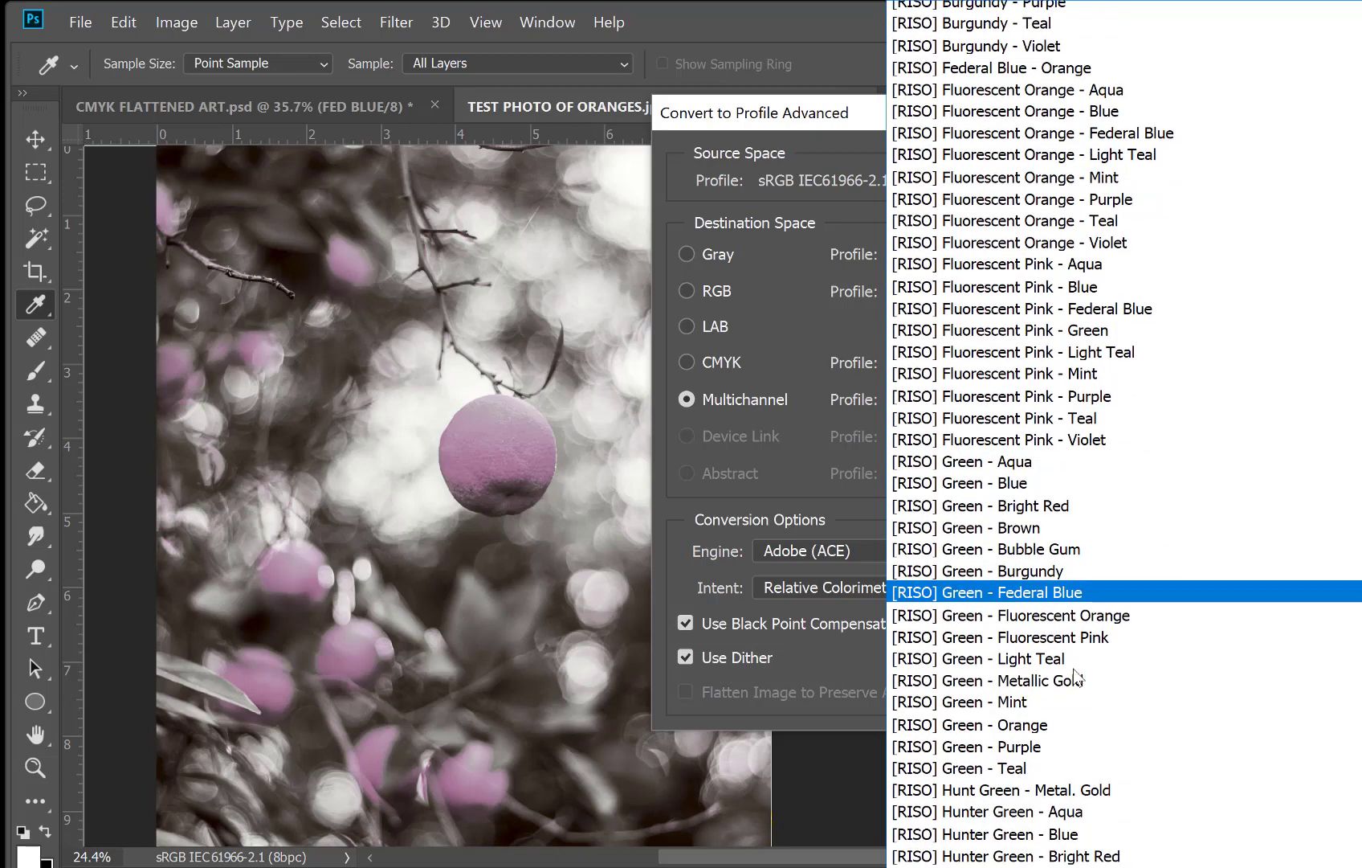
{"action": "left_click", "coordinate": [996, 653]}
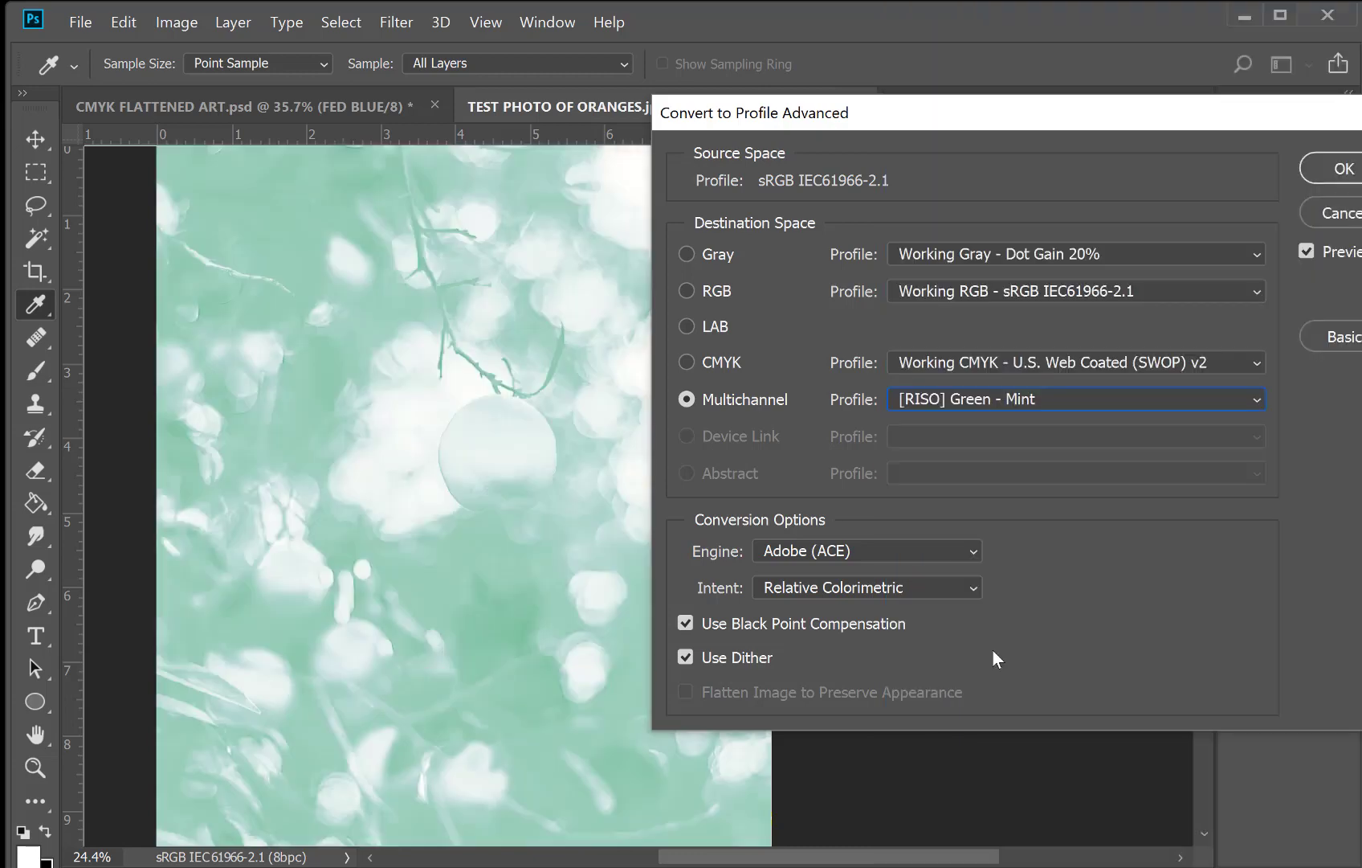
{"action": "left_click", "coordinate": [1021, 416]}
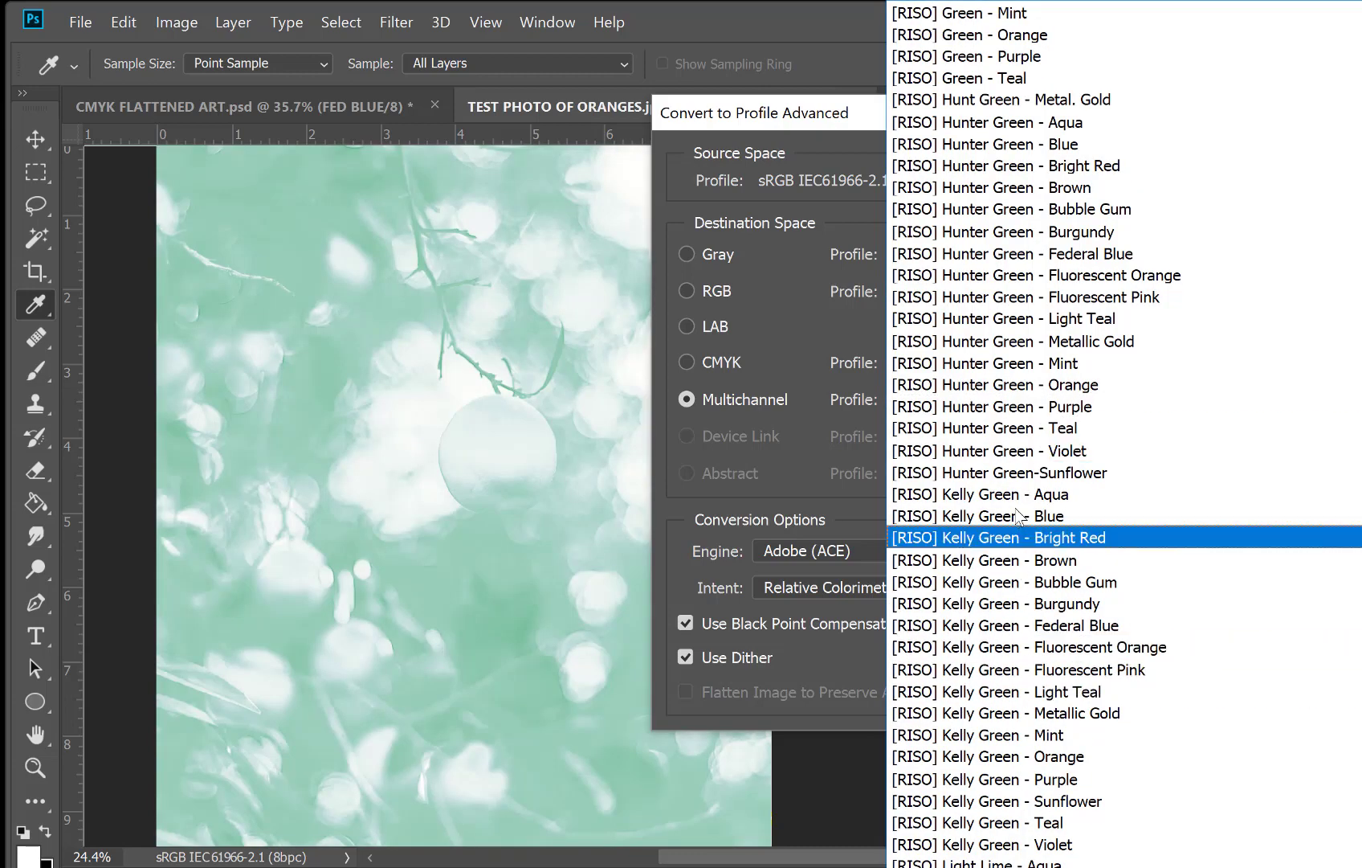
{"action": "left_click", "coordinate": [1014, 514]}
Browse the Multichannel profiles through to the three-color [RISO] combinations for the oranges photo
{"action": "left_click", "coordinate": [1009, 410]}
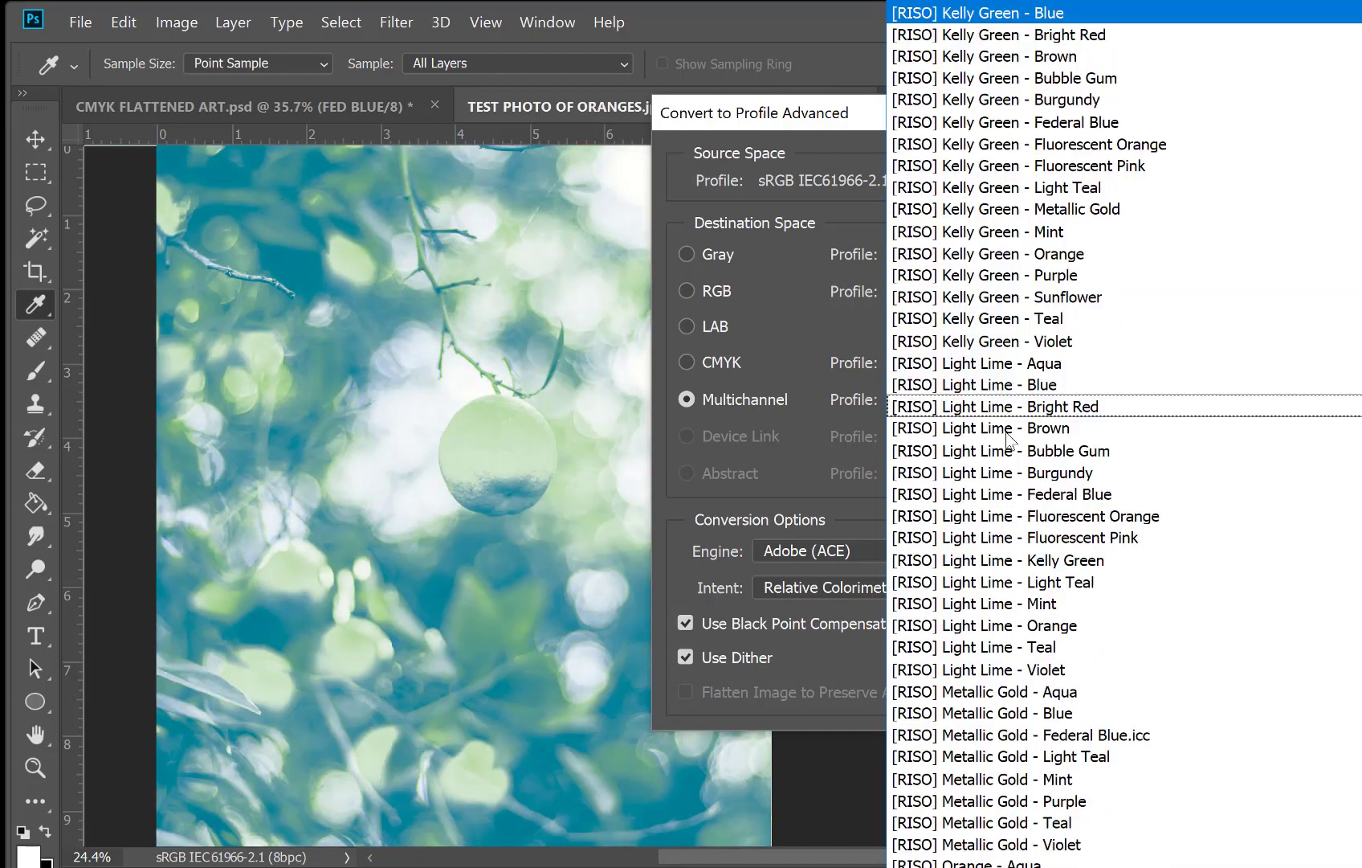
{"action": "scroll", "coordinate": [1010, 562], "scroll_direction": "down", "scroll_amount": 10}
{"action": "scroll", "coordinate": [1008, 576], "scroll_direction": "down", "scroll_amount": 9}
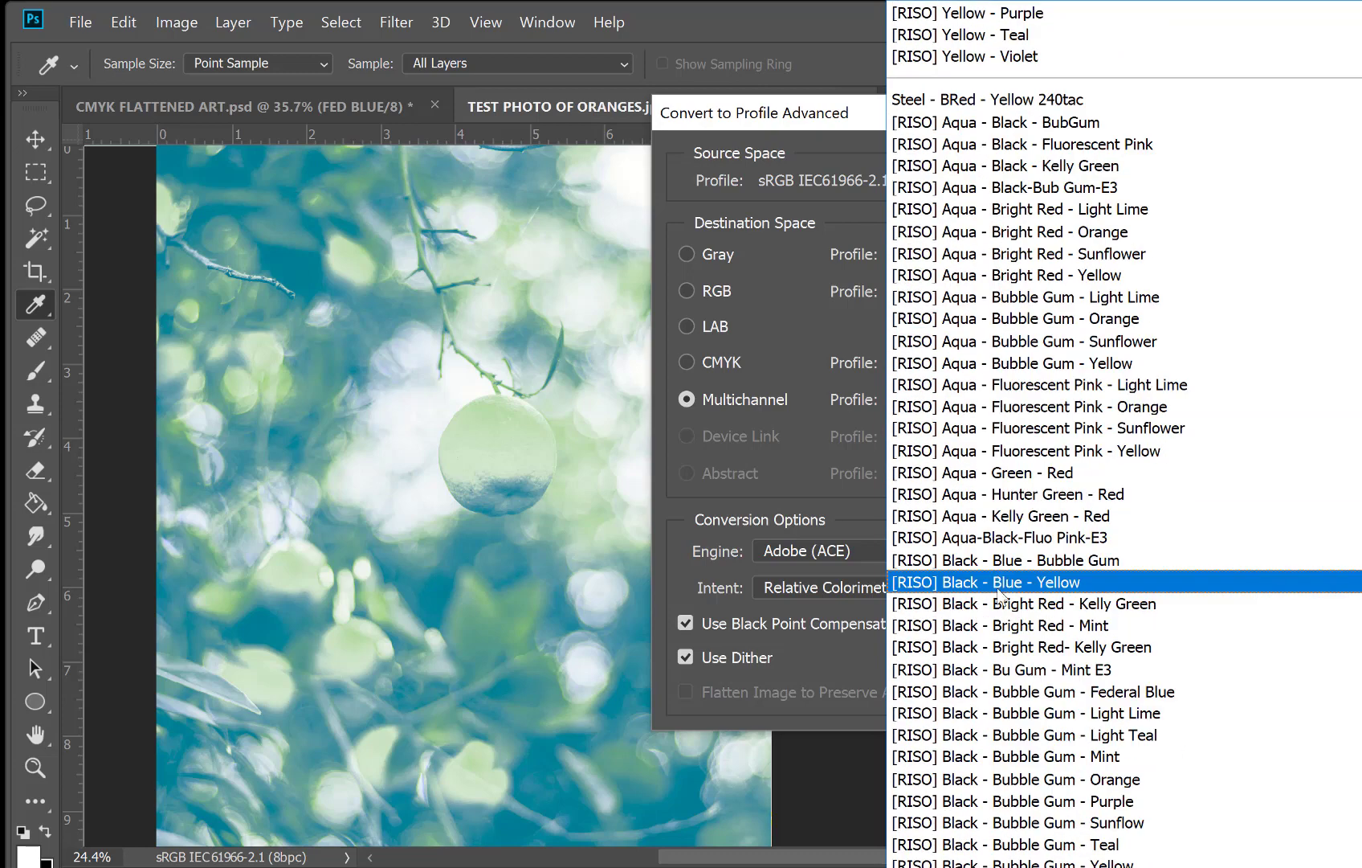
Preview the multichannel conversion with the [RISO] Black - Bright Red- Kelly Green profile and the [RISO] Bright Red - Teal - Yellow profile
{"action": "left_click", "coordinate": [1002, 646]}
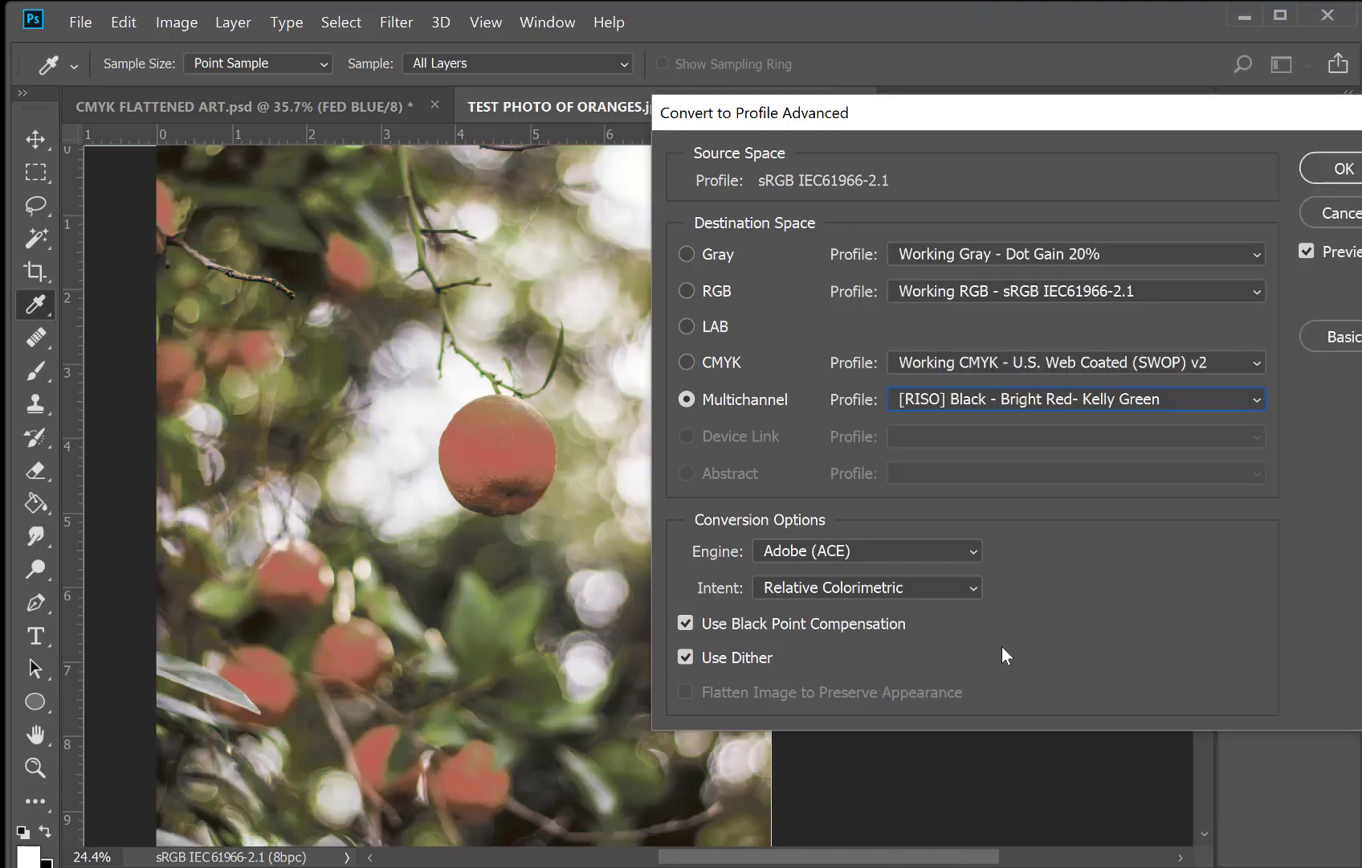
{"action": "left_click", "coordinate": [984, 399]}
{"action": "scroll", "coordinate": [998, 543], "scroll_direction": "down", "scroll_amount": 6}
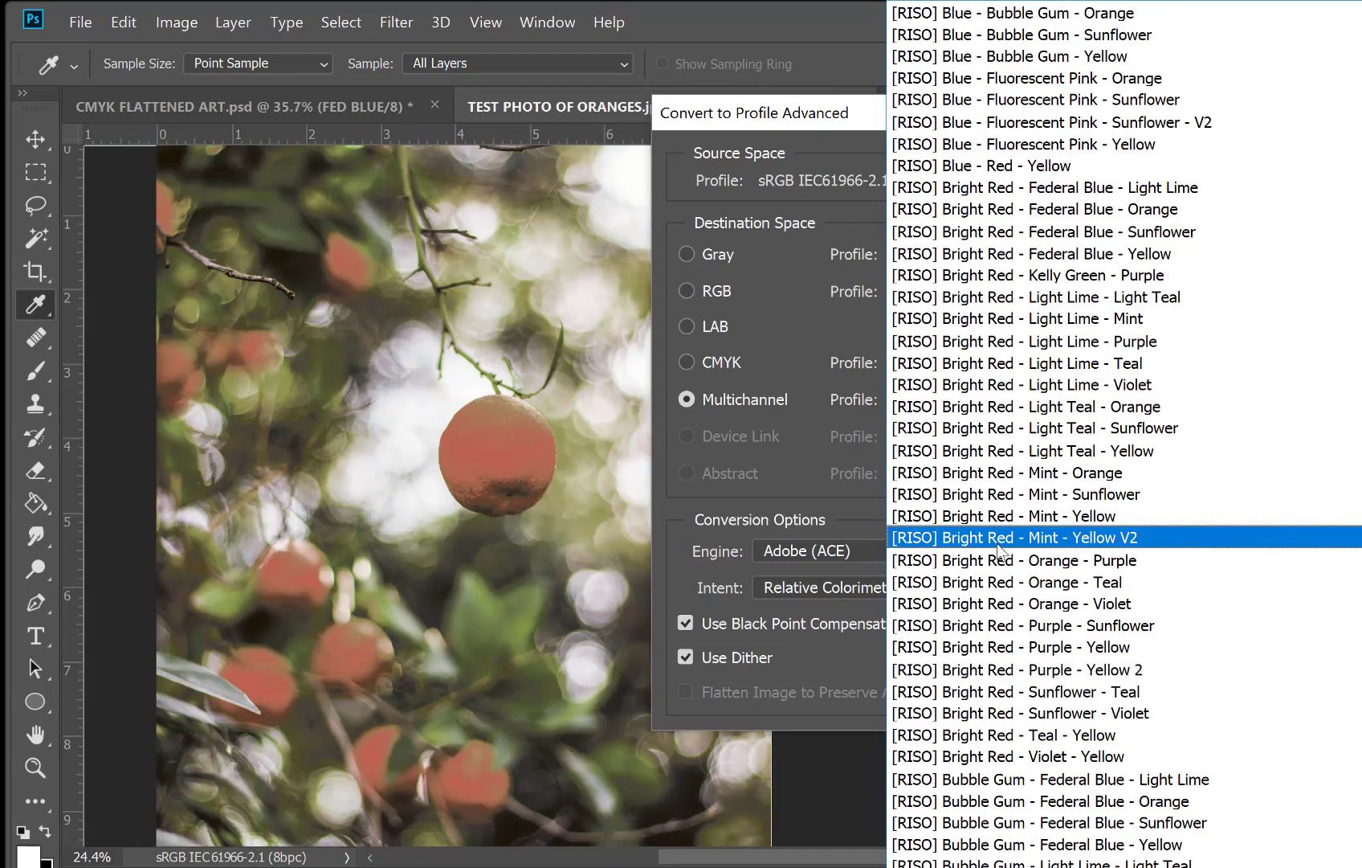
{"action": "left_click", "coordinate": [1045, 734]}
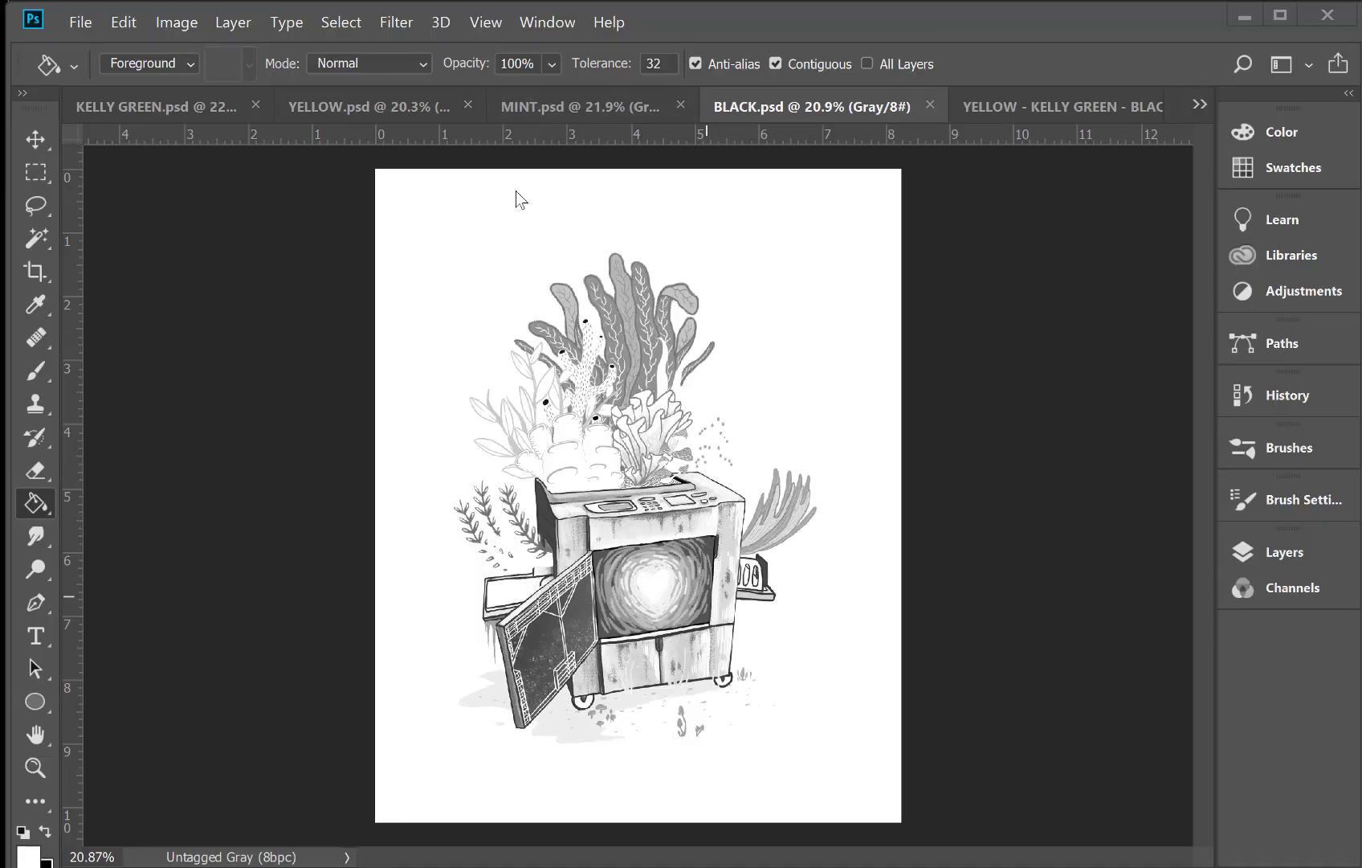
Review the grayscale separation artwork in KELLY GREEN.psd, YELLOW.psd, MINT.psd and BLACK.psd
{"action": "left_click", "coordinate": [581, 115]}
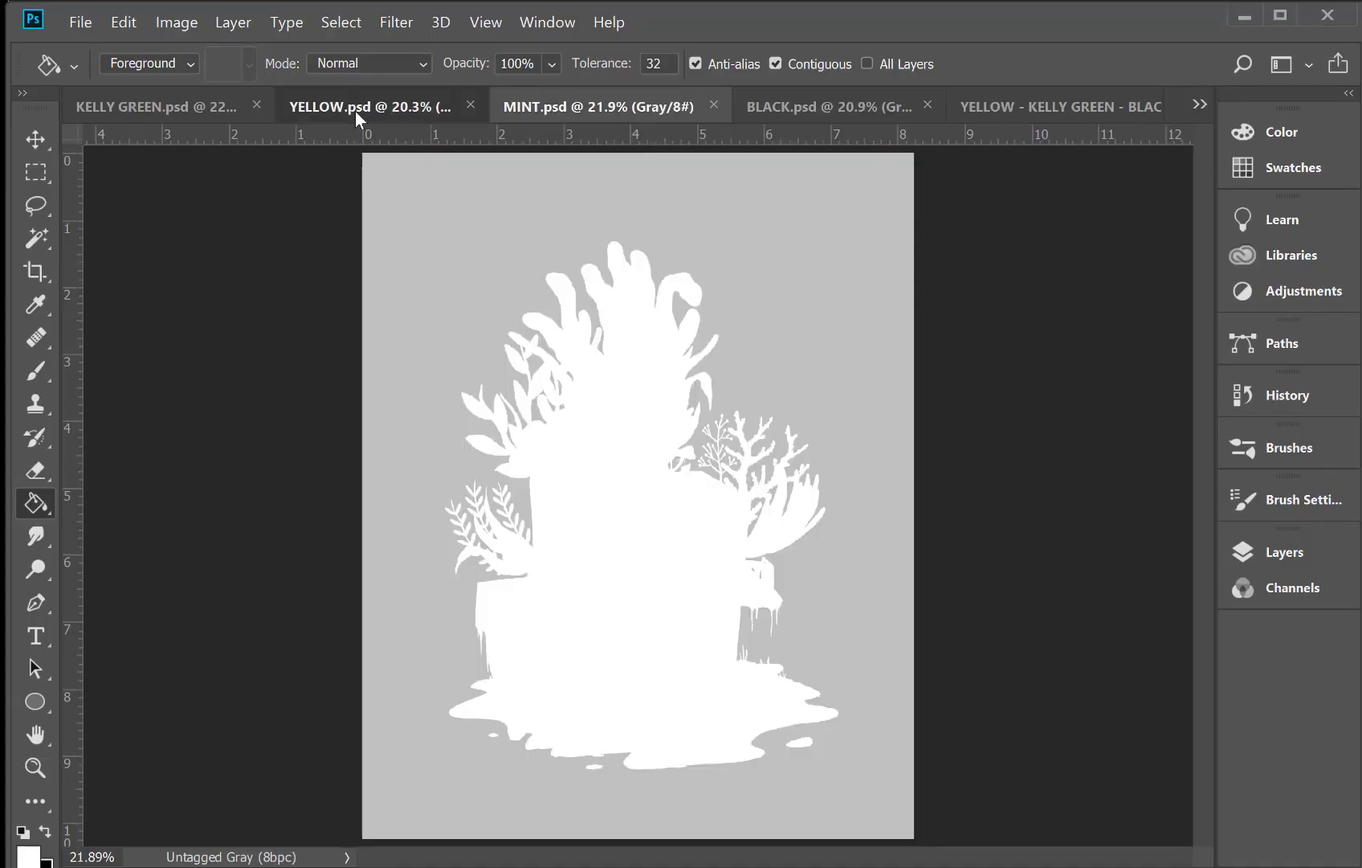
{"action": "left_click", "coordinate": [356, 110]}
{"action": "left_click", "coordinate": [164, 110]}
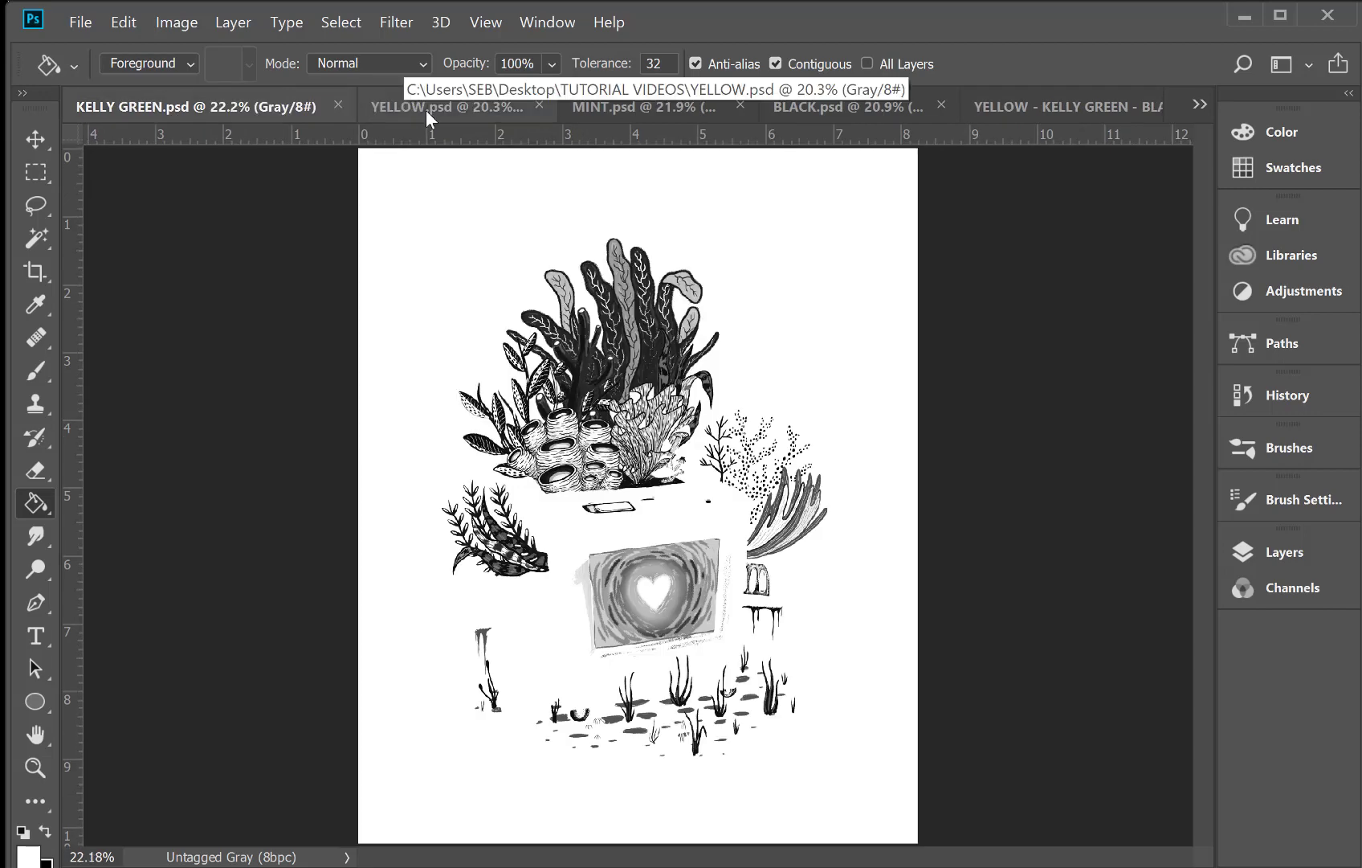
{"action": "left_click", "coordinate": [854, 110]}
{"action": "left_click", "coordinate": [641, 115]}
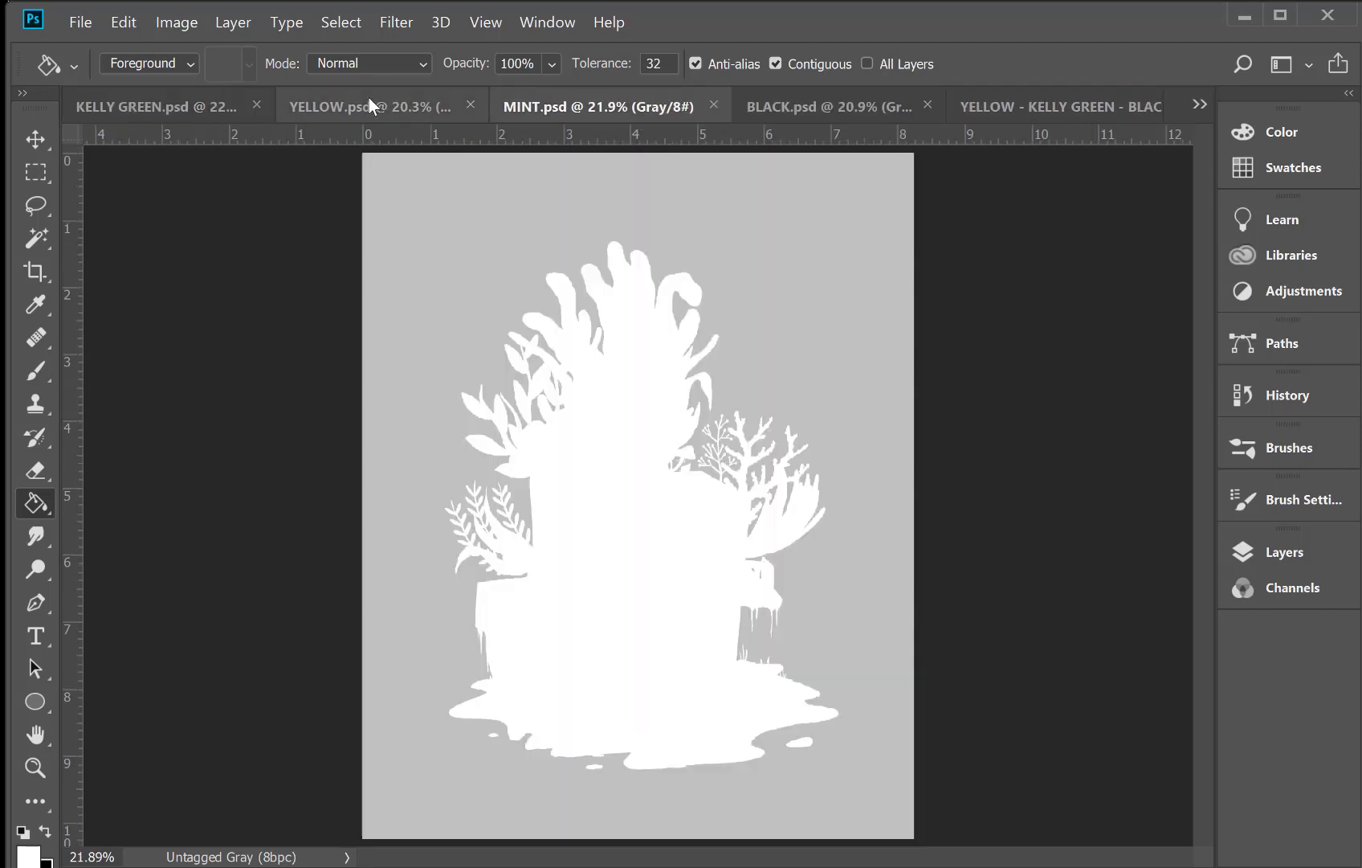
{"action": "left_click", "coordinate": [367, 98]}
{"action": "left_click", "coordinate": [183, 104]}
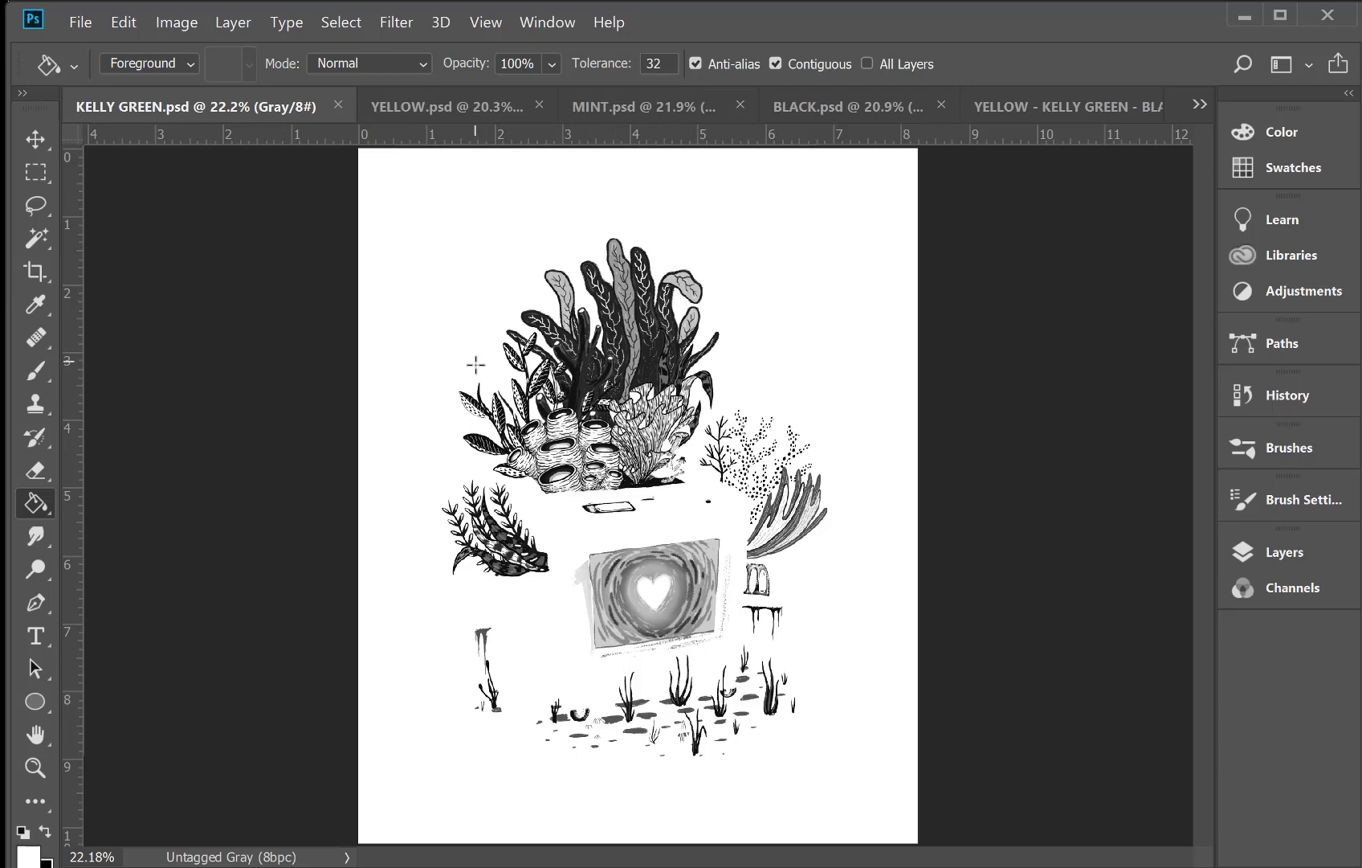
{"action": "left_click", "coordinate": [426, 115]}
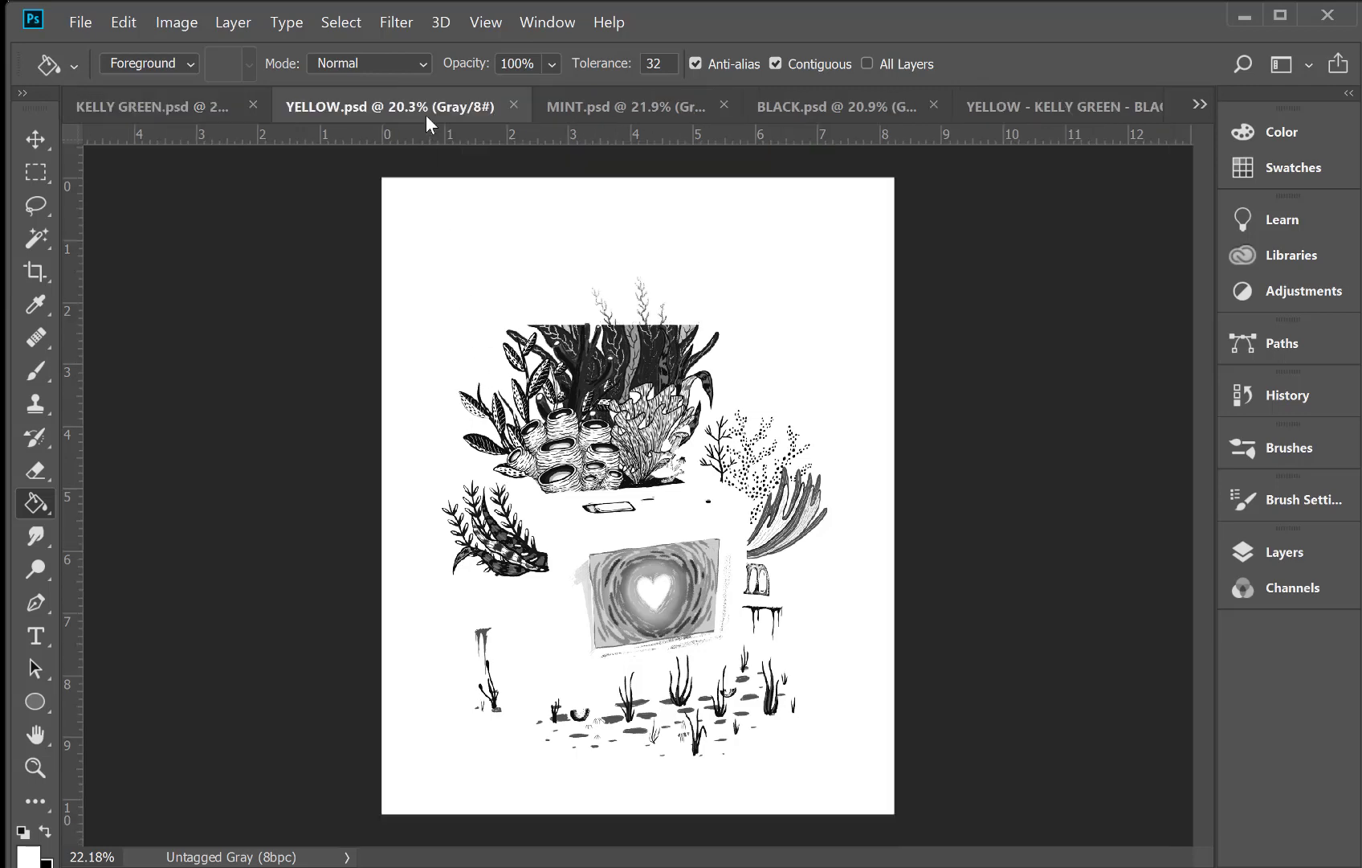
{"action": "left_click", "coordinate": [613, 109]}
{"action": "left_click", "coordinate": [773, 111]}
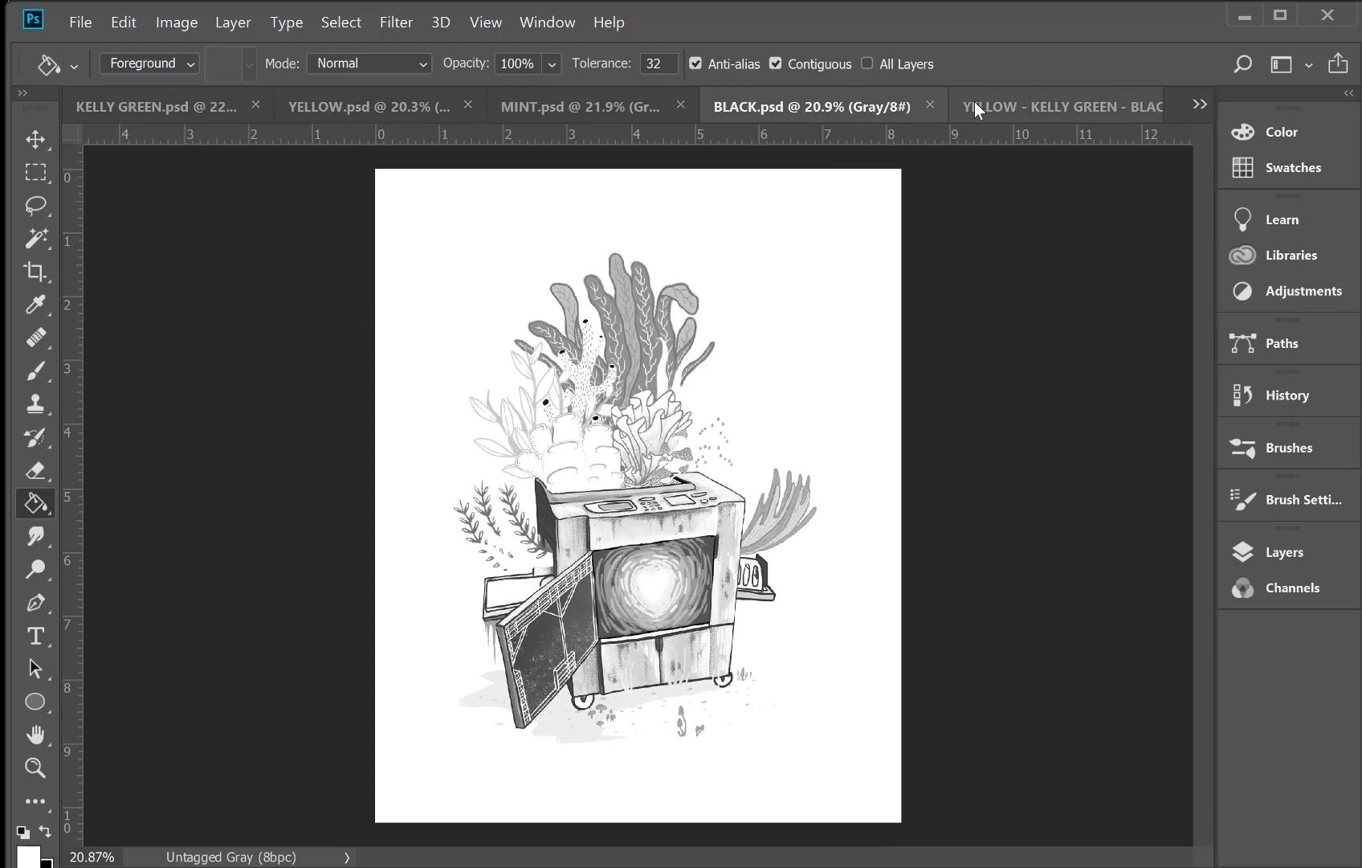
{"action": "left_click", "coordinate": [586, 106]}
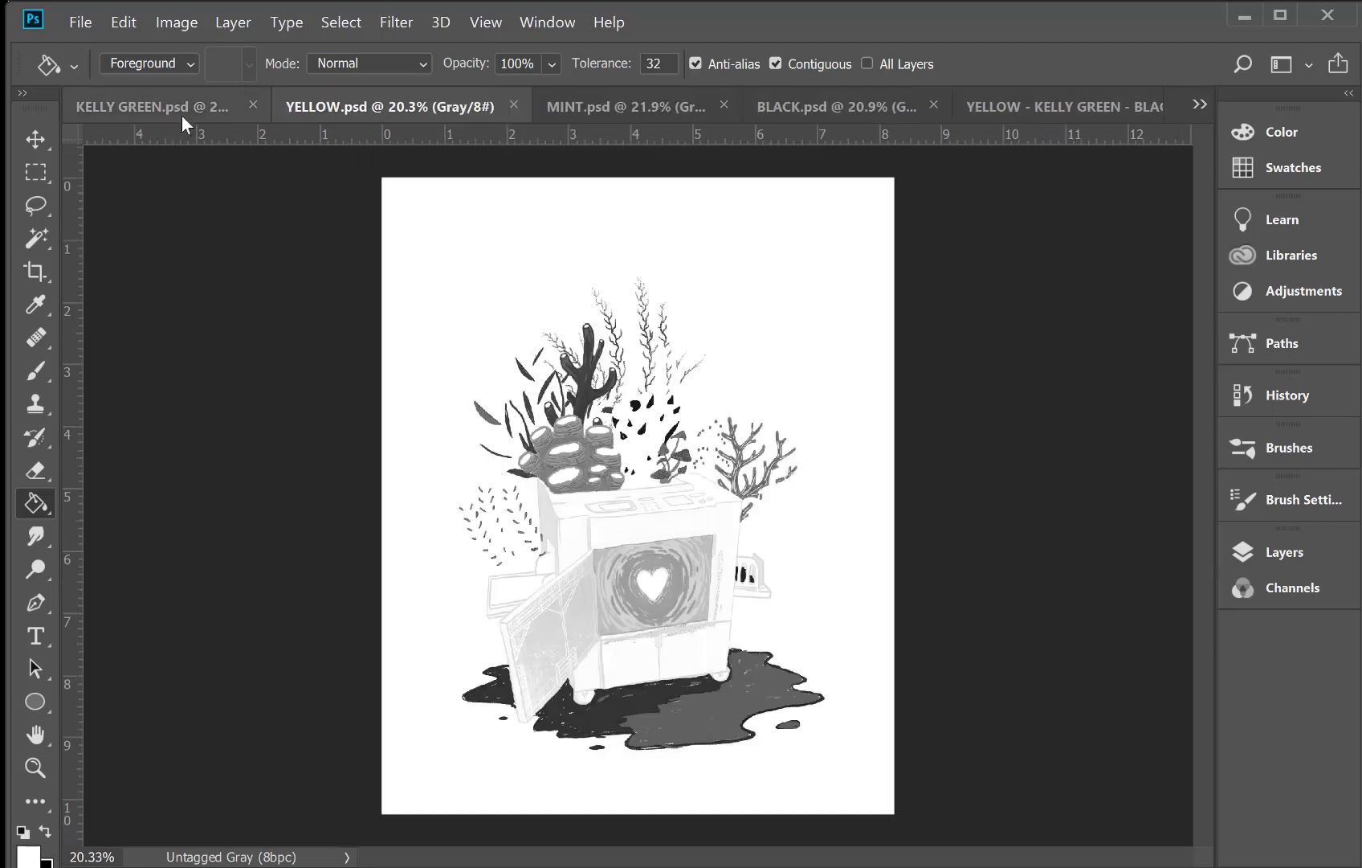
{"action": "left_click", "coordinate": [182, 114]}
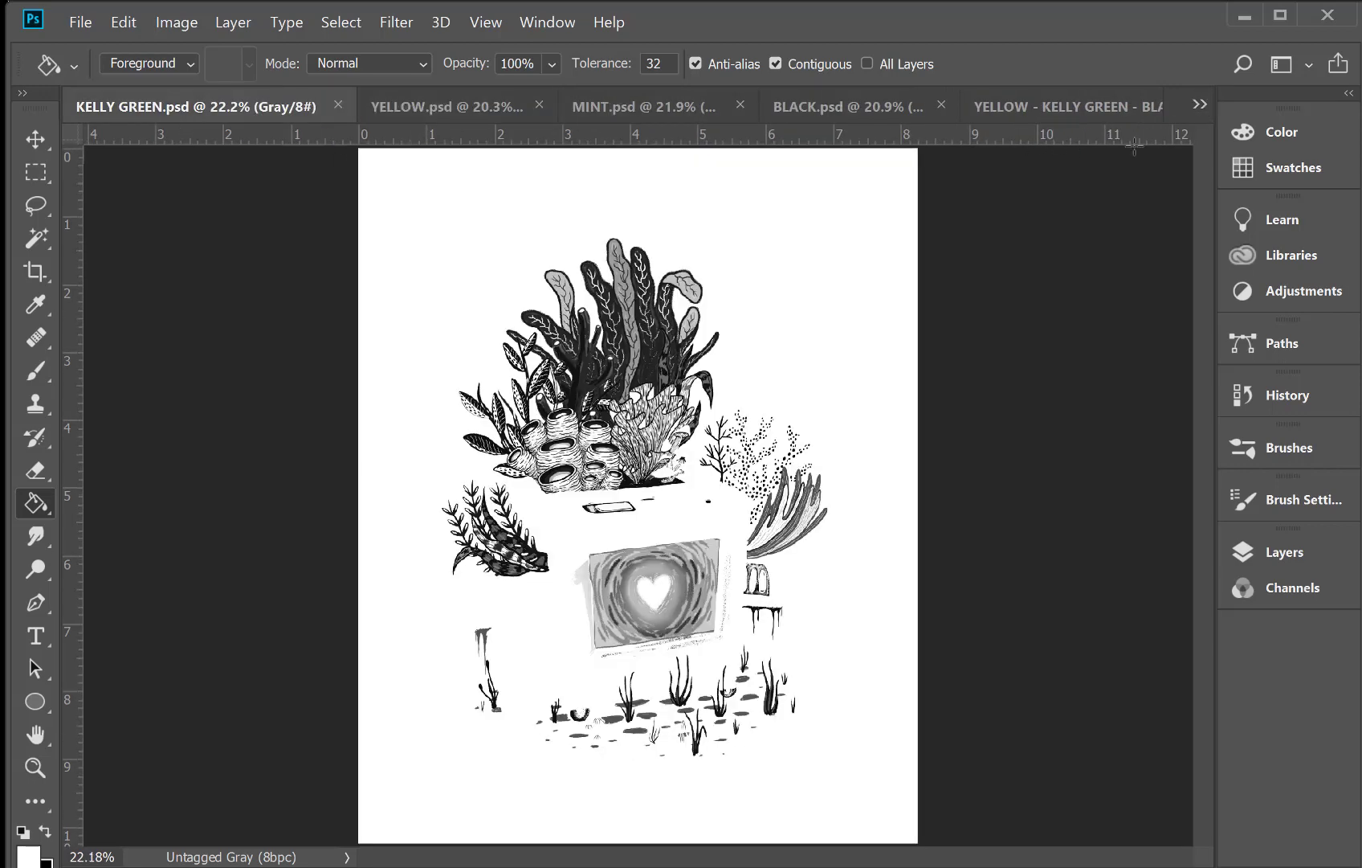
Examine the KELLY GREEN, YELLOW, MINT and BLACK channels of YELLOW - KELLY GREEN - BLACK.eps one by one
{"action": "left_click", "coordinate": [1198, 105]}
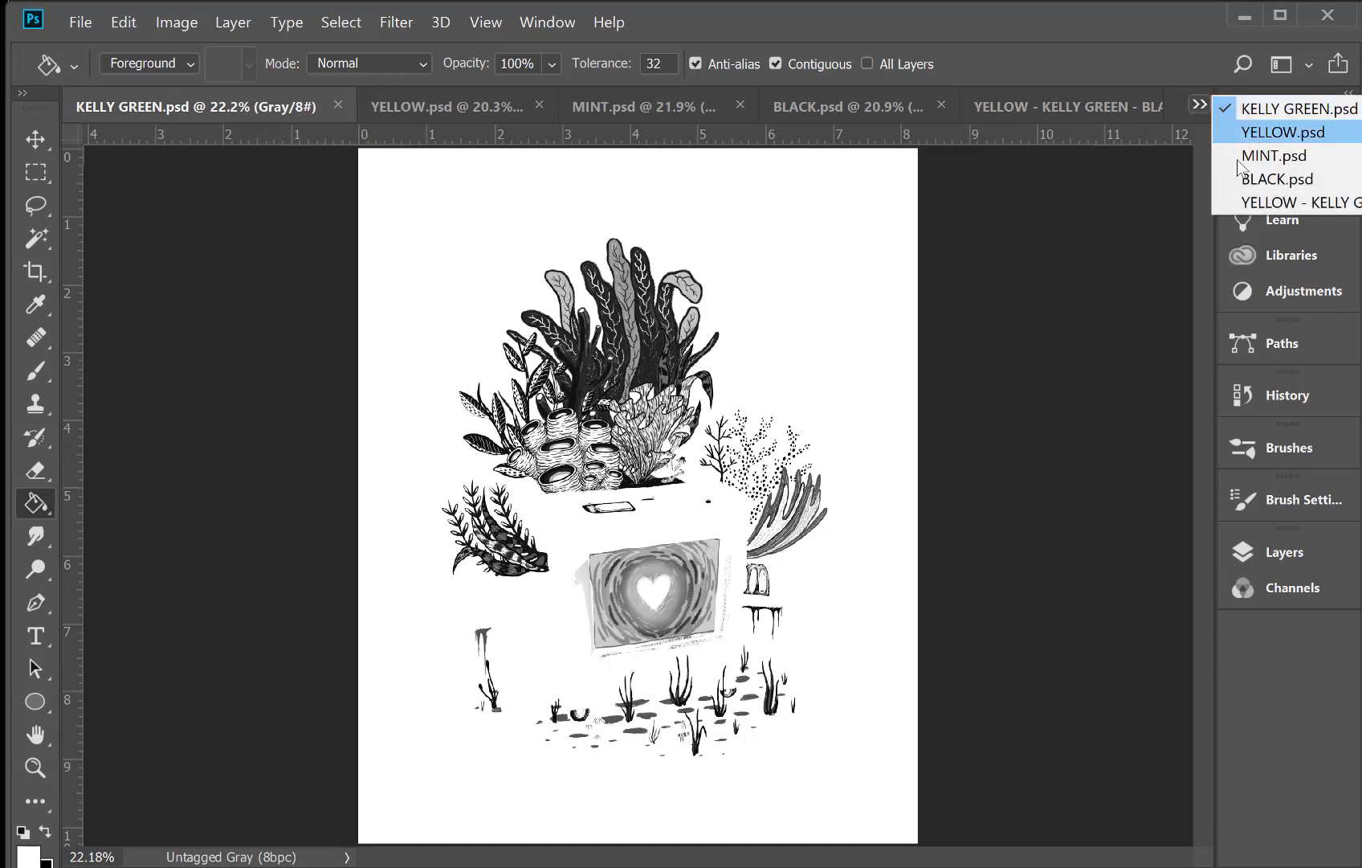
{"action": "left_click", "coordinate": [1236, 210]}
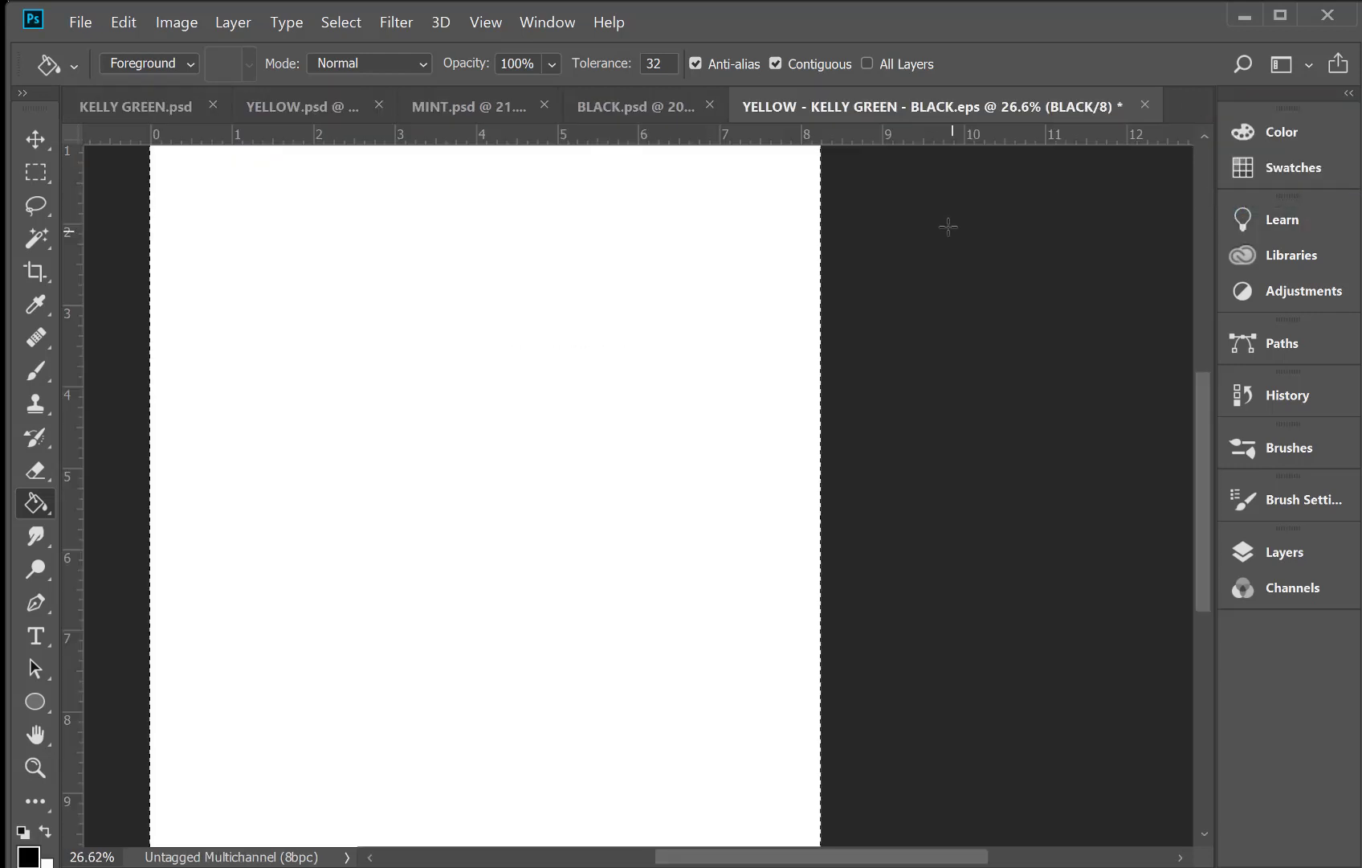
{"action": "left_click", "coordinate": [1267, 589]}
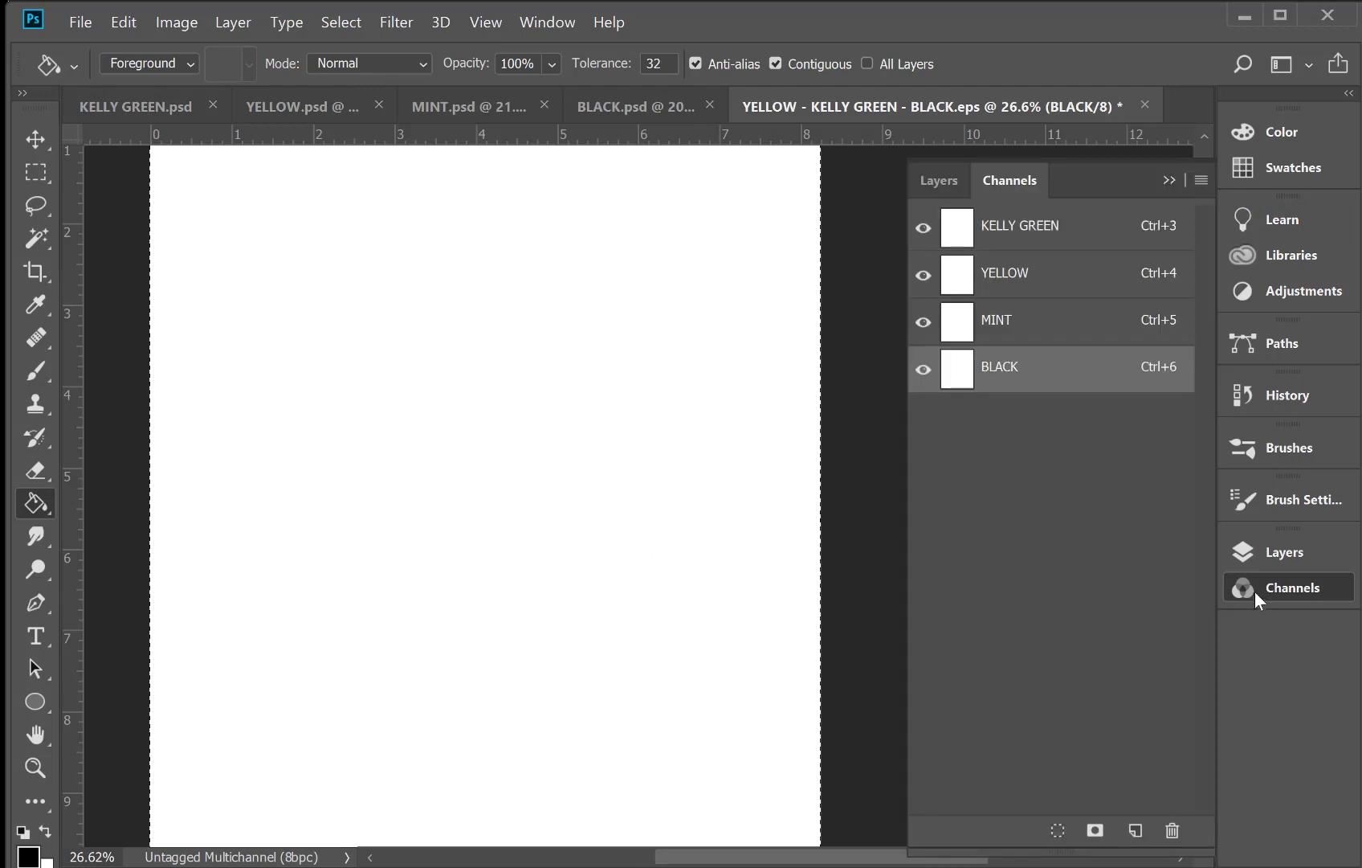
{"action": "left_click", "coordinate": [1038, 231]}
{"action": "left_click", "coordinate": [1024, 274]}
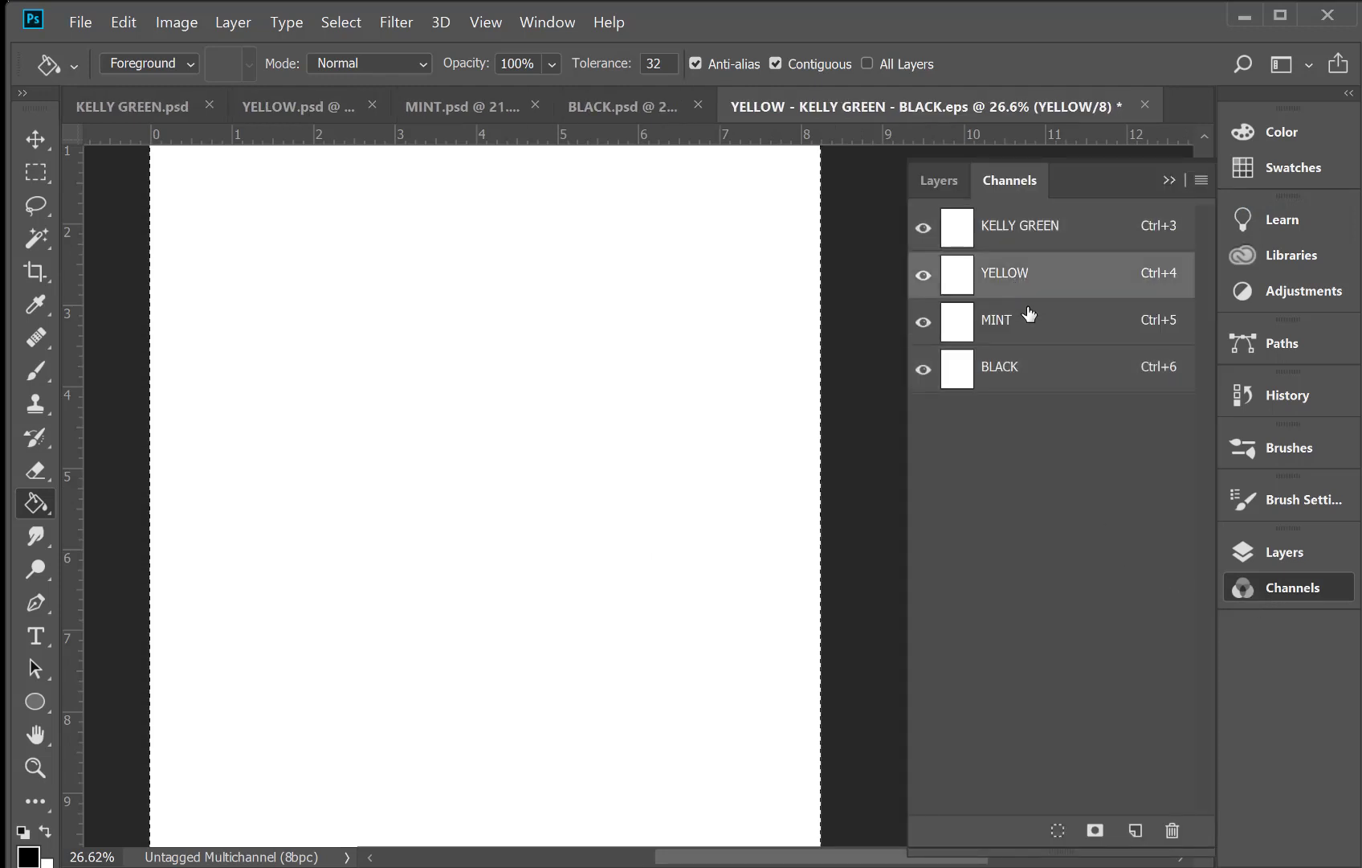
{"action": "left_click", "coordinate": [1029, 315]}
{"action": "left_click", "coordinate": [1037, 371]}
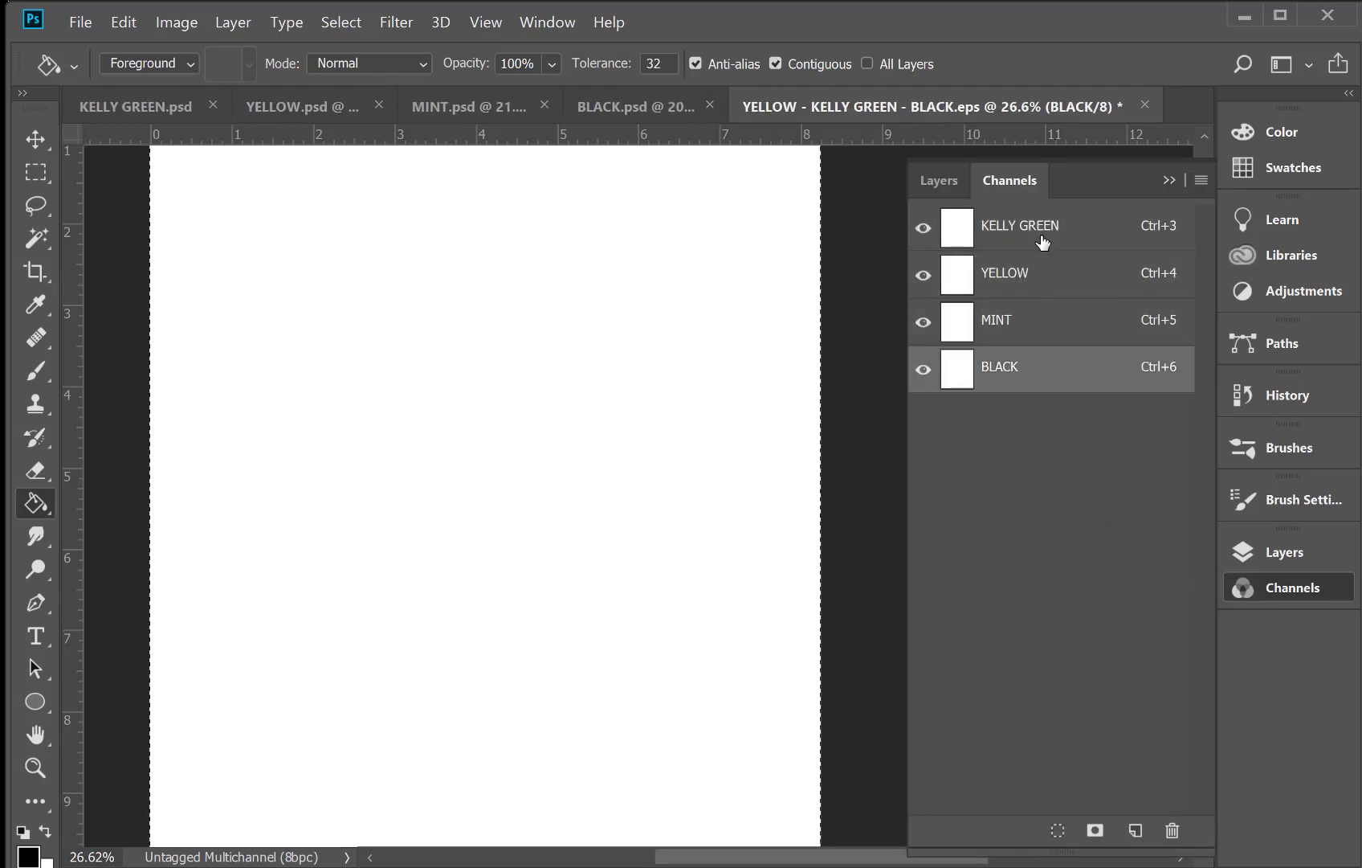
{"action": "left_click", "coordinate": [1044, 235]}
{"action": "left_click", "coordinate": [1043, 277]}
{"action": "left_click", "coordinate": [1040, 321]}
{"action": "left_click", "coordinate": [1038, 367]}
Check the image dimensions and resolution of BLACK.psd
{"action": "left_click", "coordinate": [617, 117]}
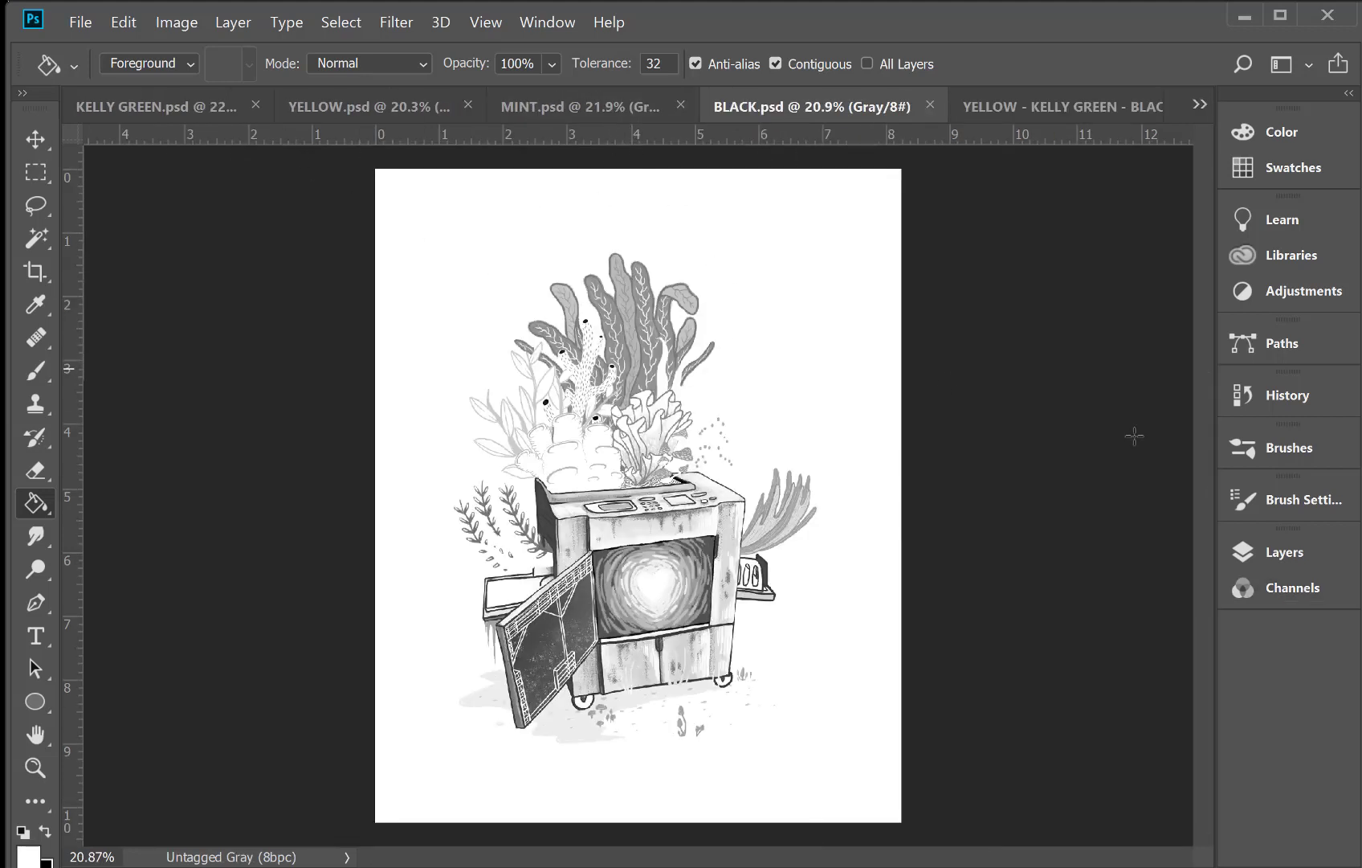
{"action": "left_click", "coordinate": [186, 31]}
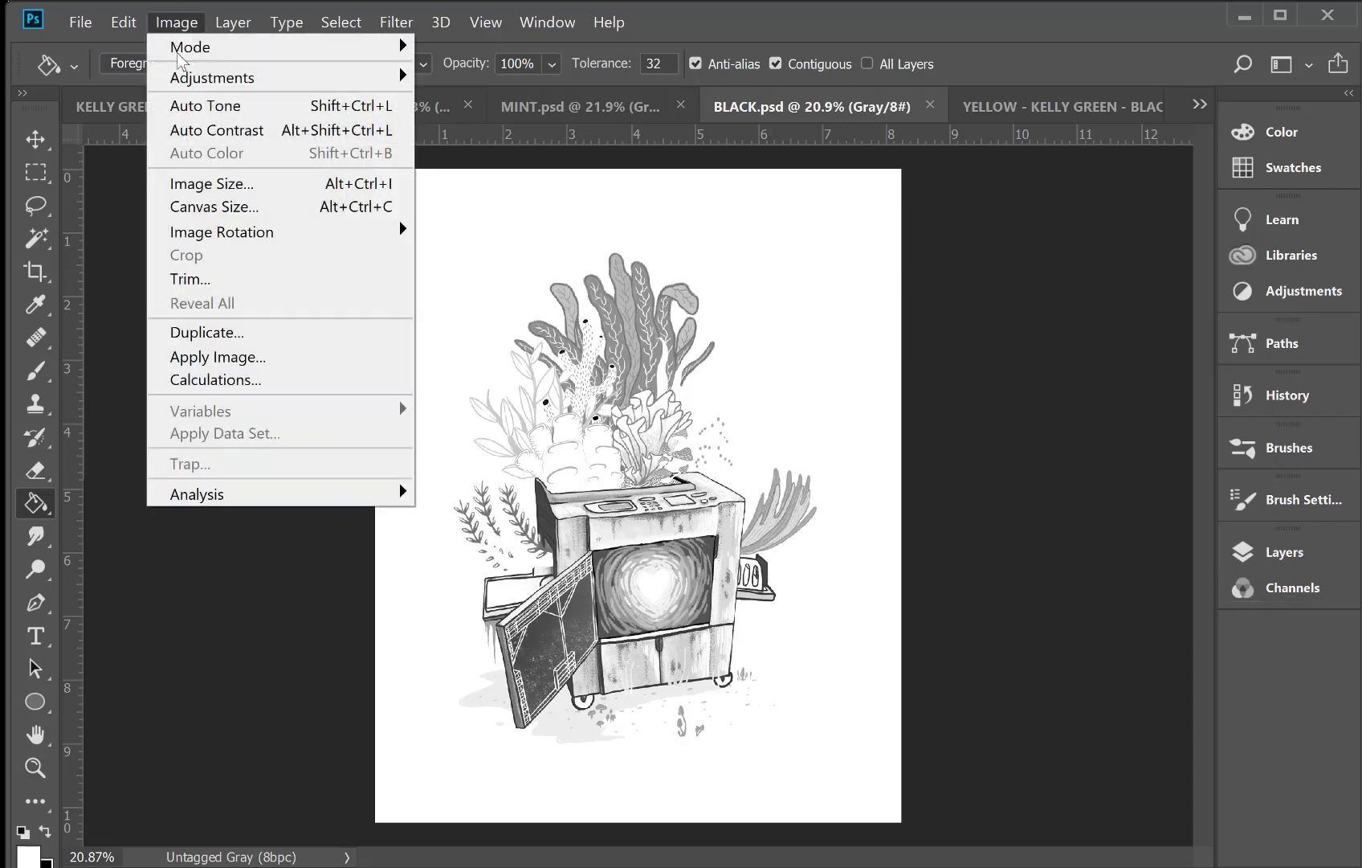
{"action": "left_click", "coordinate": [221, 184]}
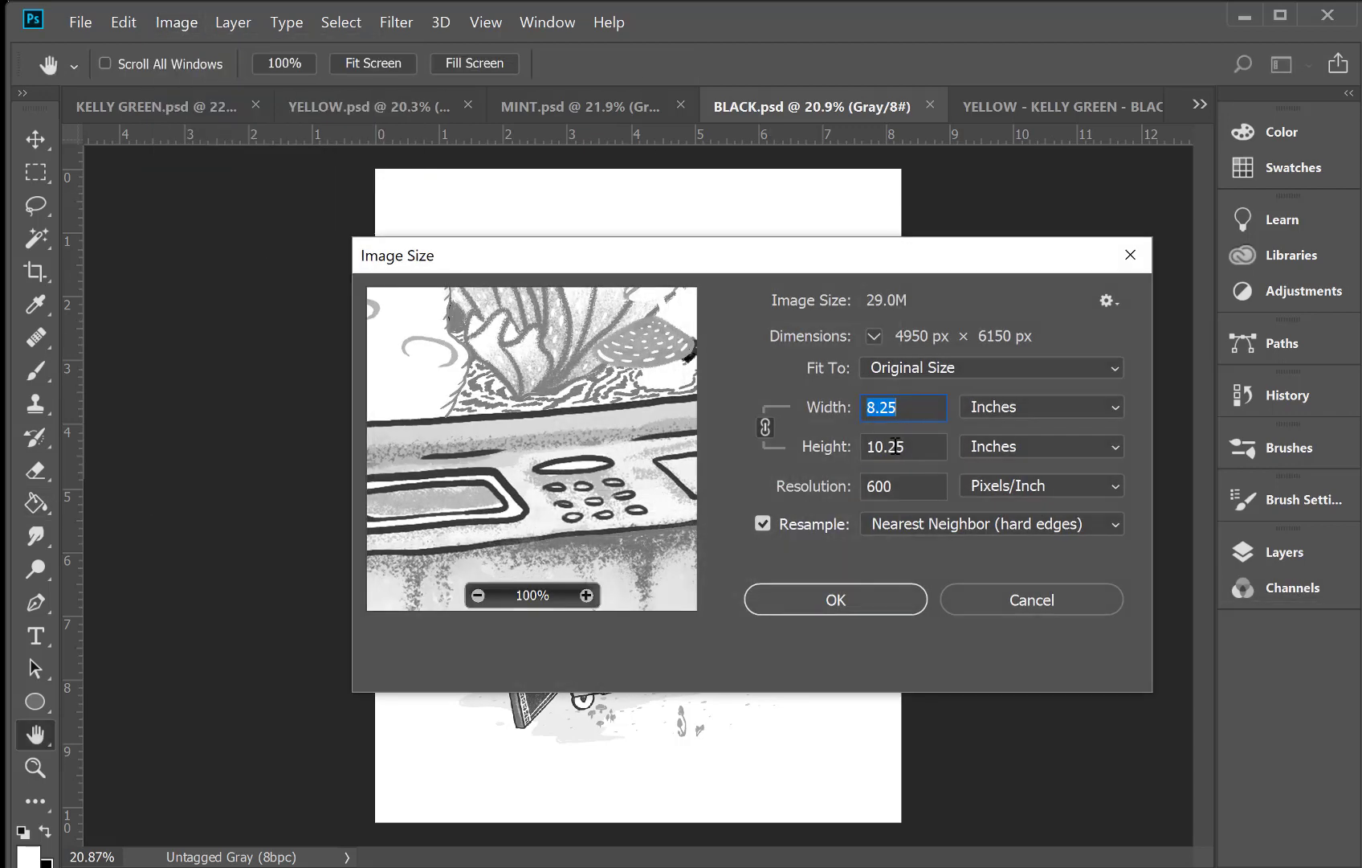
{"action": "left_click", "coordinate": [841, 597]}
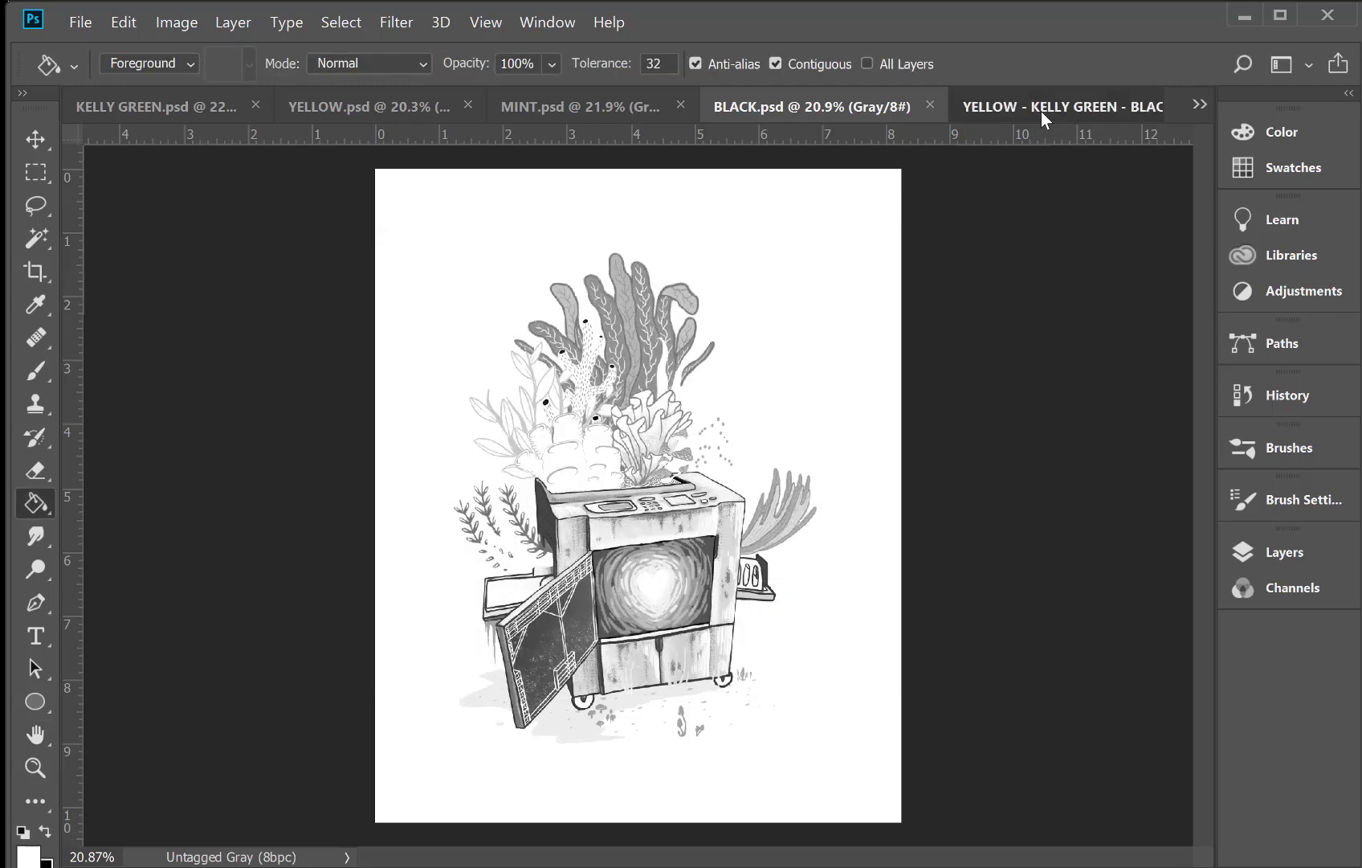
Check the image dimensions and resolution of YELLOW - KELLY GREEN - BLACK.eps against those of BLACK.psd
{"action": "left_click", "coordinate": [1041, 112]}
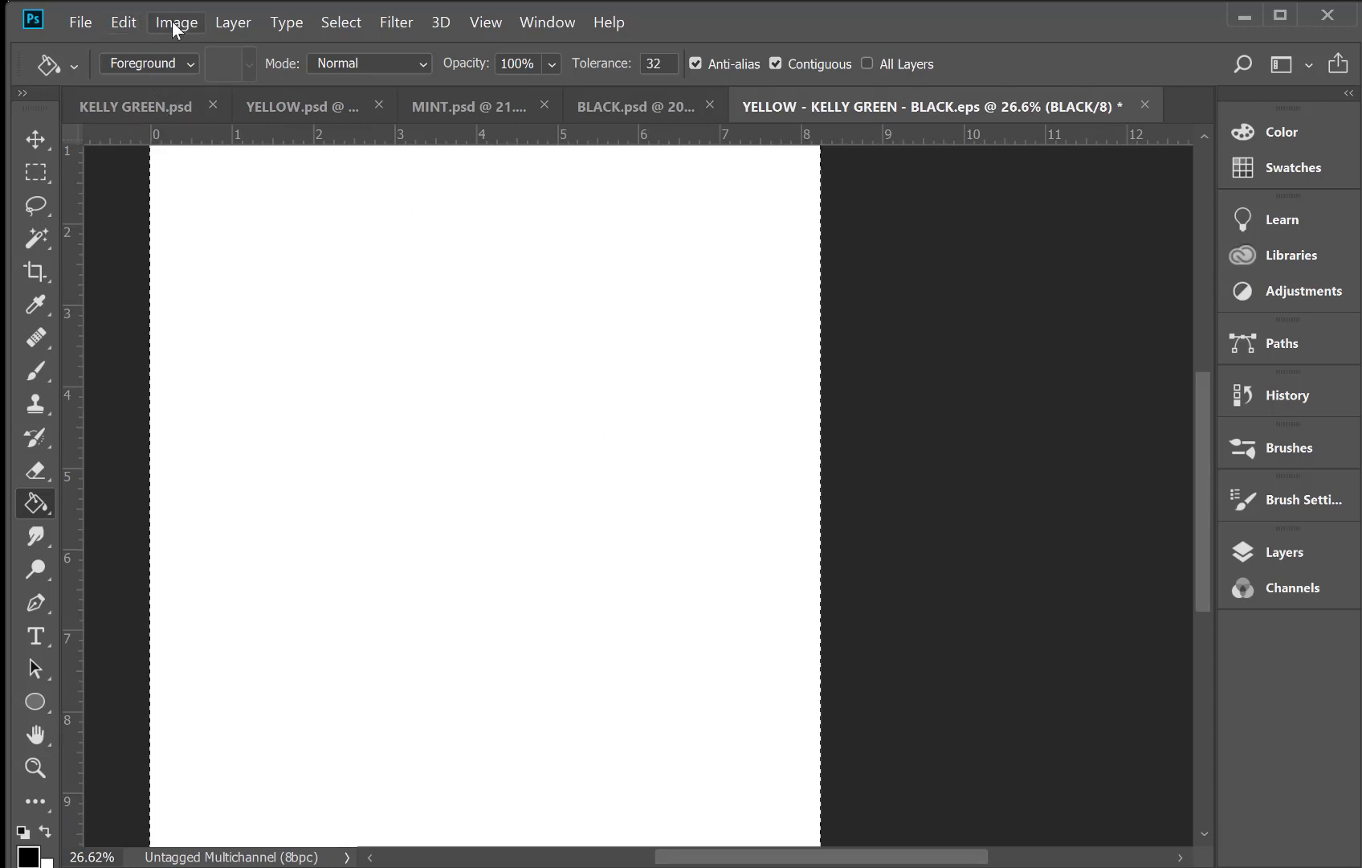
{"action": "left_click", "coordinate": [1283, 588]}
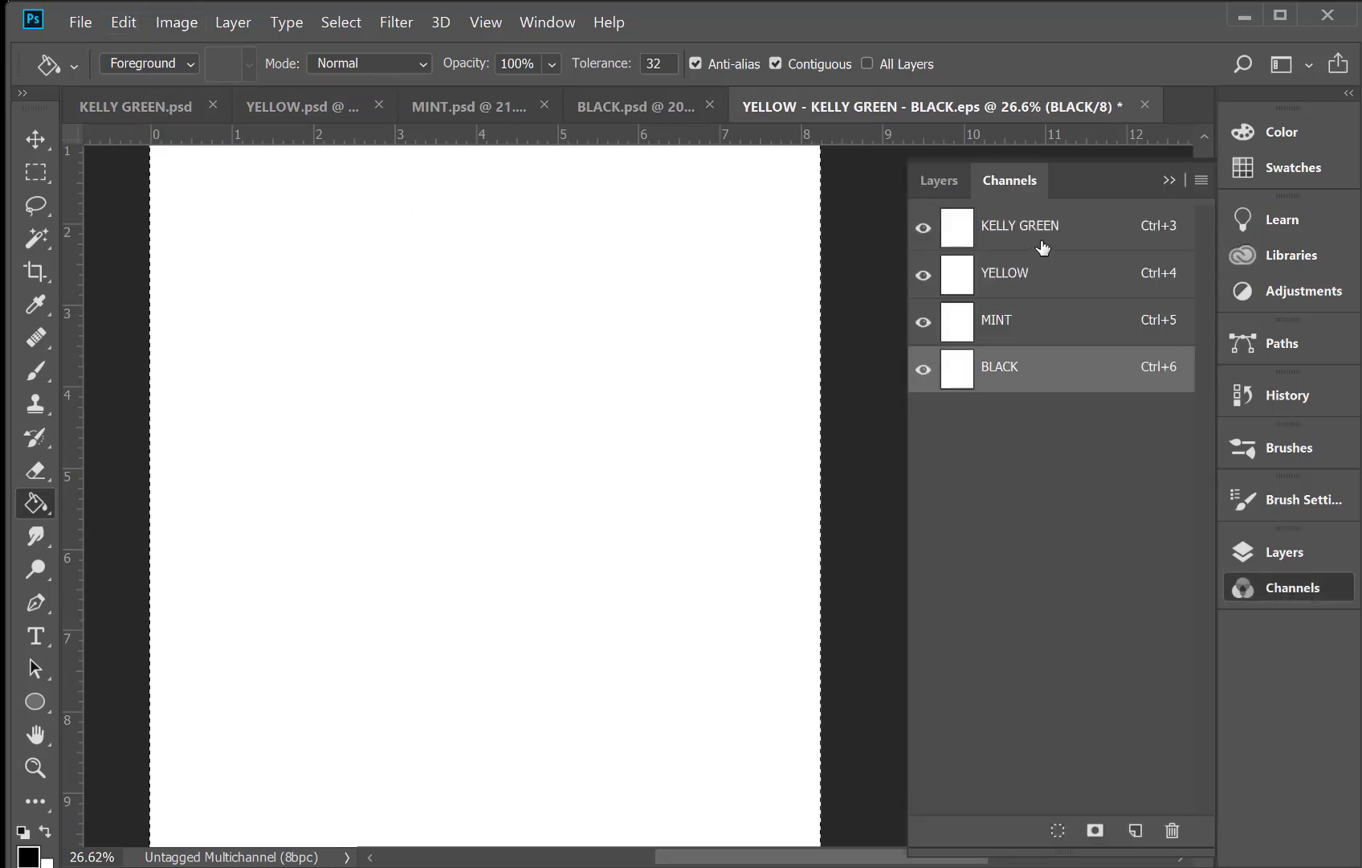
{"action": "left_click", "coordinate": [174, 24]}
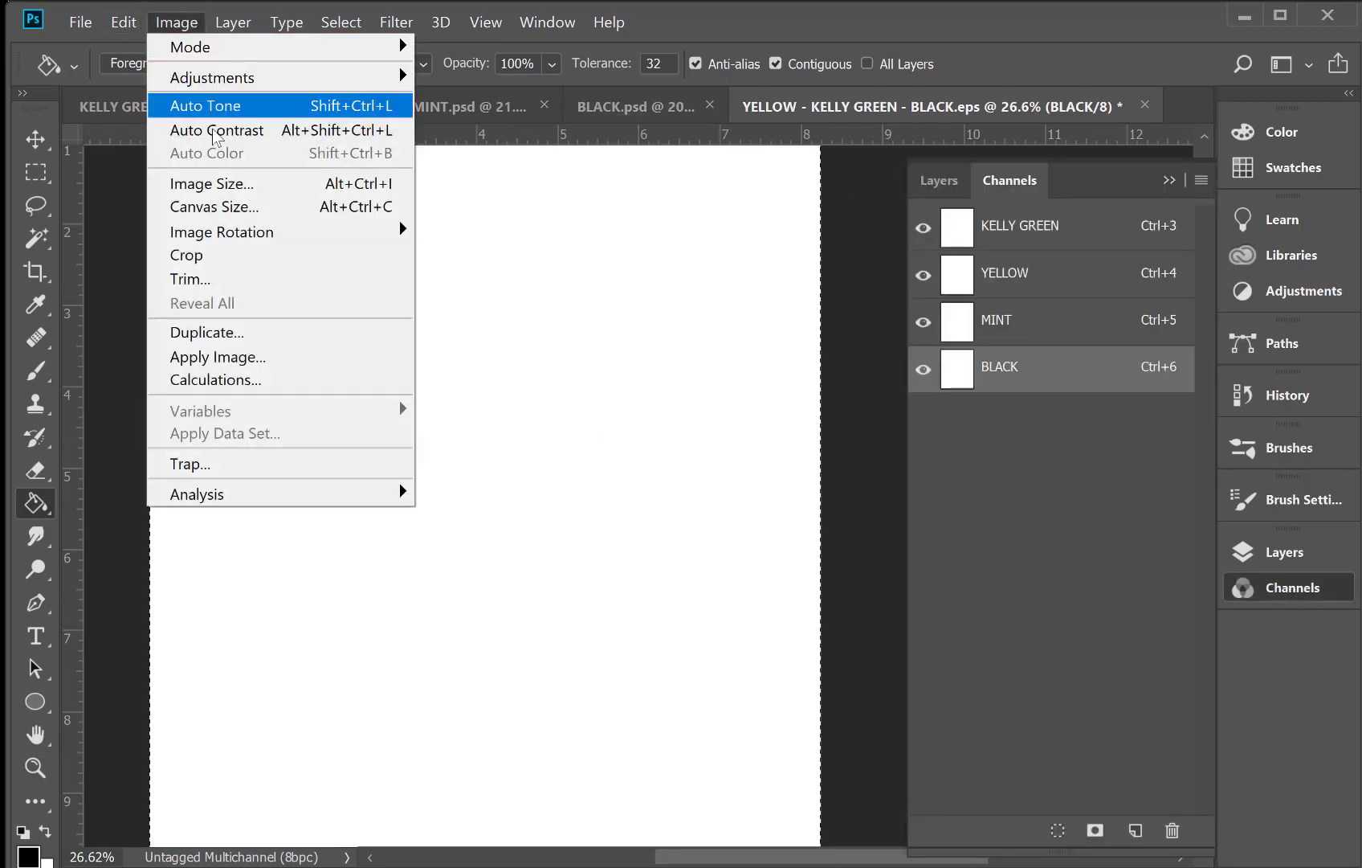
{"action": "left_click", "coordinate": [228, 185]}
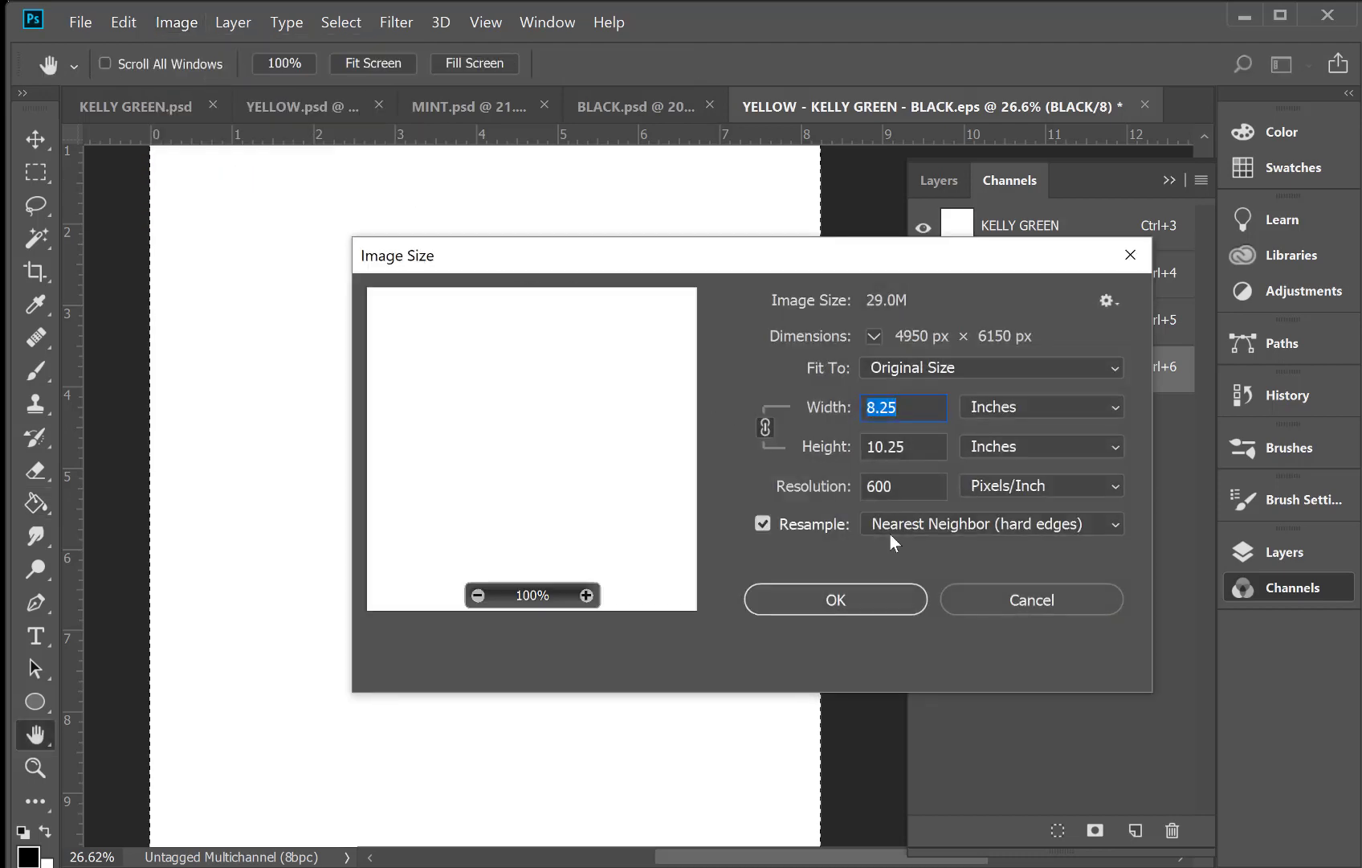
{"action": "left_click", "coordinate": [983, 595]}
{"action": "key", "text": "g"}
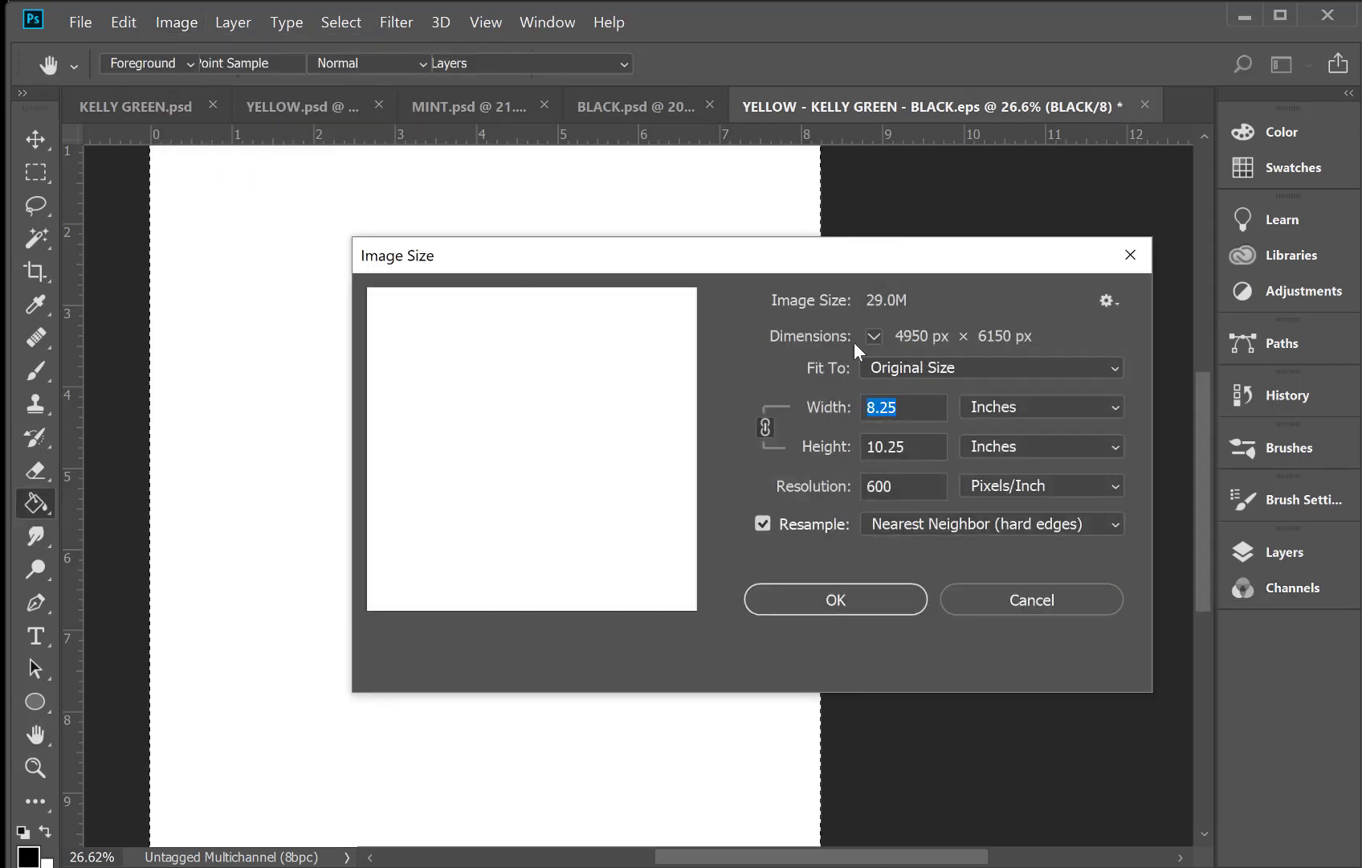
Copy the entire BLACK.psd artwork into the BLACK channel of YELLOW - KELLY GREEN - BLACK.eps, and close BLACK.psd
{"action": "left_click", "coordinate": [649, 116]}
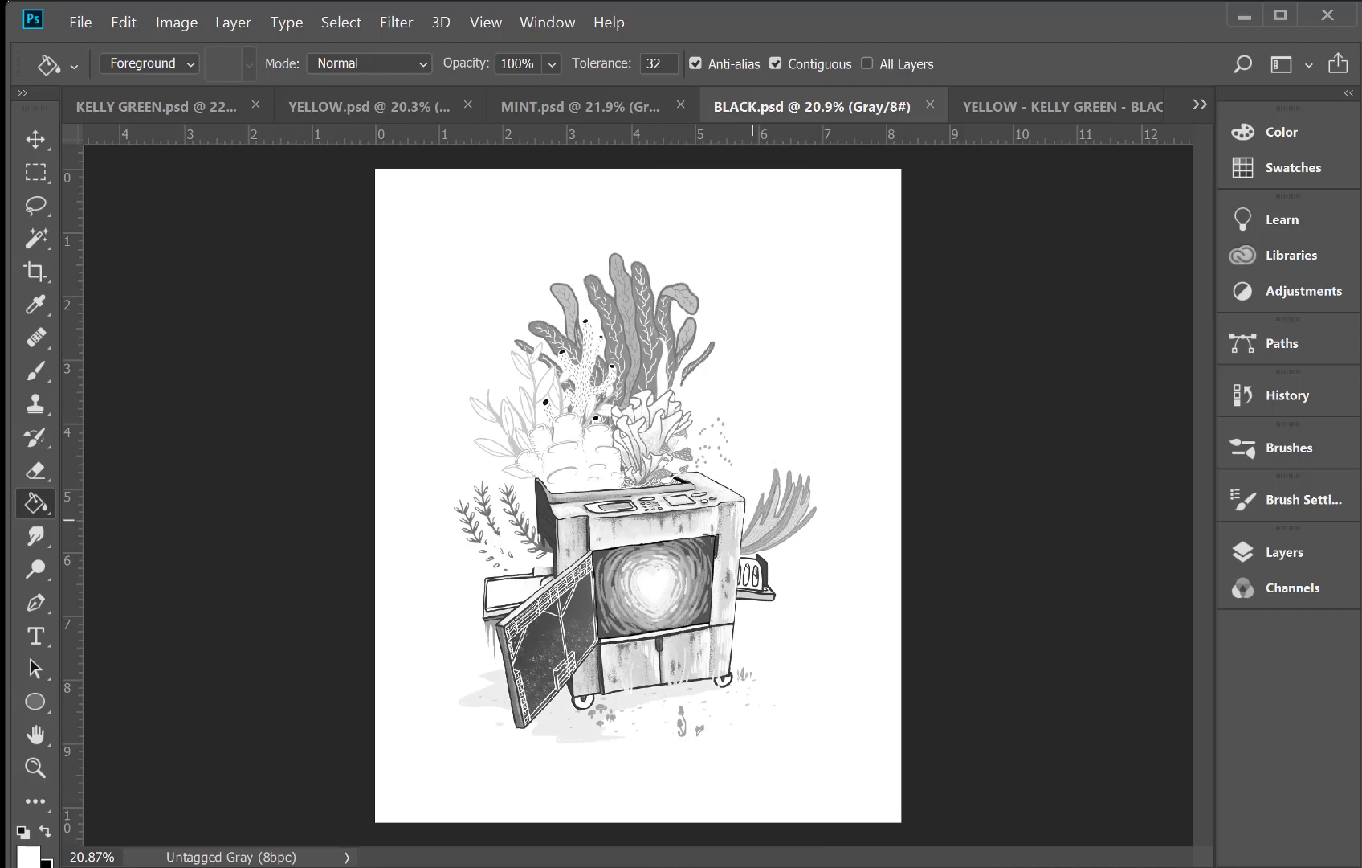
{"action": "left_click", "coordinate": [340, 22]}
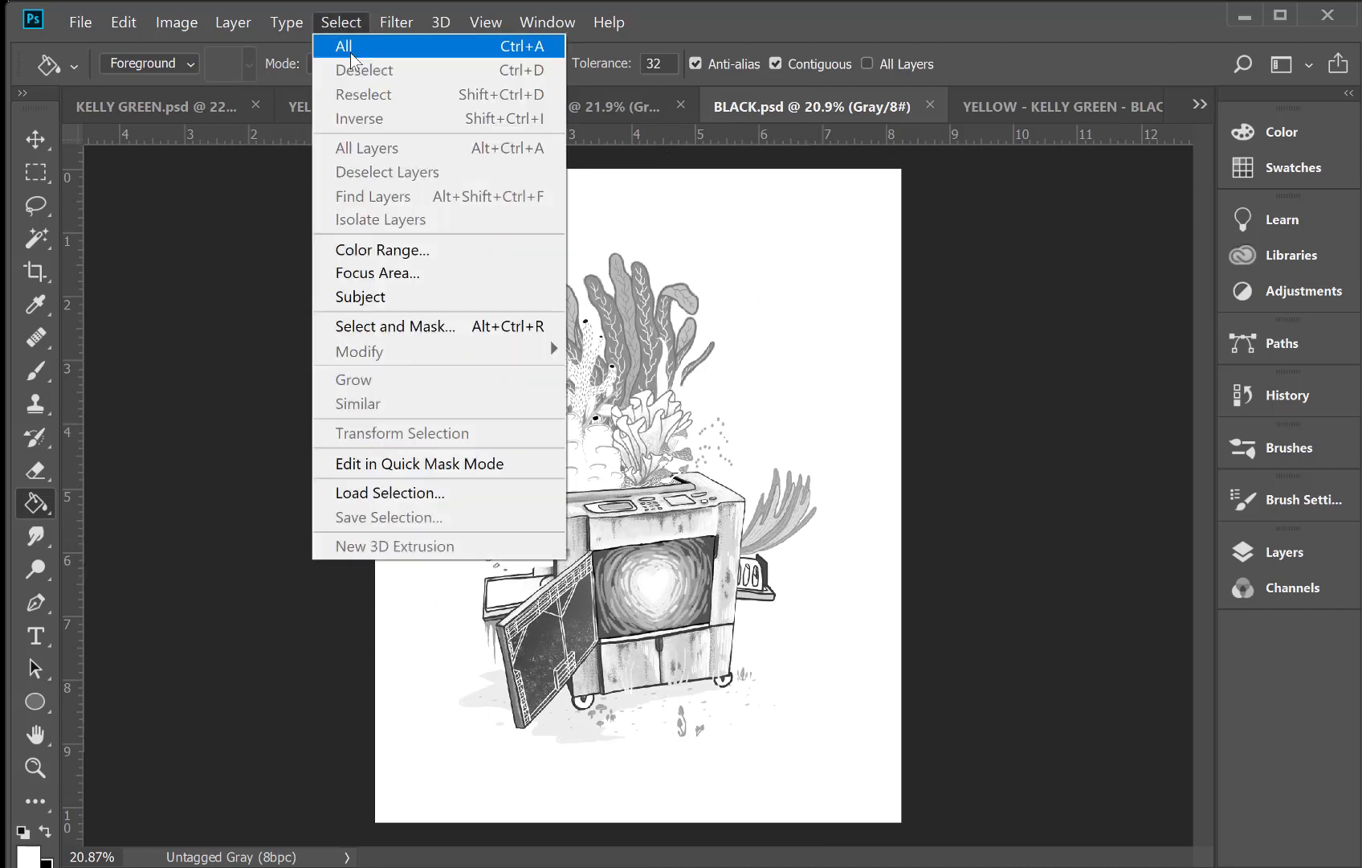
{"action": "left_click", "coordinate": [350, 50]}
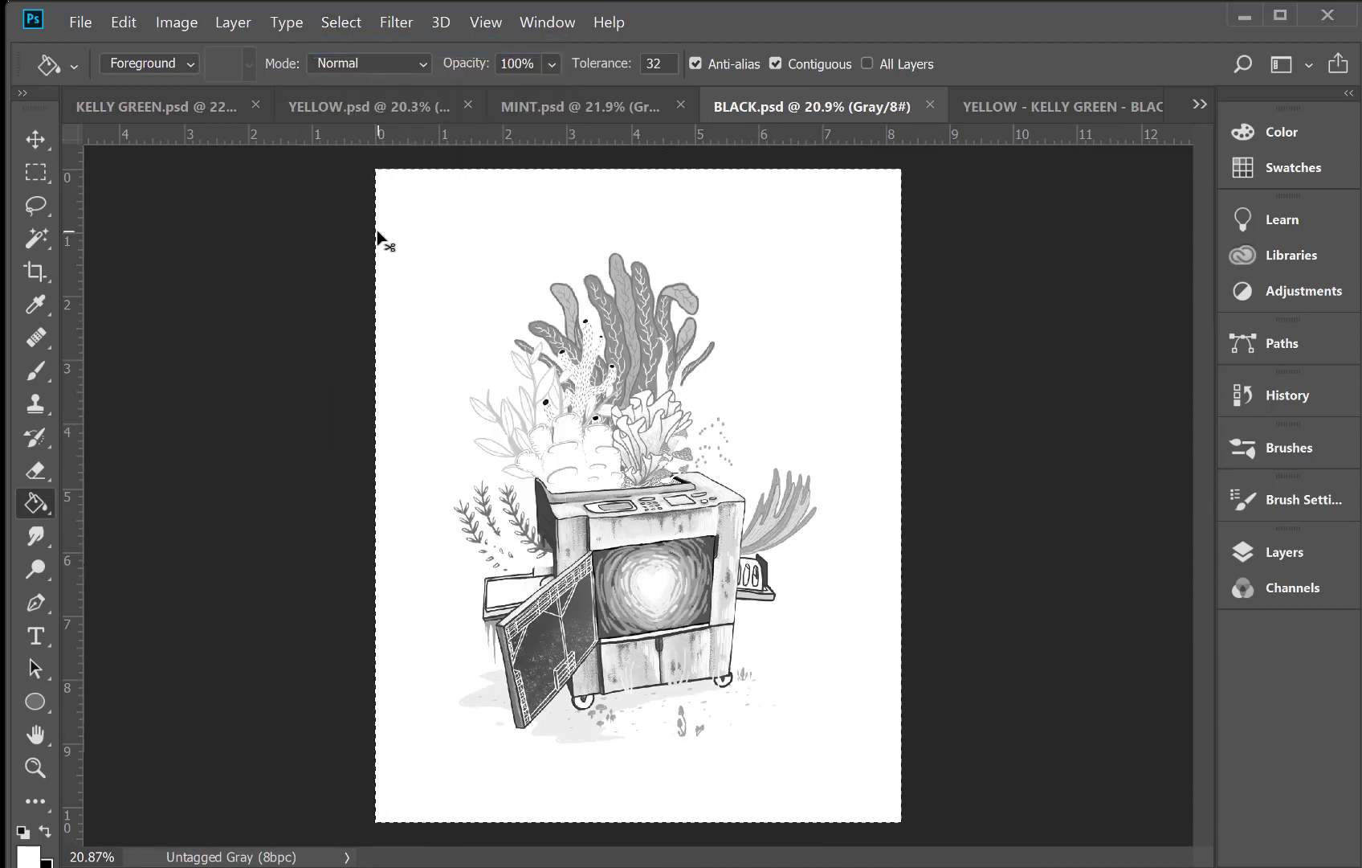
{"action": "left_click", "coordinate": [1024, 116]}
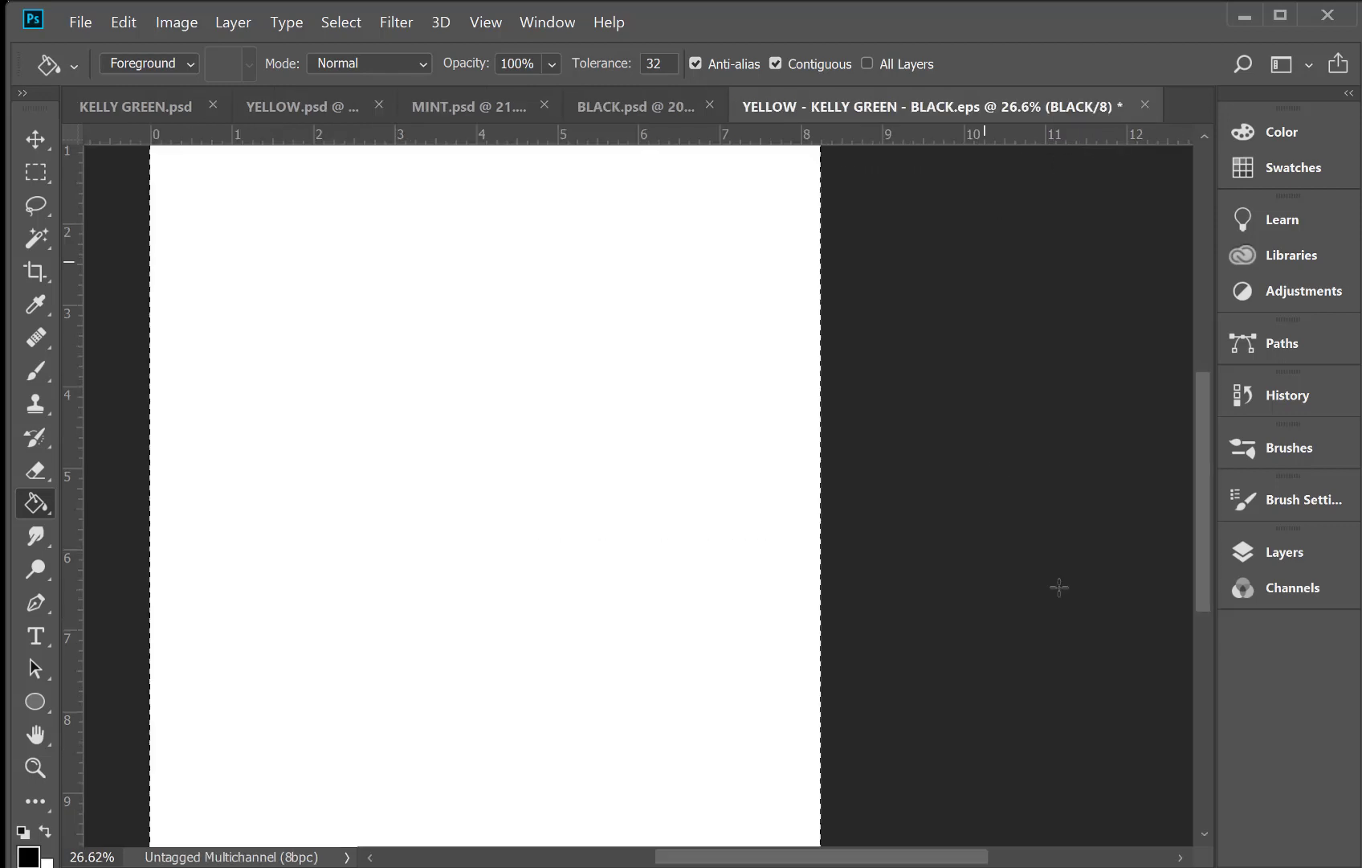
{"action": "left_click", "coordinate": [1270, 596]}
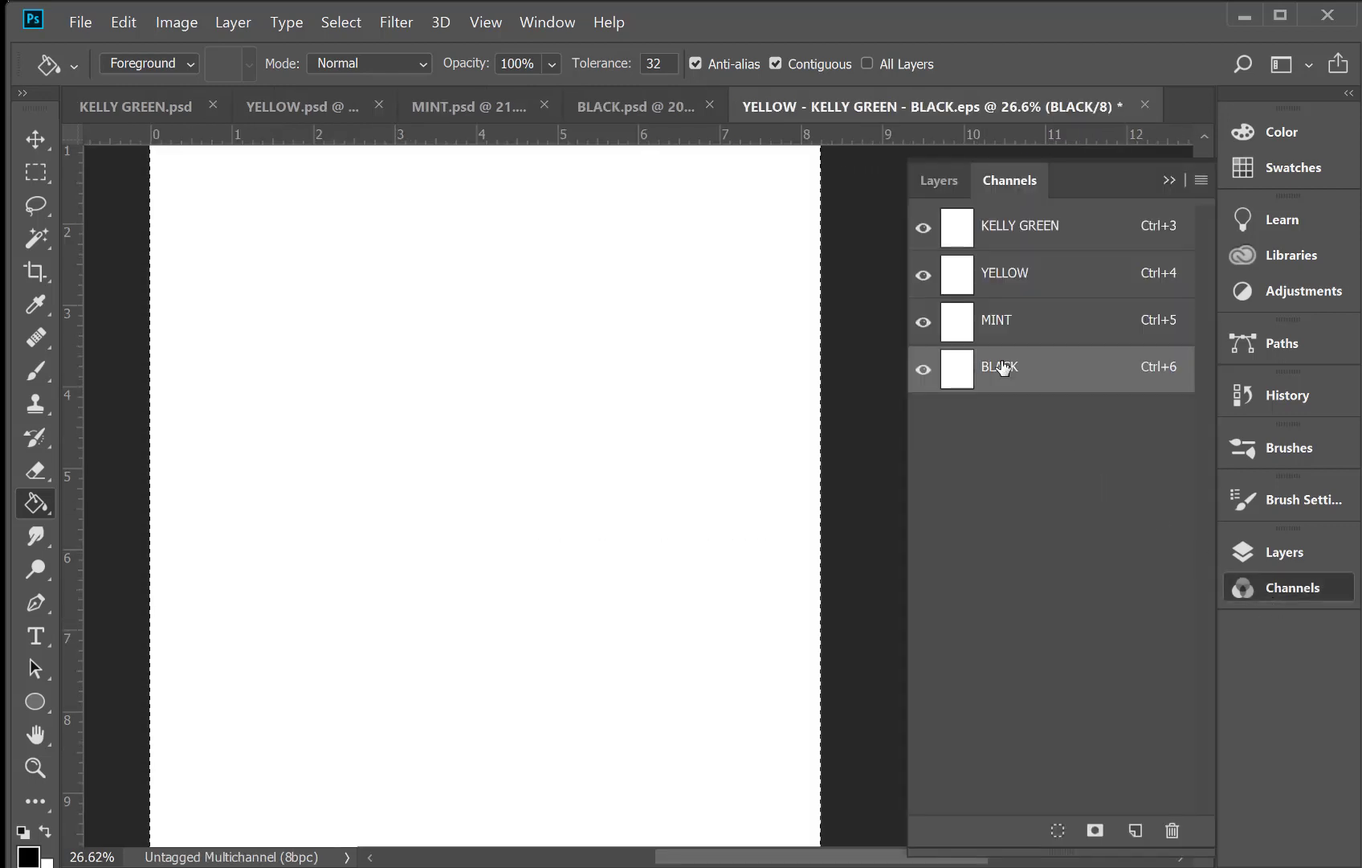
{"action": "key", "text": "ctrl+v"}
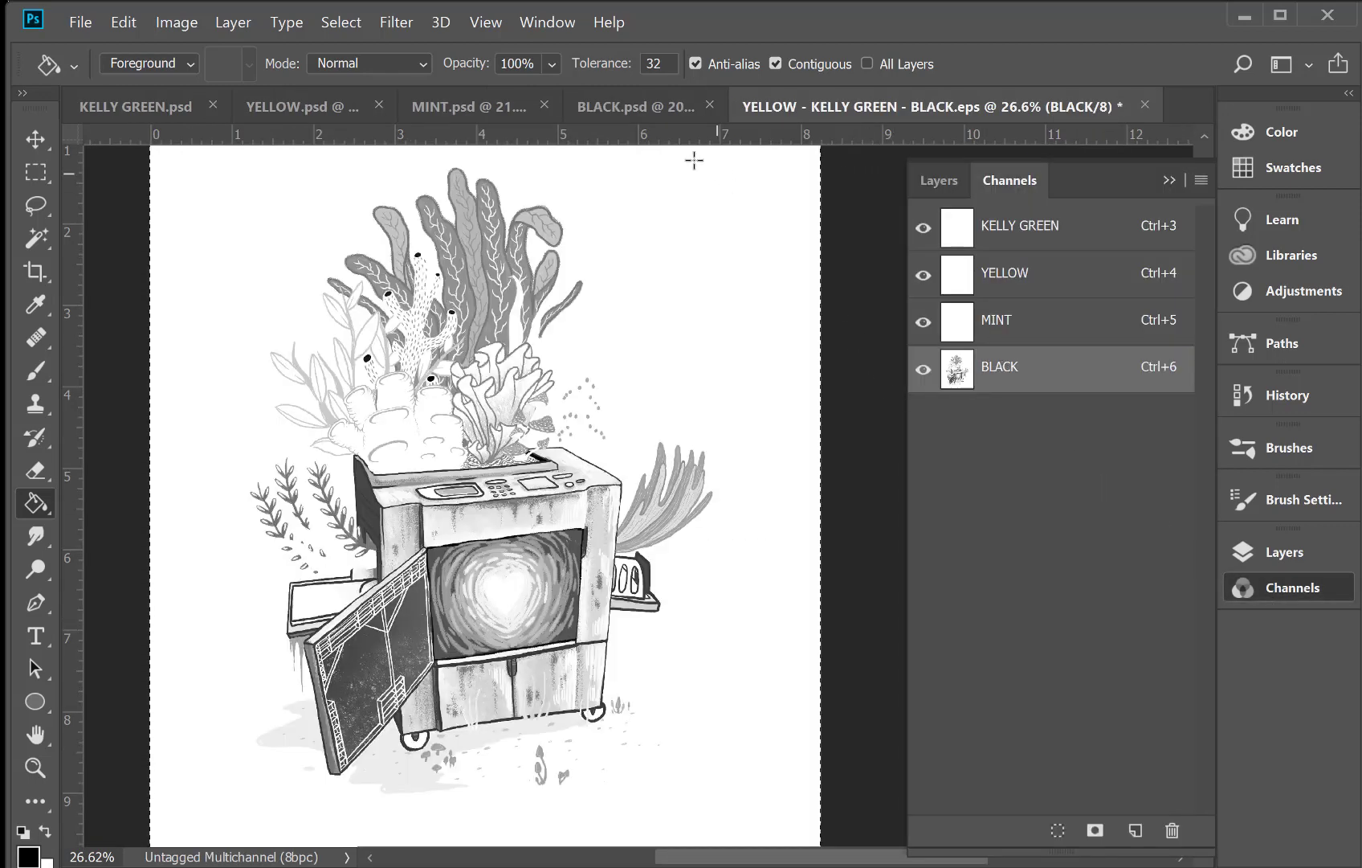
{"action": "left_click", "coordinate": [708, 106]}
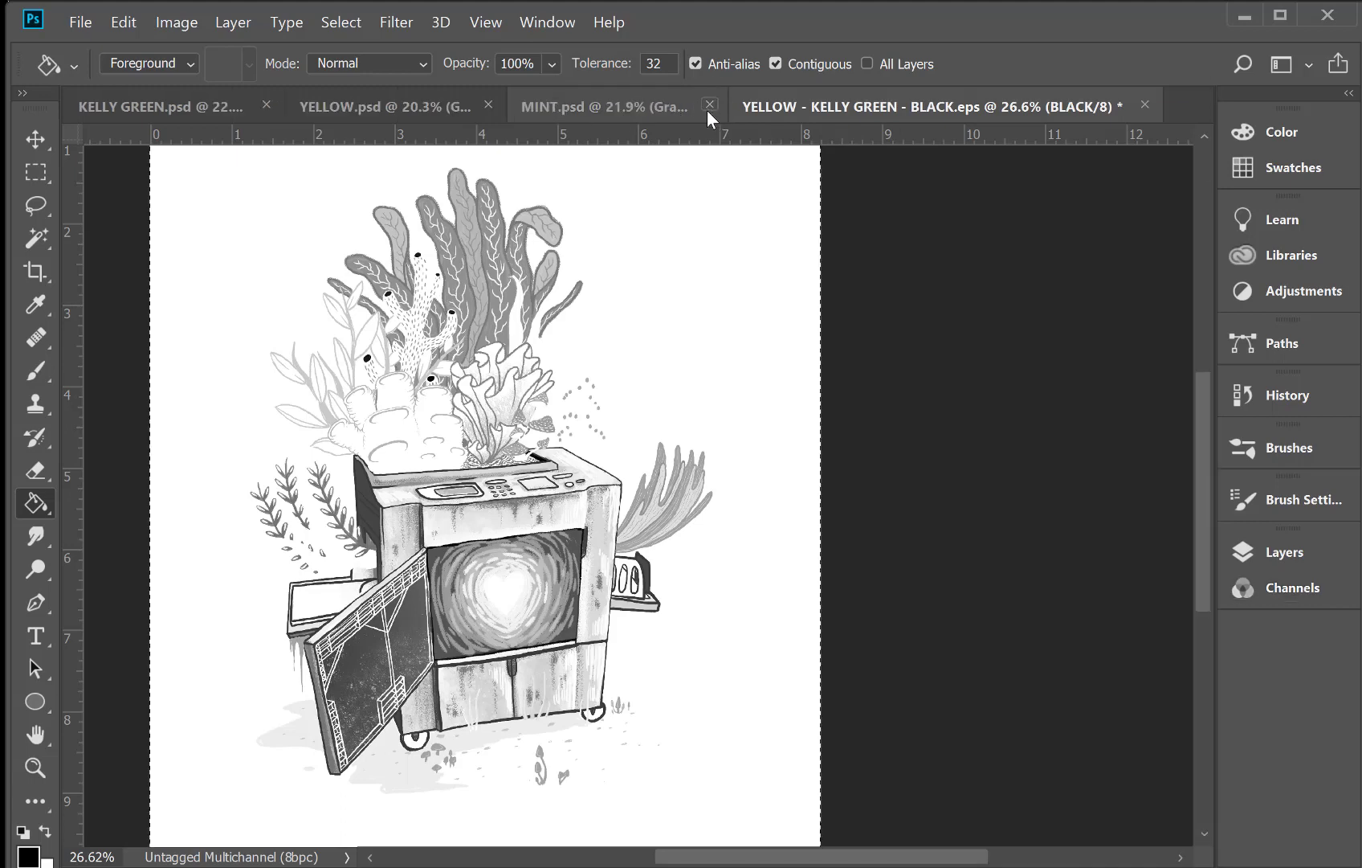
Copy the entire MINT.psd artwork into the MINT channel of YELLOW - KELLY GREEN - BLACK.eps
{"action": "left_click", "coordinate": [623, 111]}
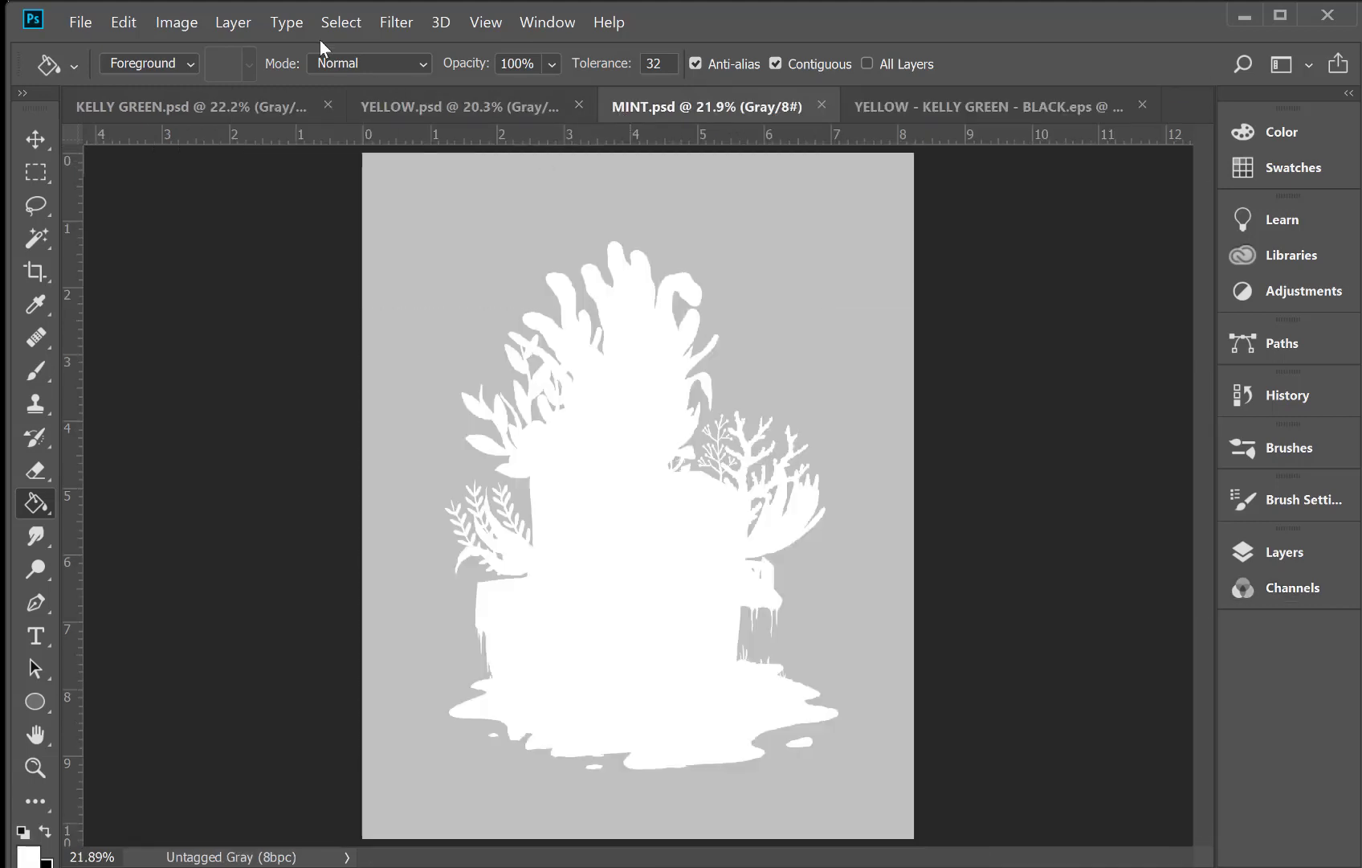
{"action": "left_click", "coordinate": [337, 21]}
{"action": "left_click", "coordinate": [350, 45]}
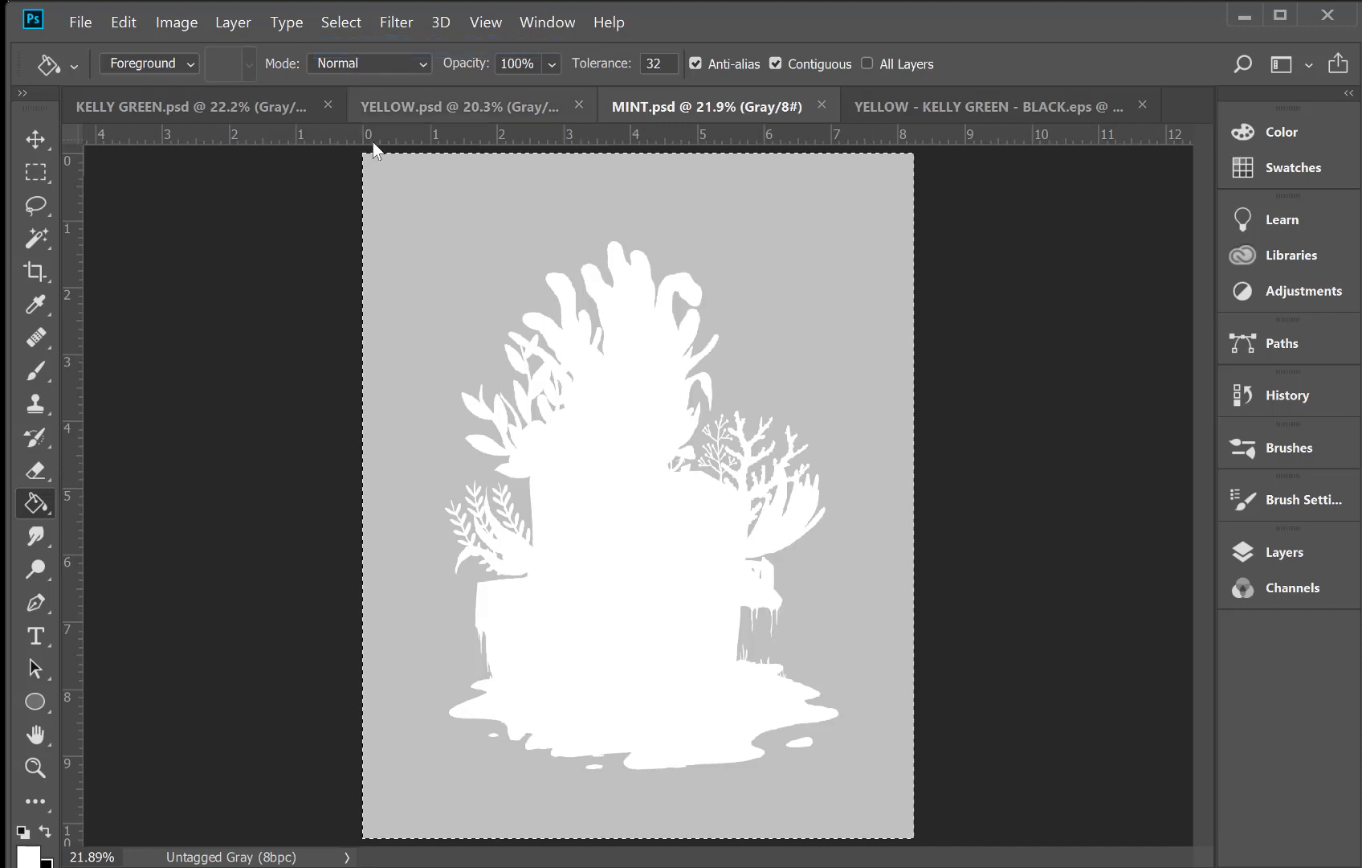
{"action": "left_click", "coordinate": [919, 100]}
{"action": "left_click", "coordinate": [1277, 587]}
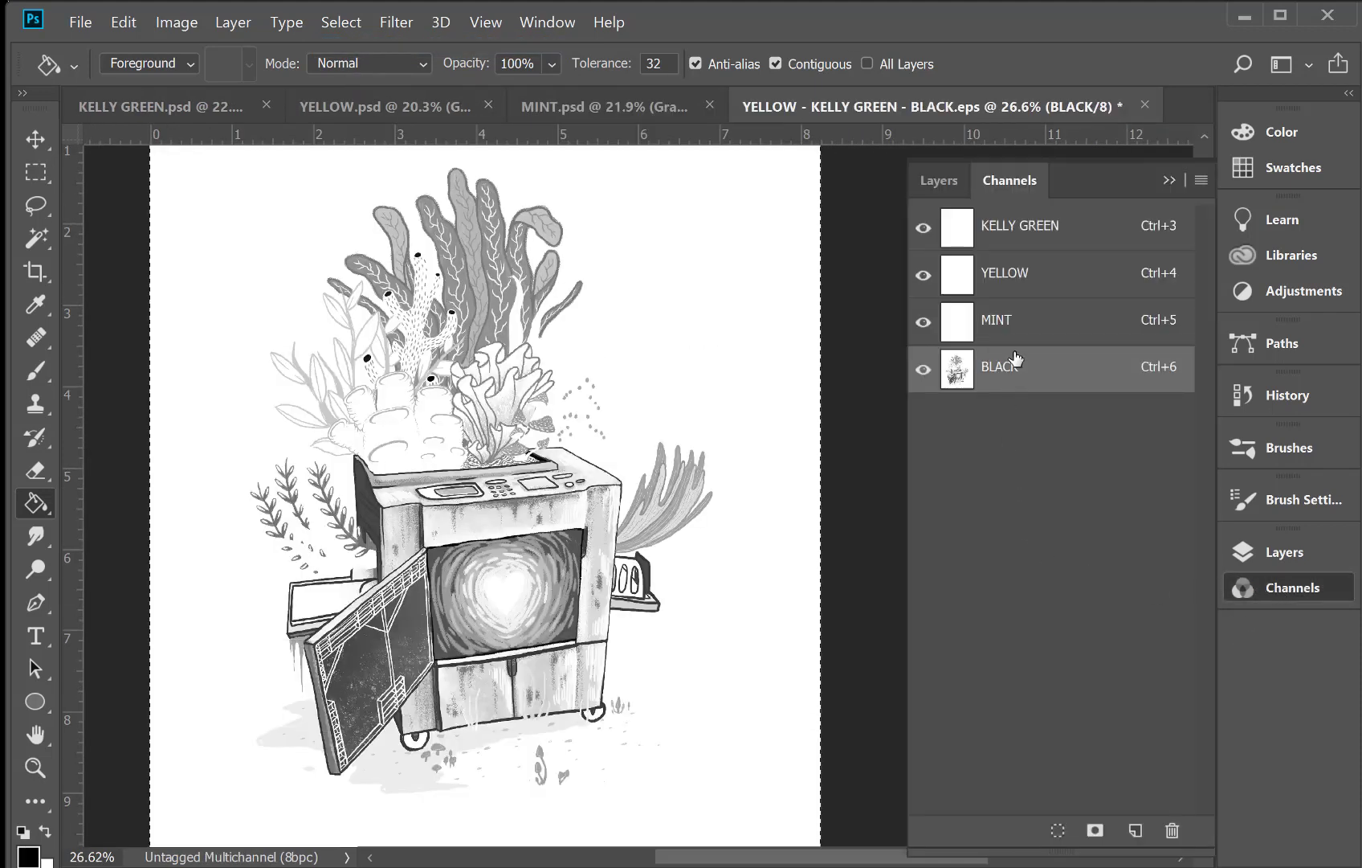
{"action": "left_click", "coordinate": [1021, 322]}
{"action": "key", "text": "ctrl+v"}
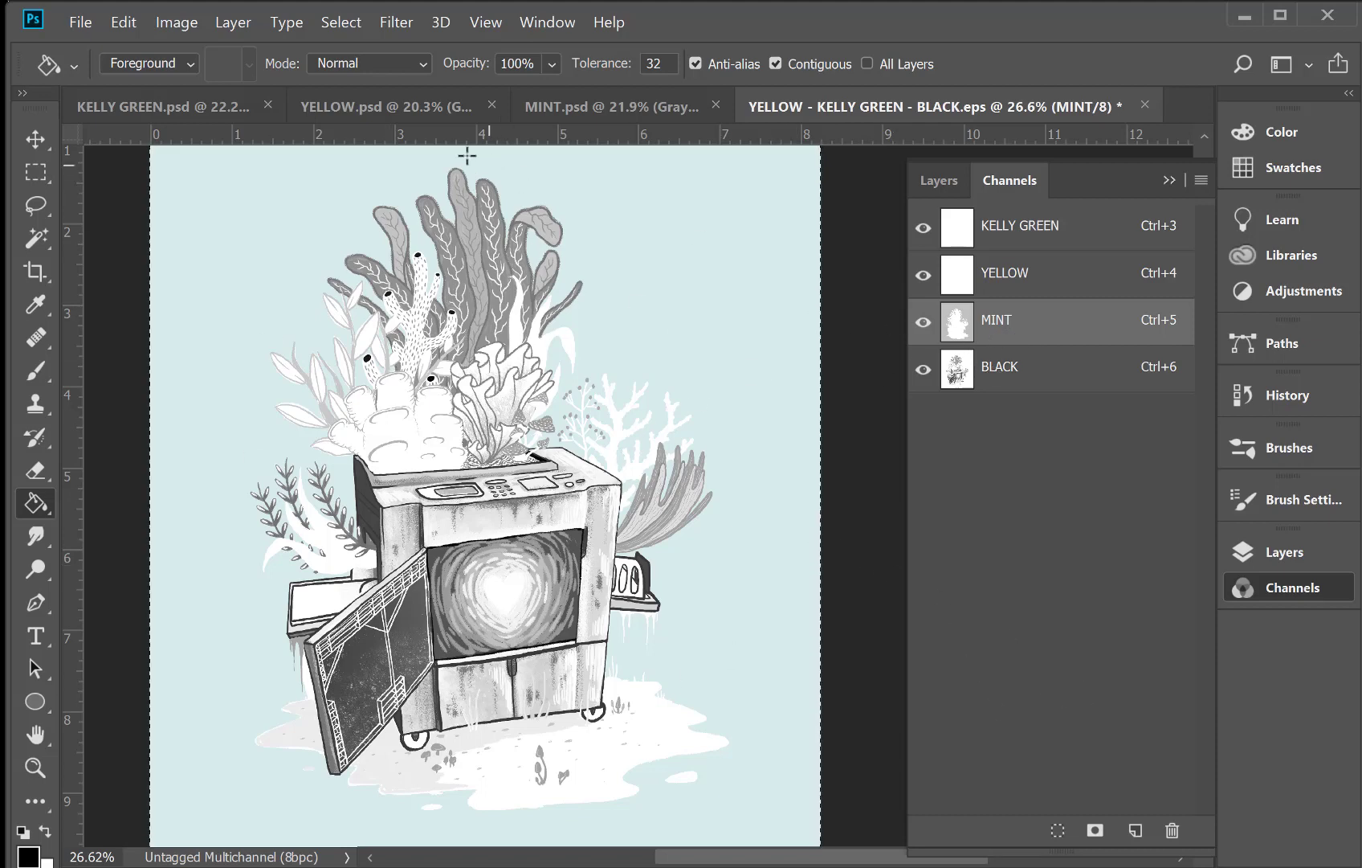
Copy the entire YELLOW.psd artwork into the YELLOW channel of YELLOW - KELLY GREEN - BLACK.eps
{"action": "left_click", "coordinate": [347, 102]}
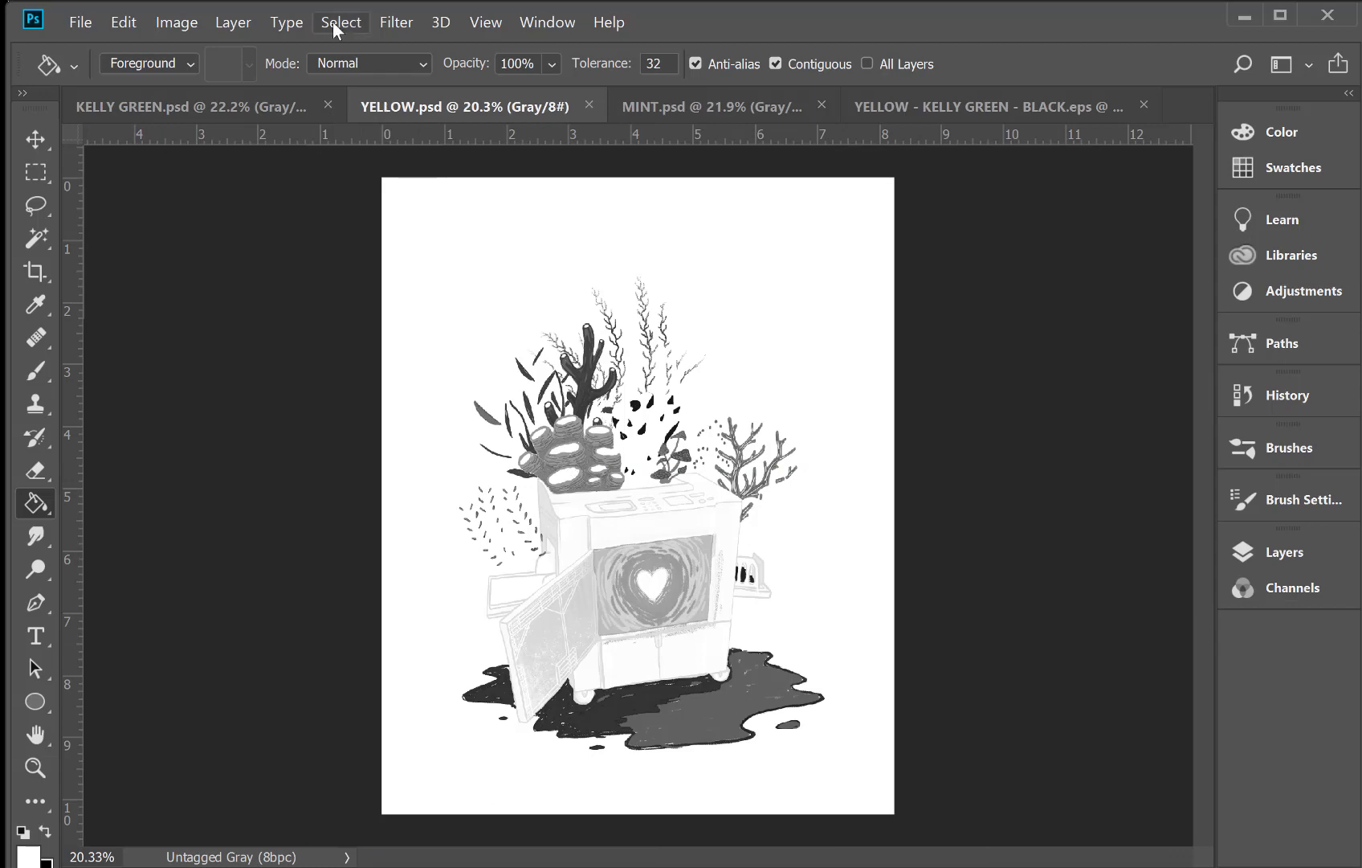
{"action": "left_click", "coordinate": [332, 21]}
{"action": "left_click", "coordinate": [368, 52]}
{"action": "left_click", "coordinate": [928, 106]}
{"action": "left_click", "coordinate": [1289, 578]}
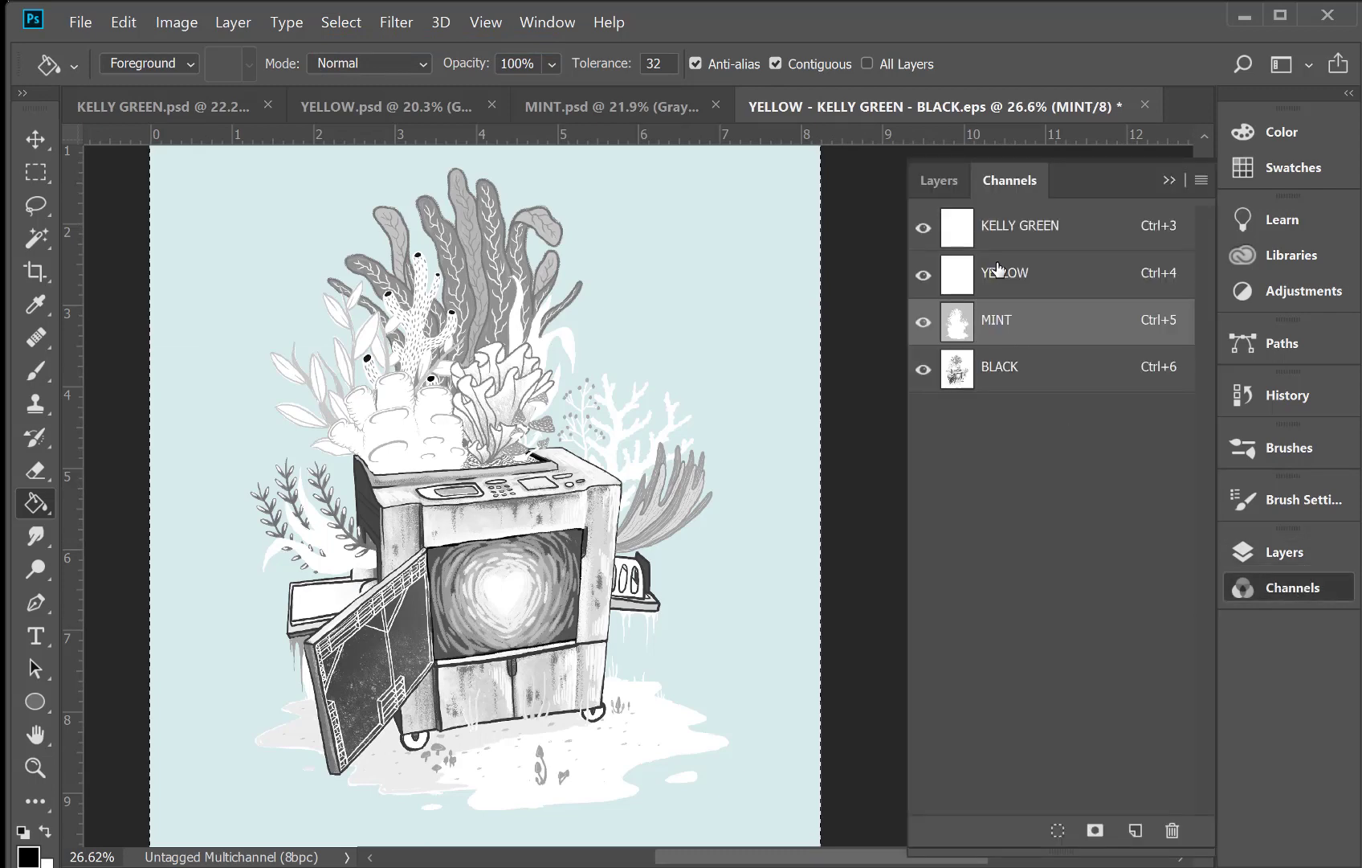
{"action": "left_click", "coordinate": [997, 271]}
{"action": "key", "text": "ctrl+v"}
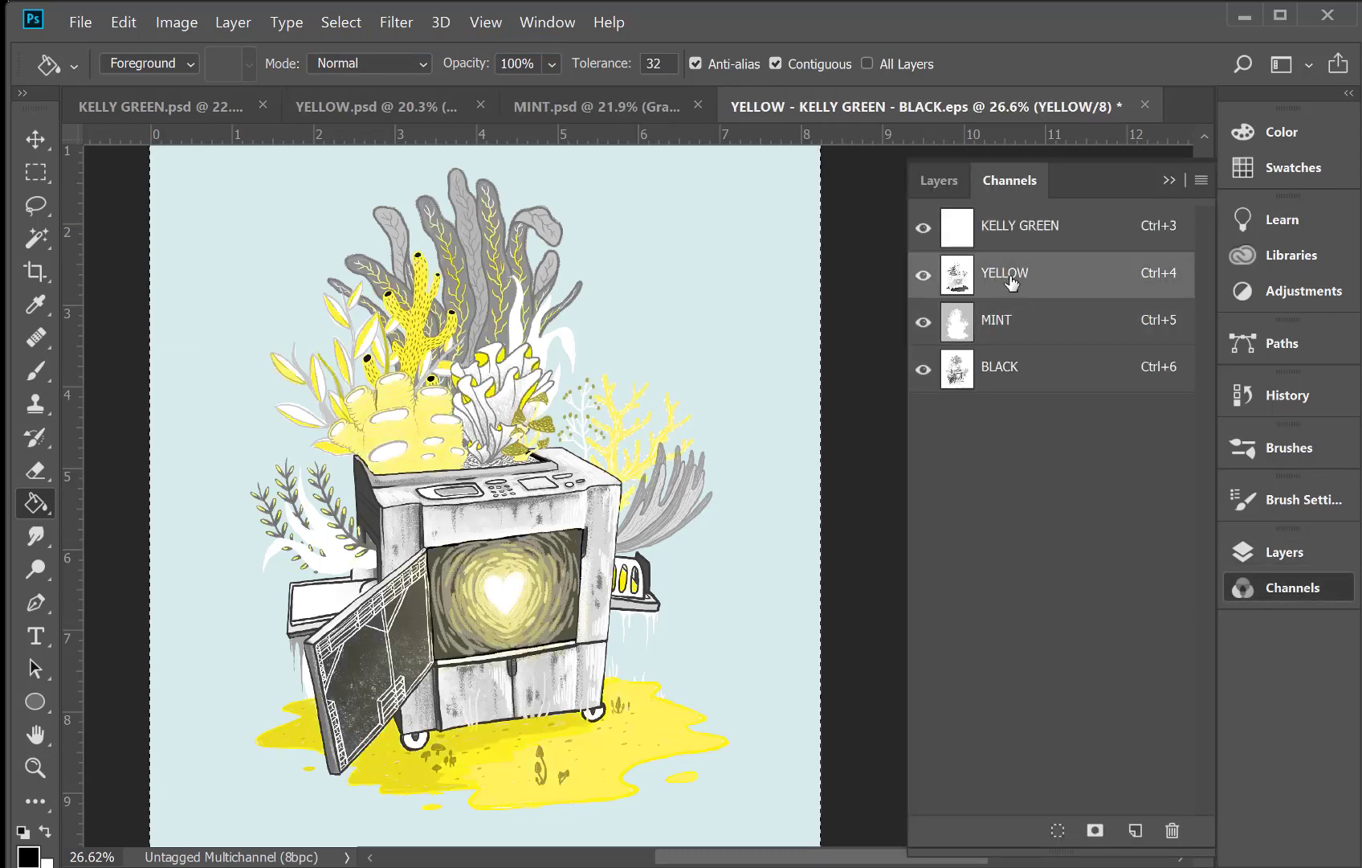
Copy the entire KELLY GREEN.psd artwork into the KELLY GREEN channel of YELLOW - KELLY GREEN - BLACK.eps
{"action": "left_click", "coordinate": [176, 106]}
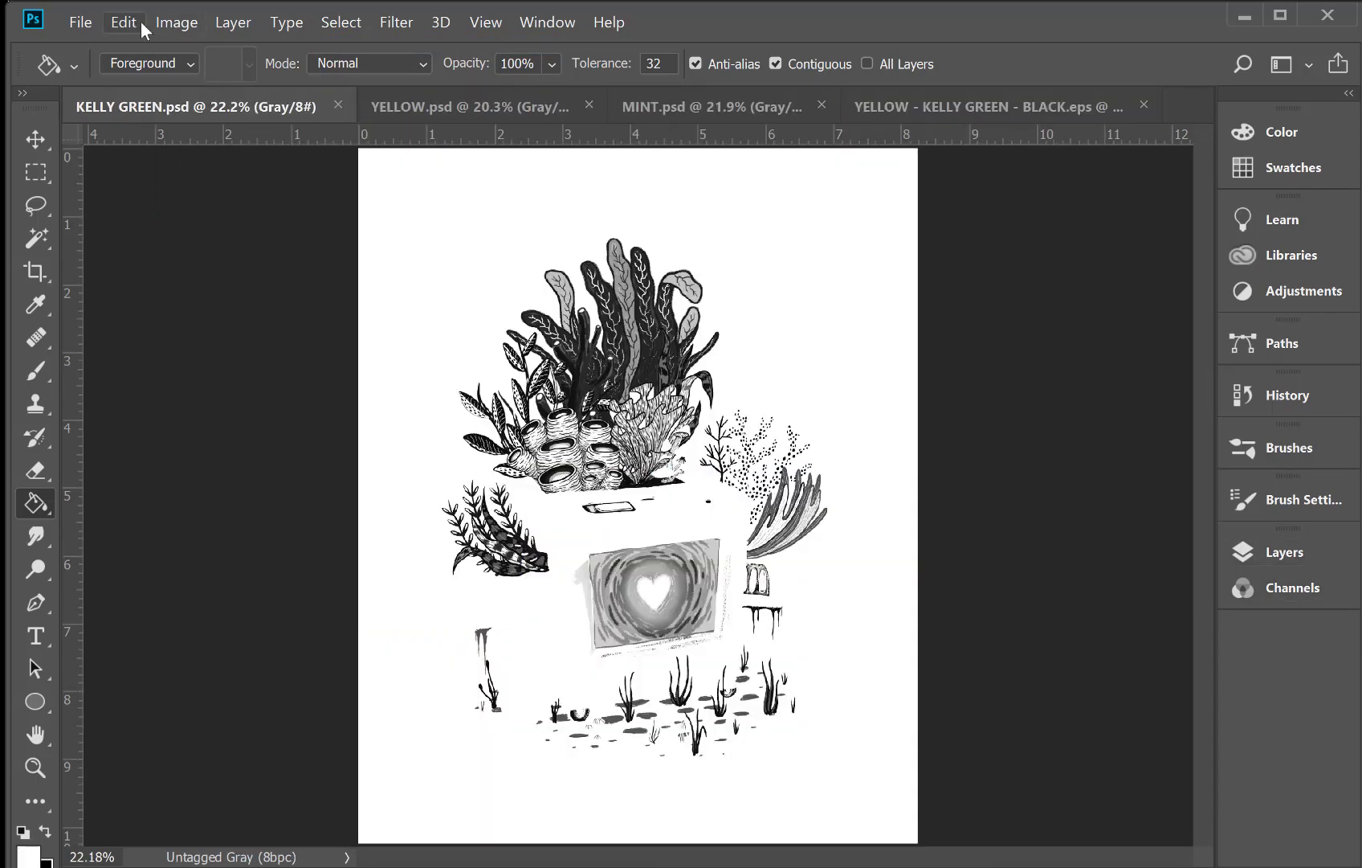
{"action": "left_click", "coordinate": [340, 23]}
{"action": "left_click", "coordinate": [347, 40]}
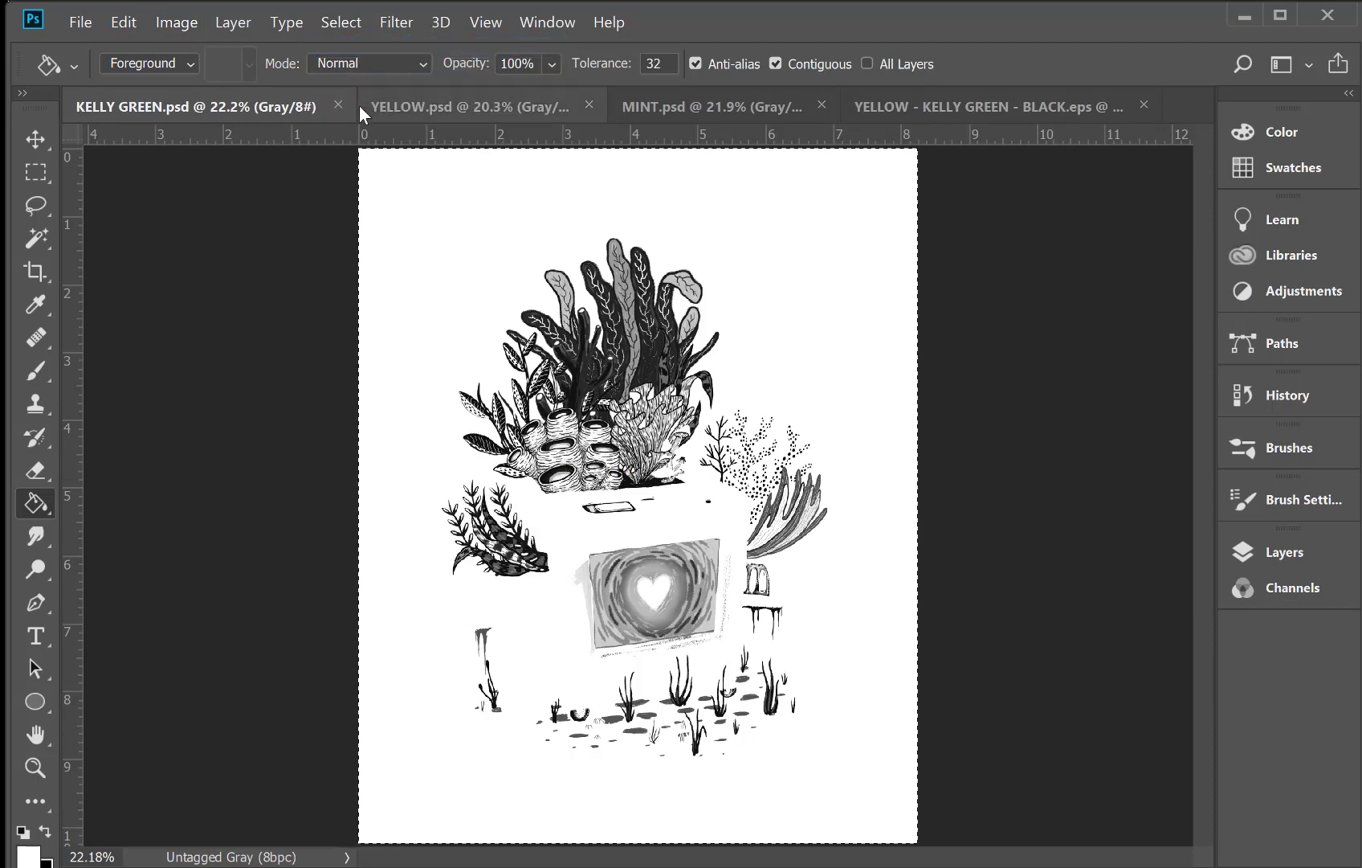
{"action": "left_click", "coordinate": [934, 106]}
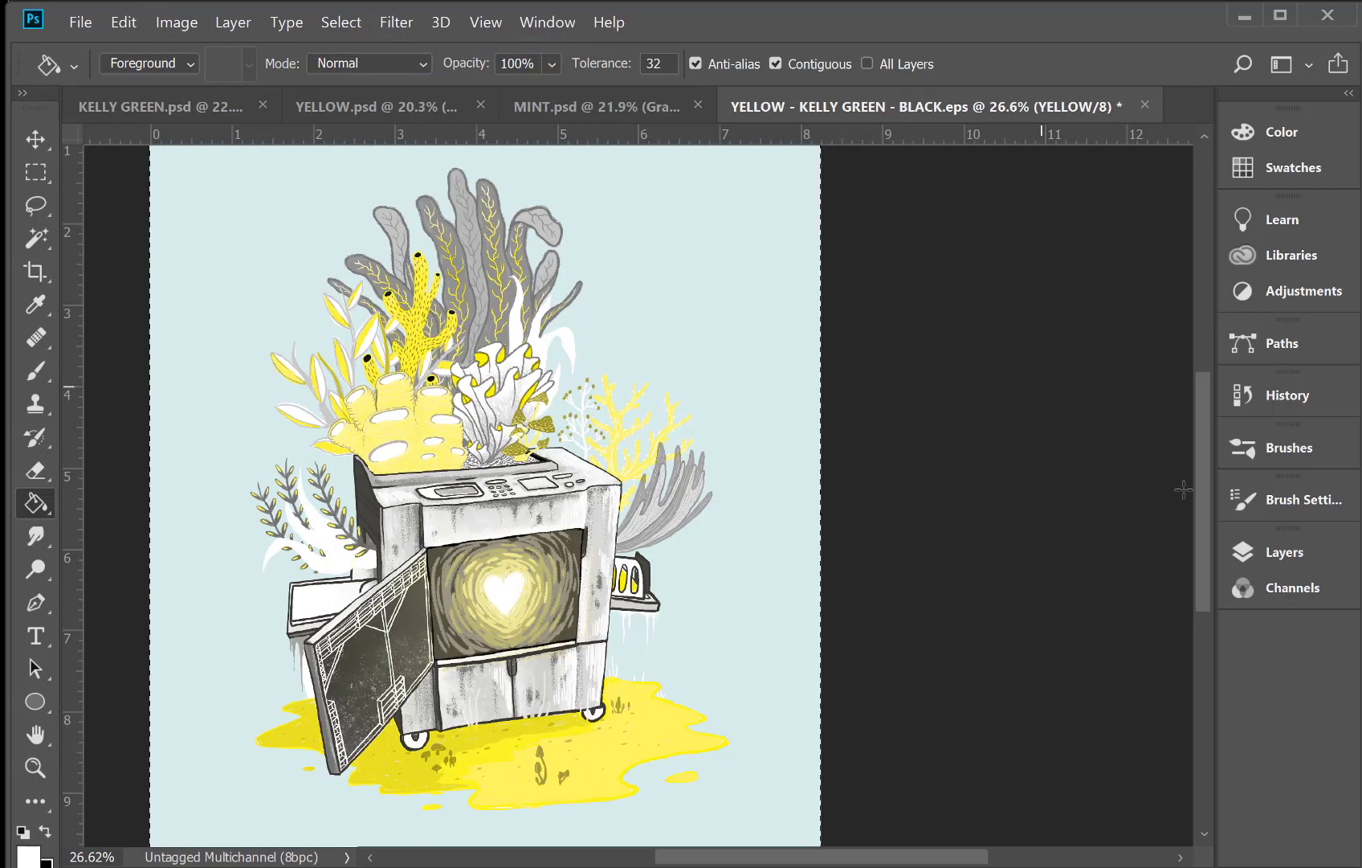
{"action": "left_click", "coordinate": [1289, 588]}
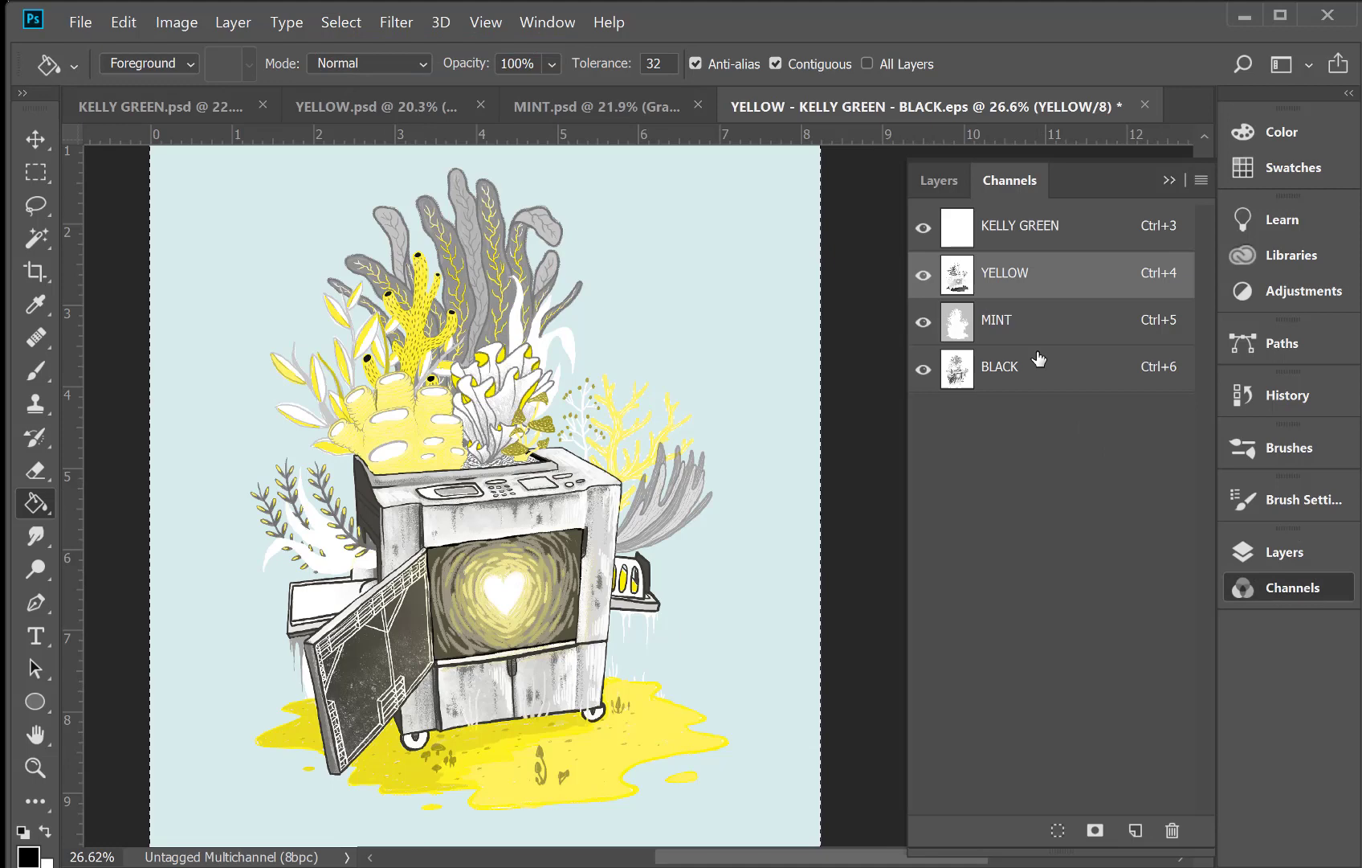
{"action": "left_click", "coordinate": [1014, 238]}
{"action": "key", "text": "ctrl+v"}
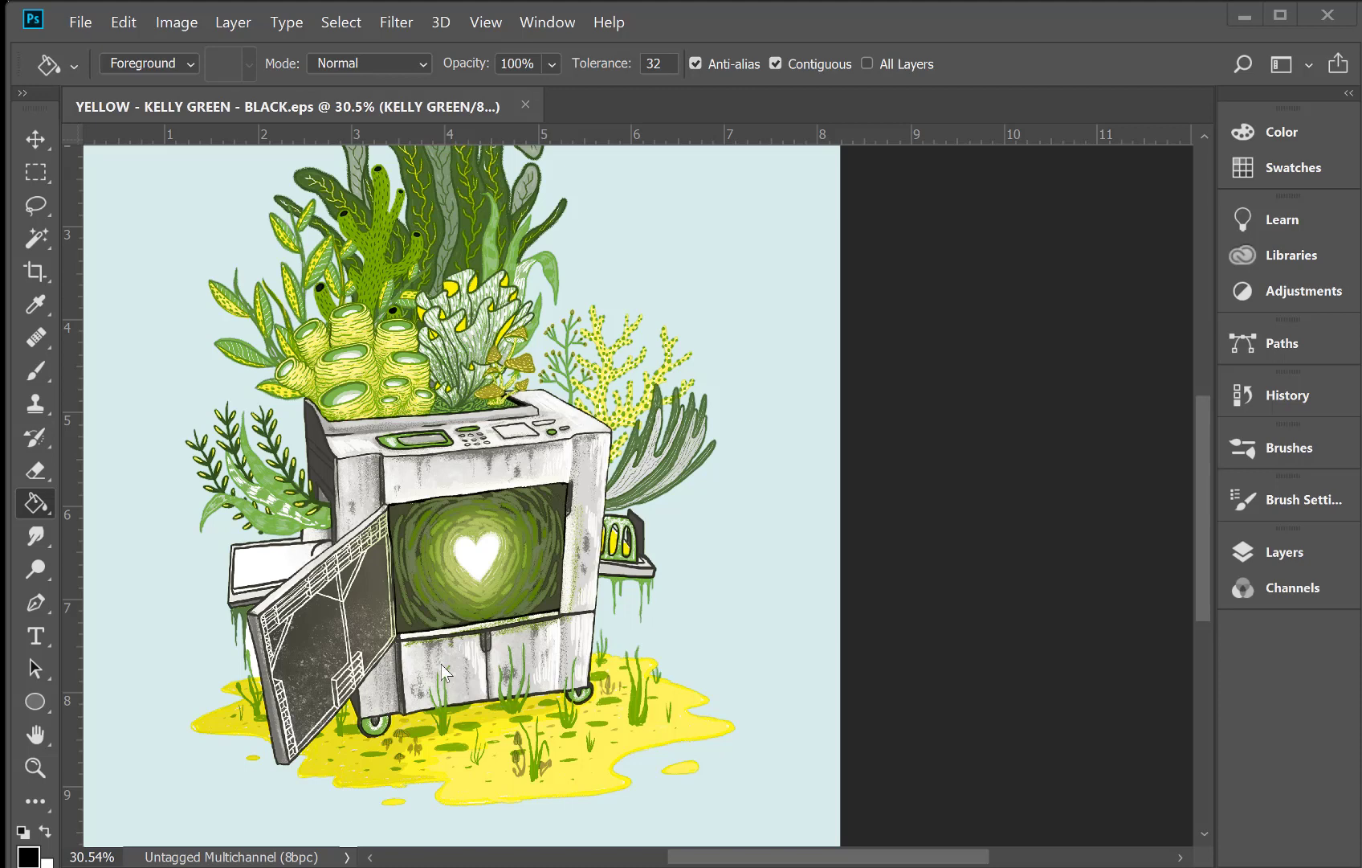
Save the artwork over YELLOW - KELLY GREEN - BLACK.eps as Photoshop DCS 2.0 with spot colors, using Single File DCS, No Composite and ASCII85 encoding
{"action": "left_click", "coordinate": [1274, 596]}
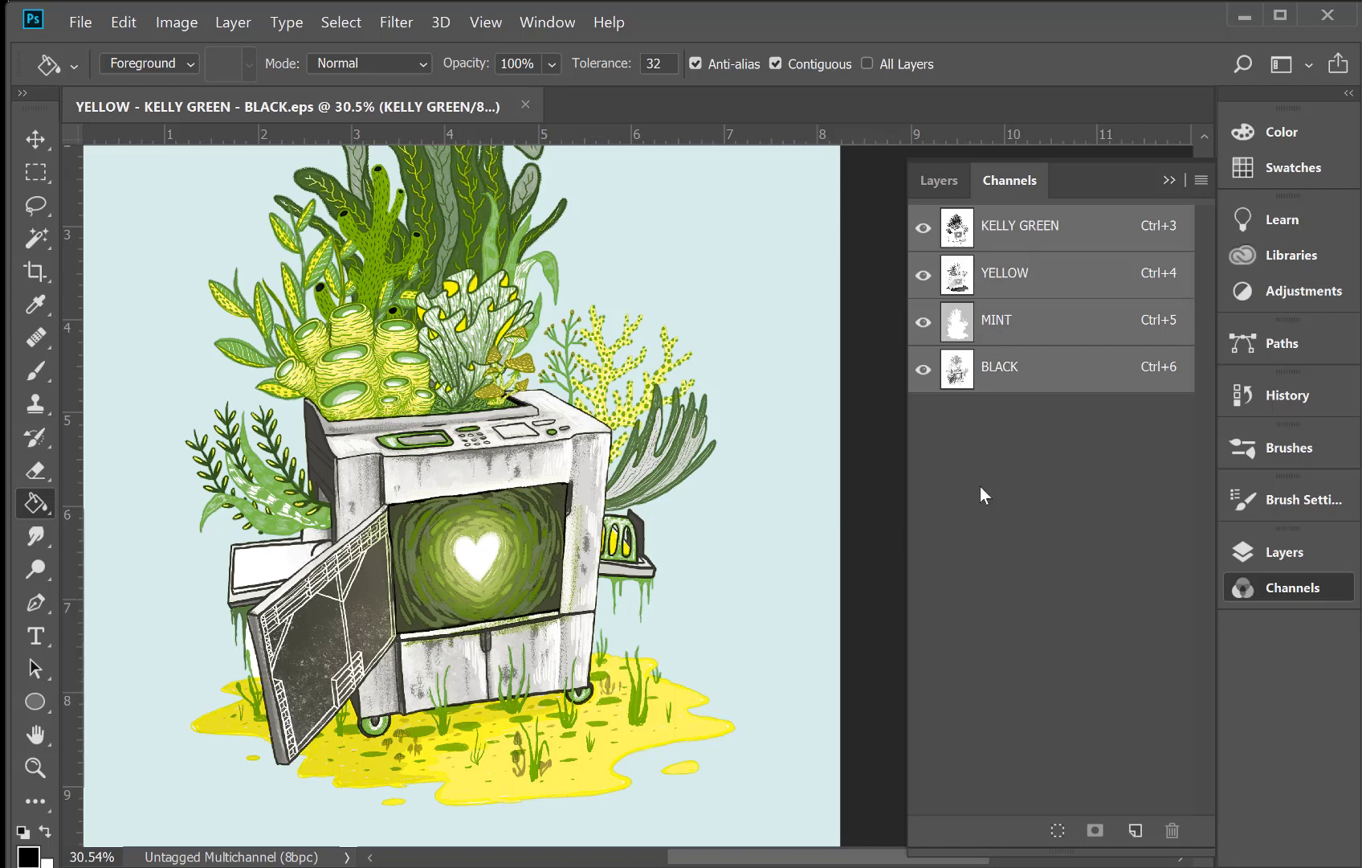
{"action": "left_click", "coordinate": [81, 22]}
{"action": "left_click", "coordinate": [130, 293]}
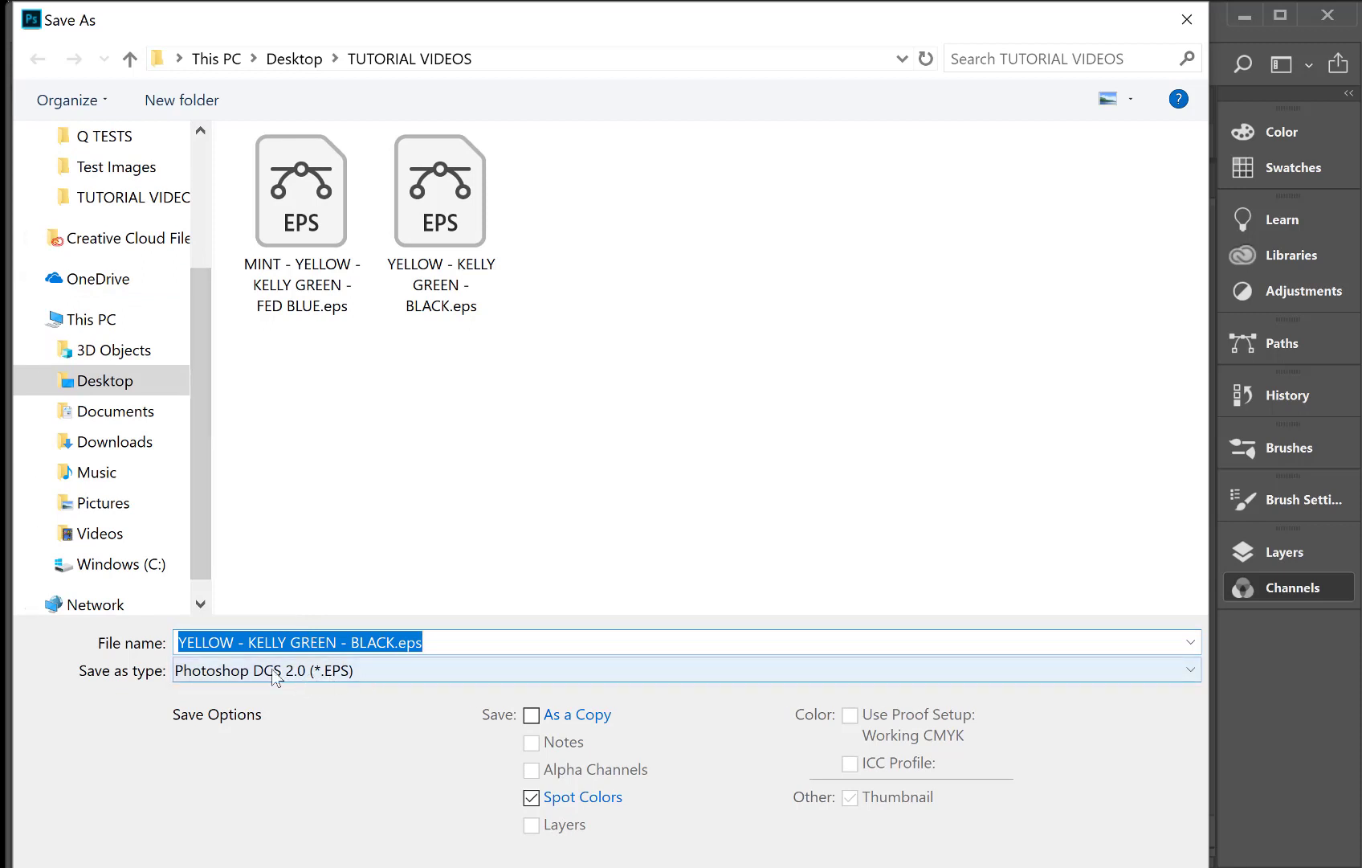
{"action": "left_click", "coordinate": [370, 664]}
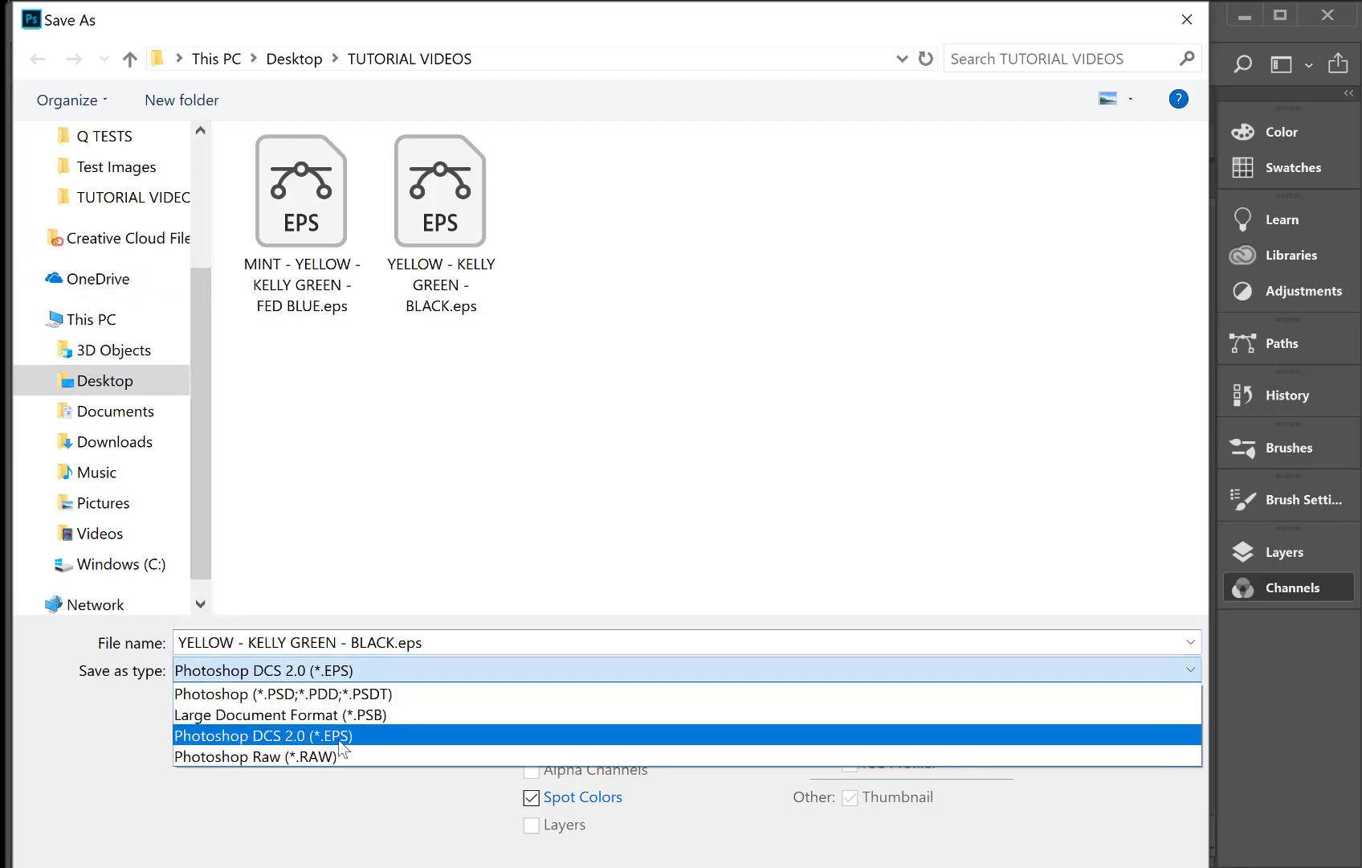
{"action": "left_click", "coordinate": [339, 740]}
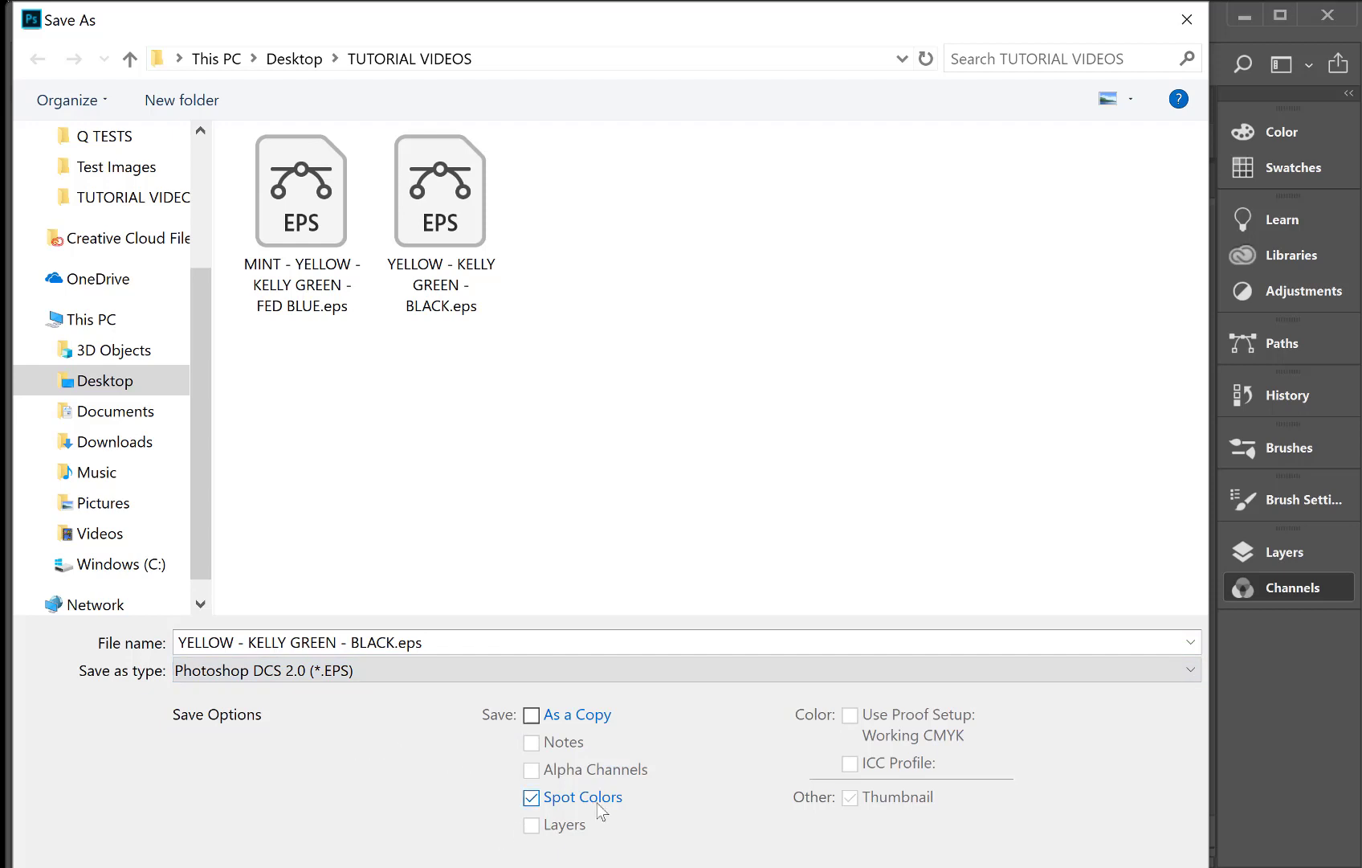
{"action": "left_click", "coordinate": [448, 231]}
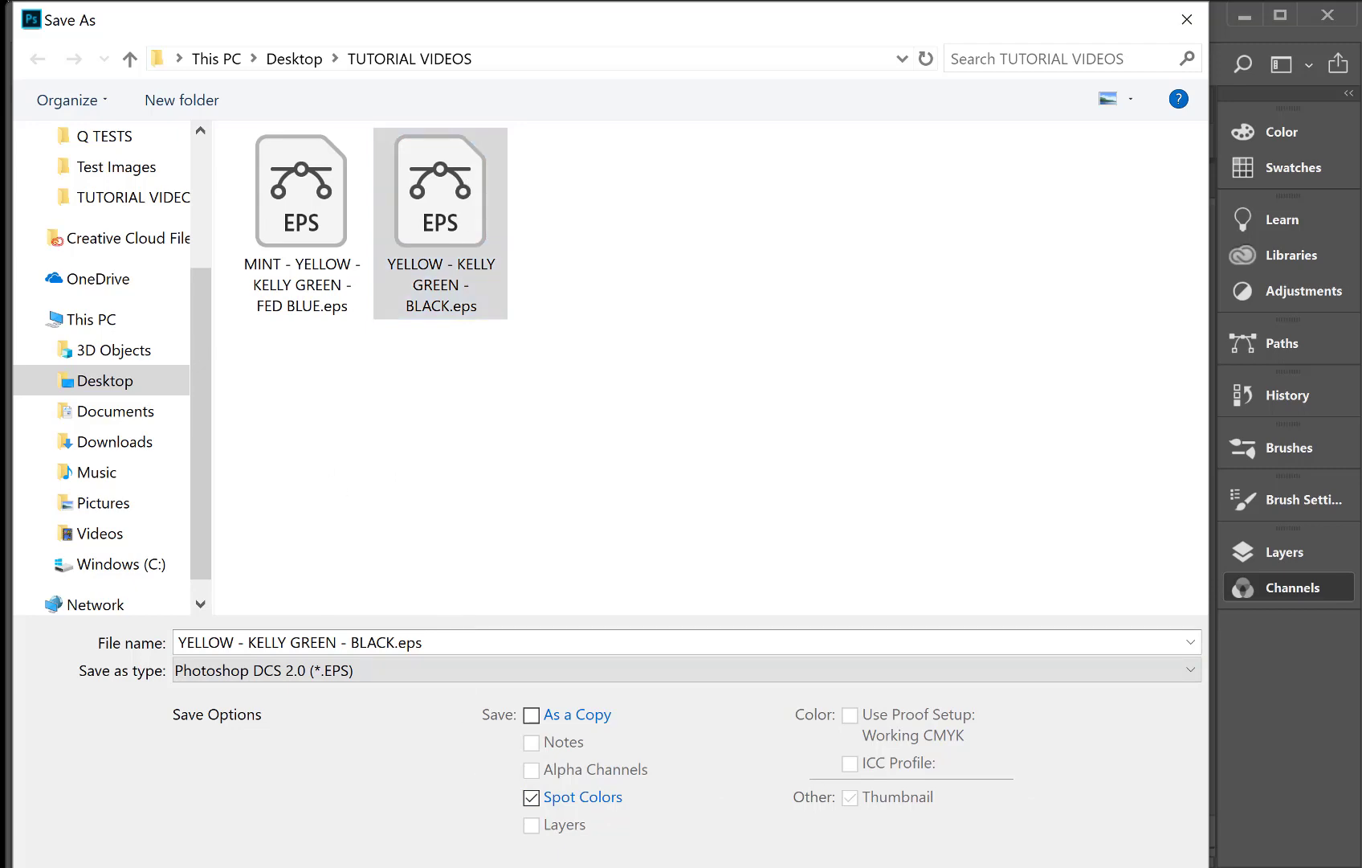
{"action": "key", "text": "Return"}
{"action": "left_click", "coordinate": [1025, 543]}
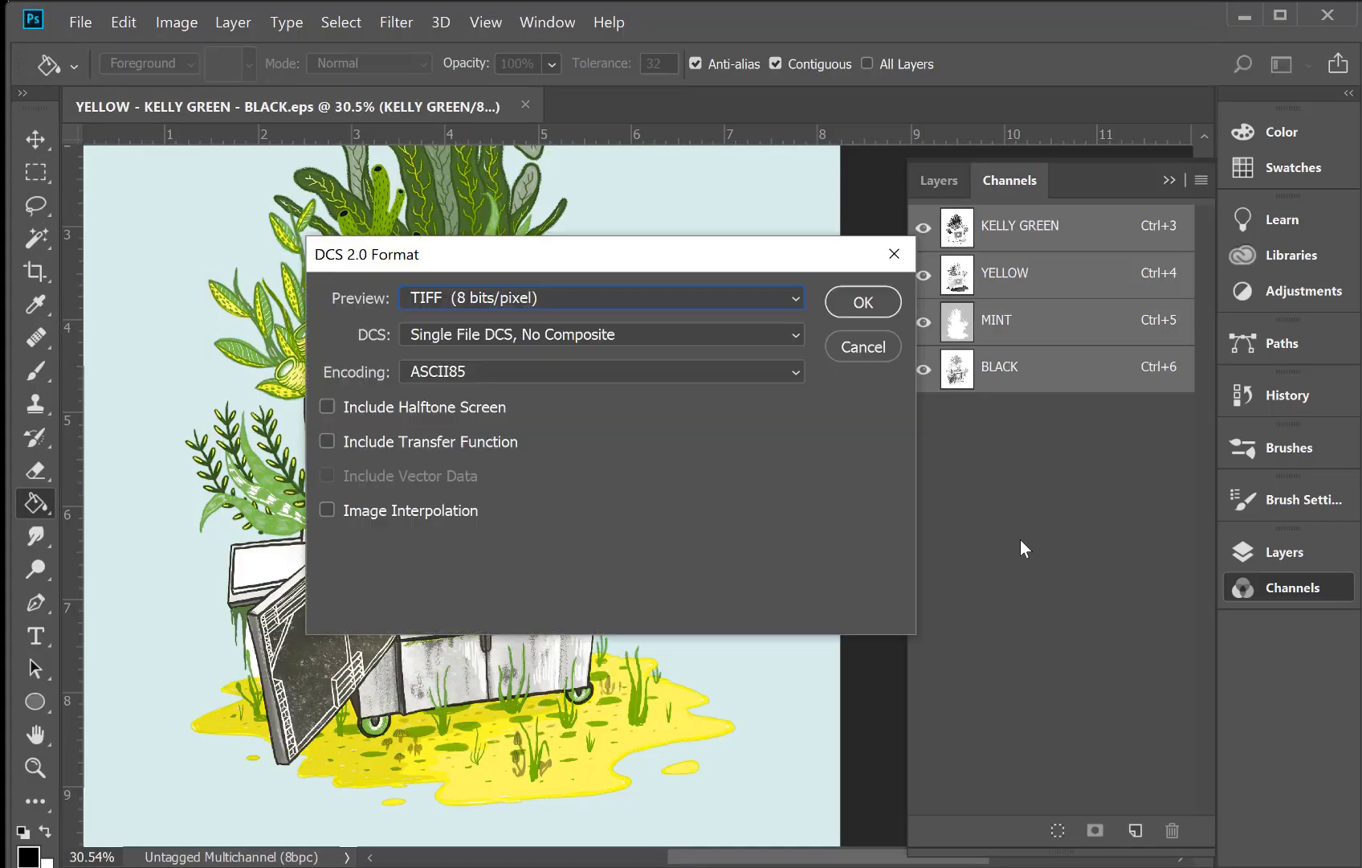
{"action": "left_click", "coordinate": [845, 312]}
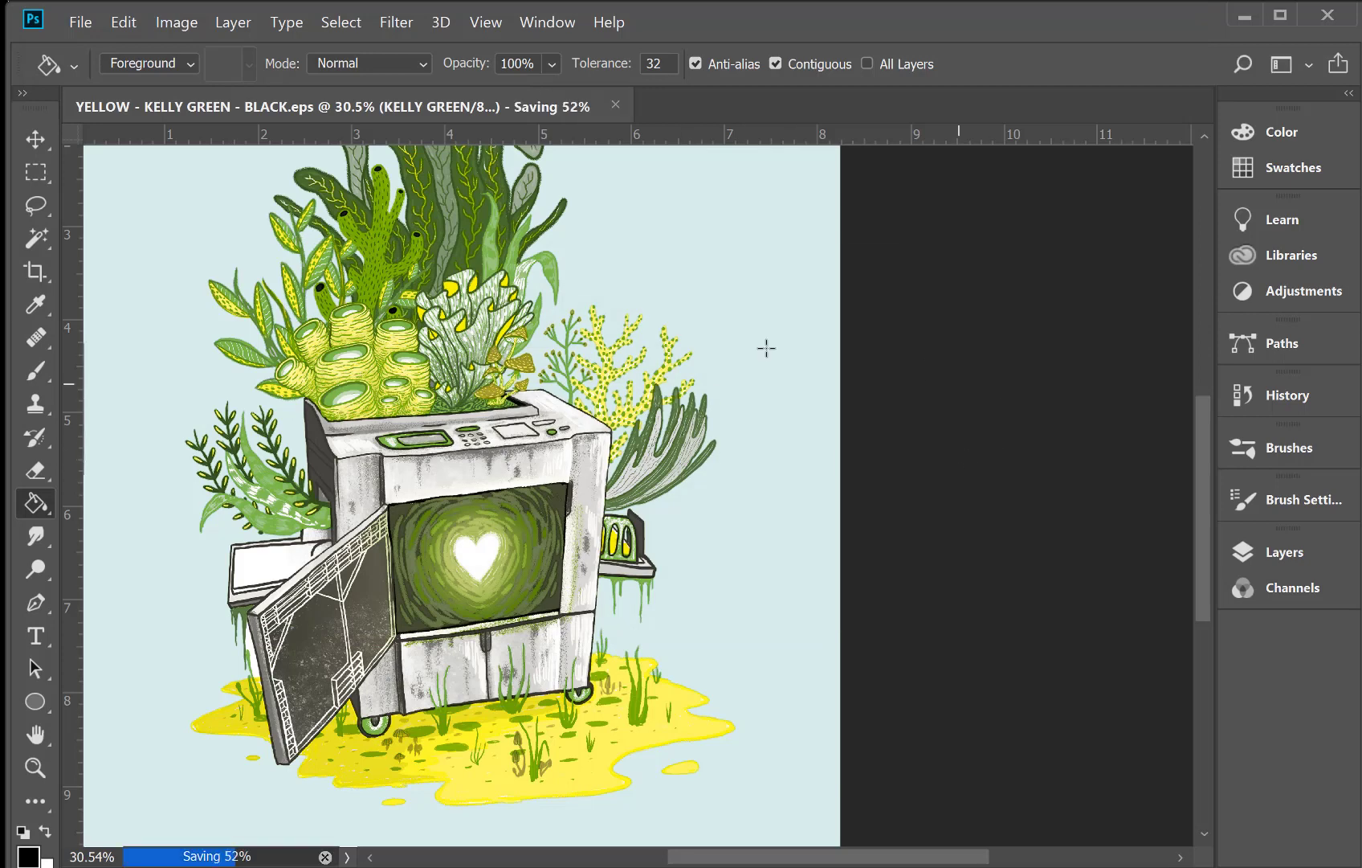
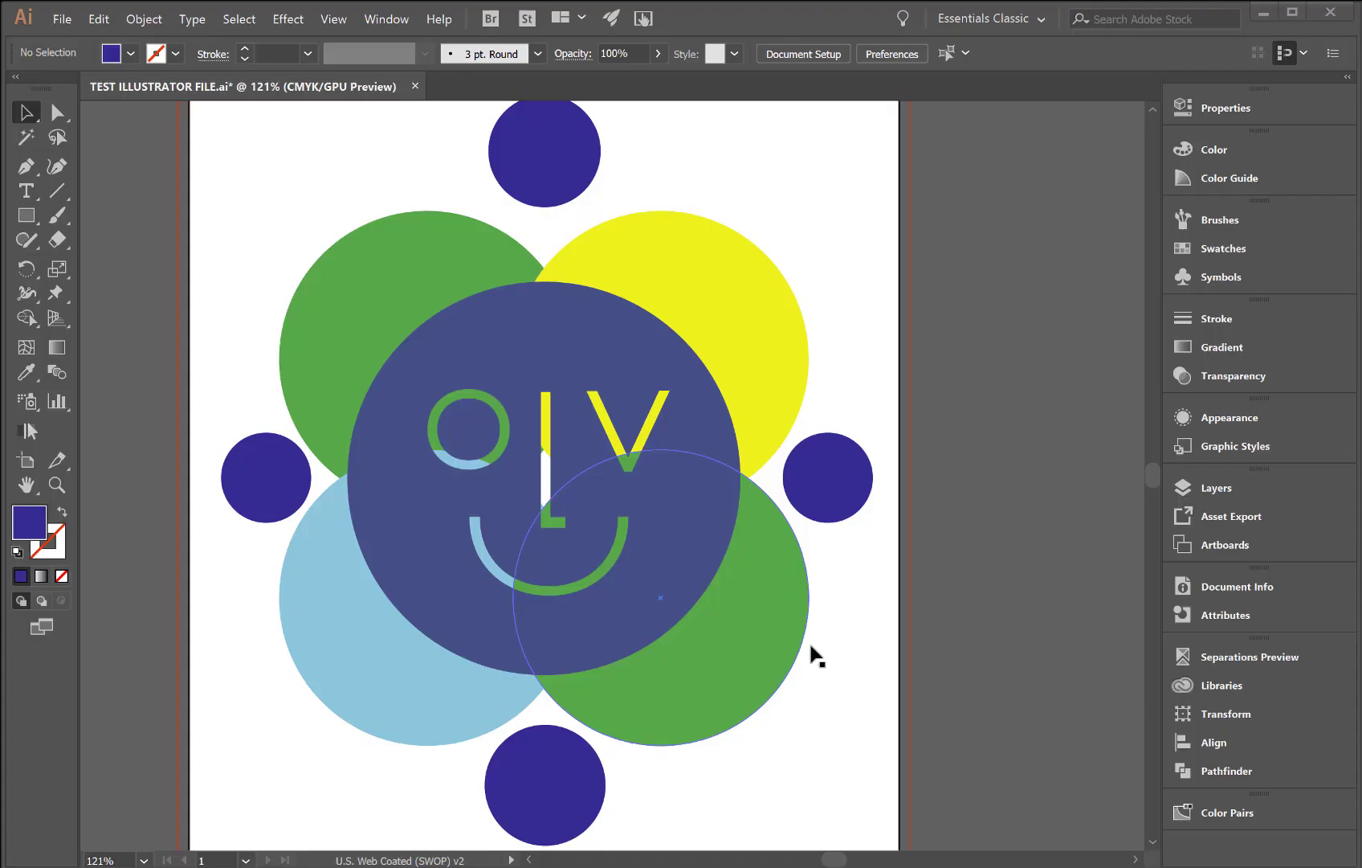
In Illustrator, examine the PANTONE 288 U, Yellow and Magenta separations of TEST ILLUSTRATOR FILE.ai by hiding each one in turn with Overprint Preview
{"action": "left_click", "coordinate": [1253, 657]}
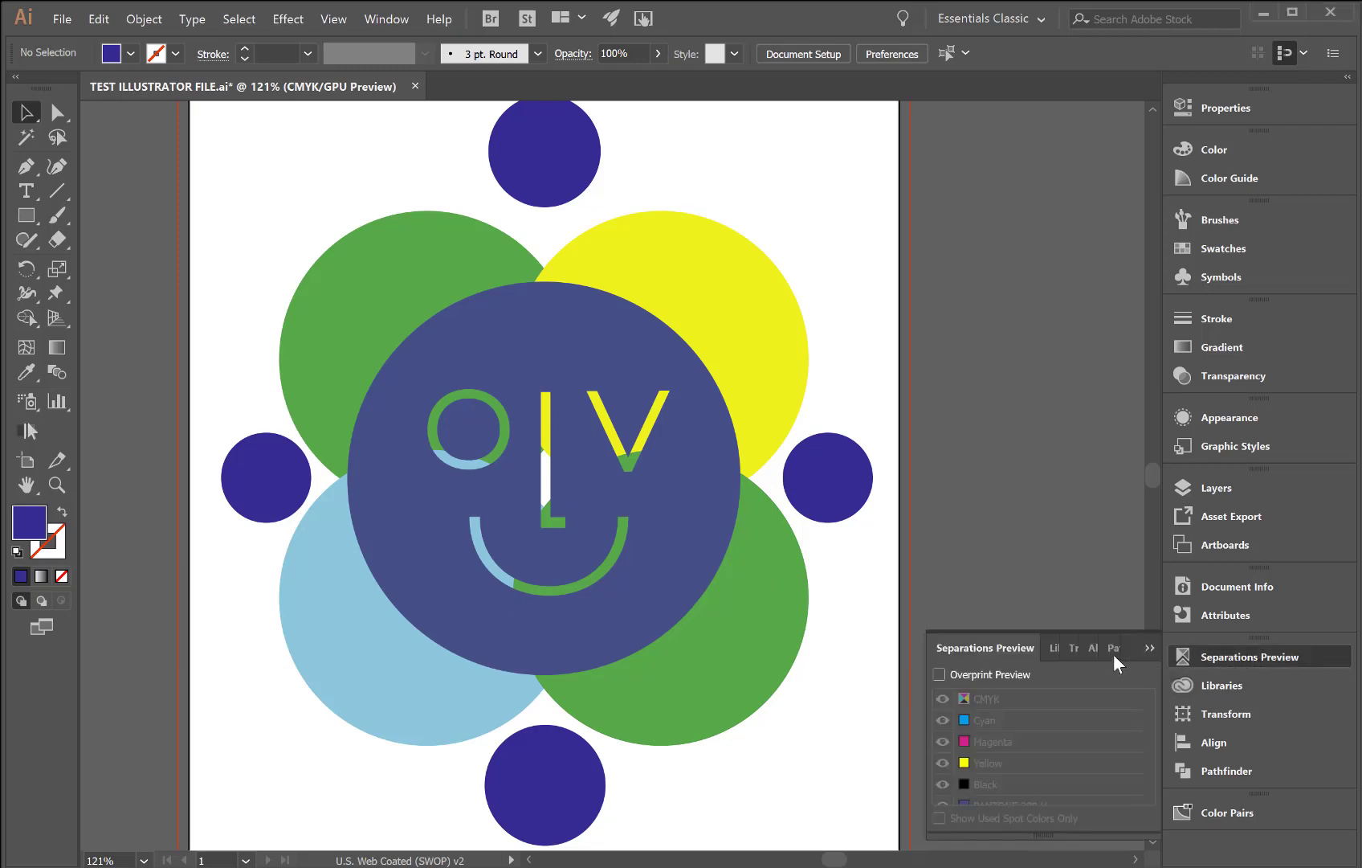
{"action": "left_click", "coordinate": [989, 677]}
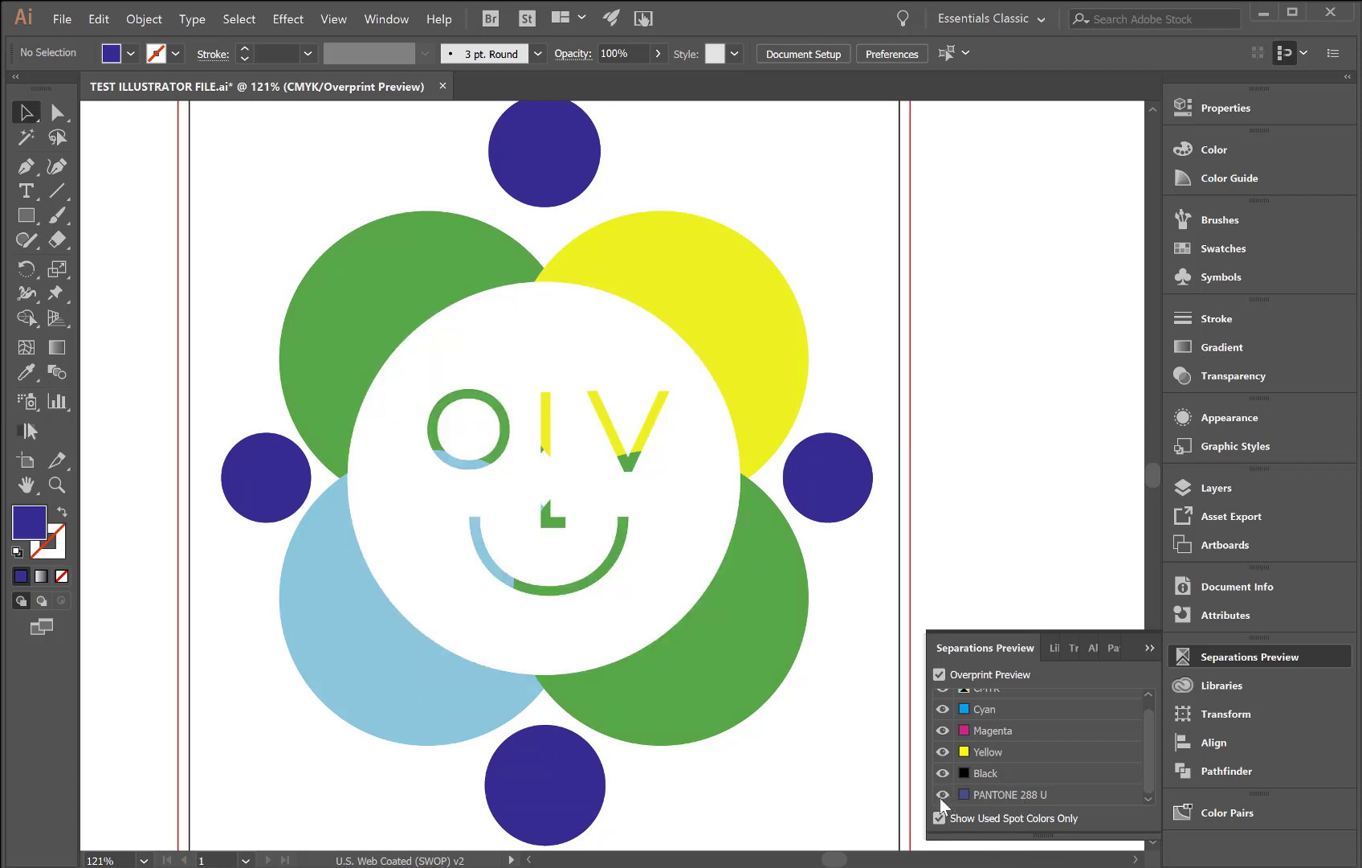
{"action": "left_click", "coordinate": [942, 795]}
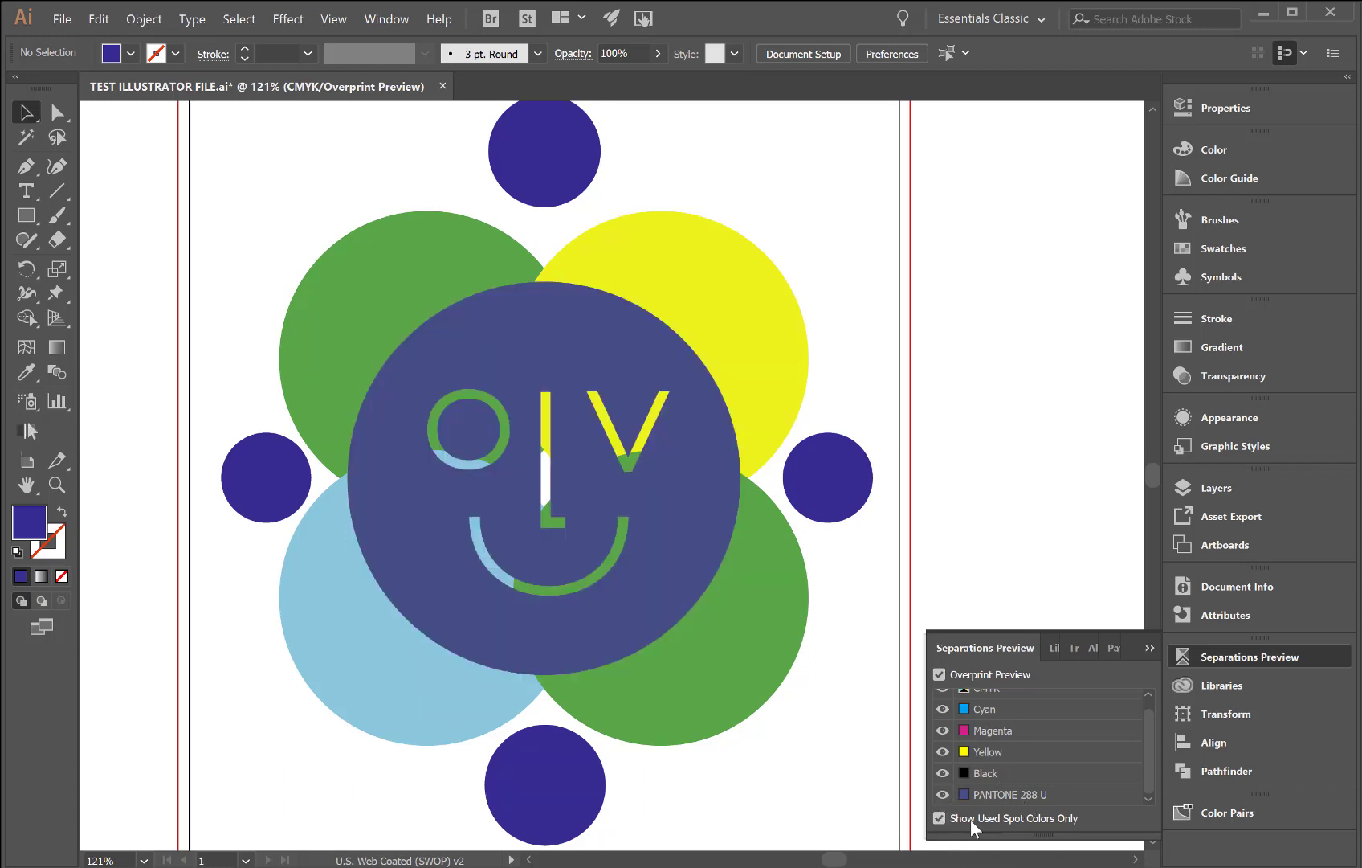
{"action": "left_click", "coordinate": [943, 753]}
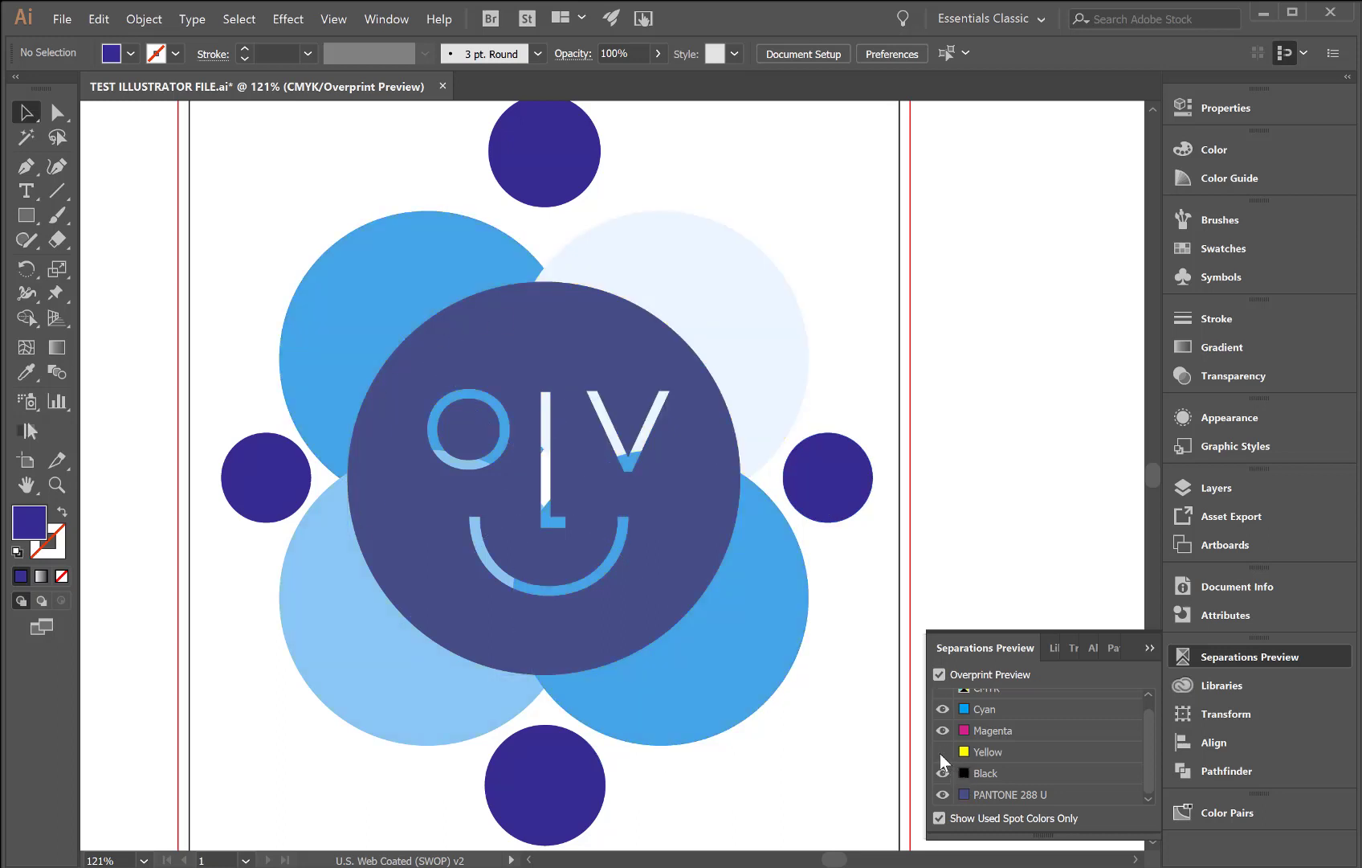
{"action": "left_click", "coordinate": [942, 753]}
{"action": "left_click", "coordinate": [942, 731]}
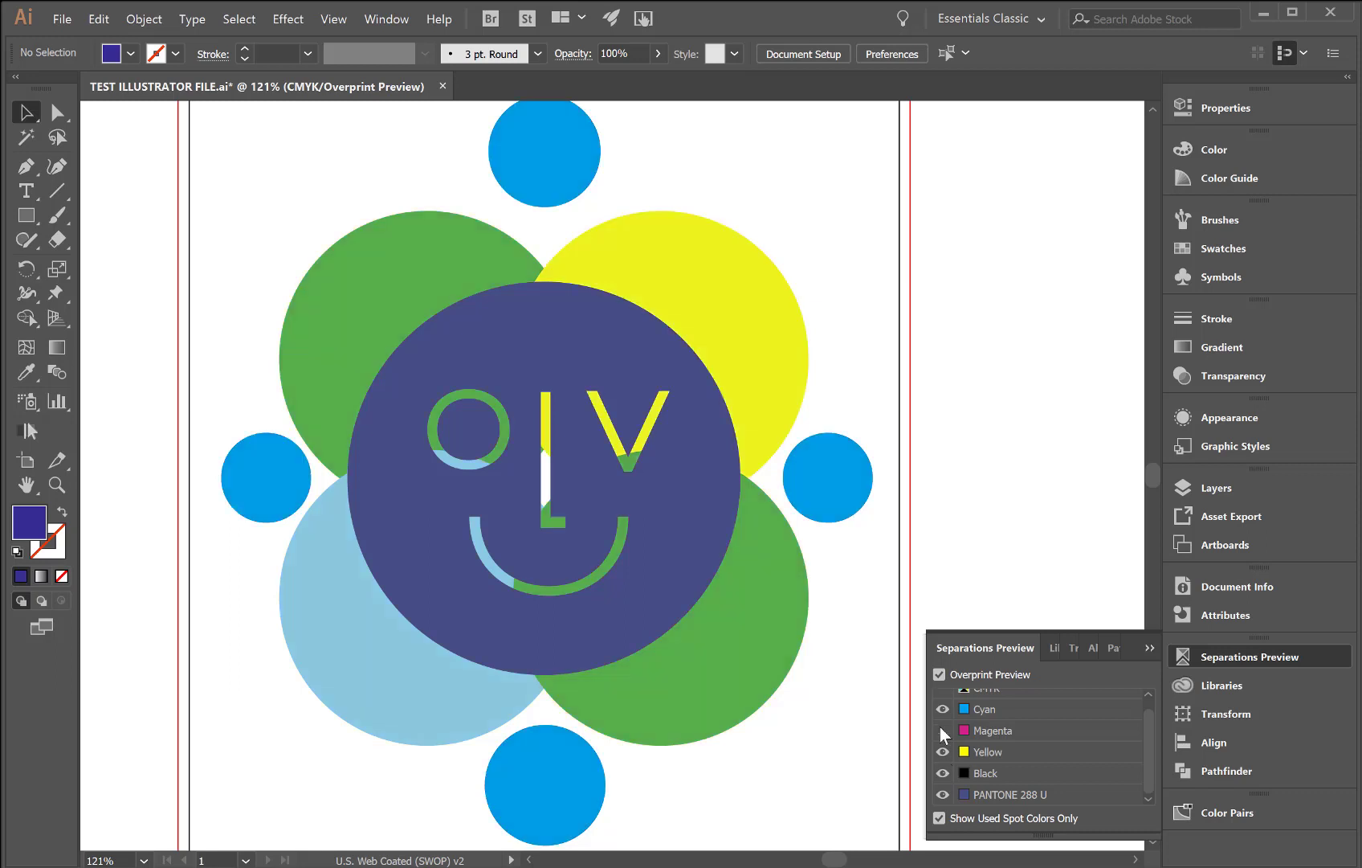
{"action": "left_click", "coordinate": [943, 731]}
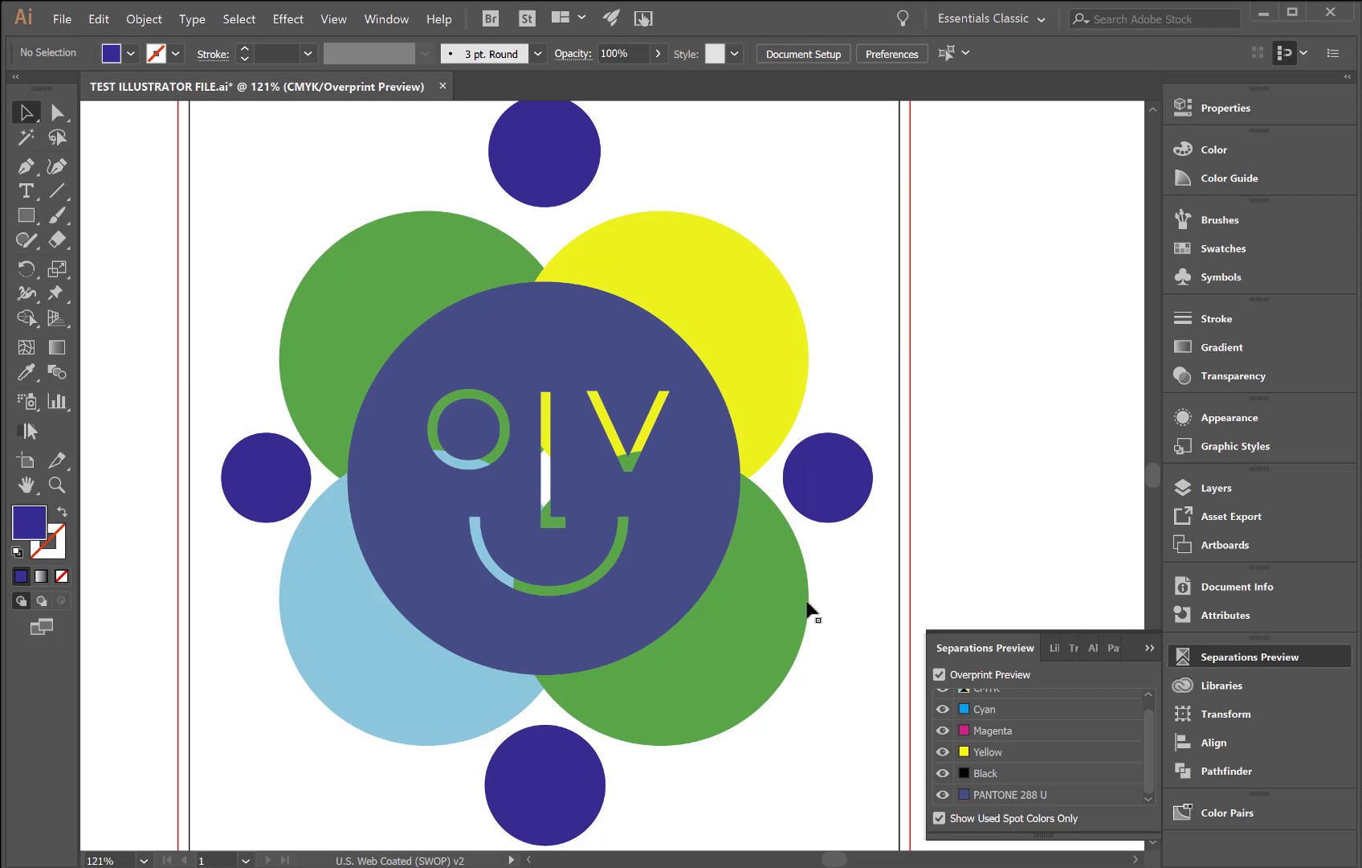
{"action": "left_click", "coordinate": [980, 678]}
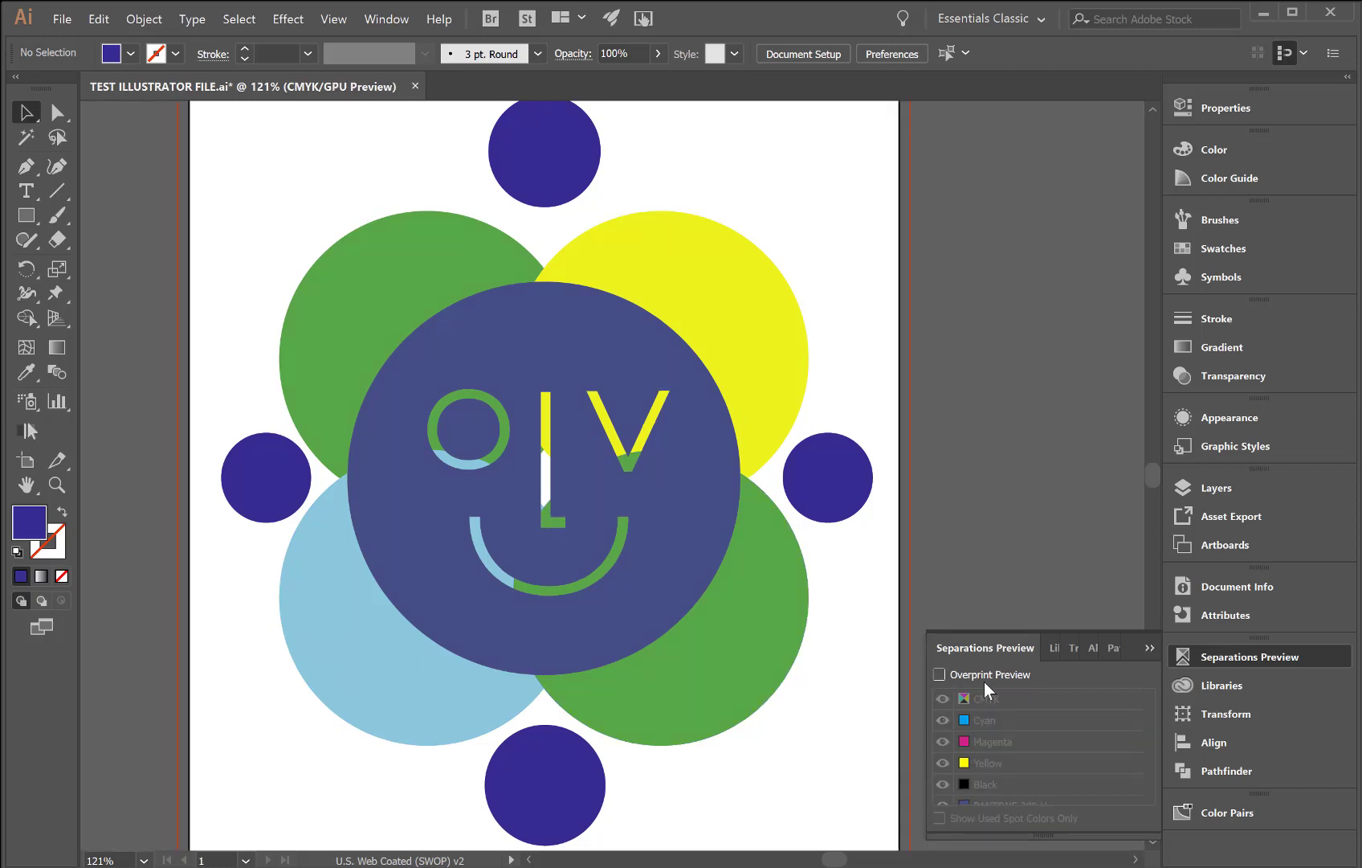
{"action": "left_click", "coordinate": [1150, 647]}
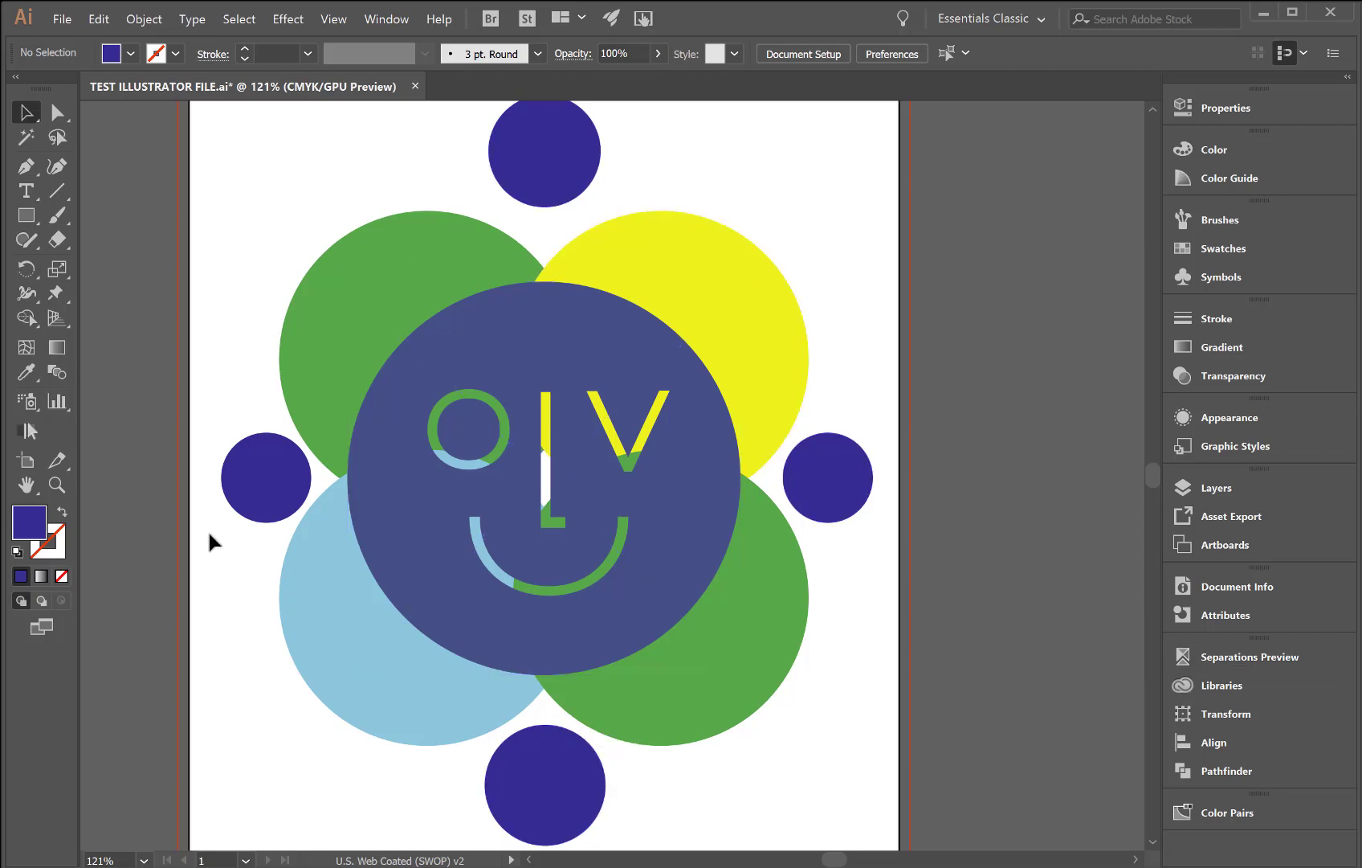
Select all objects sharing the fill color of the small circle above the design, and fill them with the PANTONE 288 U spot swatch
{"action": "left_click", "coordinate": [554, 136]}
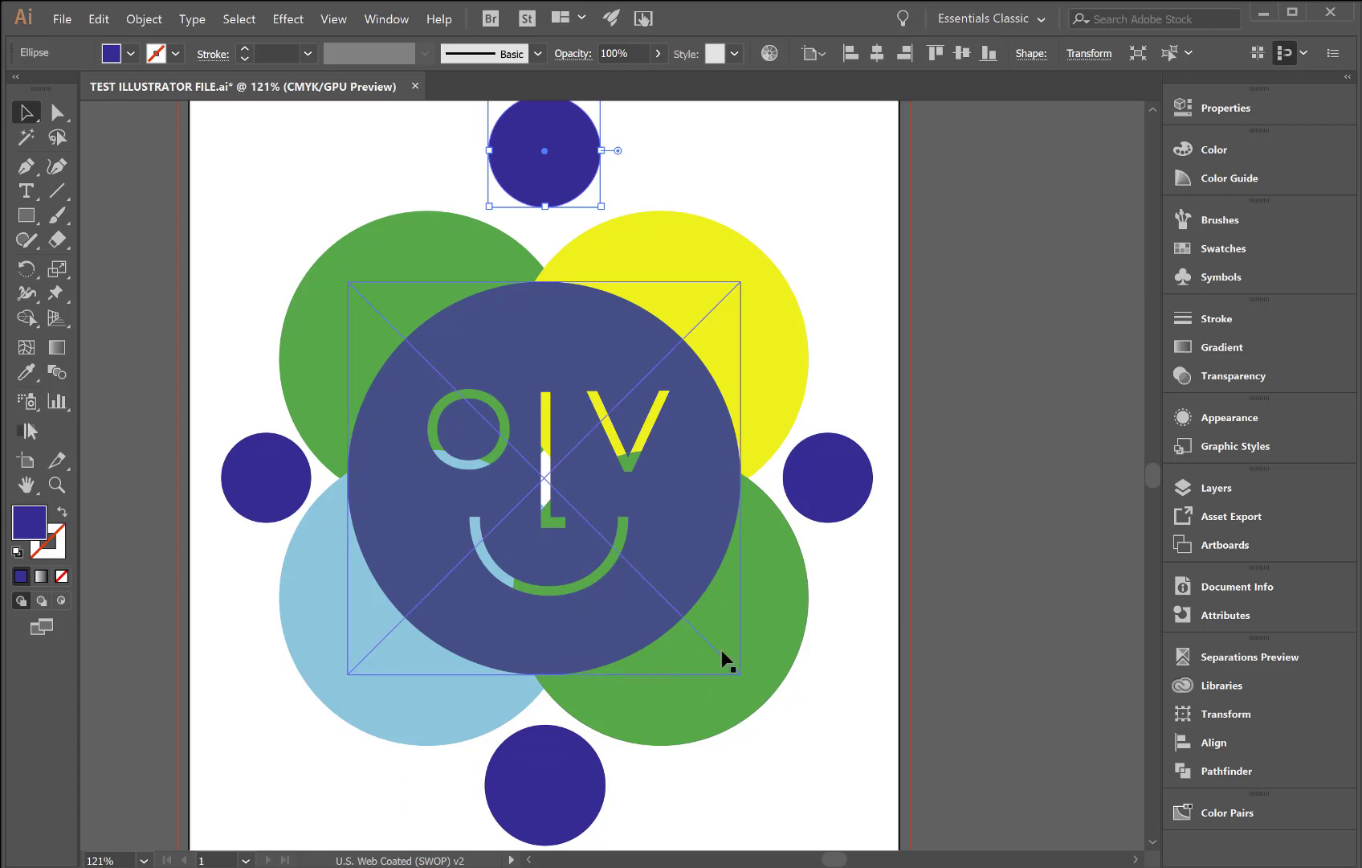
{"action": "left_click", "coordinate": [227, 22]}
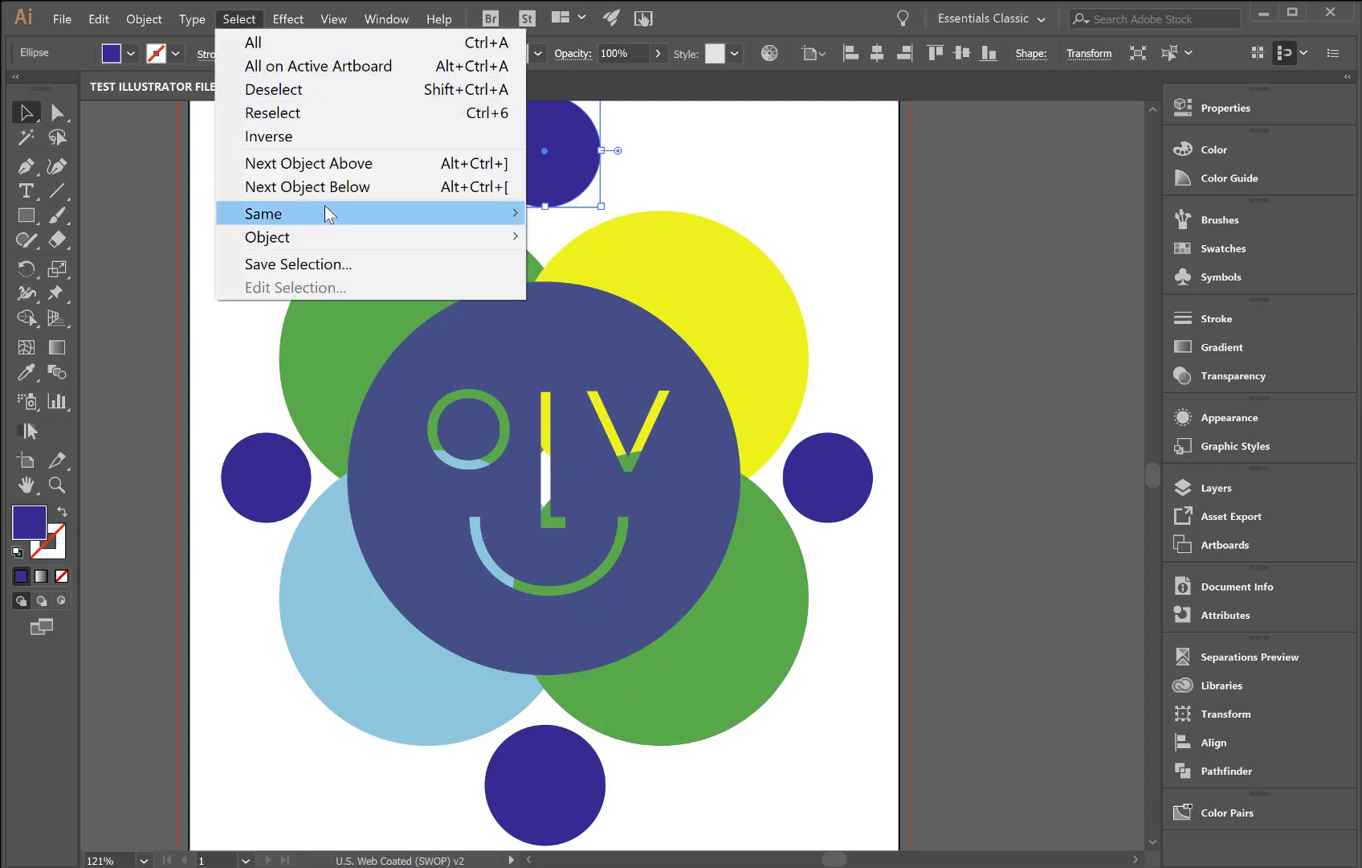
{"action": "mouse_move", "coordinate": [325, 204]}
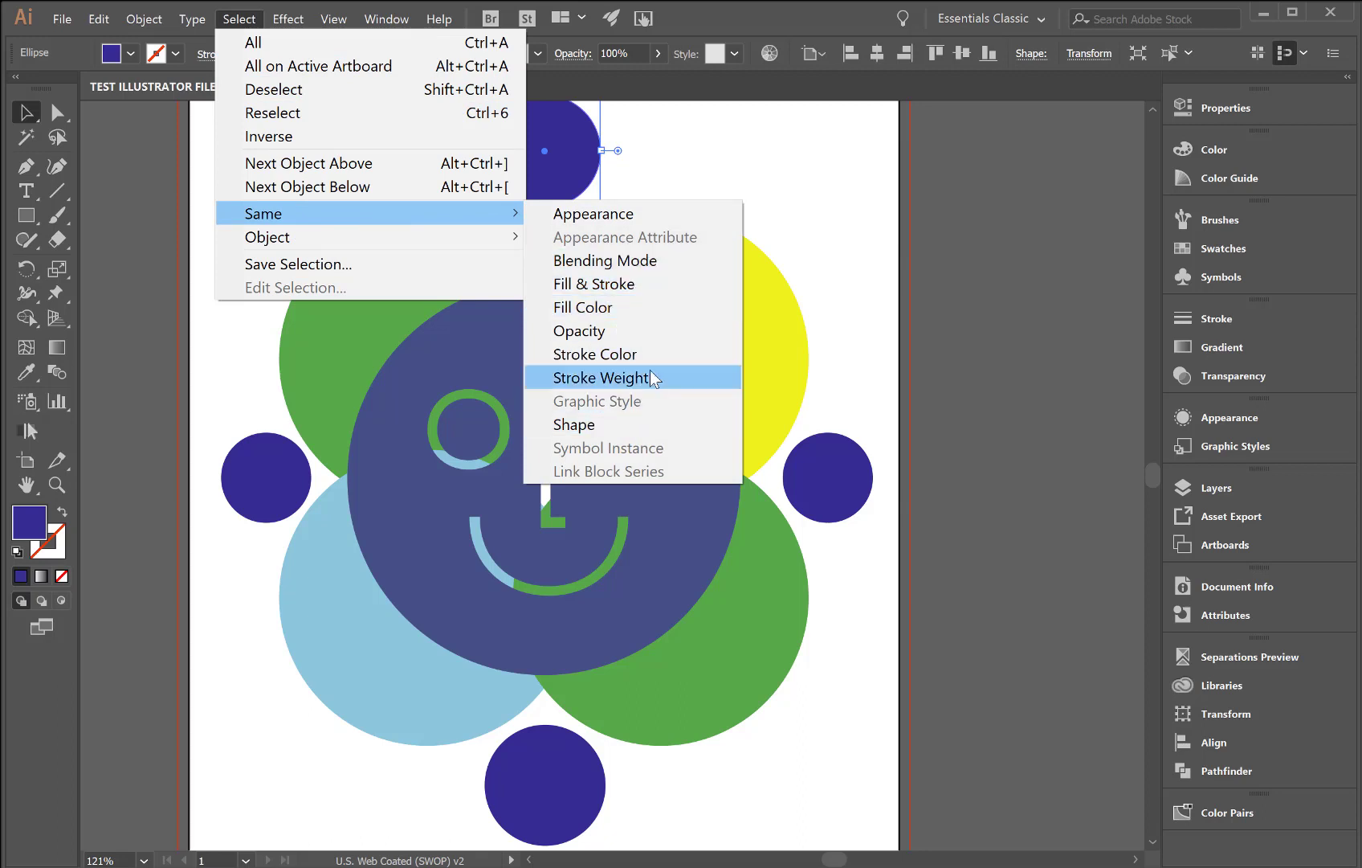
{"action": "left_click", "coordinate": [612, 308]}
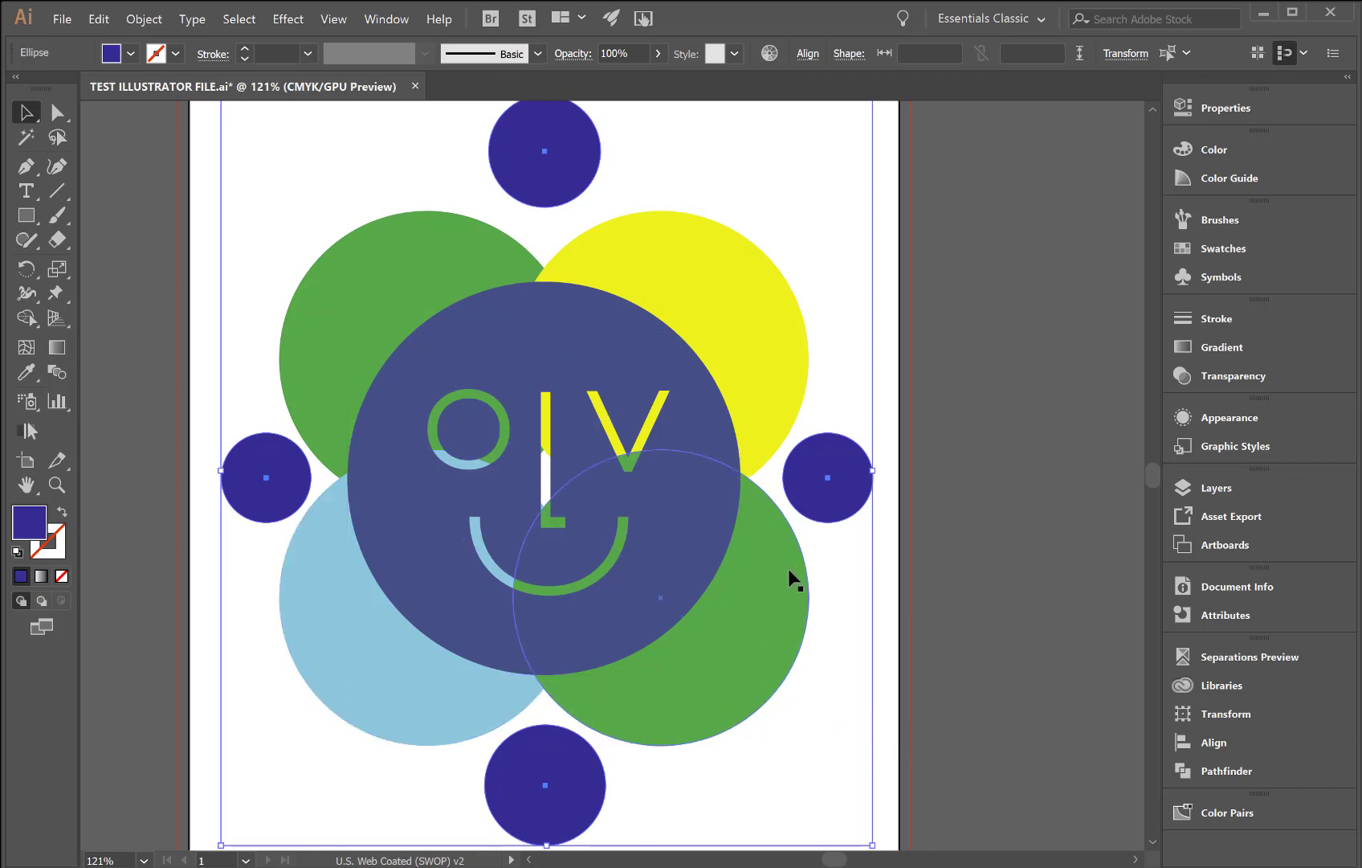
{"action": "left_click", "coordinate": [1239, 250]}
{"action": "left_click_drag", "start_coordinate": [1101, 310], "coordinate": [1103, 313]}
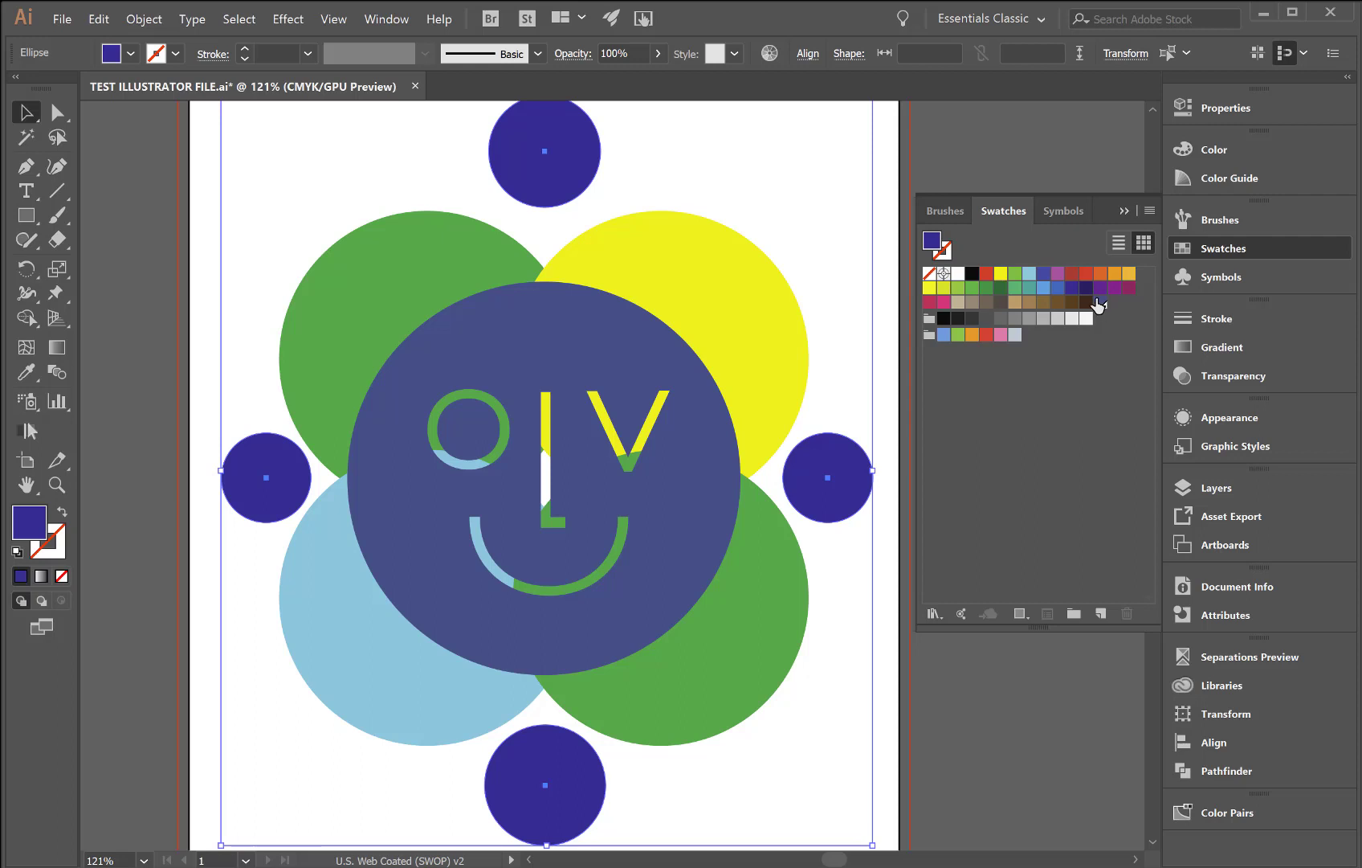
{"action": "left_click", "coordinate": [1100, 302]}
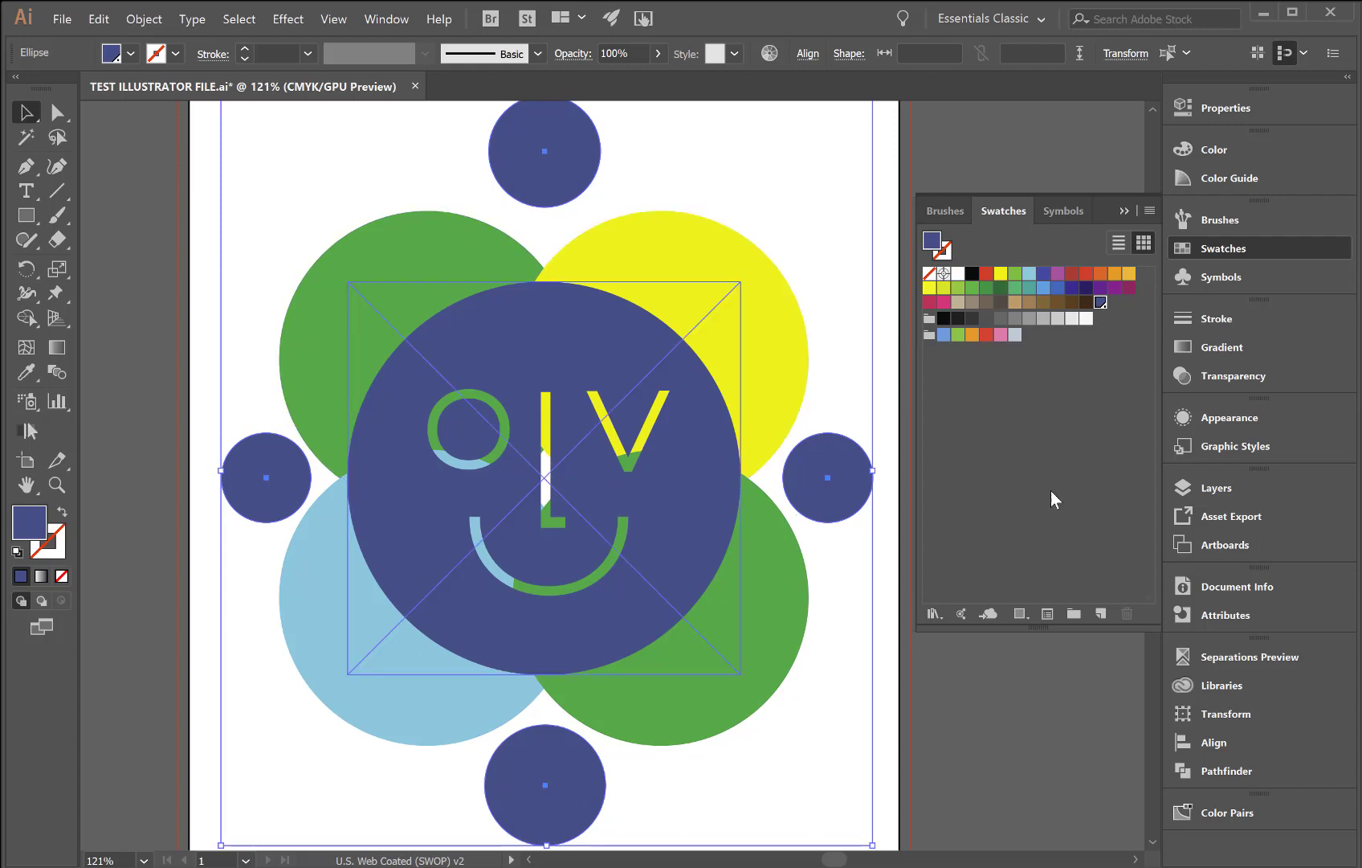
{"action": "left_click", "coordinate": [1122, 206]}
Check the PANTONE 288 U separation by hiding and reshowing it with Overprint Preview, showing used spot colors only
{"action": "left_click", "coordinate": [1261, 655]}
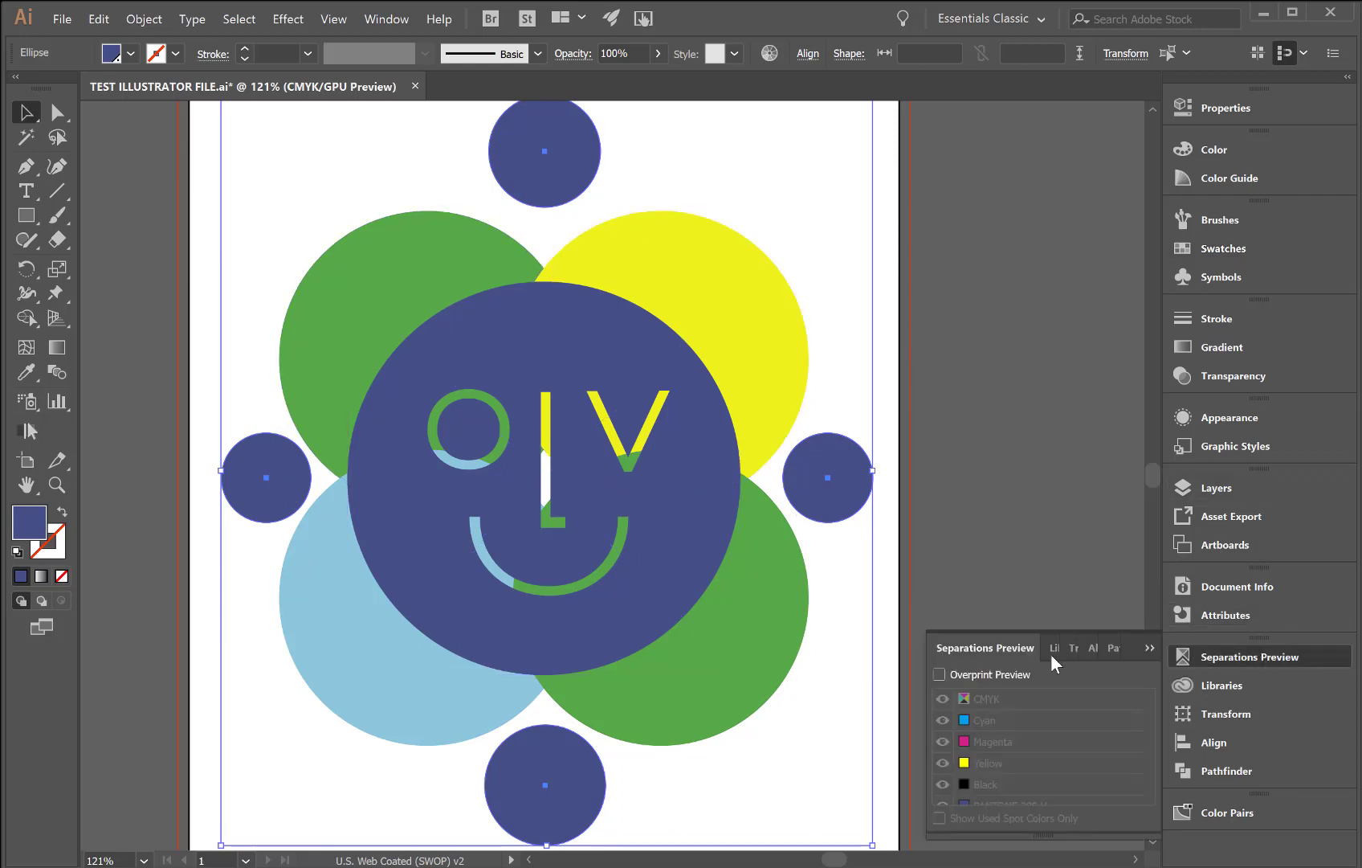
{"action": "left_click", "coordinate": [1002, 668]}
{"action": "left_click", "coordinate": [1010, 818]}
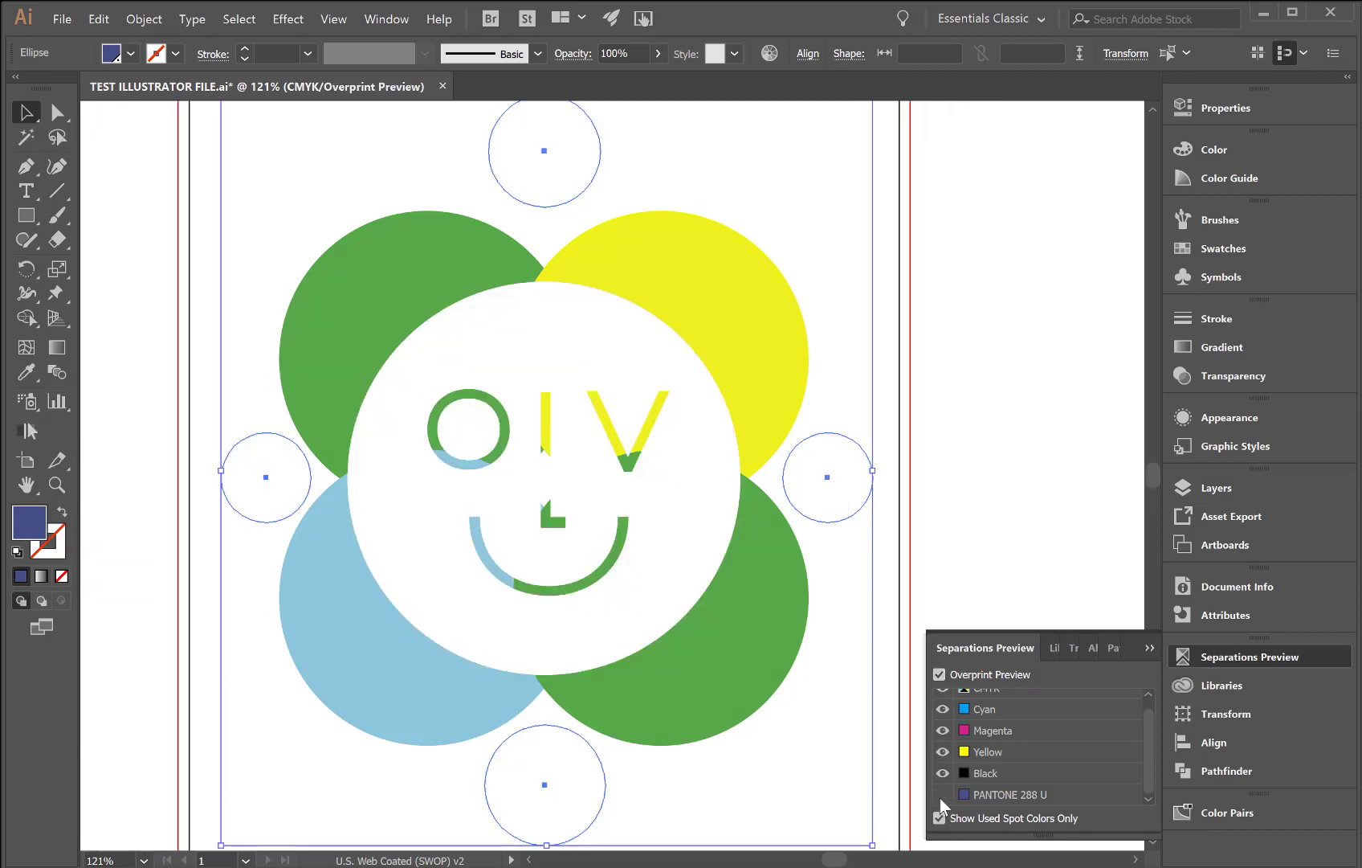
{"action": "left_click", "coordinate": [943, 794]}
{"action": "left_click", "coordinate": [944, 794]}
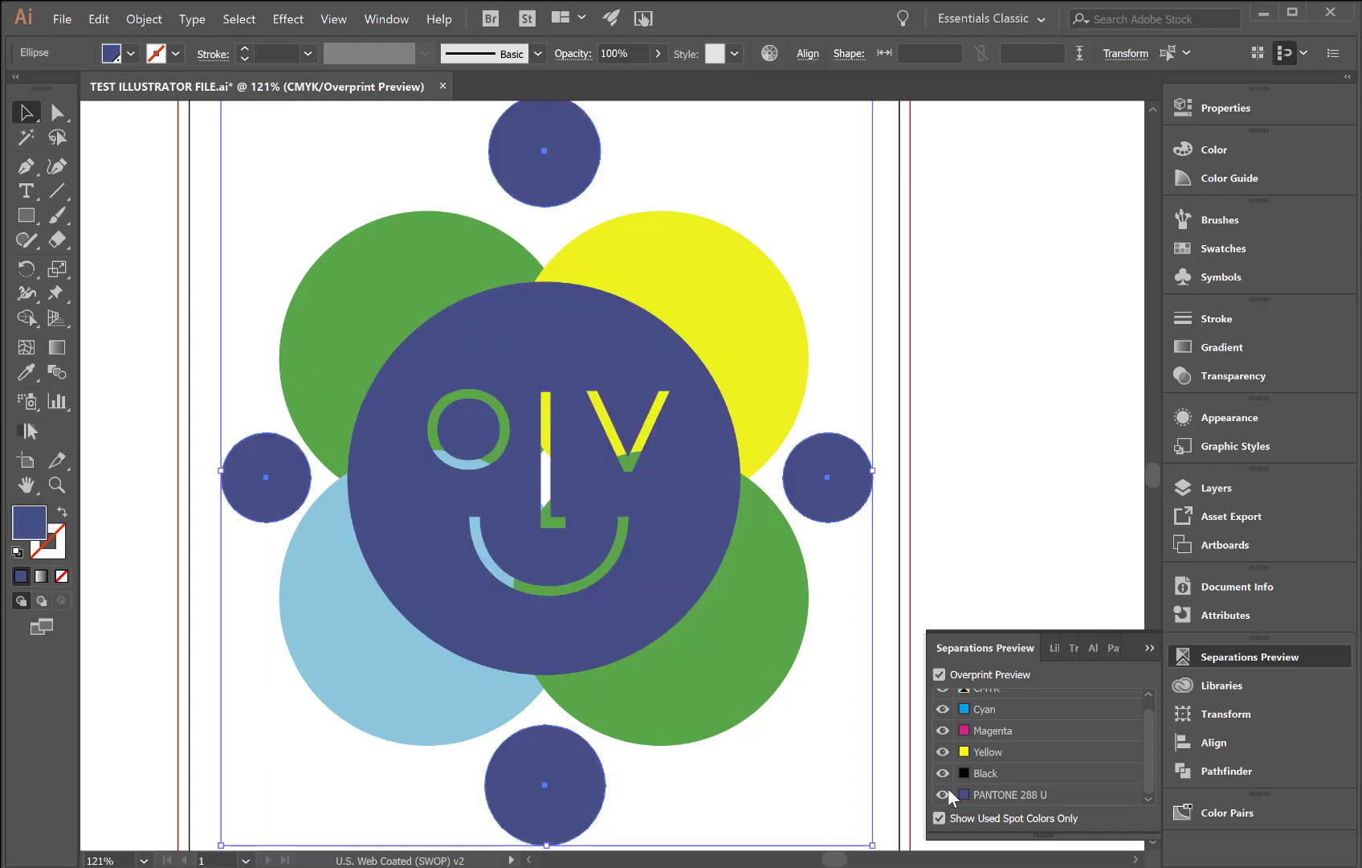
{"action": "left_click", "coordinate": [943, 677]}
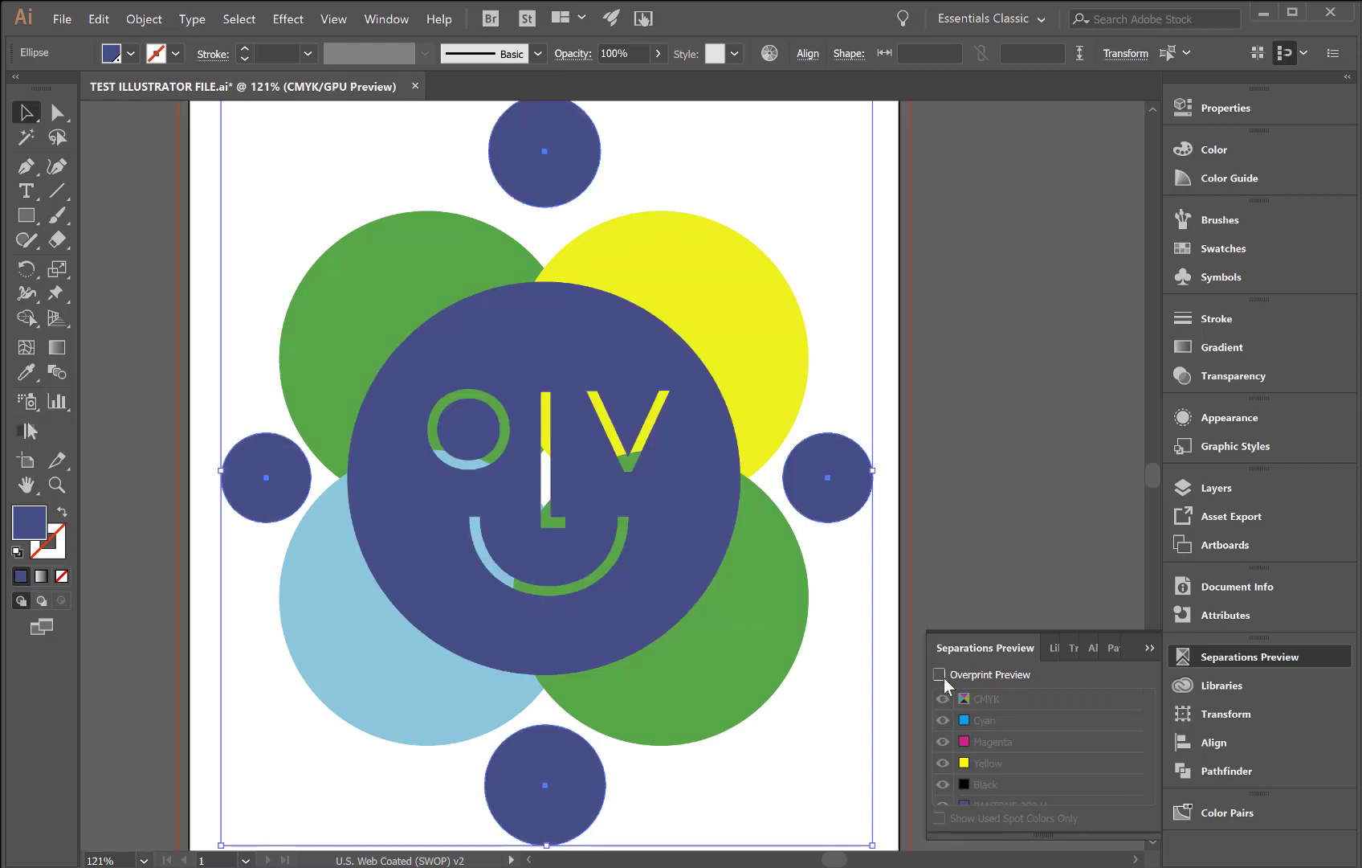
{"action": "left_click", "coordinate": [1148, 646]}
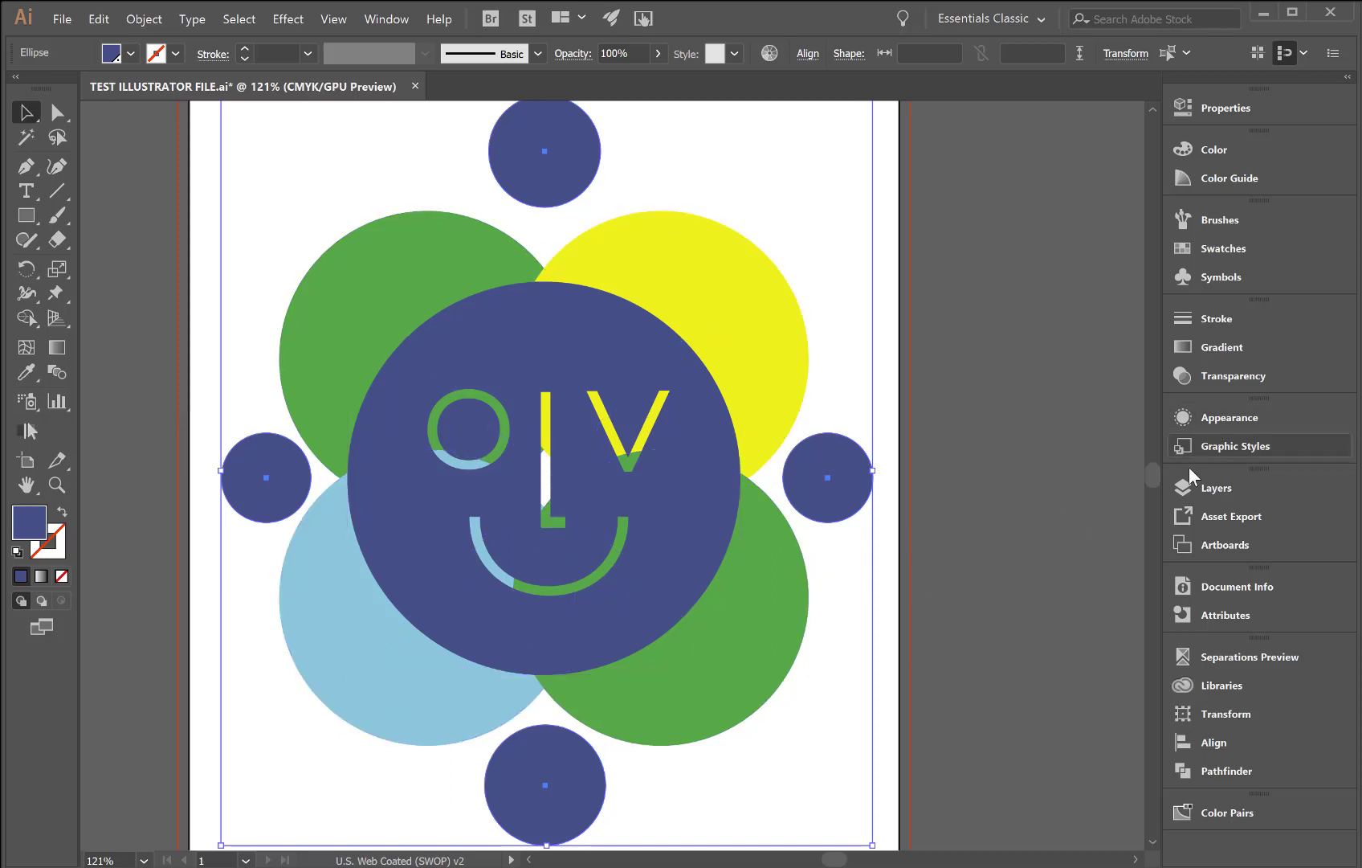
Open the PANTONE+ Solid Uncoated color book from the swatch libraries and clear its search filter
{"action": "left_click", "coordinate": [1244, 251]}
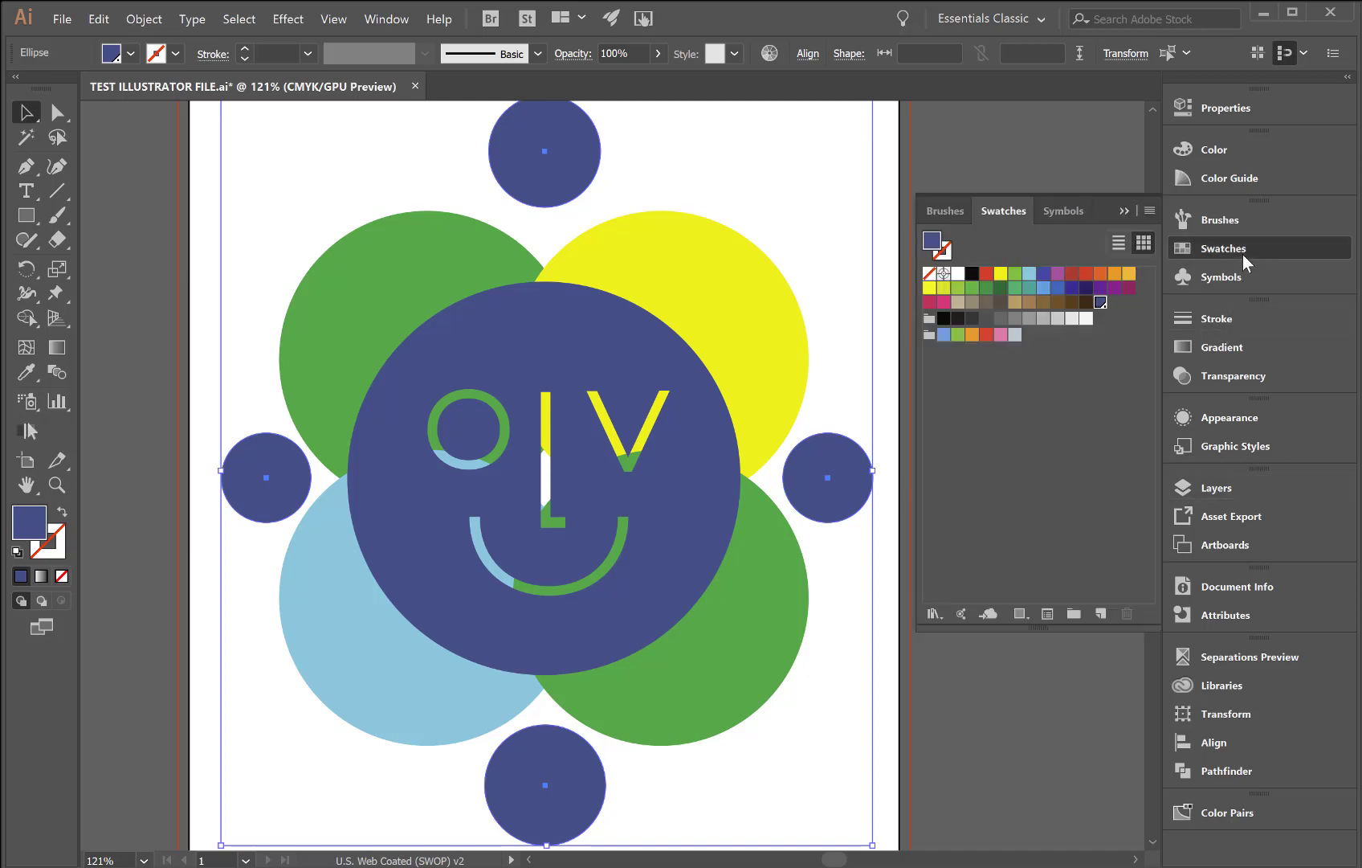
{"action": "left_click", "coordinate": [933, 614]}
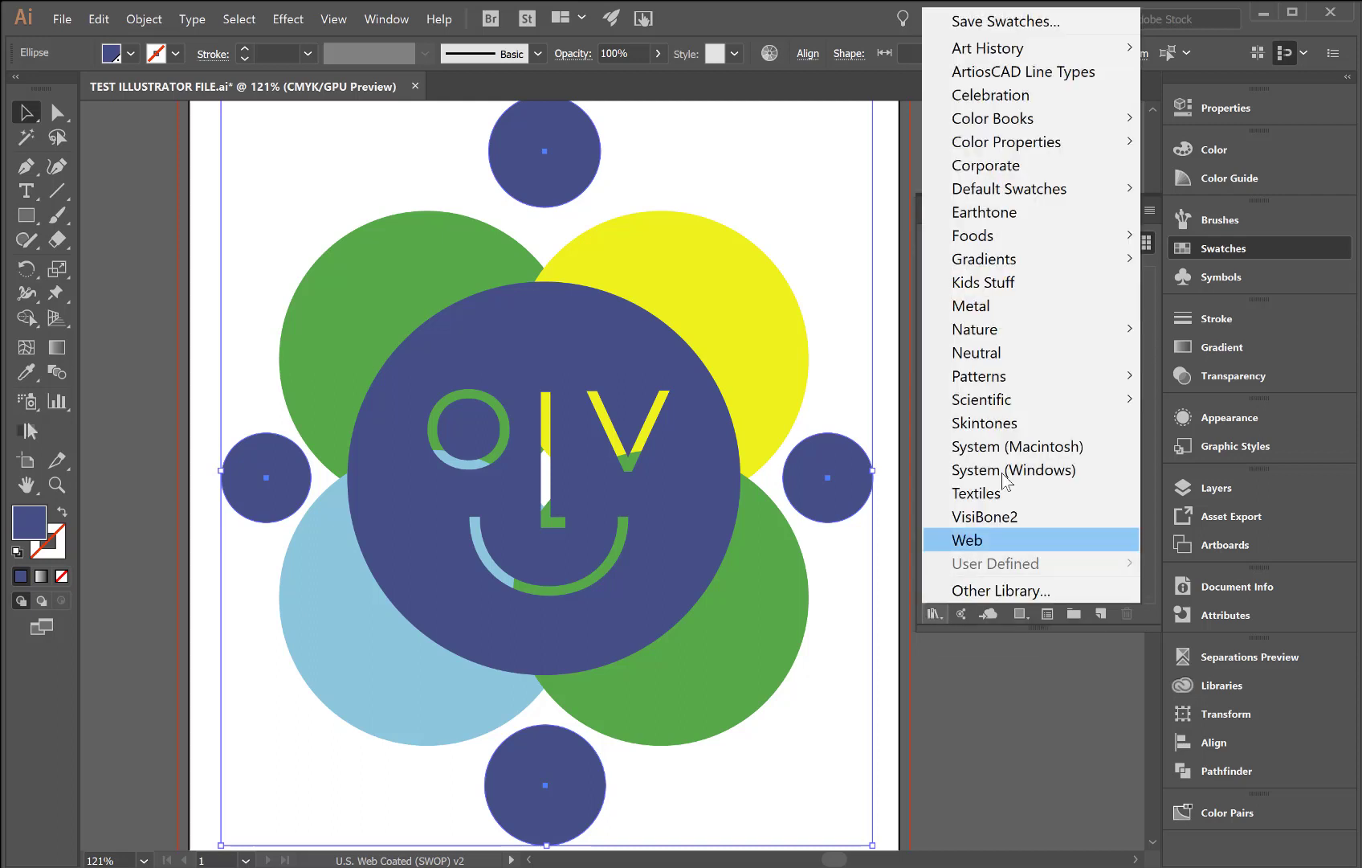
{"action": "mouse_move", "coordinate": [1031, 113]}
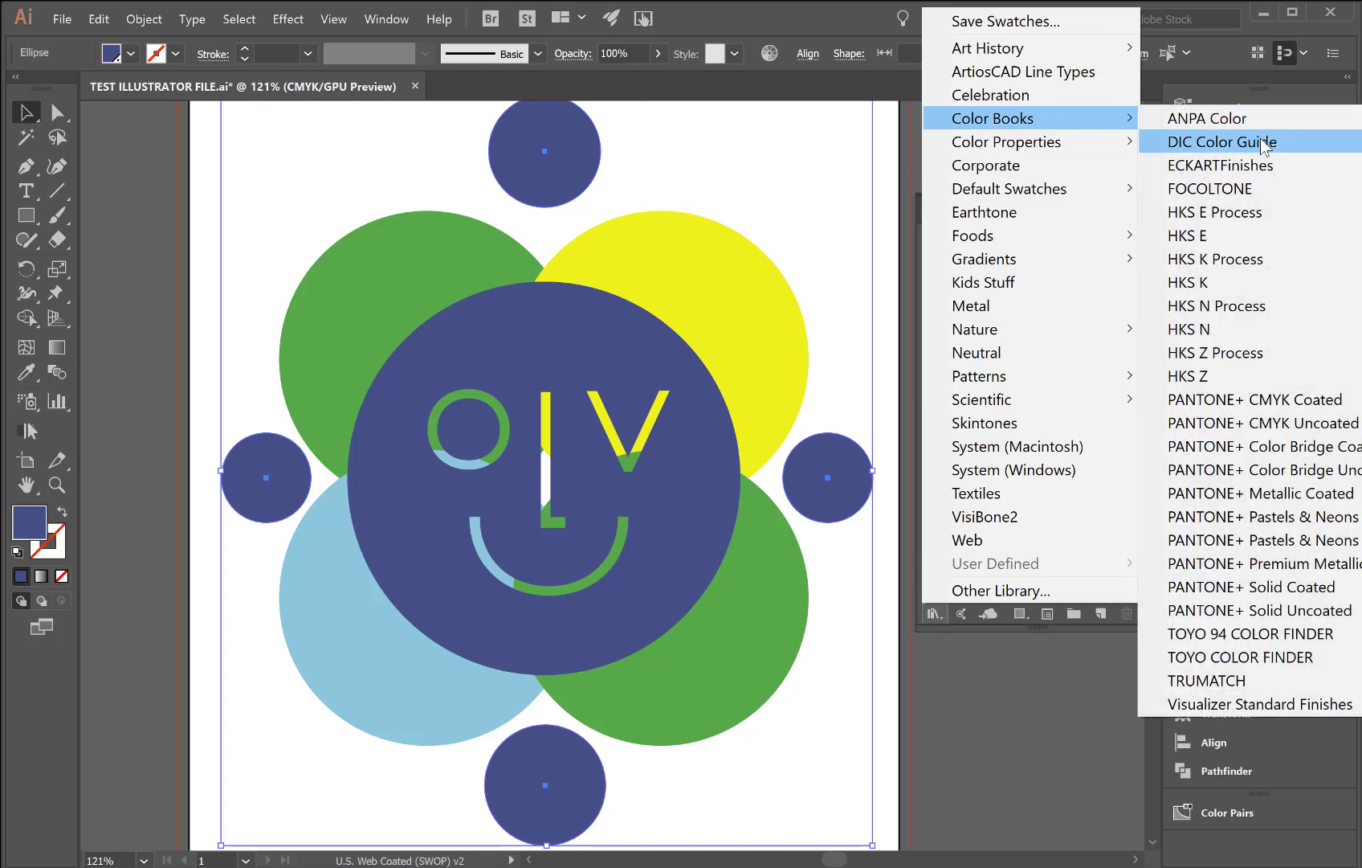
{"action": "left_click", "coordinate": [1323, 612]}
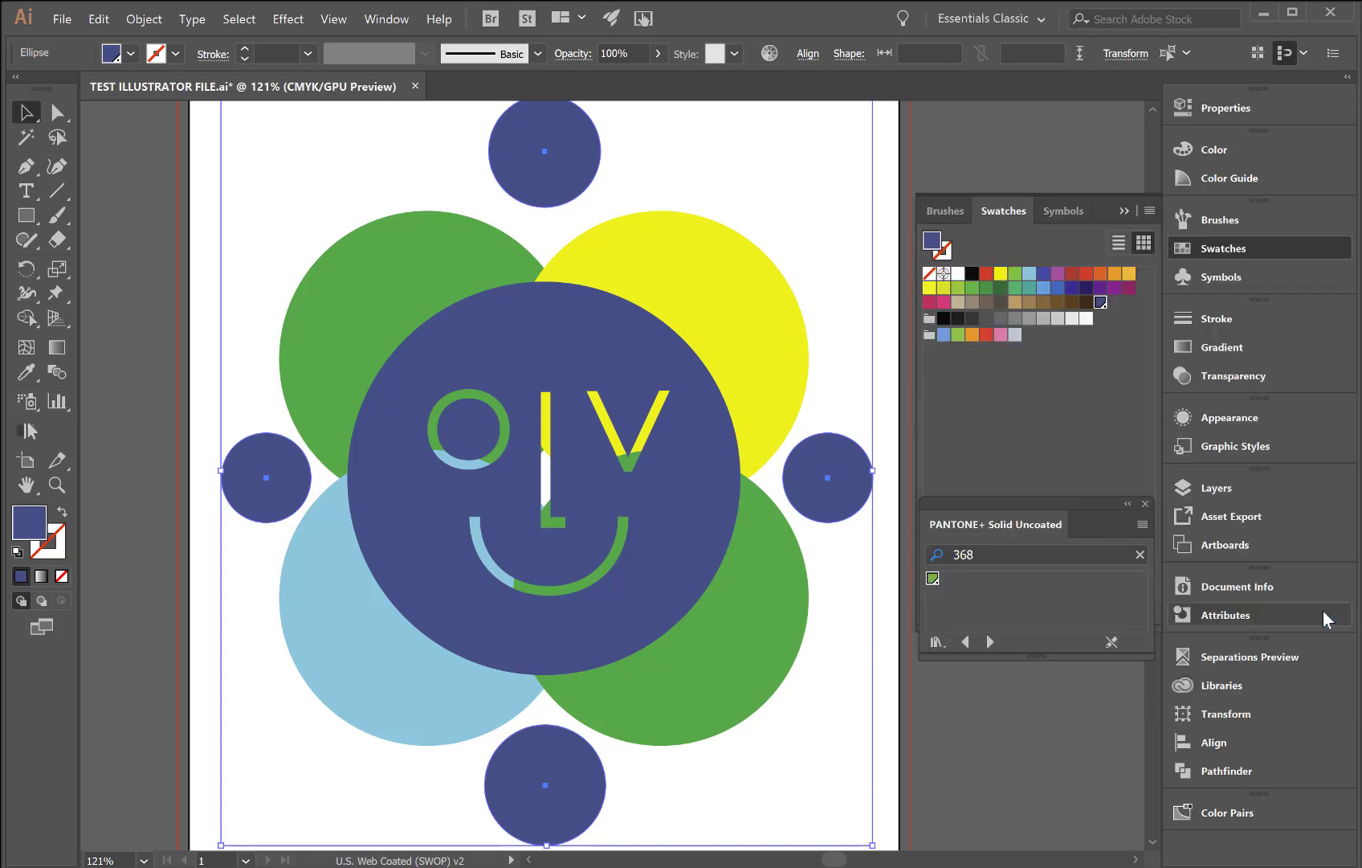
{"action": "left_click", "coordinate": [1140, 554]}
{"action": "scroll", "coordinate": [1069, 595], "scroll_direction": "down", "scroll_amount": 10}
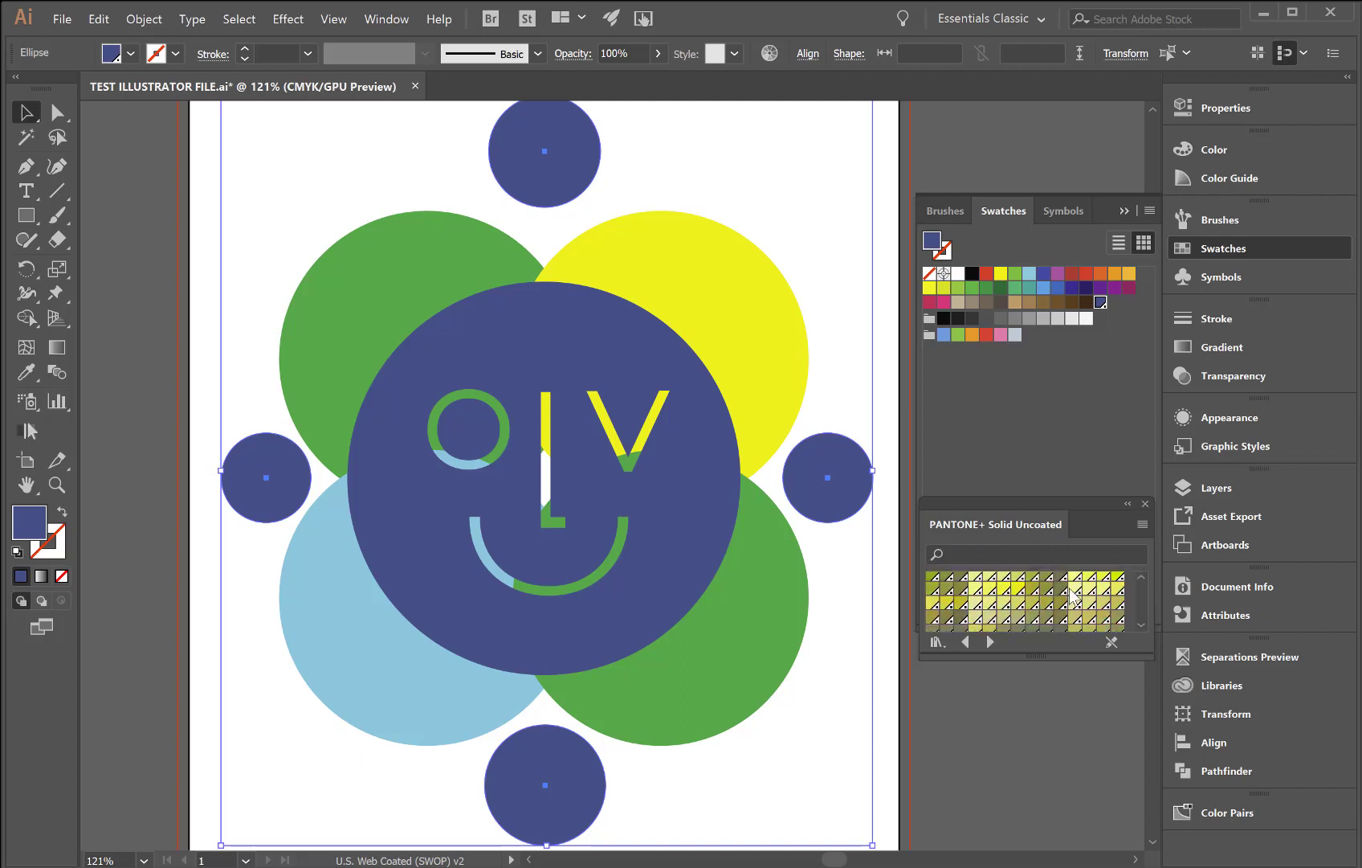
{"action": "scroll", "coordinate": [1068, 594], "scroll_direction": "up", "scroll_amount": 15}
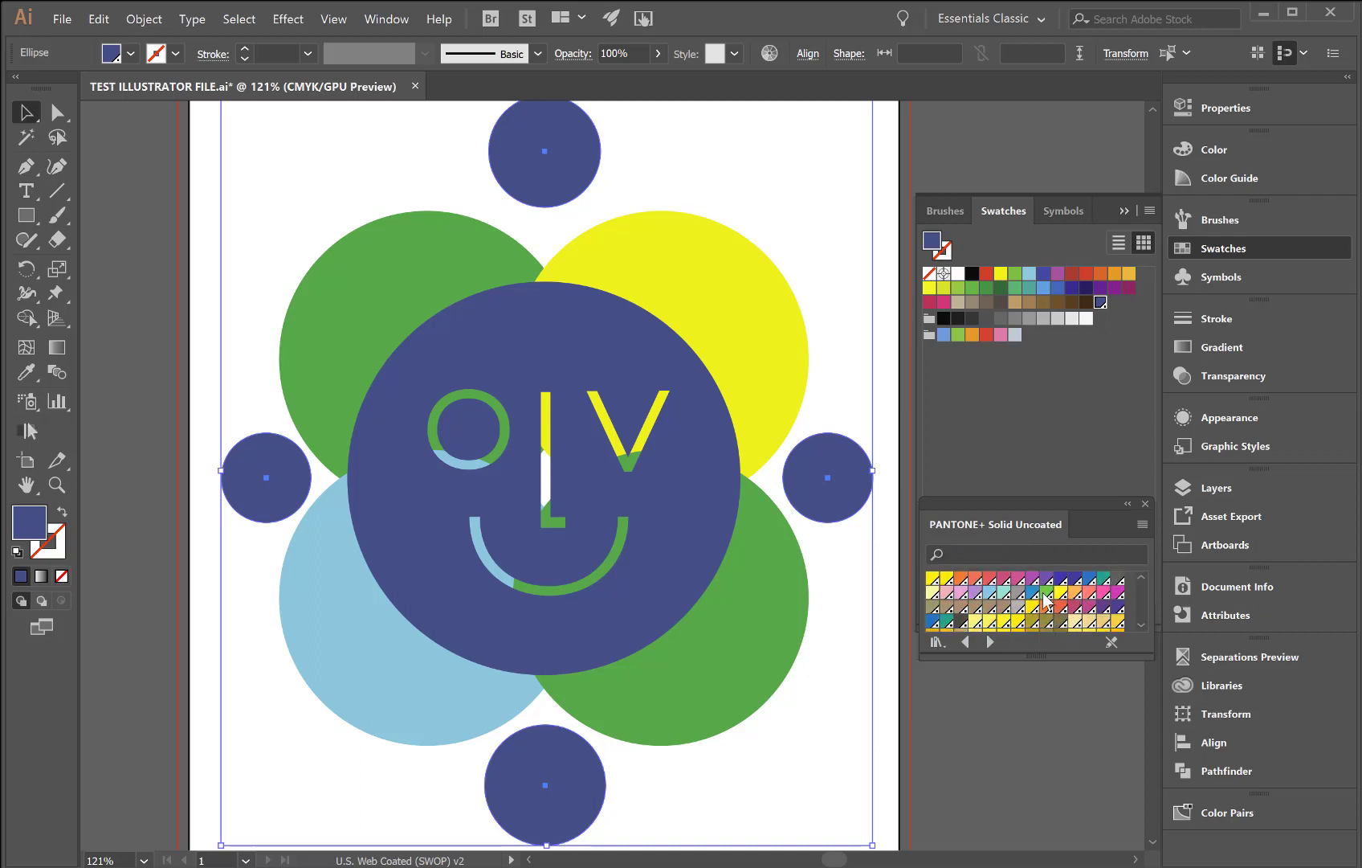
{"action": "left_click", "coordinate": [1007, 555]}
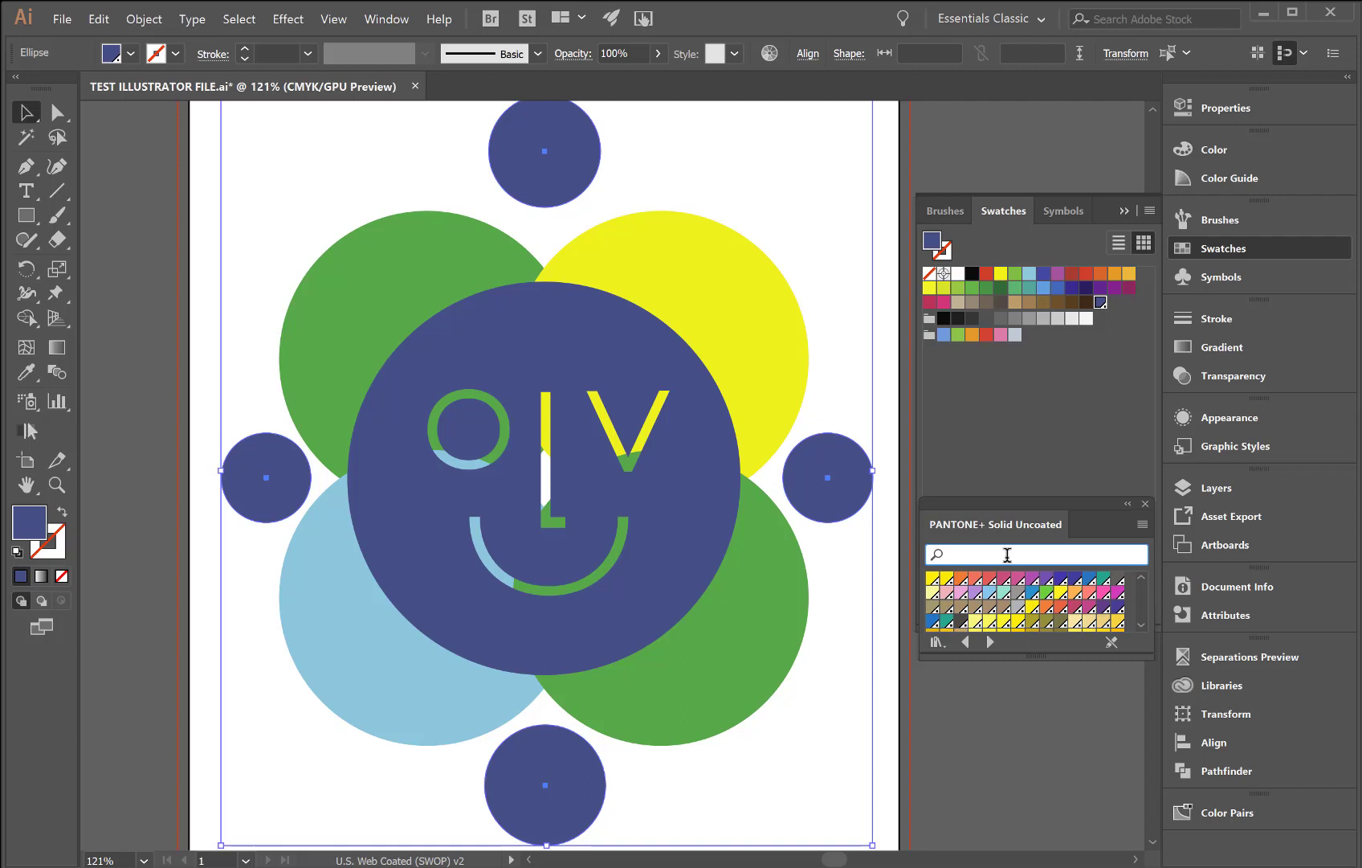
Select both large green circles and fill them with the PANTONE 368 U spot swatch
{"action": "left_click", "coordinate": [884, 641]}
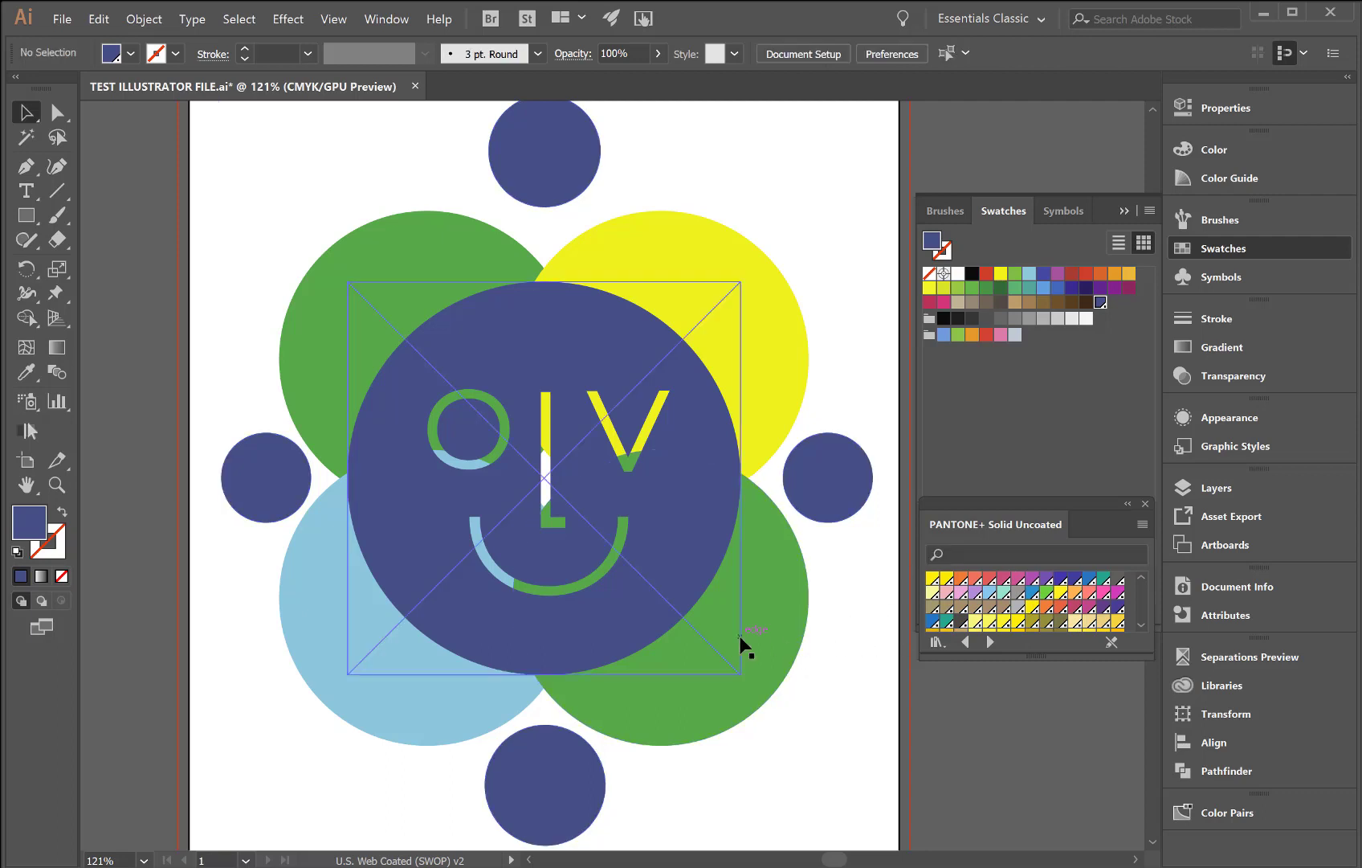
{"action": "left_click", "coordinate": [740, 637]}
{"action": "left_click", "coordinate": [794, 600]}
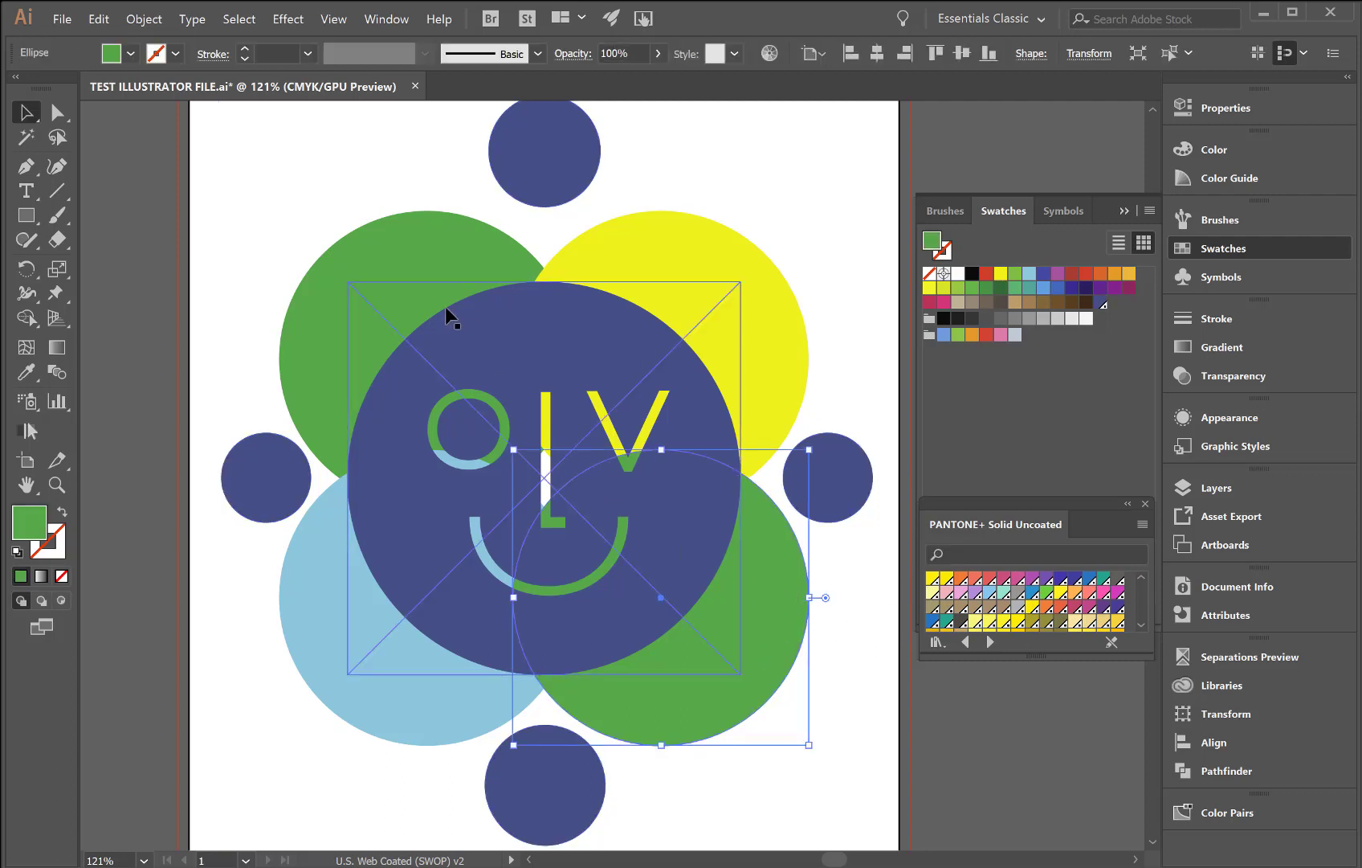
{"action": "left_click", "coordinate": [359, 244], "text": "shift"}
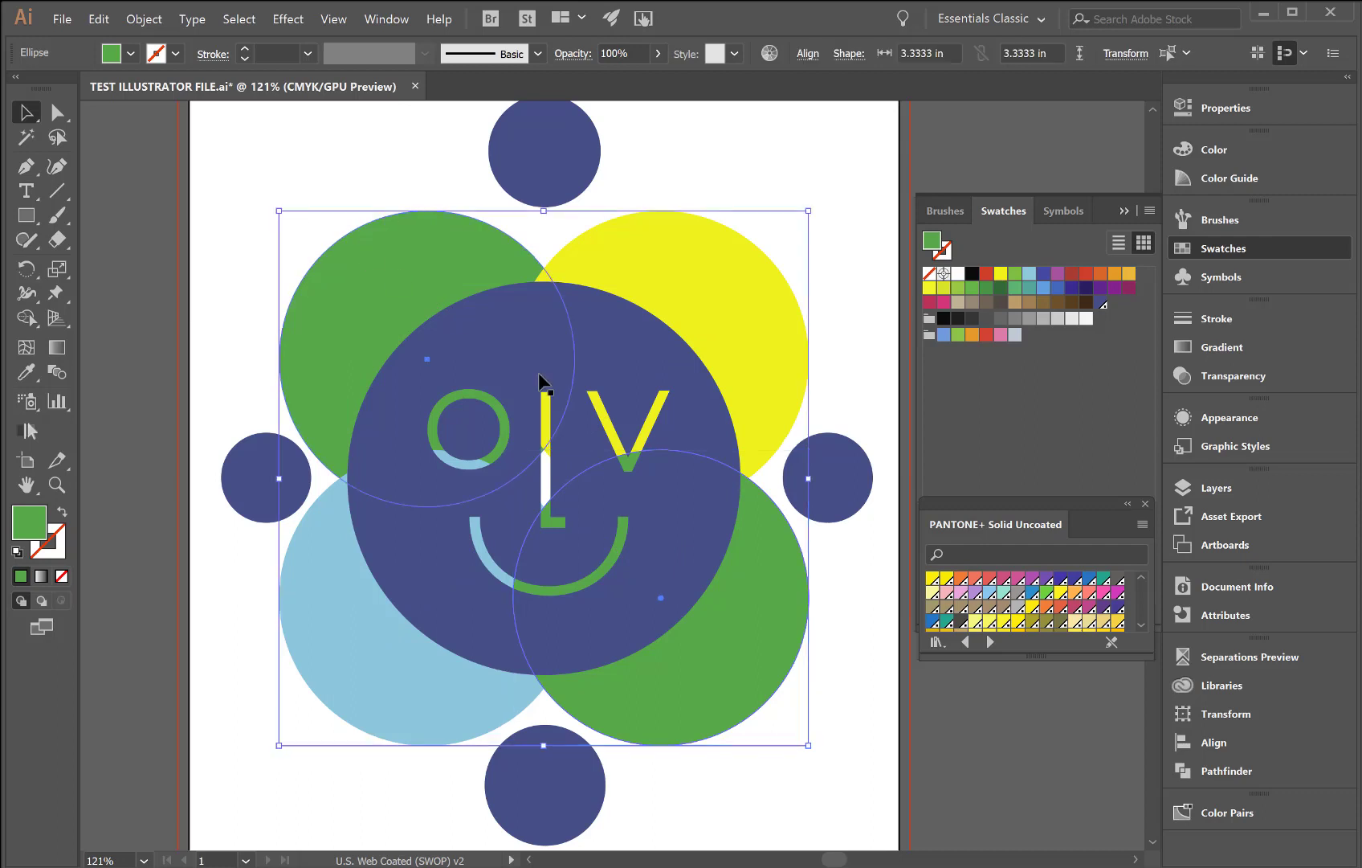
{"action": "left_click", "coordinate": [1024, 554]}
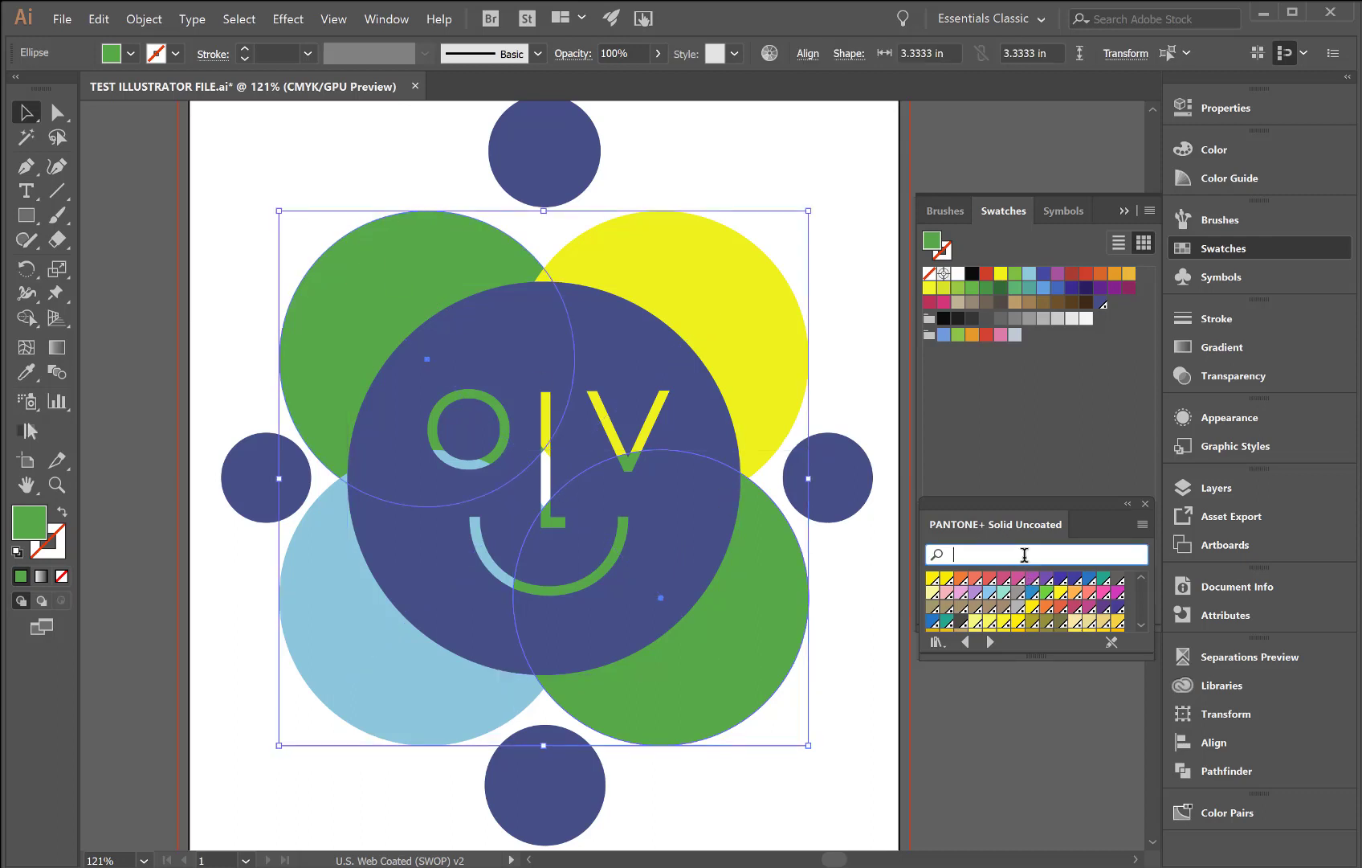
{"action": "type", "text": "368"}
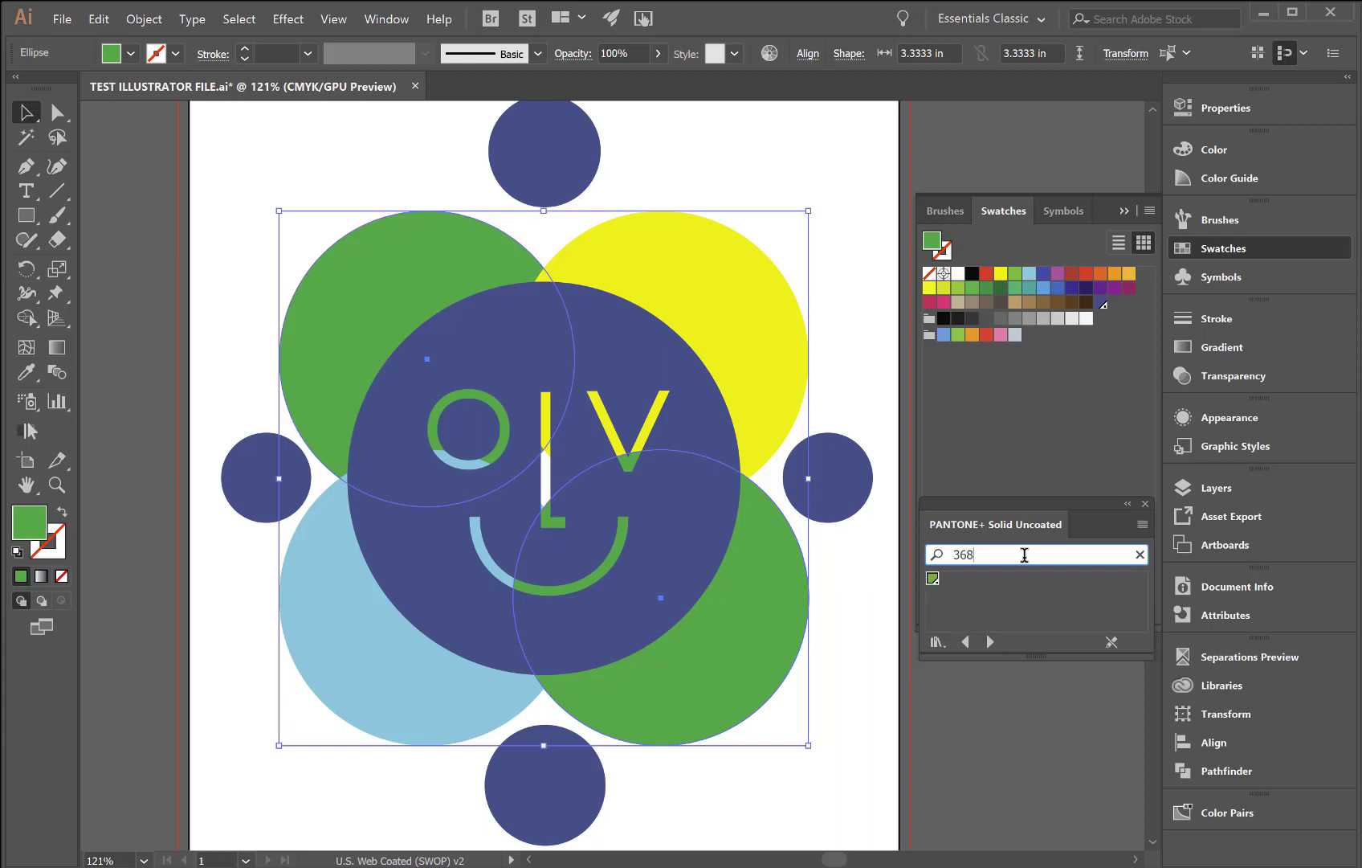
{"action": "left_click", "coordinate": [932, 580]}
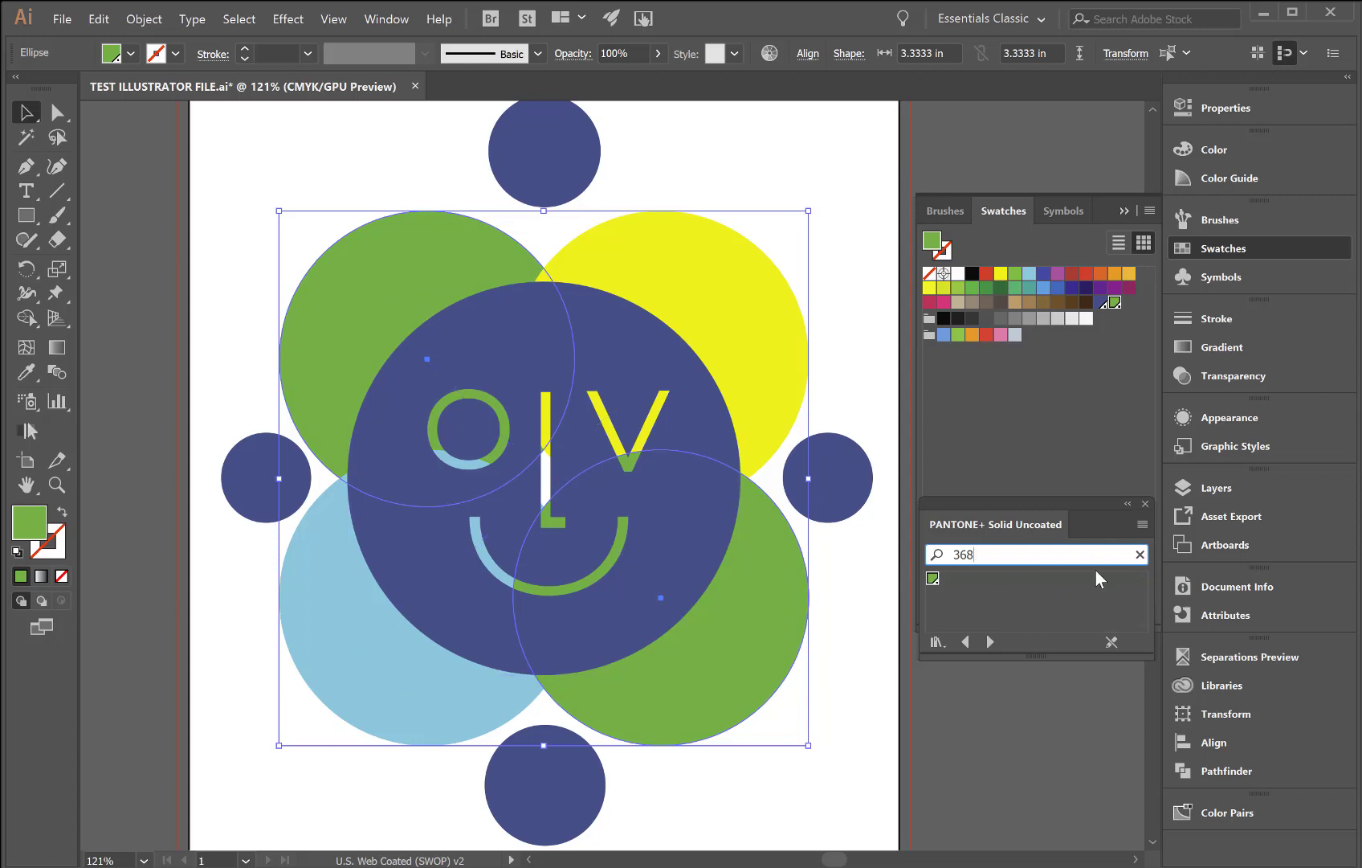
Fill the large light blue circle with the PANTONE 324 U spot swatch and close the color book
{"action": "left_click", "coordinate": [1140, 555]}
{"action": "left_click", "coordinate": [872, 739]}
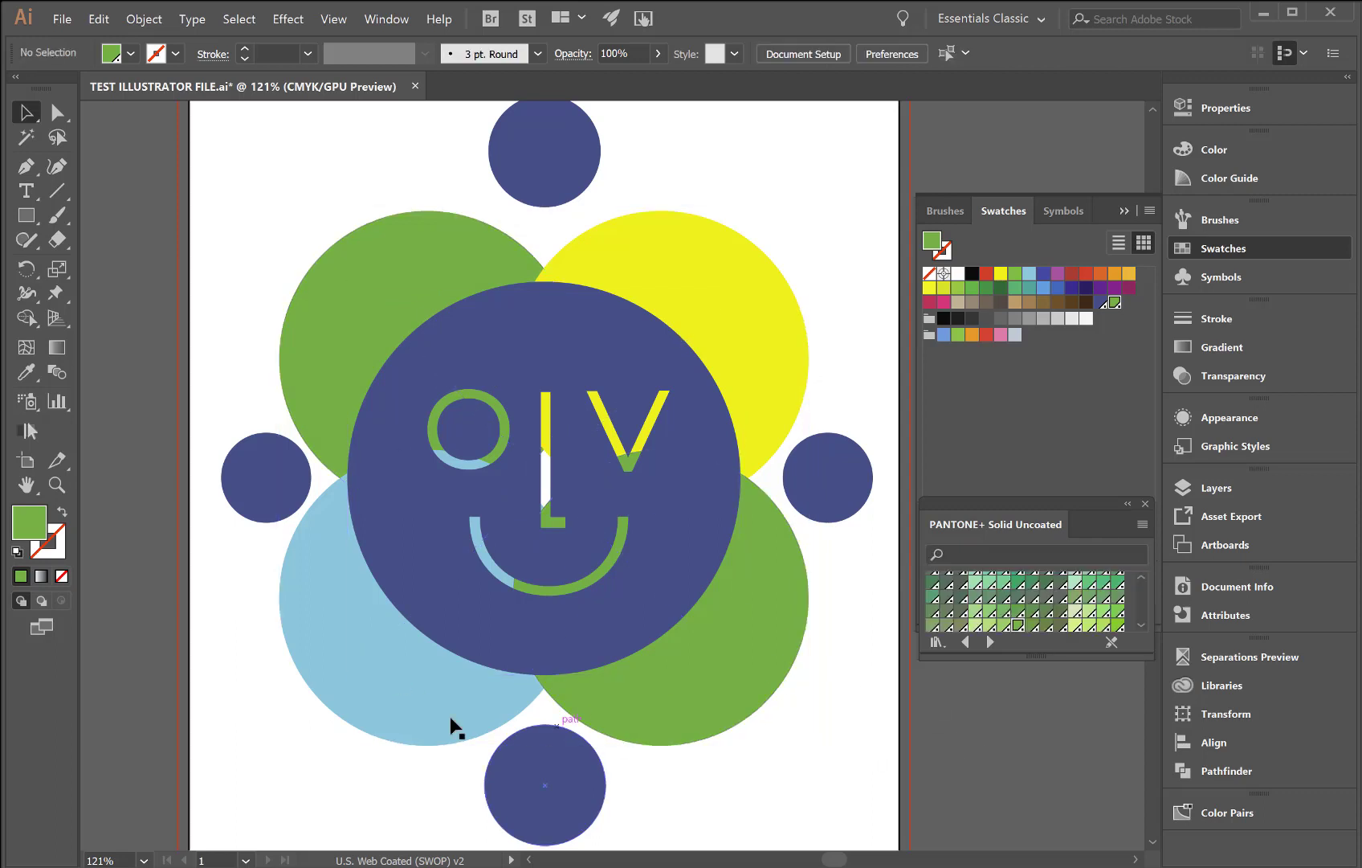
{"action": "left_click", "coordinate": [414, 710]}
{"action": "left_click", "coordinate": [1034, 554]}
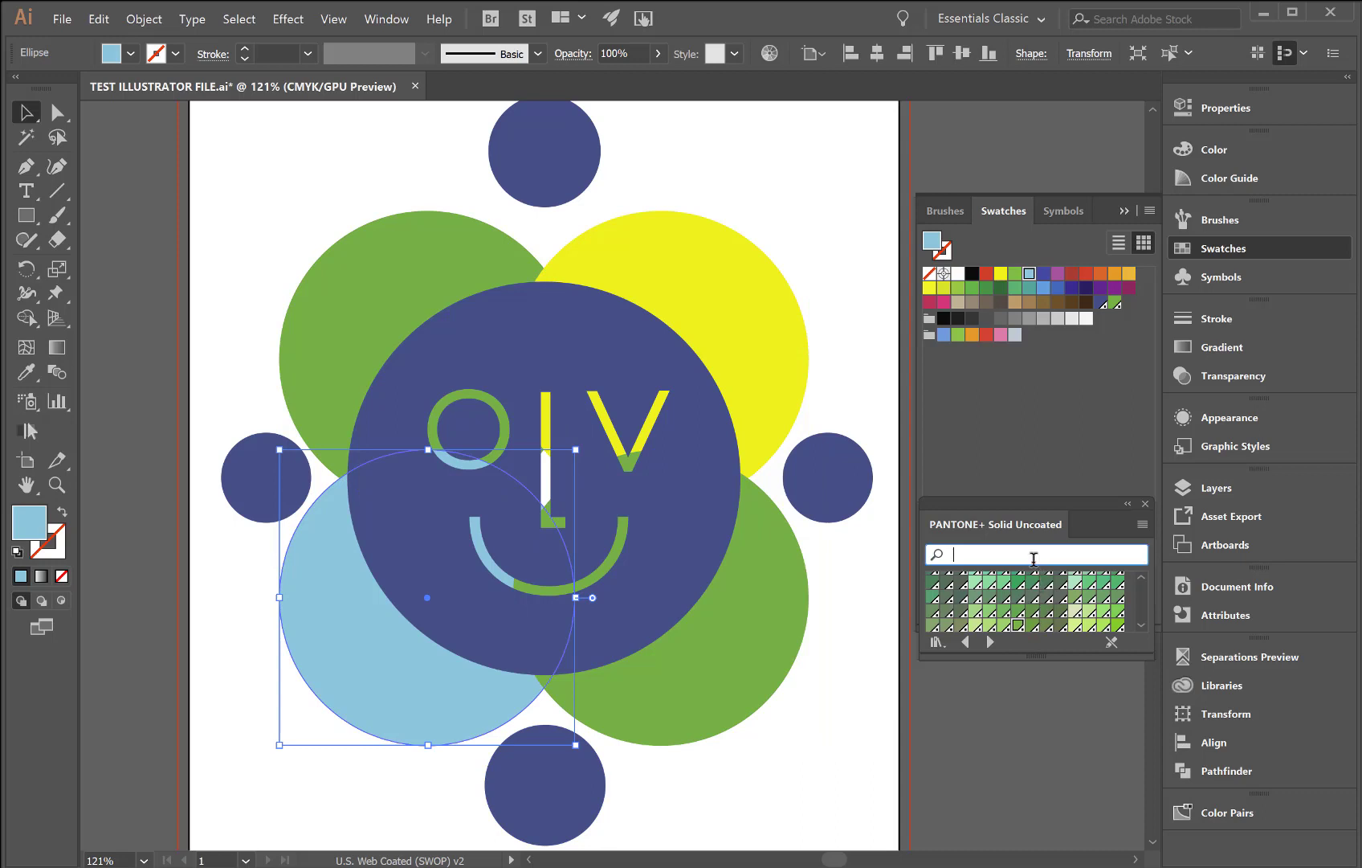
{"action": "type", "text": "324"}
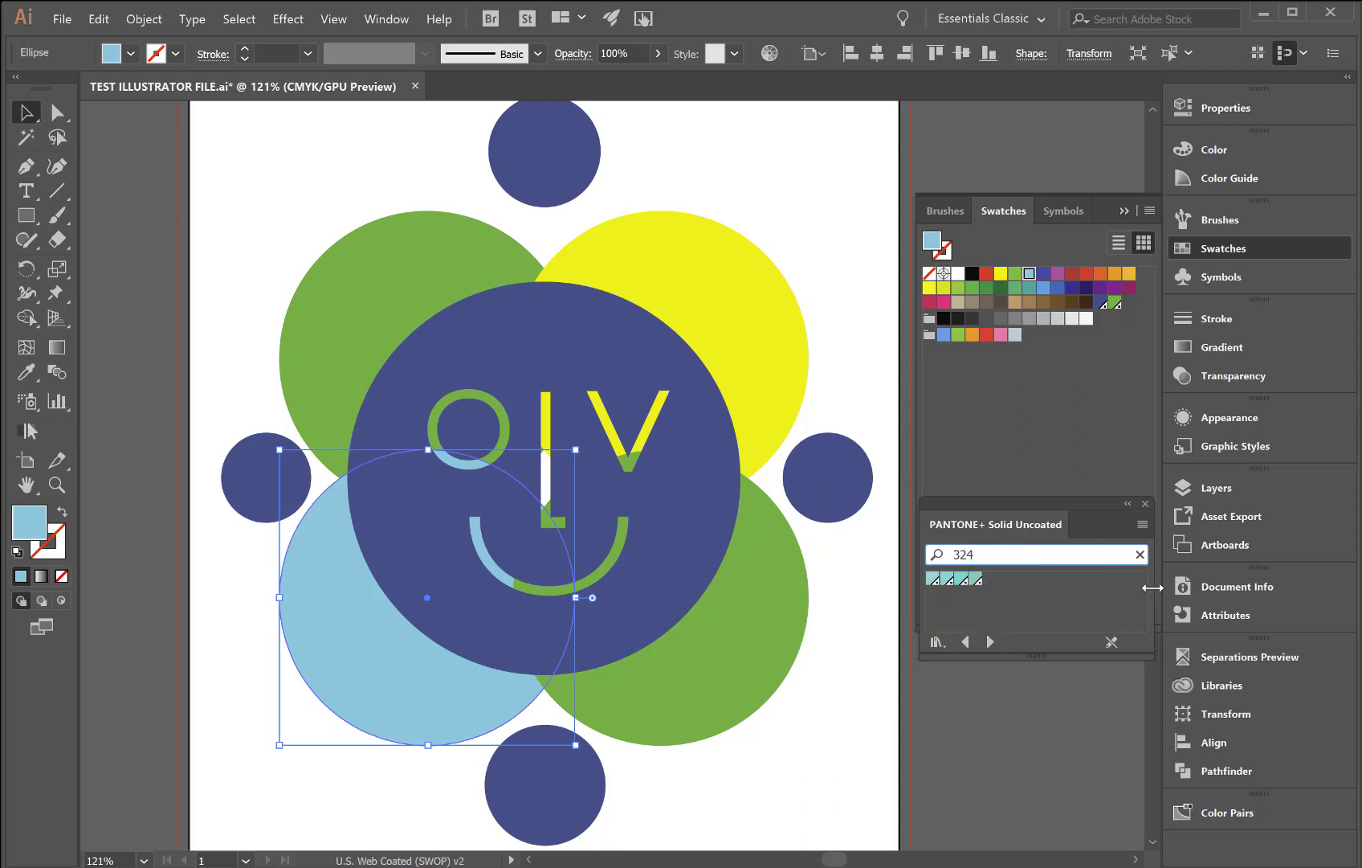
{"action": "left_click", "coordinate": [934, 580]}
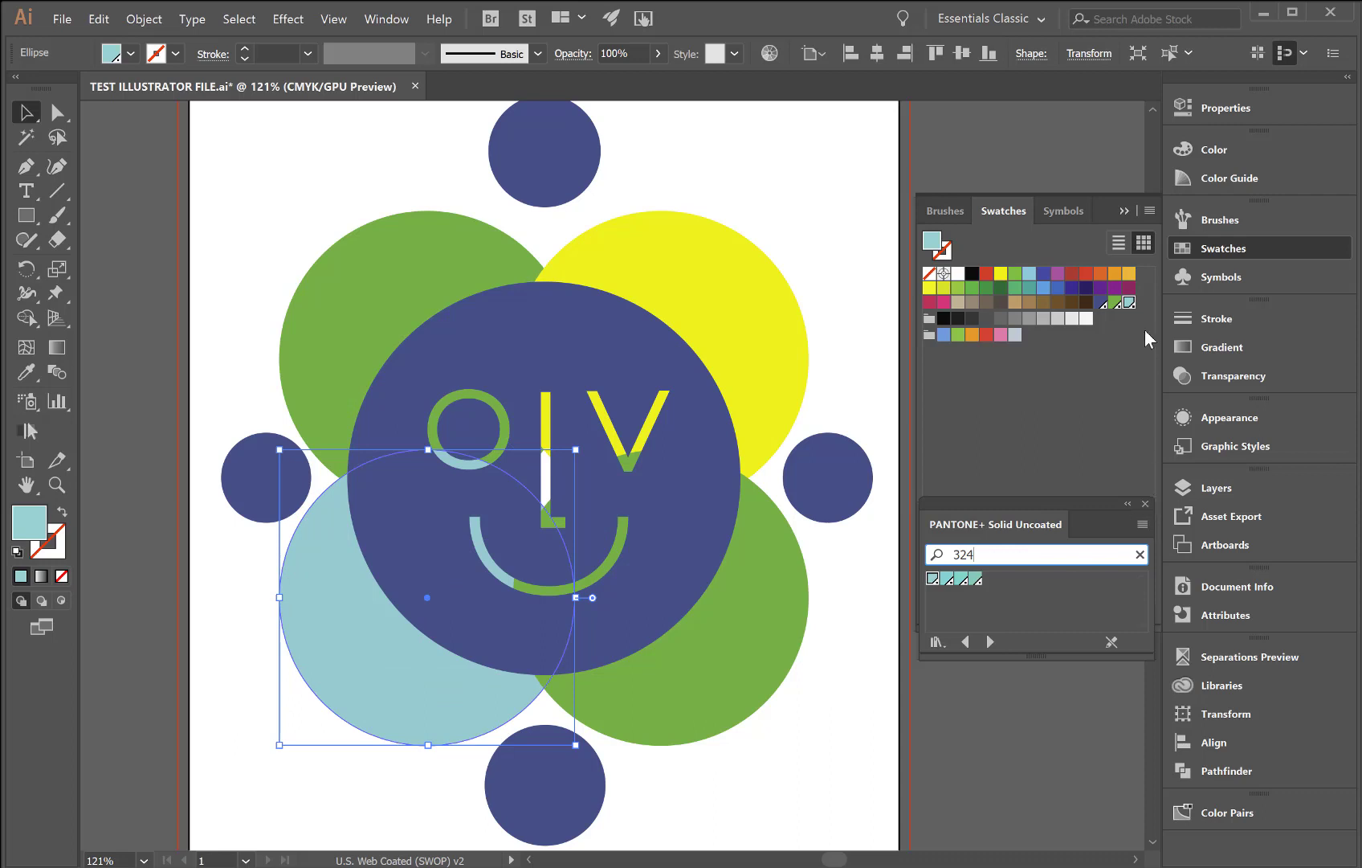
{"action": "left_click", "coordinate": [1127, 209]}
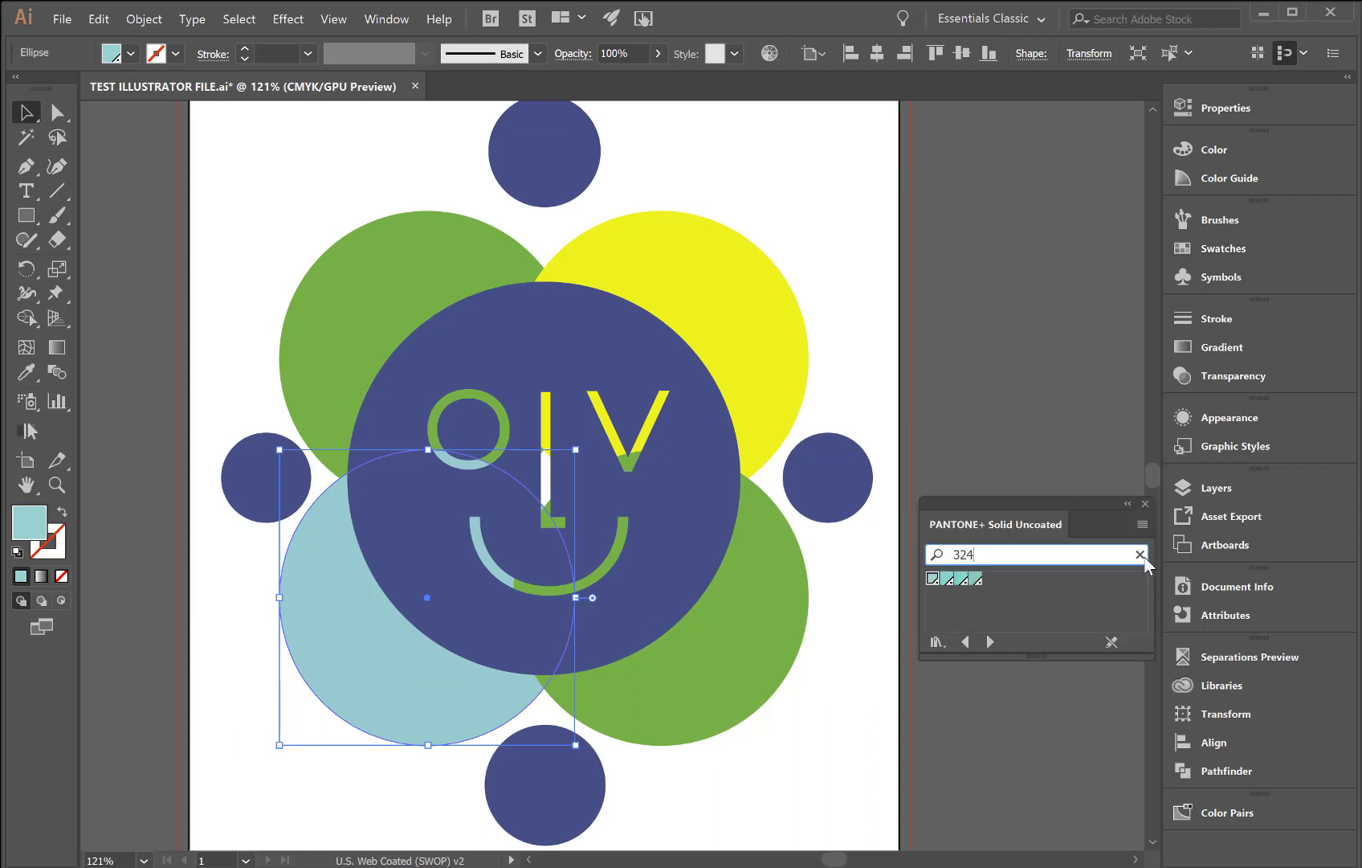
{"action": "left_click", "coordinate": [1145, 505]}
Examine which artwork still uses process colors by hiding and reshowing the CMYK separations with Overprint Preview
{"action": "left_click", "coordinate": [1195, 655]}
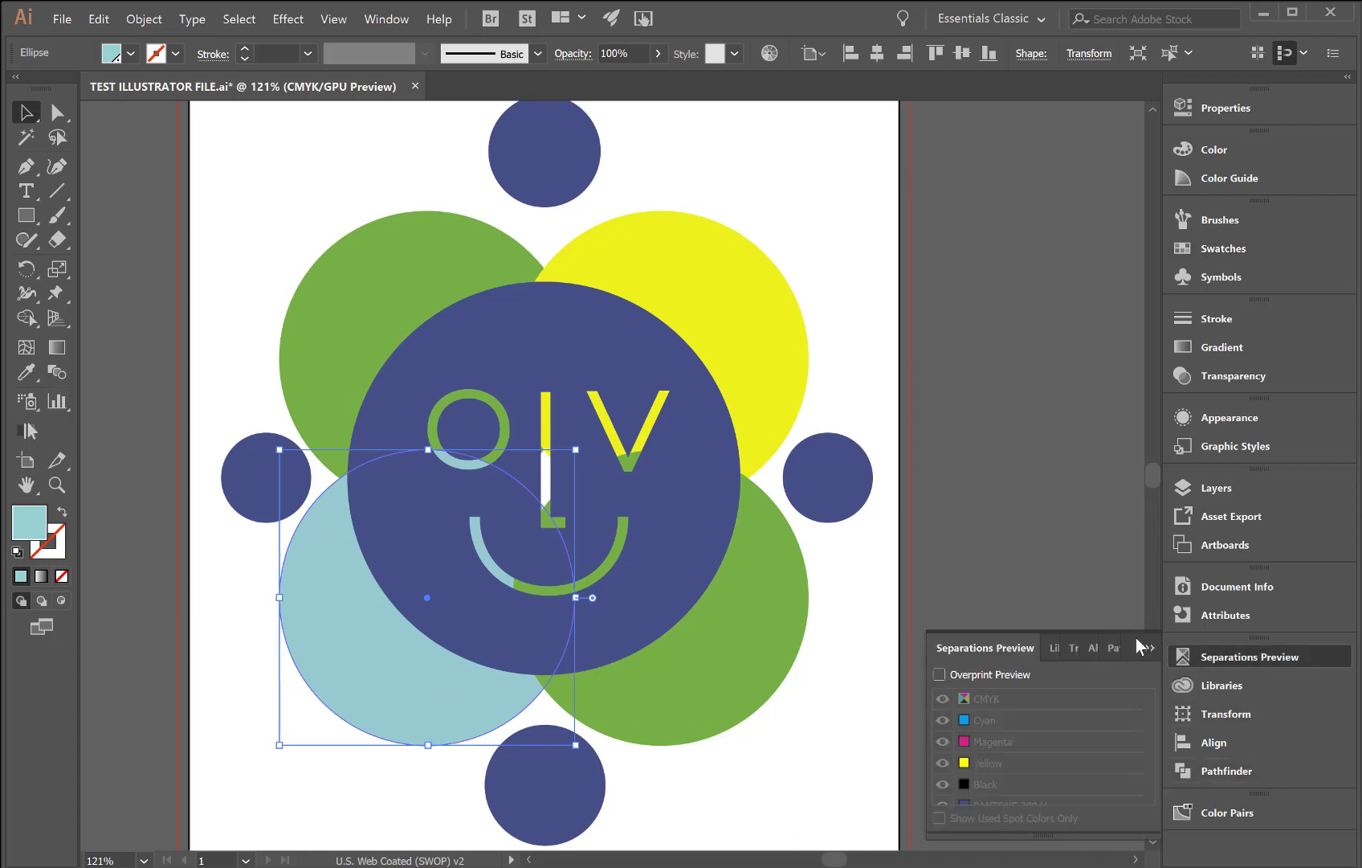
{"action": "left_click", "coordinate": [989, 674]}
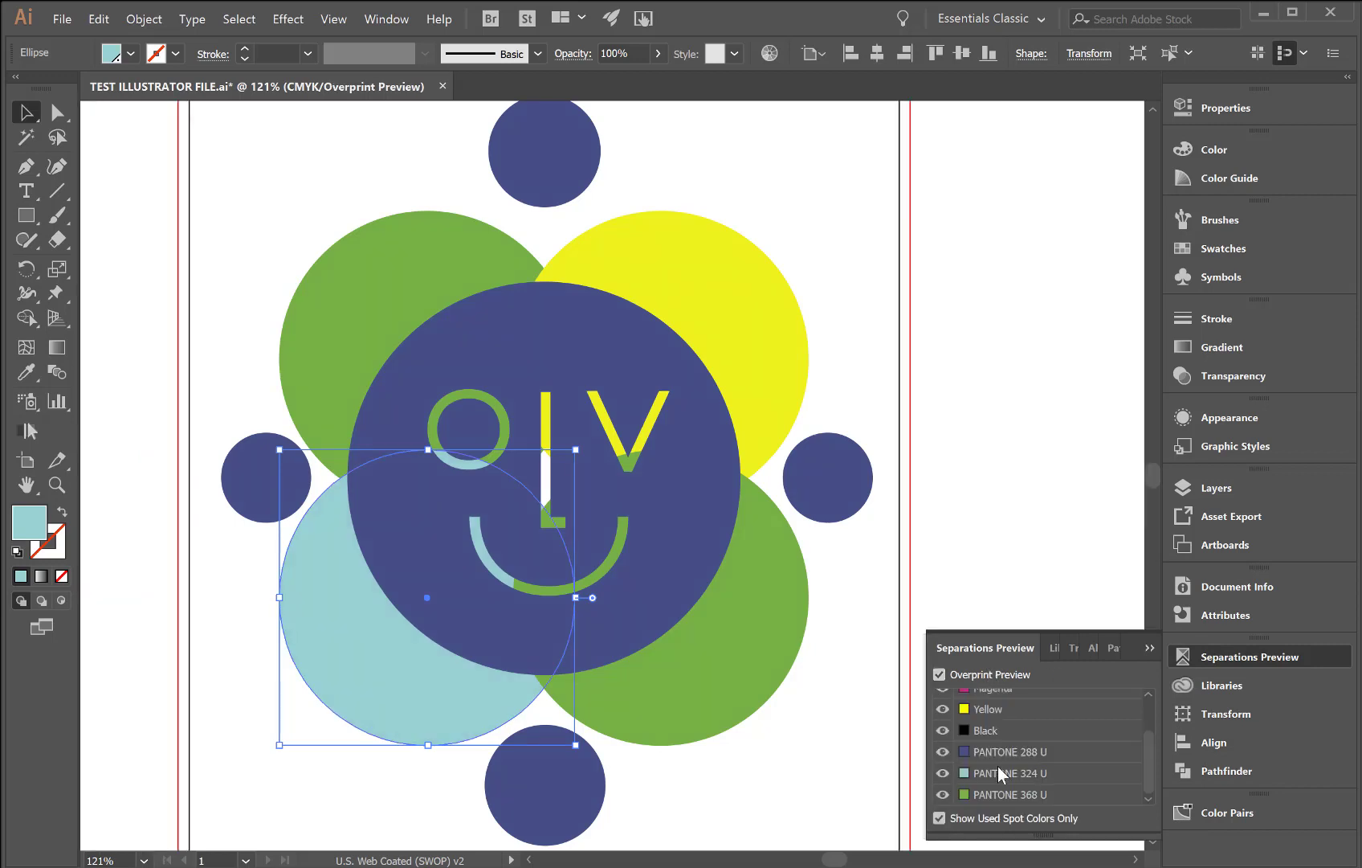
{"action": "scroll", "coordinate": [985, 752], "scroll_direction": "up", "scroll_amount": 3}
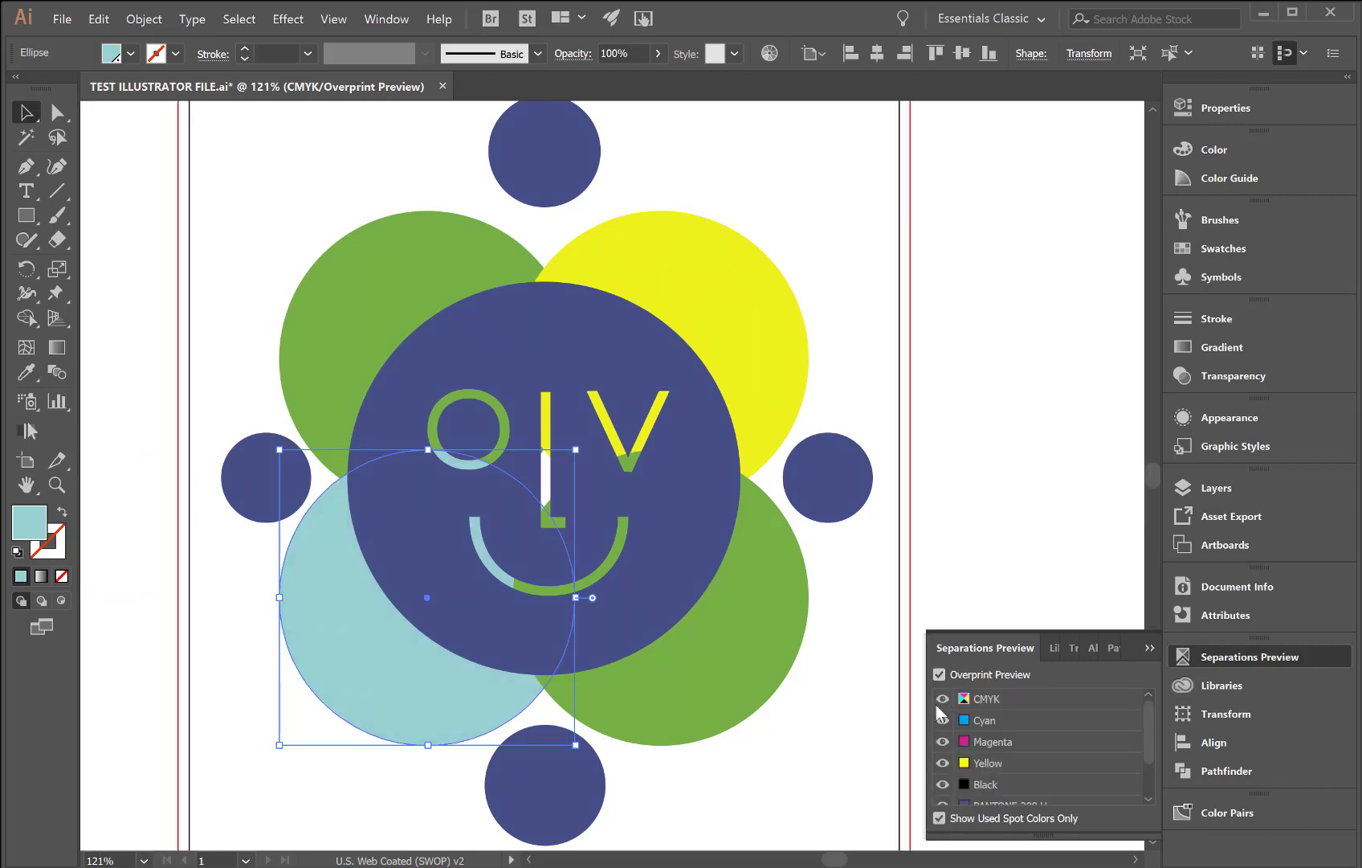
{"action": "left_click", "coordinate": [948, 697]}
{"action": "left_click", "coordinate": [945, 699]}
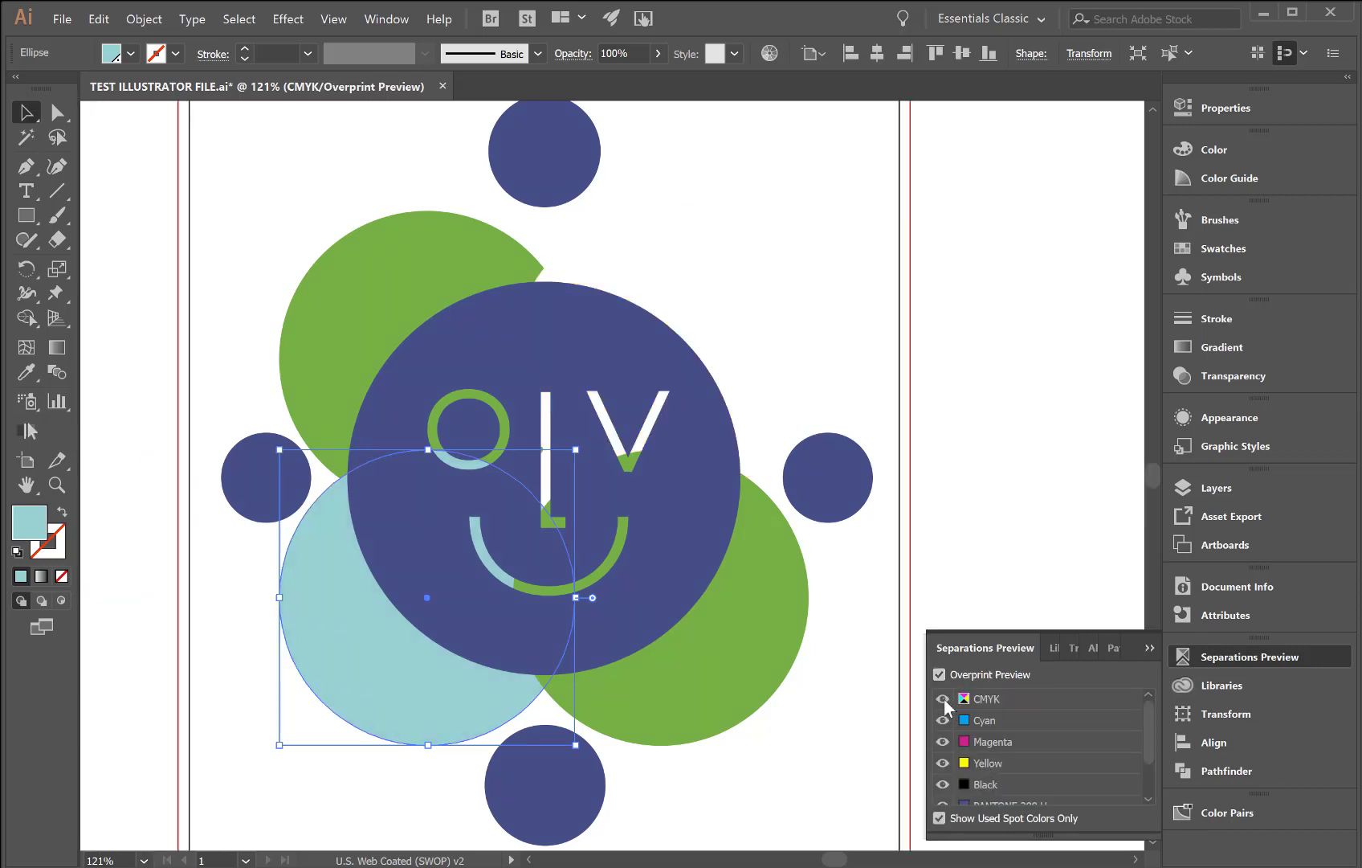
{"action": "left_click", "coordinate": [945, 700]}
{"action": "left_click", "coordinate": [944, 700]}
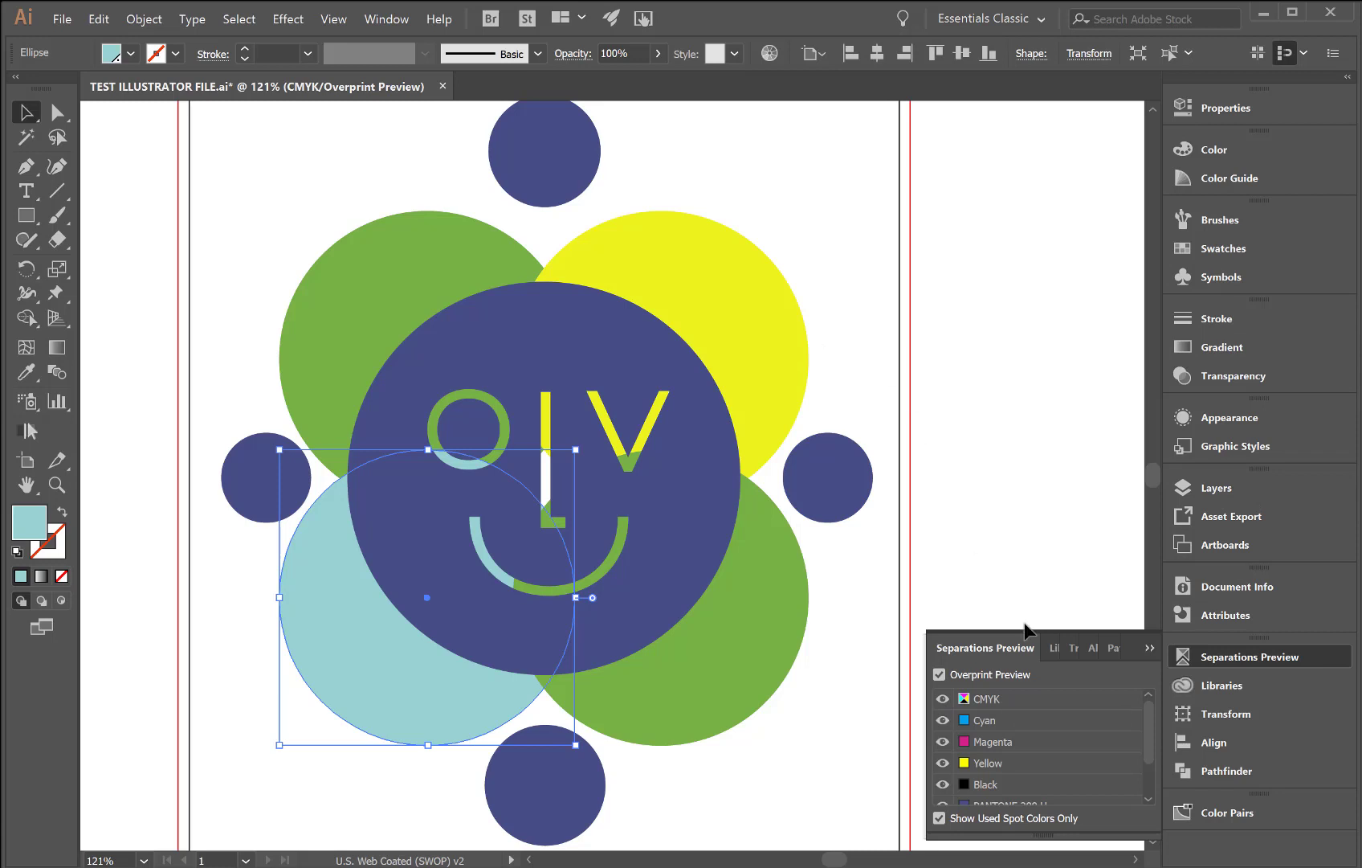
{"action": "left_click", "coordinate": [975, 672]}
Select the large yellow circle and open the PANTONE+ Solid Uncoated color book from the swatch libraries
{"action": "left_click", "coordinate": [836, 316]}
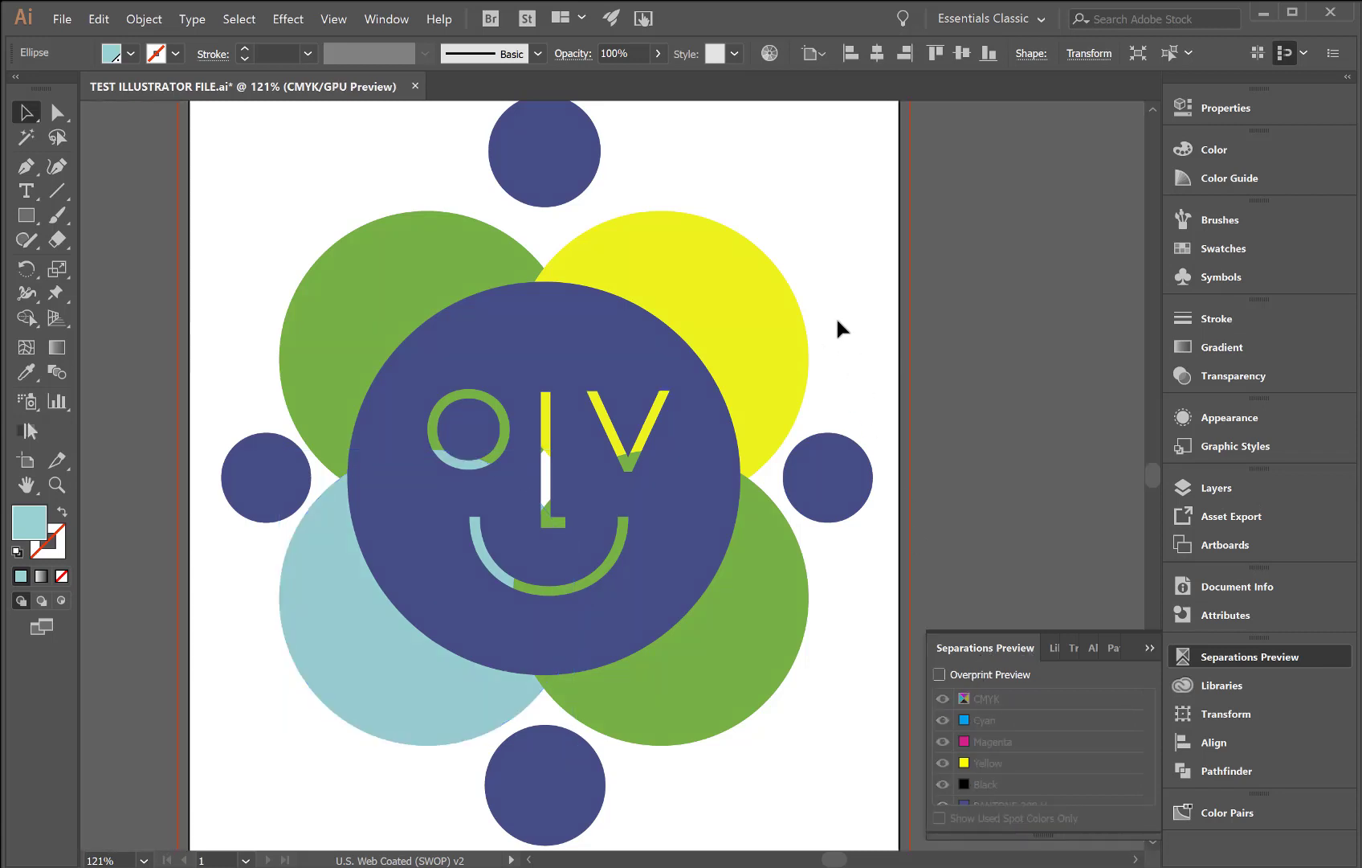
{"action": "left_click", "coordinate": [771, 285]}
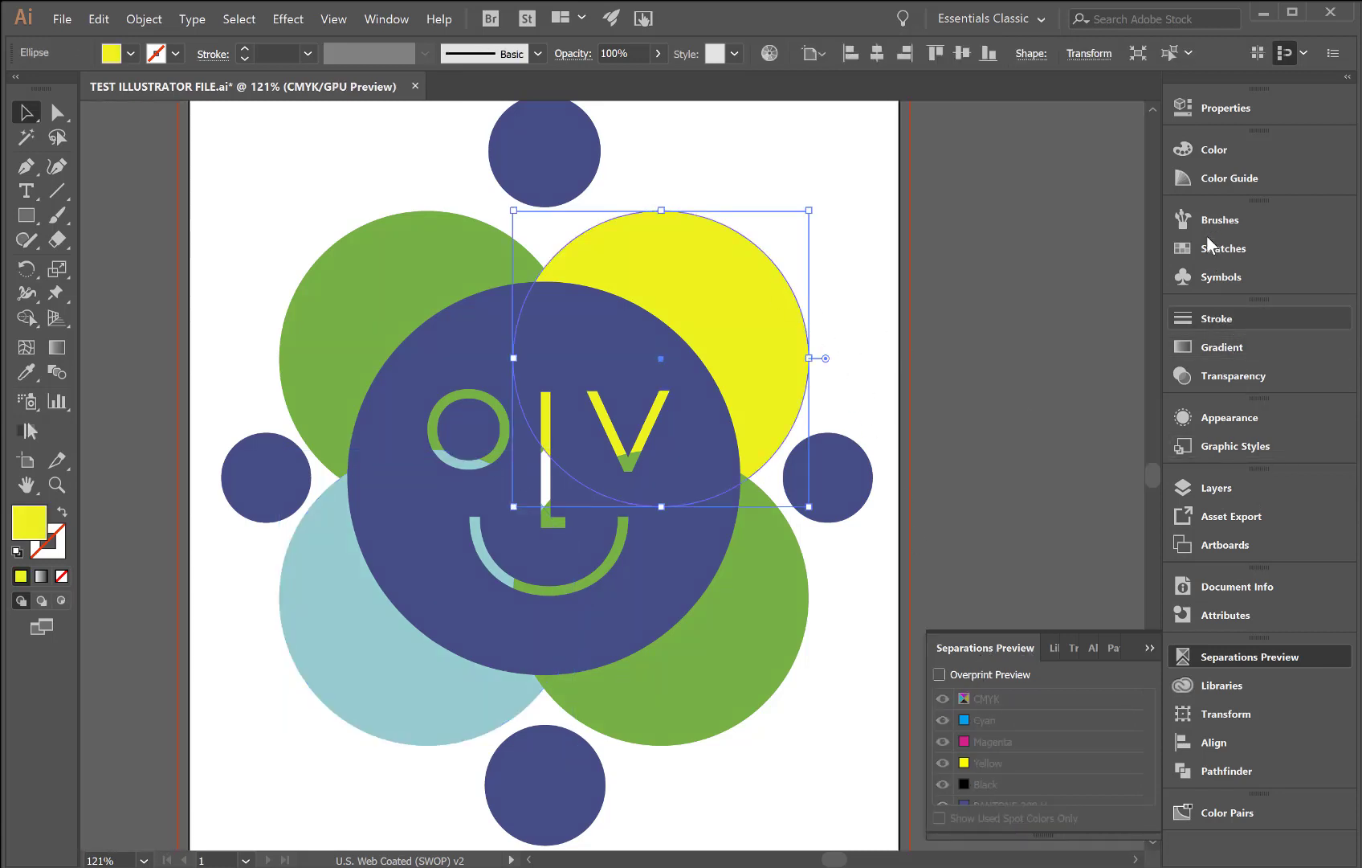
{"action": "left_click", "coordinate": [1232, 251]}
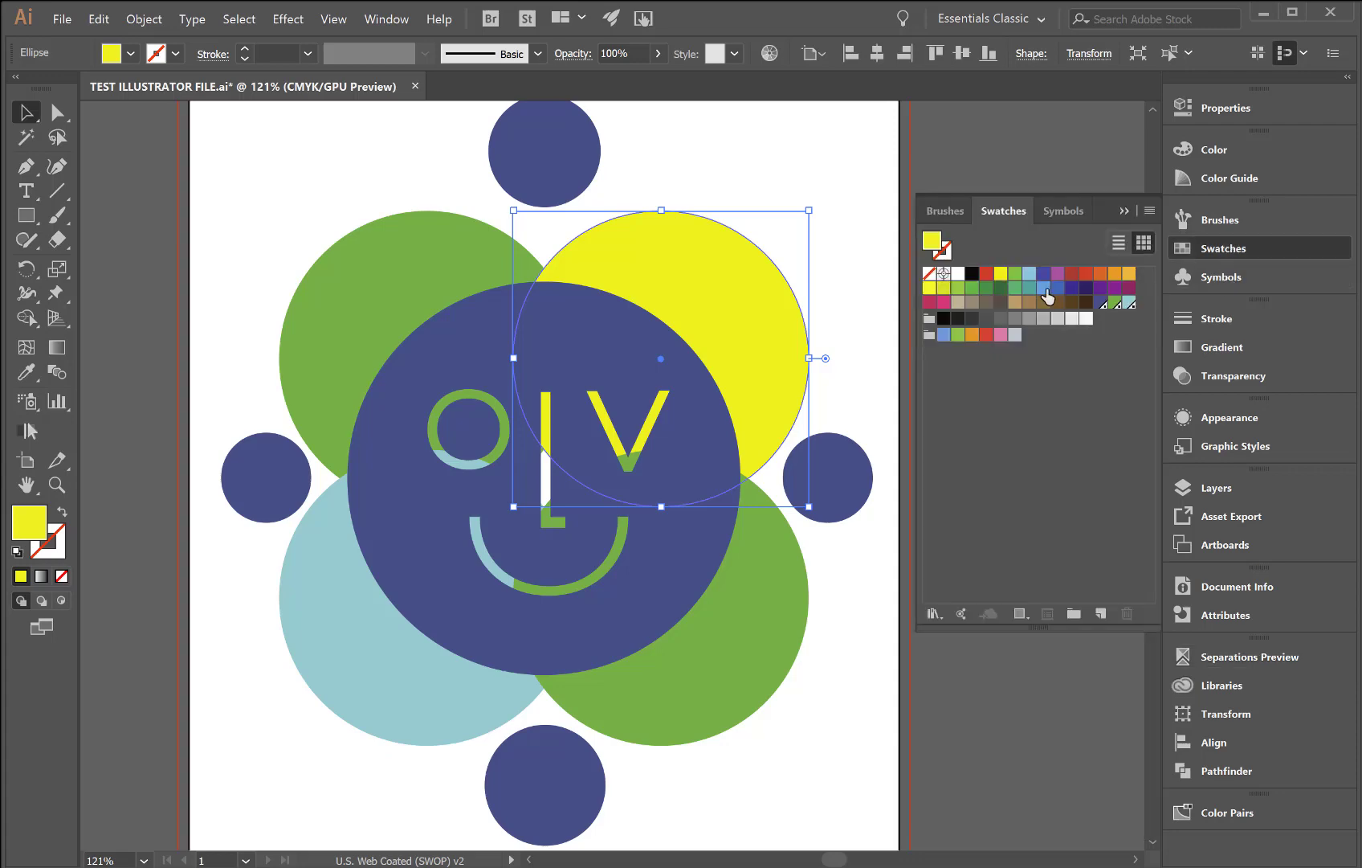
{"action": "left_click", "coordinate": [933, 614]}
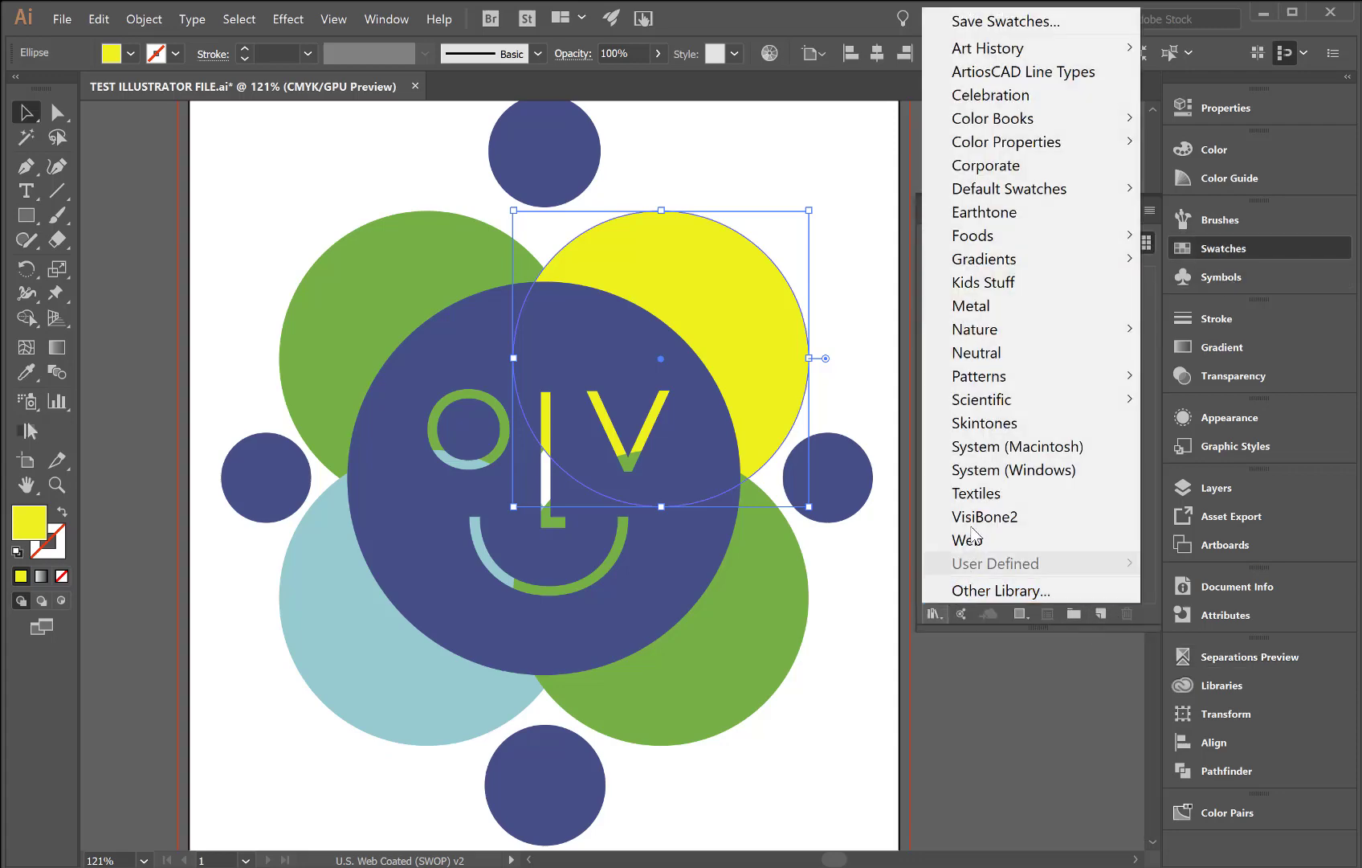
{"action": "mouse_move", "coordinate": [1035, 118]}
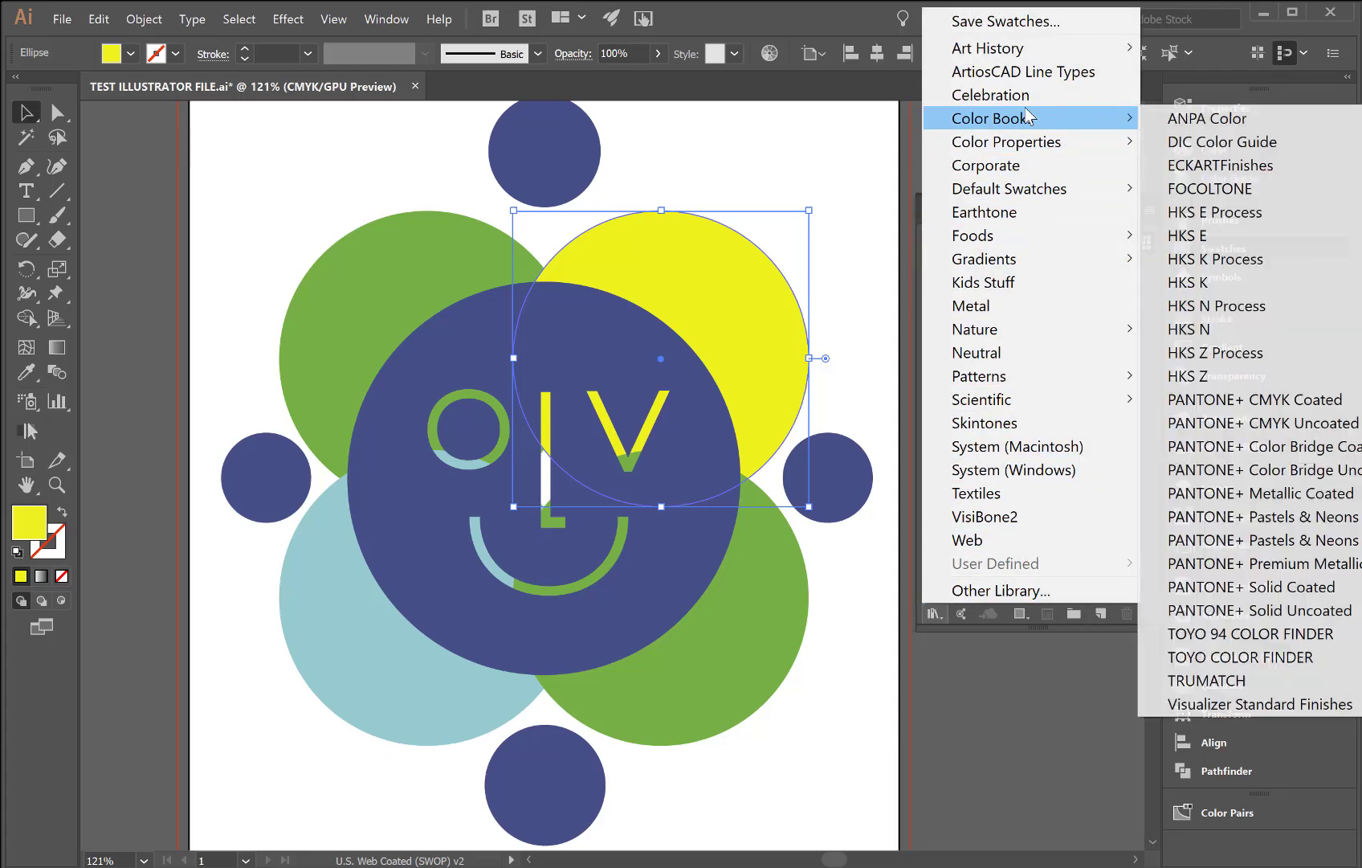
{"action": "left_click", "coordinate": [1253, 609]}
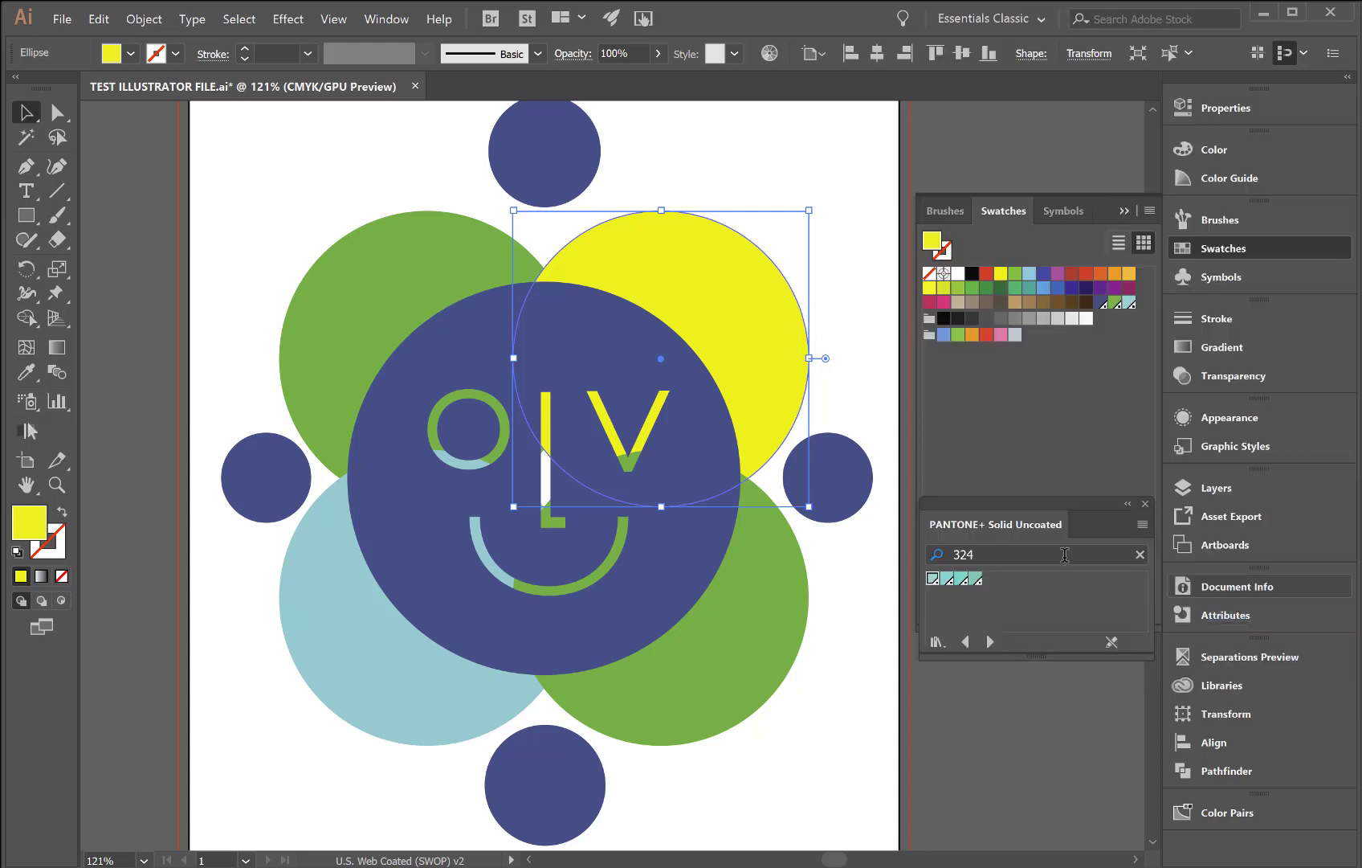
Search the color book for YELLOW, fill the circle with the PANTONE Yellow U spot swatch, and close the color book
{"action": "left_click", "coordinate": [954, 553]}
{"action": "type", "text": "324"}
{"action": "key", "text": "Return"}
{"action": "type", "text": "YELLOW"}
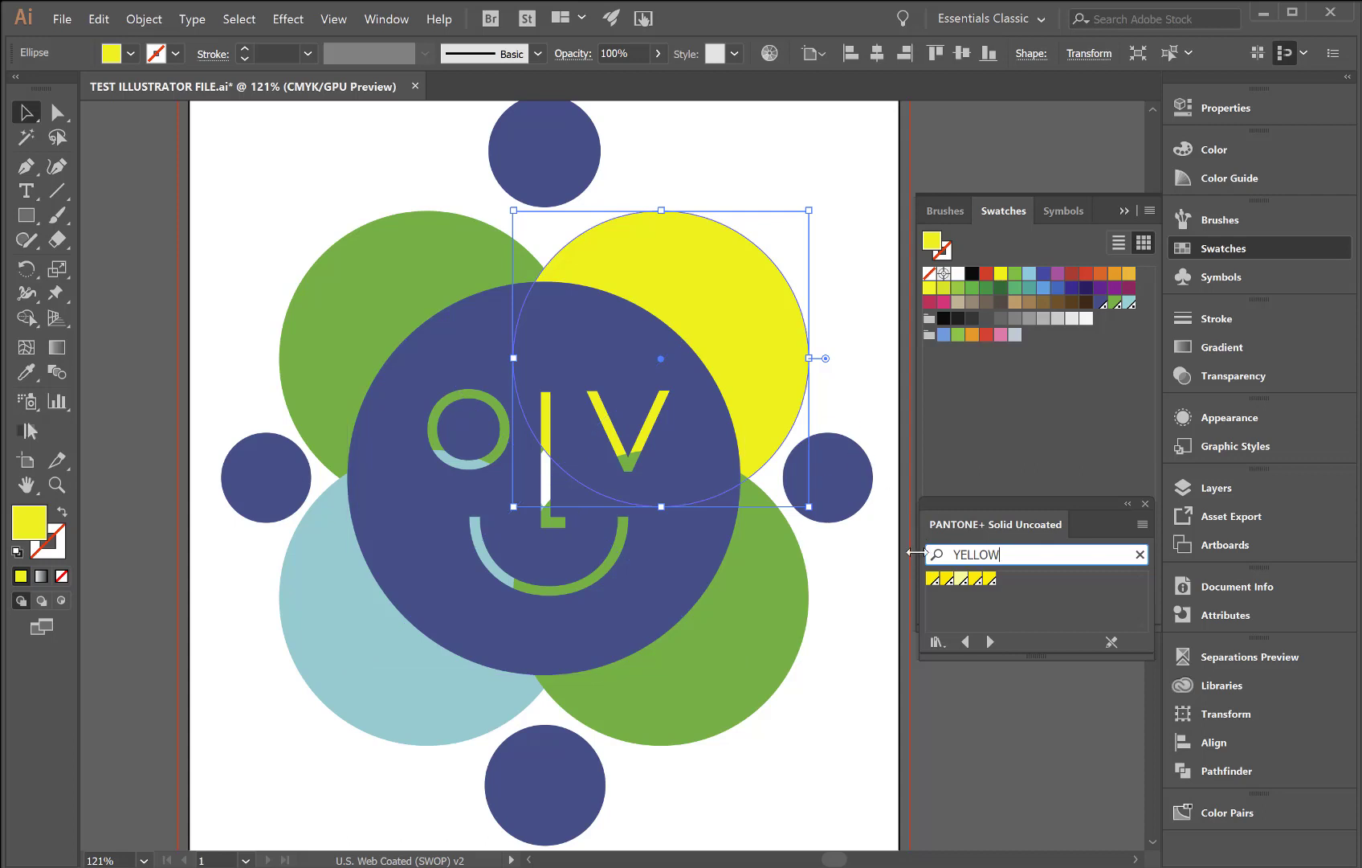
{"action": "left_click", "coordinate": [932, 580]}
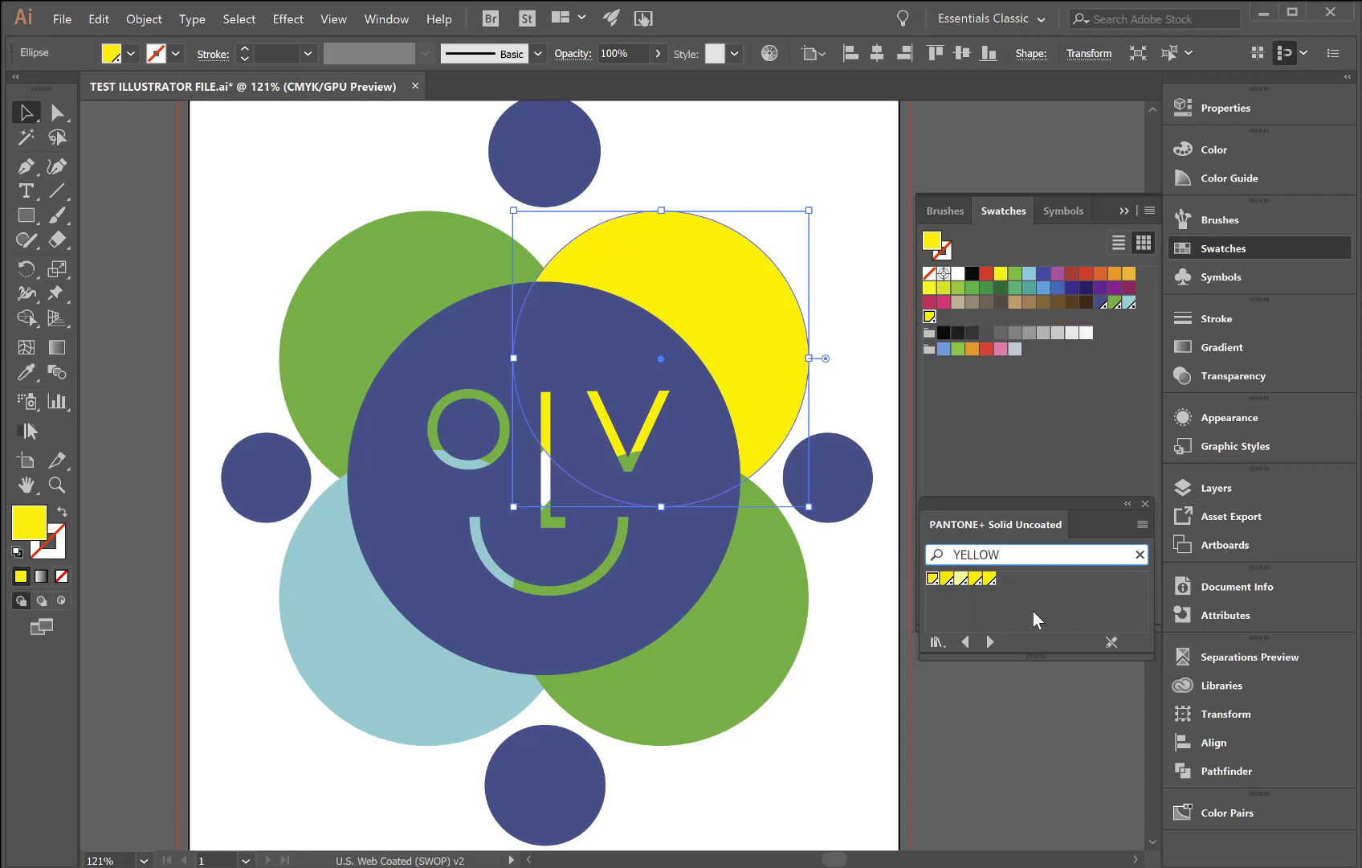
{"action": "left_click", "coordinate": [1144, 503]}
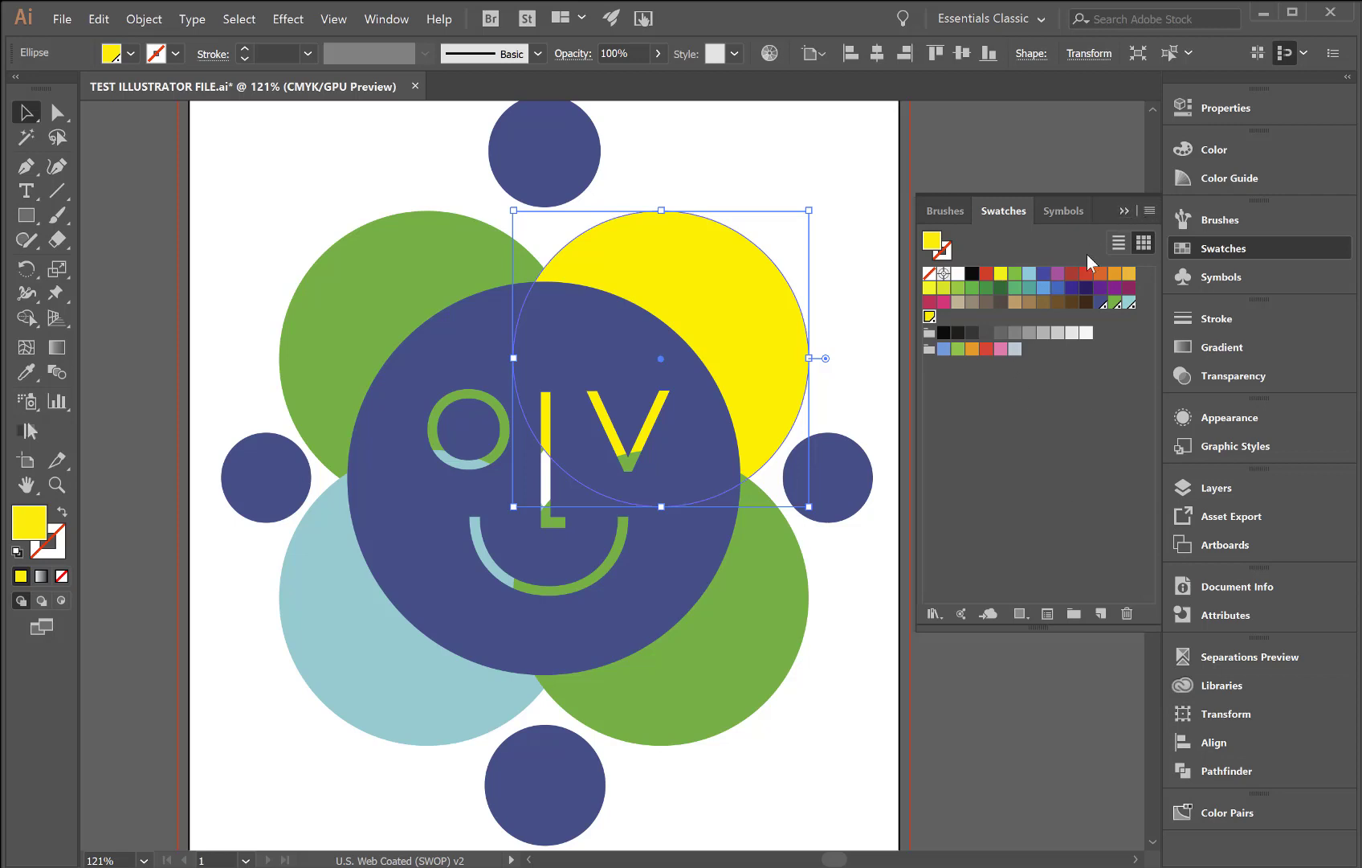
{"action": "left_click", "coordinate": [1122, 209]}
Deselect the artwork, turn on Overprint Preview and hide the CMYK separations to check for remaining process colors
{"action": "left_click", "coordinate": [1245, 656]}
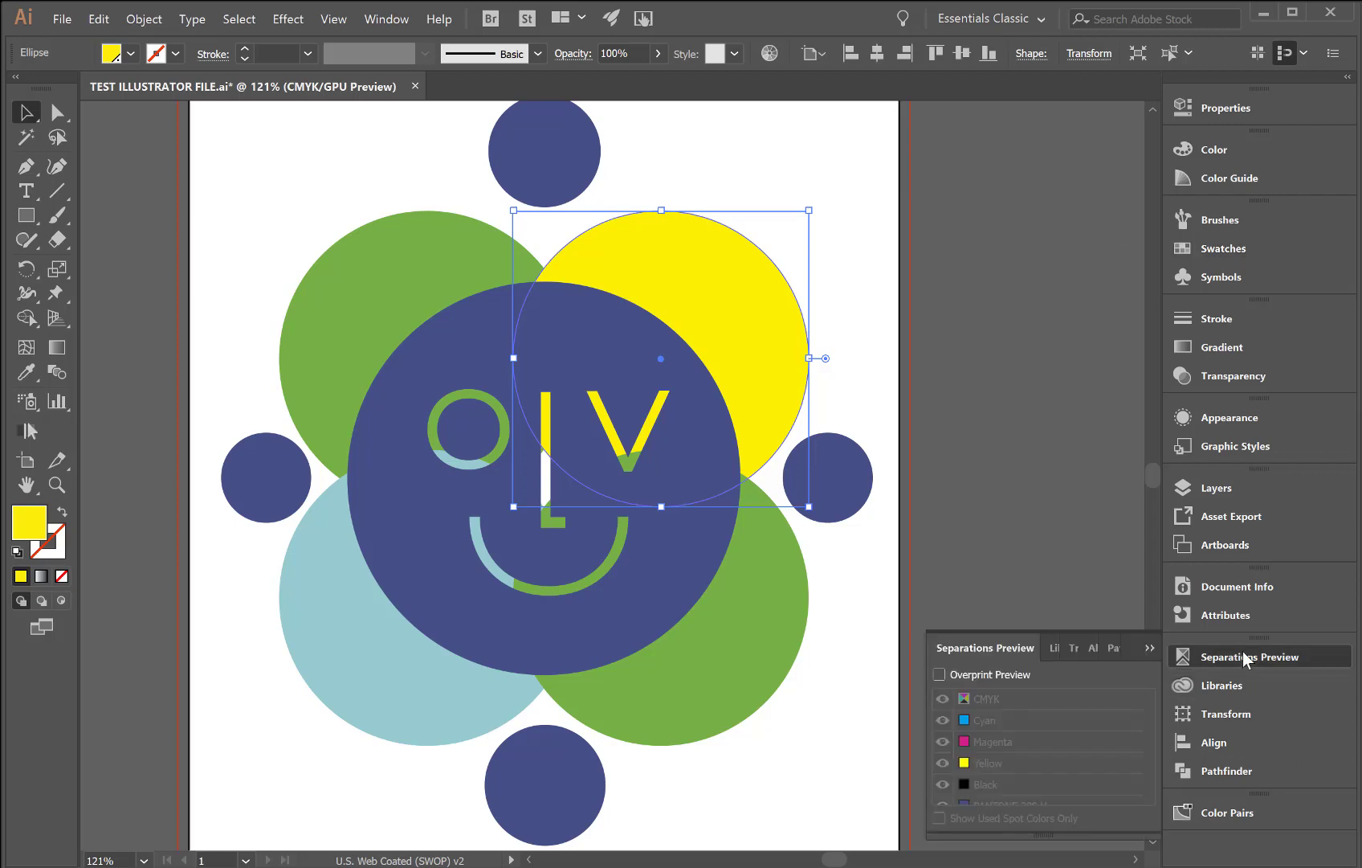
{"action": "left_click", "coordinate": [849, 566]}
{"action": "left_click", "coordinate": [967, 674]}
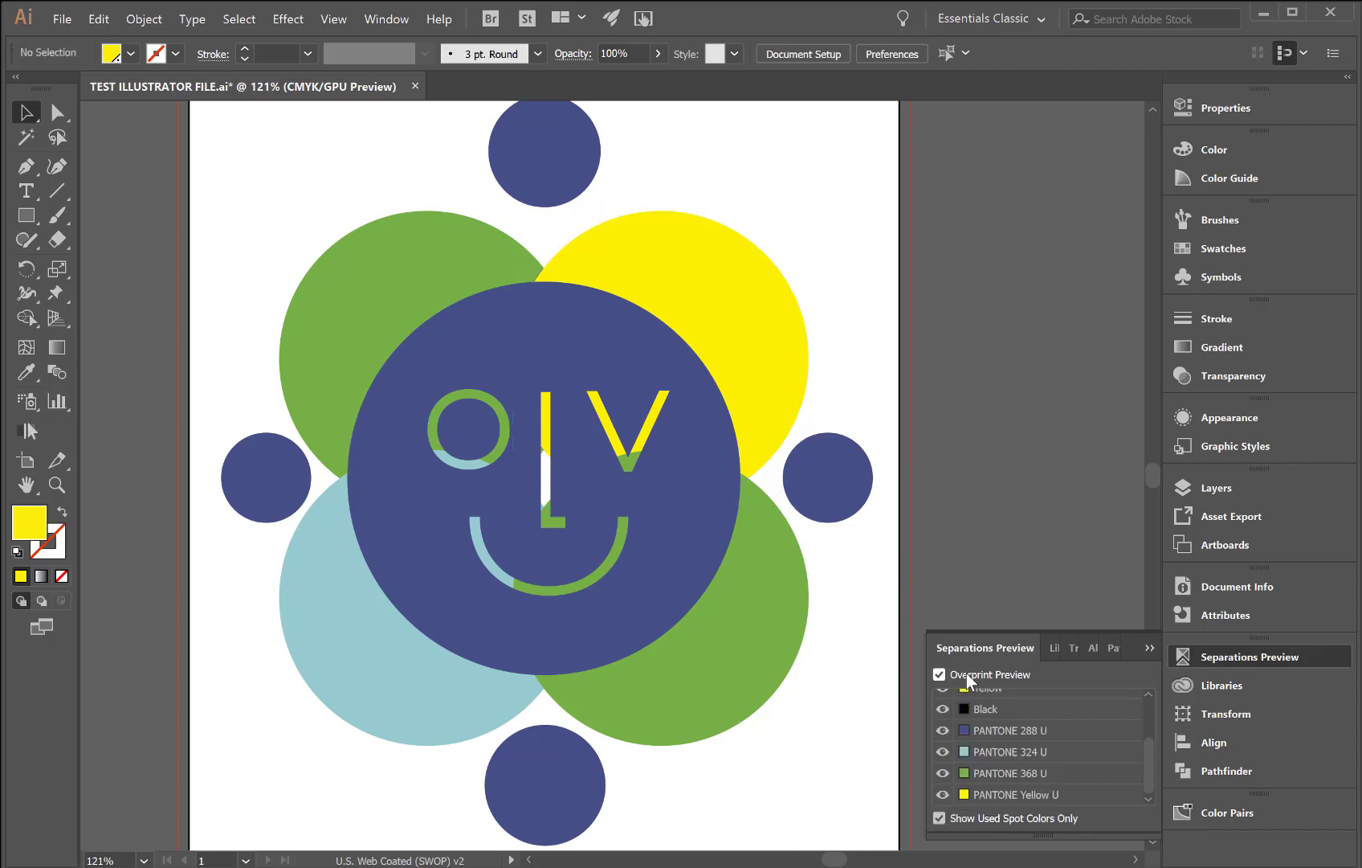
{"action": "scroll", "coordinate": [1004, 719], "scroll_direction": "up", "scroll_amount": 3}
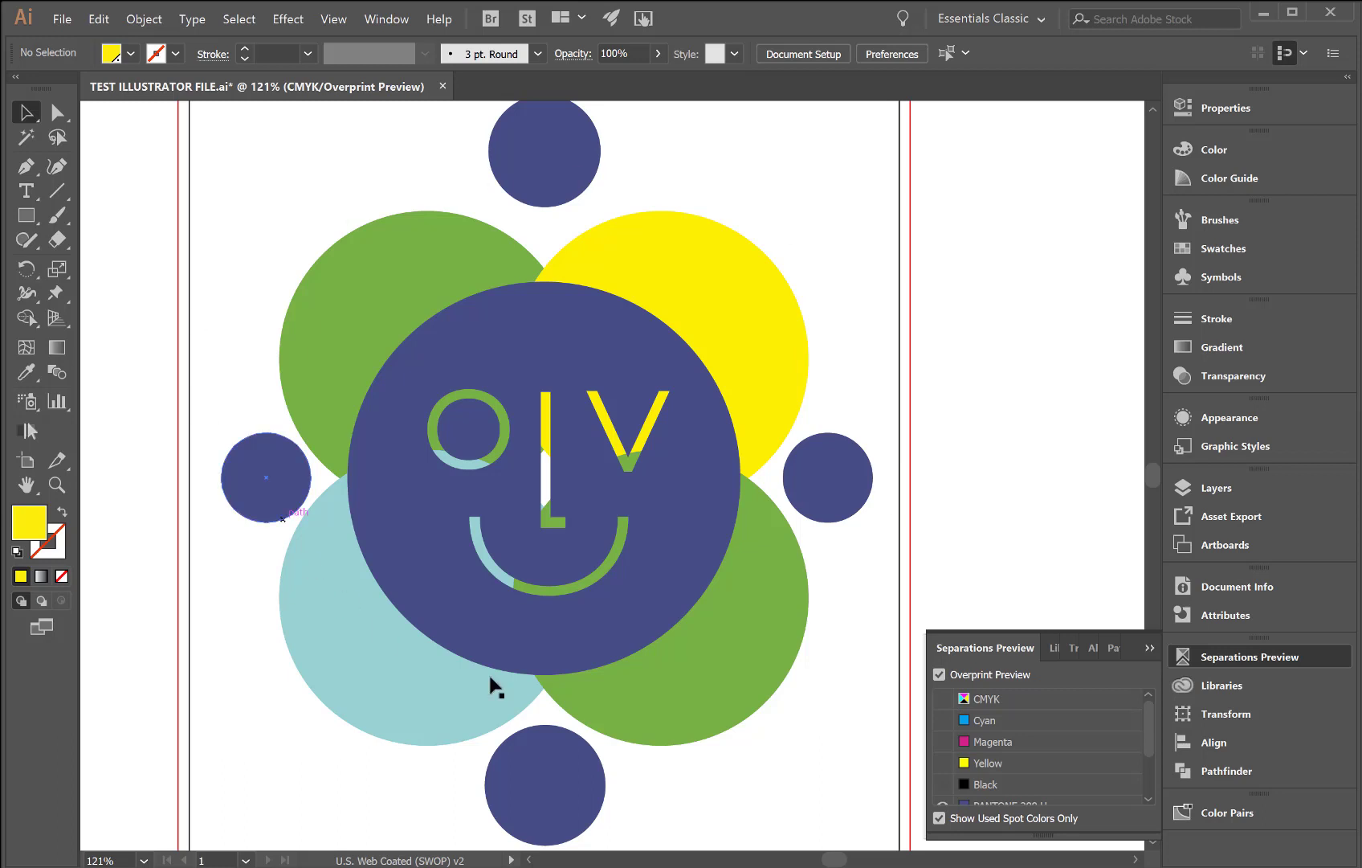
{"action": "scroll", "coordinate": [1054, 743], "scroll_direction": "down", "scroll_amount": 3}
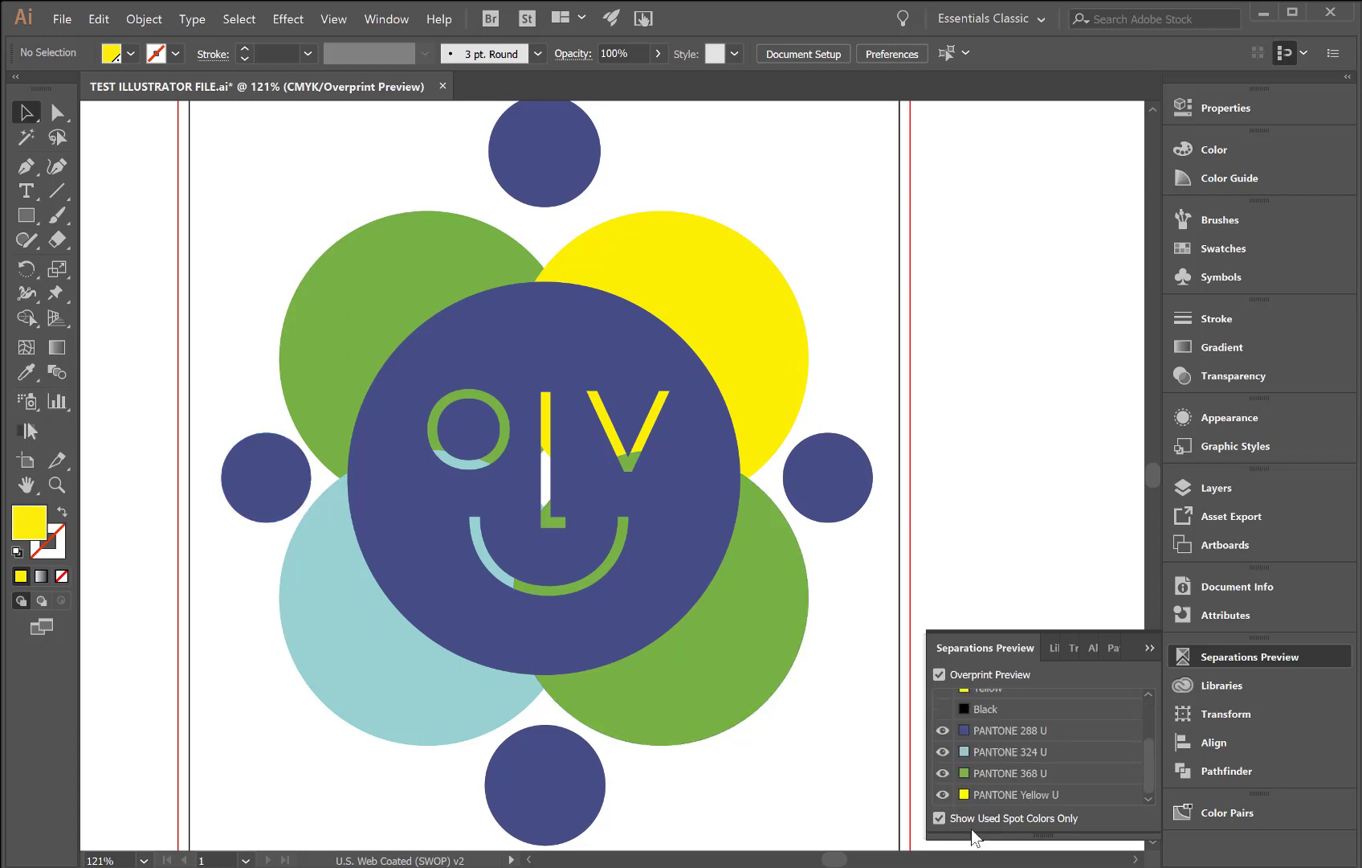
Examine the PANTONE Yellow U, 368 U, 324 U and 288 U separations by hiding and reshowing each, and turn Overprint Preview off
{"action": "left_click", "coordinate": [947, 796]}
{"action": "left_click", "coordinate": [941, 767]}
{"action": "left_click", "coordinate": [941, 771]}
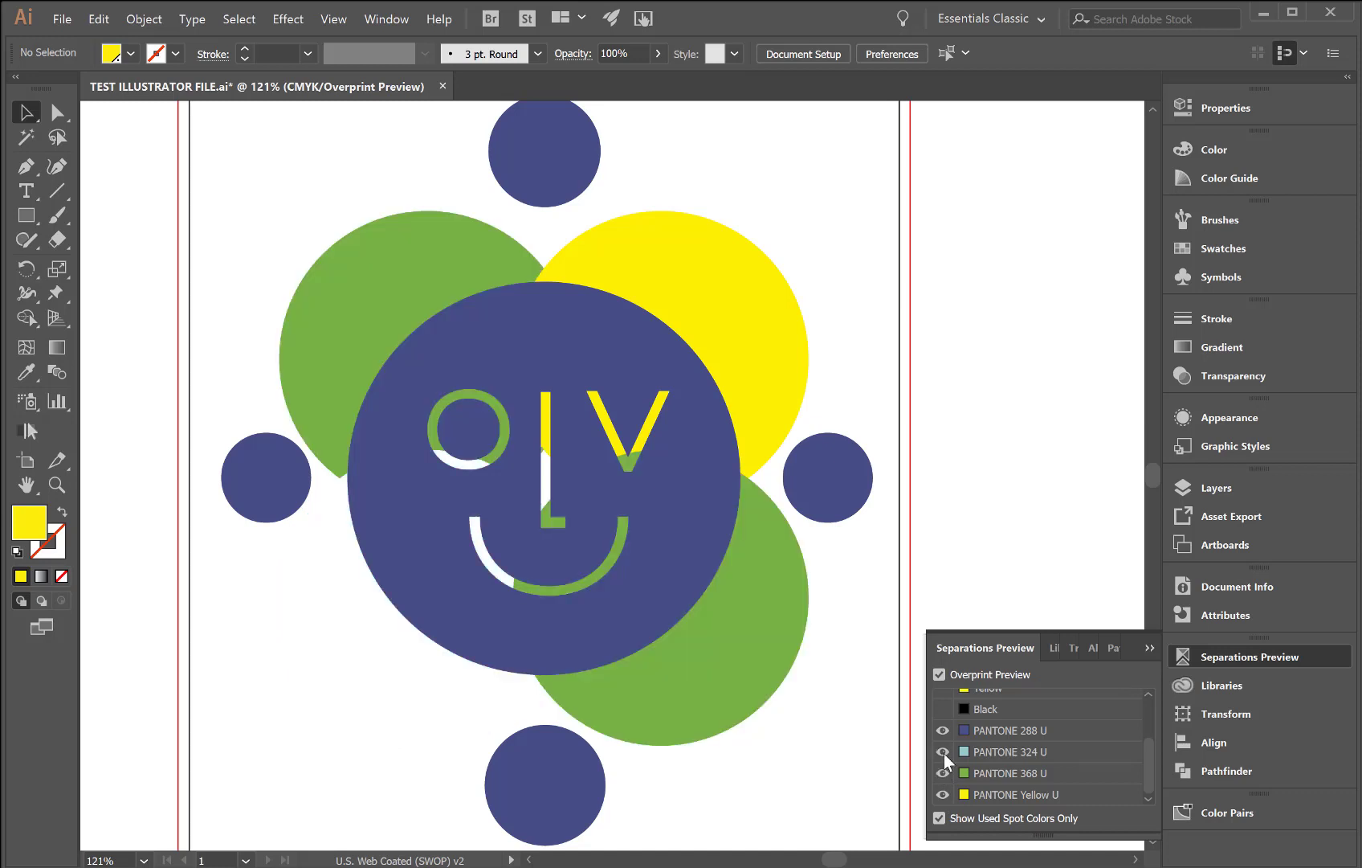
{"action": "left_click", "coordinate": [943, 752]}
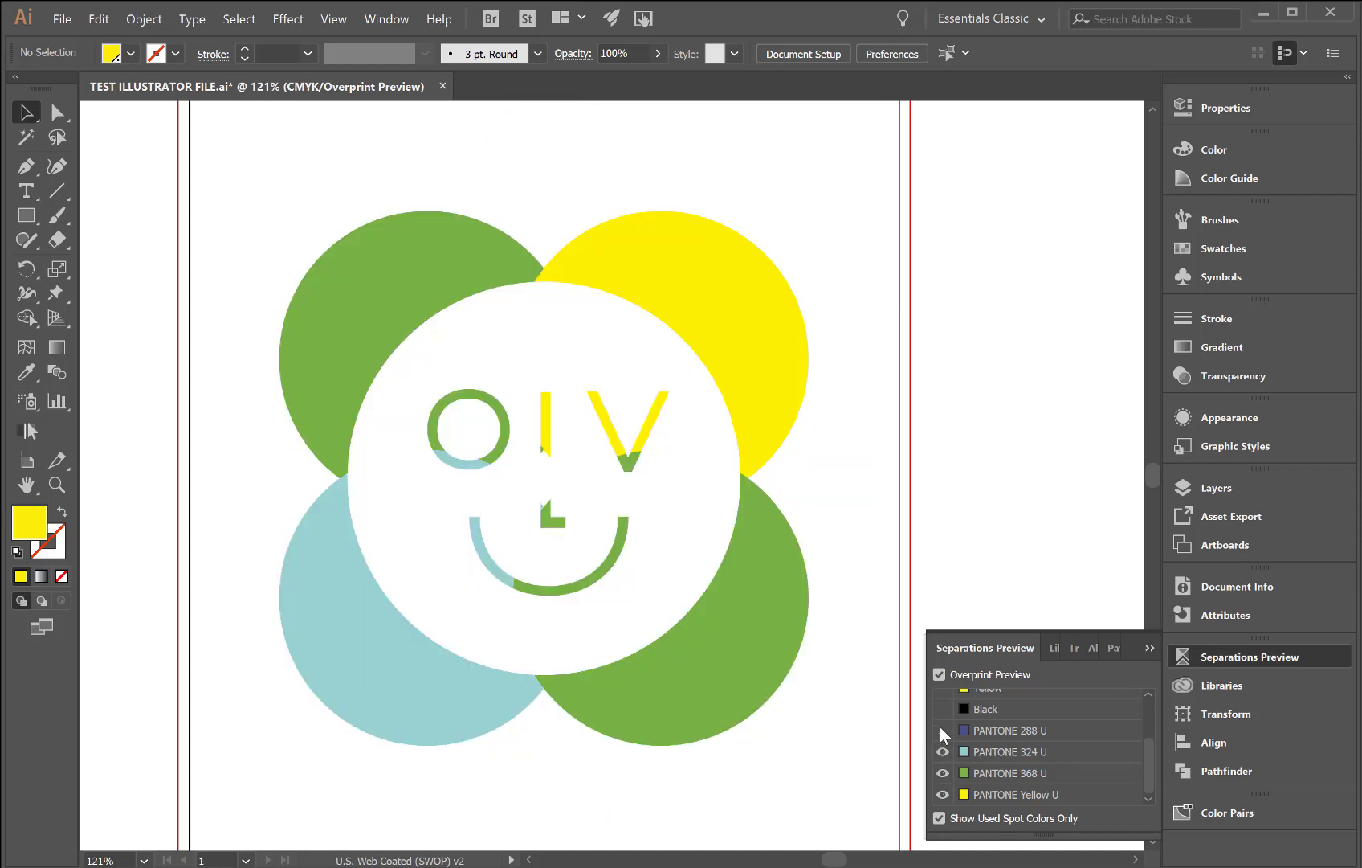
{"action": "left_click", "coordinate": [941, 730]}
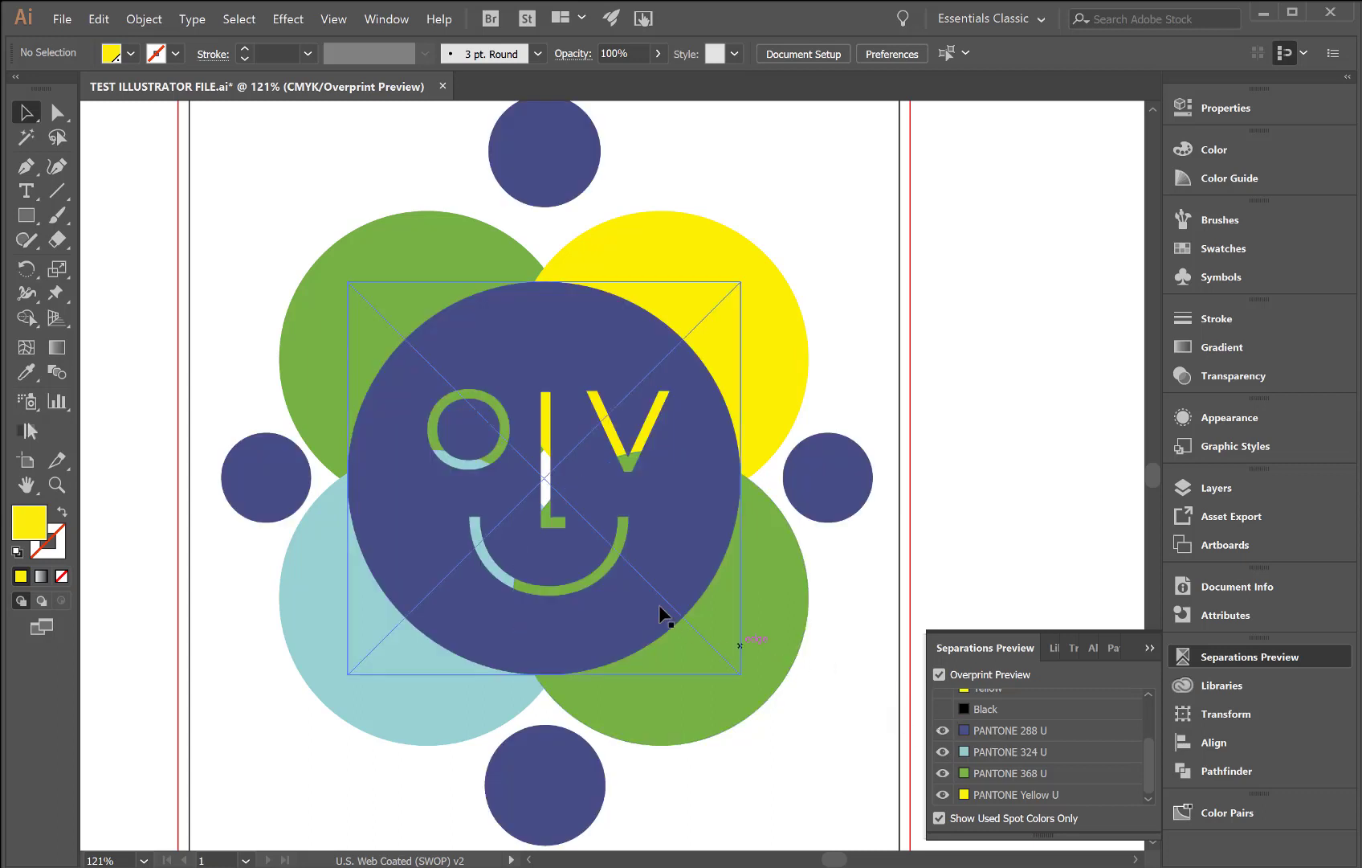
{"action": "left_click", "coordinate": [943, 730]}
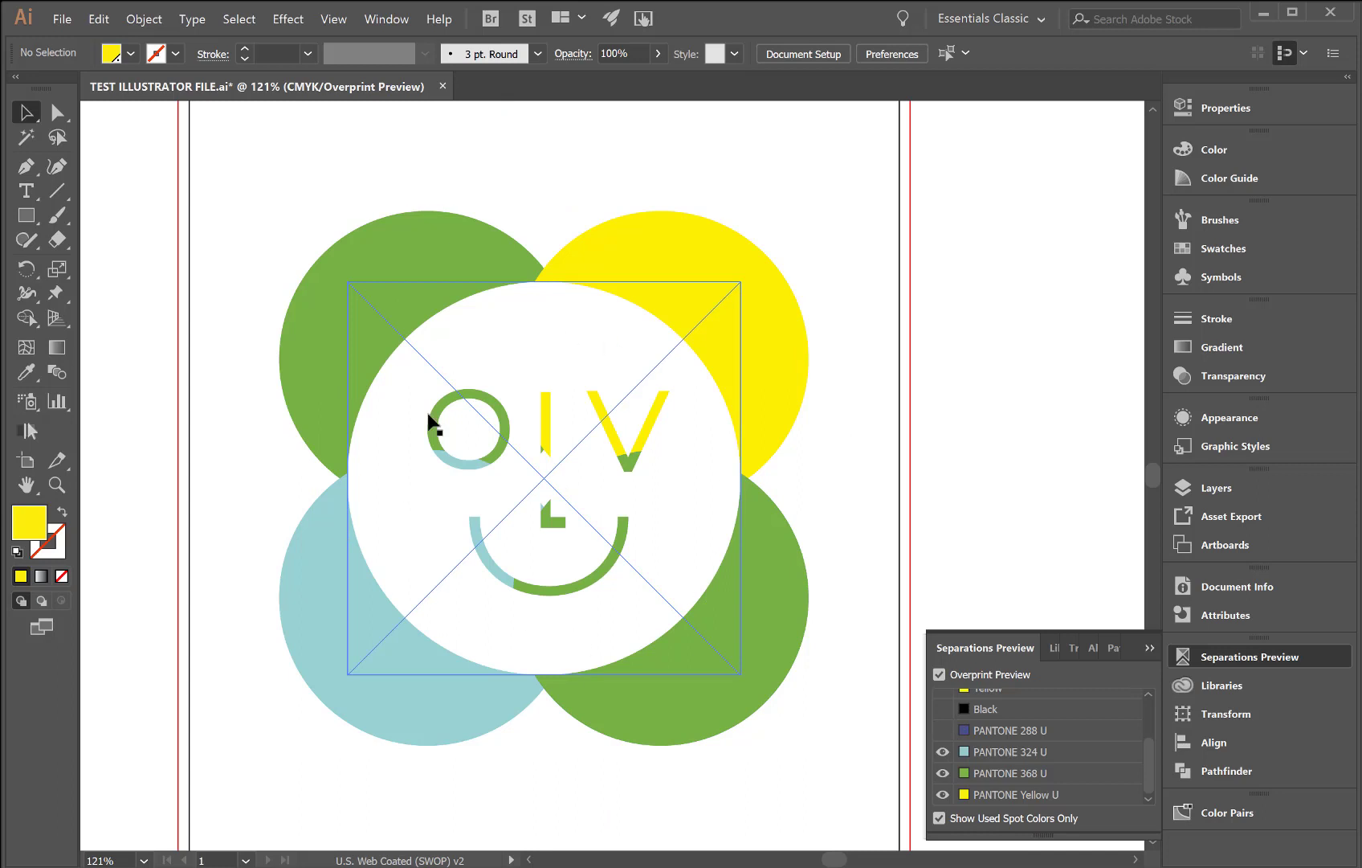
{"action": "left_click", "coordinate": [944, 738]}
{"action": "left_click", "coordinate": [940, 675]}
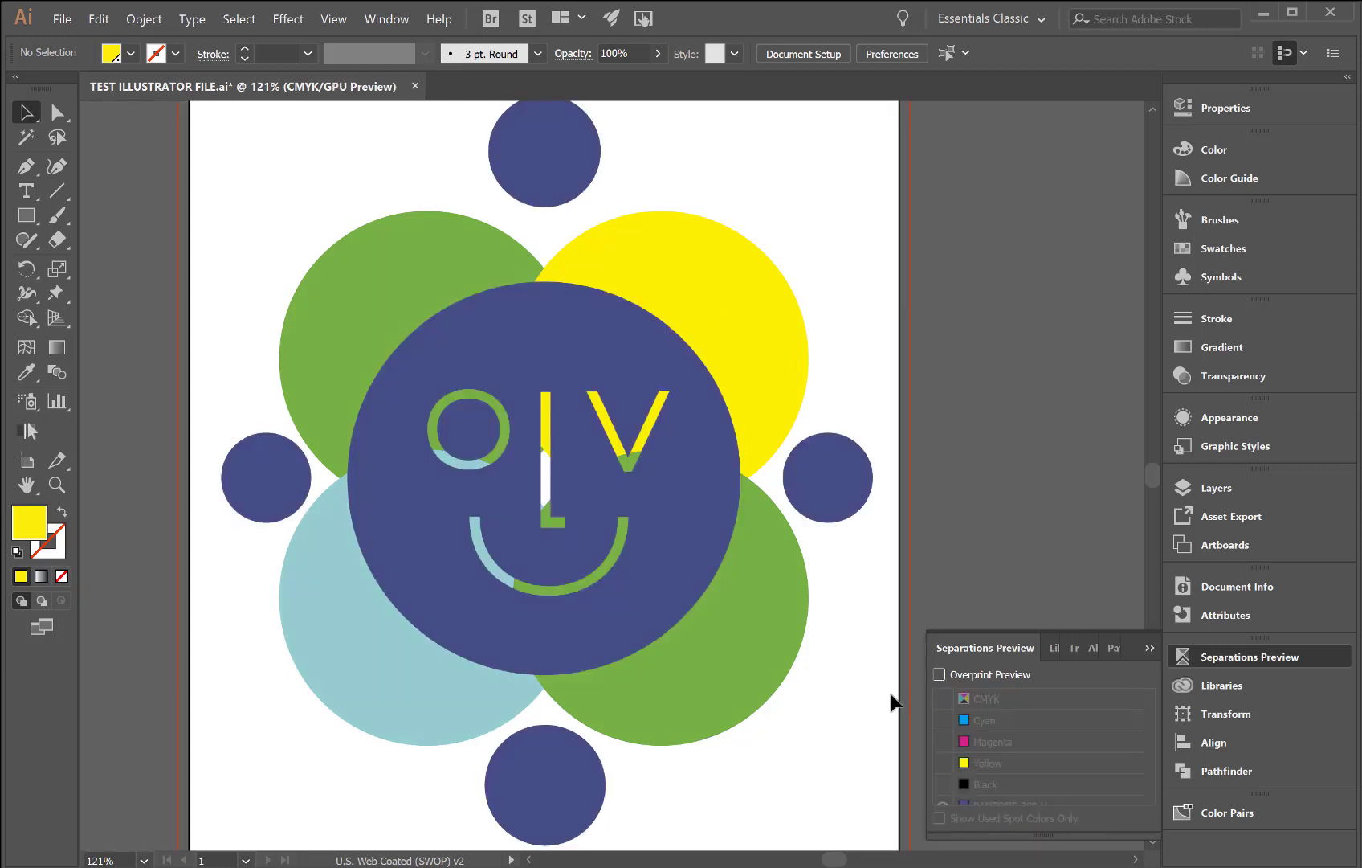
Set the blending mode of the linked center artwork, the four large circles and the side and bottom small circles to Multiply
{"action": "left_click_drag", "start_coordinate": [836, 820], "coordinate": [279, 249]}
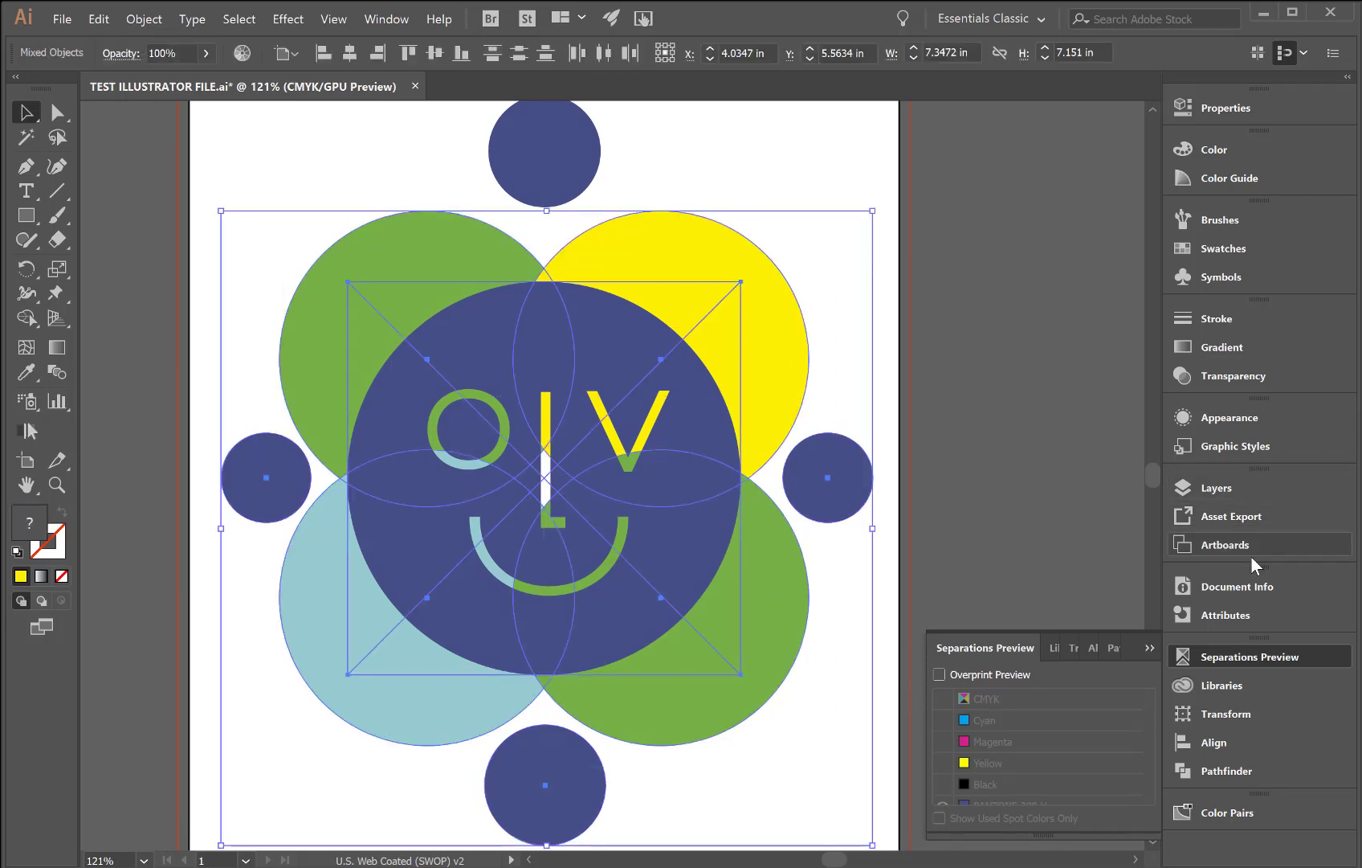
{"action": "left_click", "coordinate": [1232, 371]}
{"action": "left_click", "coordinate": [1014, 338]}
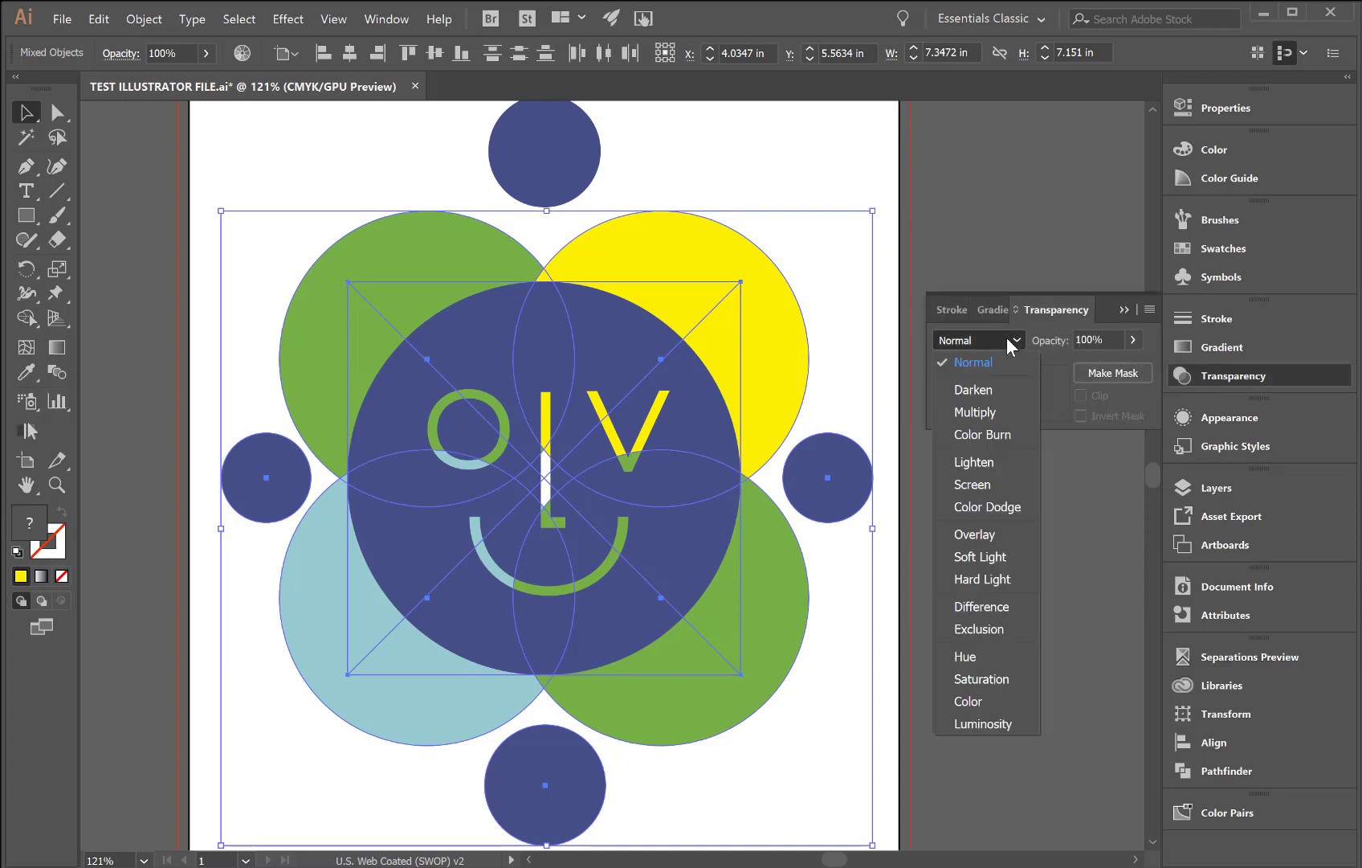
{"action": "left_click", "coordinate": [975, 408]}
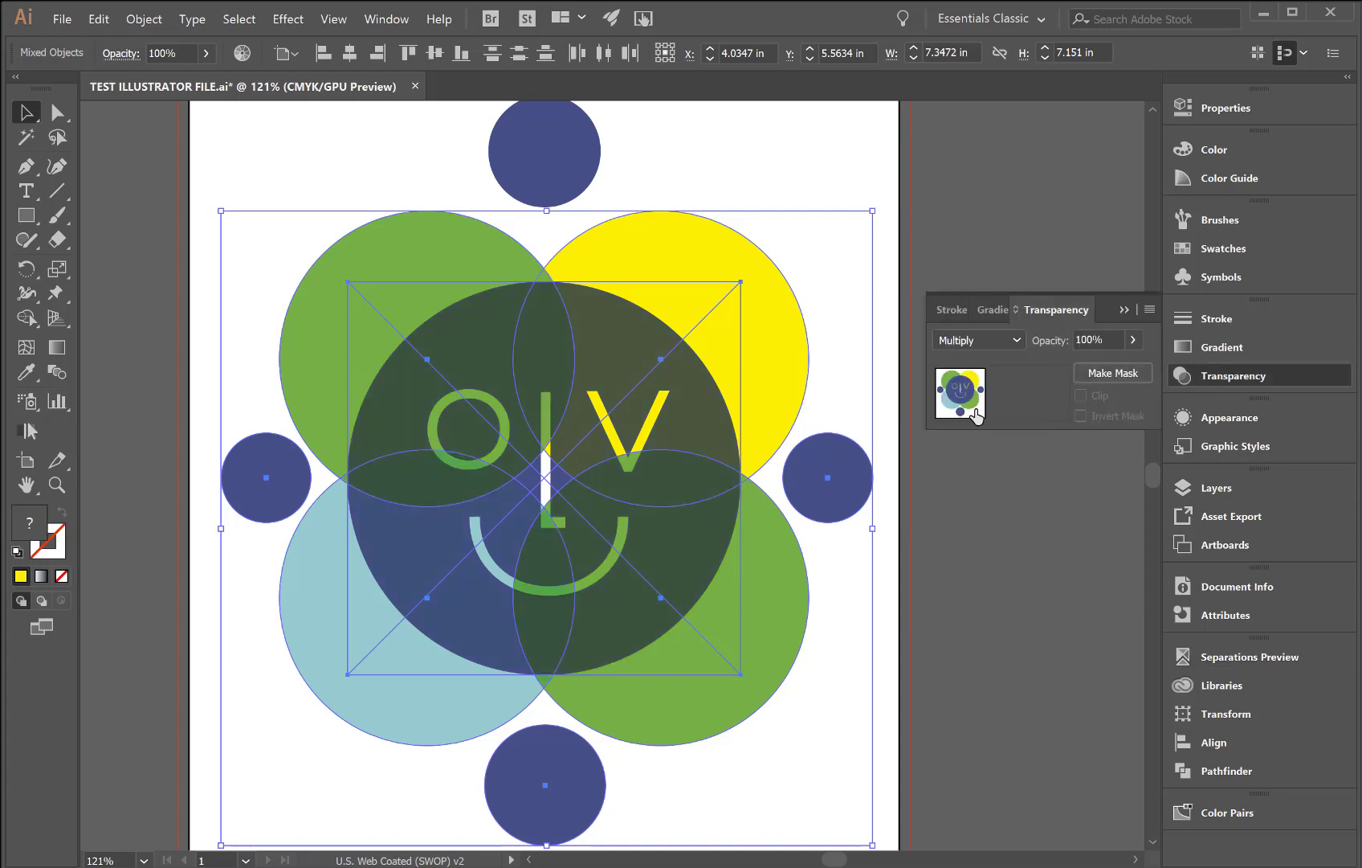
{"action": "left_click", "coordinate": [903, 675]}
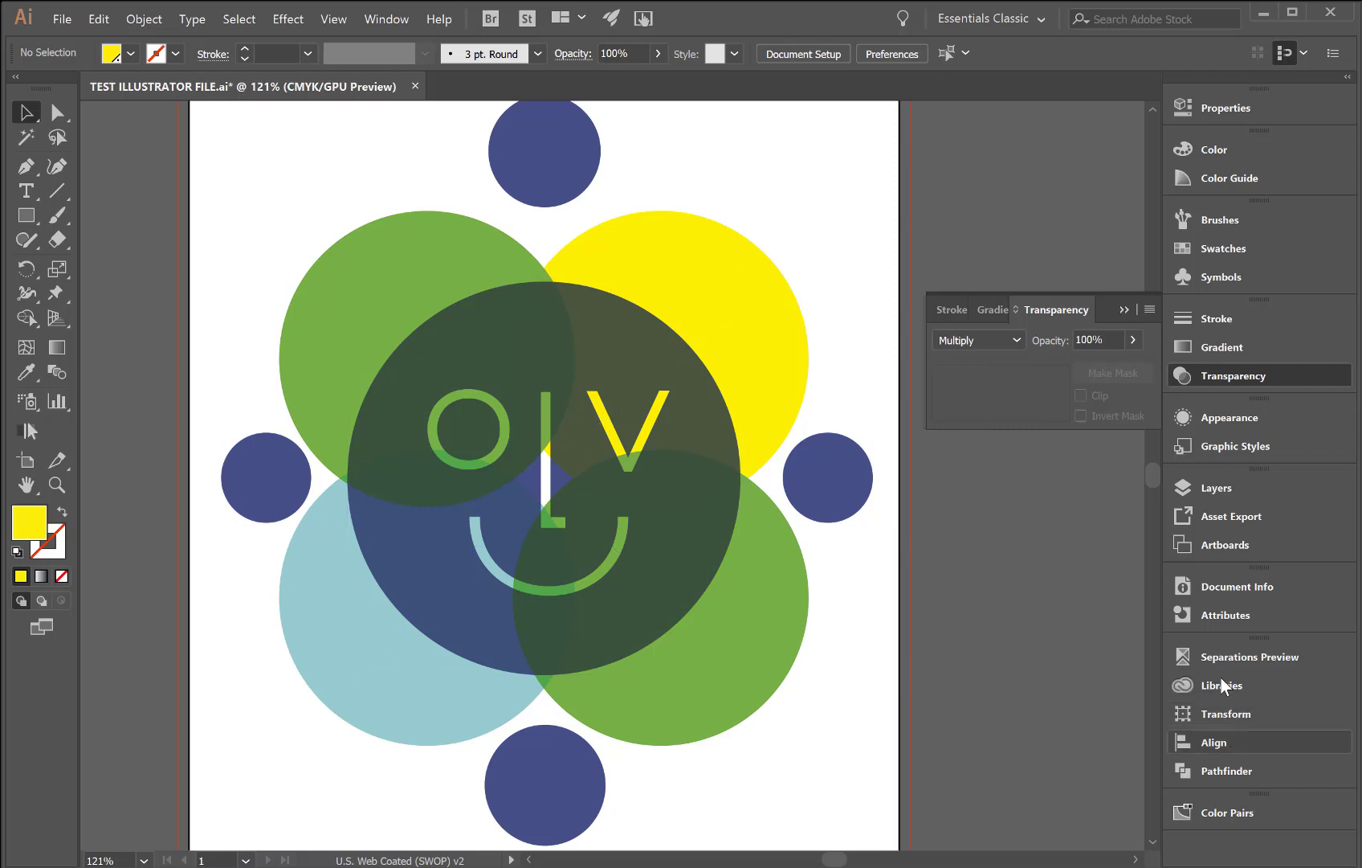
Examine how the multiplied overlaps separate by hiding and reshowing PANTONE 288 U, 324 U and 368 U under Overprint Preview
{"action": "left_click", "coordinate": [1225, 655]}
{"action": "left_click", "coordinate": [942, 673]}
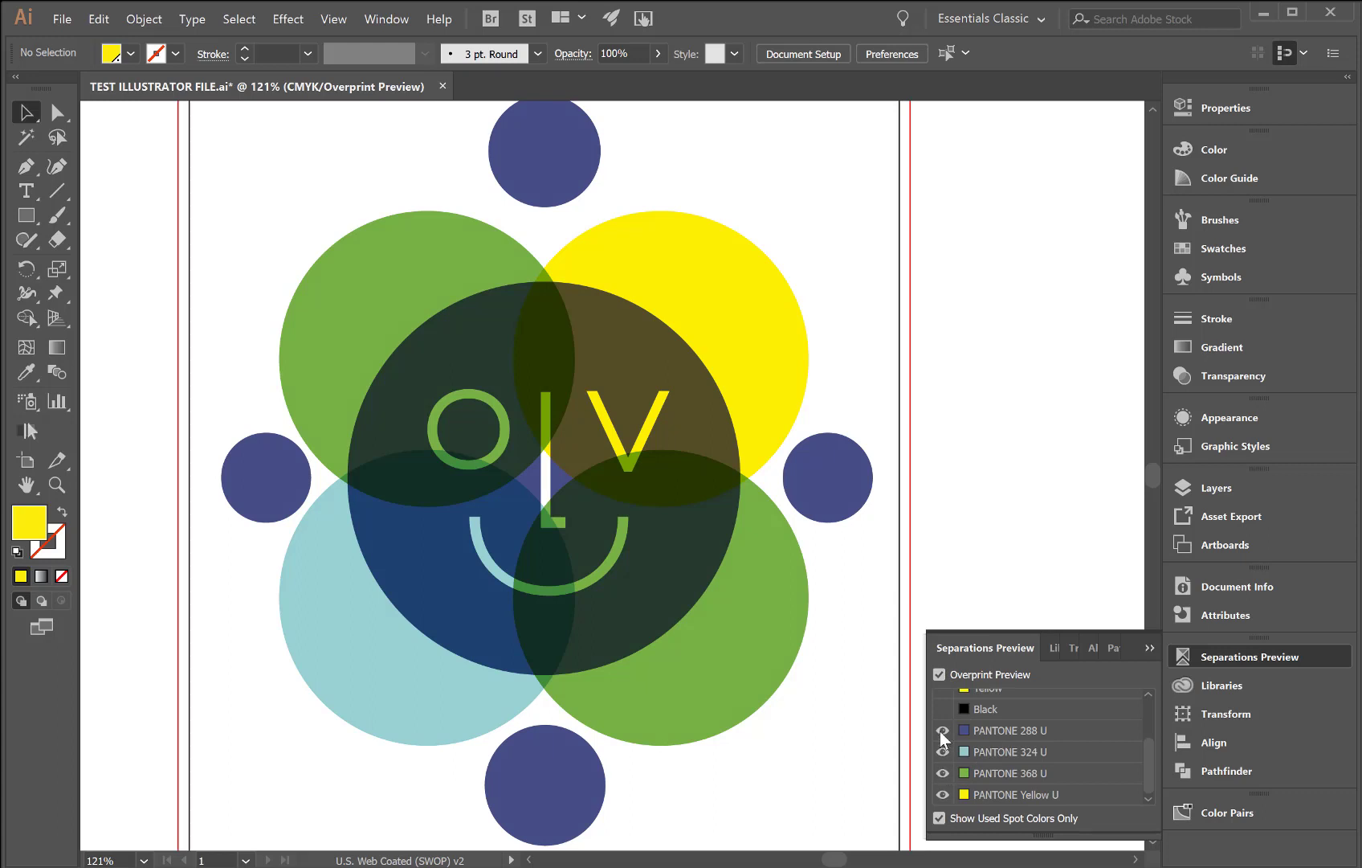
{"action": "left_click", "coordinate": [942, 730]}
{"action": "left_click", "coordinate": [942, 730]}
{"action": "left_click", "coordinate": [942, 730]}
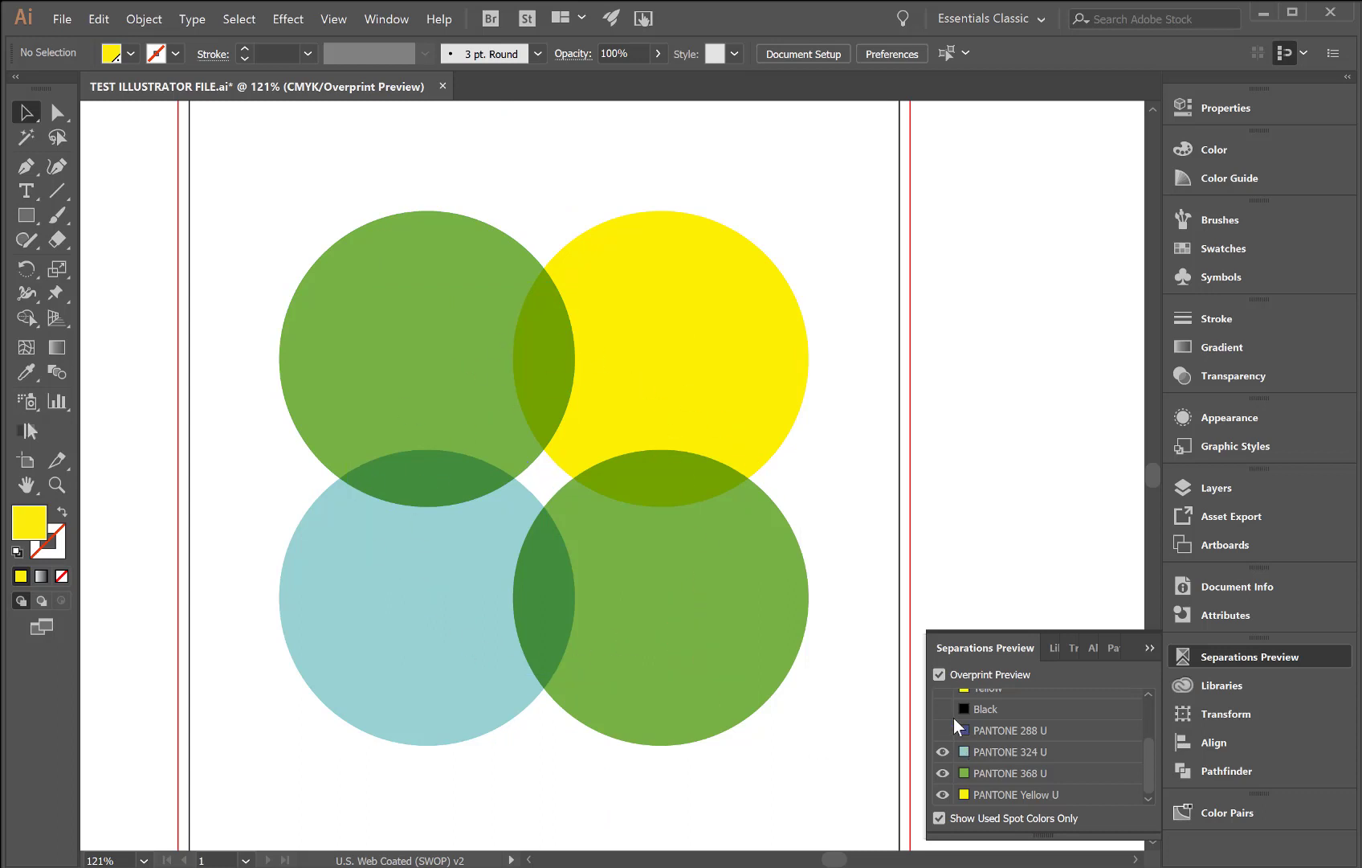
{"action": "left_click", "coordinate": [940, 736]}
{"action": "left_click", "coordinate": [940, 748]}
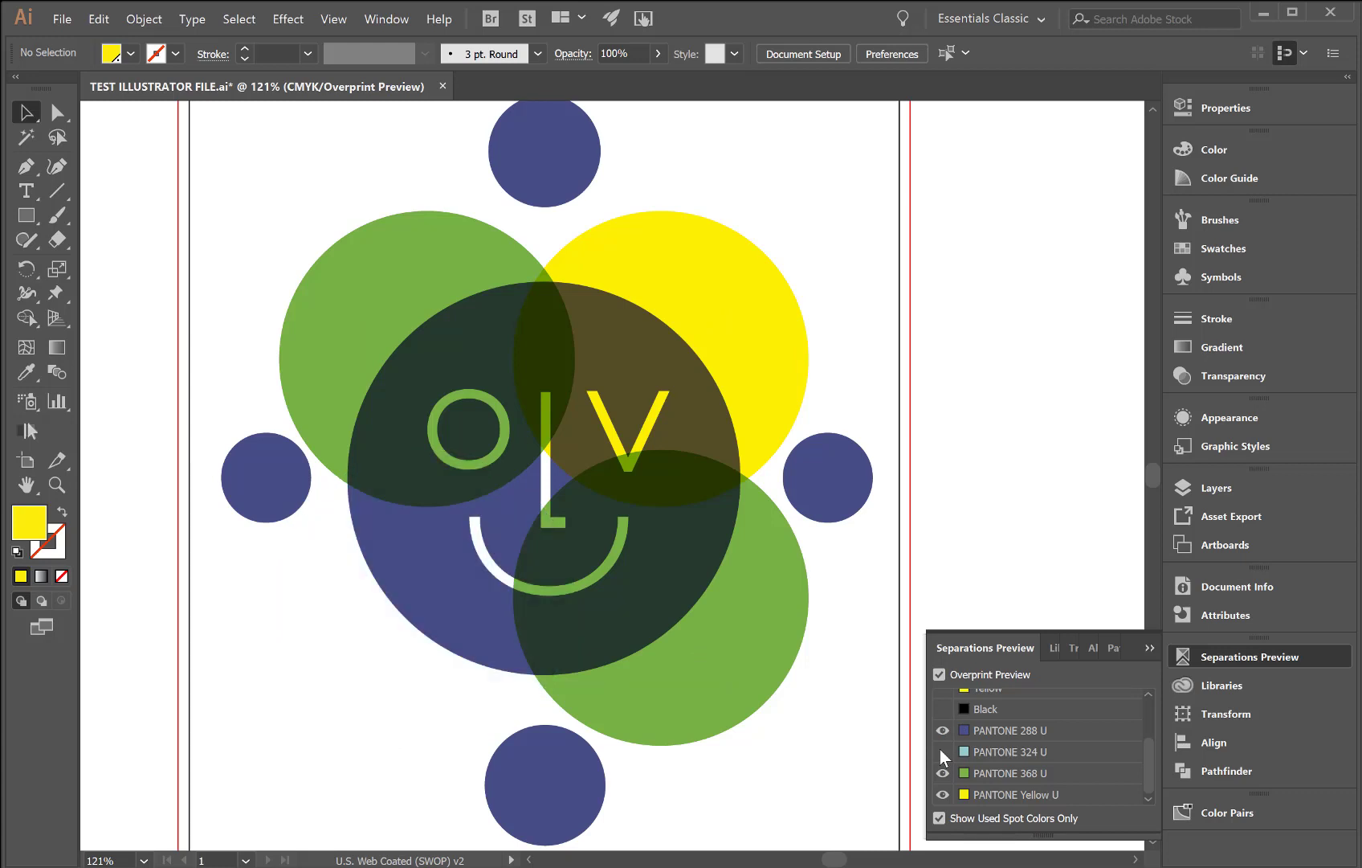
{"action": "left_click", "coordinate": [940, 749]}
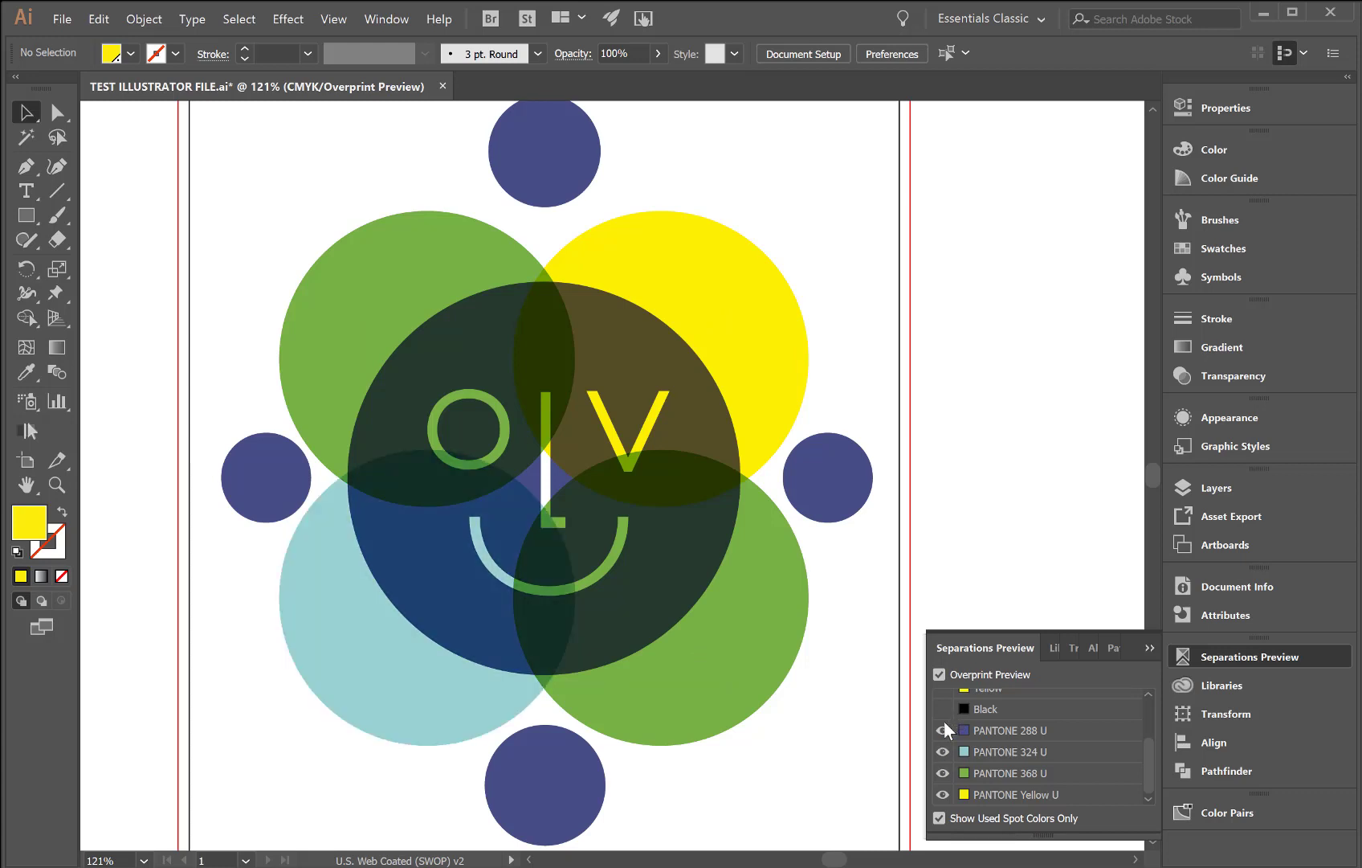
{"action": "left_click", "coordinate": [943, 725]}
{"action": "left_click", "coordinate": [940, 768]}
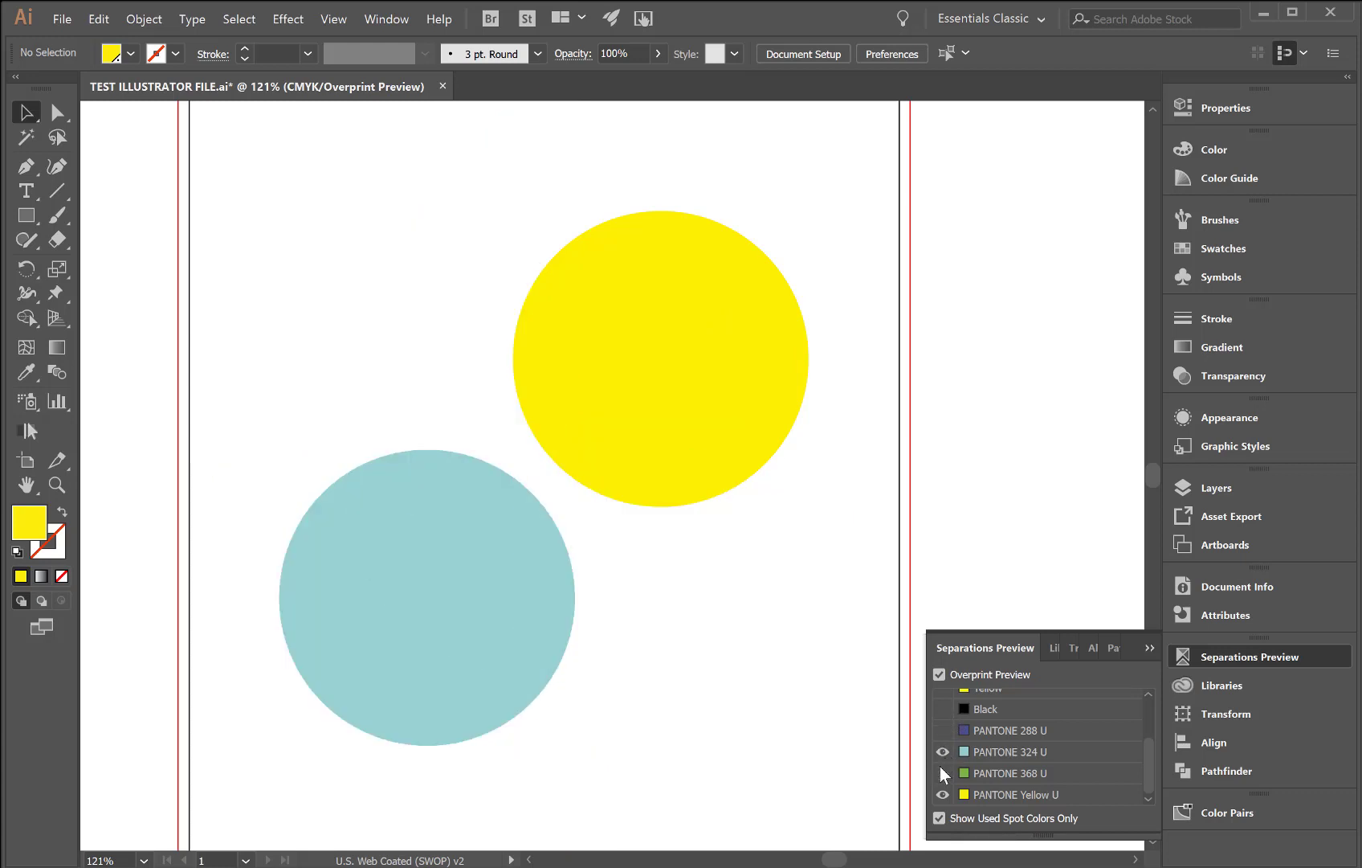
{"action": "left_click", "coordinate": [949, 766]}
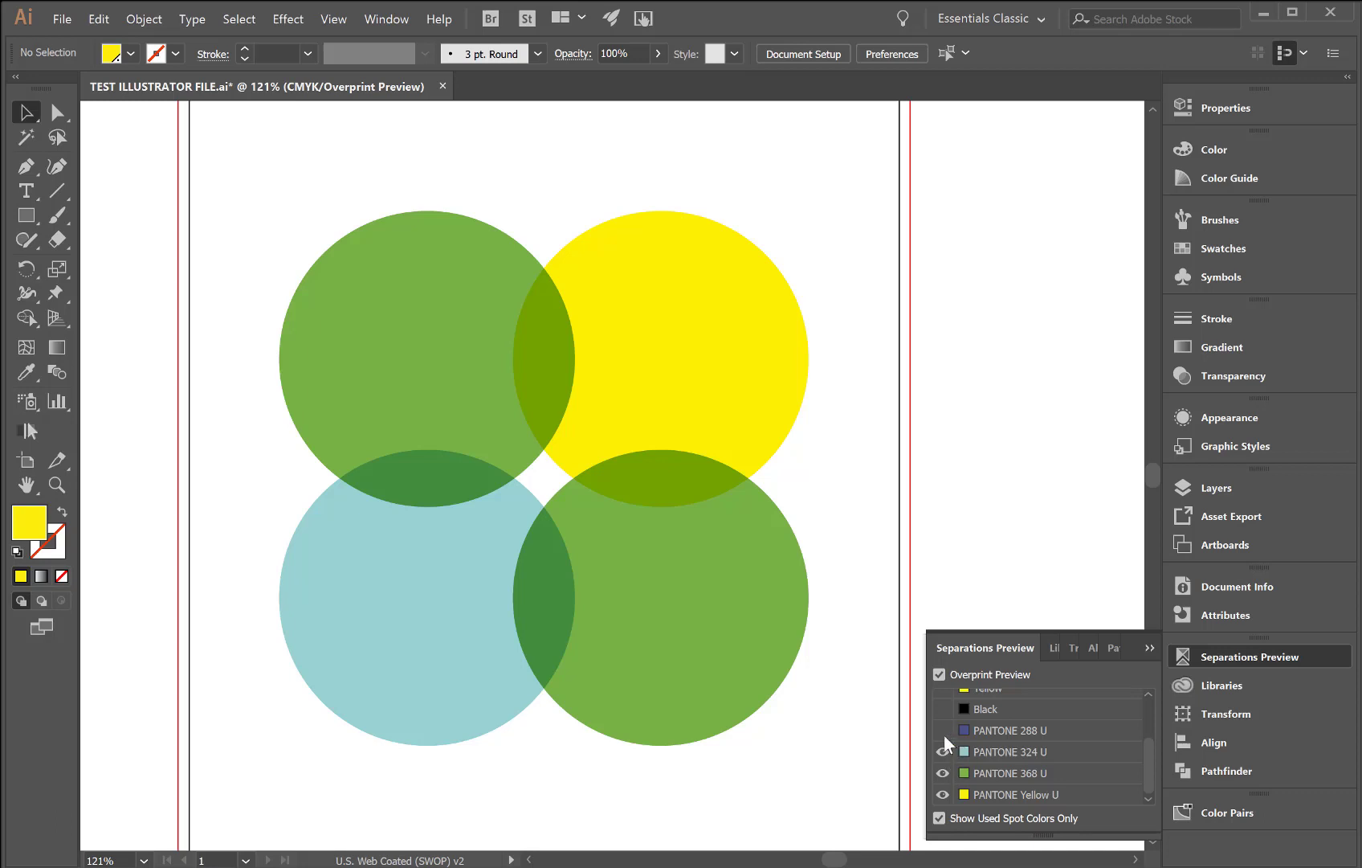
{"action": "left_click", "coordinate": [943, 730]}
{"action": "left_click", "coordinate": [940, 674]}
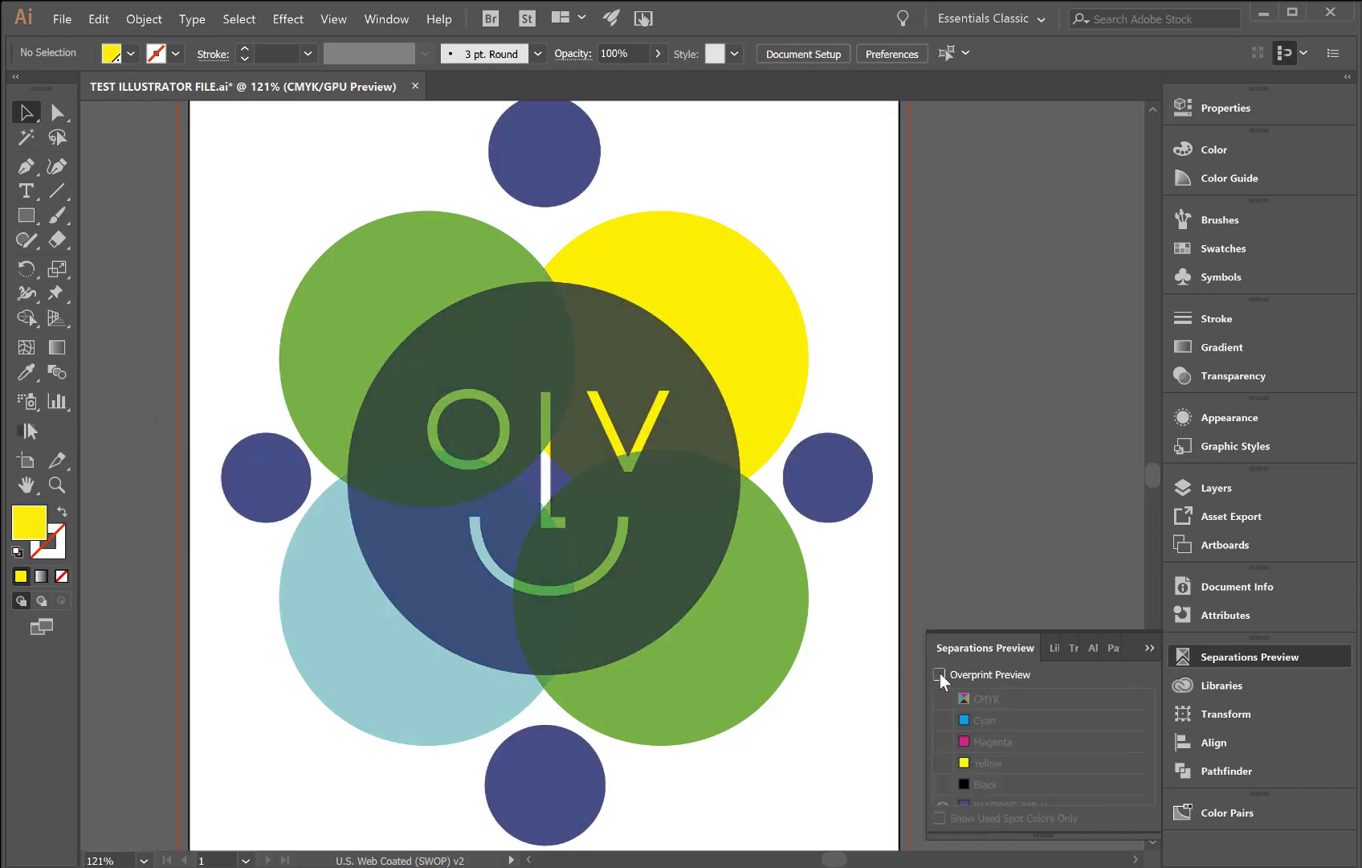
{"action": "left_click", "coordinate": [1145, 647]}
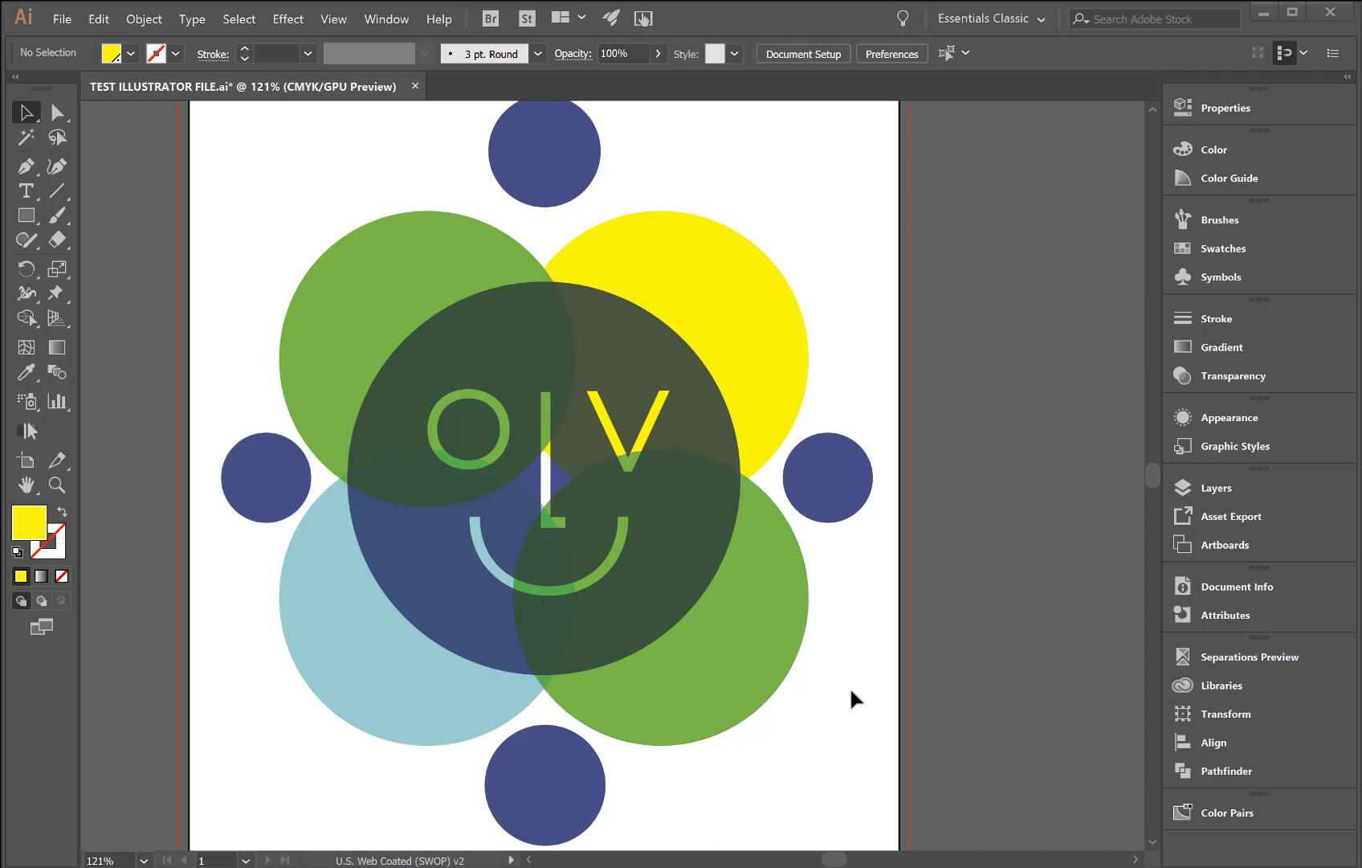
Set the linked center artwork's blending mode to Normal, deselect it and turn on Overprint Preview
{"action": "left_click", "coordinate": [694, 481]}
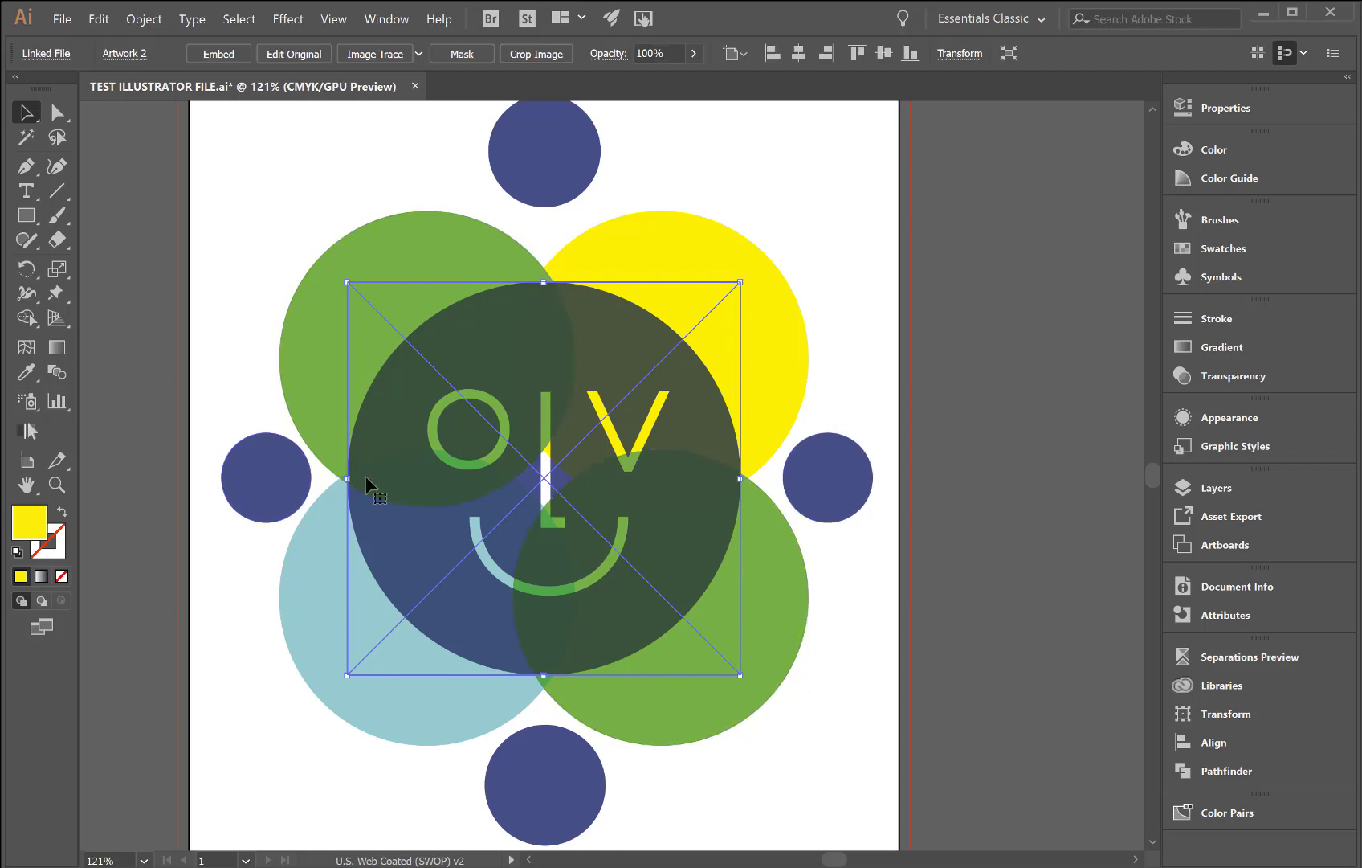
{"action": "left_click", "coordinate": [1218, 374]}
{"action": "left_click", "coordinate": [1011, 343]}
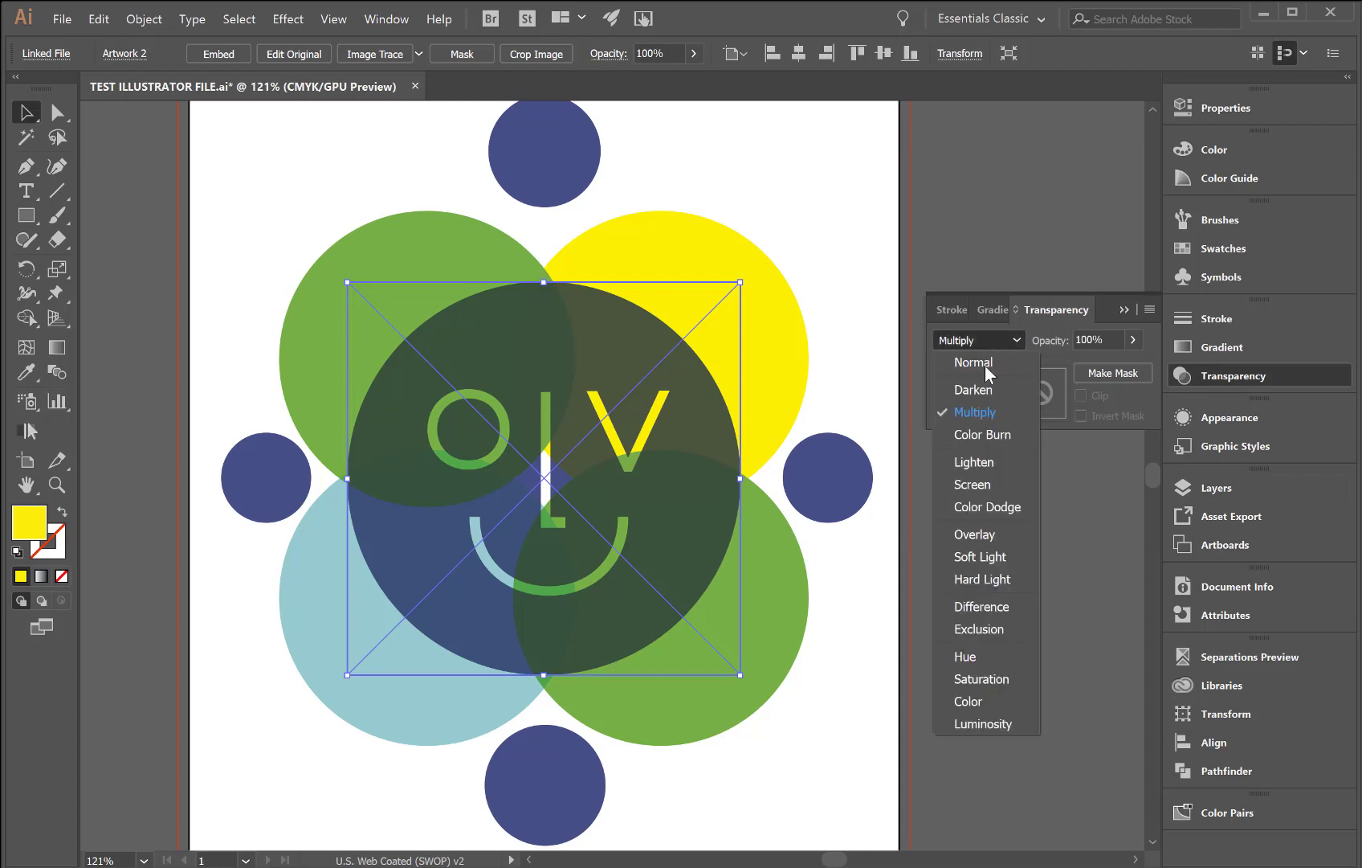
{"action": "left_click", "coordinate": [985, 361]}
{"action": "left_click", "coordinate": [859, 686]}
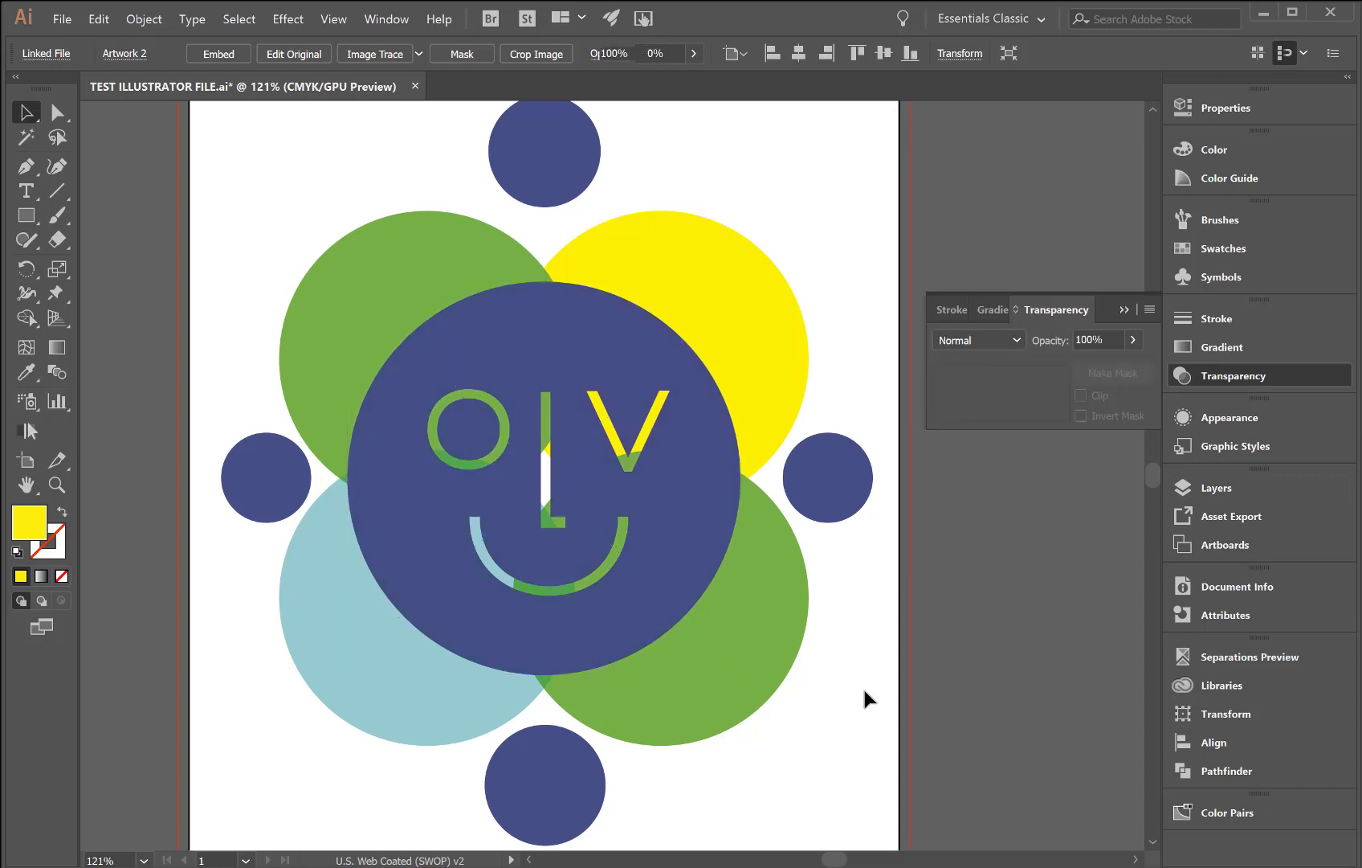
{"action": "left_click", "coordinate": [1239, 656]}
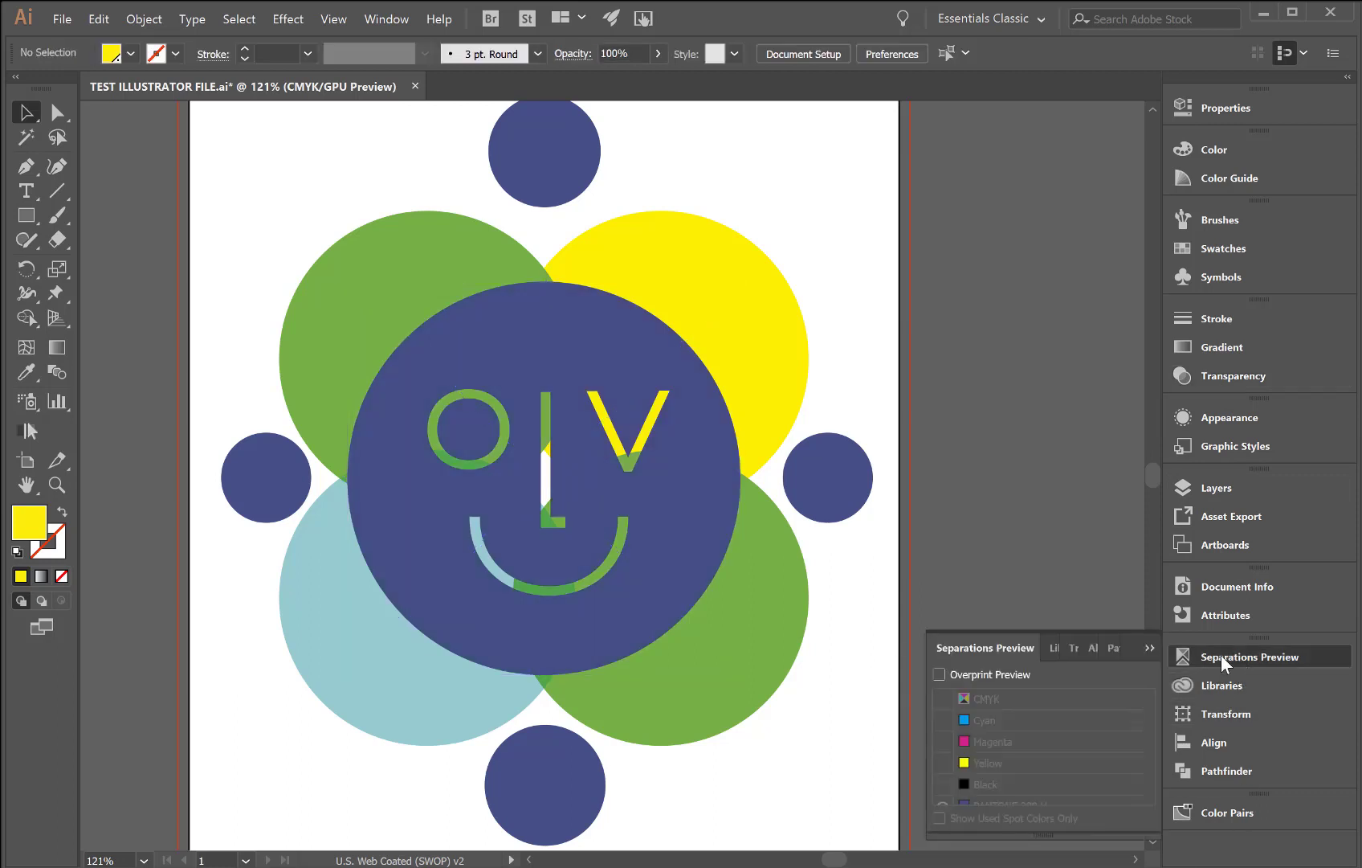
{"action": "left_click", "coordinate": [940, 673]}
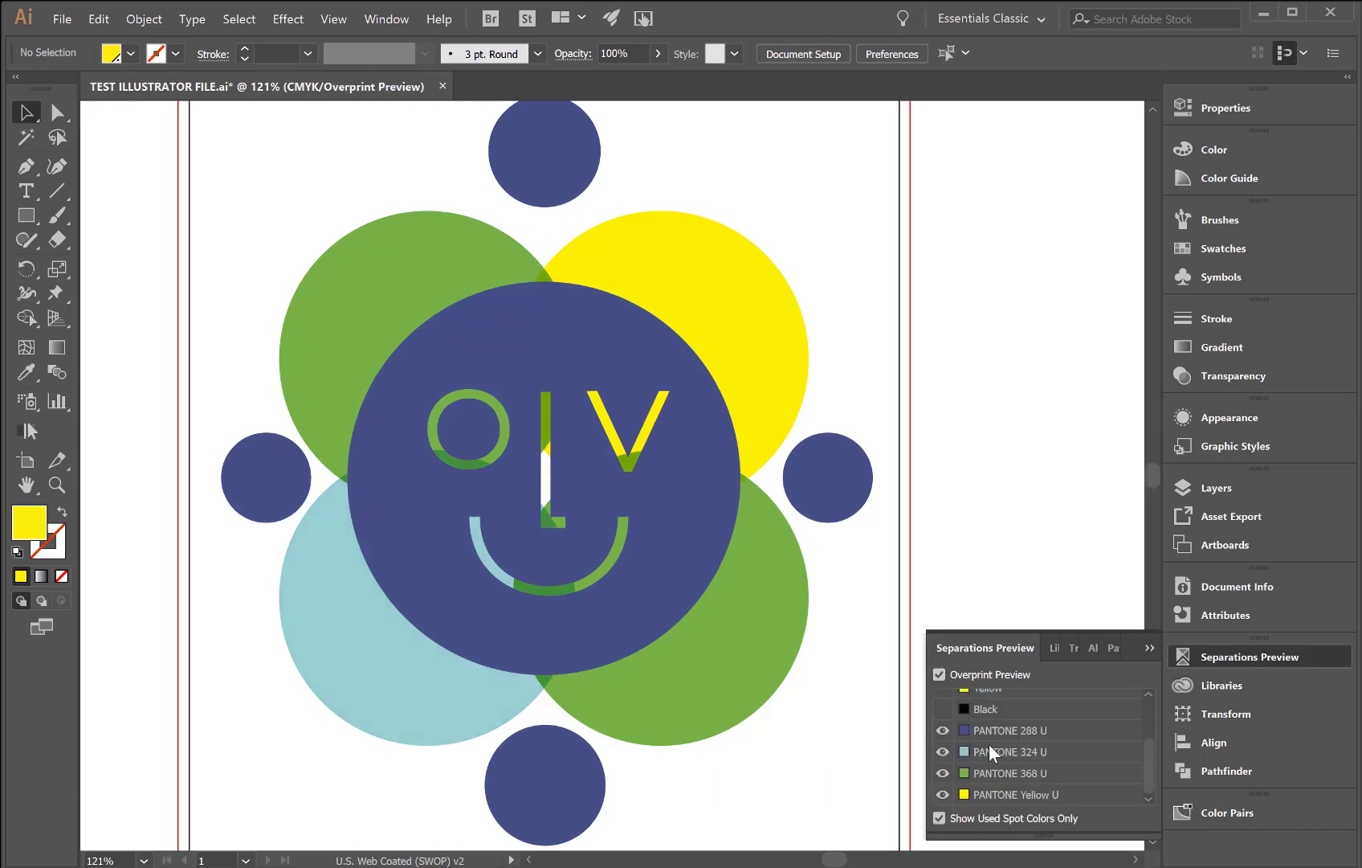
Examine what lies beneath the center artwork by hiding and reshowing PANTONE 288 U, and turn Overprint Preview off
{"action": "left_click", "coordinate": [943, 730]}
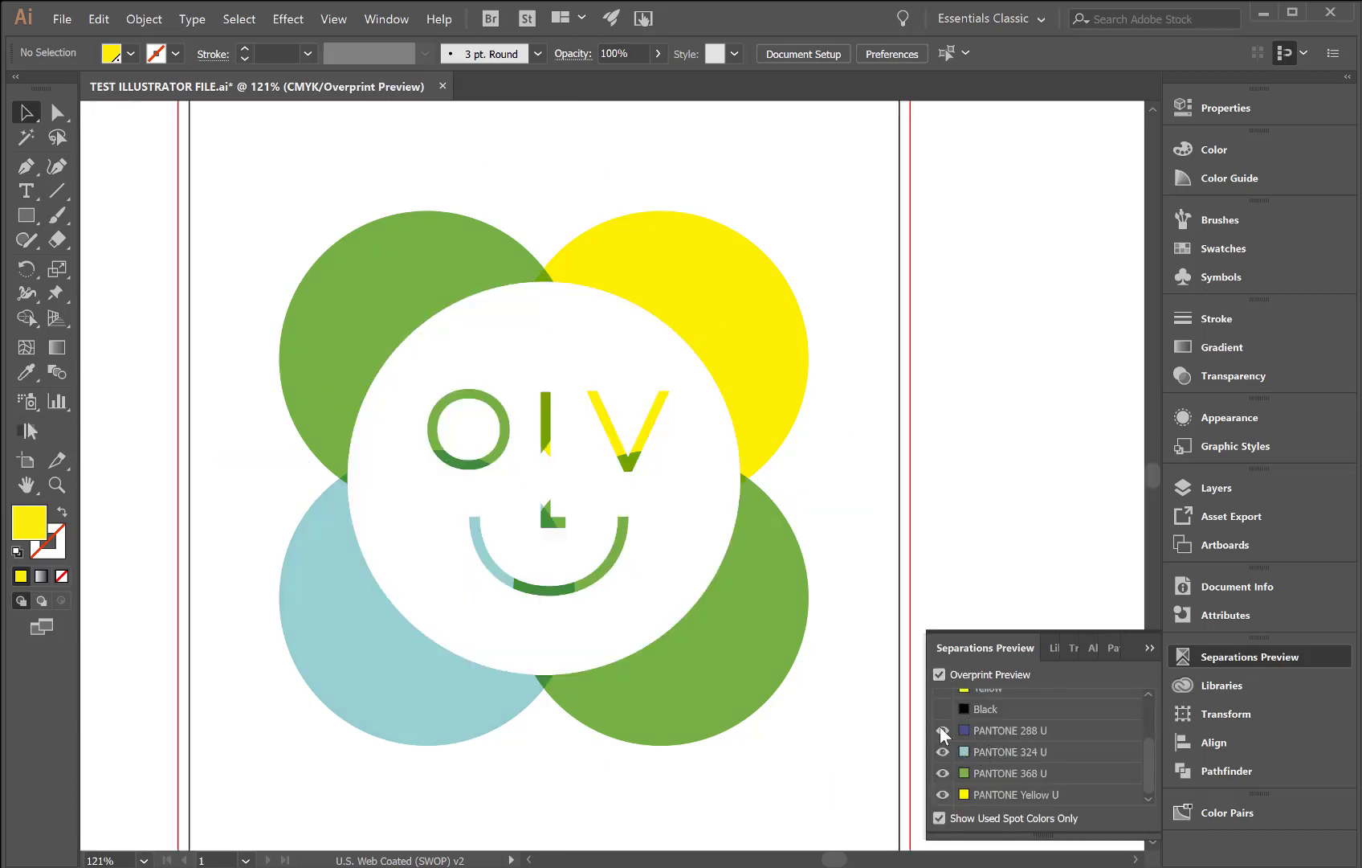
{"action": "left_click", "coordinate": [939, 728]}
{"action": "left_click", "coordinate": [936, 731]}
{"action": "left_click", "coordinate": [943, 729]}
{"action": "left_click", "coordinate": [939, 674]}
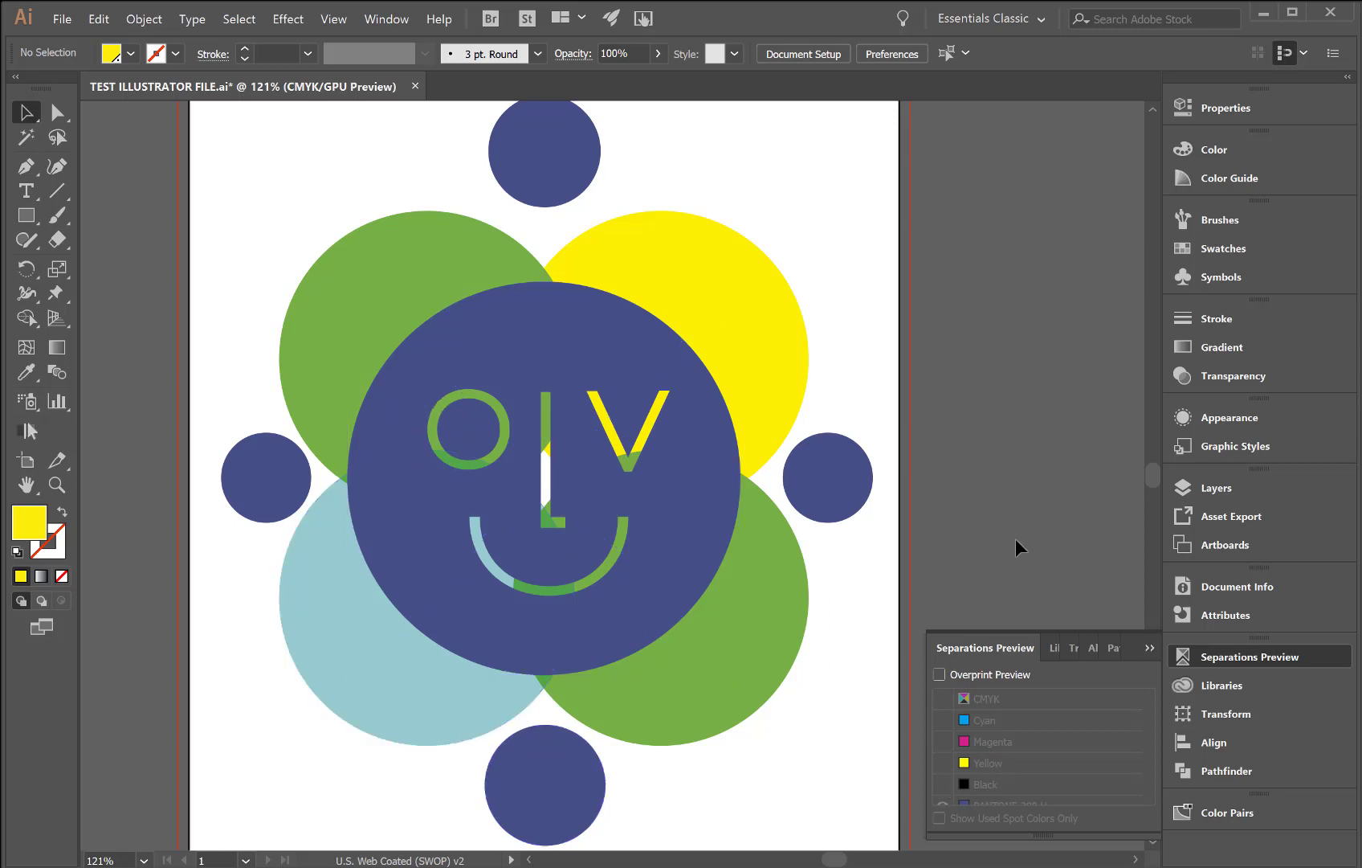
{"action": "left_click", "coordinate": [1149, 647]}
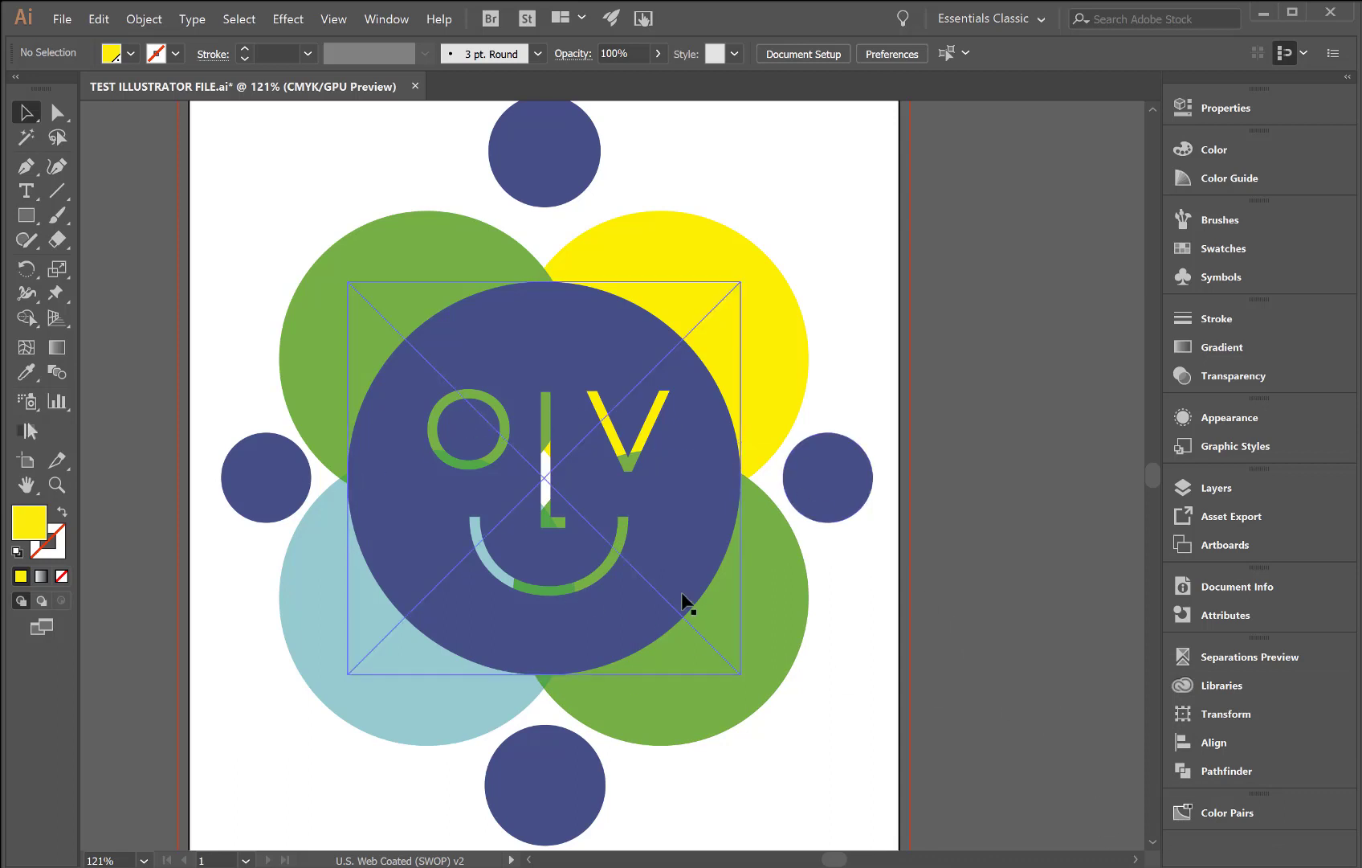
Trap the document with Esko PowerTrapper, using Normal Trapping and a trapping distance of 0.02 in, and dismiss the messages
{"action": "left_click", "coordinate": [334, 21]}
{"action": "mouse_move", "coordinate": [384, 19]}
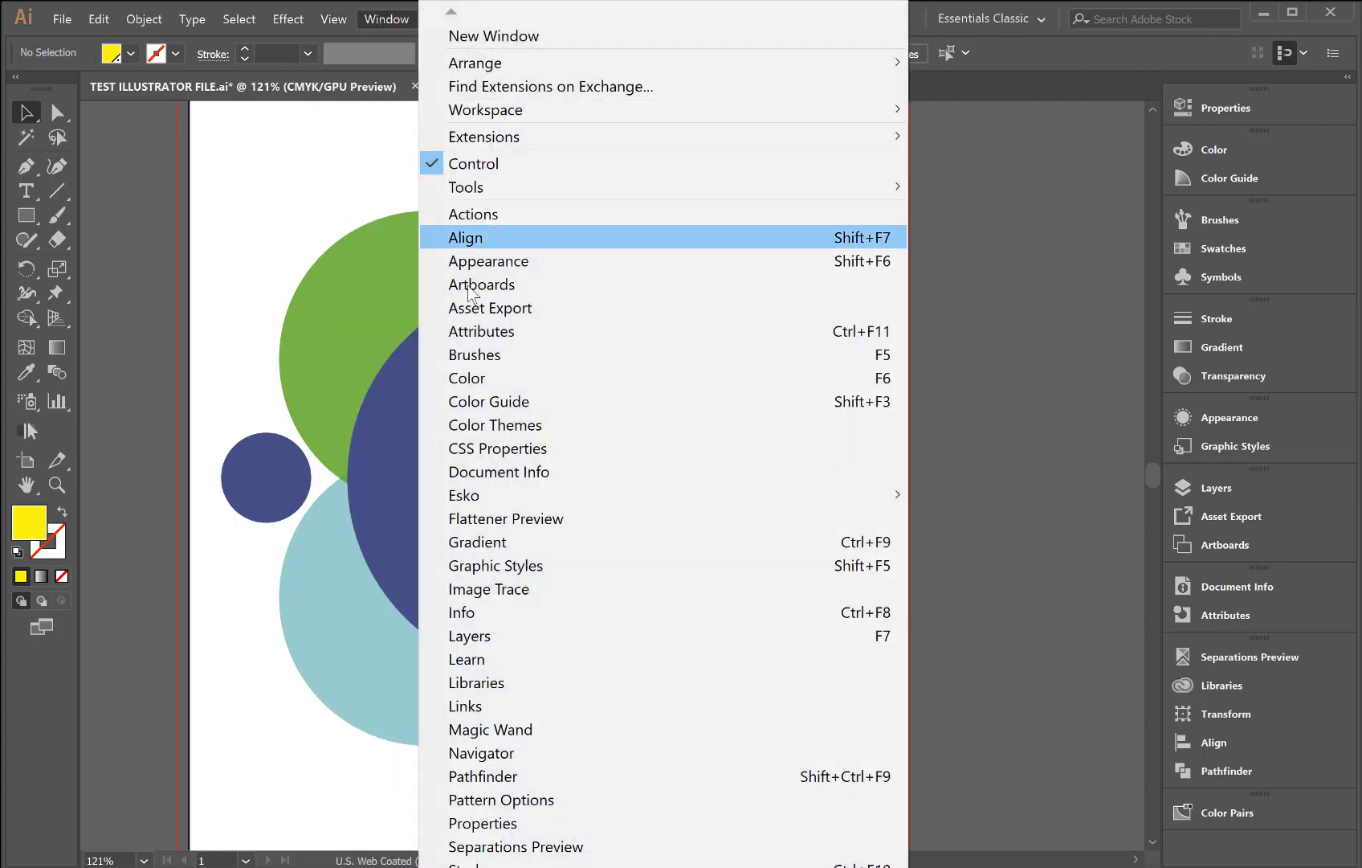
{"action": "mouse_move", "coordinate": [562, 495]}
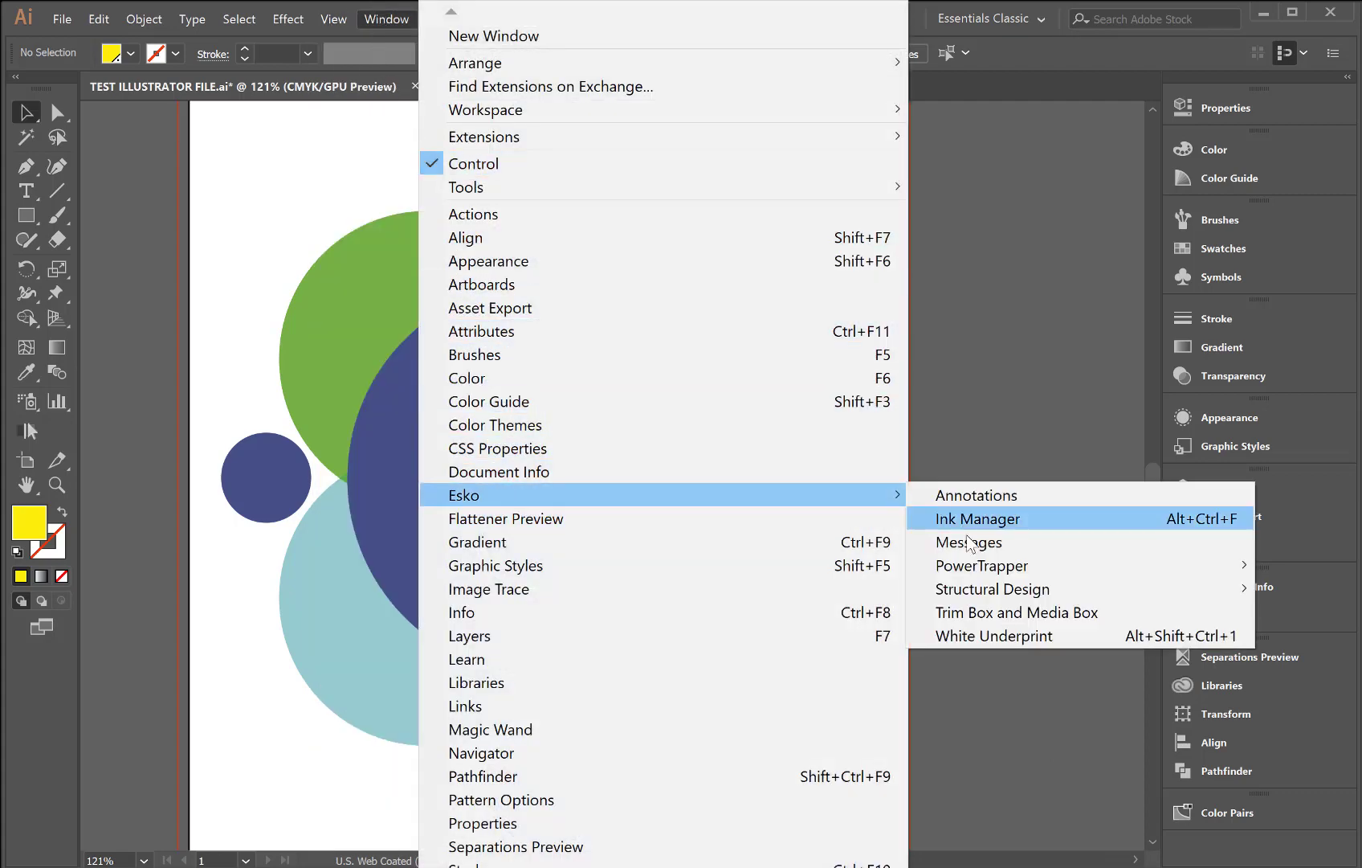
{"action": "mouse_move", "coordinate": [976, 563]}
{"action": "left_click", "coordinate": [1301, 591]}
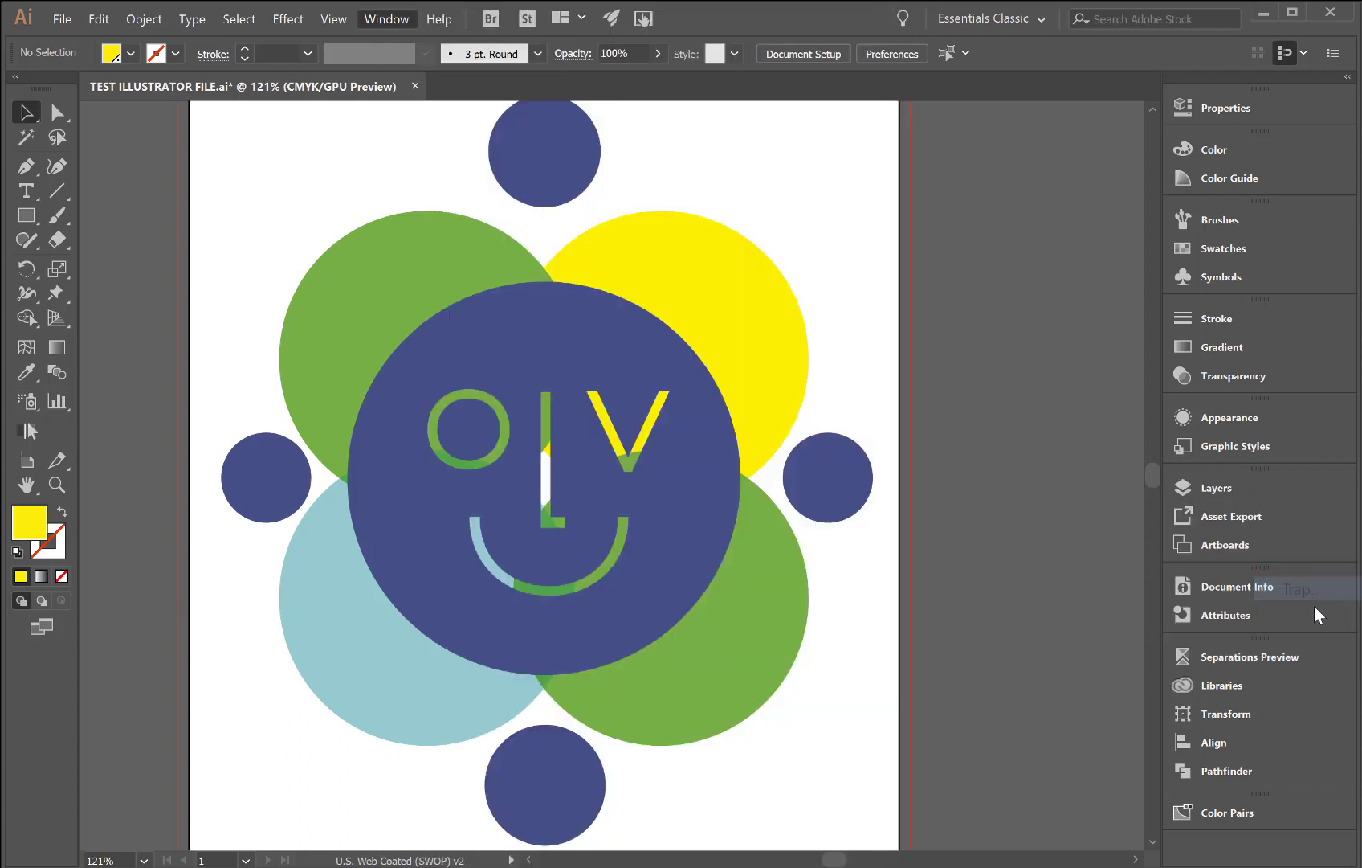
{"action": "left_click_drag", "start_coordinate": [1017, 466], "coordinate": [995, 465]}
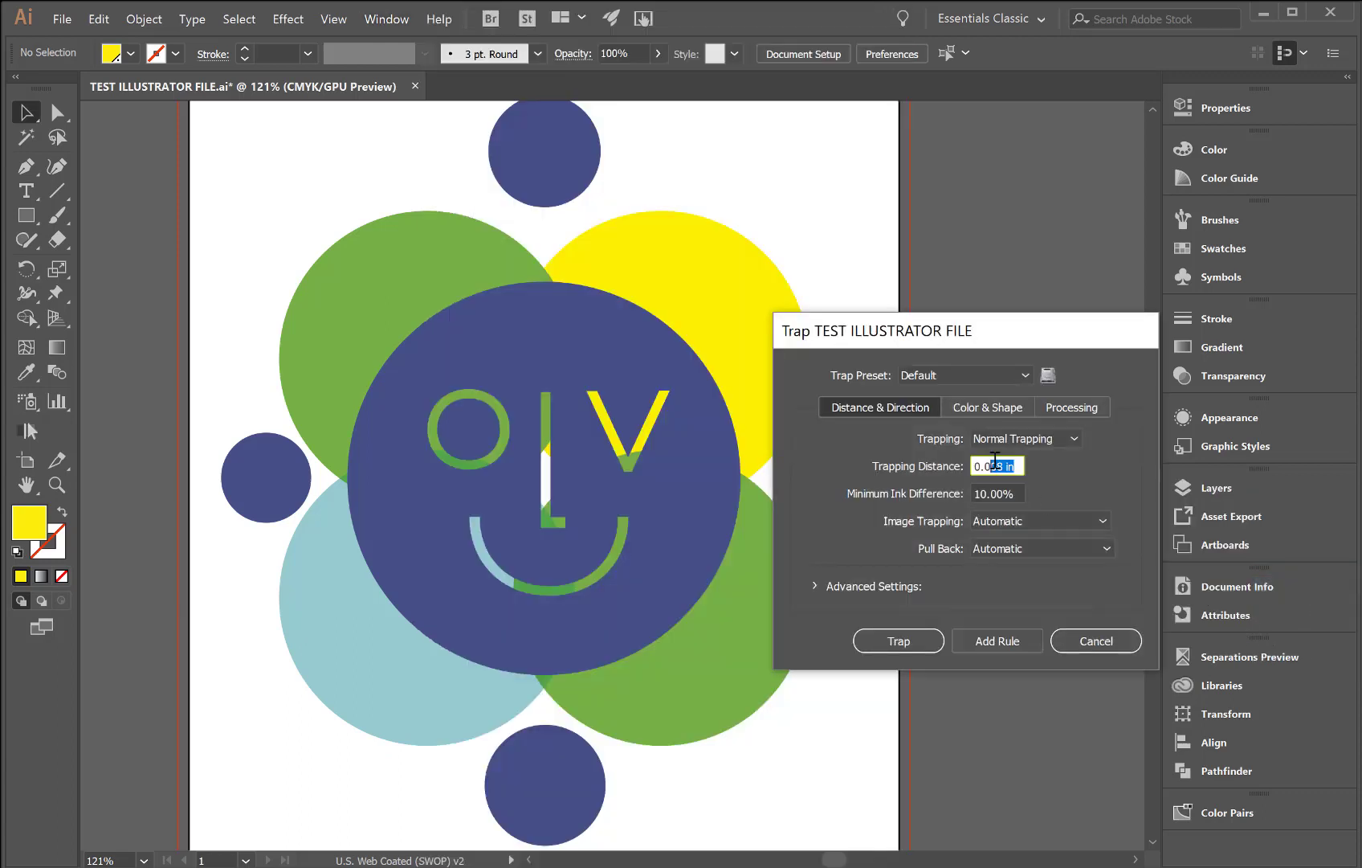
{"action": "type", "text": "2"}
{"action": "left_click", "coordinate": [898, 640]}
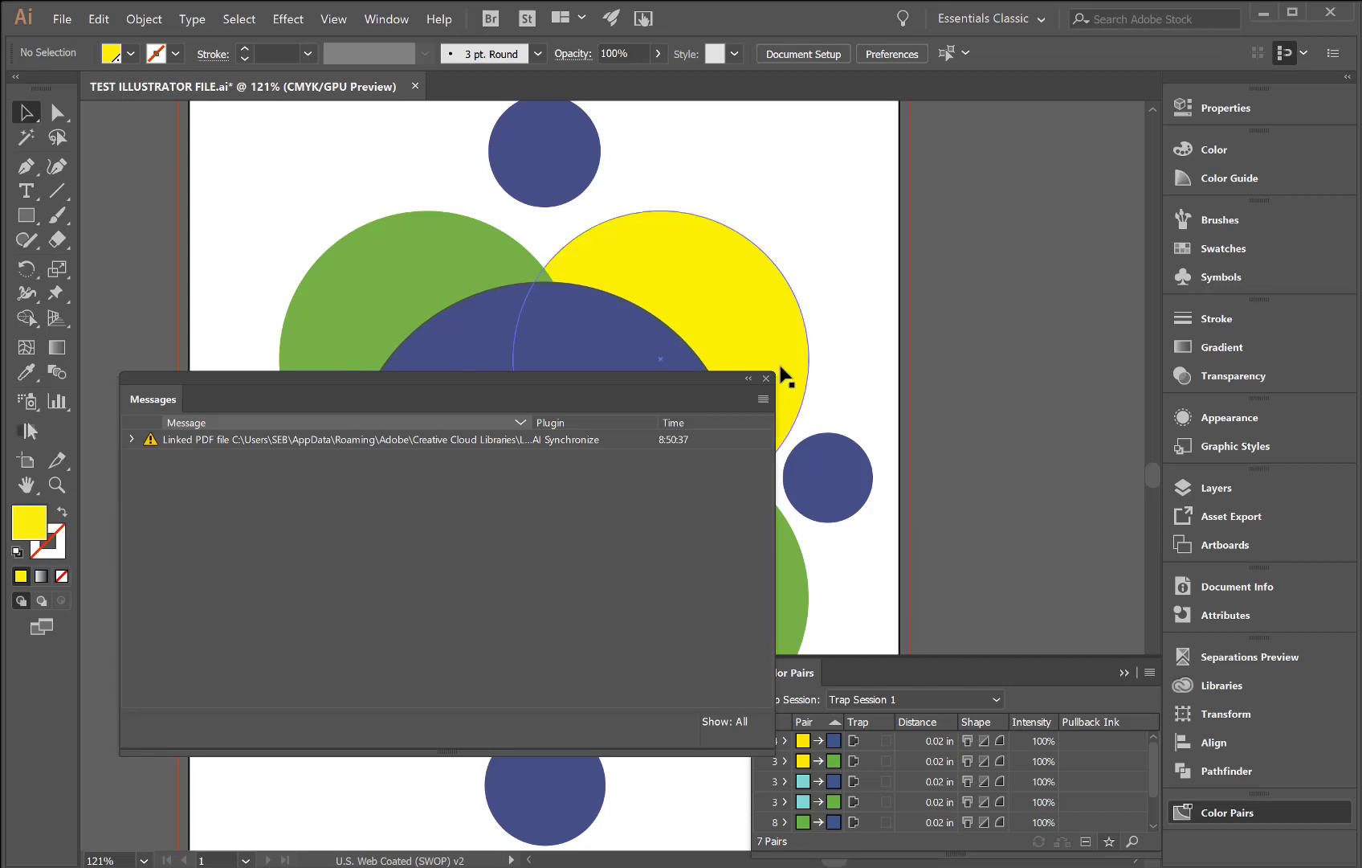
{"action": "left_click", "coordinate": [765, 378]}
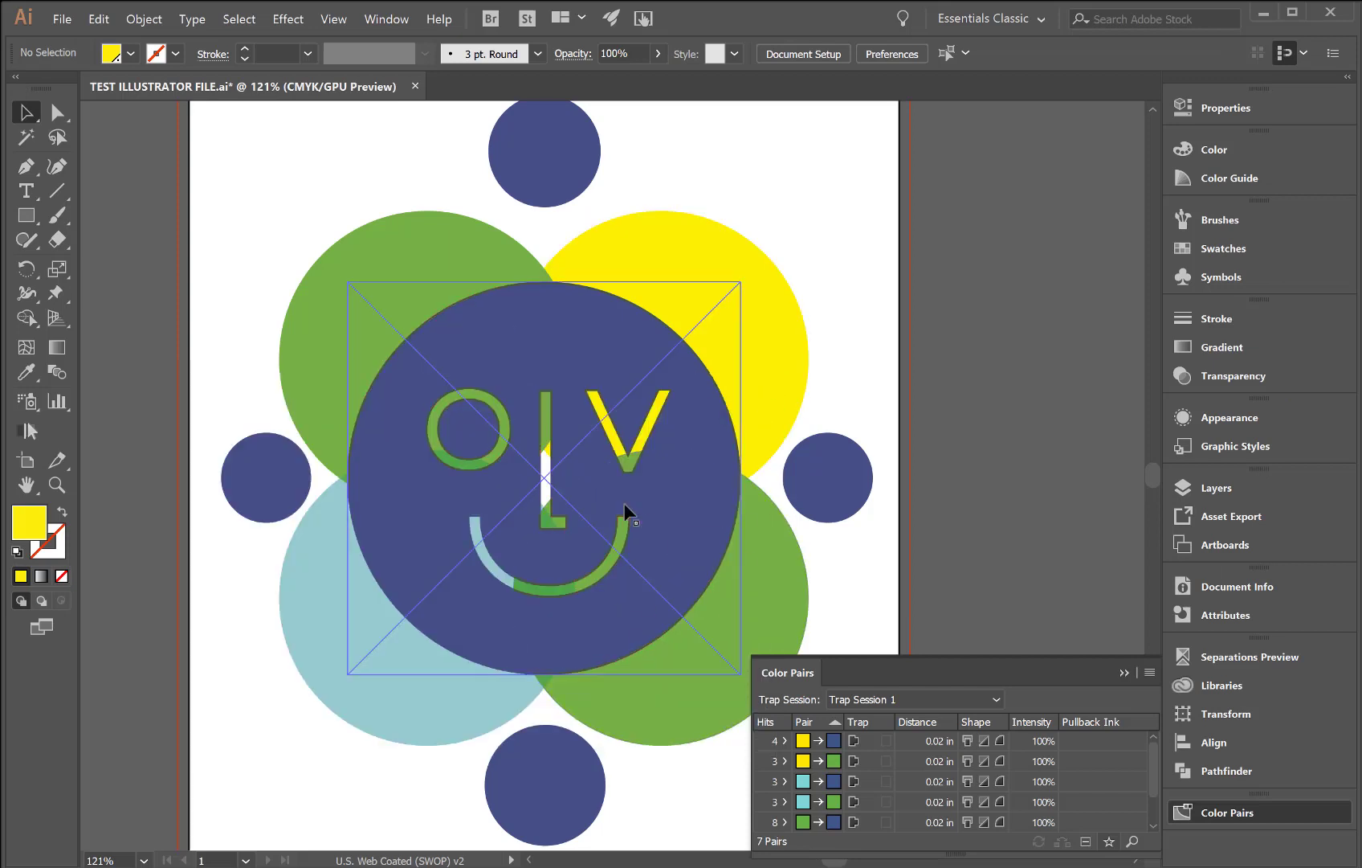
Examine the generated traps up close along the V, O, L and smile edges and around the large center circle
{"action": "scroll", "coordinate": [673, 492], "scroll_direction": "up", "scroll_amount": 5}
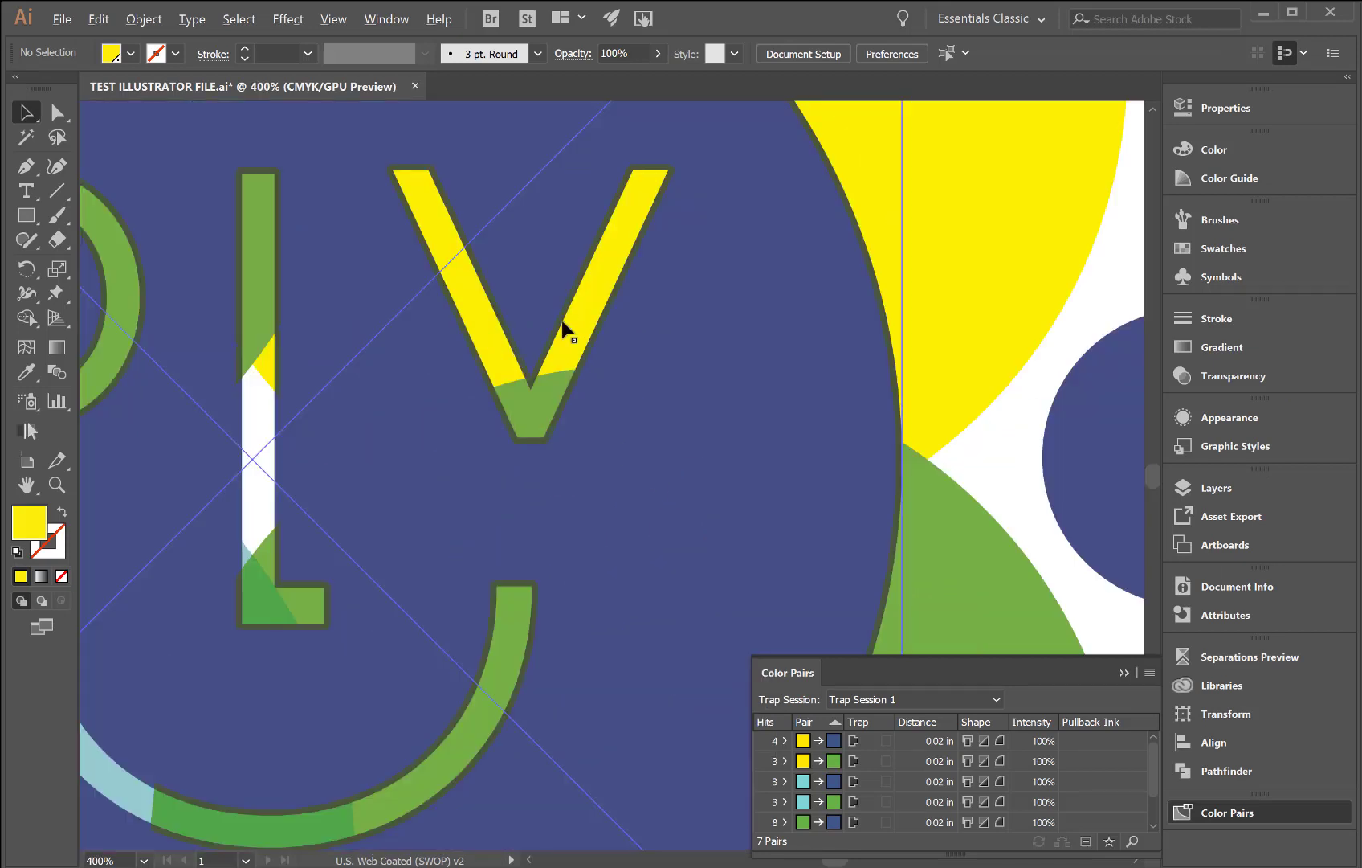
{"action": "scroll", "coordinate": [416, 197], "scroll_direction": "up", "scroll_amount": 3}
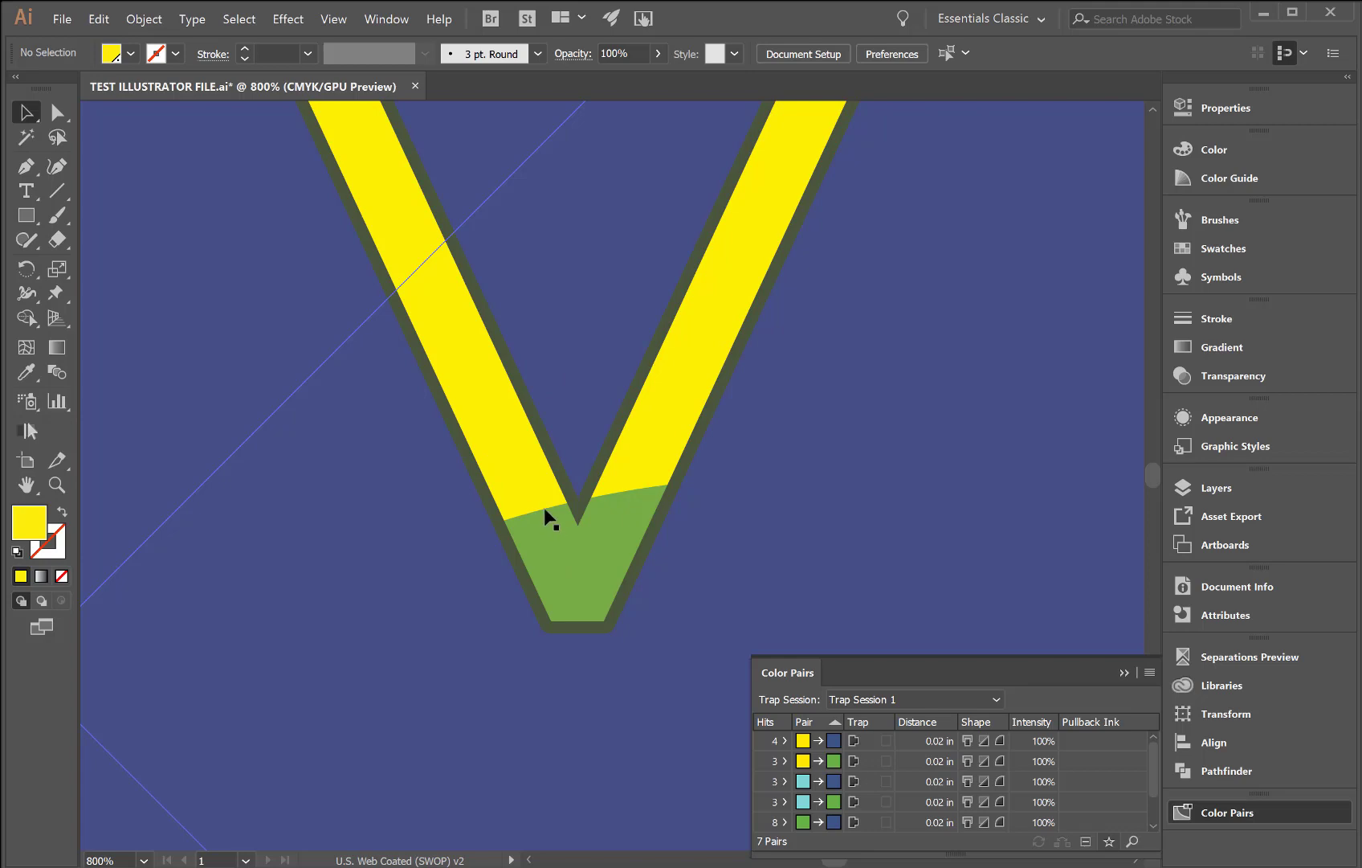
{"action": "scroll", "coordinate": [550, 518], "scroll_direction": "down", "scroll_amount": 3}
{"action": "scroll", "coordinate": [200, 426], "scroll_direction": "up", "scroll_amount": 3}
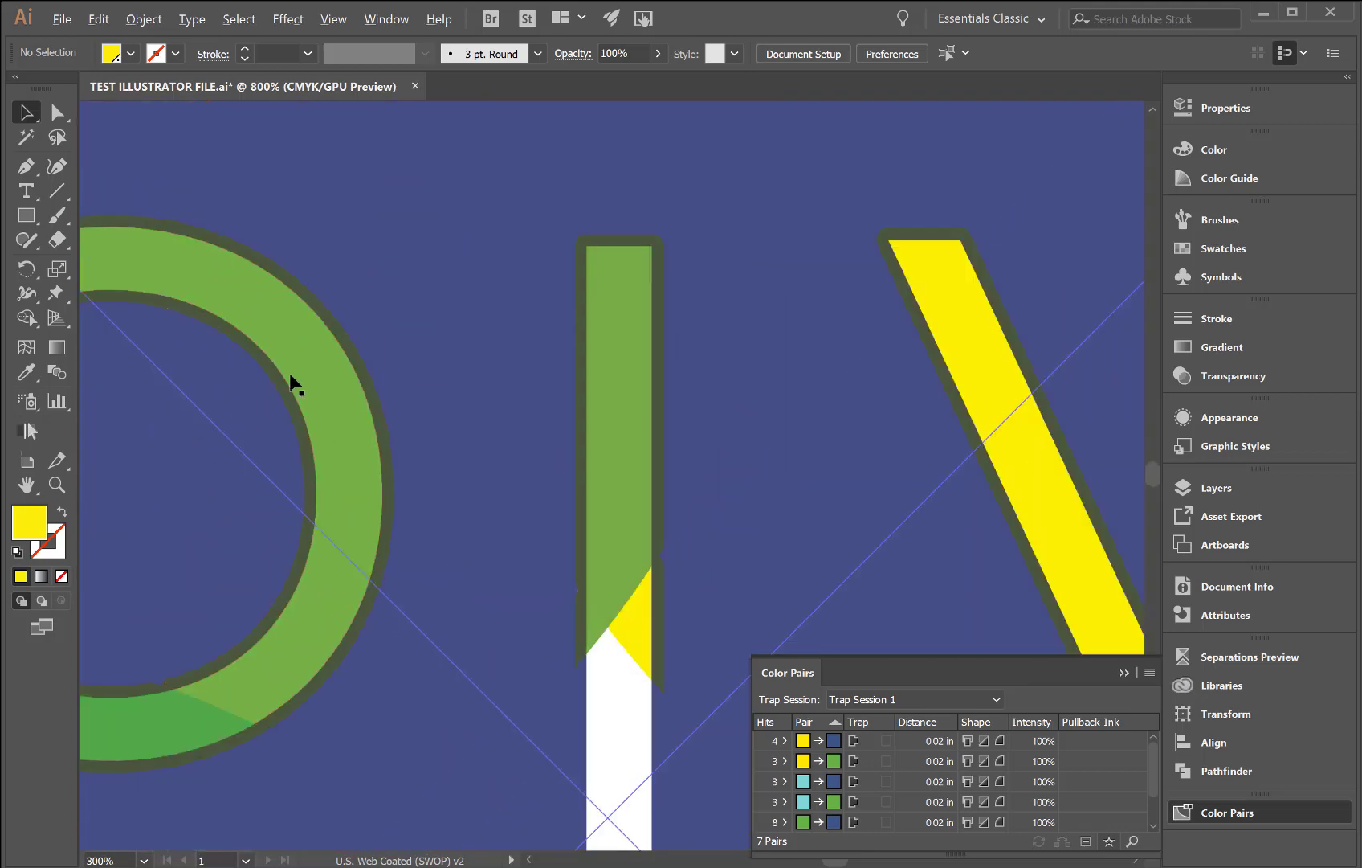
{"action": "scroll", "coordinate": [517, 636], "scroll_direction": "down", "scroll_amount": 4}
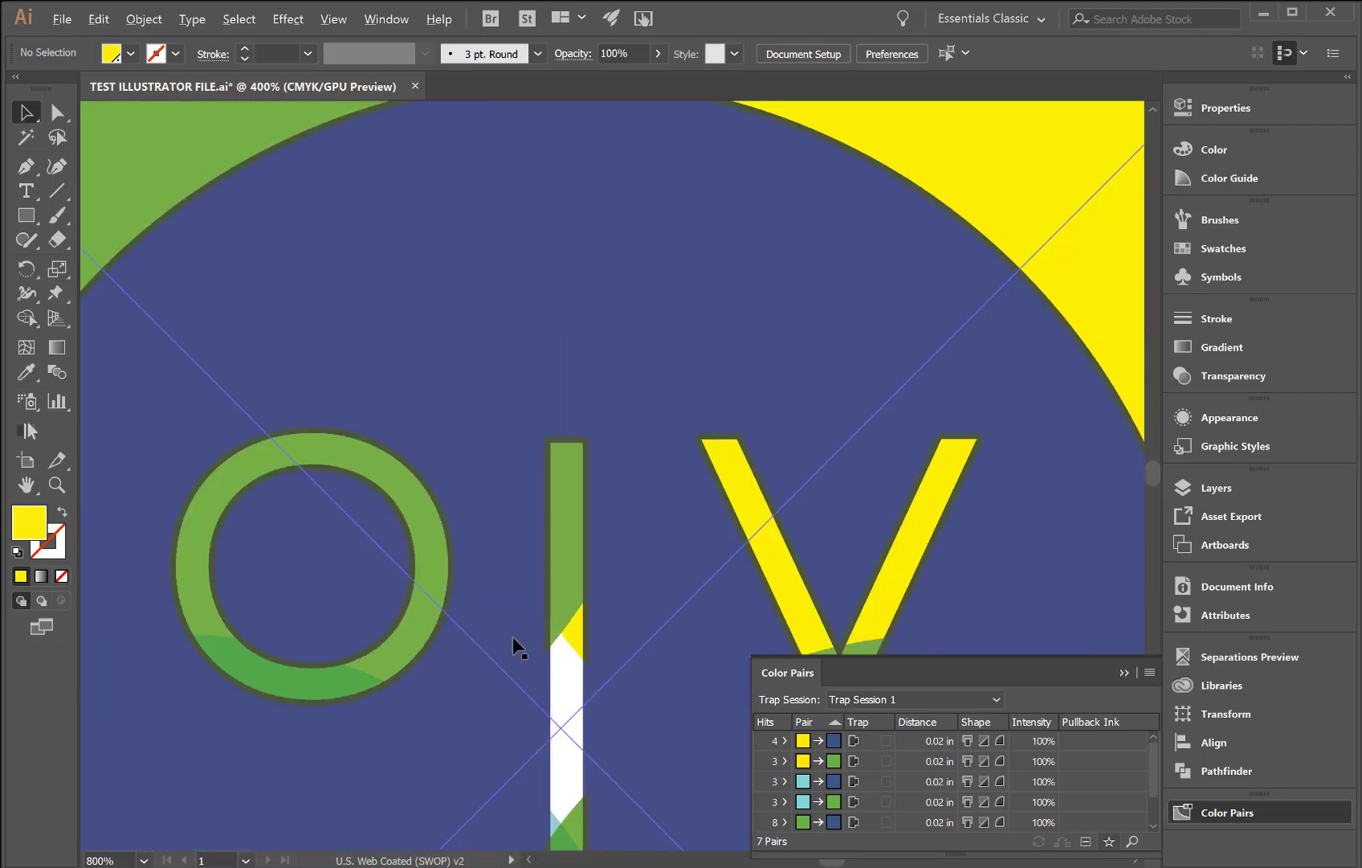
{"action": "scroll", "coordinate": [504, 637], "scroll_direction": "down", "scroll_amount": 3}
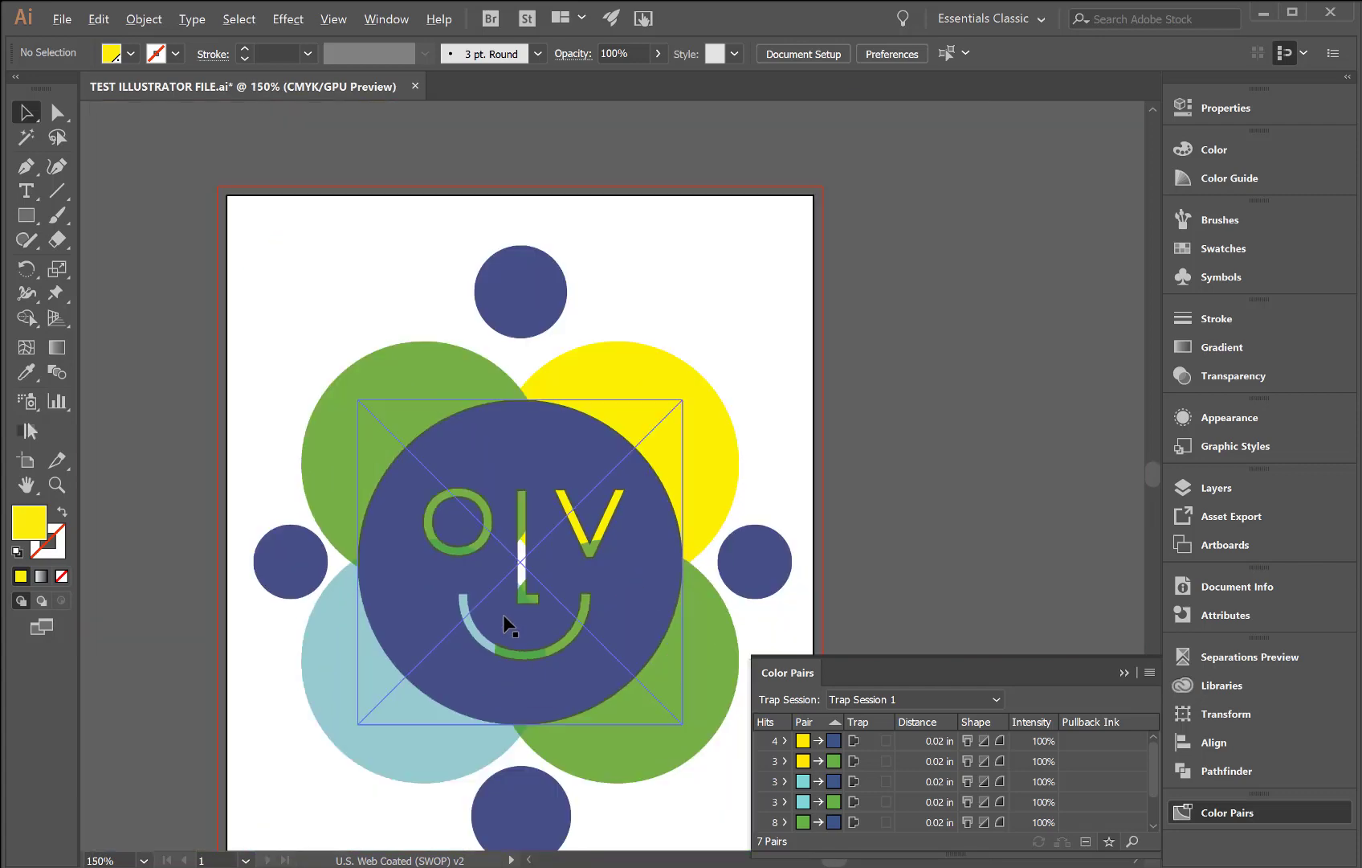
{"action": "scroll", "coordinate": [512, 586], "scroll_direction": "up", "scroll_amount": 4}
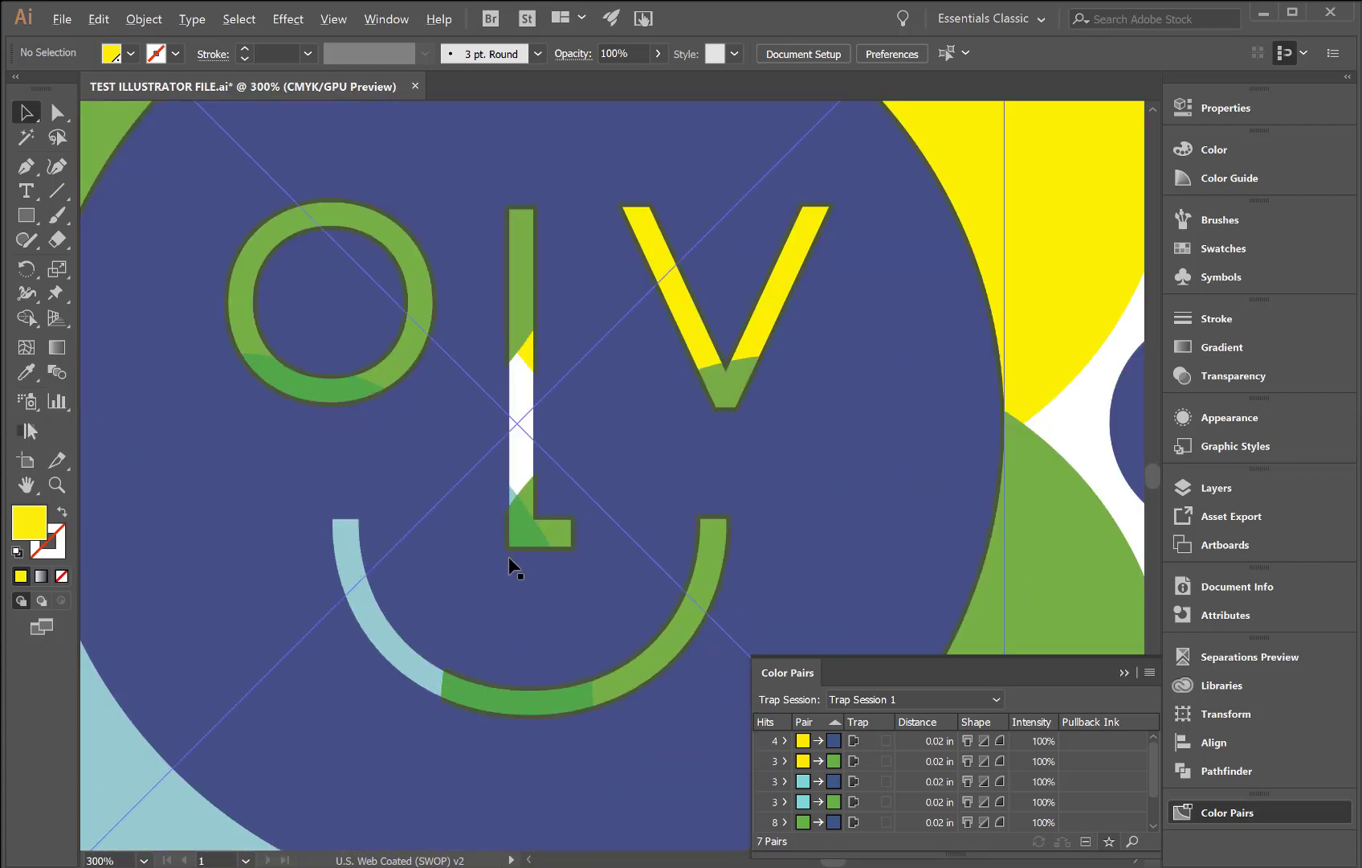
{"action": "scroll", "coordinate": [508, 556], "scroll_direction": "down", "scroll_amount": 3}
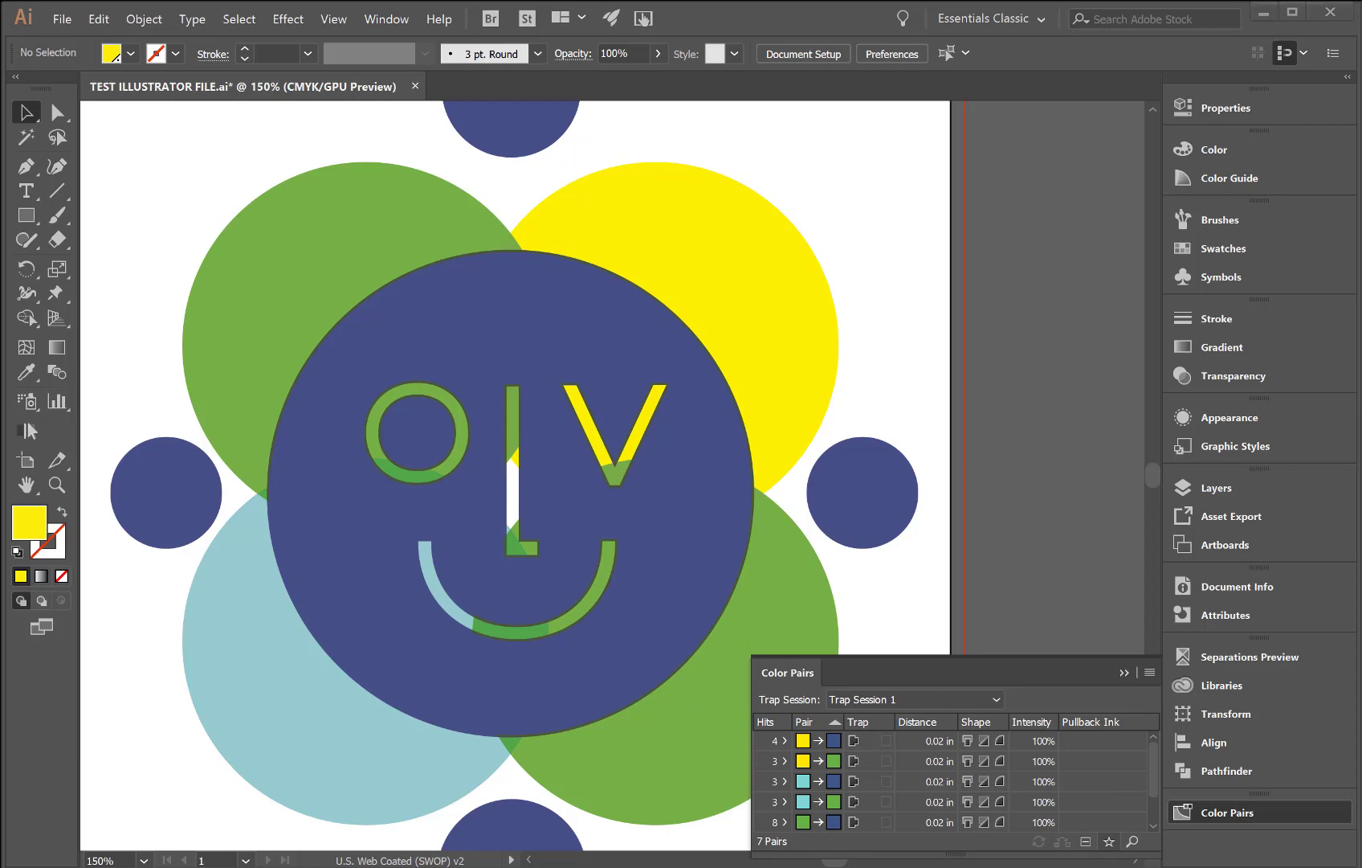
{"action": "left_click", "coordinate": [1123, 672]}
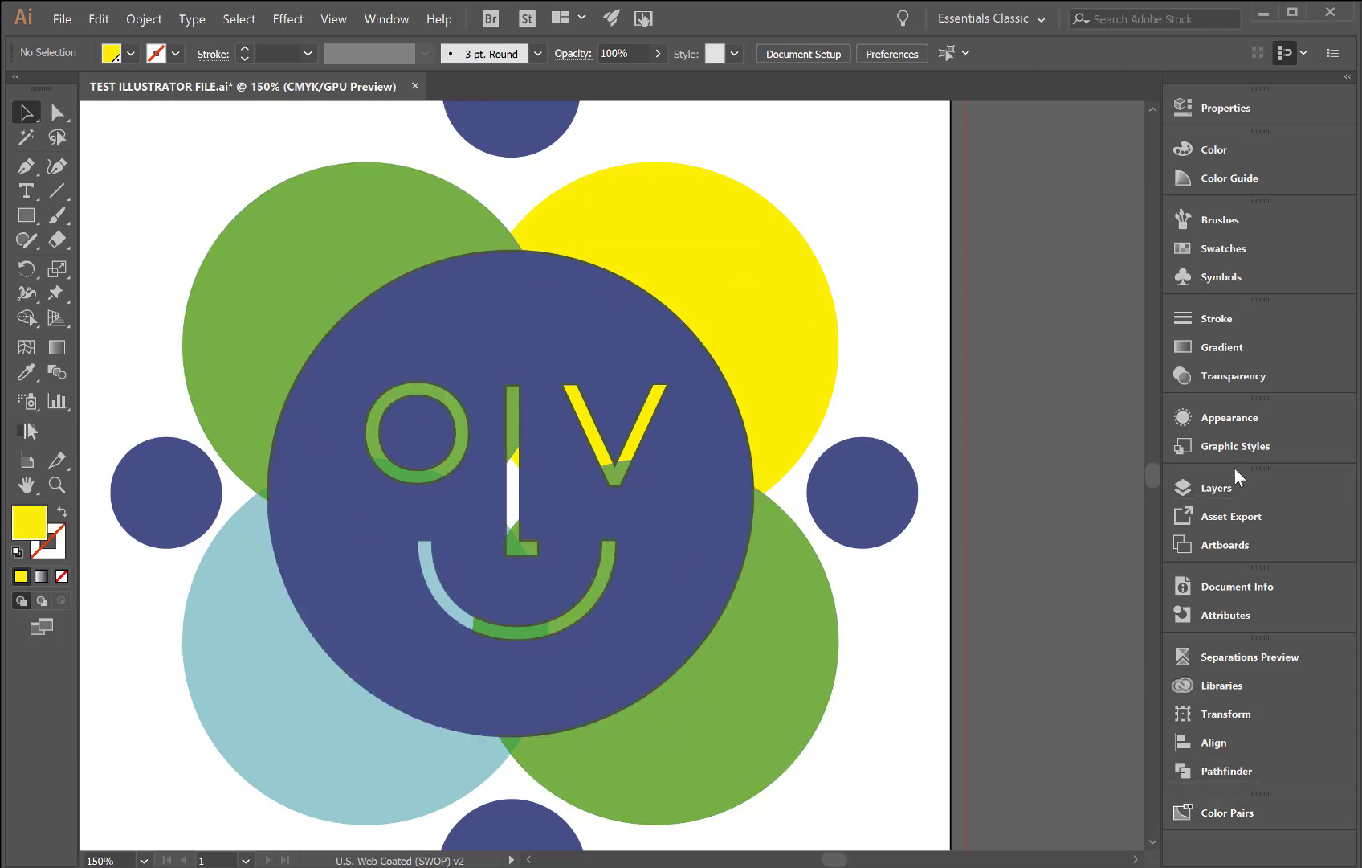
Examine the Trap Layer on its own by hiding and reshowing Layer 1
{"action": "left_click", "coordinate": [1217, 488]}
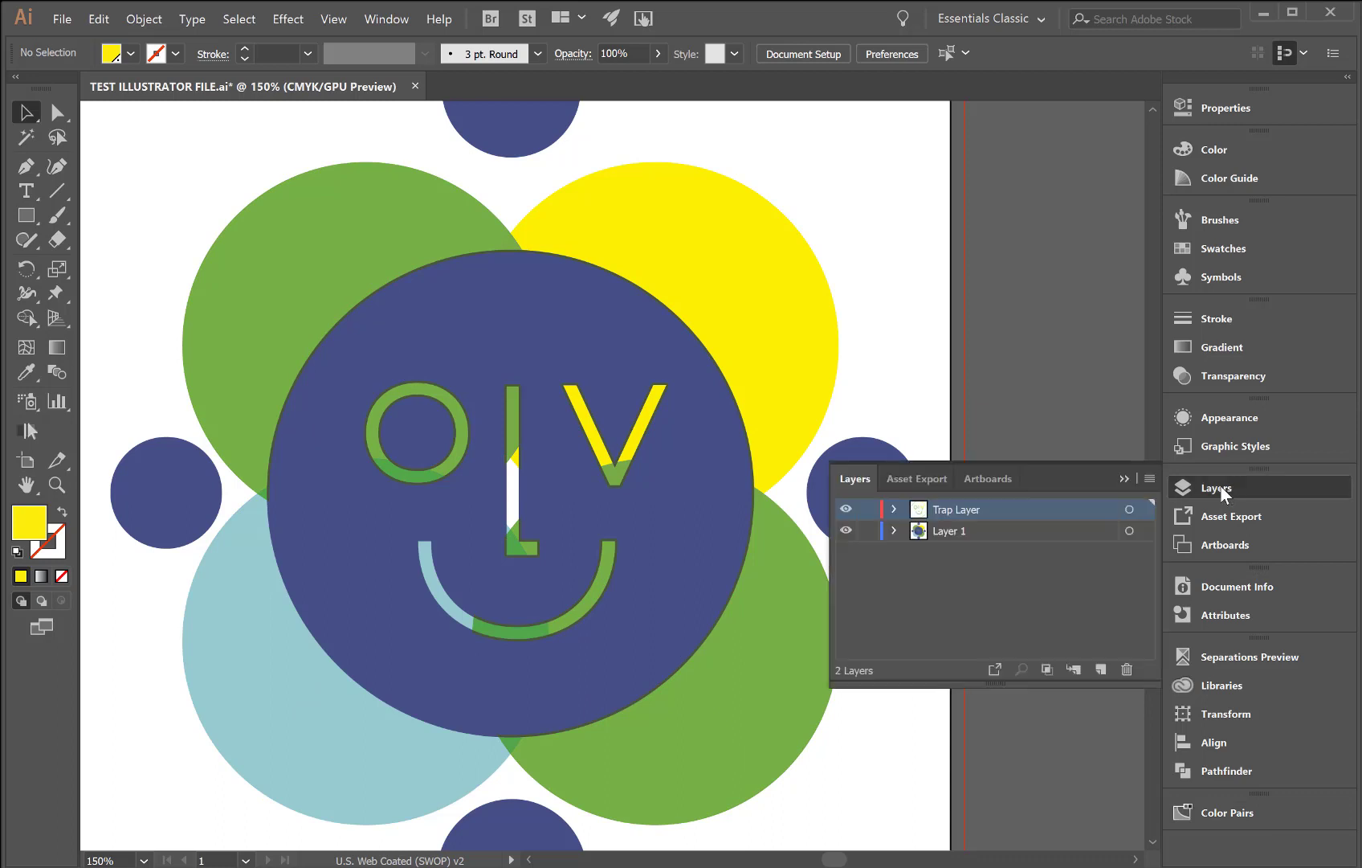
{"action": "left_click", "coordinate": [847, 531]}
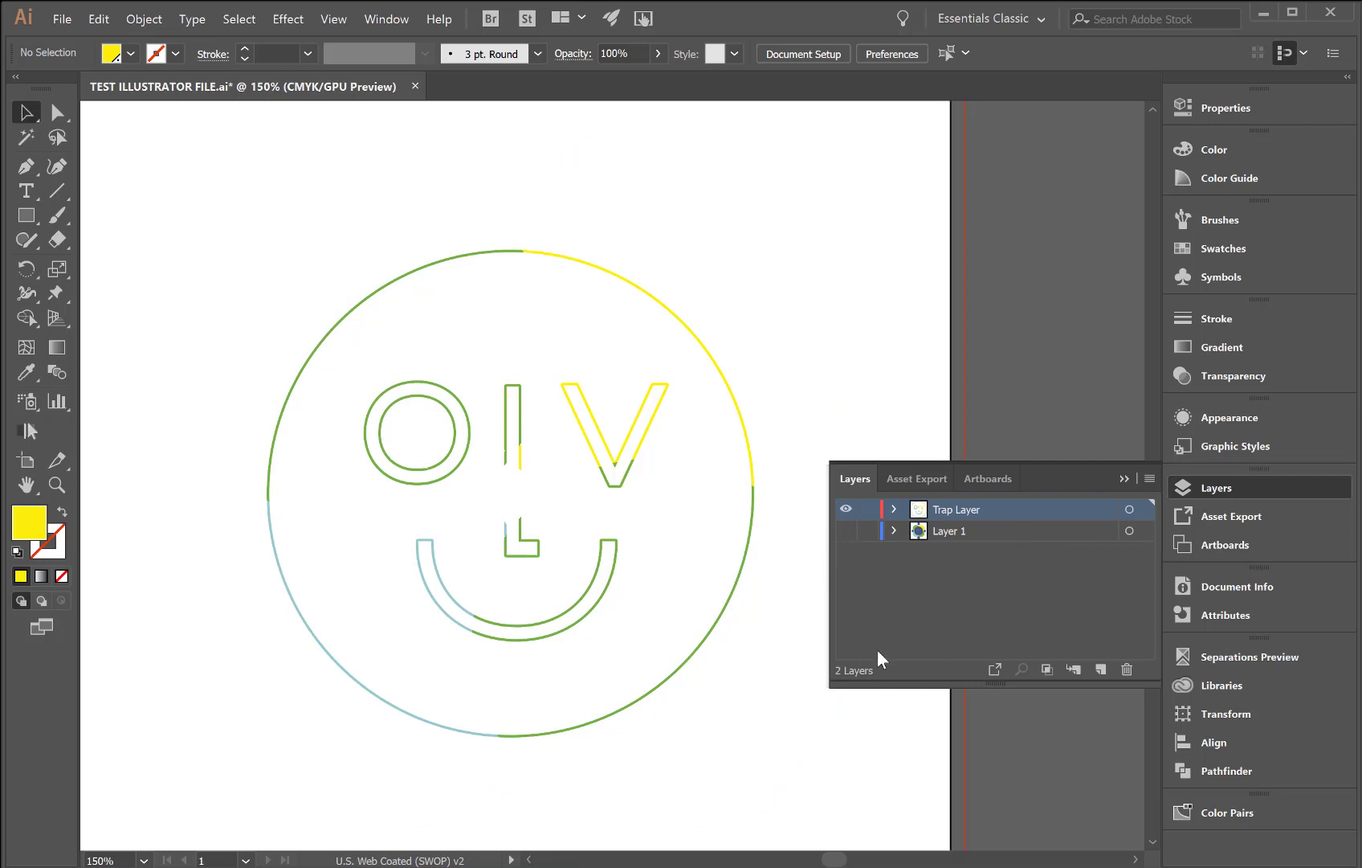
{"action": "left_click", "coordinate": [847, 531]}
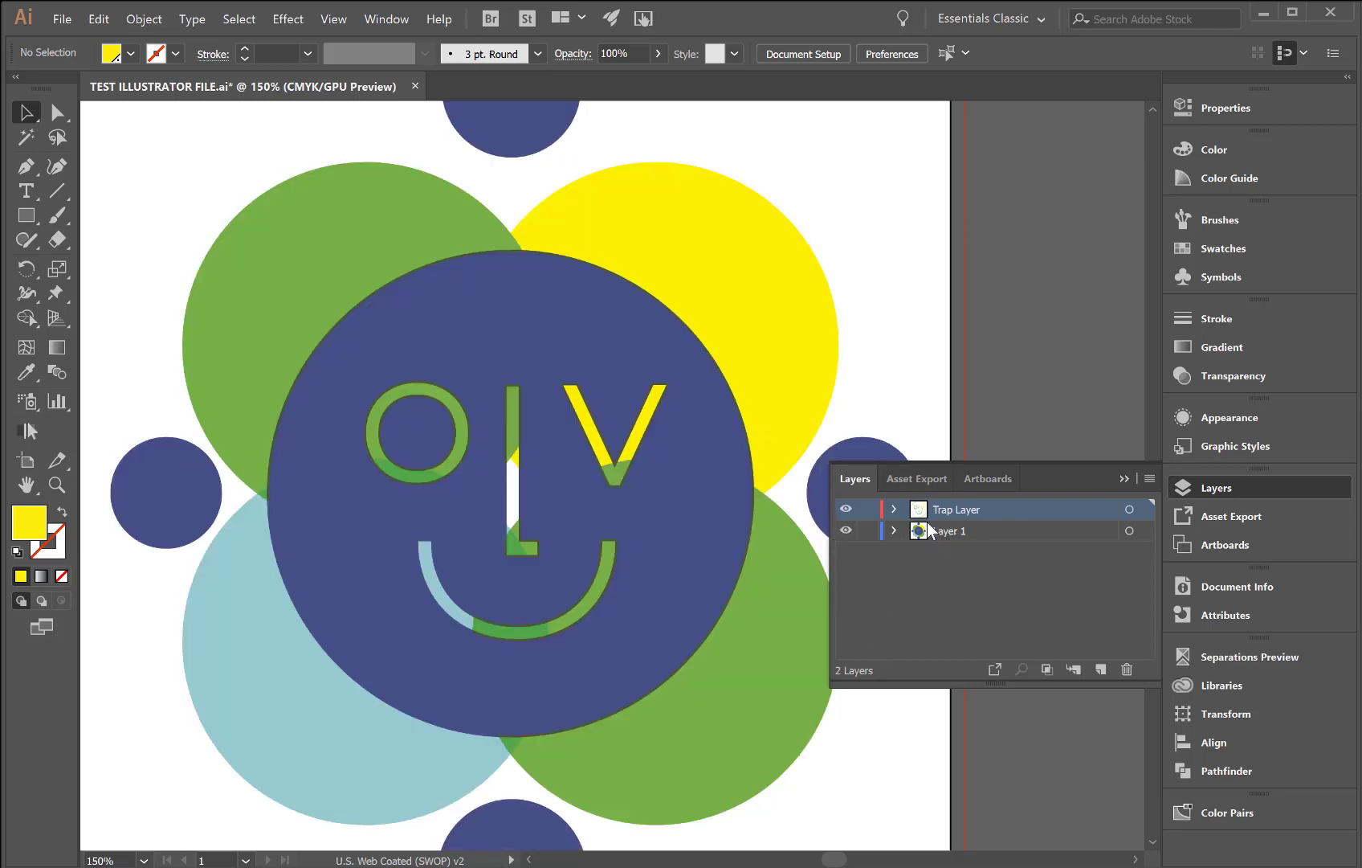
{"action": "left_click", "coordinate": [846, 531]}
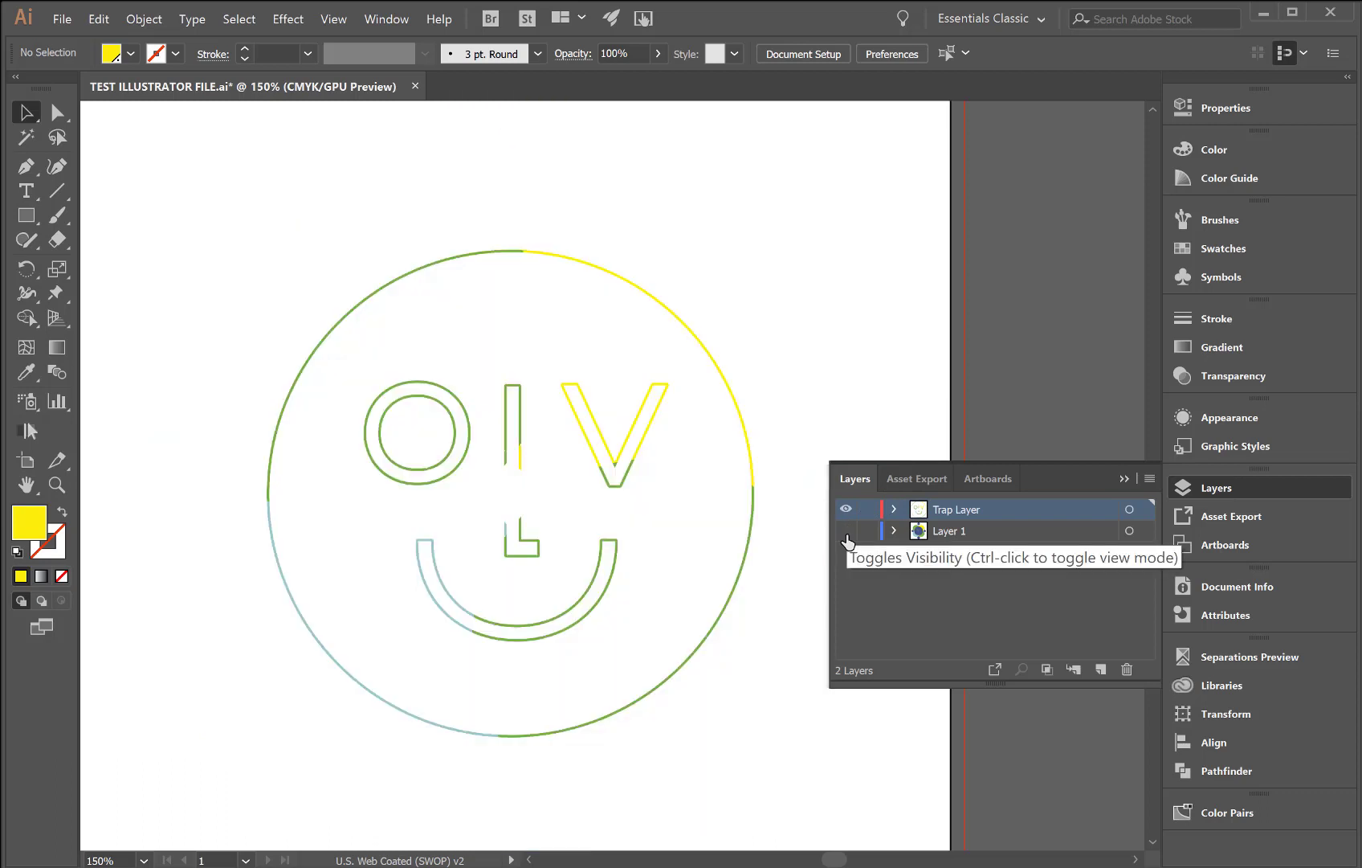
{"action": "left_click", "coordinate": [847, 532]}
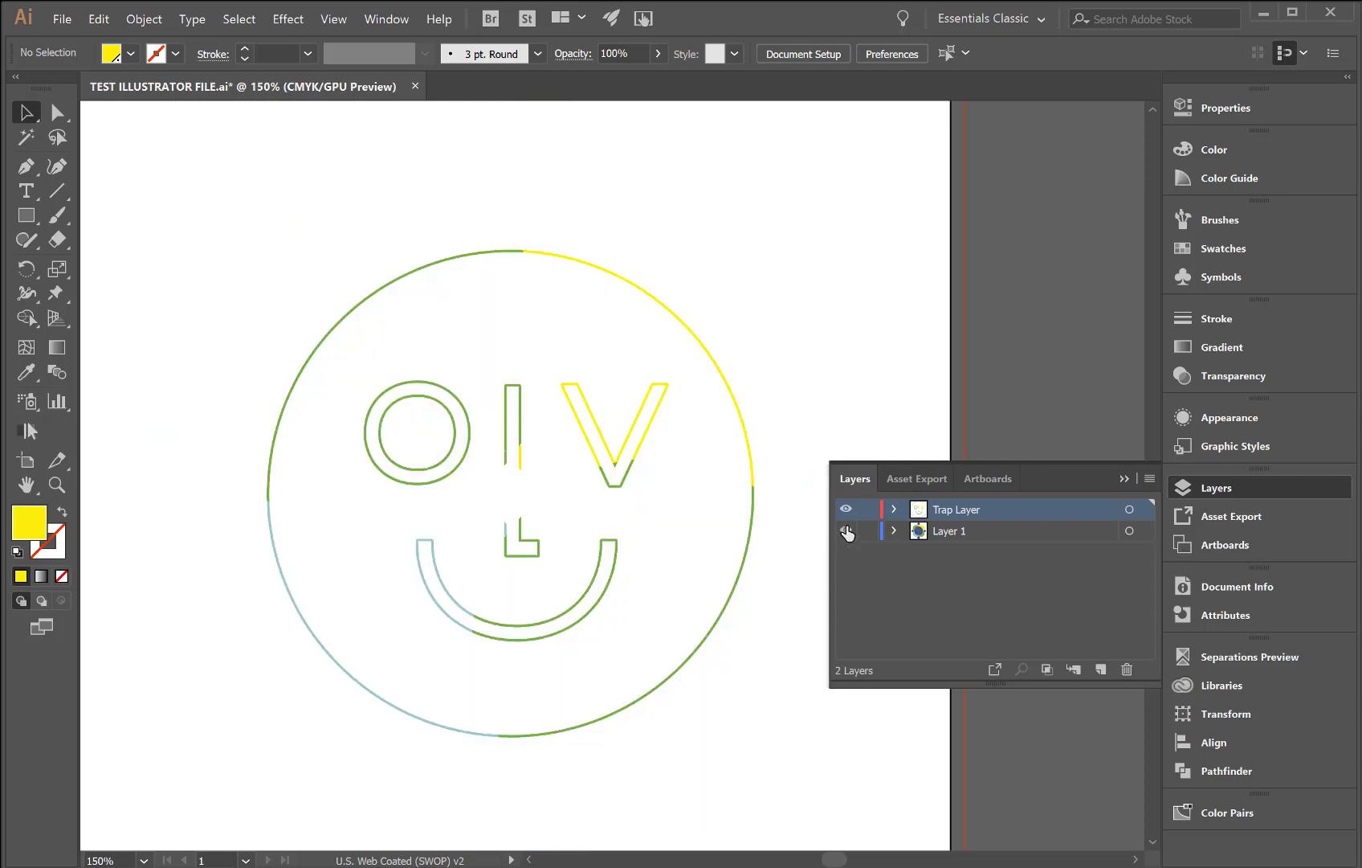
Examine the traps under Overprint Preview by hiding and reshowing PANTONE 288 U, 324 U, 368 U and Yellow U
{"action": "left_click", "coordinate": [1218, 664]}
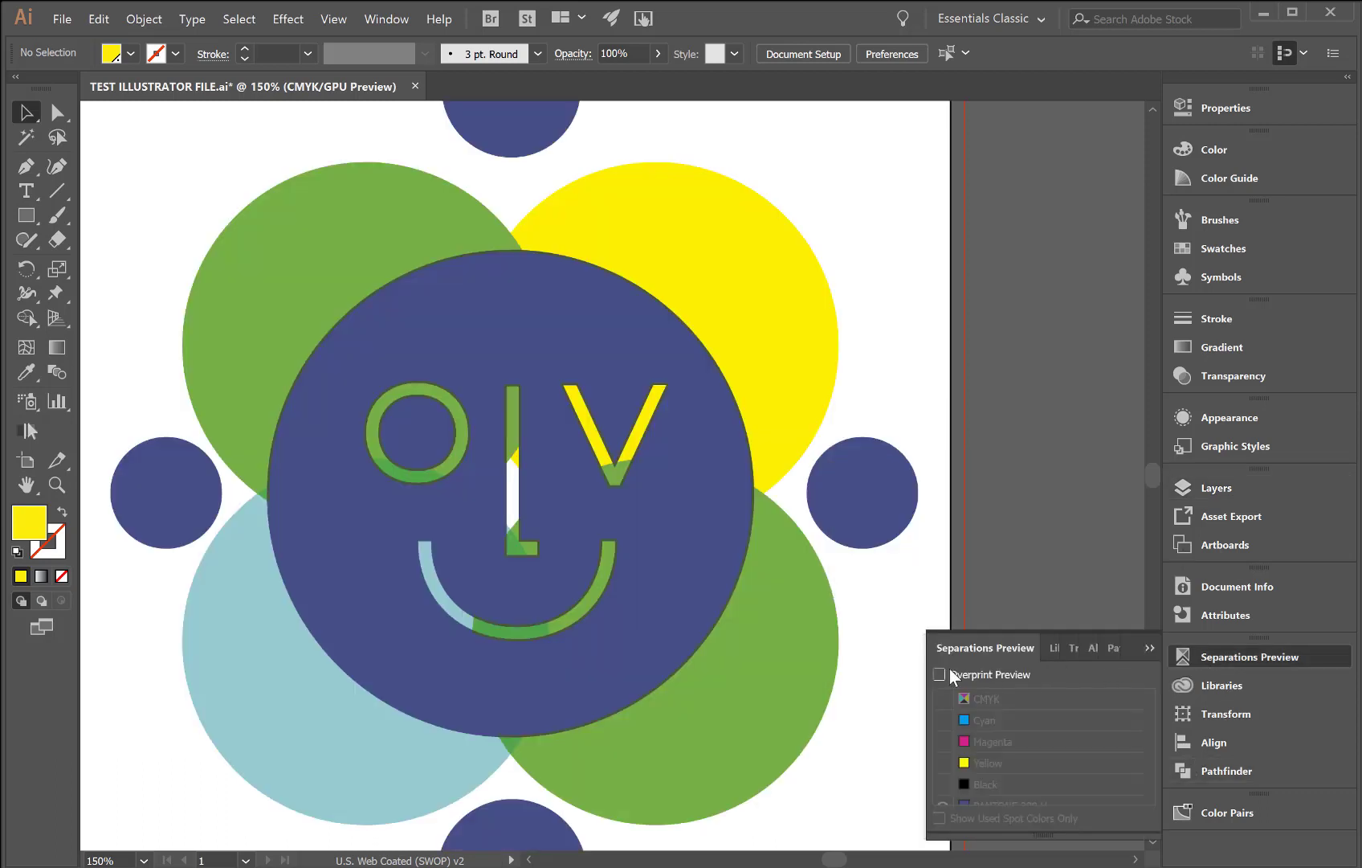
{"action": "left_click", "coordinate": [943, 674]}
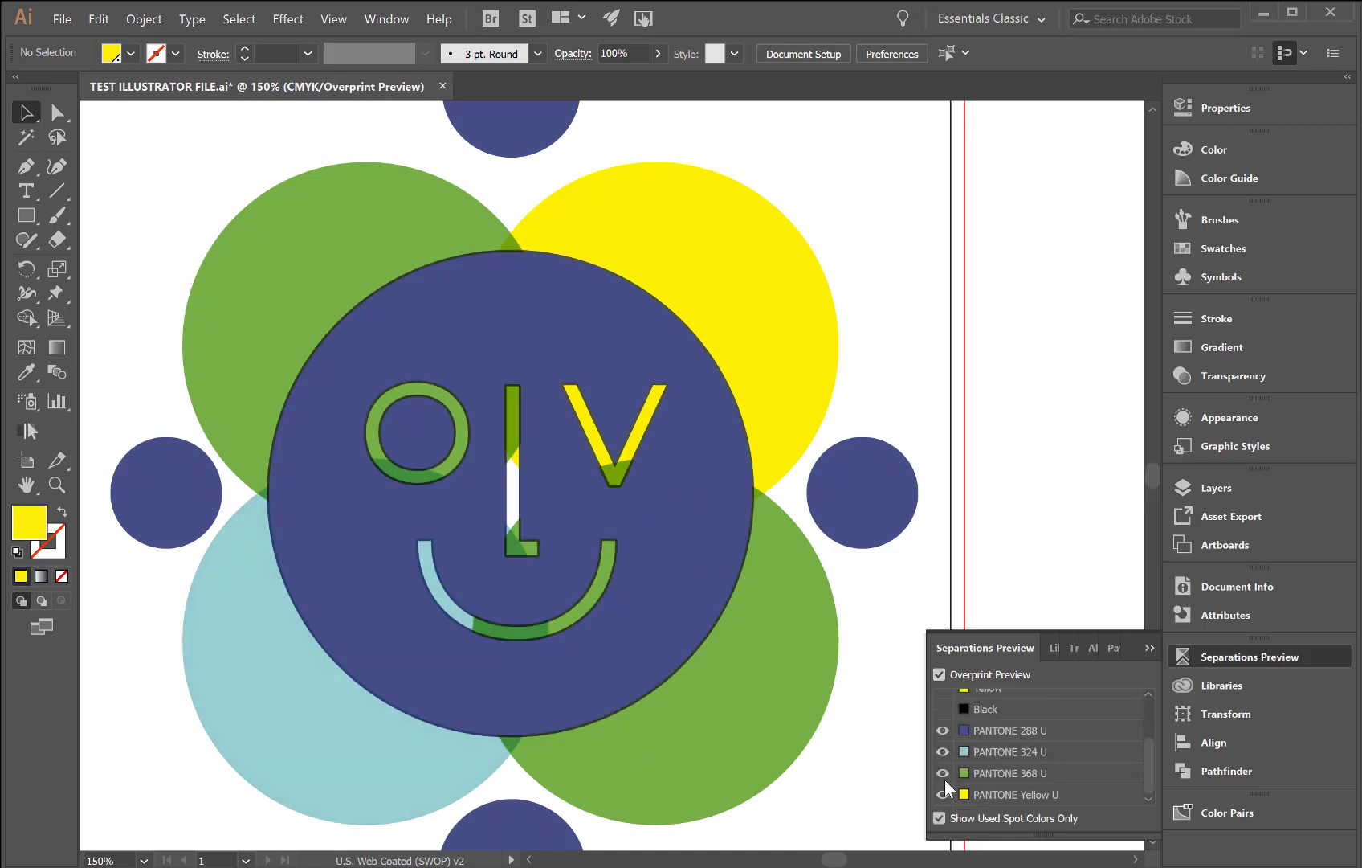
{"action": "left_click", "coordinate": [944, 731]}
{"action": "left_click", "coordinate": [944, 731]}
{"action": "left_click", "coordinate": [943, 751]}
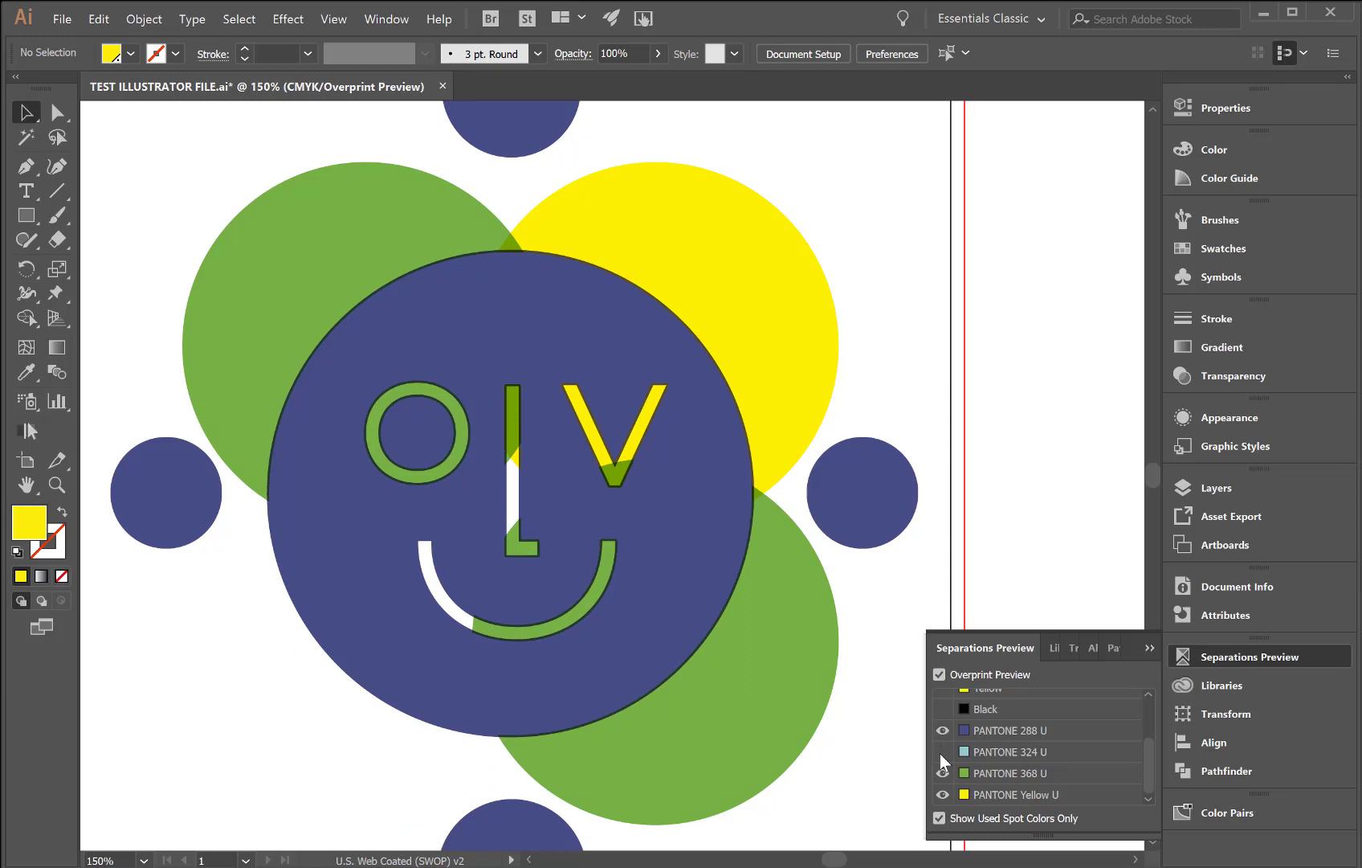
{"action": "left_click", "coordinate": [941, 752]}
{"action": "left_click", "coordinate": [942, 772]}
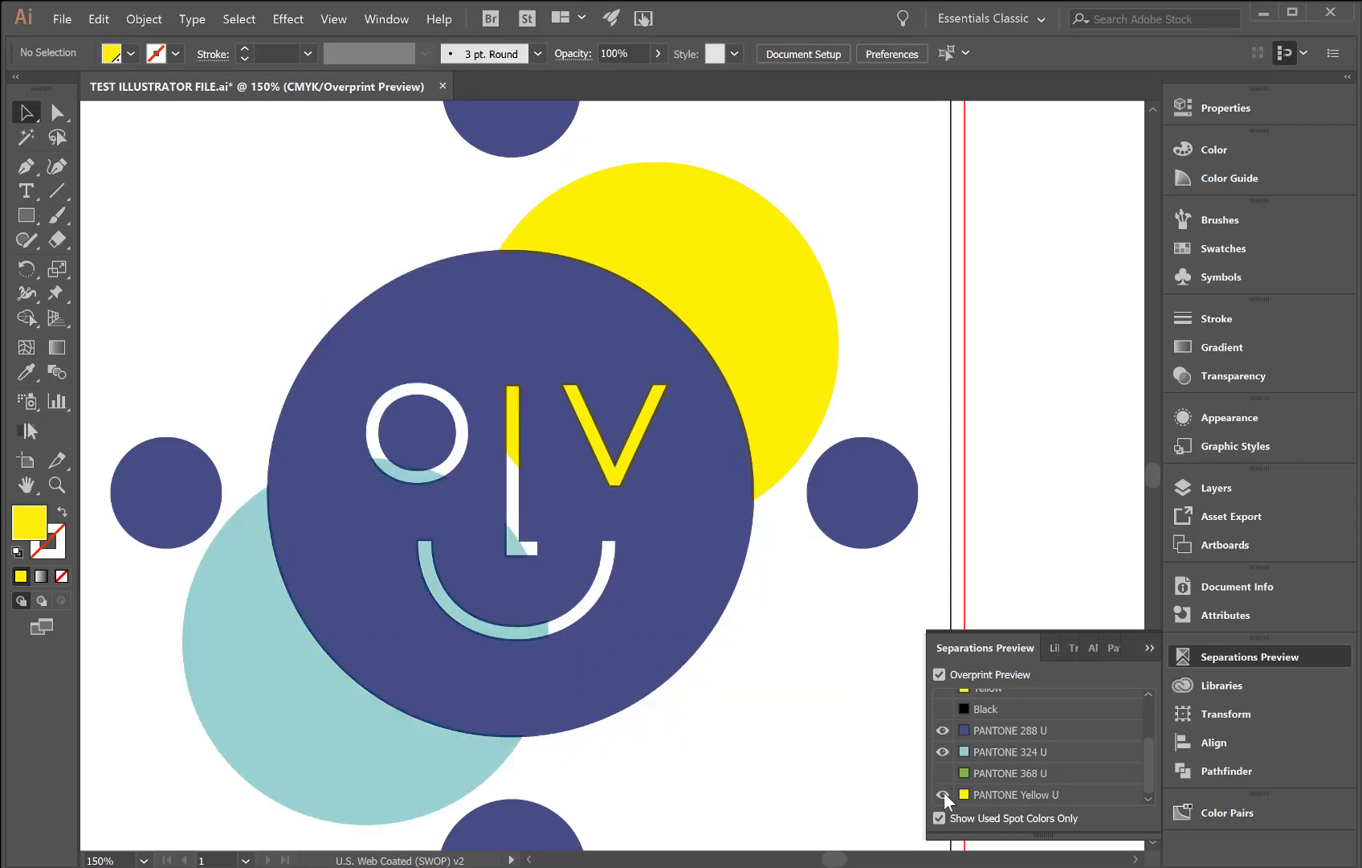
{"action": "left_click", "coordinate": [943, 795]}
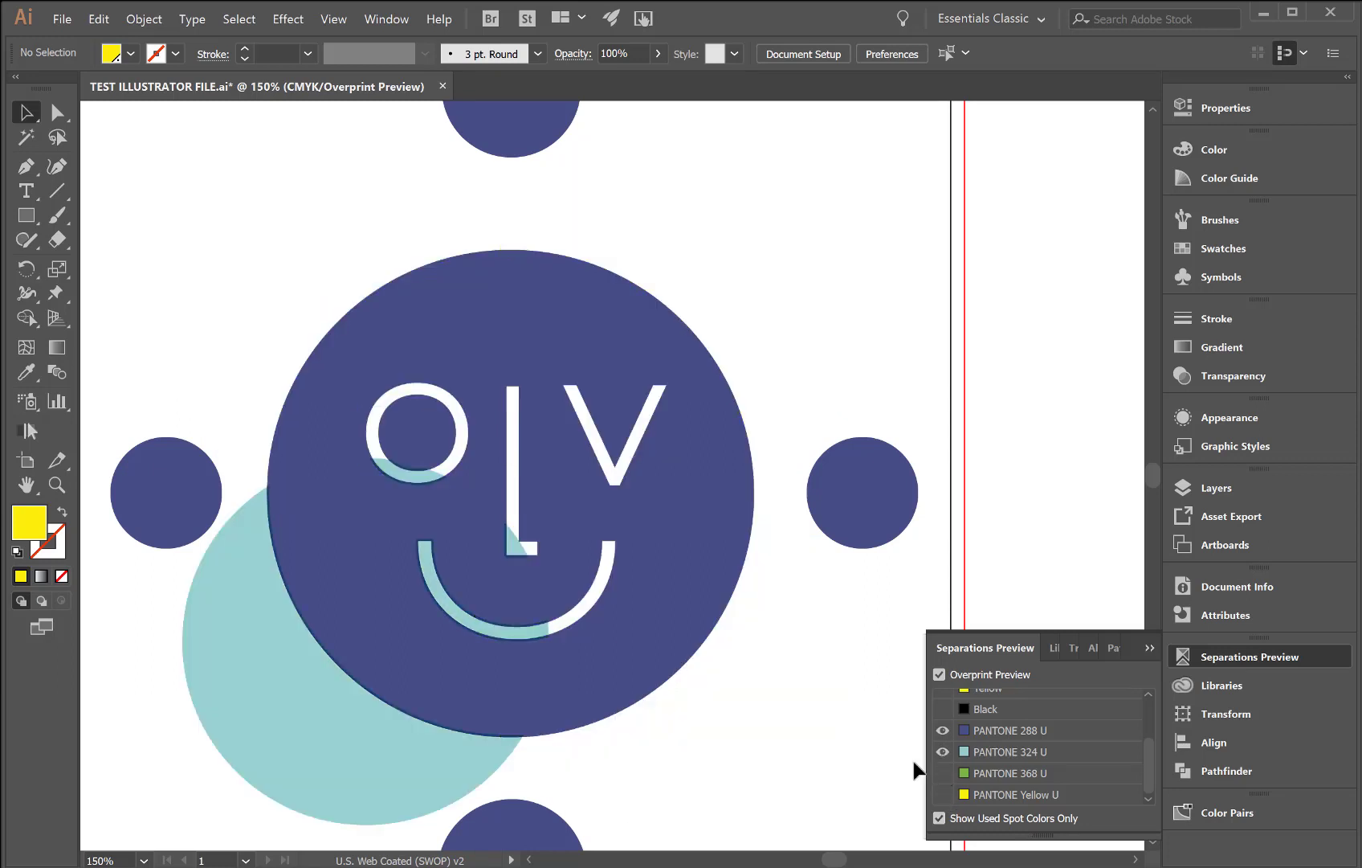
{"action": "left_click", "coordinate": [944, 773]}
{"action": "left_click", "coordinate": [943, 794]}
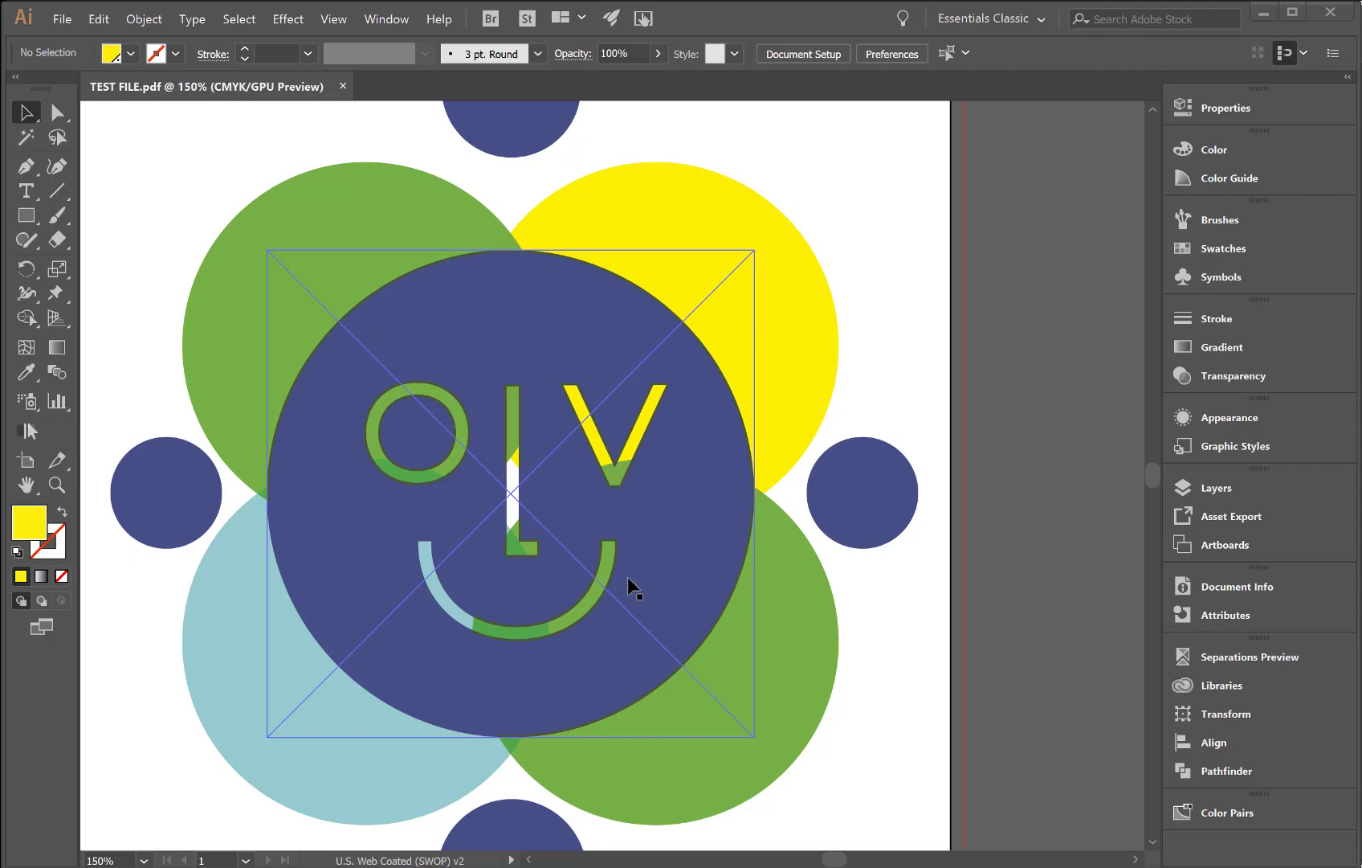
Save the trapped artwork as the Adobe PDF TEST FILE.pdf in TUTORIAL VIDEOS with the Custom preset, replacing the existing file
{"action": "left_click", "coordinate": [61, 17]}
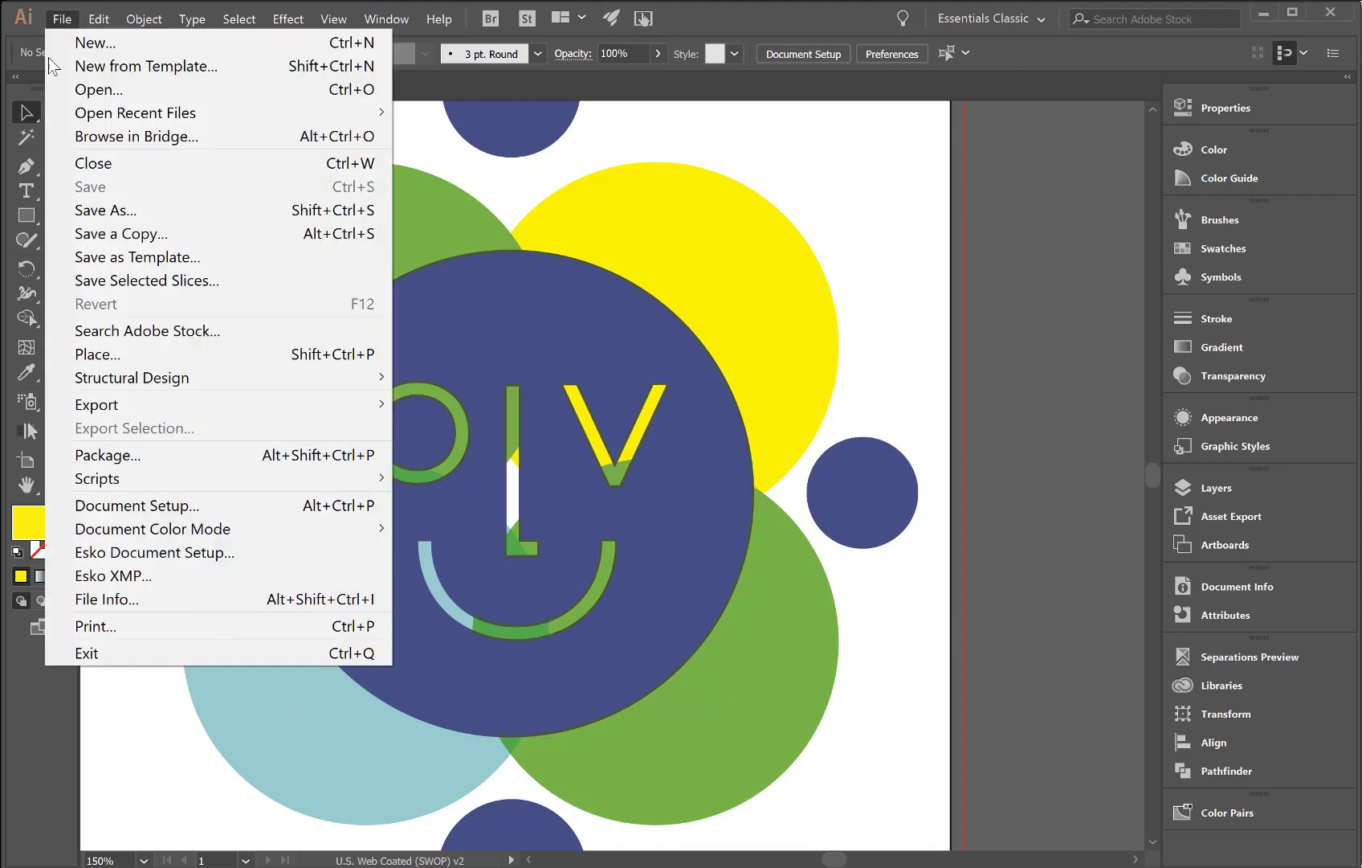
{"action": "left_click", "coordinate": [97, 209]}
{"action": "key", "text": "ctrl+shift+s"}
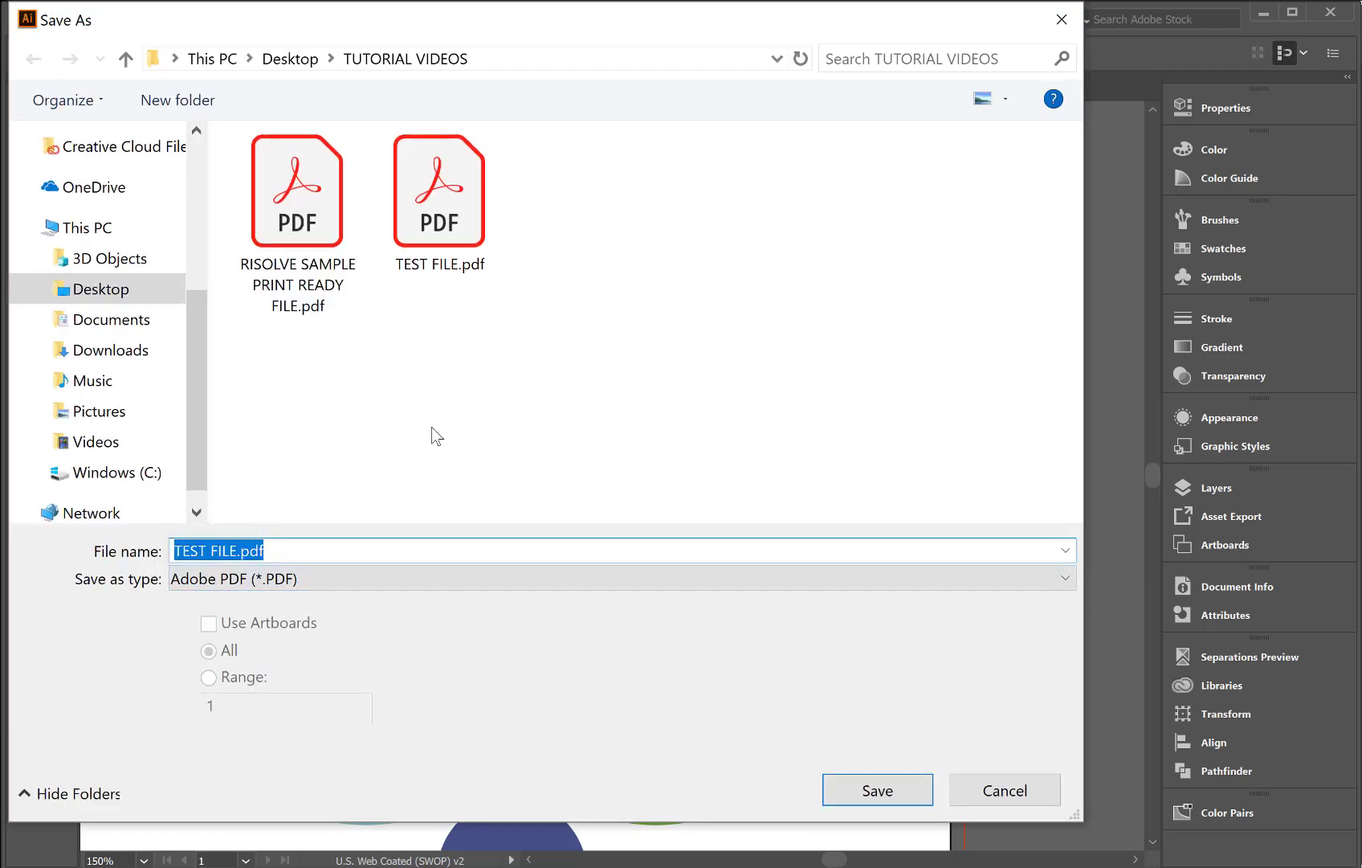
{"action": "left_click", "coordinate": [456, 203]}
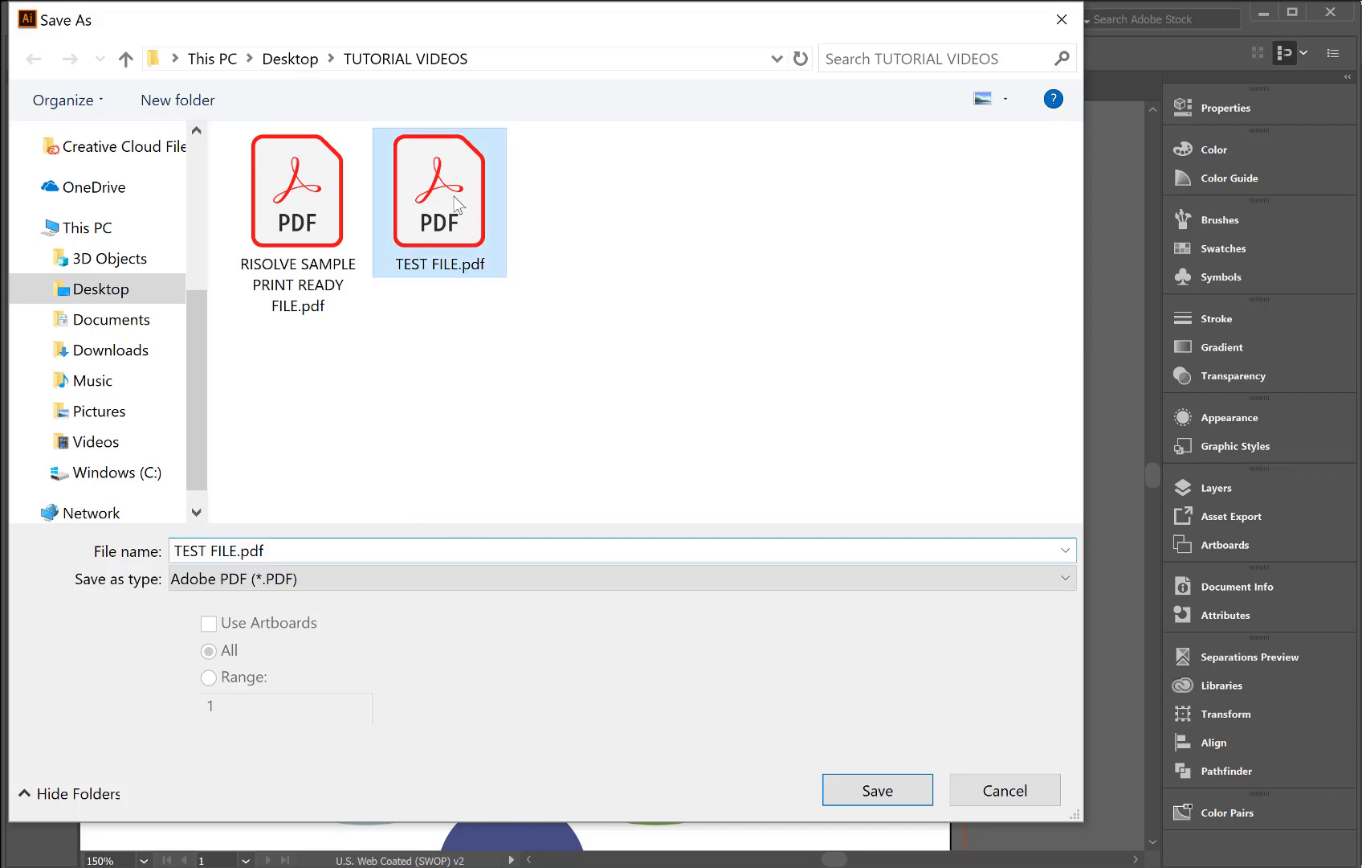
{"action": "left_click", "coordinate": [888, 798]}
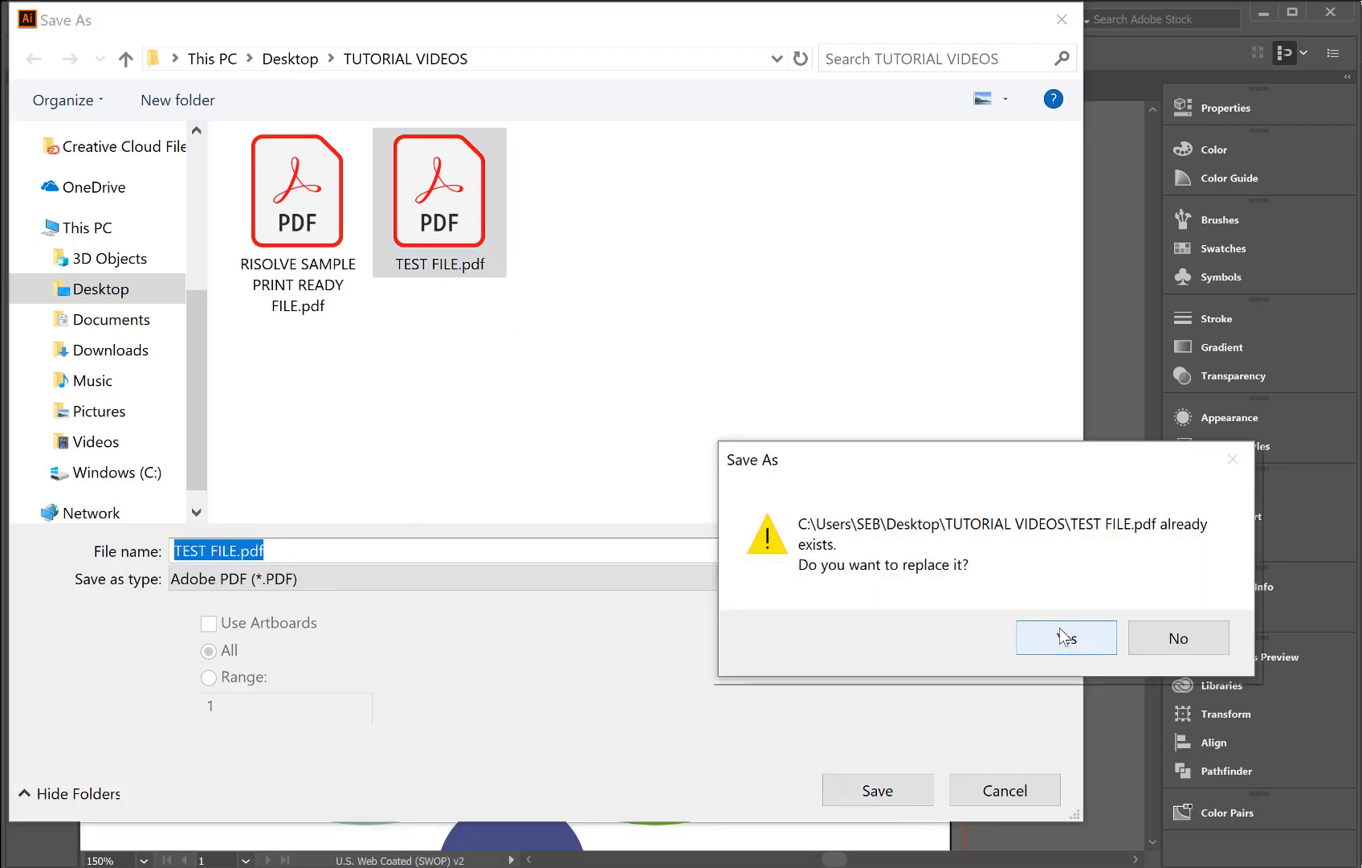
{"action": "left_click", "coordinate": [1064, 637]}
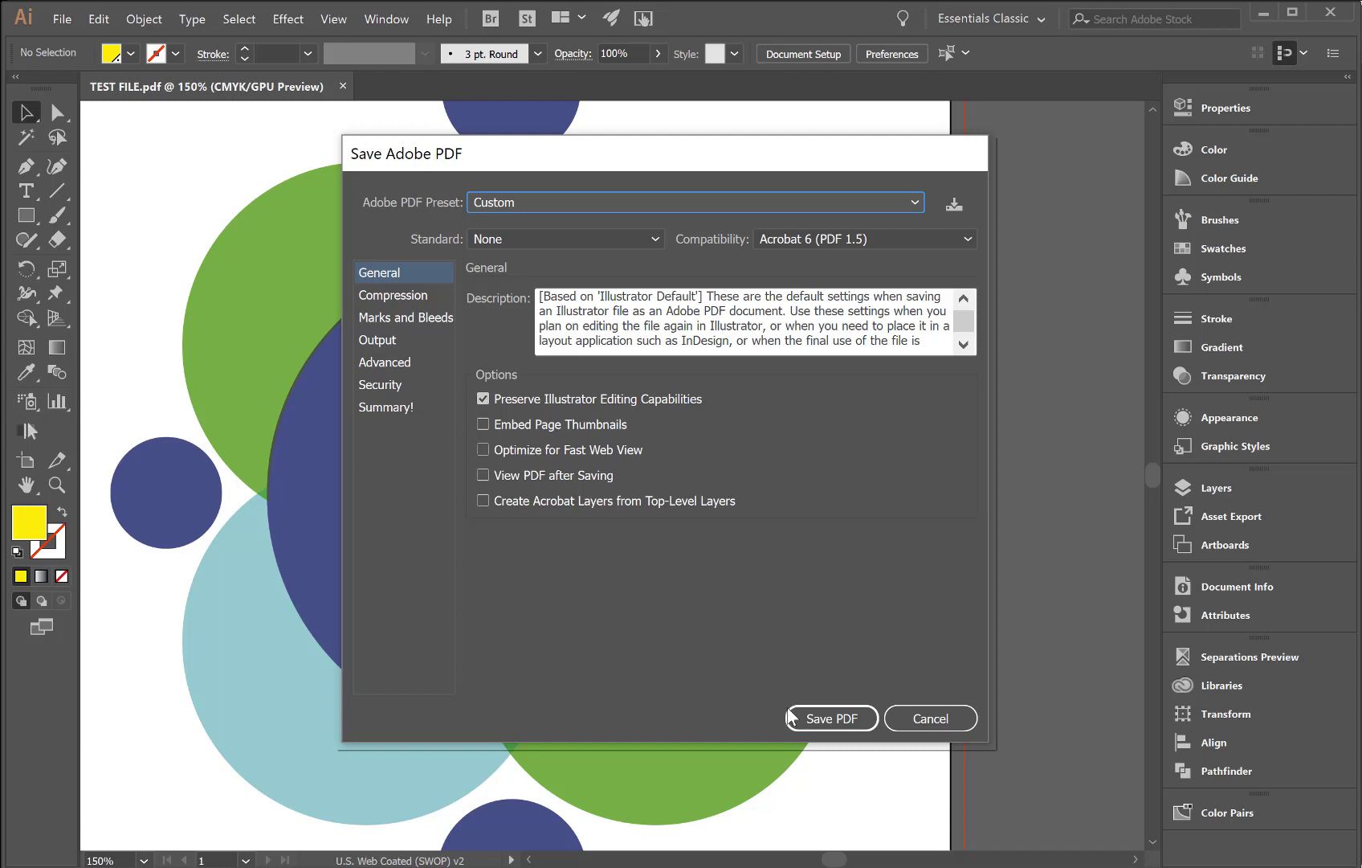
{"action": "left_click", "coordinate": [834, 707]}
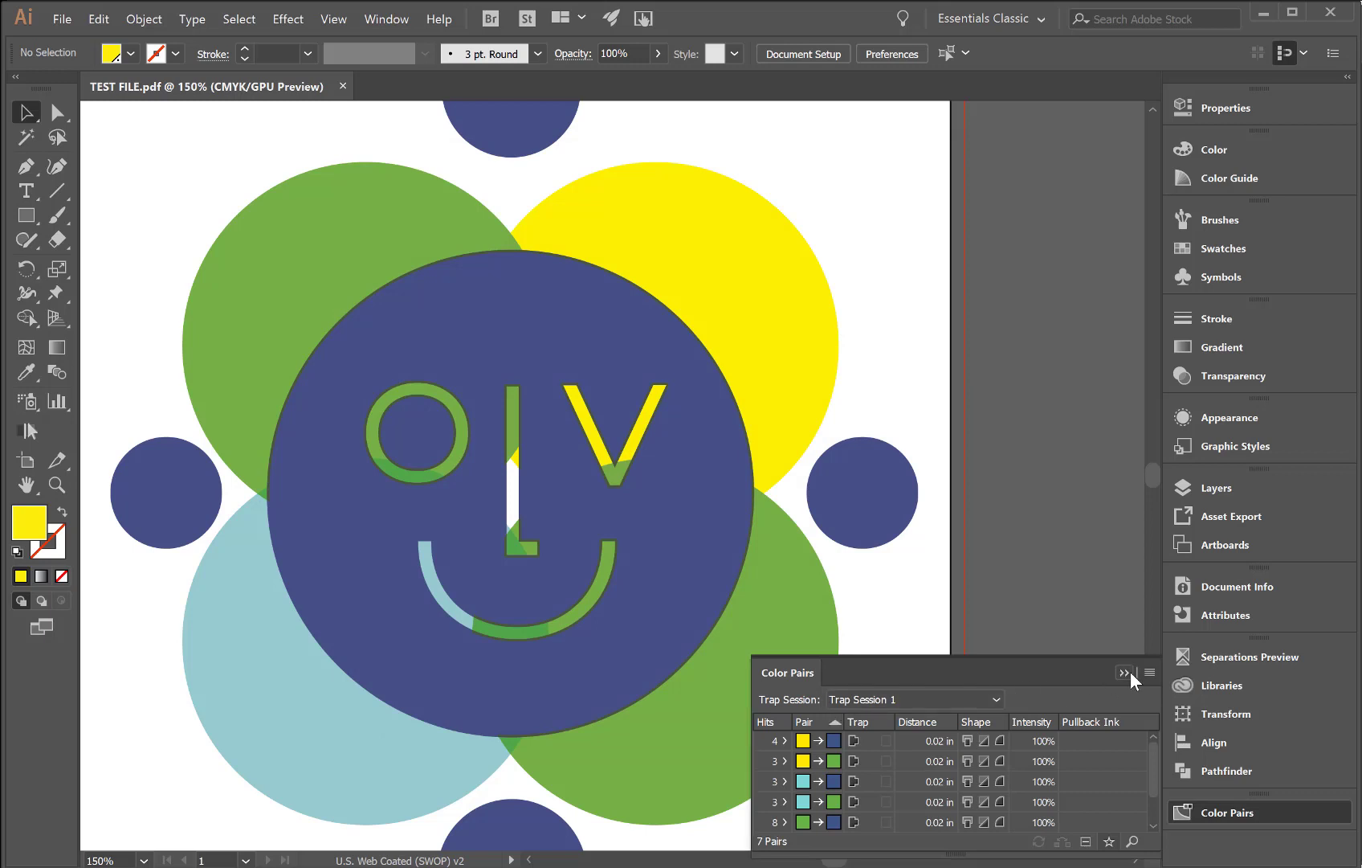
{"action": "left_click", "coordinate": [1125, 673]}
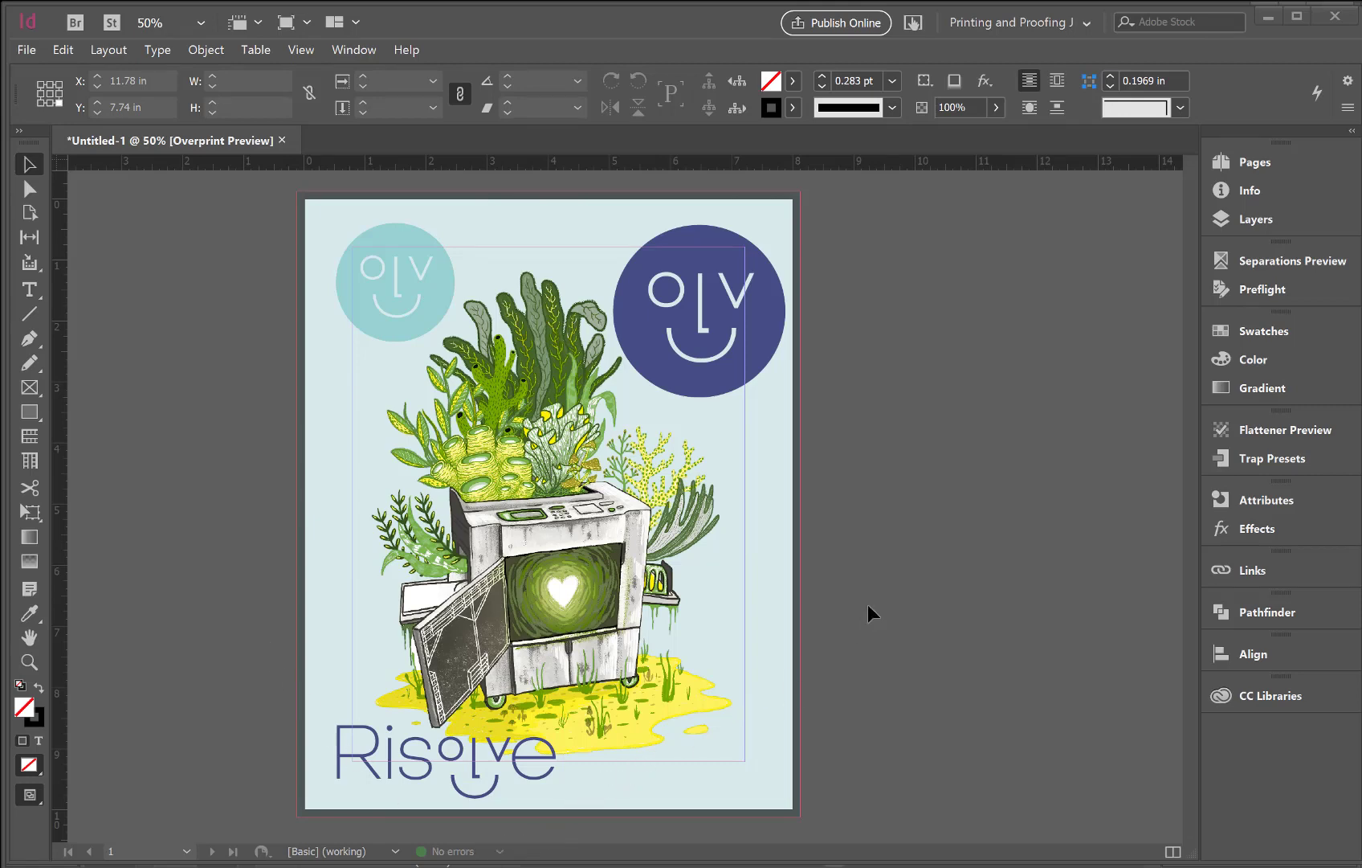
Switch to InDesign and check the poster document's page width, height and bleed settings
{"action": "left_click", "coordinate": [28, 51]}
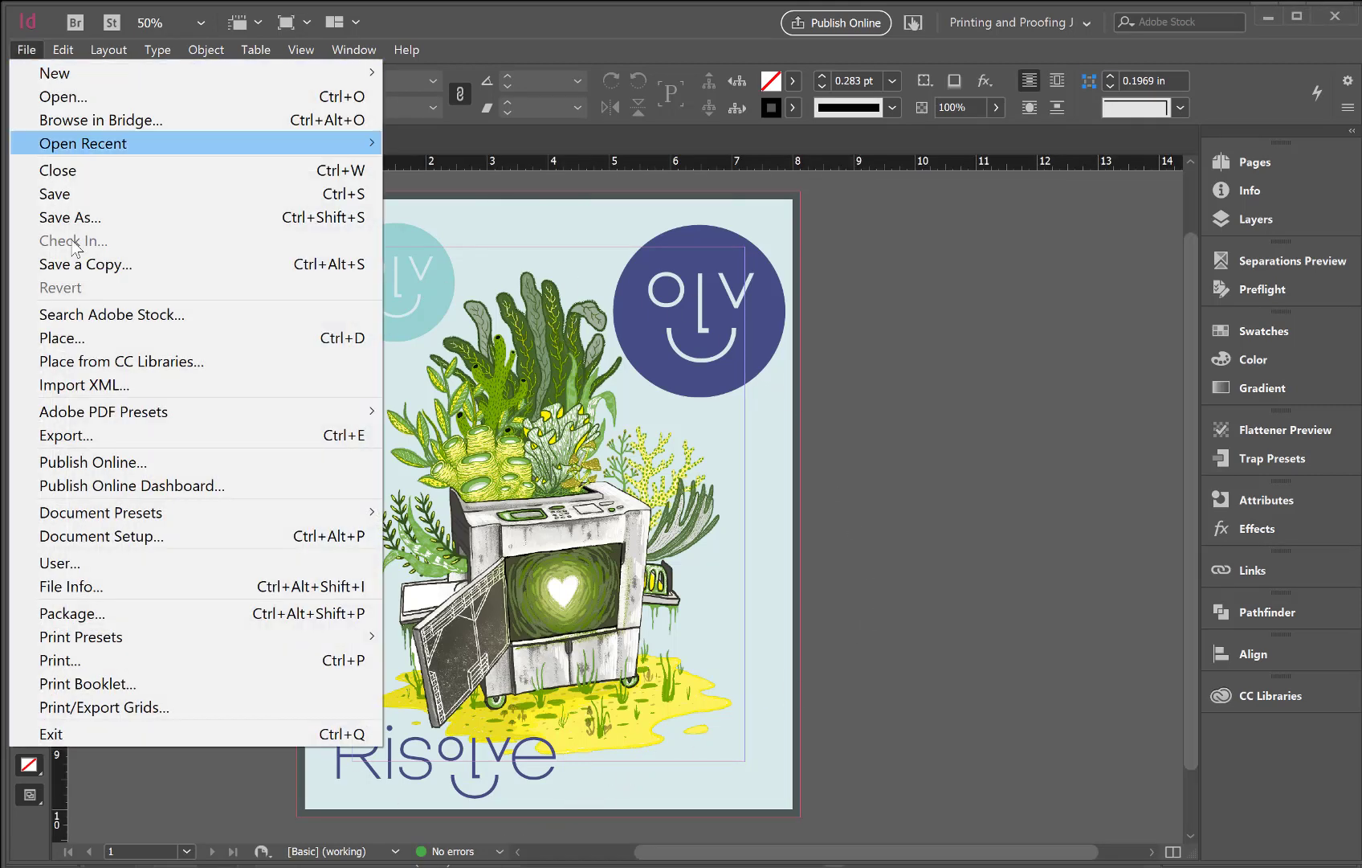
{"action": "left_click", "coordinate": [129, 536]}
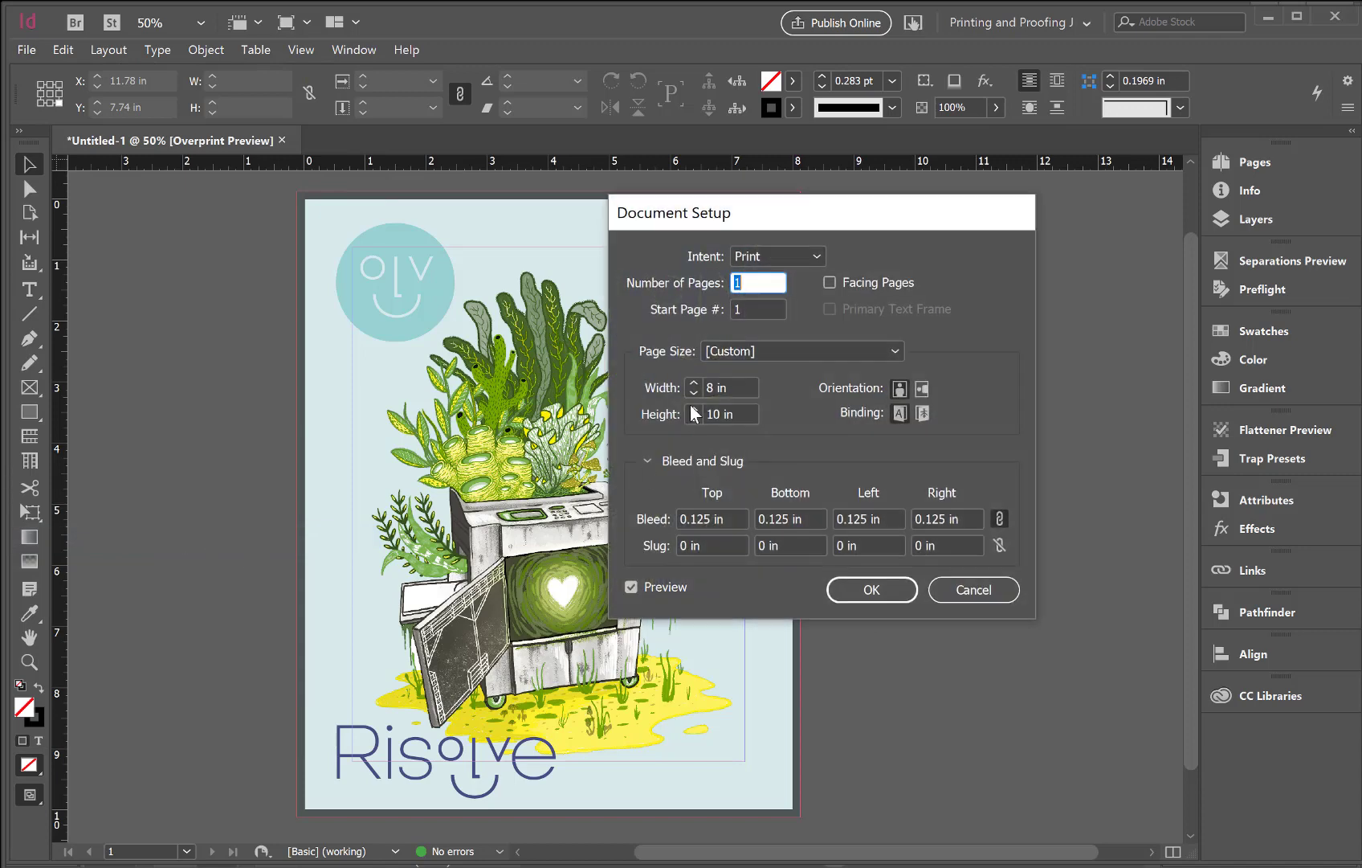
{"action": "triple_click", "coordinate": [727, 379]}
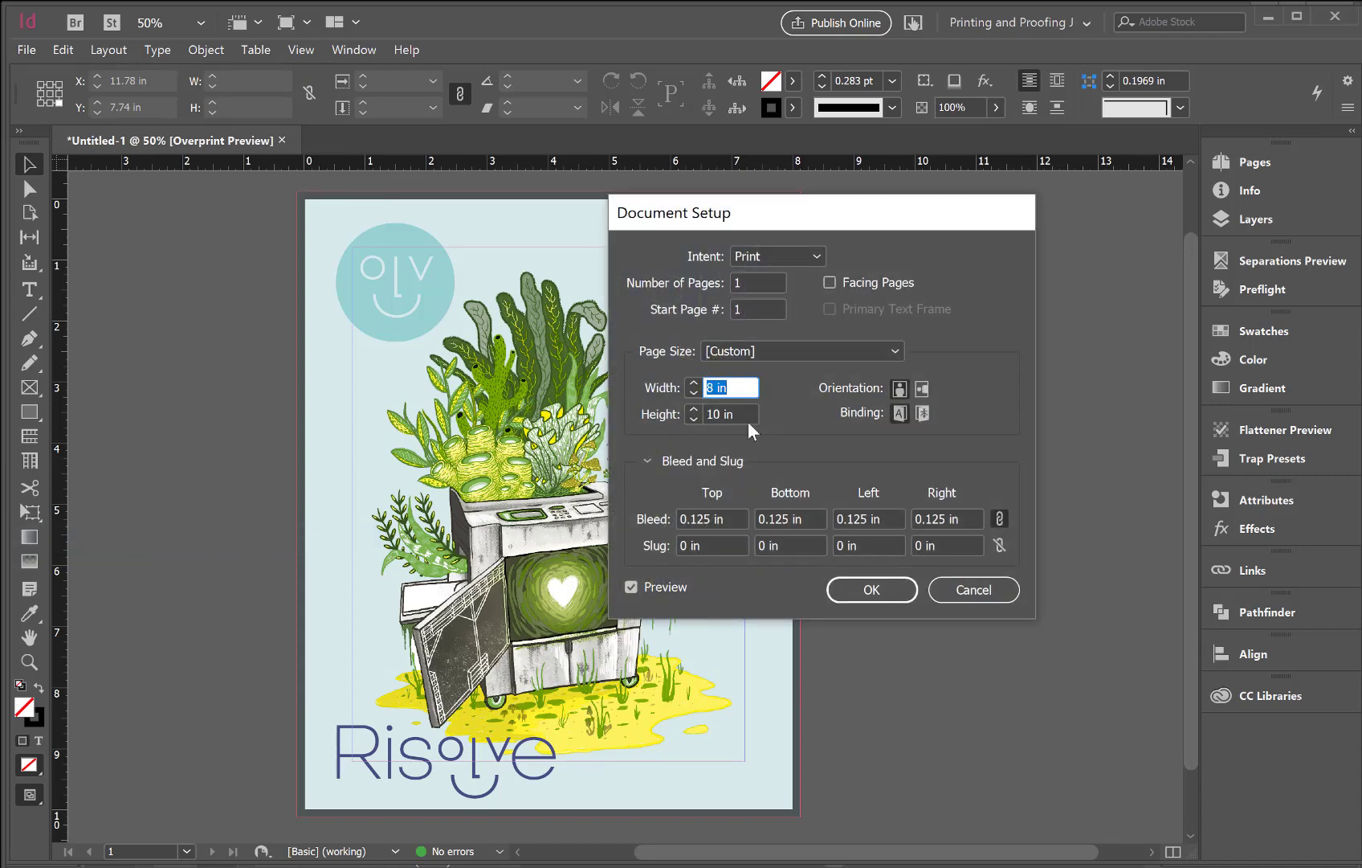
{"action": "triple_click", "coordinate": [740, 412]}
{"action": "left_click", "coordinate": [720, 519]}
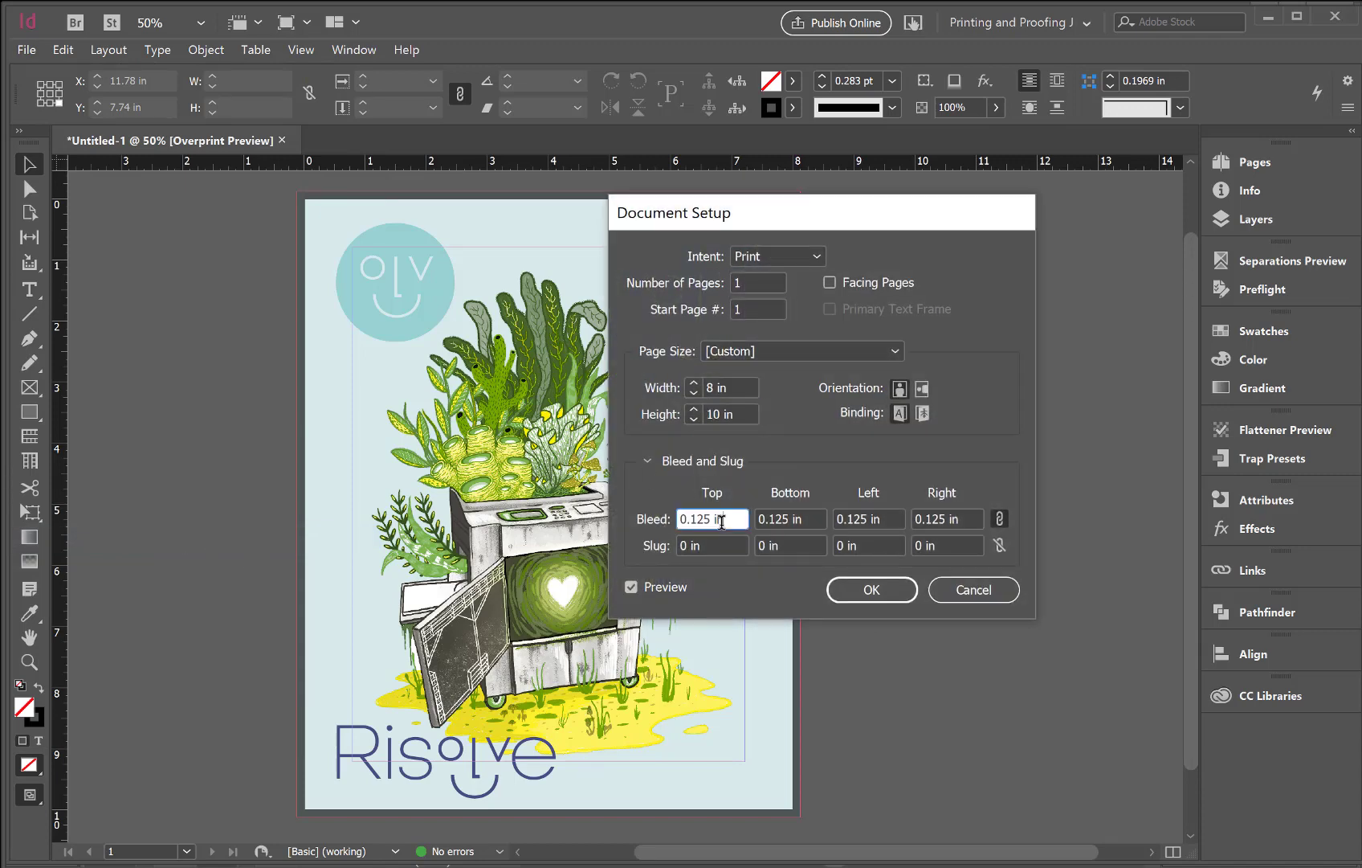
{"action": "left_click", "coordinate": [907, 591]}
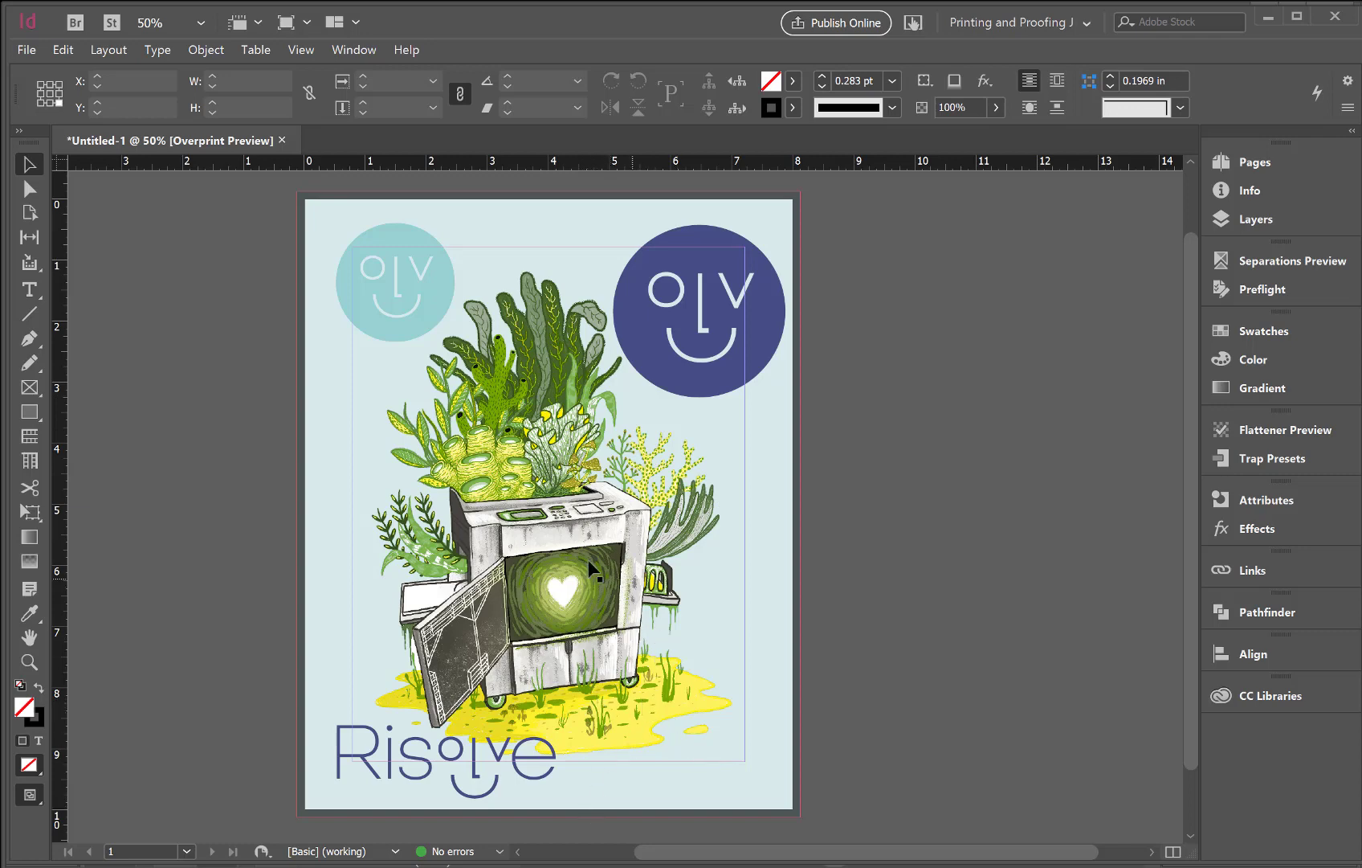
Show the Separations view and examine the full list of process and spot inks in the document
{"action": "left_click", "coordinate": [1263, 268]}
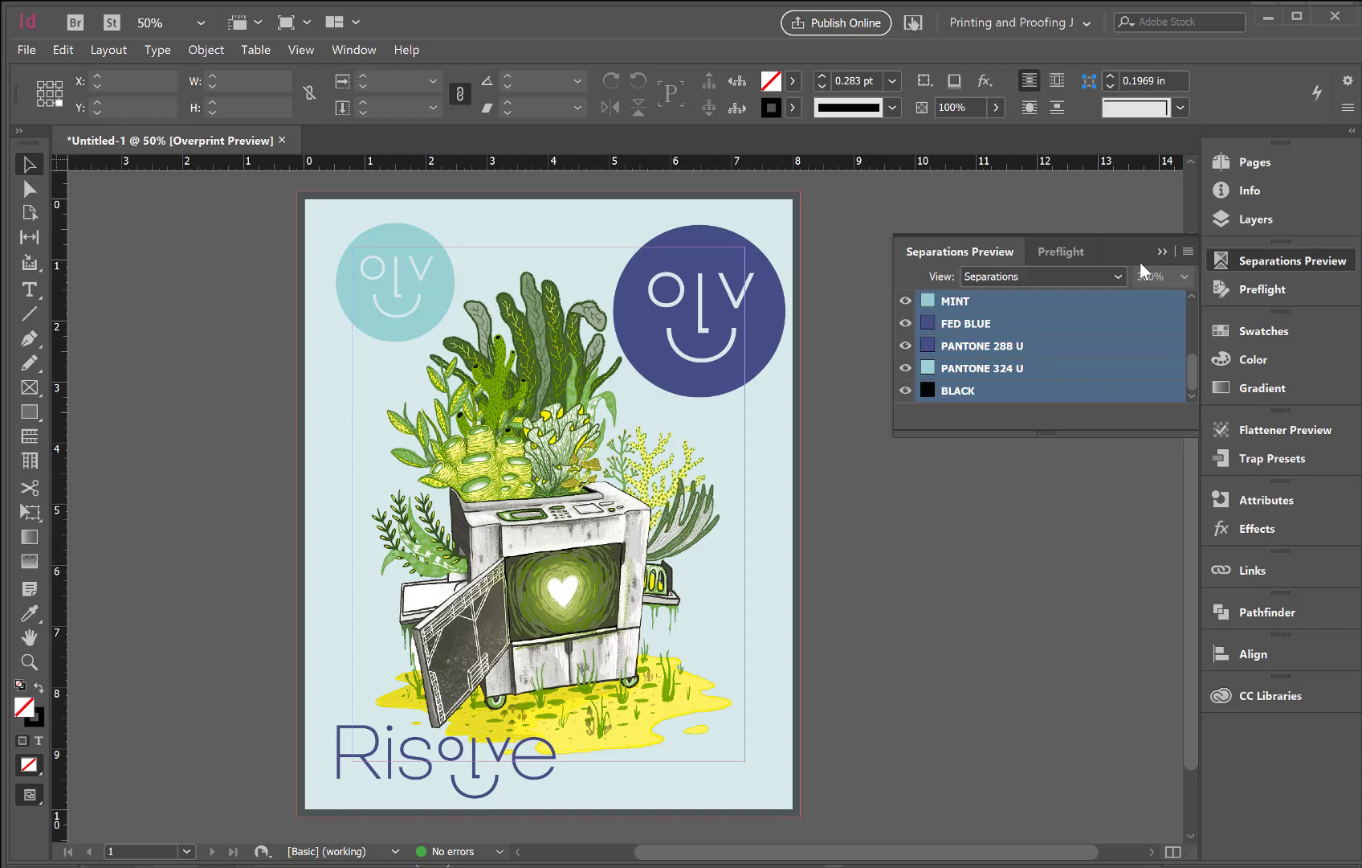
{"action": "left_click", "coordinate": [1119, 278]}
{"action": "left_click", "coordinate": [1038, 320]}
{"action": "scroll", "coordinate": [1056, 359], "scroll_direction": "up", "scroll_amount": 2}
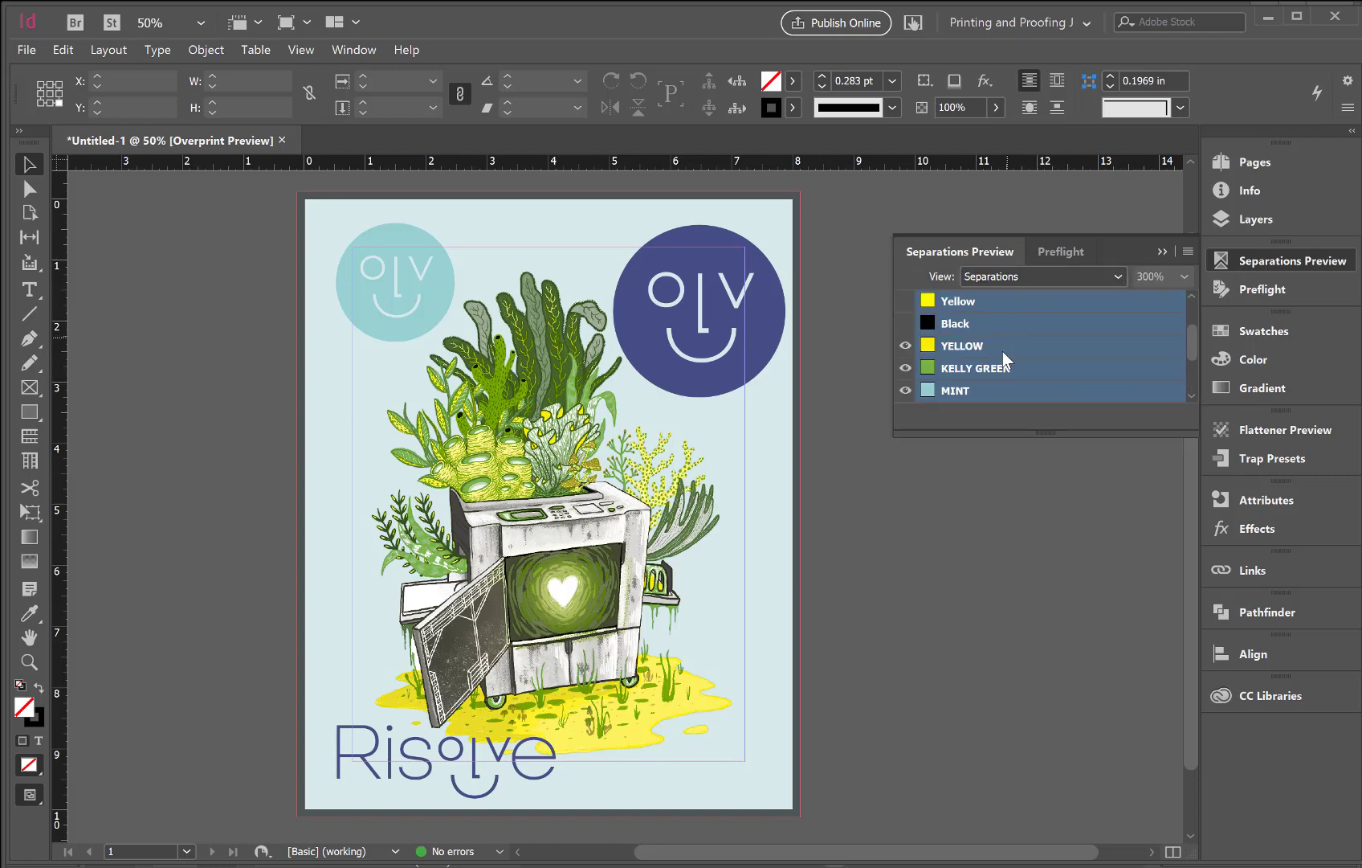
{"action": "scroll", "coordinate": [1004, 359], "scroll_direction": "up", "scroll_amount": 1}
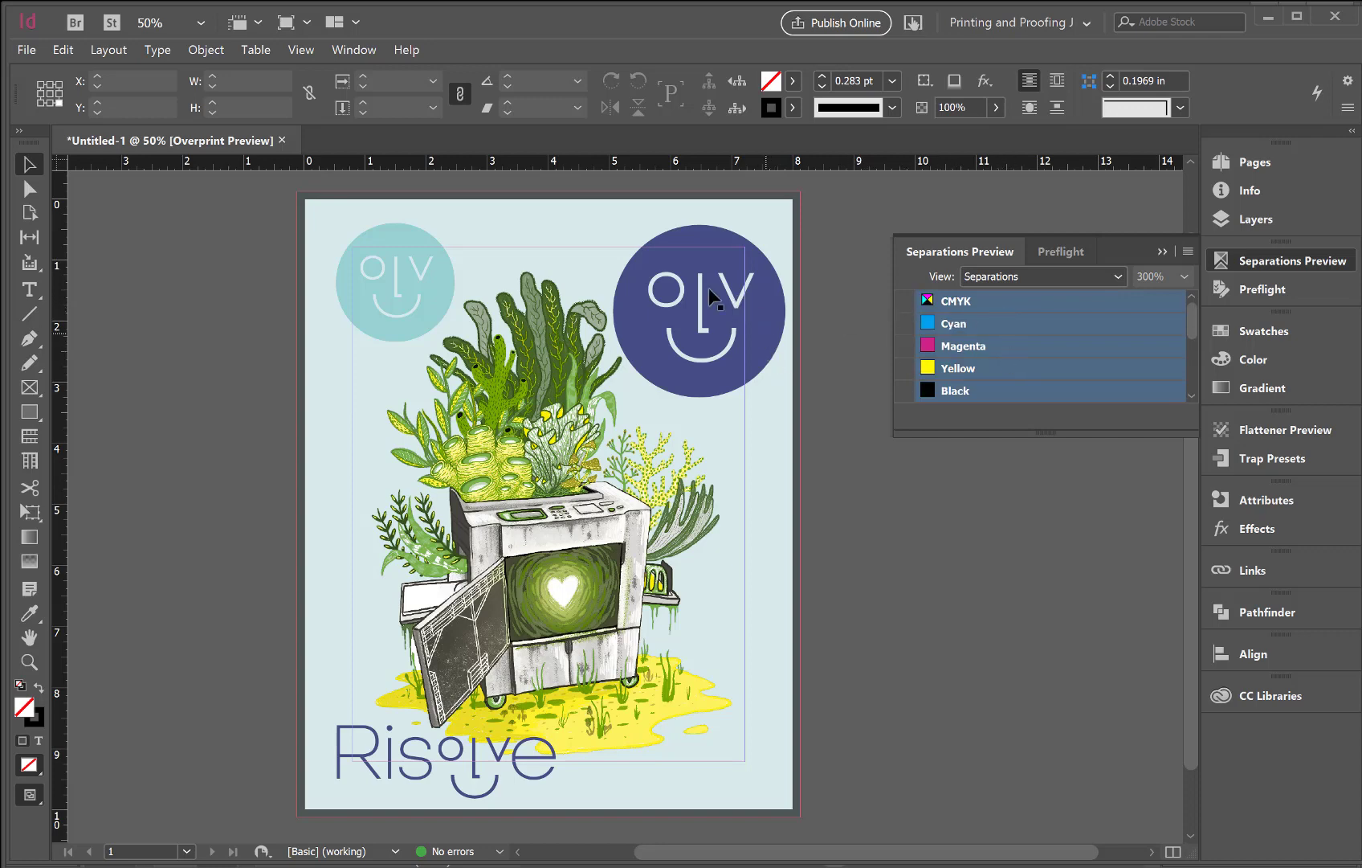
{"action": "scroll", "coordinate": [1091, 344], "scroll_direction": "down", "scroll_amount": 2}
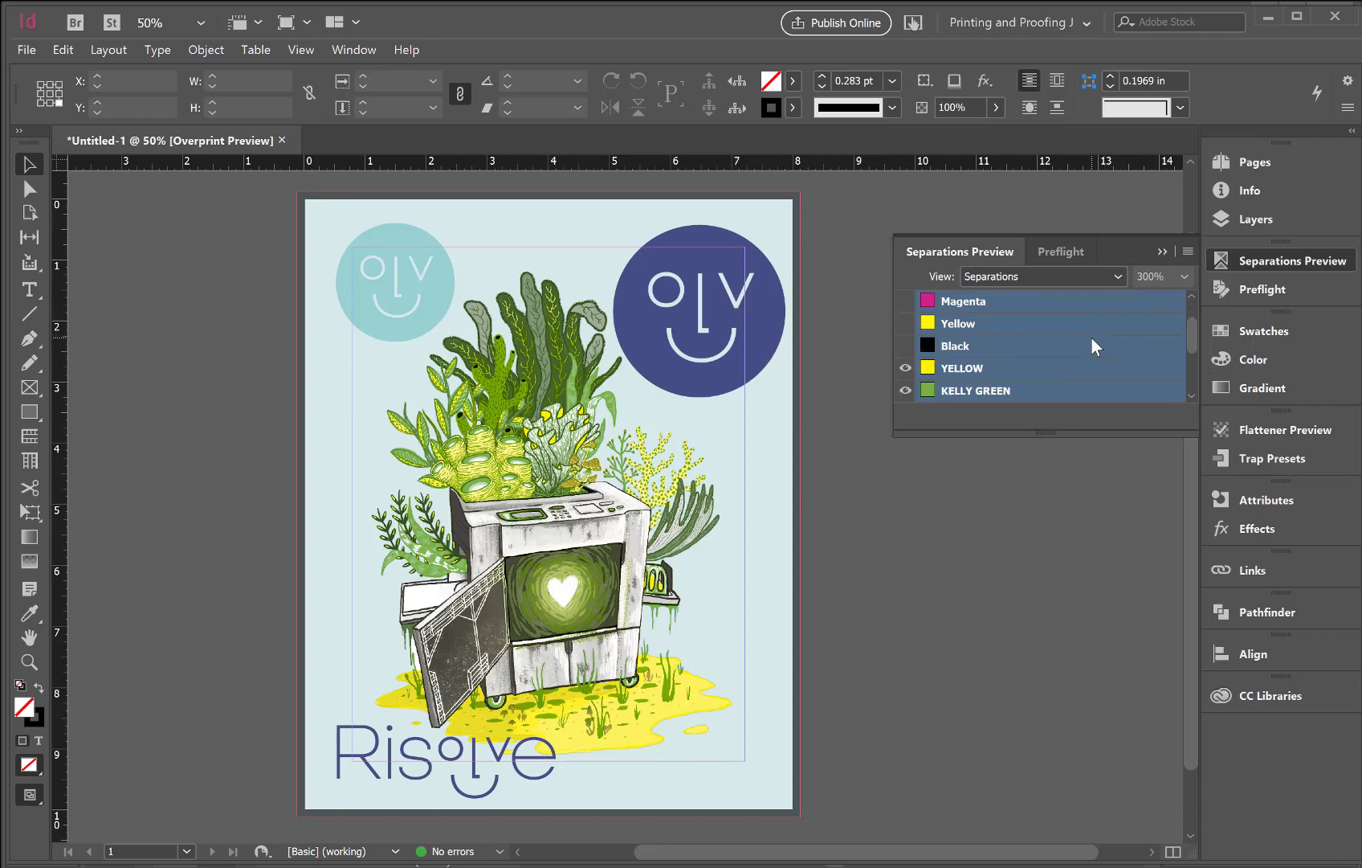
{"action": "scroll", "coordinate": [1044, 387], "scroll_direction": "down", "scroll_amount": 3}
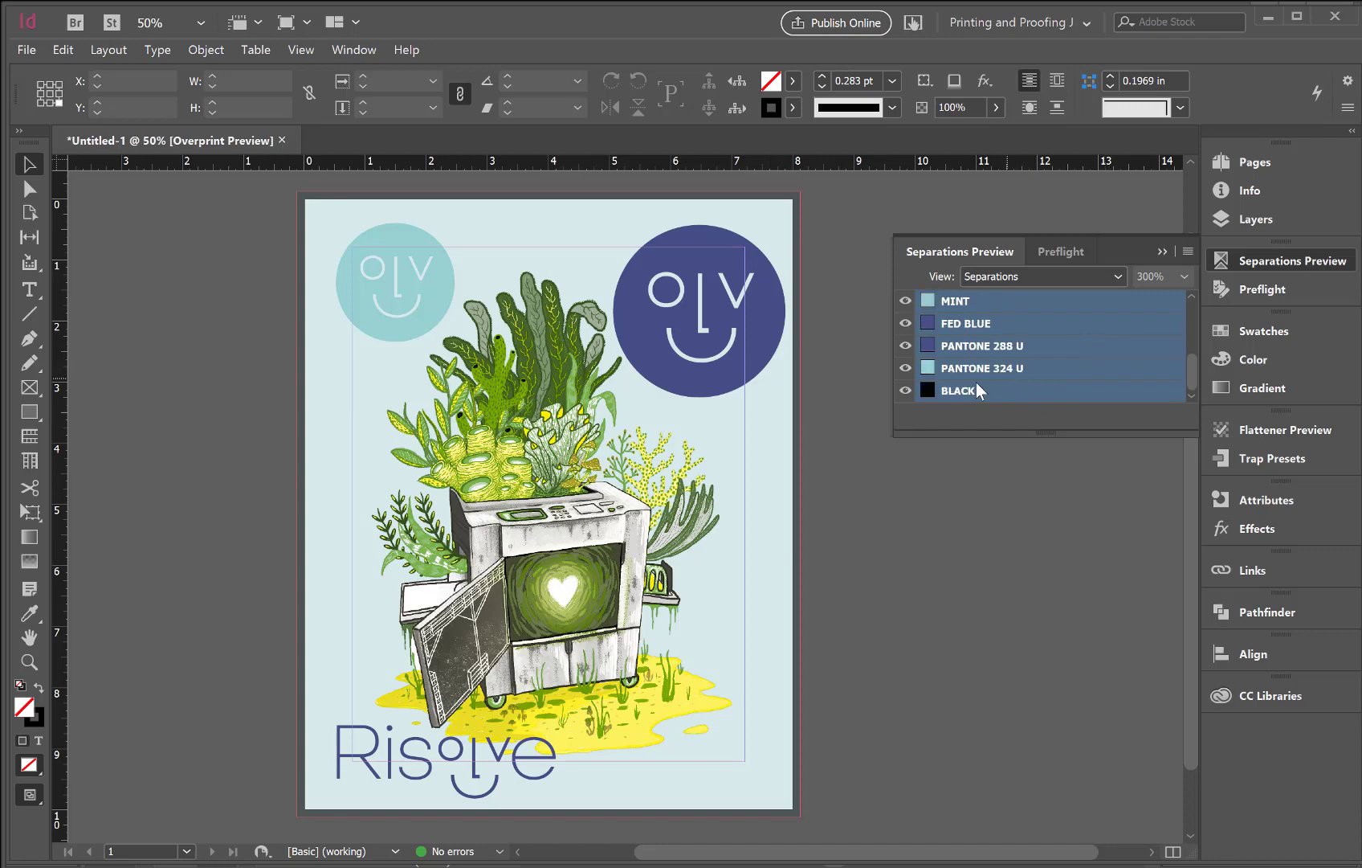
{"action": "scroll", "coordinate": [1001, 392], "scroll_direction": "up", "scroll_amount": 2}
{"action": "scroll", "coordinate": [1017, 365], "scroll_direction": "down", "scroll_amount": 1}
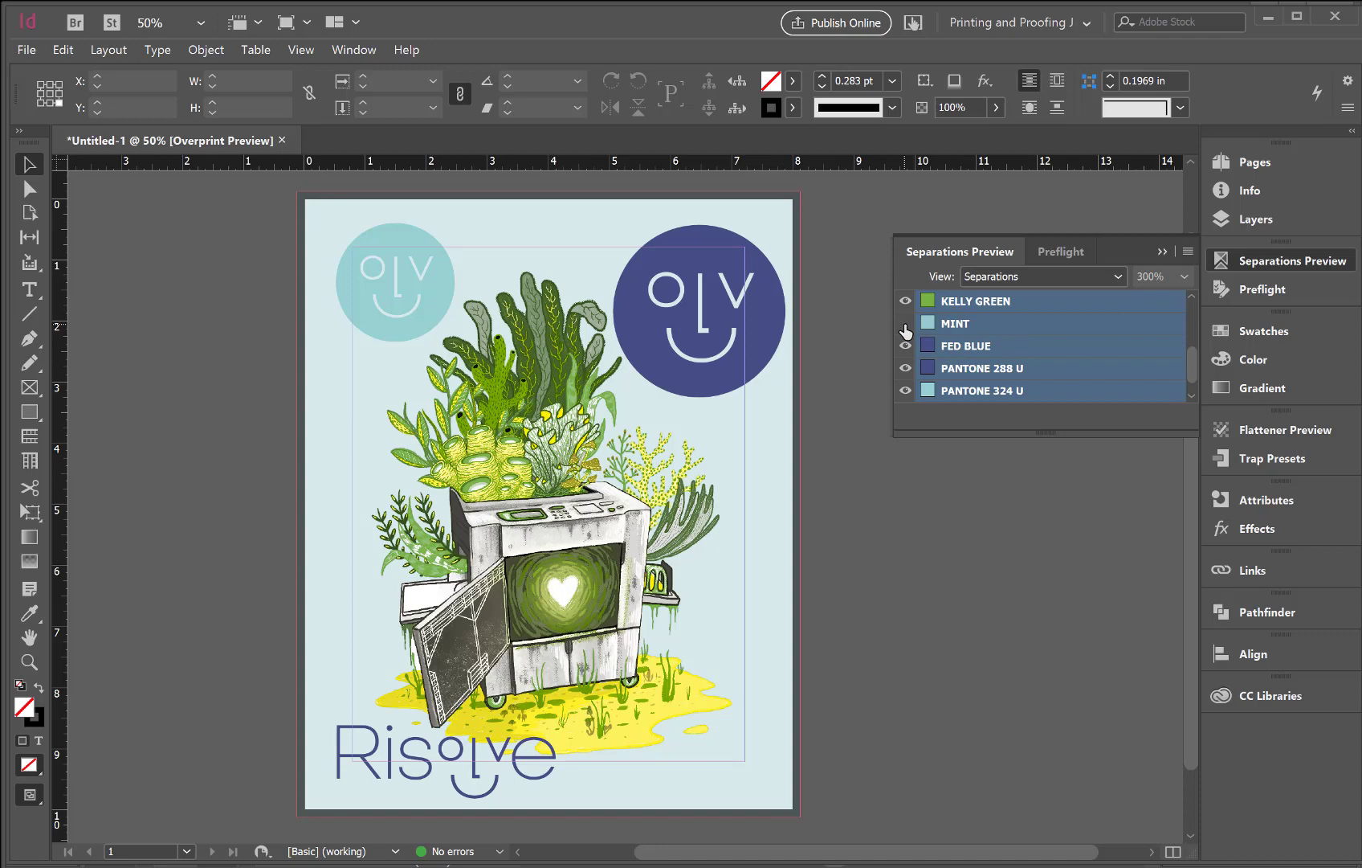
Compare the MINT and PANTONE 324 U plates by hiding and reshowing each one
{"action": "left_click", "coordinate": [905, 328]}
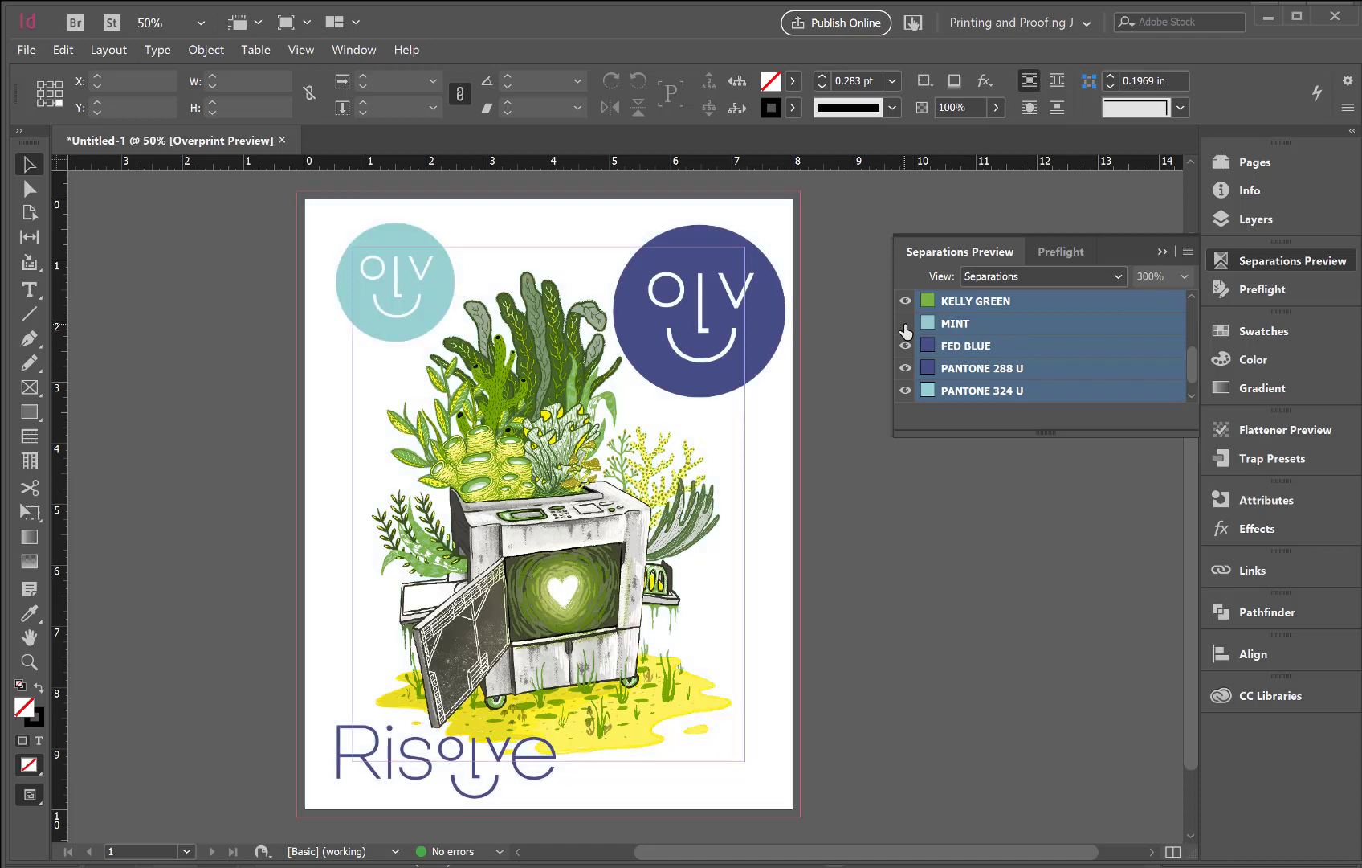
{"action": "left_click", "coordinate": [906, 328]}
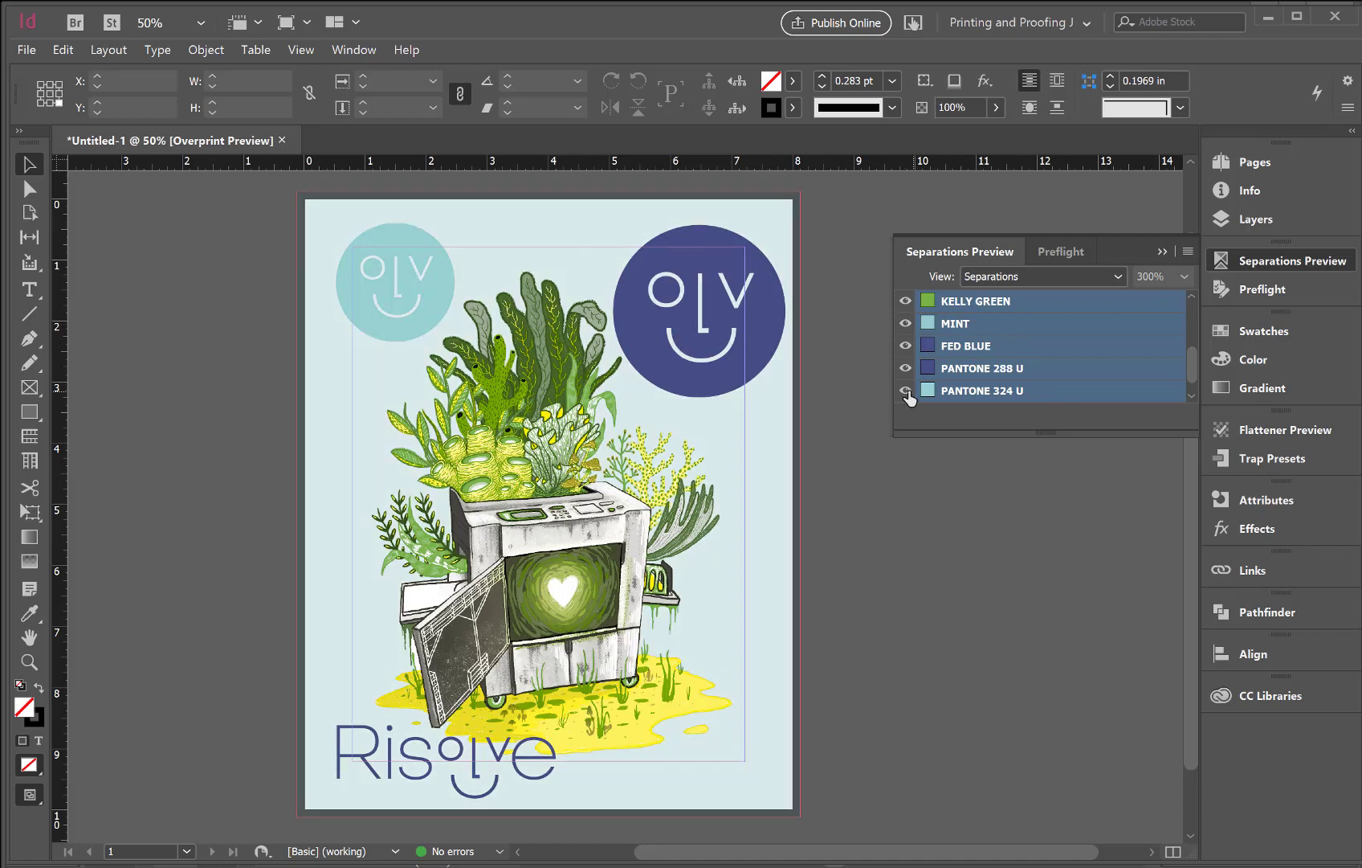
{"action": "left_click", "coordinate": [905, 392]}
{"action": "left_click", "coordinate": [906, 391]}
Alias the PANTONE 324 U ink to MINT in the Ink Manager
{"action": "left_click", "coordinate": [1187, 253]}
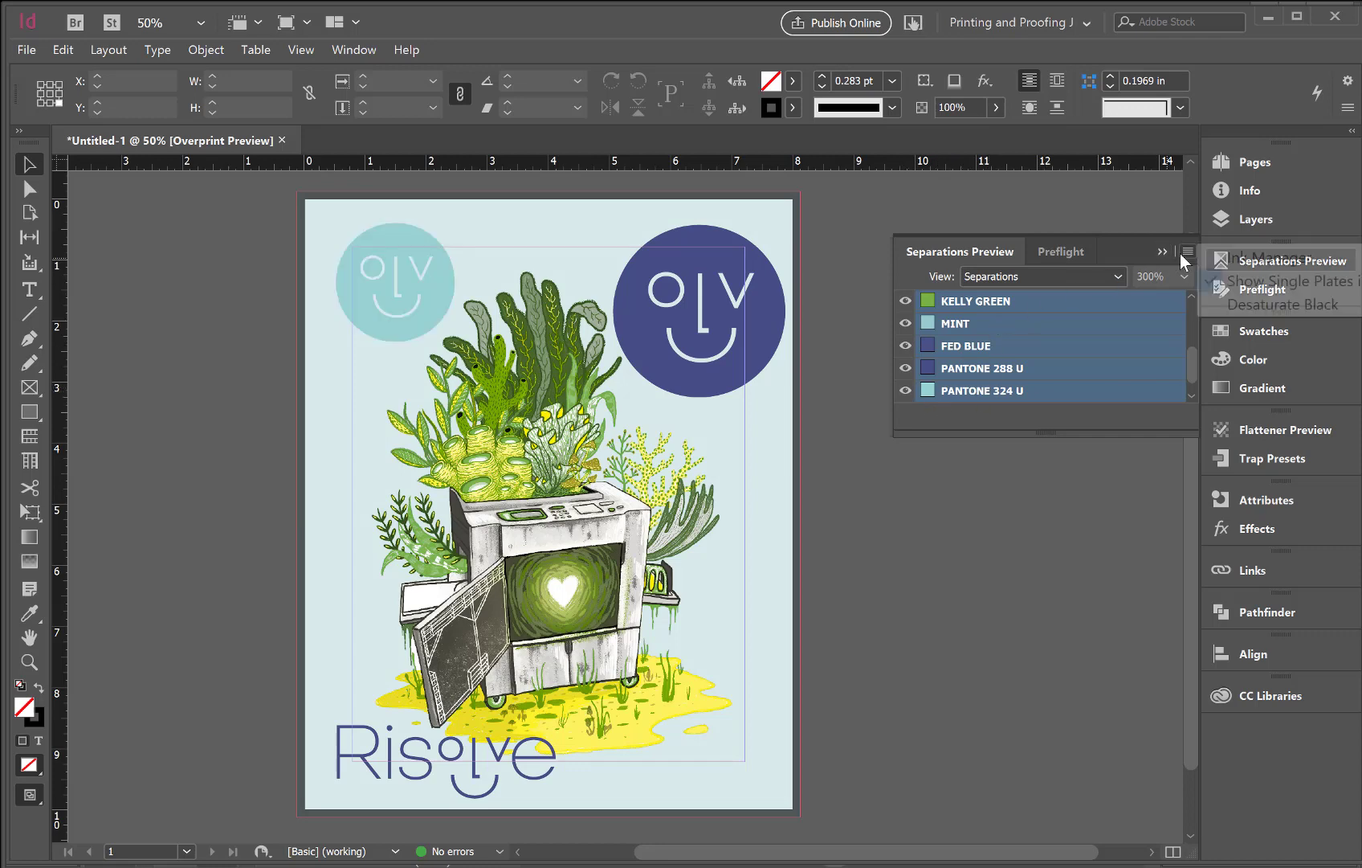
{"action": "left_click", "coordinate": [1244, 260]}
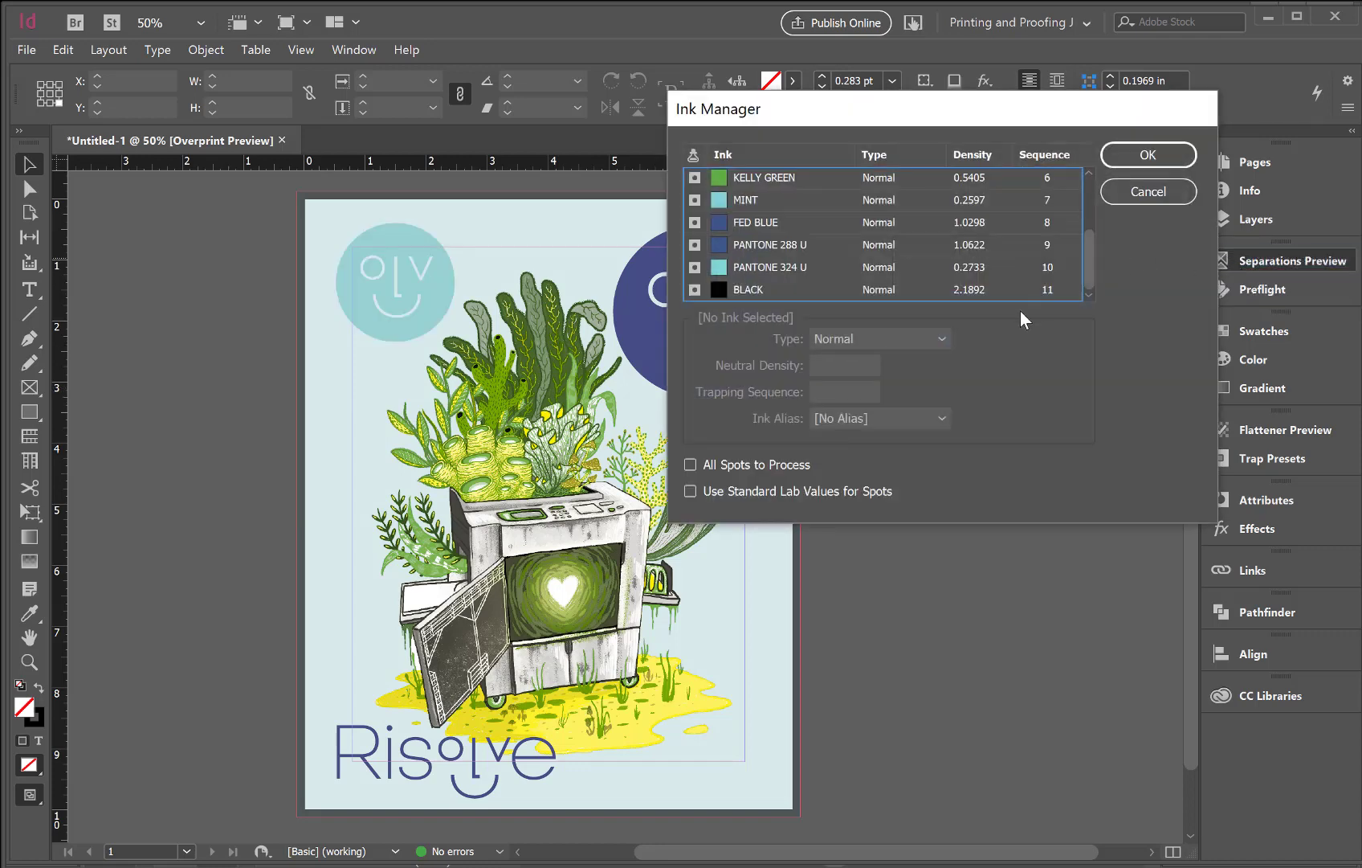
{"action": "scroll", "coordinate": [840, 262], "scroll_direction": "up", "scroll_amount": 1}
{"action": "scroll", "coordinate": [824, 261], "scroll_direction": "down", "scroll_amount": 1}
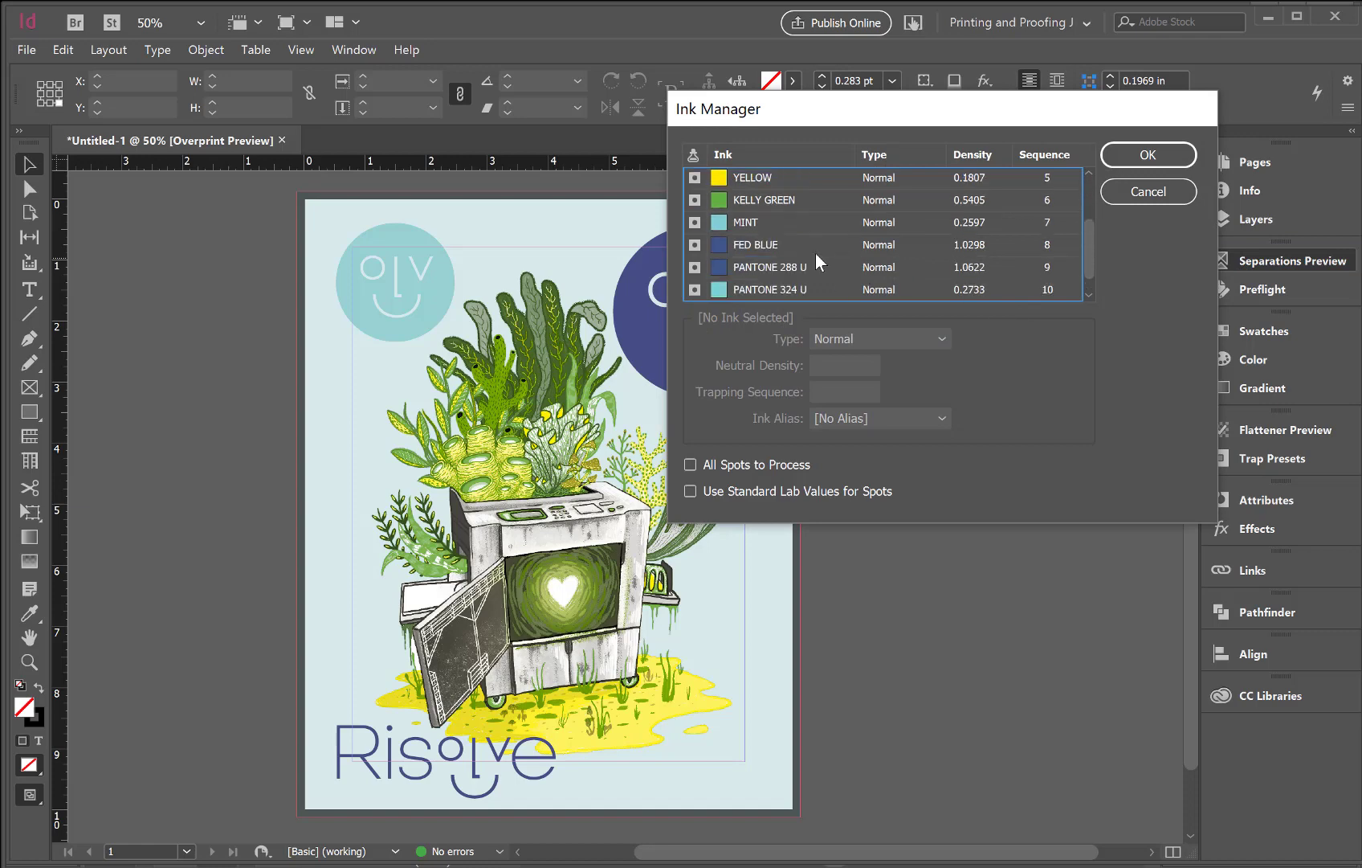
{"action": "scroll", "coordinate": [793, 261], "scroll_direction": "up", "scroll_amount": 1}
{"action": "scroll", "coordinate": [794, 270], "scroll_direction": "down", "scroll_amount": 2}
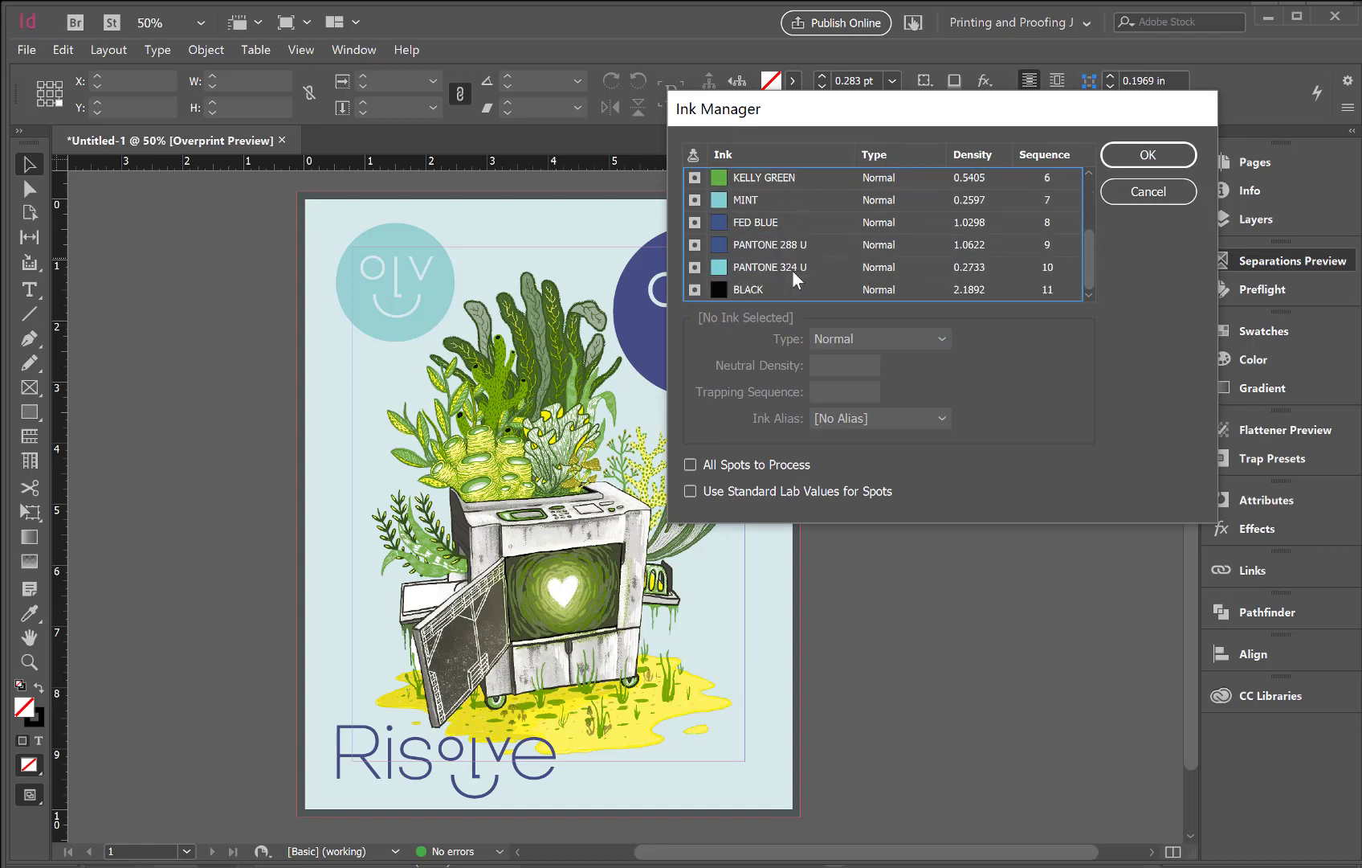
{"action": "left_click", "coordinate": [772, 268]}
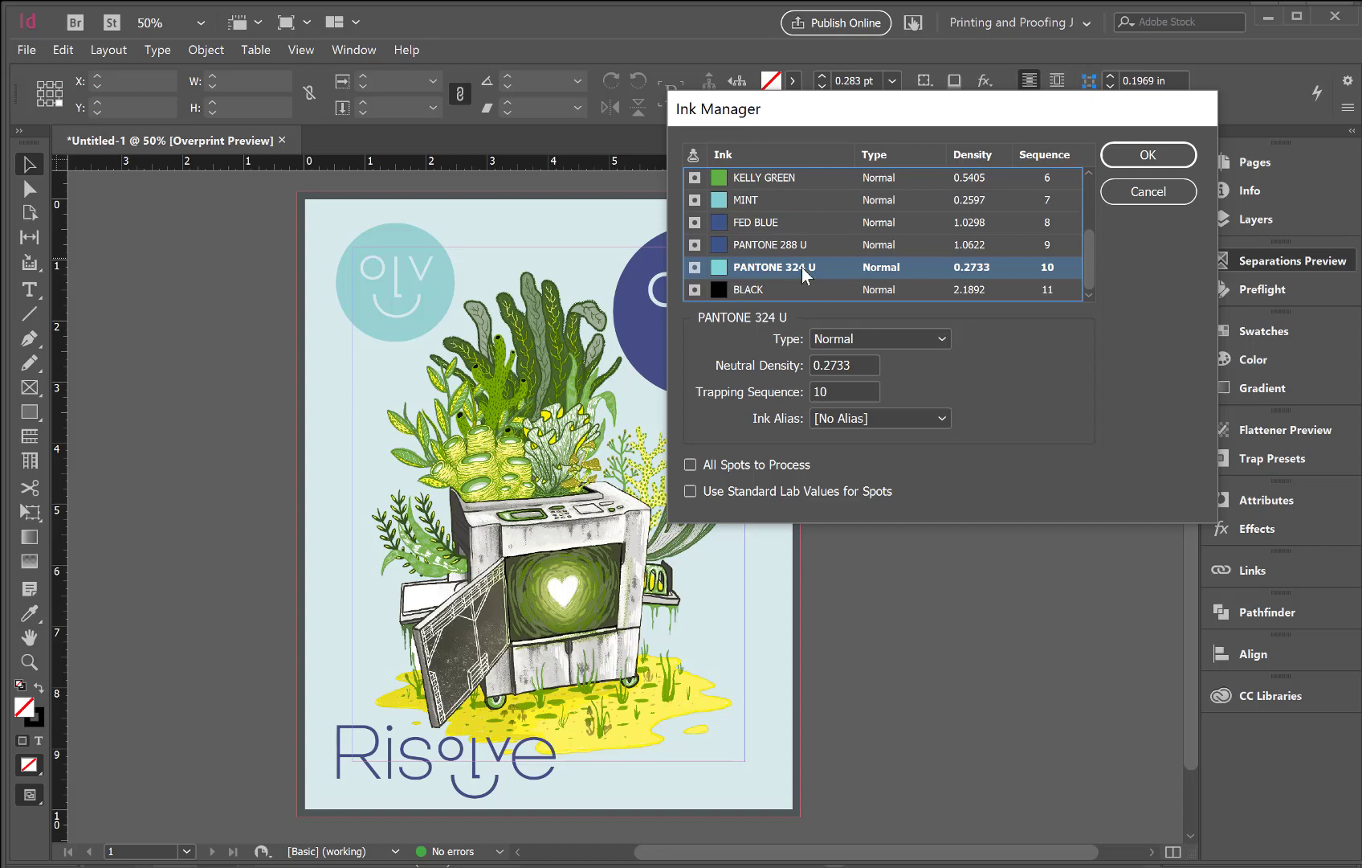
{"action": "left_click", "coordinate": [879, 417]}
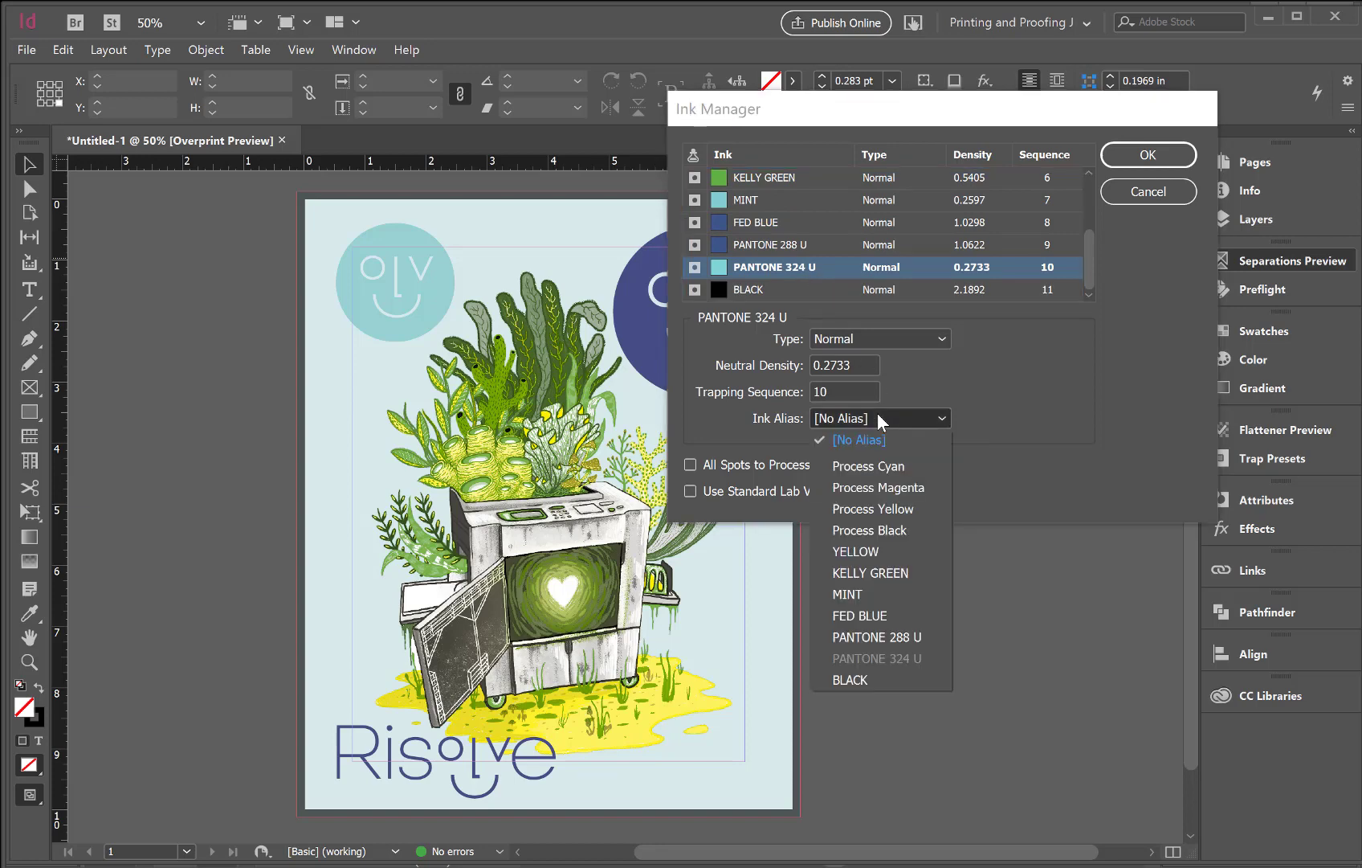
{"action": "left_click", "coordinate": [882, 596]}
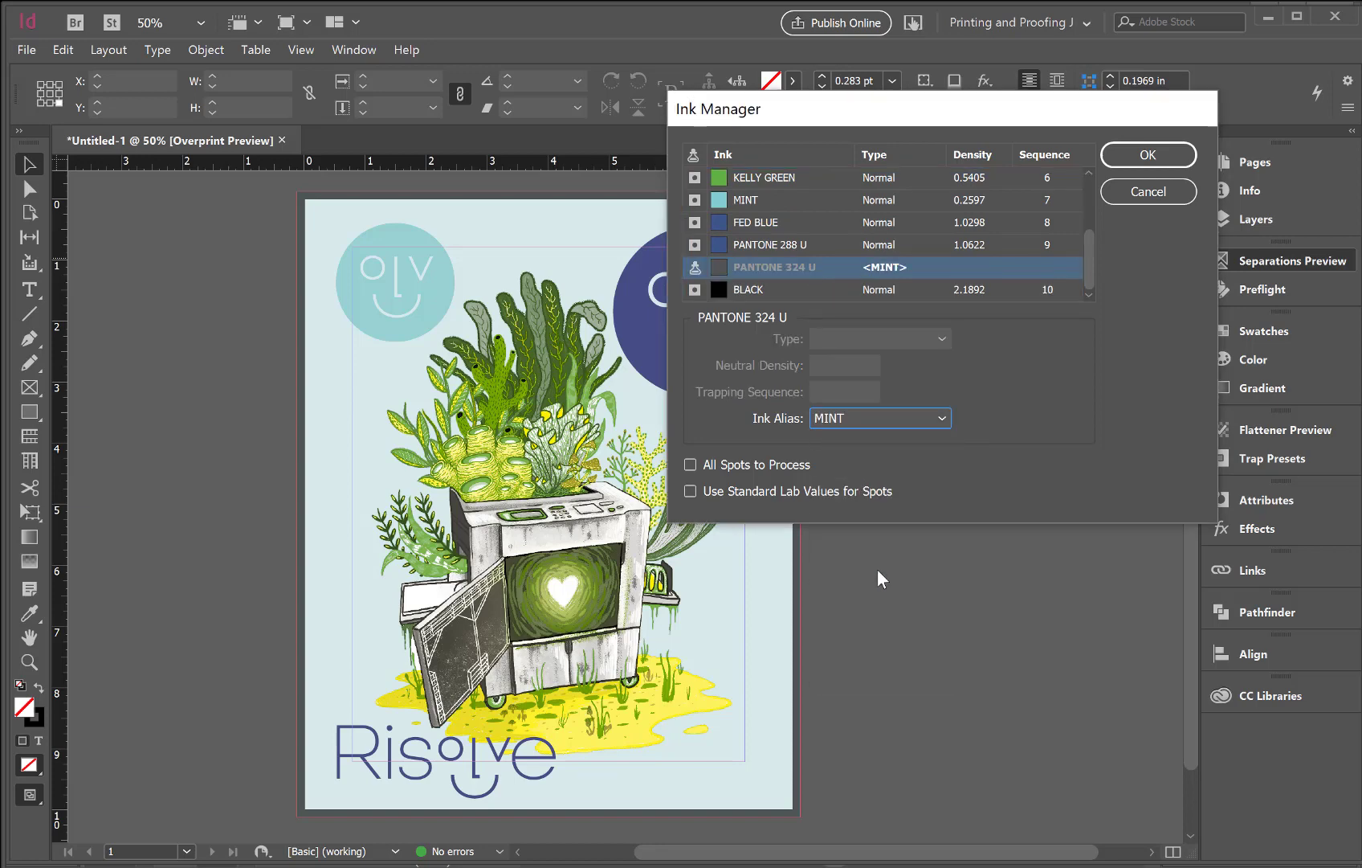
Alias the PANTONE 288 U ink to FED BLUE
{"action": "left_click", "coordinate": [823, 246]}
{"action": "left_click", "coordinate": [896, 424]}
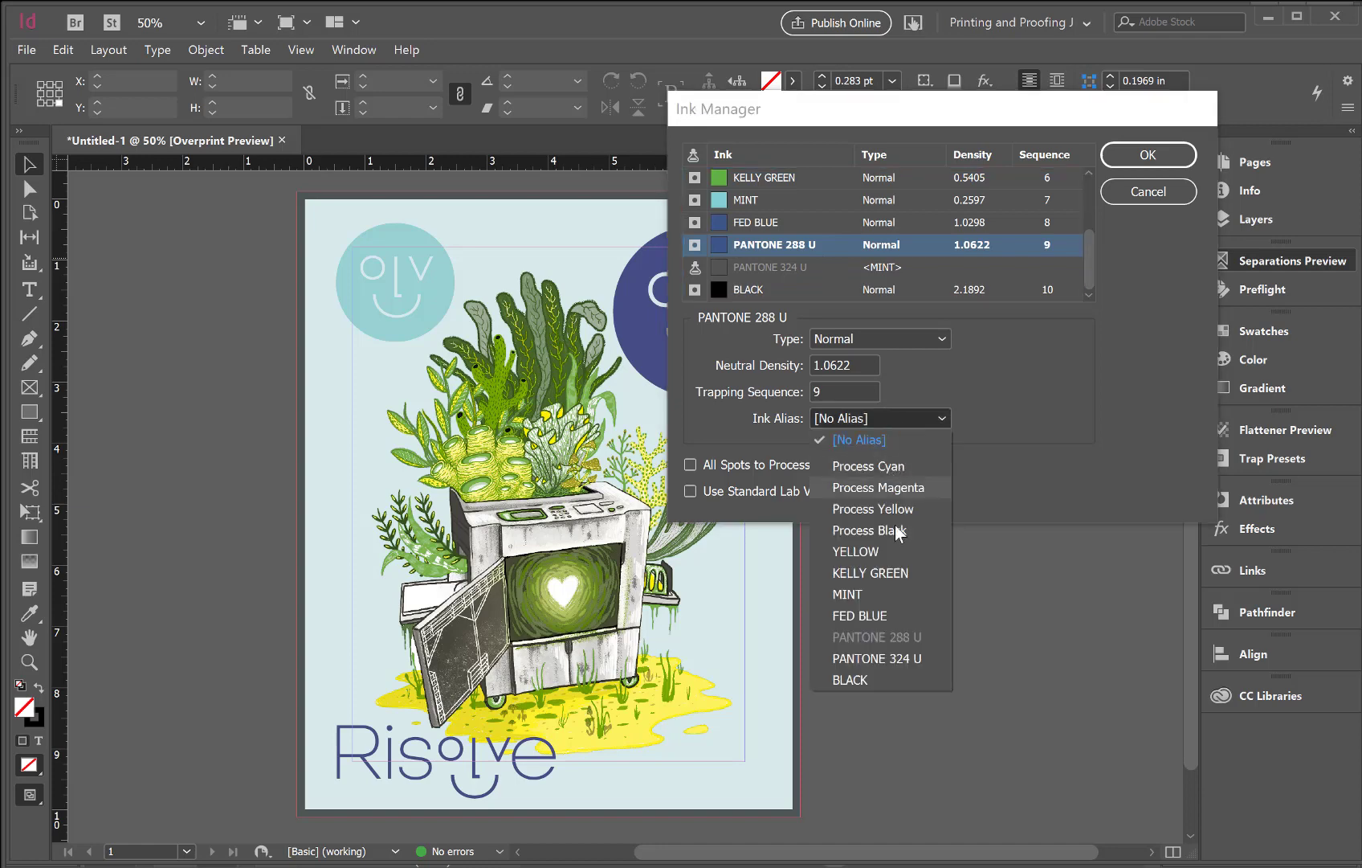
{"action": "left_click", "coordinate": [883, 616]}
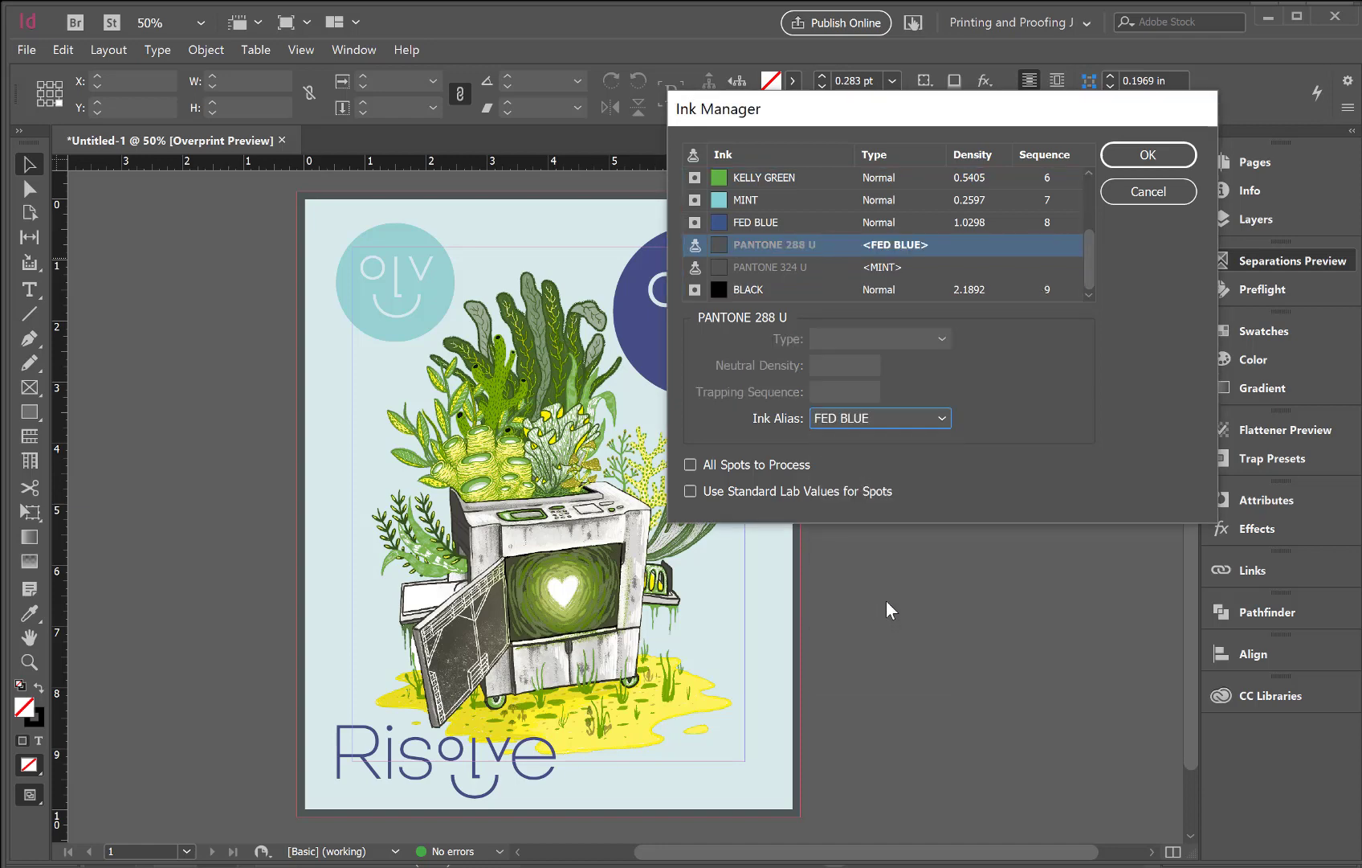
Alias the BLACK spot ink to FED BLUE and apply the Ink Manager changes
{"action": "scroll", "coordinate": [795, 283], "scroll_direction": "up", "scroll_amount": 1}
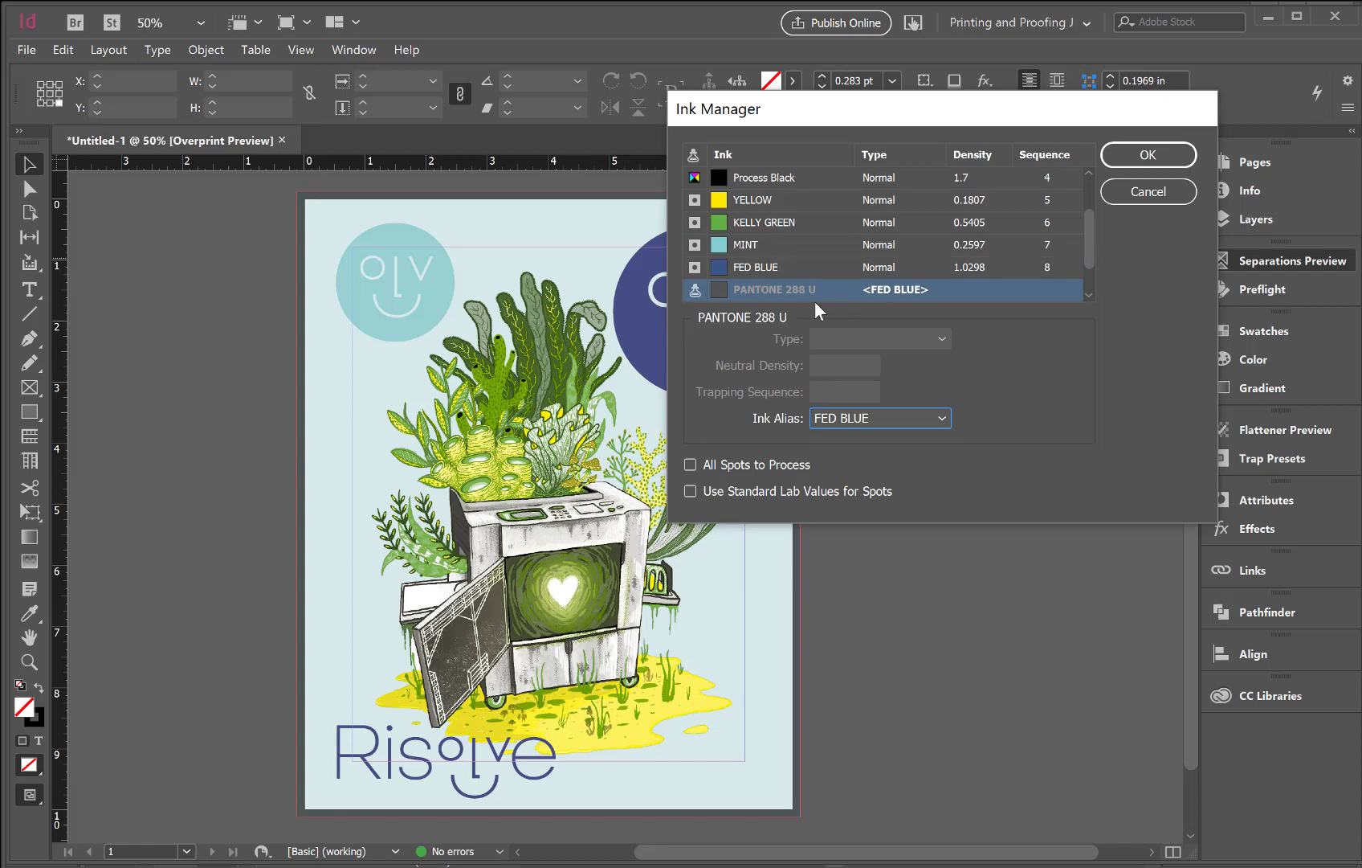
{"action": "scroll", "coordinate": [783, 227], "scroll_direction": "down", "scroll_amount": 1}
{"action": "left_click", "coordinate": [777, 291]}
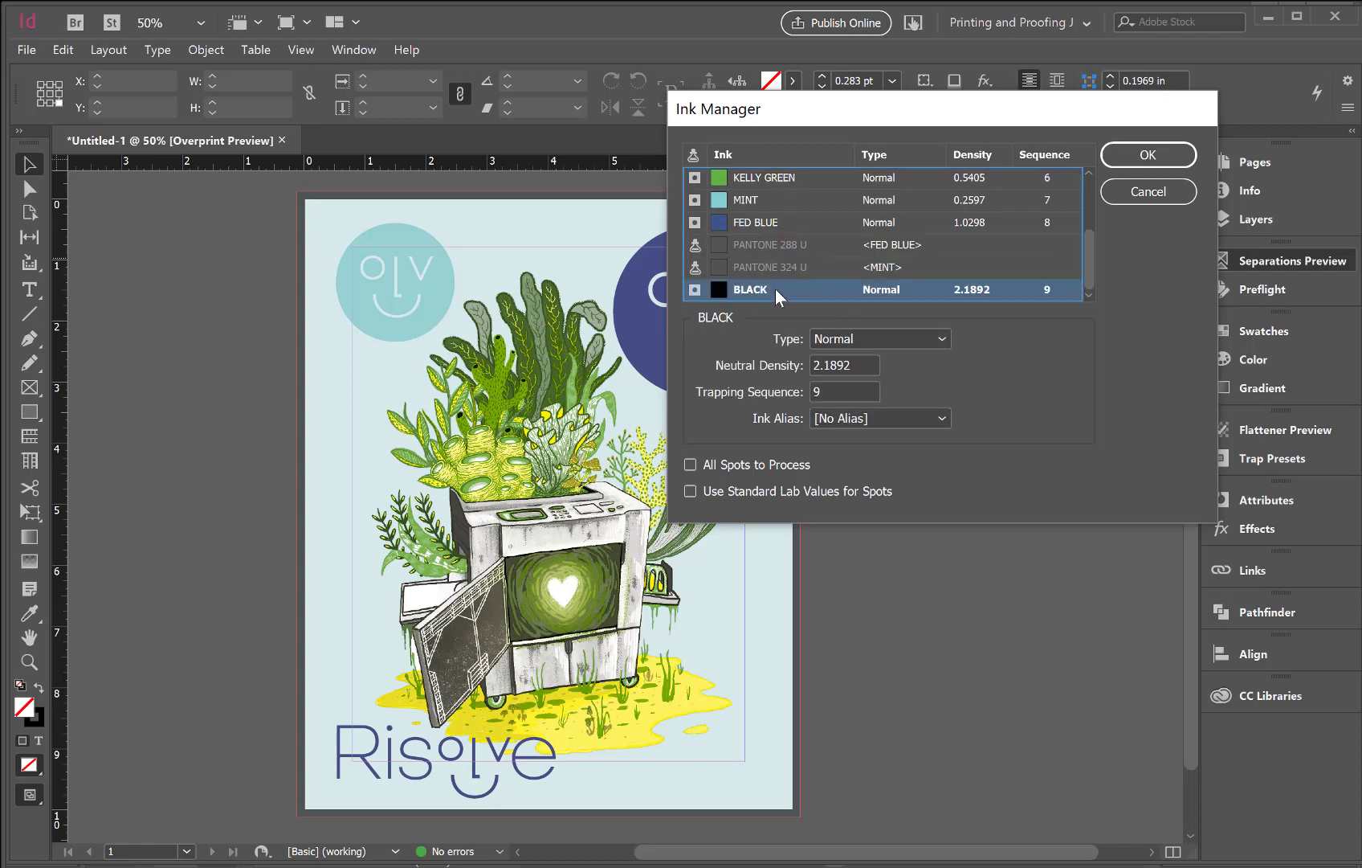
{"action": "left_click", "coordinate": [860, 419]}
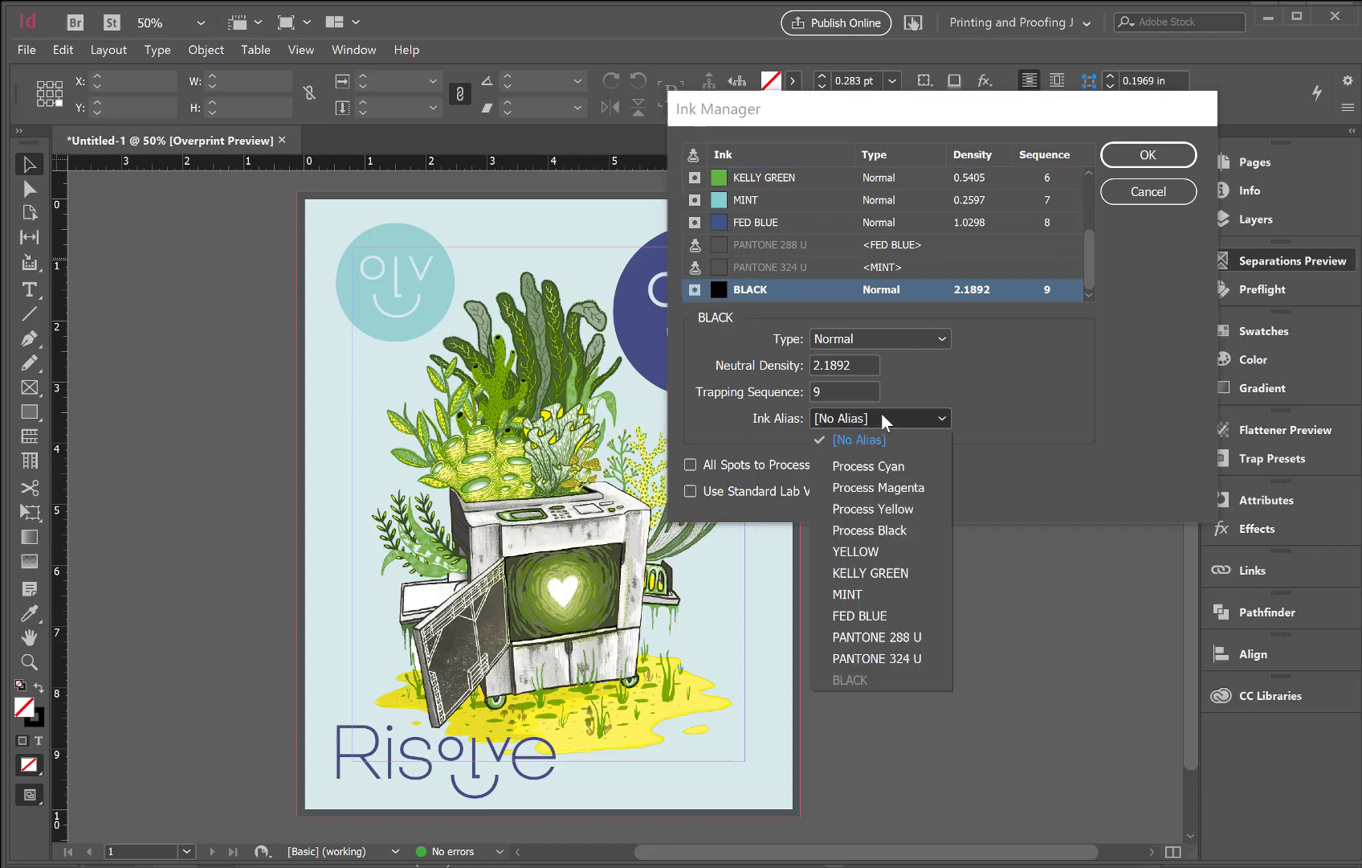
{"action": "left_click", "coordinate": [868, 617]}
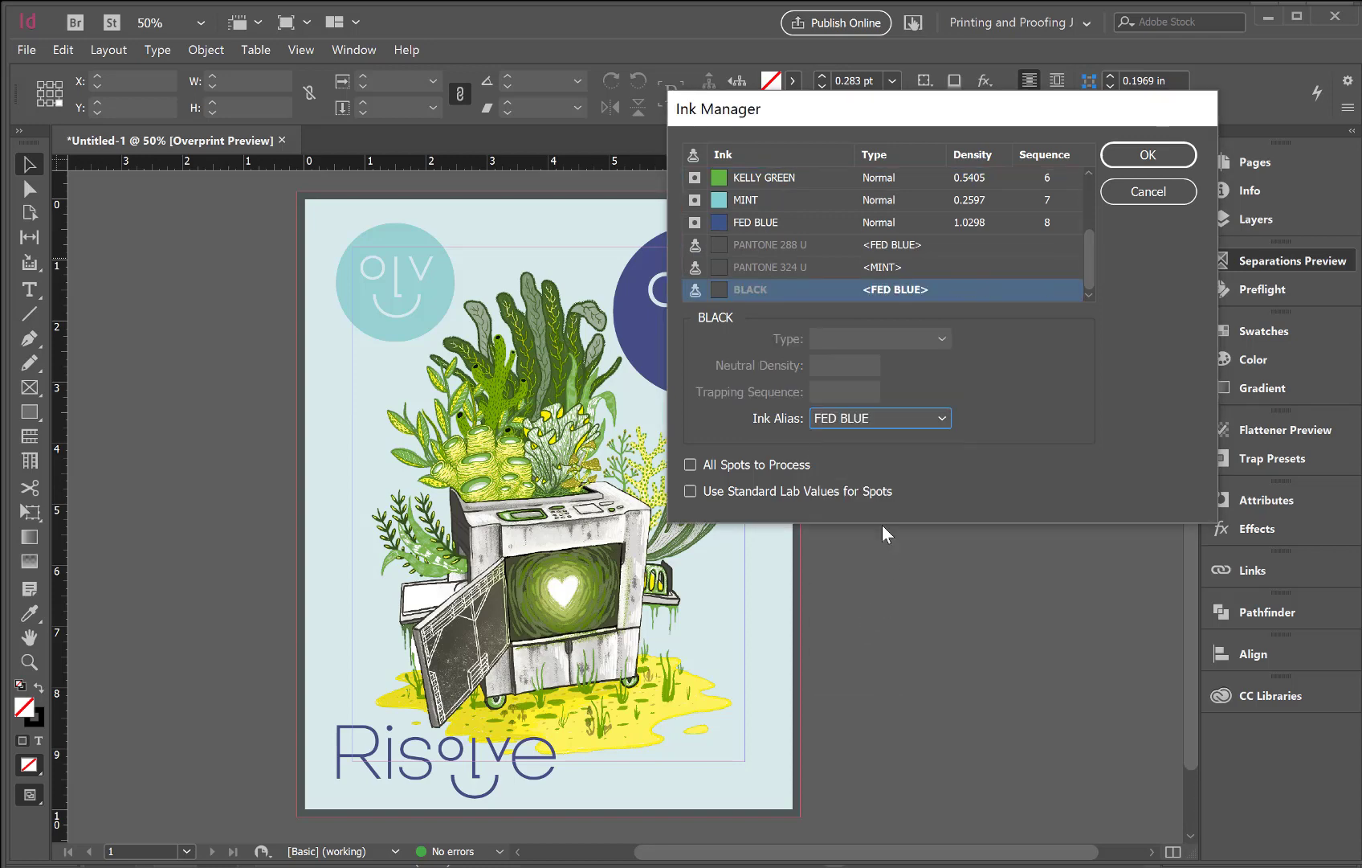
{"action": "scroll", "coordinate": [747, 265], "scroll_direction": "up", "scroll_amount": 1}
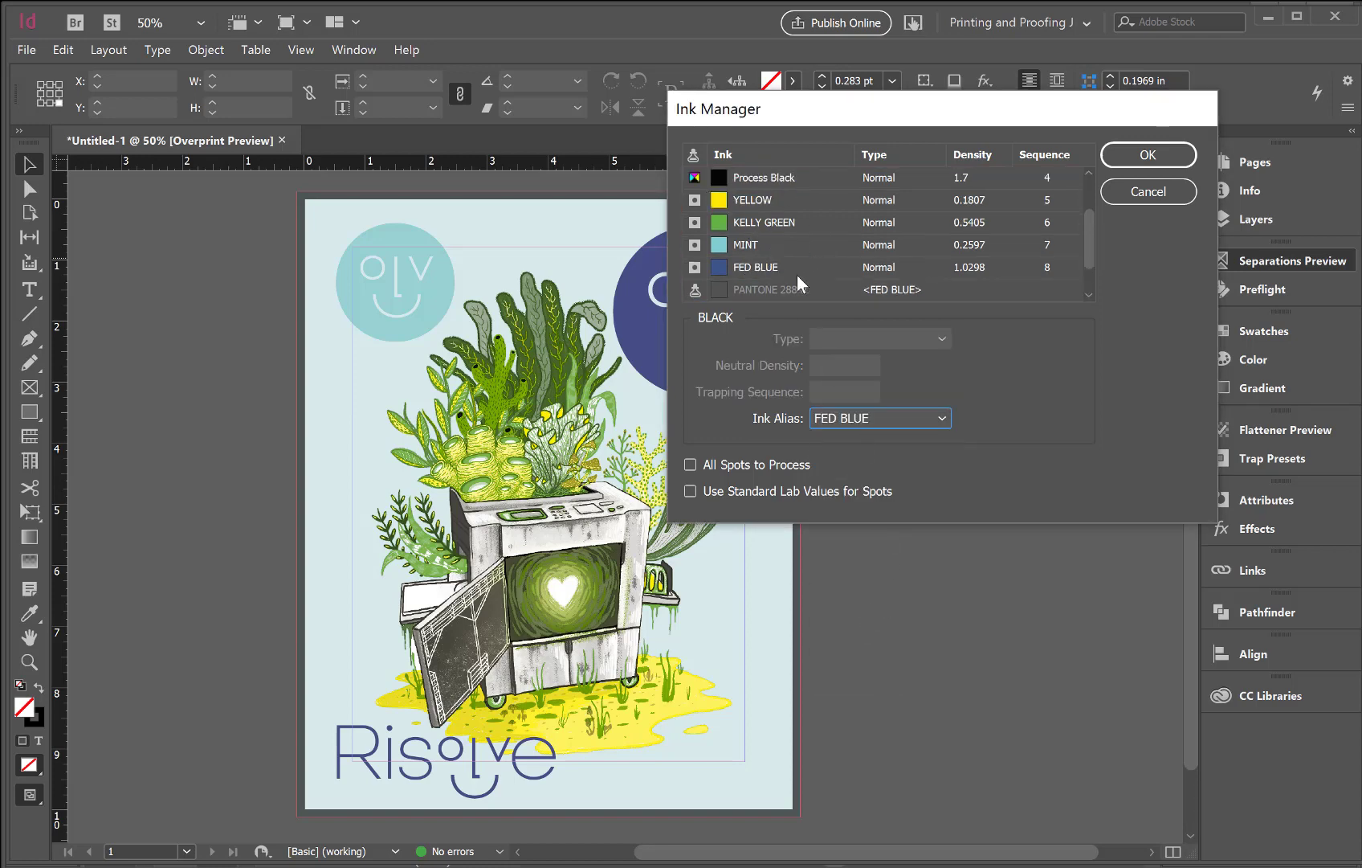
{"action": "left_click", "coordinate": [1148, 155]}
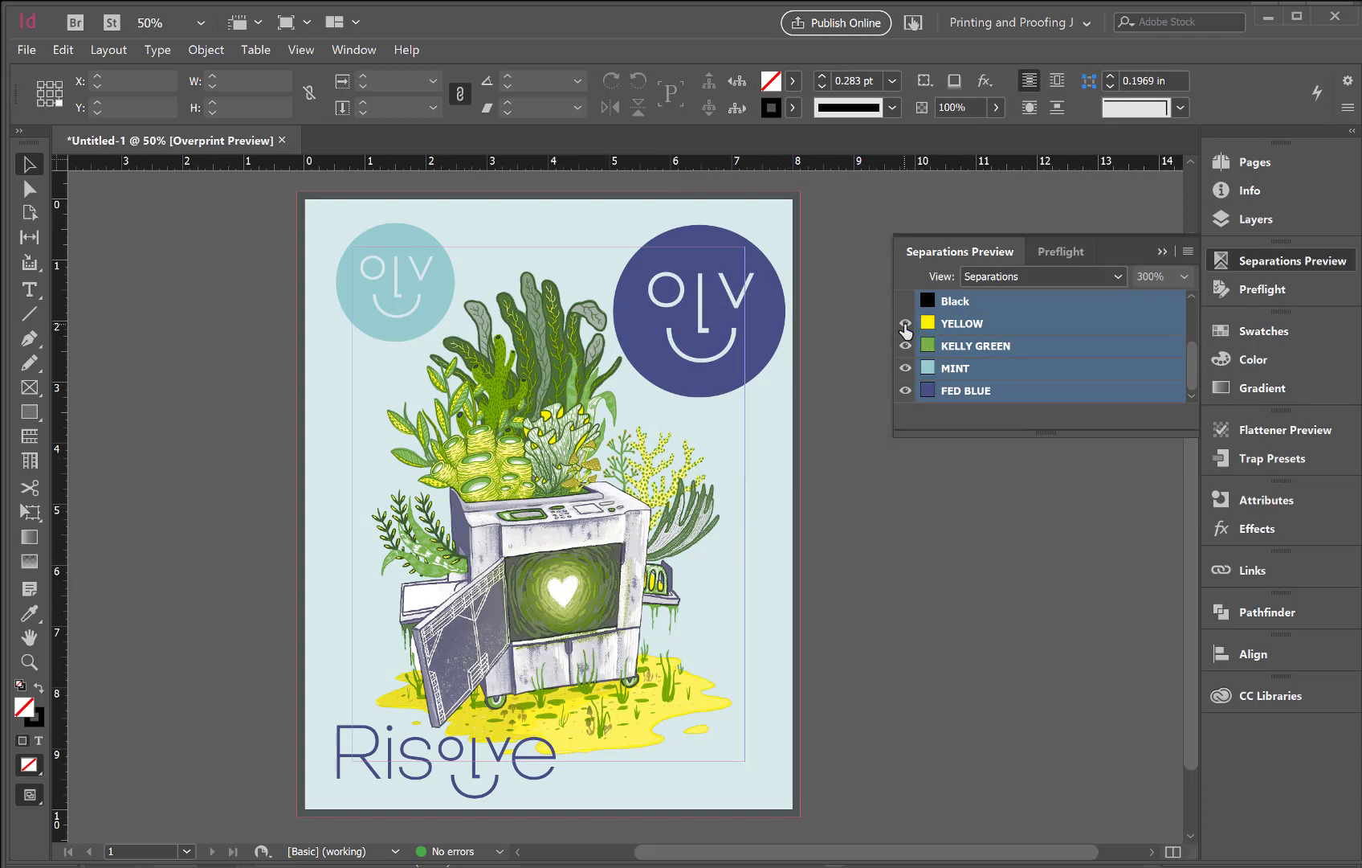
Examine the YELLOW, KELLY GREEN, MINT and FED BLUE plates by hiding and reshowing each one
{"action": "left_click", "coordinate": [905, 324]}
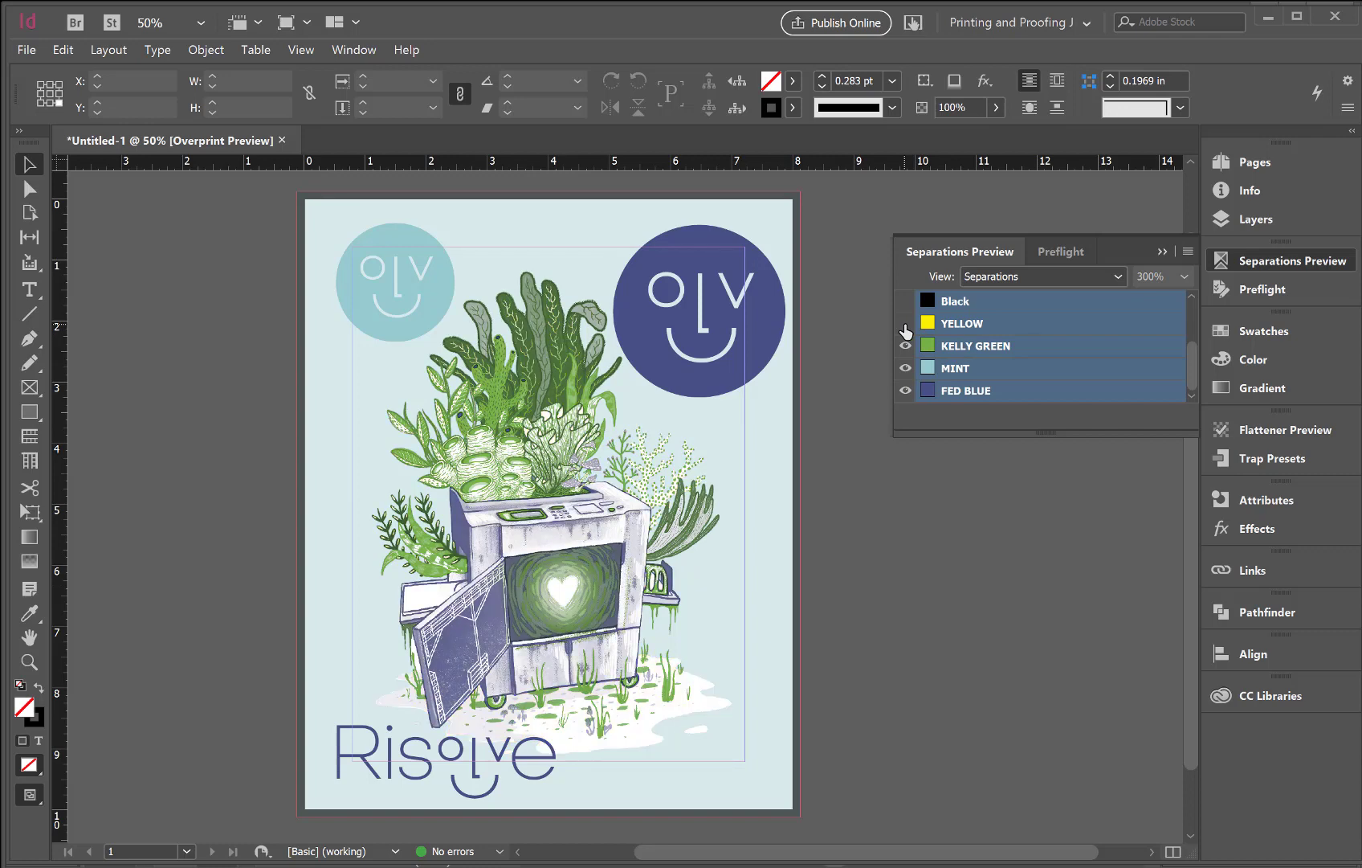
{"action": "left_click", "coordinate": [905, 324]}
{"action": "left_click", "coordinate": [907, 347]}
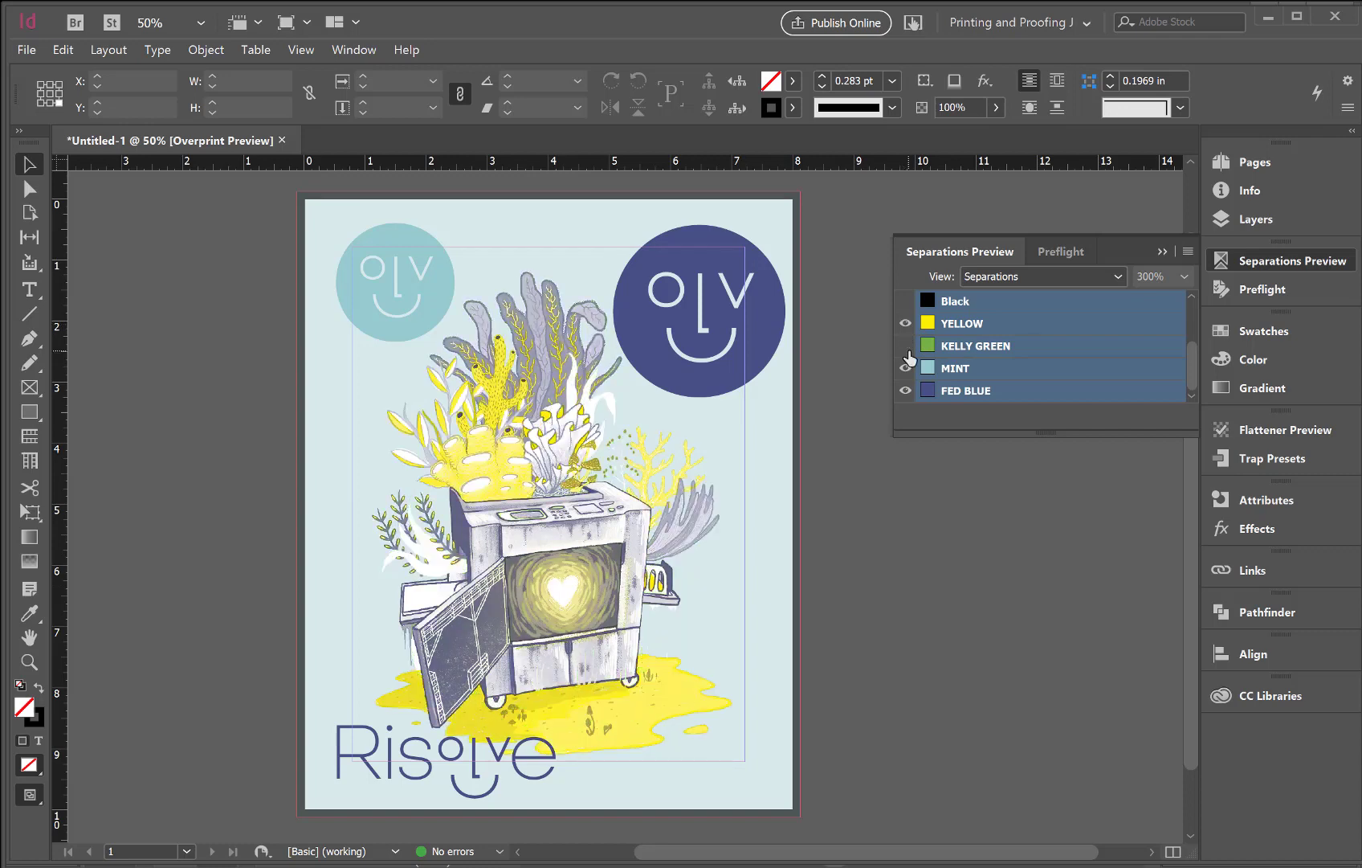
{"action": "left_click", "coordinate": [906, 347]}
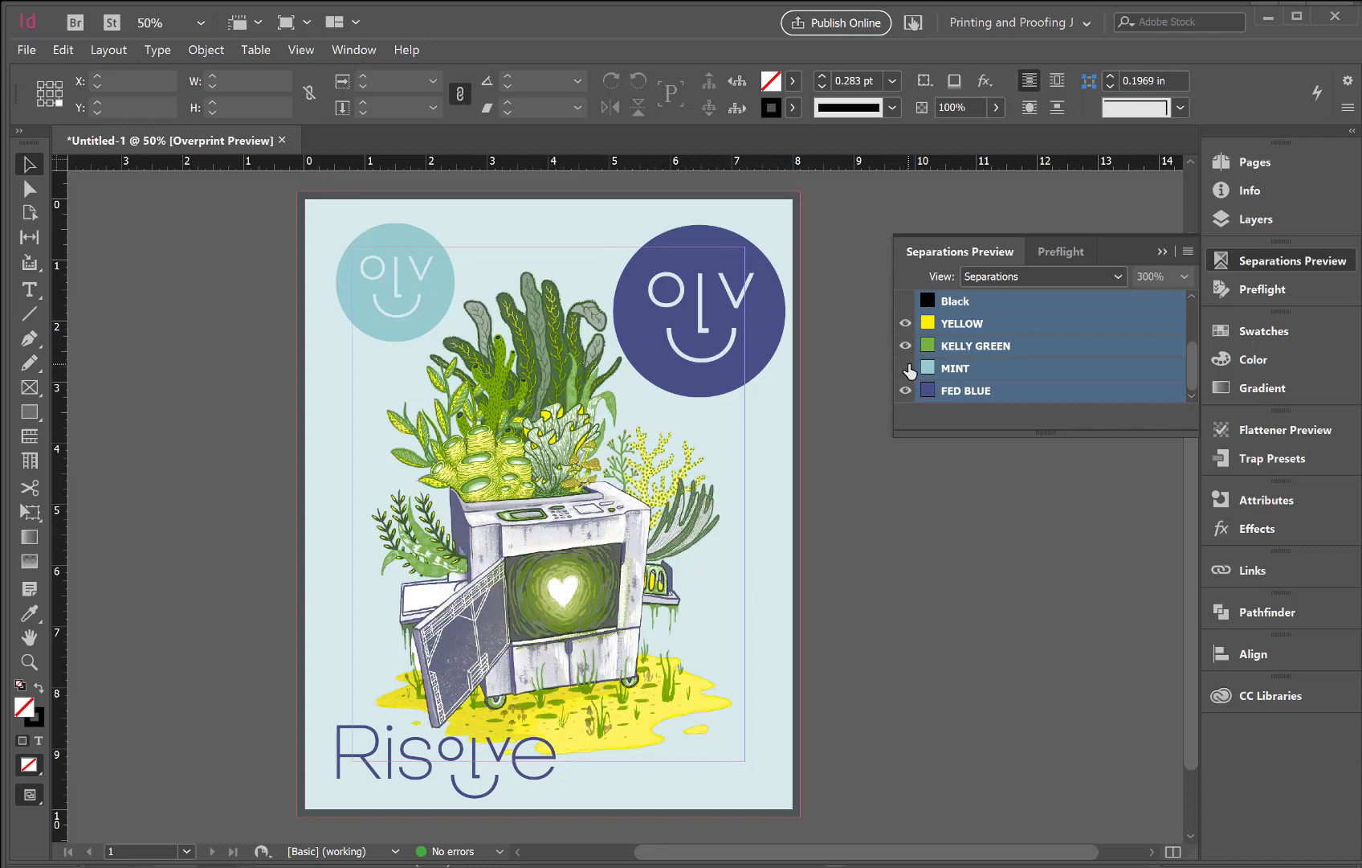
{"action": "left_click", "coordinate": [907, 369]}
{"action": "left_click", "coordinate": [907, 369]}
{"action": "left_click", "coordinate": [907, 392]}
{"action": "left_click", "coordinate": [907, 392]}
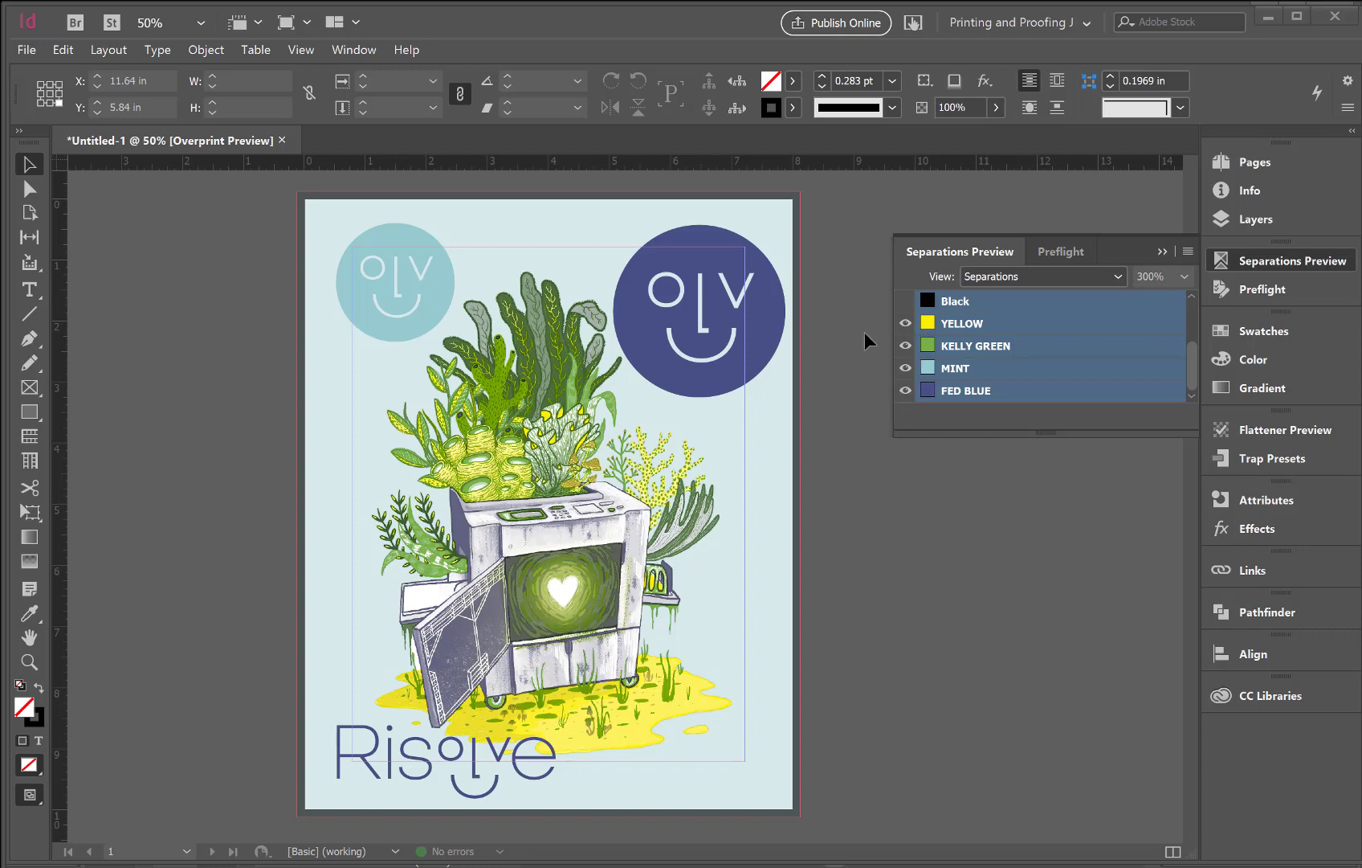
{"action": "left_click", "coordinate": [905, 392]}
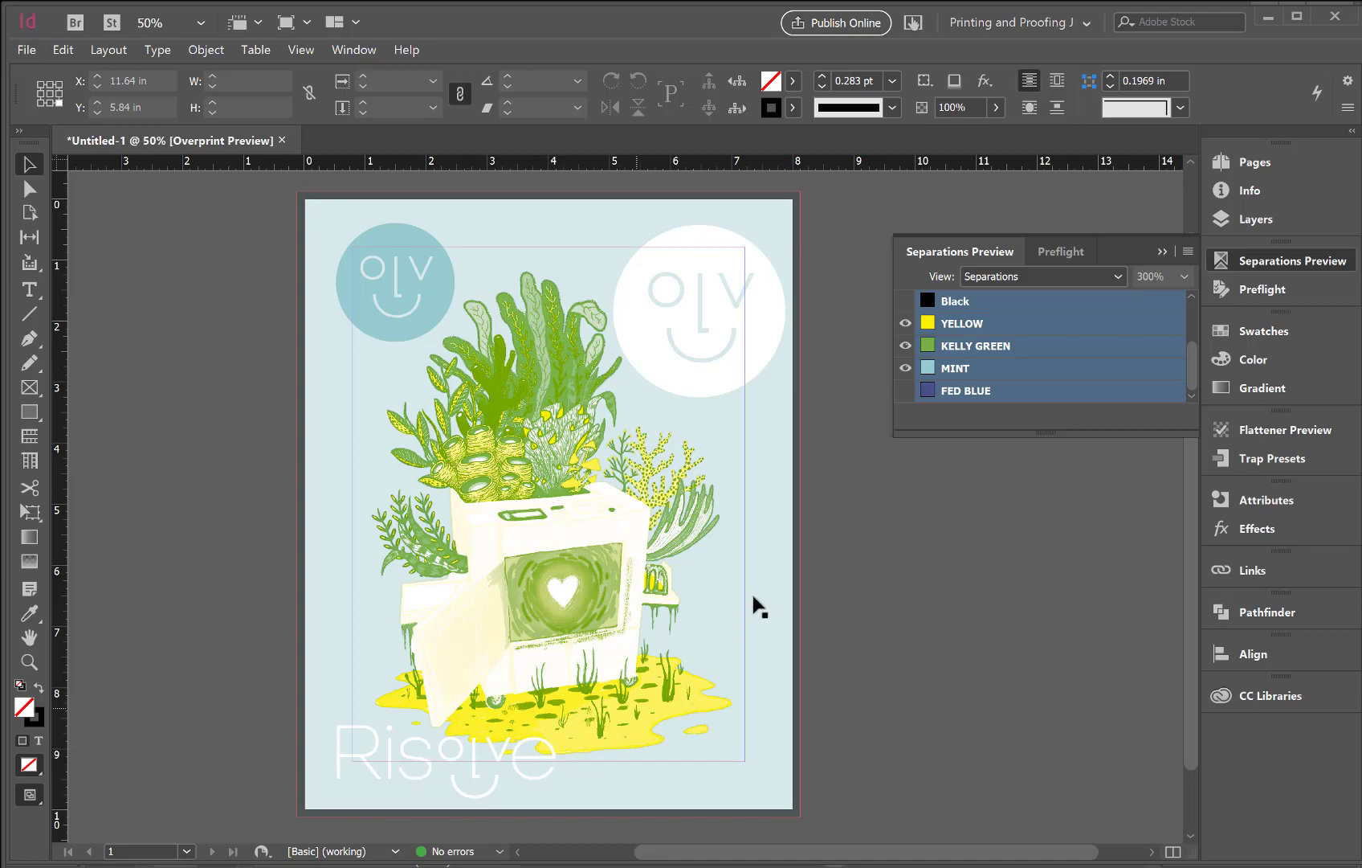
{"action": "left_click", "coordinate": [905, 391]}
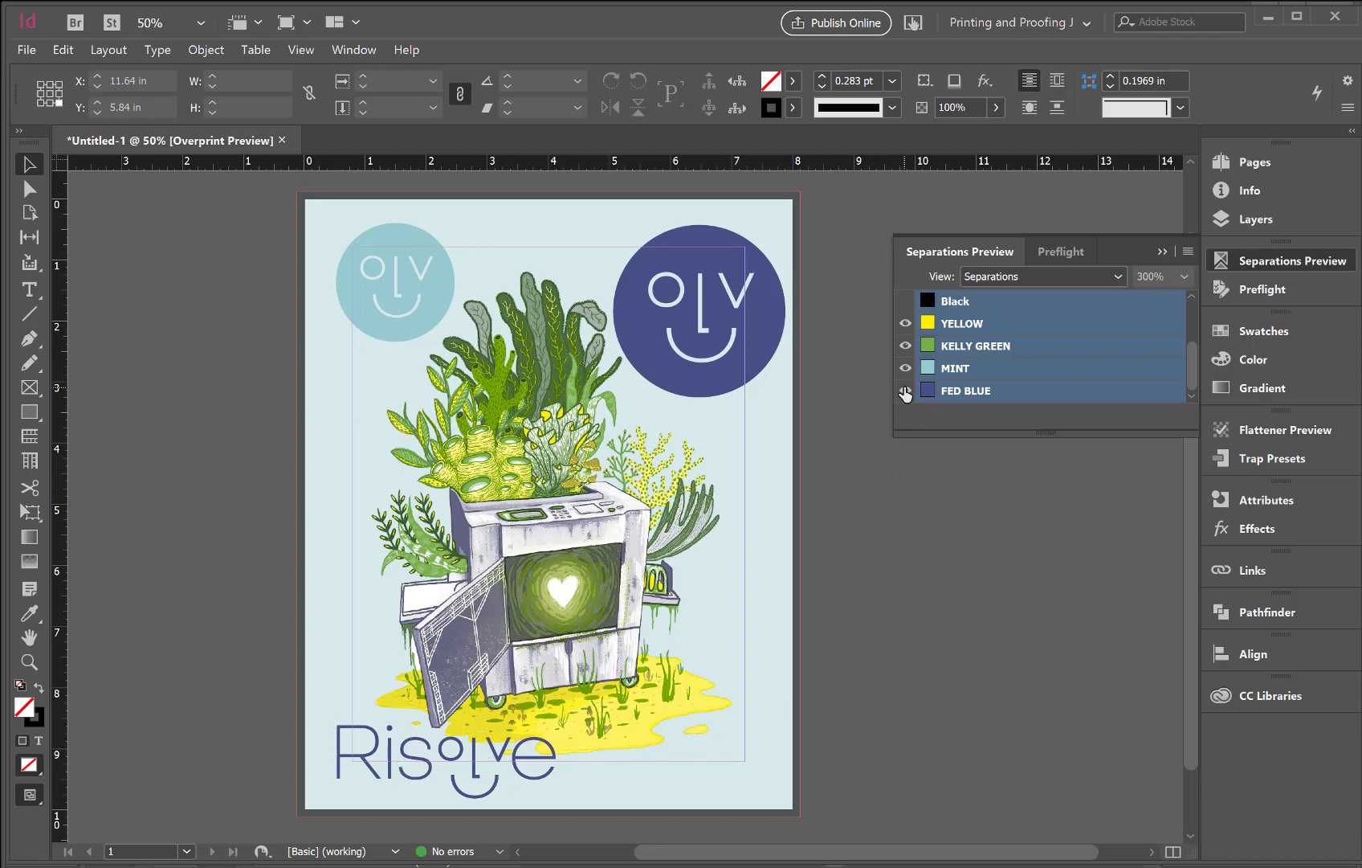
Set the blending mode of the navy OLV circle logo and the Risolve wordmark to Multiply
{"action": "left_click", "coordinate": [766, 339]}
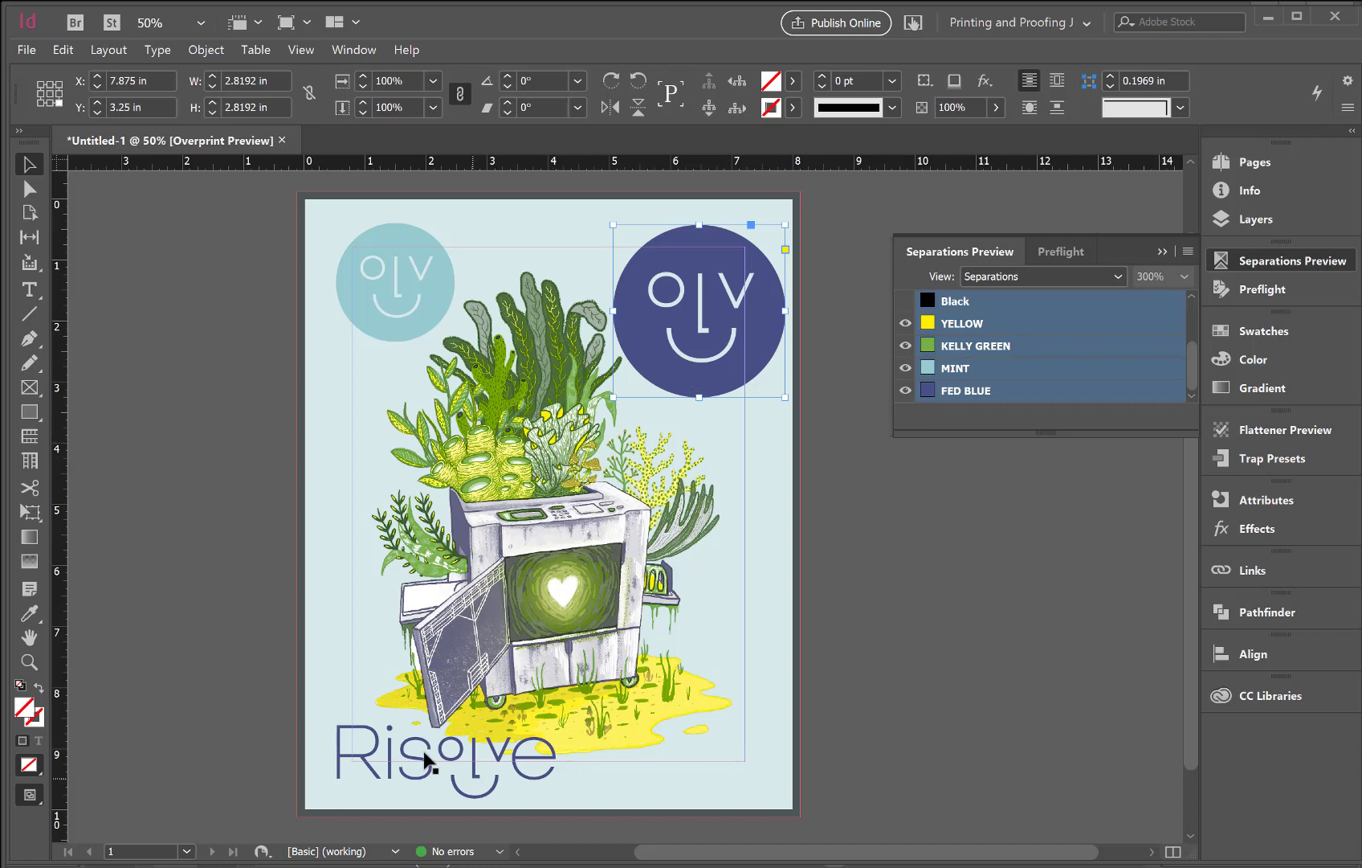
{"action": "left_click", "coordinate": [376, 759], "text": "shift"}
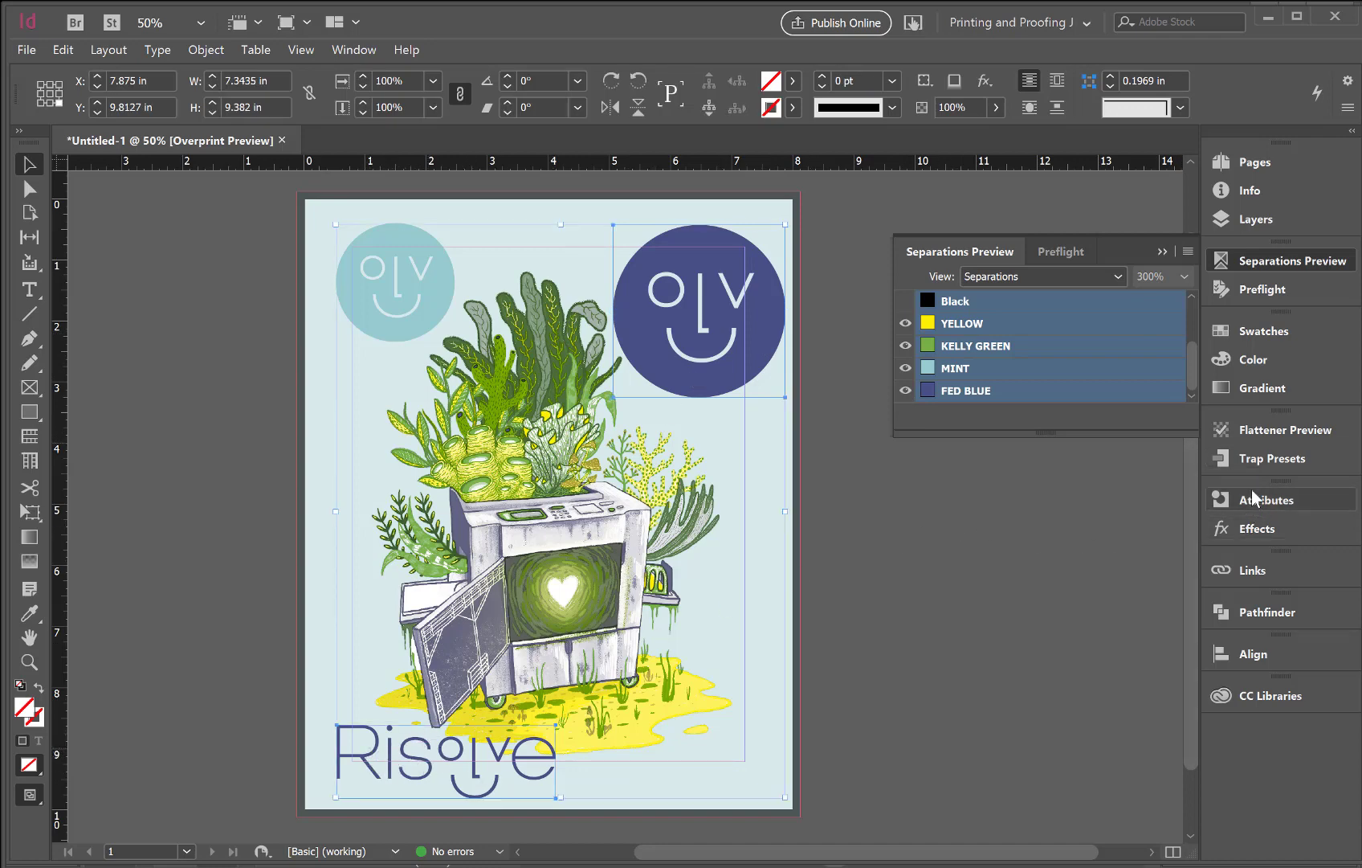
{"action": "left_click", "coordinate": [1257, 529]}
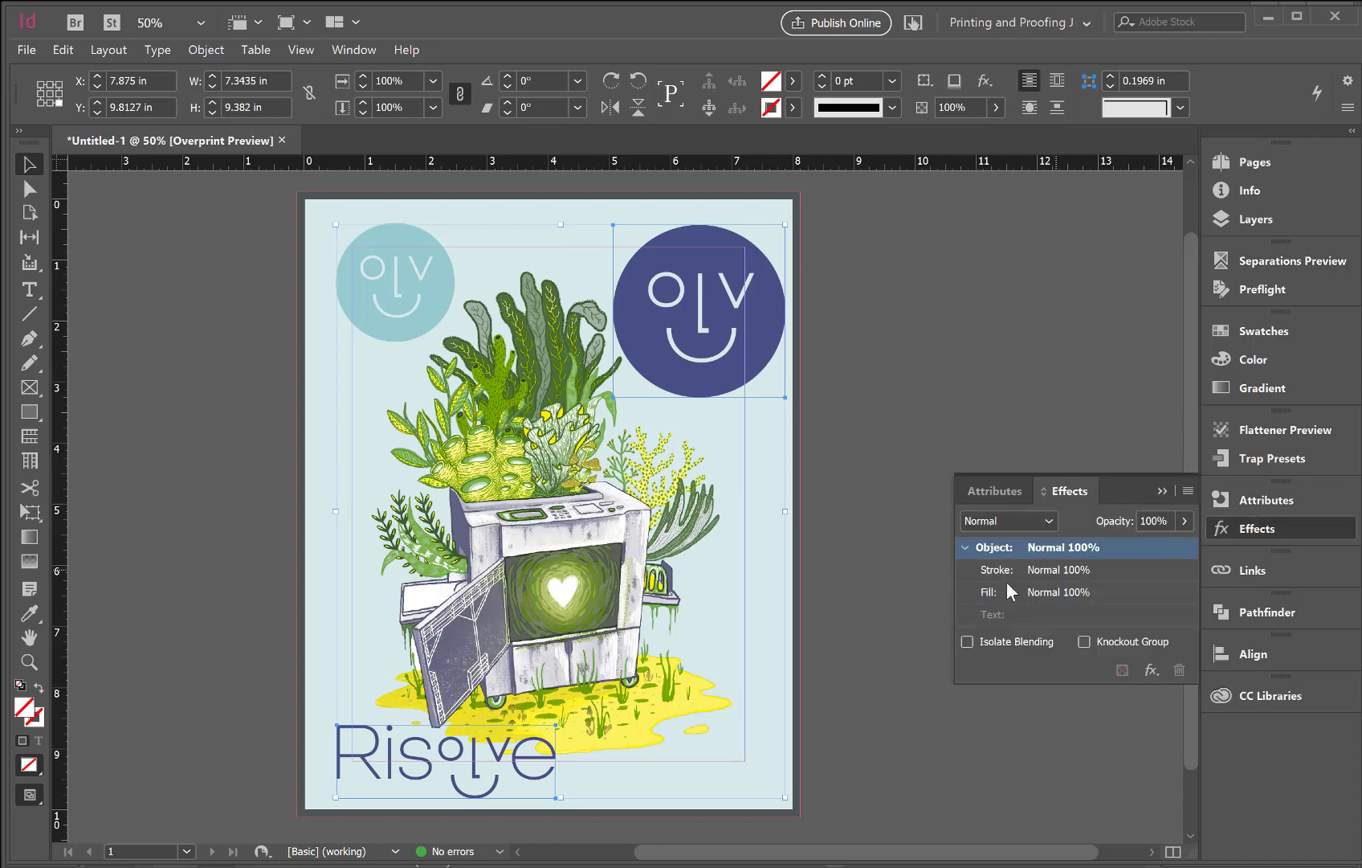
{"action": "left_click", "coordinate": [1044, 522]}
{"action": "left_click", "coordinate": [1028, 567]}
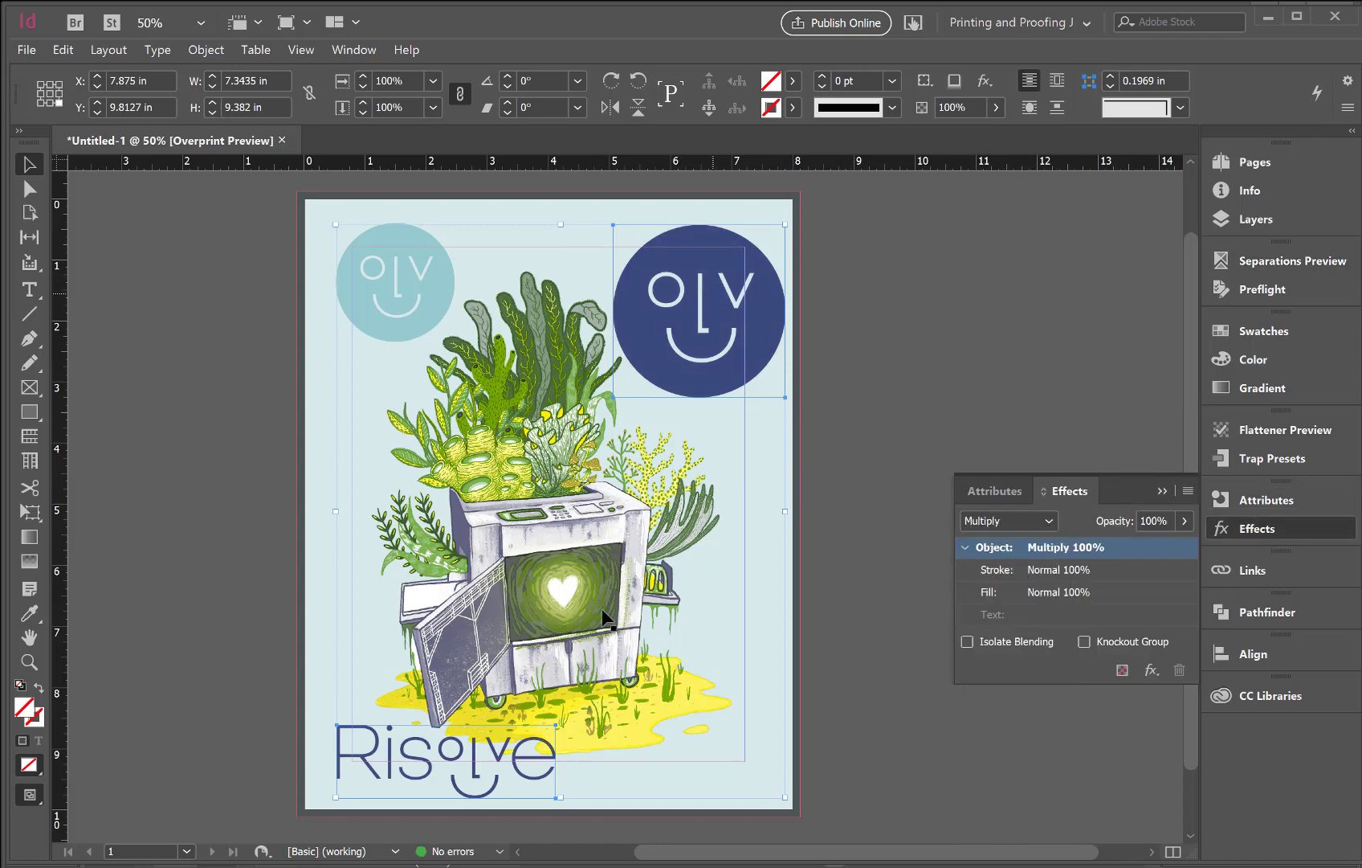
{"action": "left_click", "coordinate": [1163, 490]}
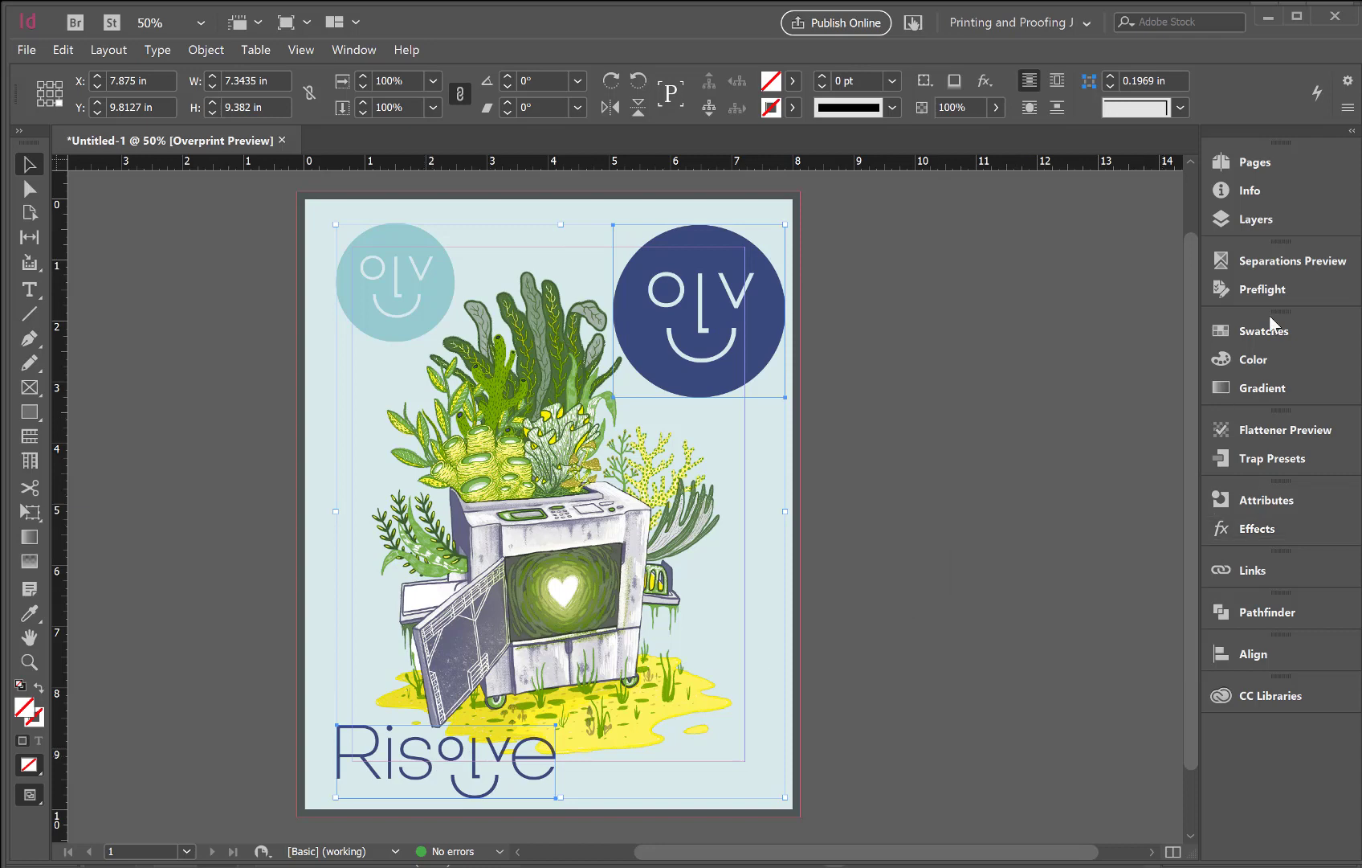
Check the multiplied logos in Separations Preview by hiding and reshowing the FED BLUE plate, and deselect the artwork
{"action": "left_click", "coordinate": [1309, 260]}
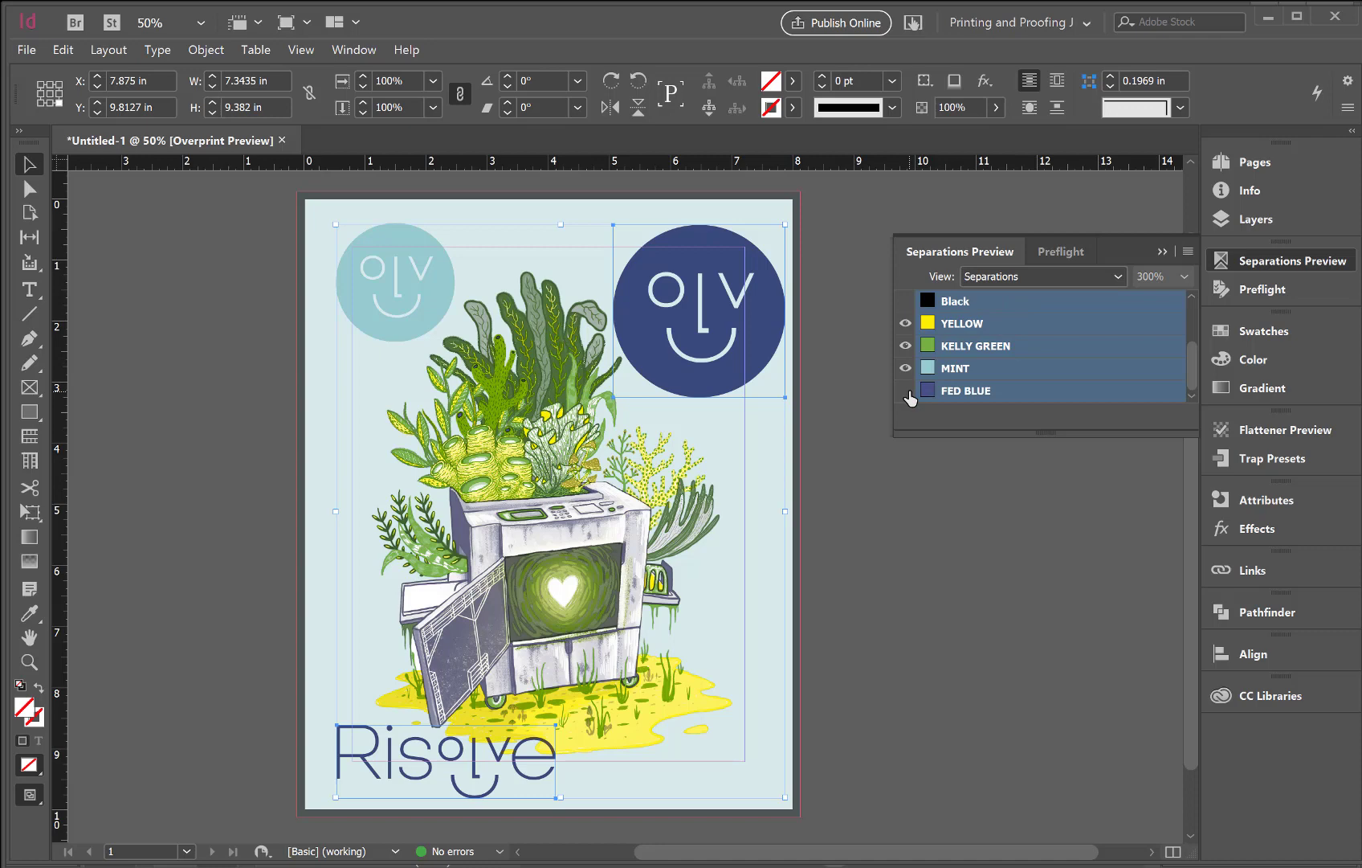
{"action": "left_click", "coordinate": [907, 392]}
{"action": "left_click", "coordinate": [906, 391]}
{"action": "left_click", "coordinate": [907, 392]}
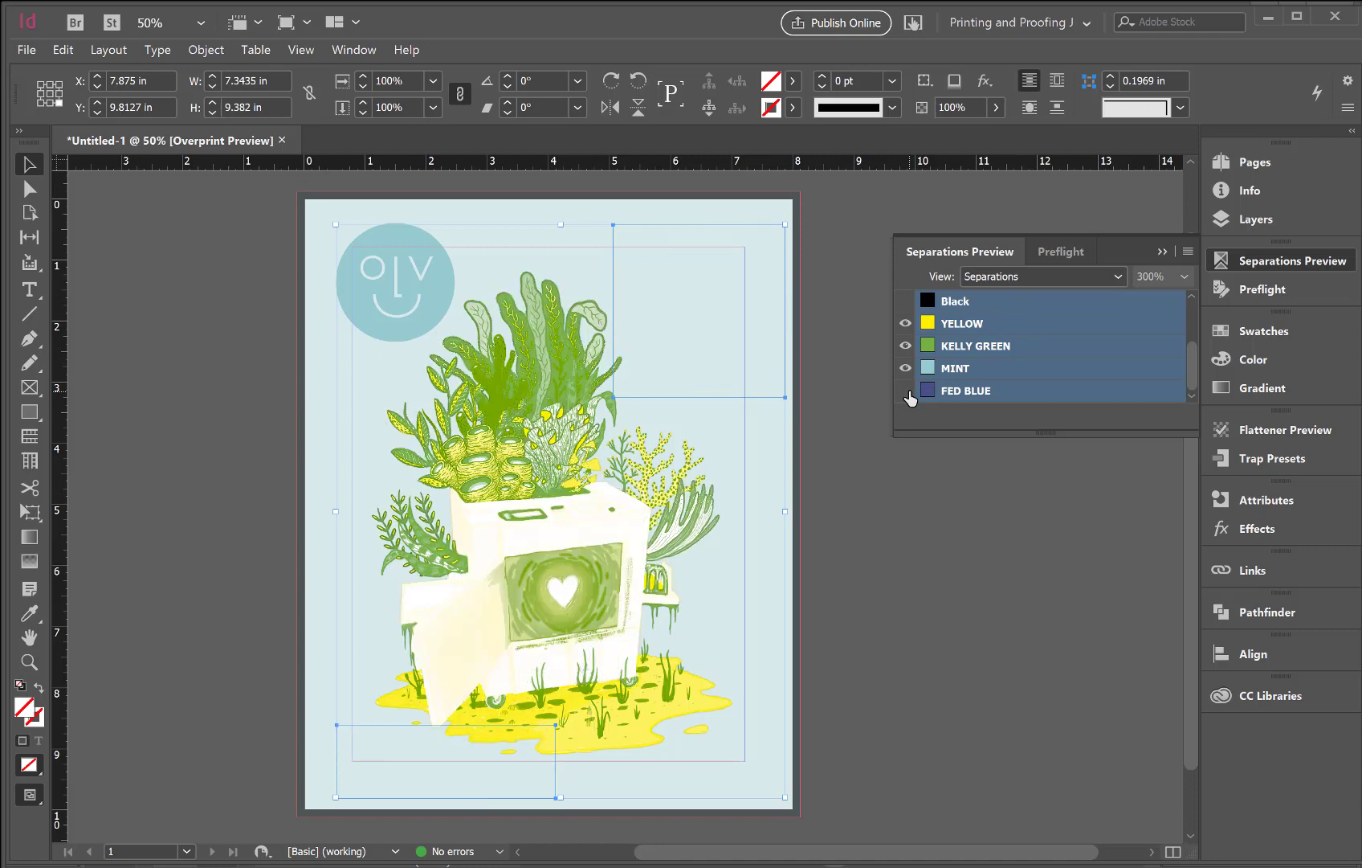
{"action": "left_click", "coordinate": [906, 391]}
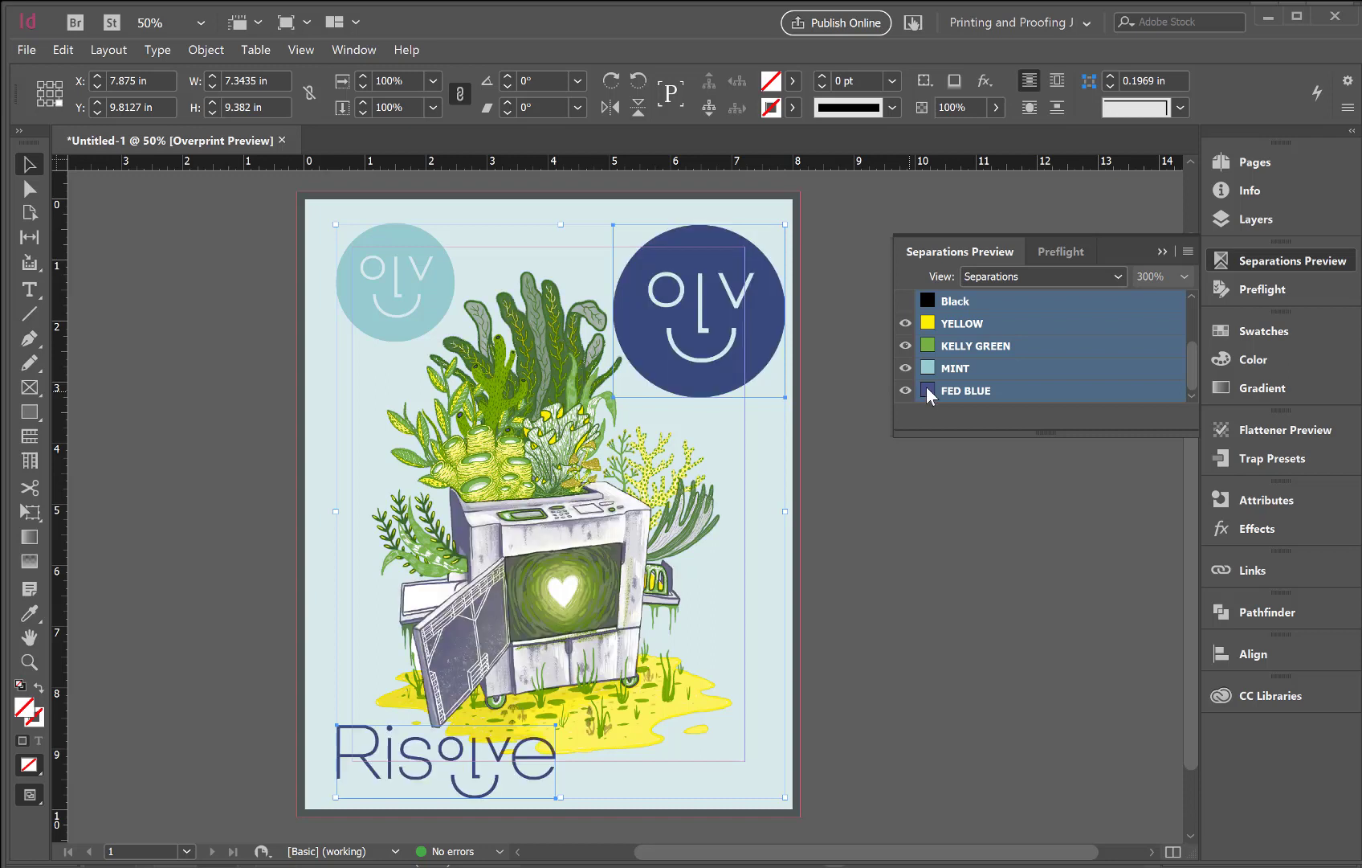
{"action": "left_click", "coordinate": [1161, 252]}
{"action": "key", "text": "d"}
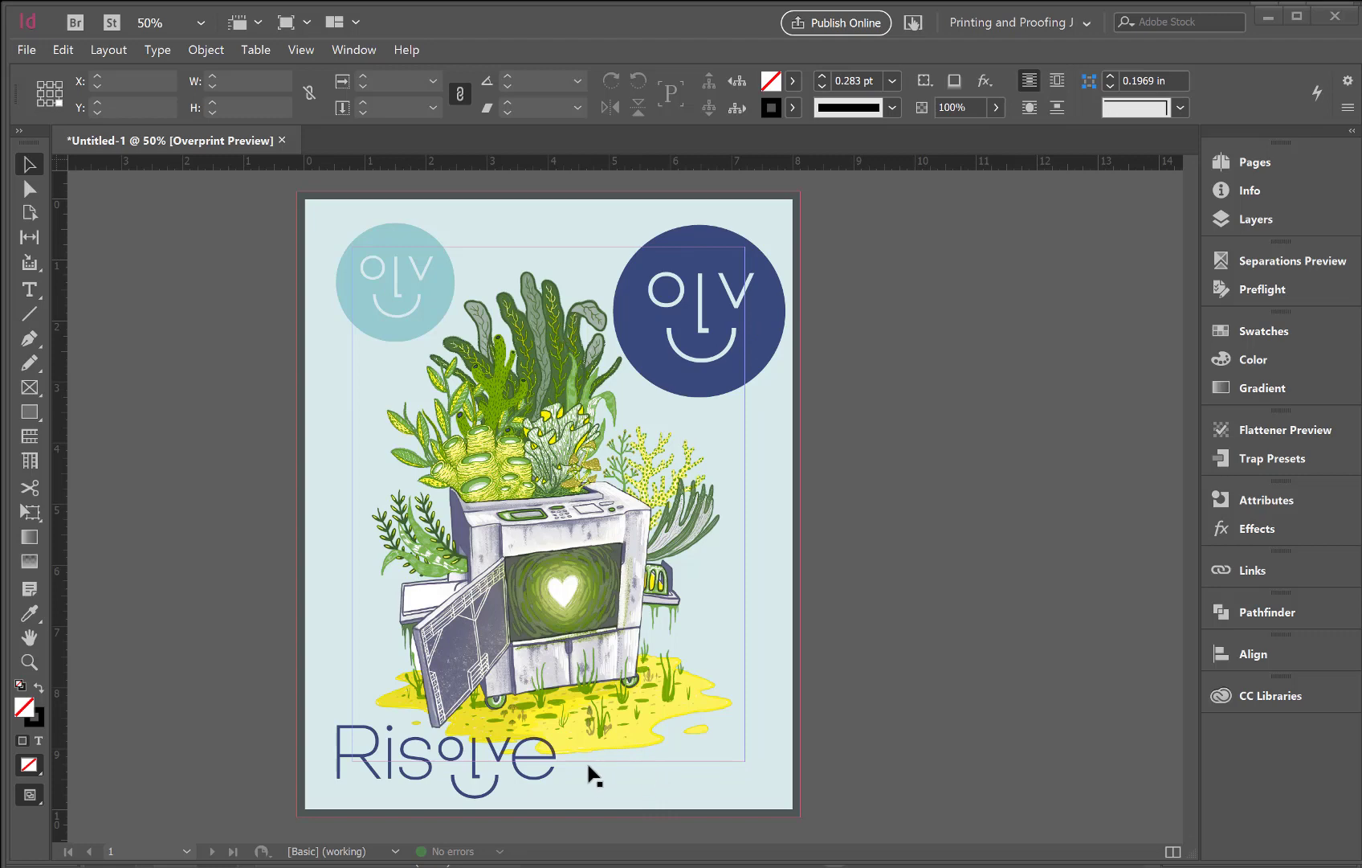
Start an Adobe PDF (Print) export named RISOLVE SAMPLE PRINT READY FILE.pdf in the TUTORIAL VIDEOS folder, replacing the existing file
{"action": "left_click", "coordinate": [27, 50]}
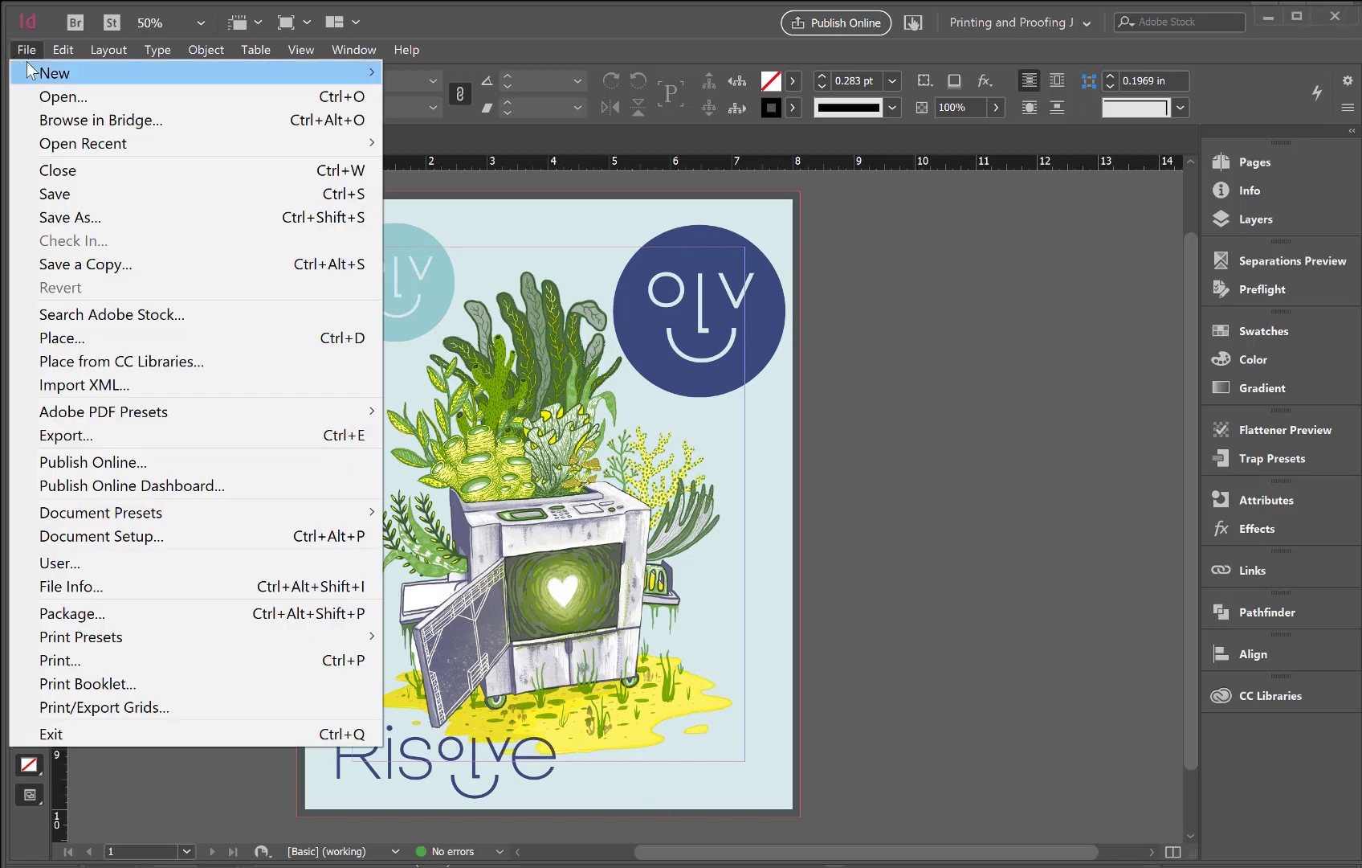
{"action": "left_click", "coordinate": [107, 436]}
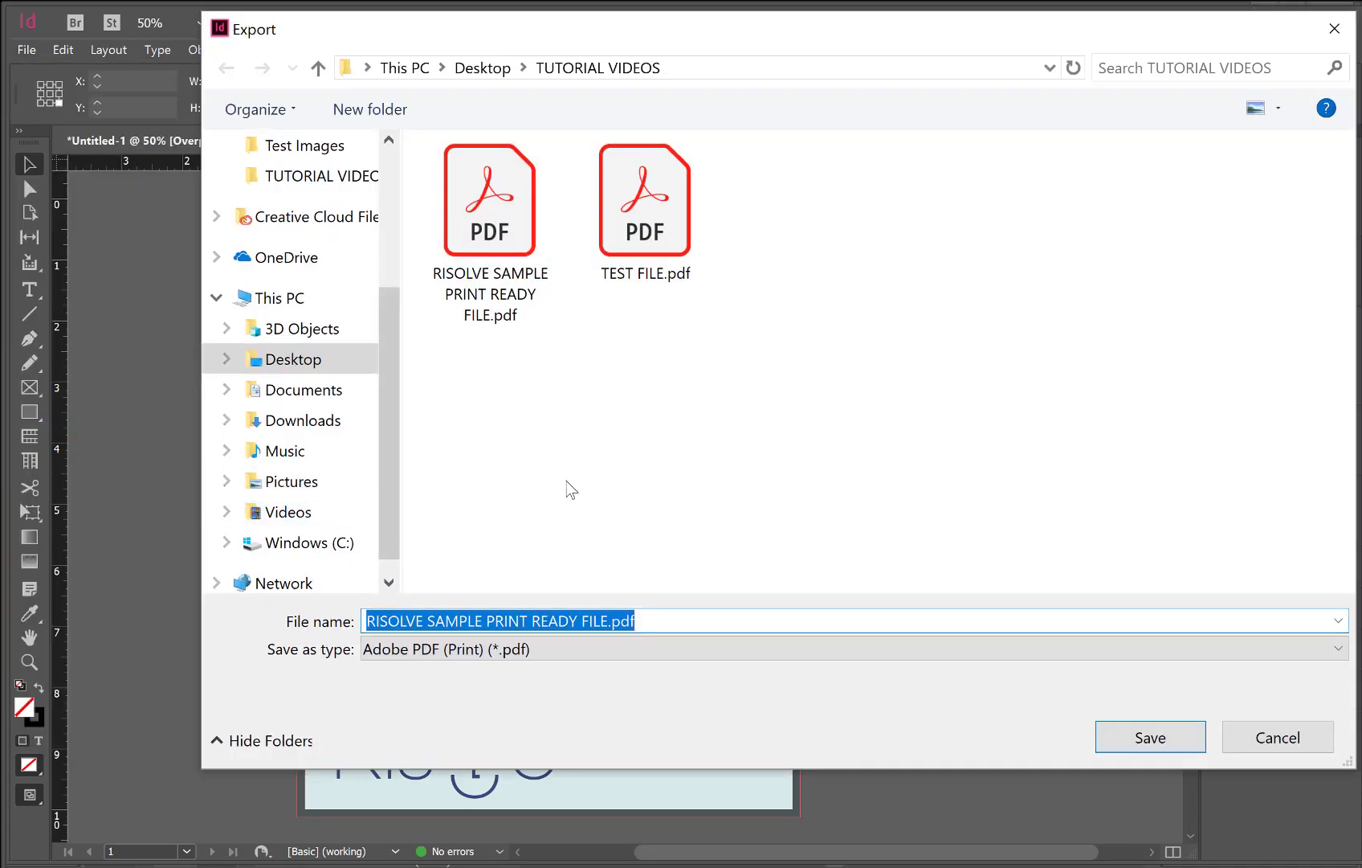
{"action": "left_click", "coordinate": [566, 649]}
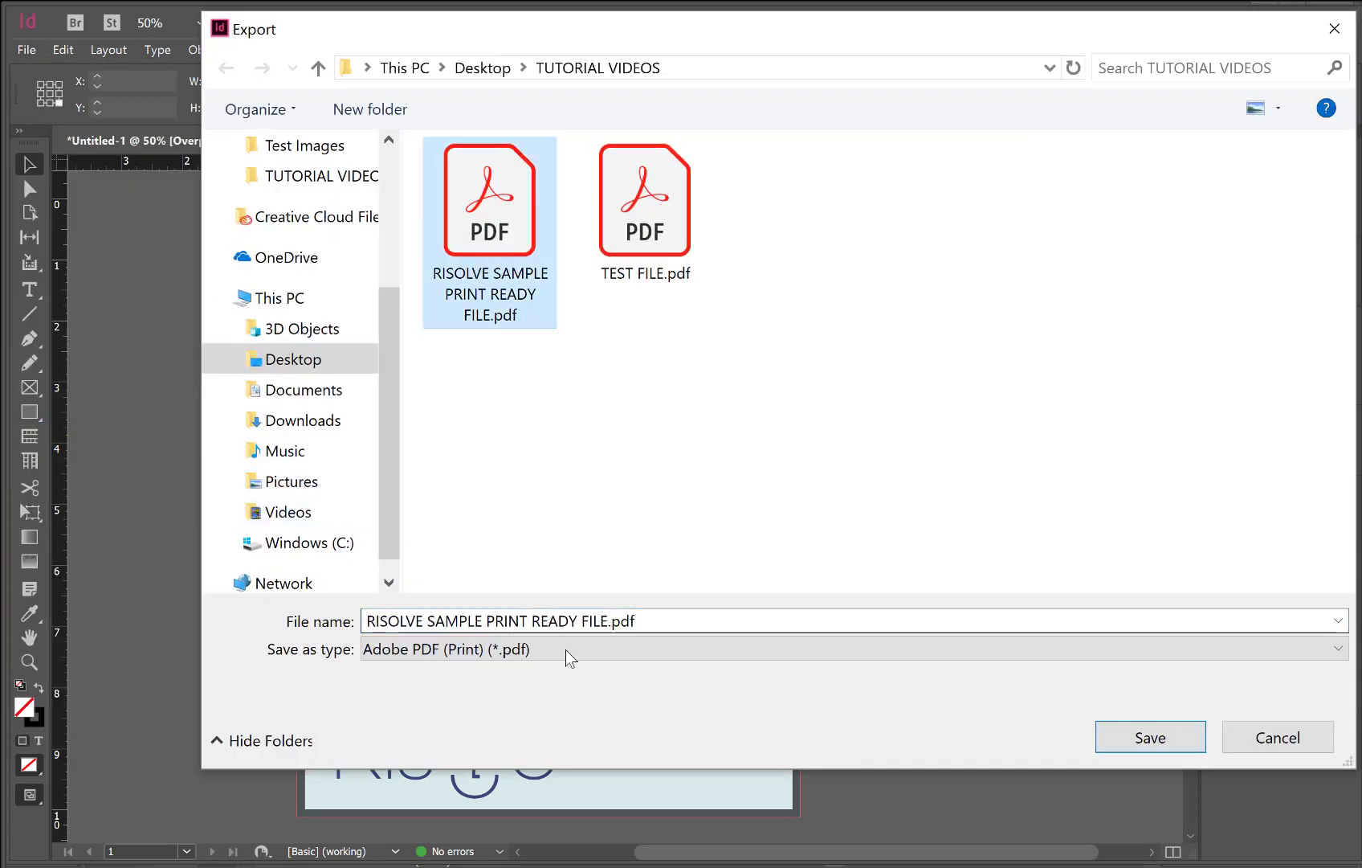
{"action": "left_click", "coordinate": [518, 715]}
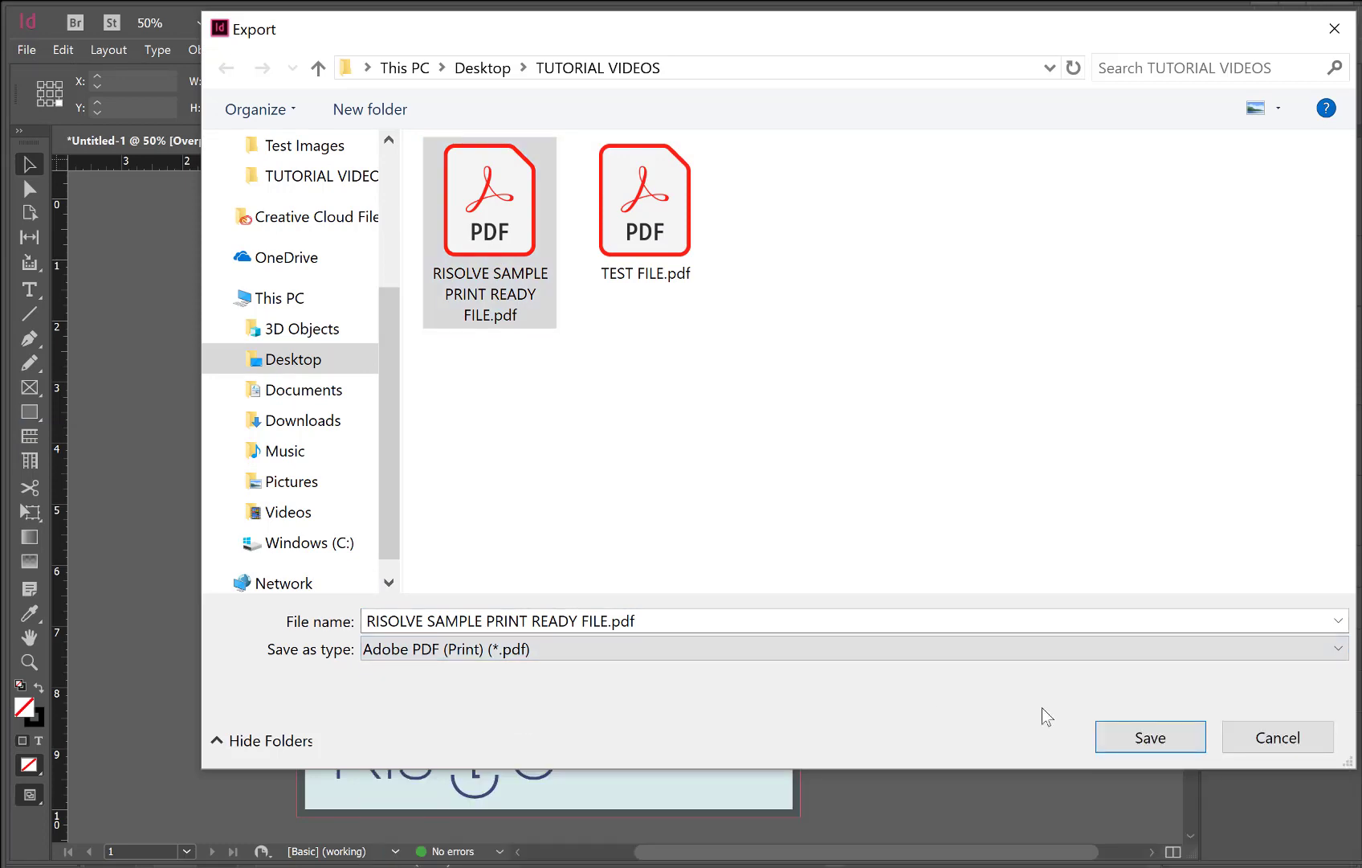
{"action": "left_click", "coordinate": [1182, 745]}
{"action": "left_click", "coordinate": [1049, 544]}
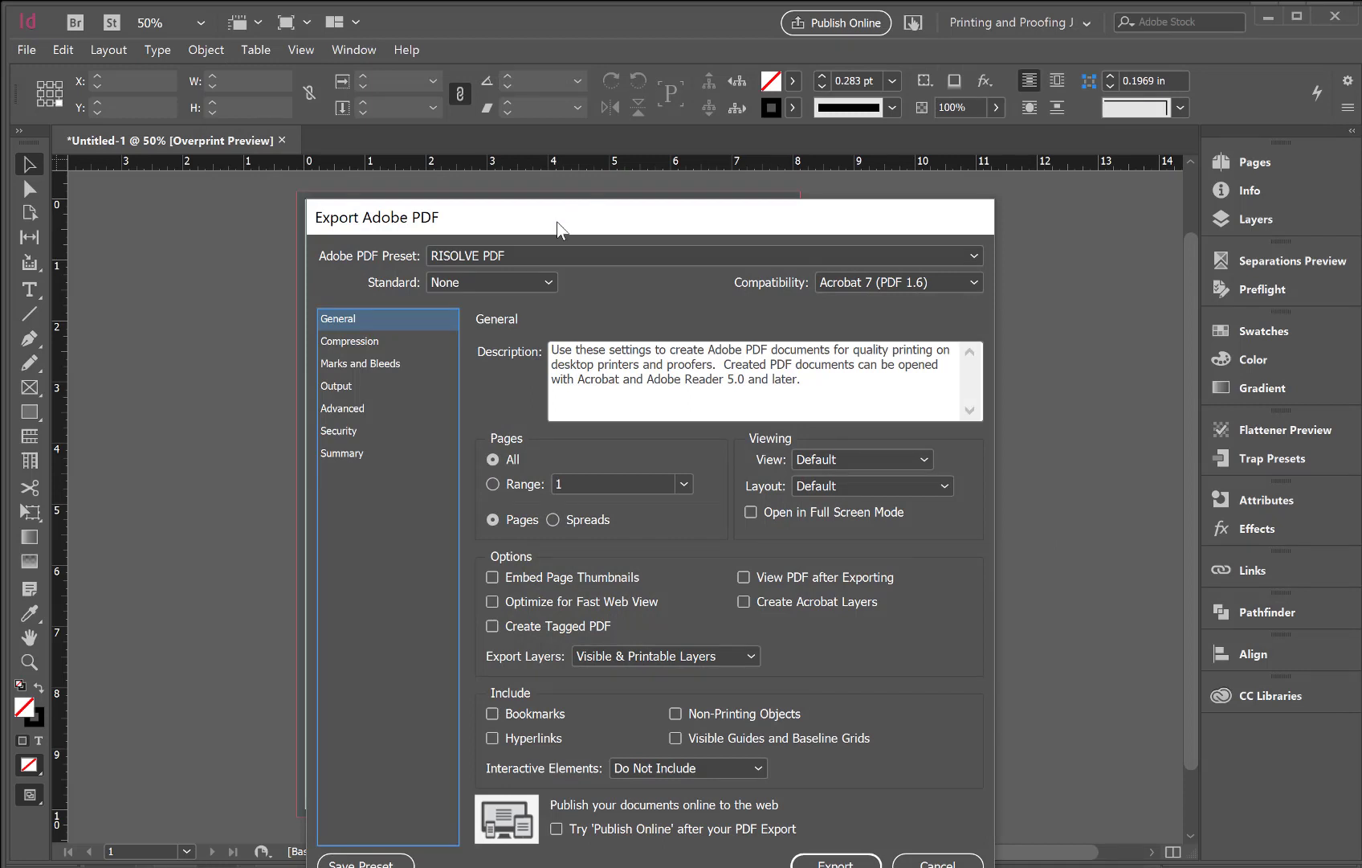
Review the Compression, Marks and Bleeds and Output settings of the RISOLVE PDF preset and export the PDF
{"action": "left_click_drag", "start_coordinate": [560, 229], "coordinate": [568, 118]}
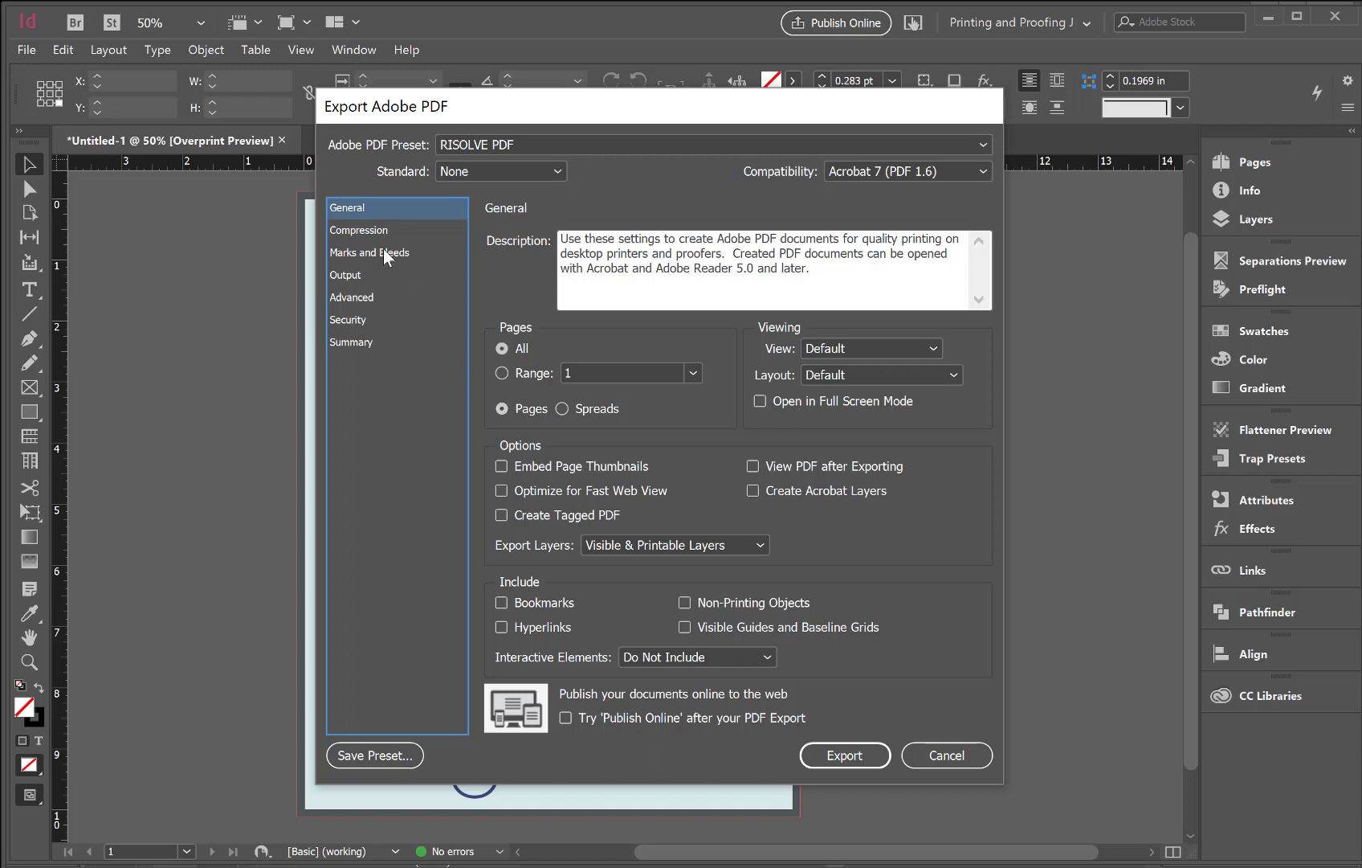
{"action": "left_click", "coordinate": [359, 232]}
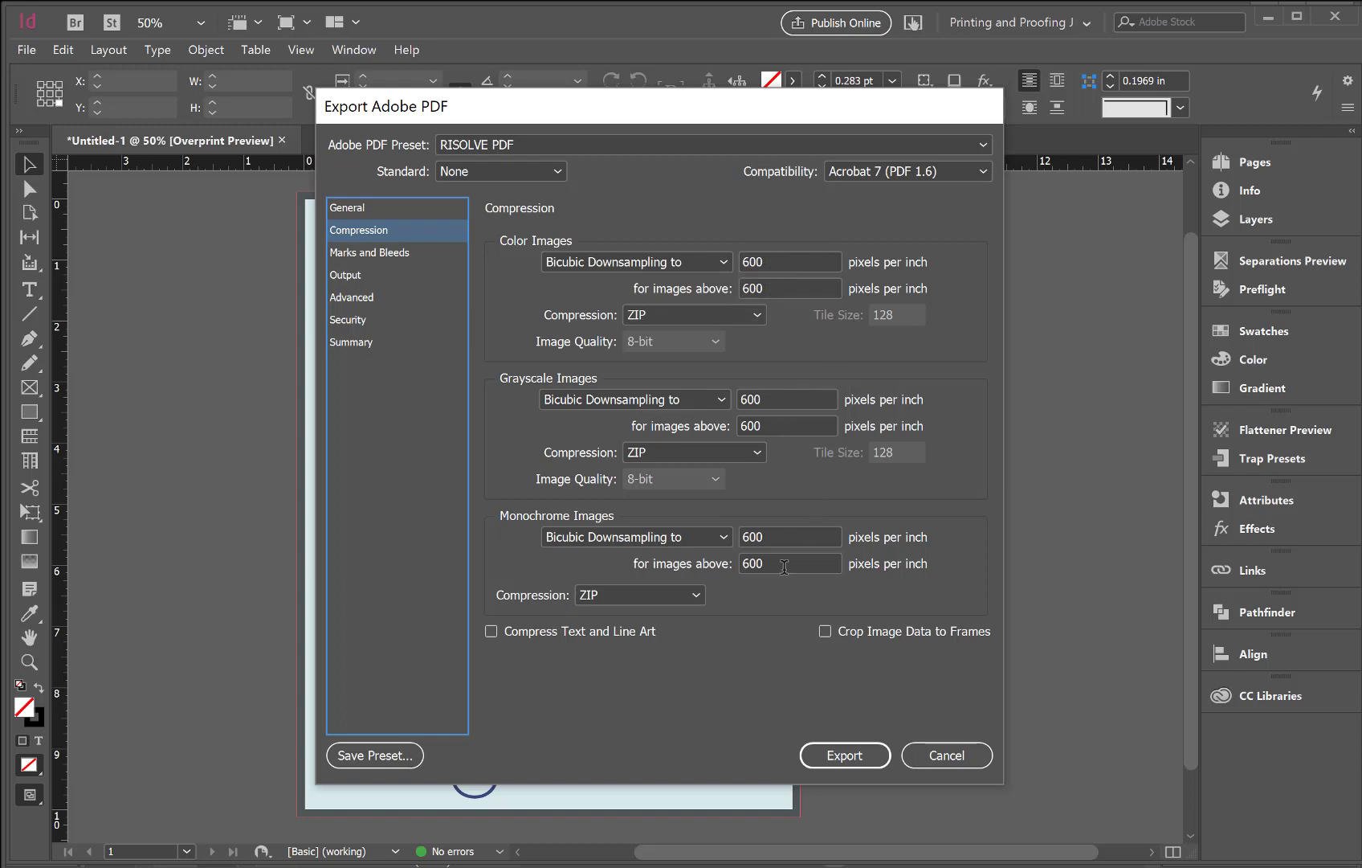
{"action": "left_click", "coordinate": [367, 254]}
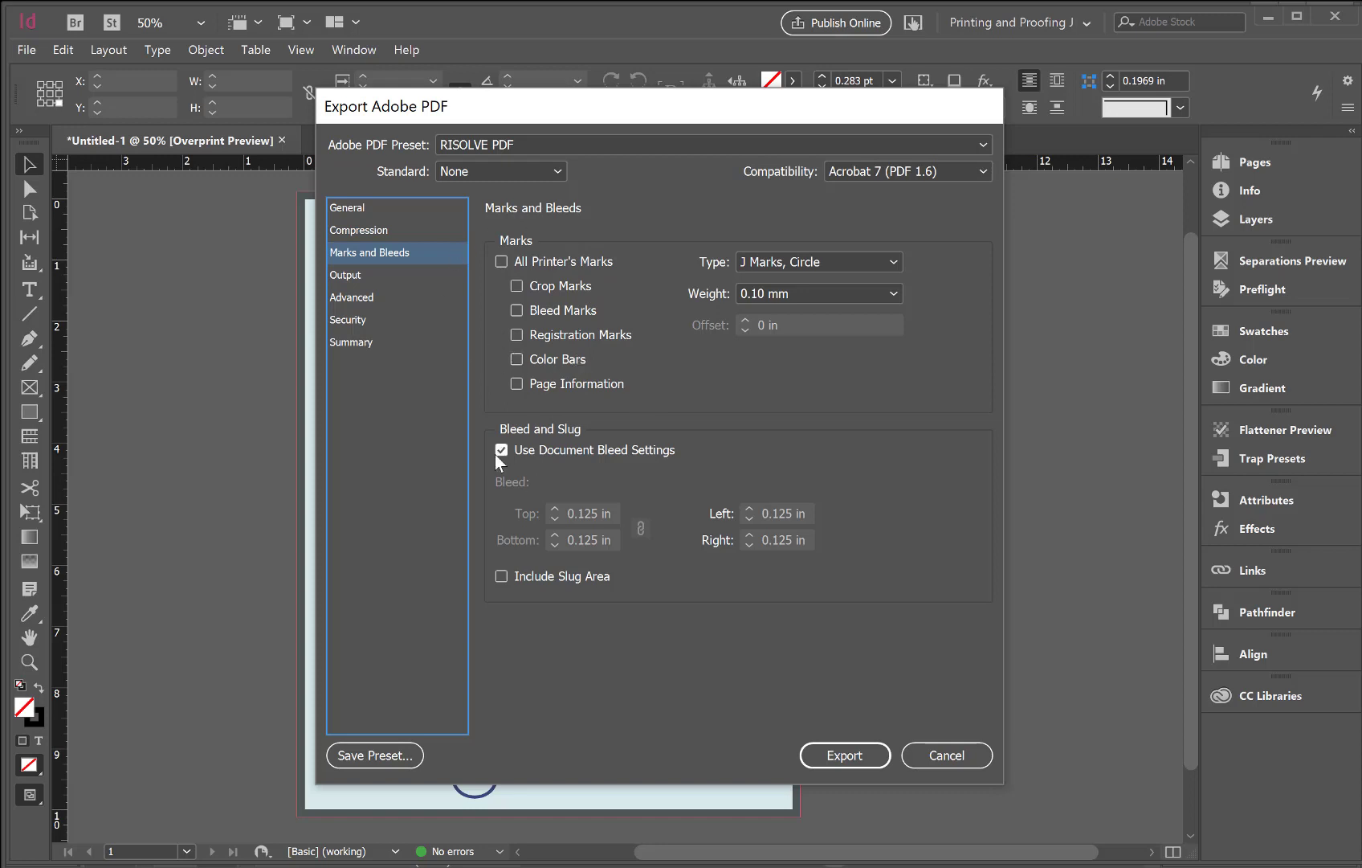
{"action": "left_click", "coordinate": [348, 277]}
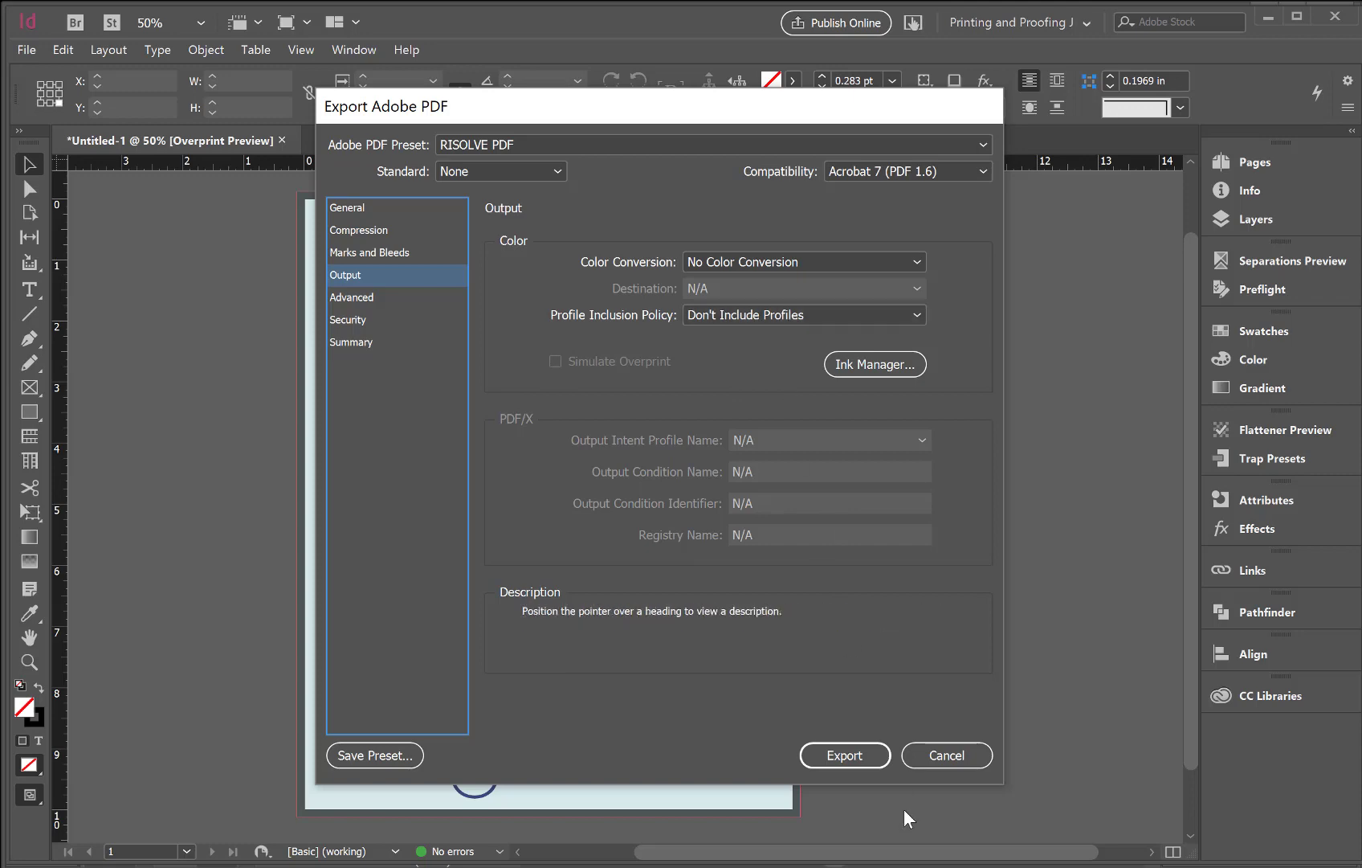
{"action": "left_click", "coordinate": [862, 764]}
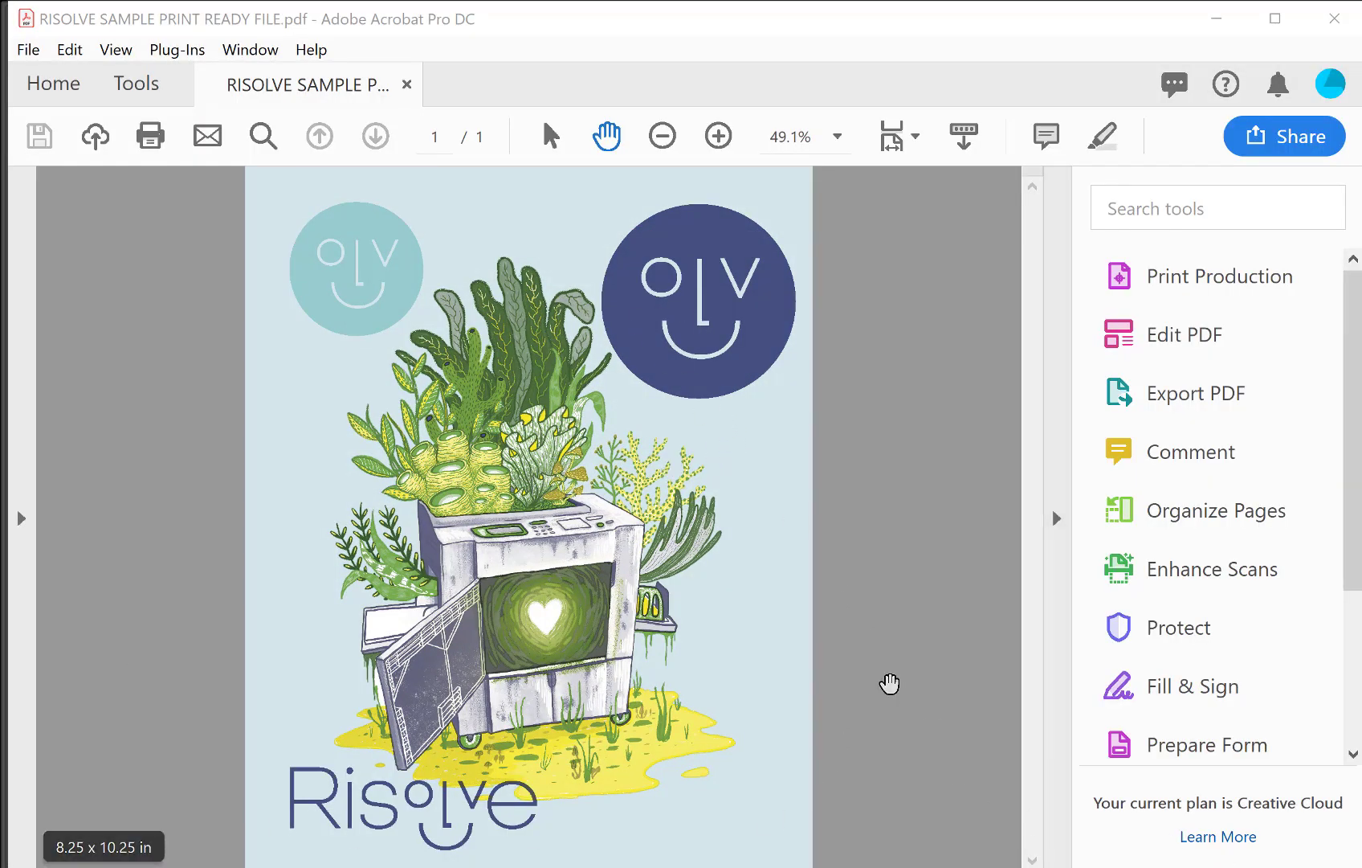
Open Output Preview for the exported PDF in Acrobat and check the FED BLUE, KELLY GREEN and MINT plates by hiding and reshowing each
{"action": "left_click", "coordinate": [1186, 274]}
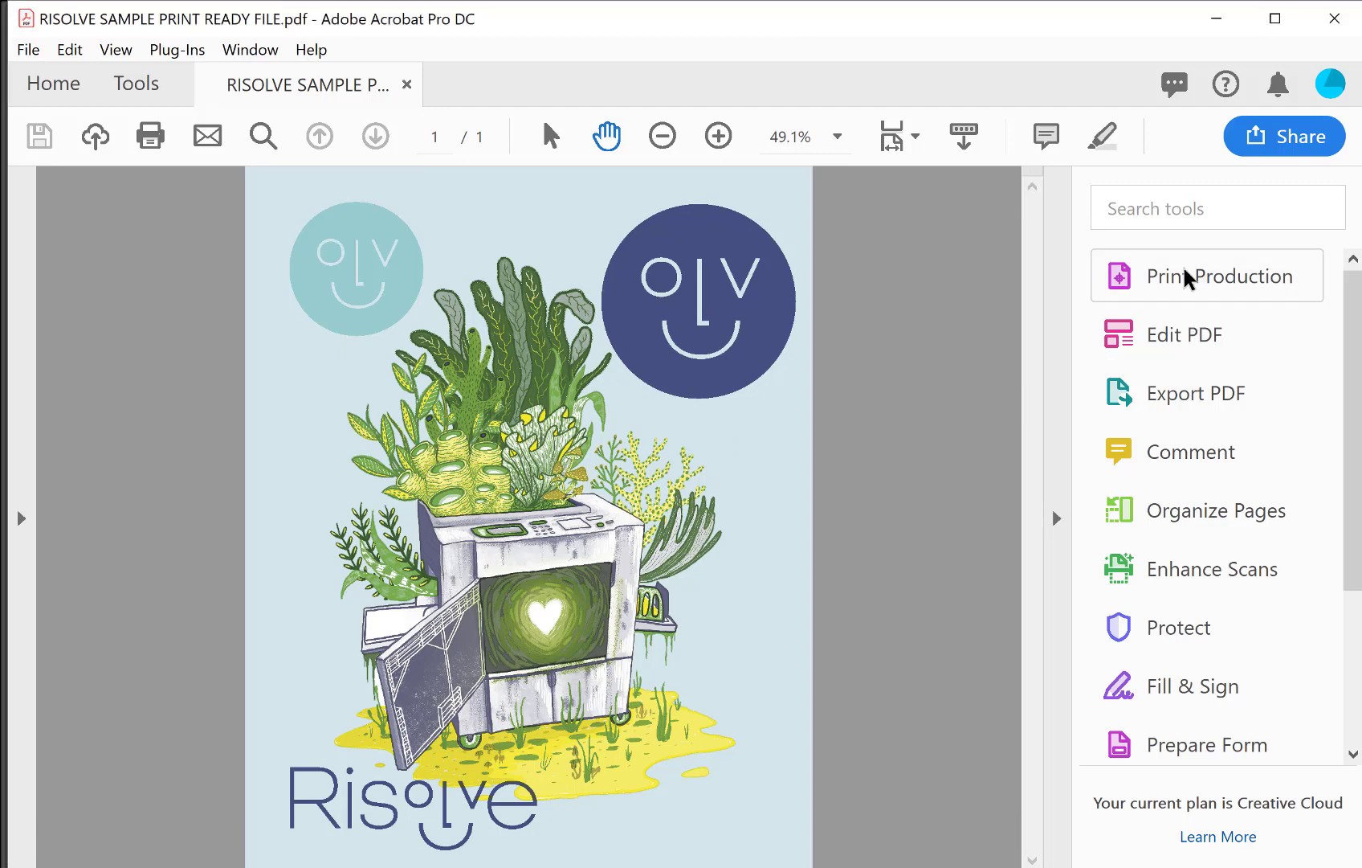
{"action": "left_click", "coordinate": [1146, 280]}
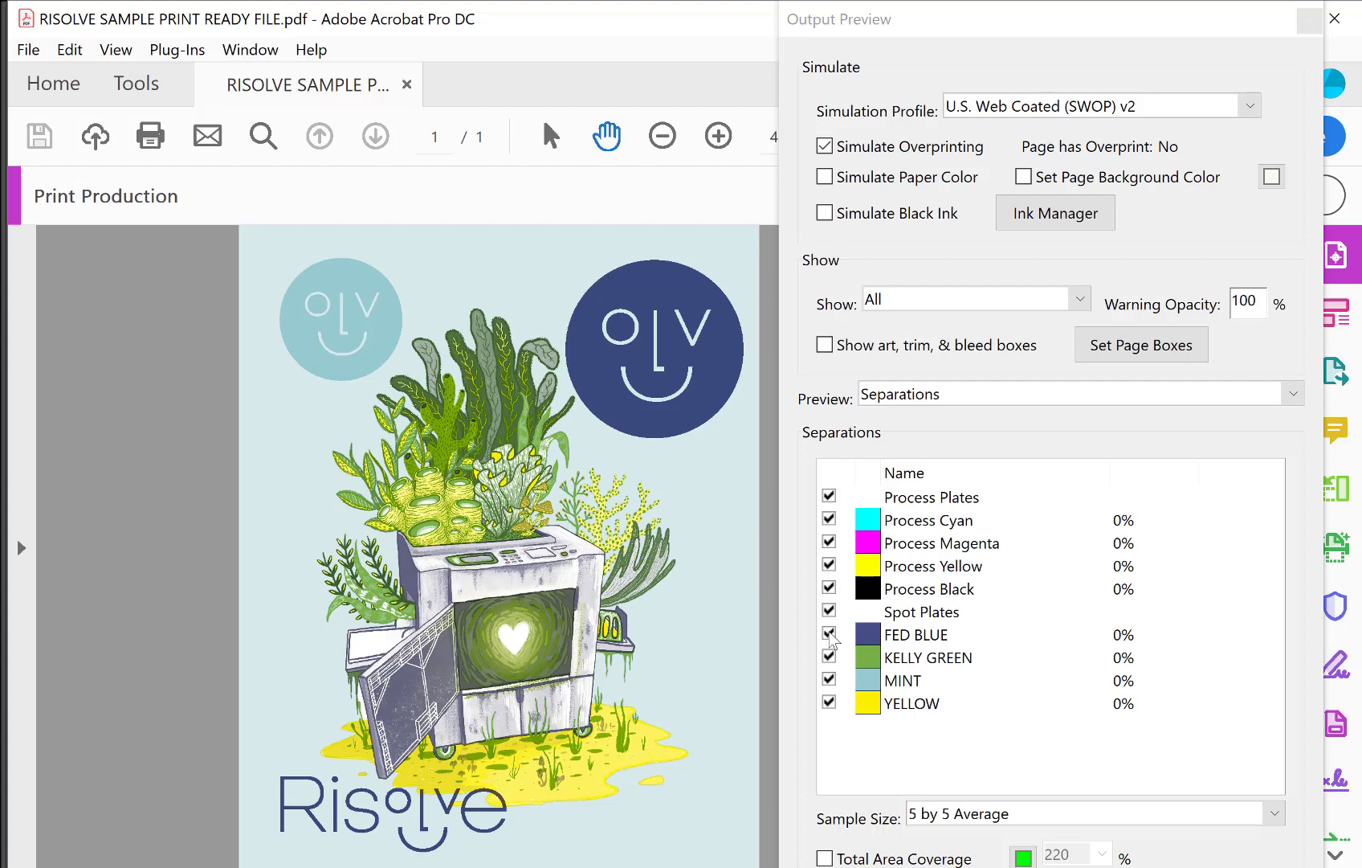
{"action": "left_click", "coordinate": [829, 634]}
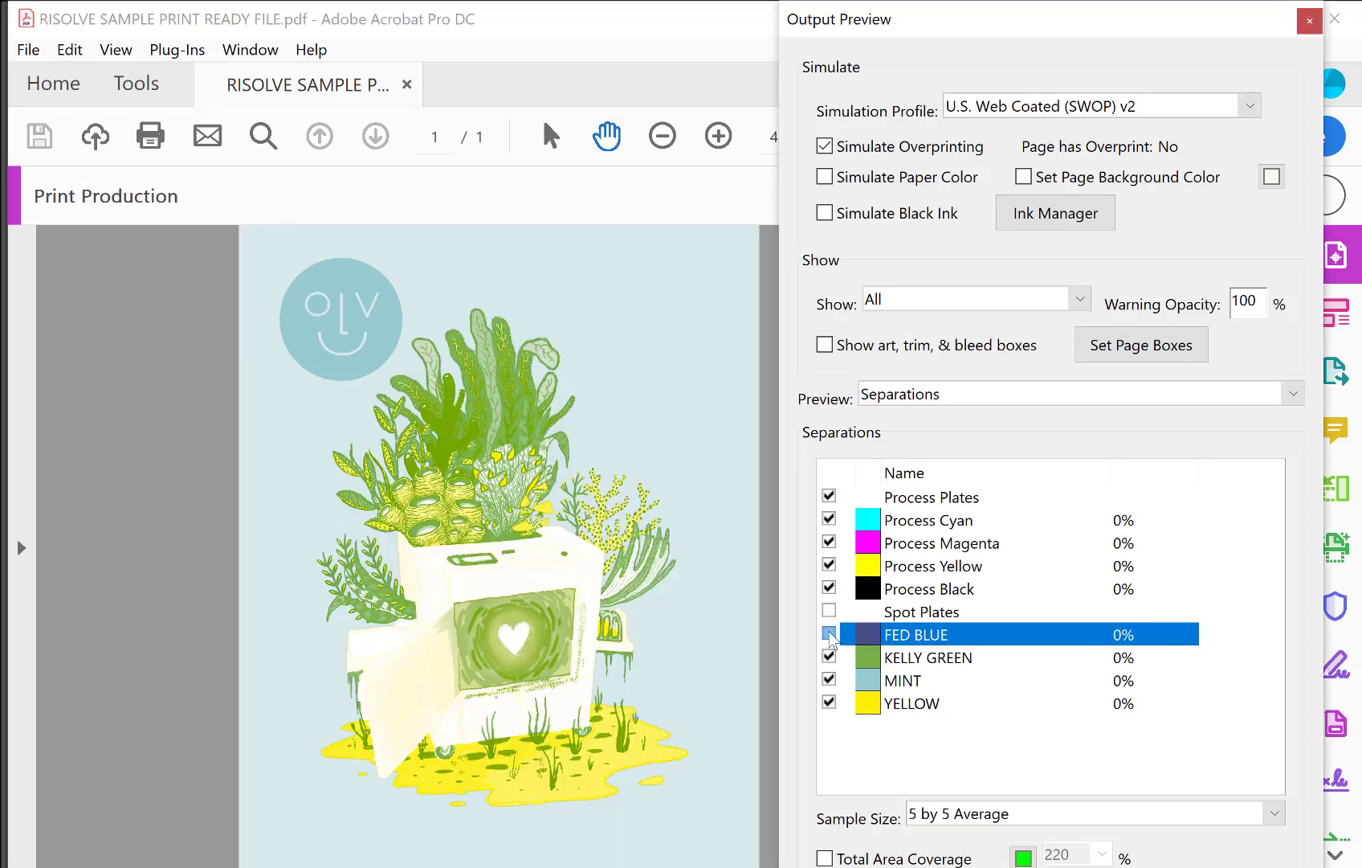
{"action": "left_click", "coordinate": [829, 633]}
{"action": "left_click", "coordinate": [829, 634]}
{"action": "left_click", "coordinate": [829, 634]}
{"action": "left_click", "coordinate": [829, 656]}
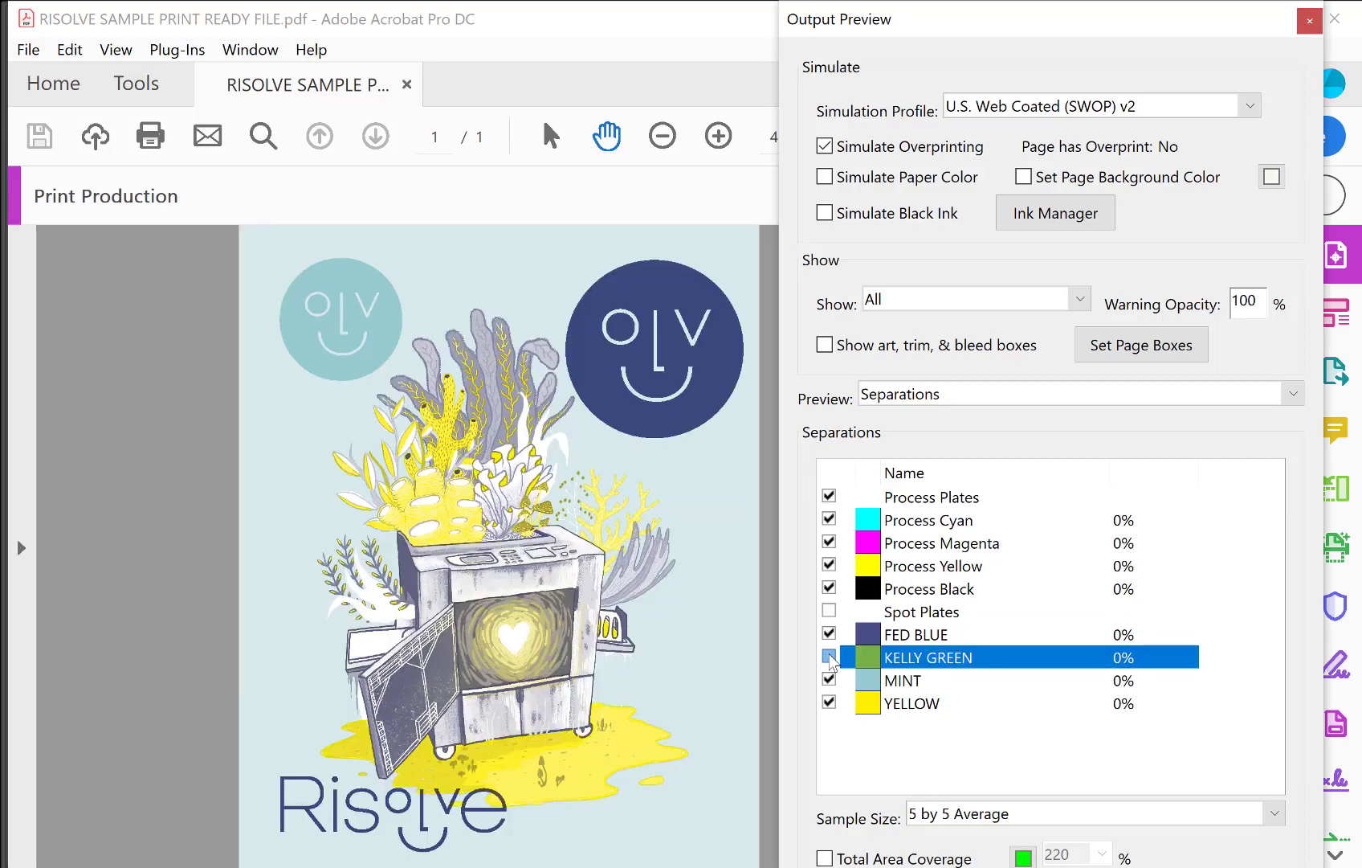
{"action": "left_click", "coordinate": [829, 656]}
{"action": "left_click", "coordinate": [829, 679]}
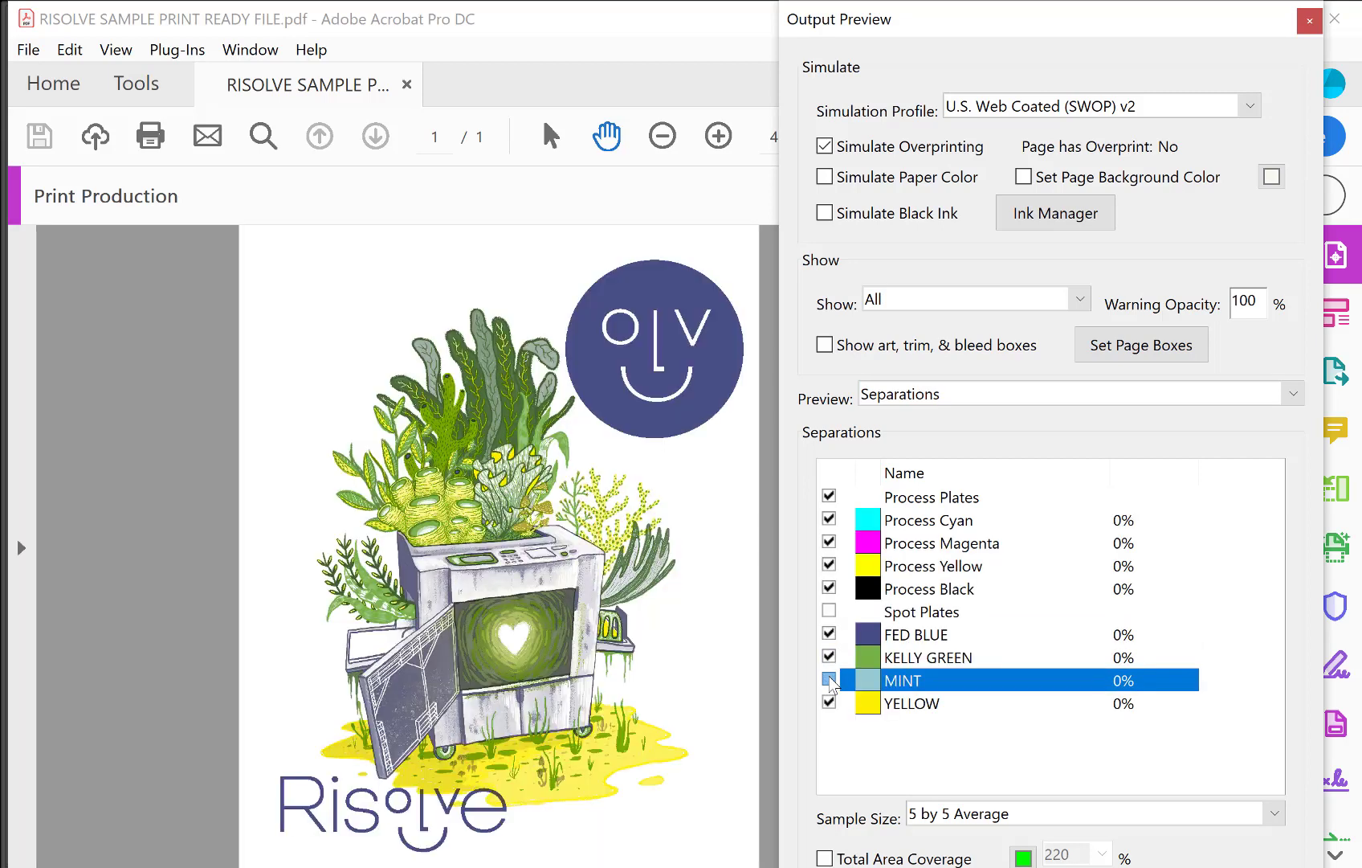
{"action": "left_click", "coordinate": [829, 679]}
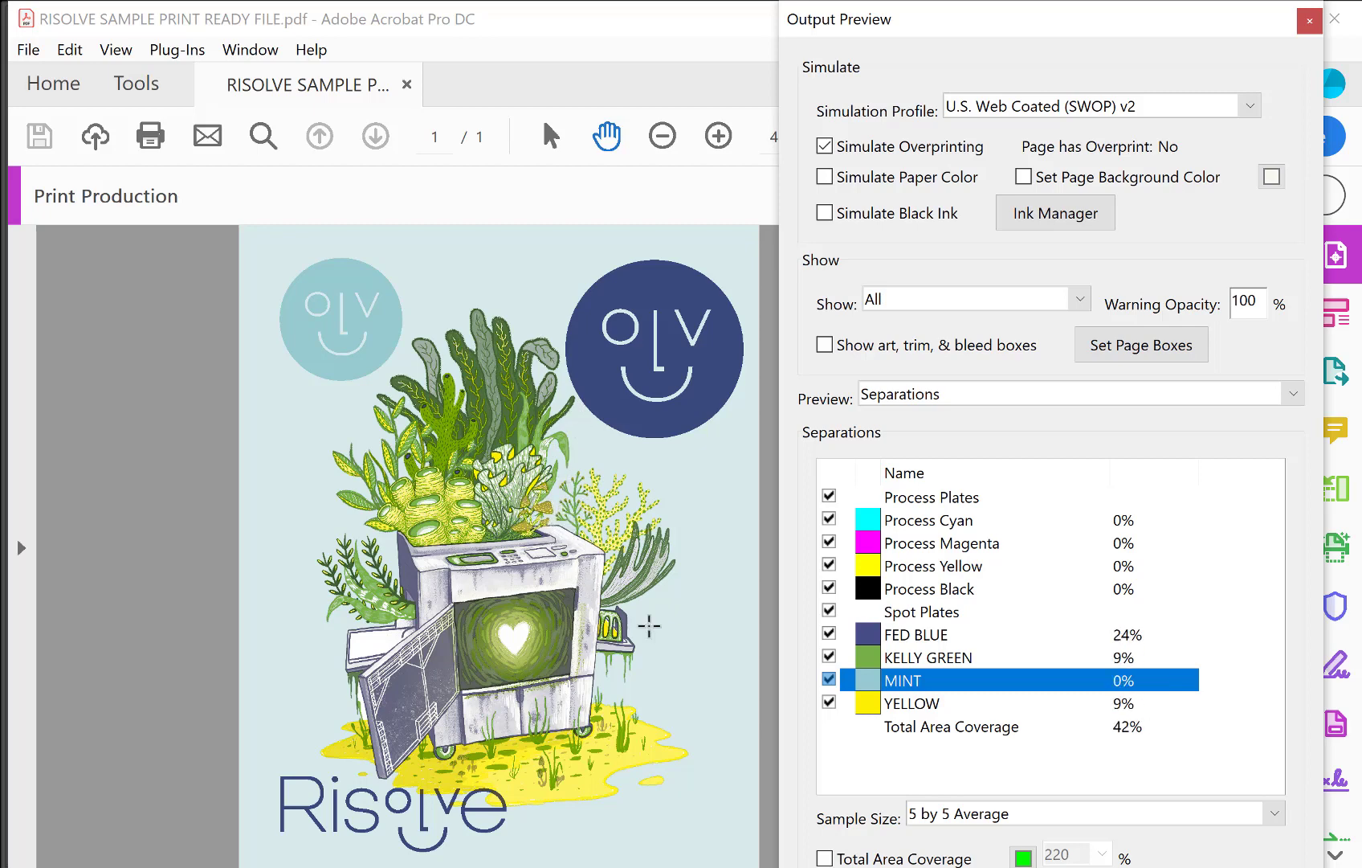
Hide all four spot plates one after another, and reshow YELLOW, MINT and KELLY GREEN to inspect how the inks build up
{"action": "left_click", "coordinate": [830, 634]}
{"action": "left_click", "coordinate": [829, 657]}
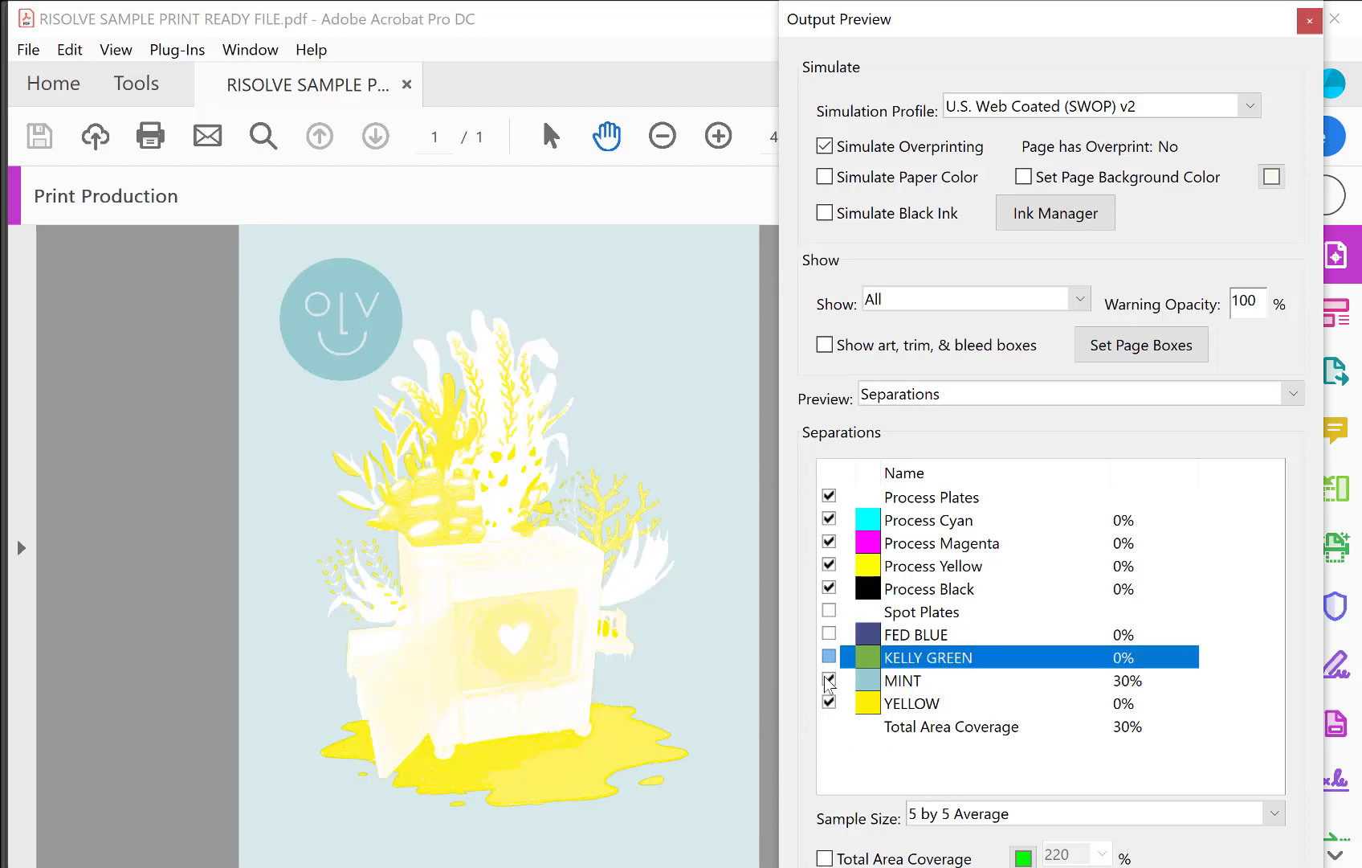
{"action": "left_click", "coordinate": [829, 679]}
{"action": "left_click", "coordinate": [829, 701]}
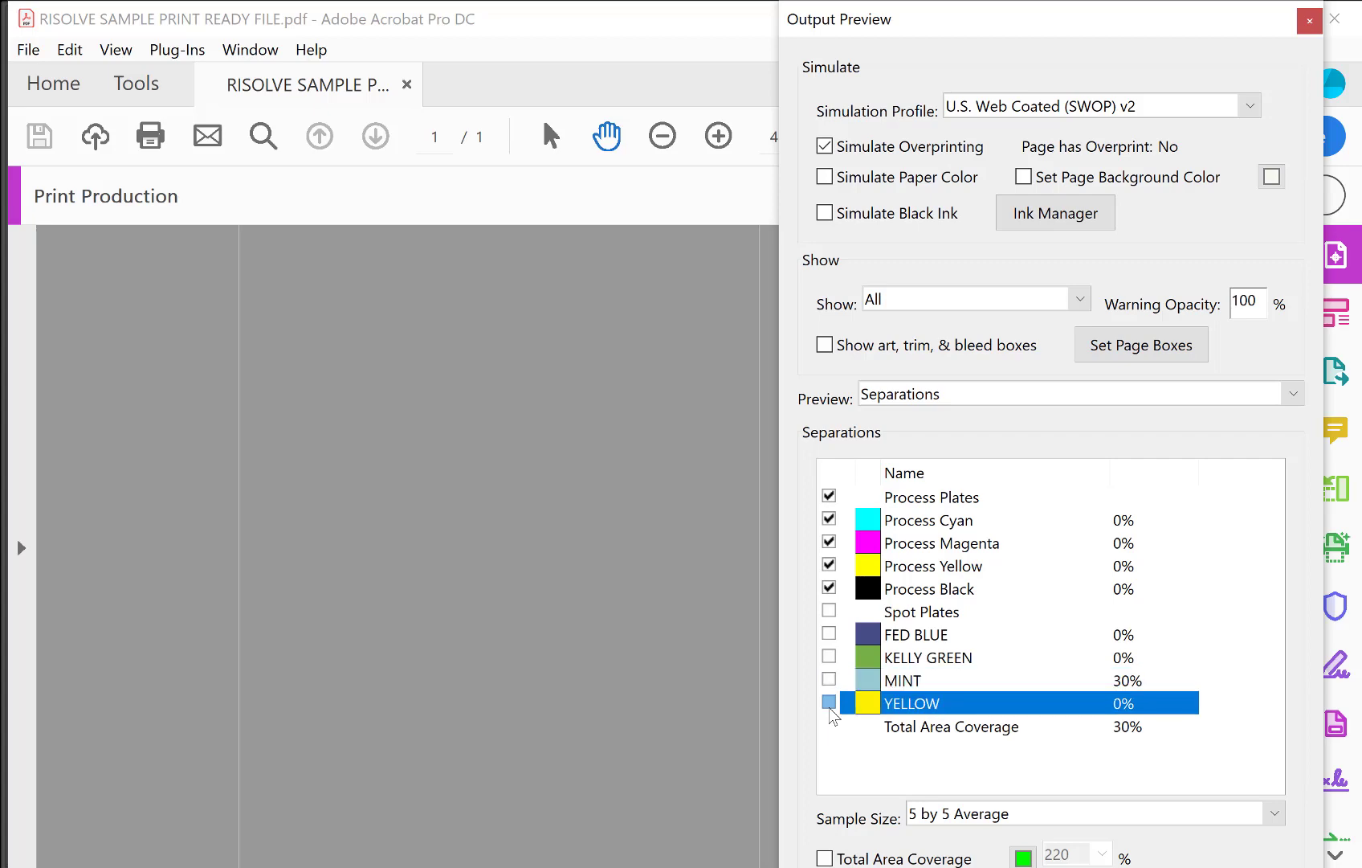
{"action": "left_click", "coordinate": [829, 701]}
{"action": "left_click", "coordinate": [829, 679]}
{"action": "left_click", "coordinate": [829, 657]}
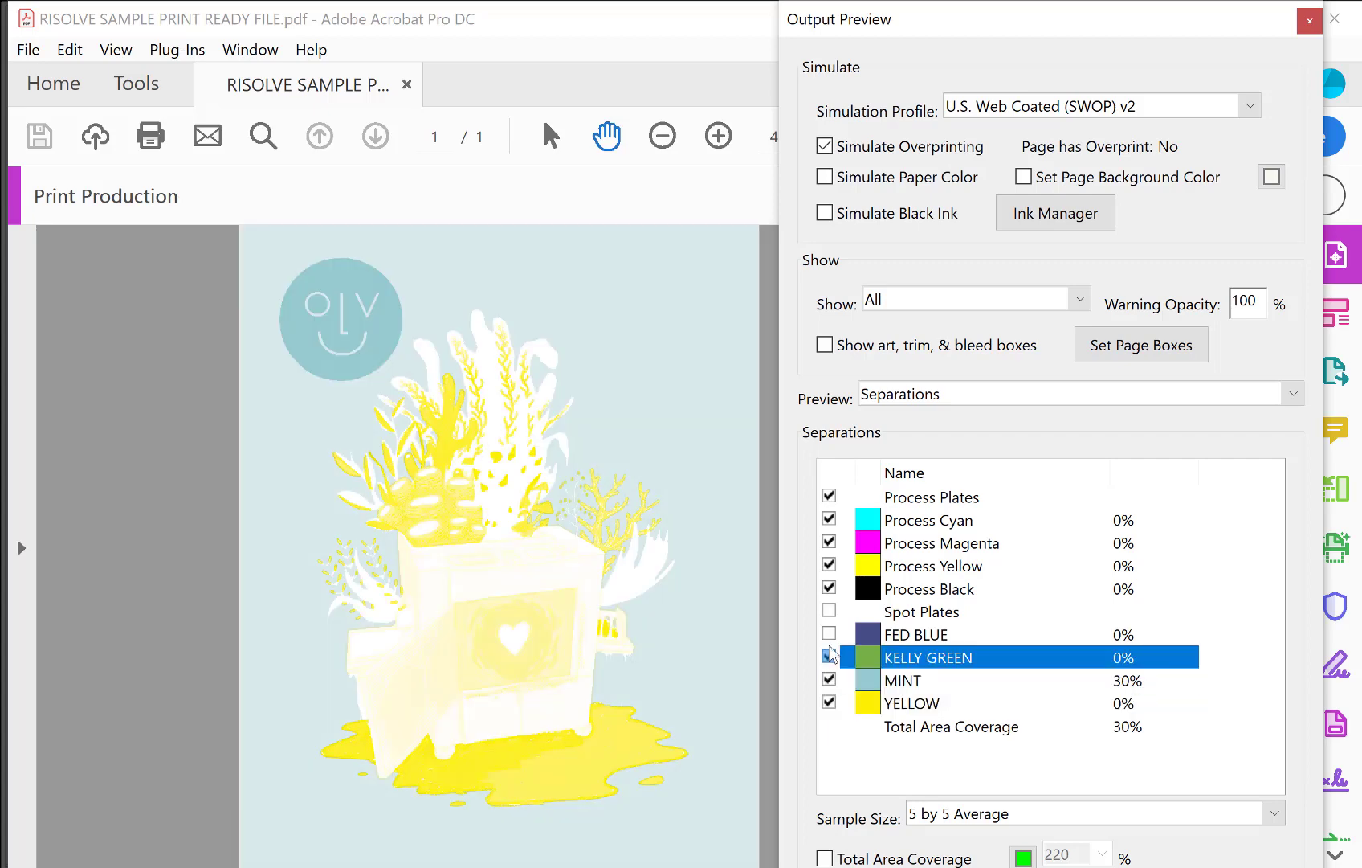